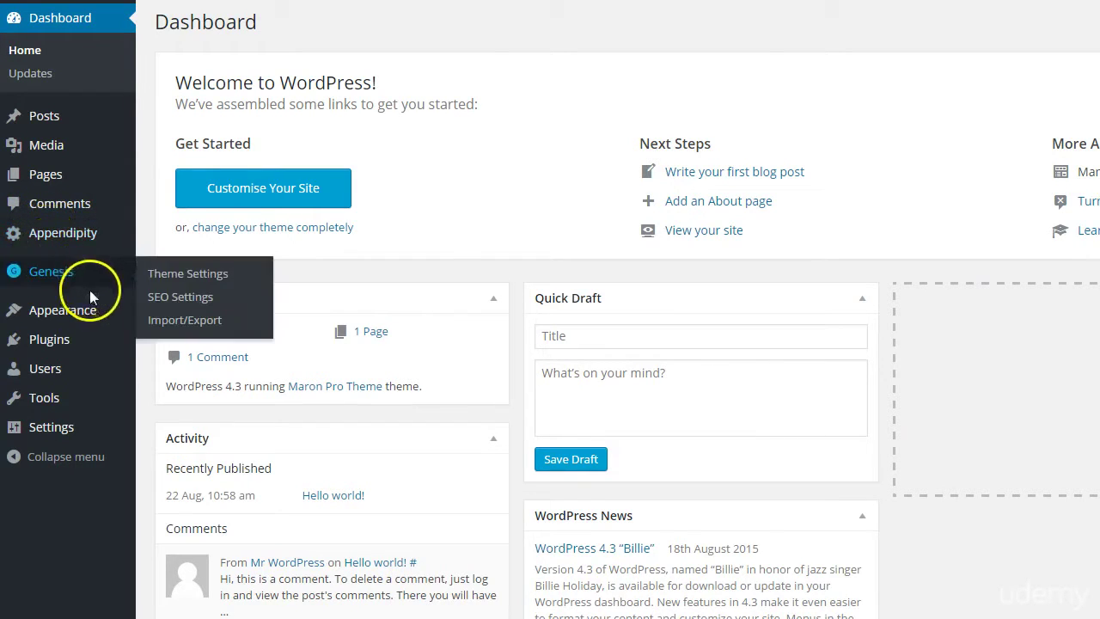
Open the Theme Settings of the Genesis framework.
mouse_move(50, 282)
left_click(49, 241)
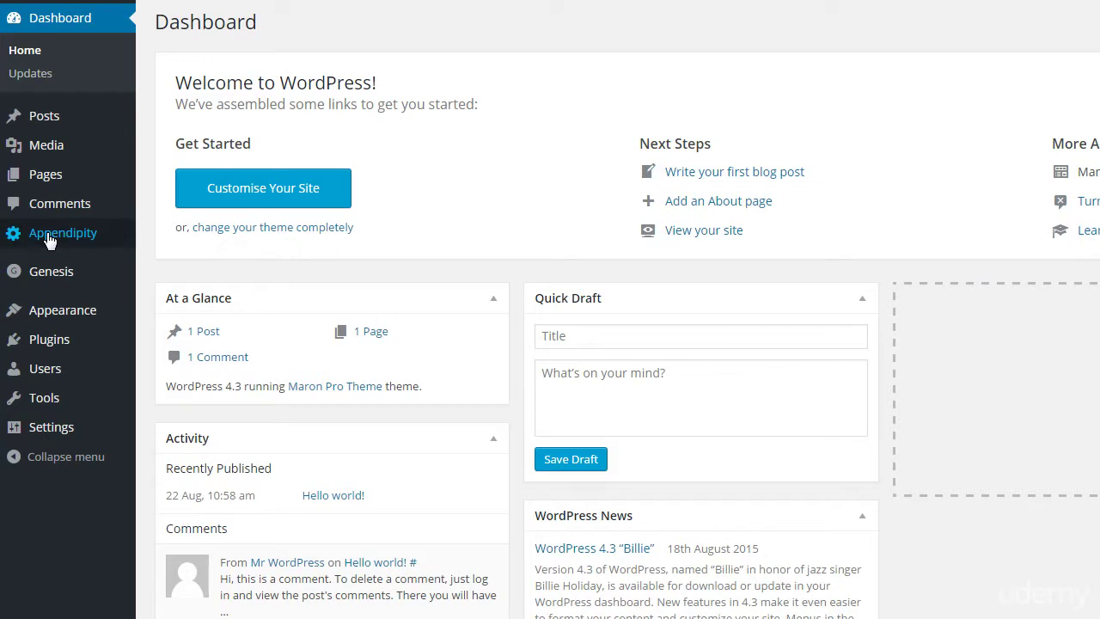
left_click(56, 237)
left_click(48, 273)
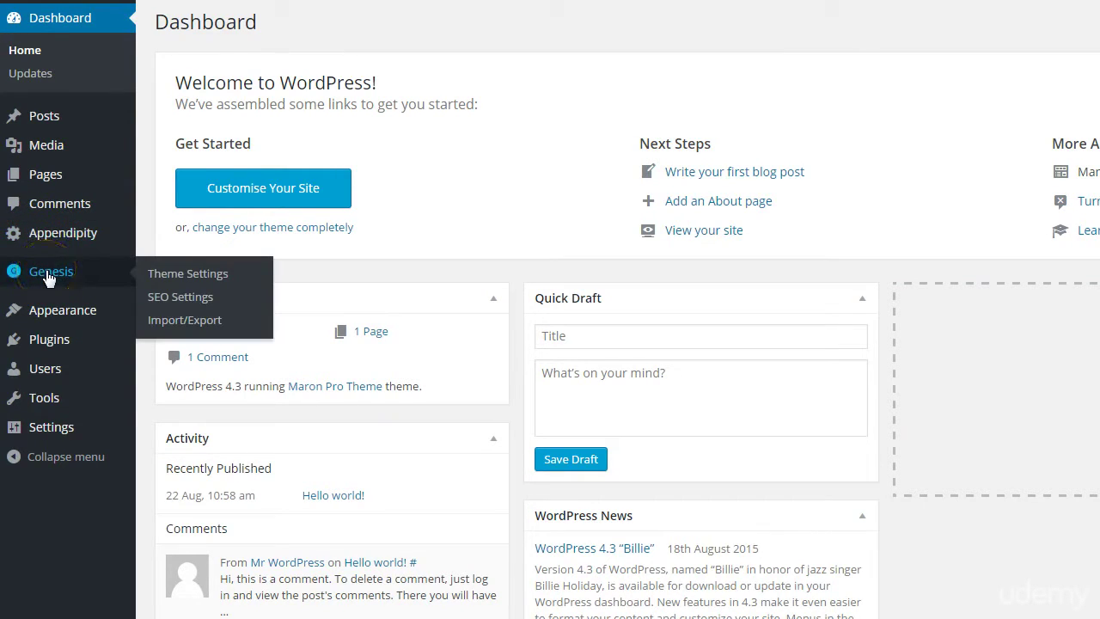
left_click(42, 275)
left_click(171, 273)
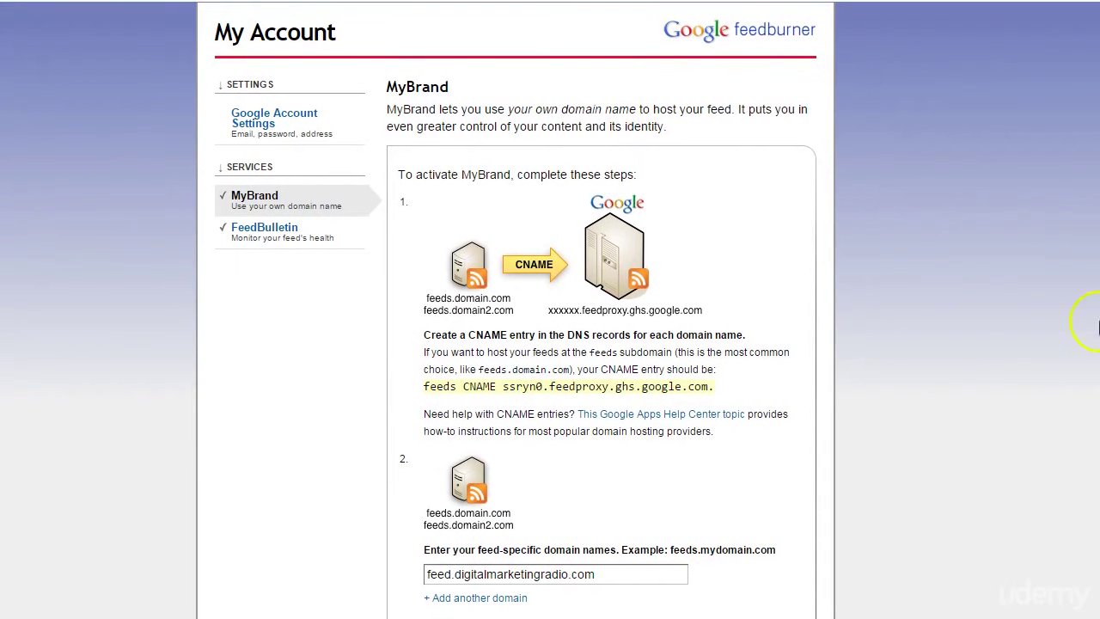
Review the FeedBurner MyBrand domain setup, the Genesis theme settings and the Analytics new property form.
left_click(430, 572)
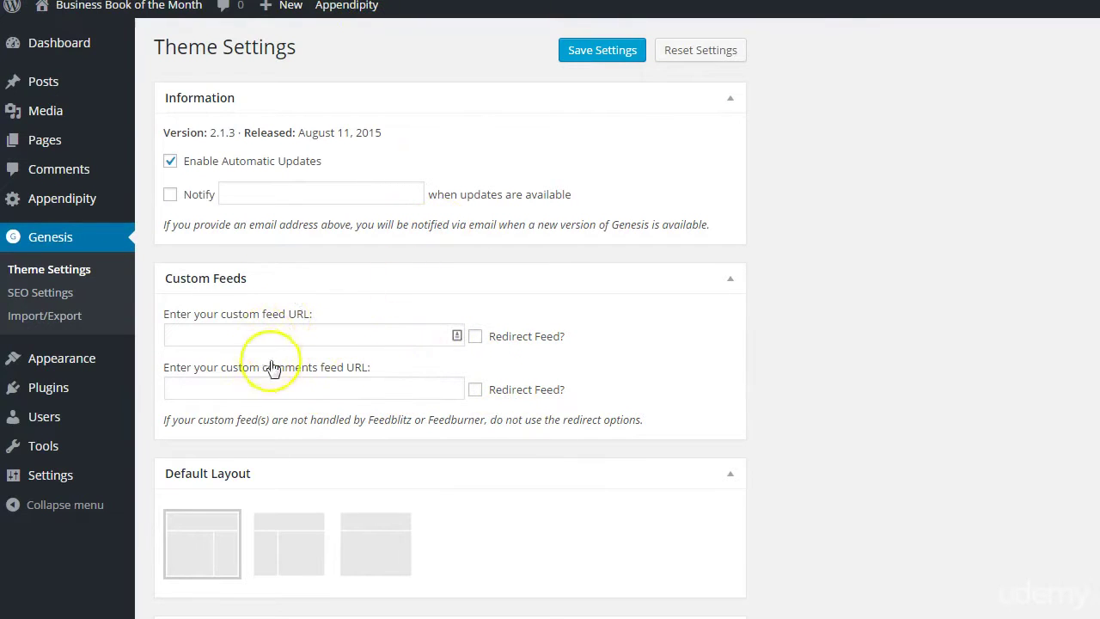
scroll(421, 533, "down", 2)
scroll(434, 481, "down", 3)
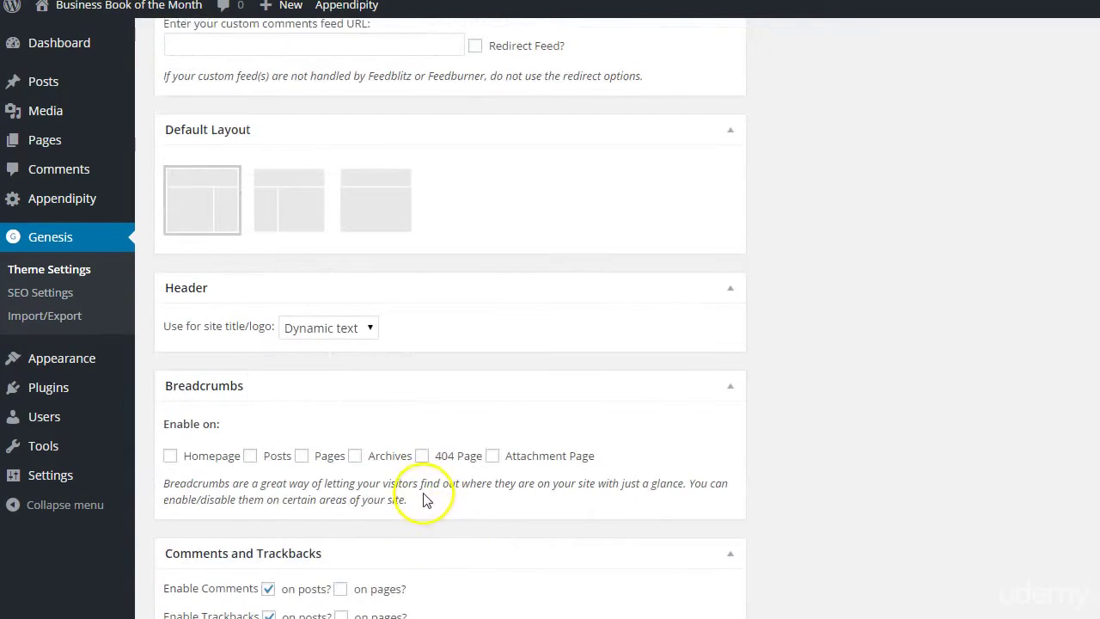
scroll(422, 481, "down", 3)
scroll(423, 496, "down", 7)
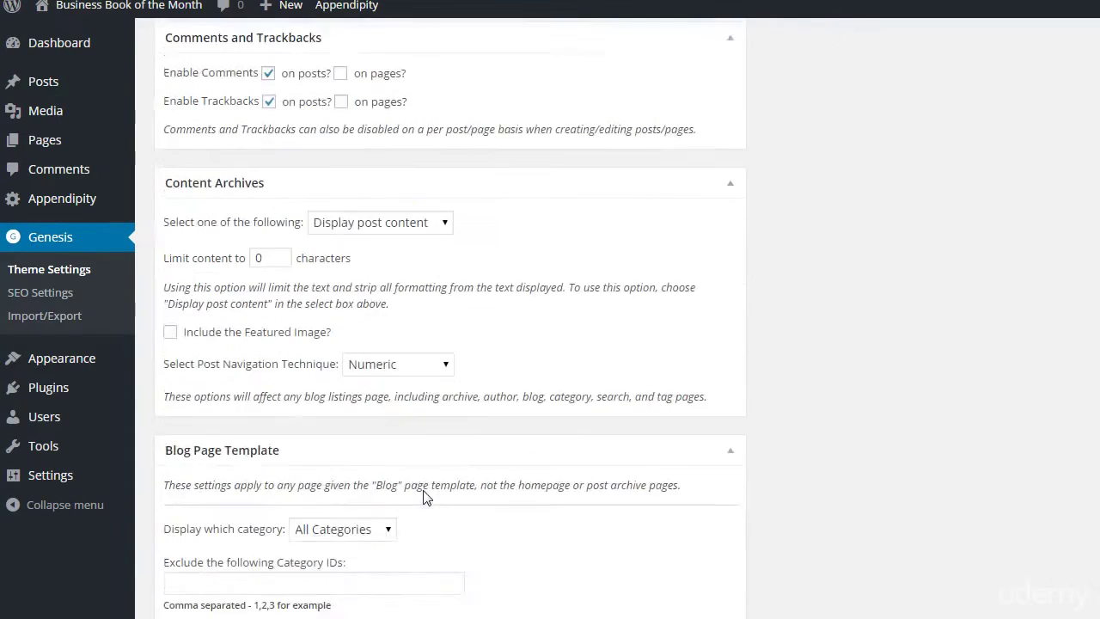
left_click(438, 550)
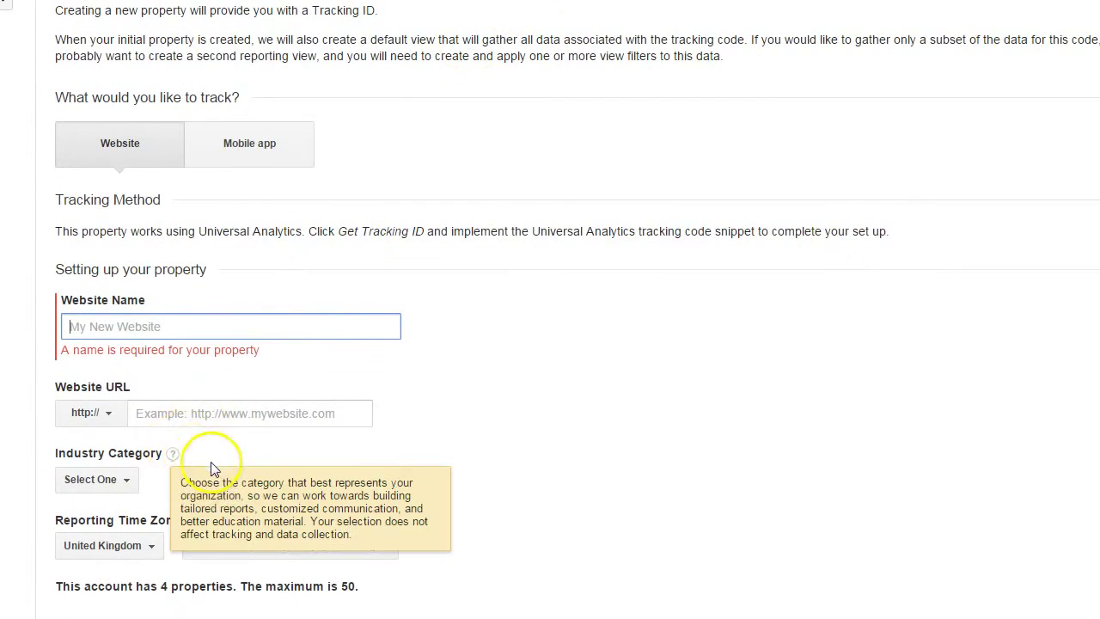
scroll(216, 464, "down", 2)
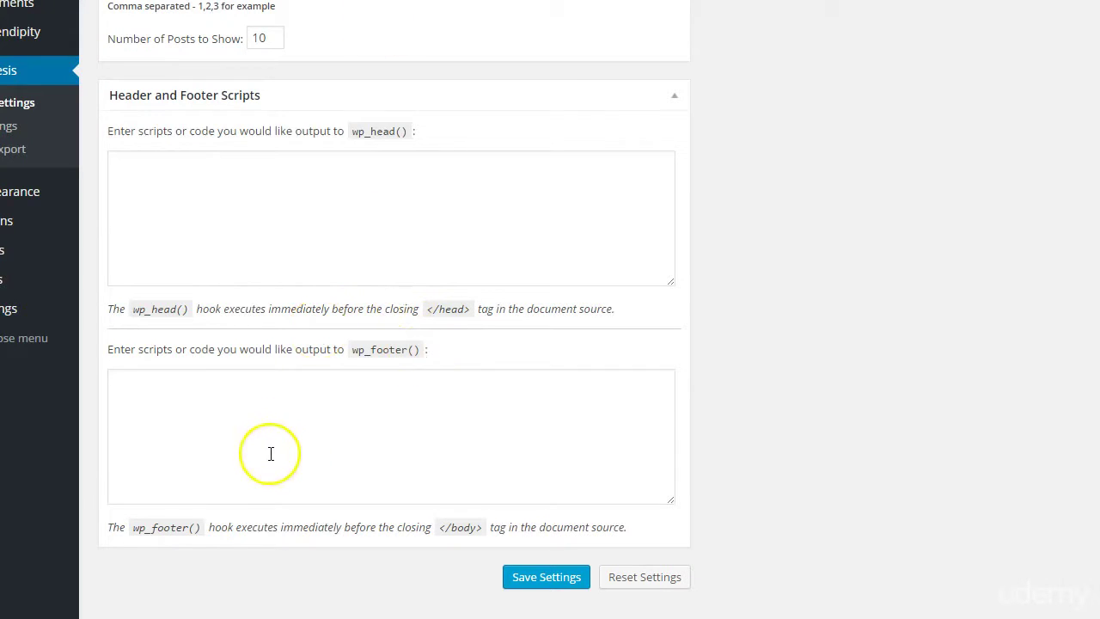
Examine the wp_head and wp_footer script boxes and the note on the closing head tag.
left_click(250, 424)
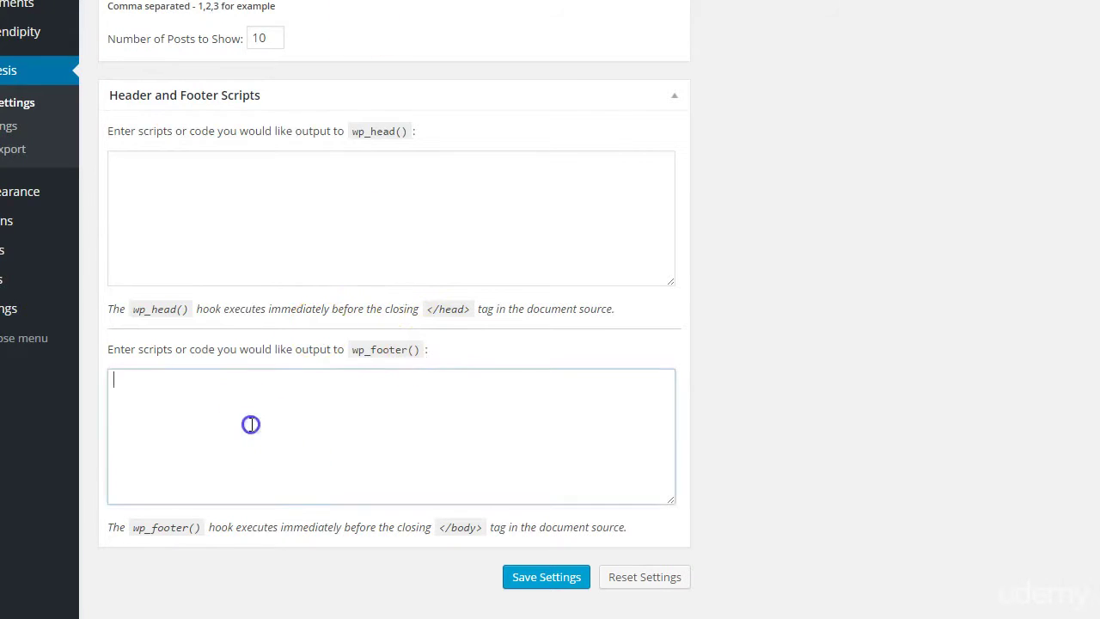
left_click(218, 172)
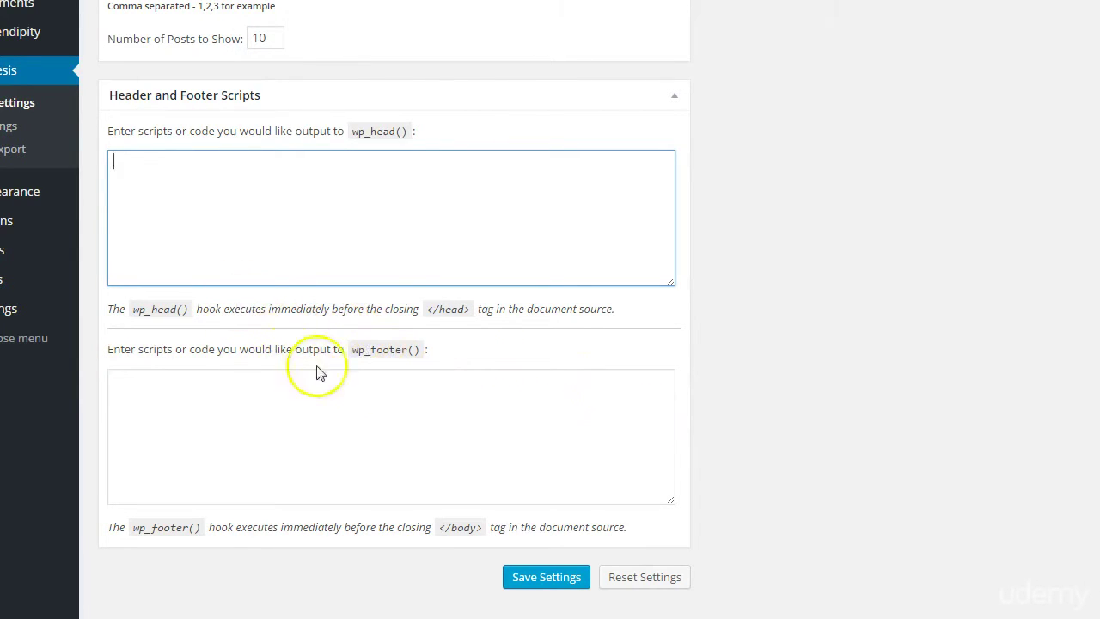
left_click_drag(427, 308, 467, 311)
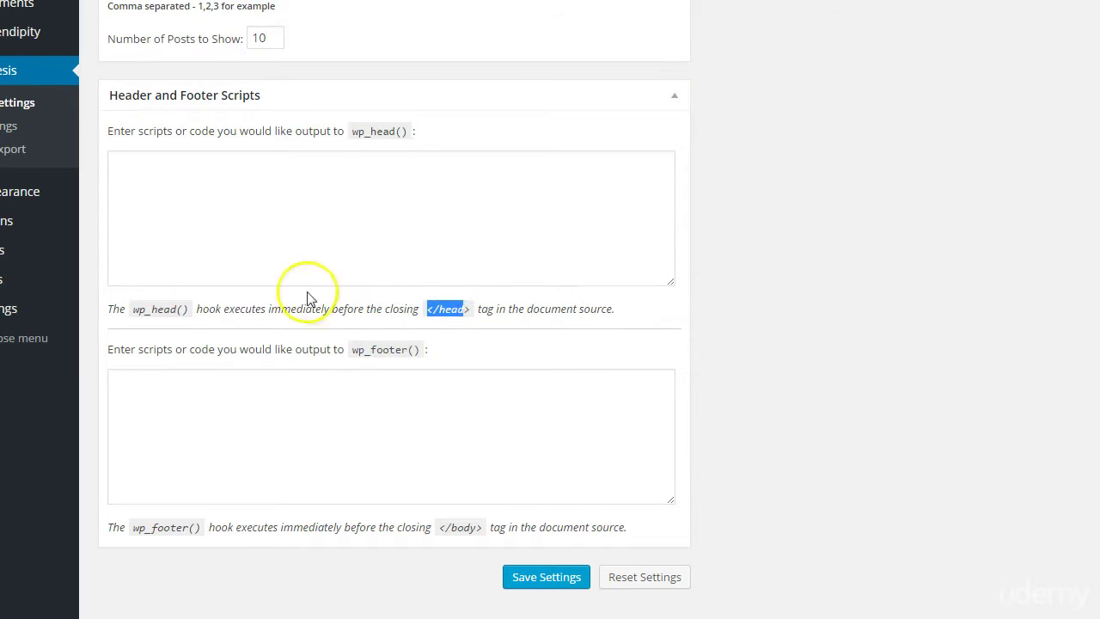
left_click(430, 311)
left_click(321, 189)
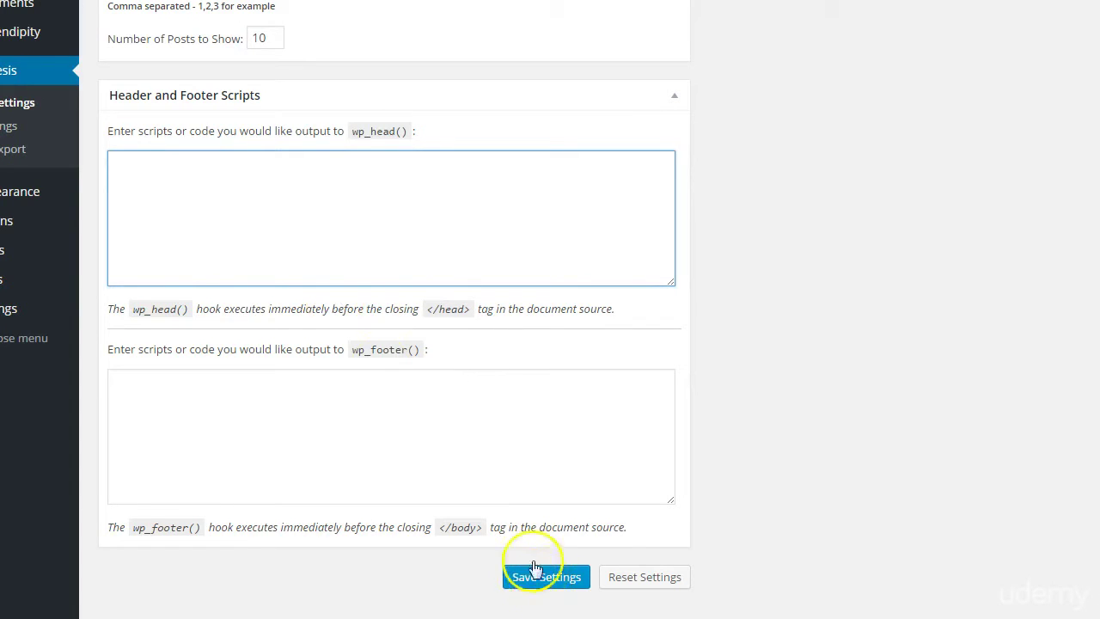
left_click(364, 435)
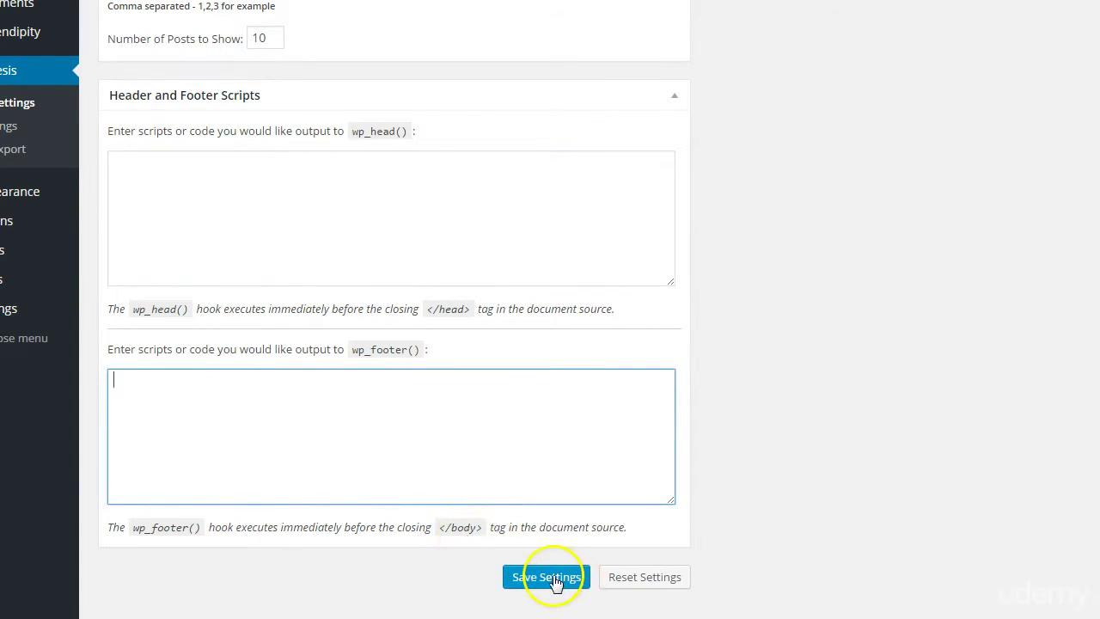
left_click(343, 216)
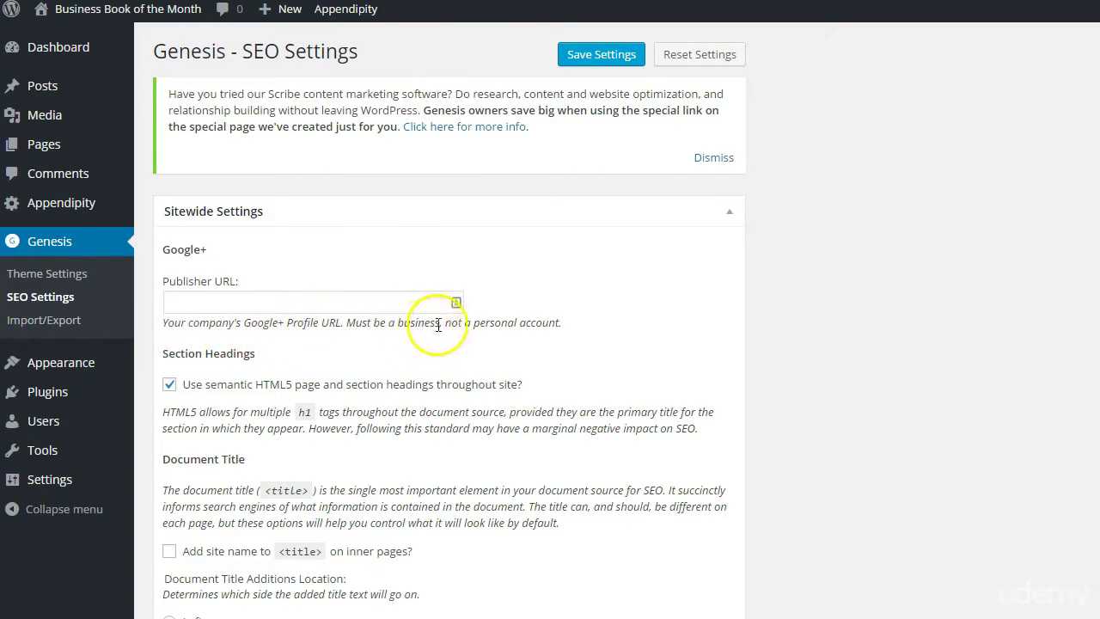
Copy the Business Book of the Month Google+ page address into the Publisher URL of the Genesis SEO settings and save.
left_click(257, 303)
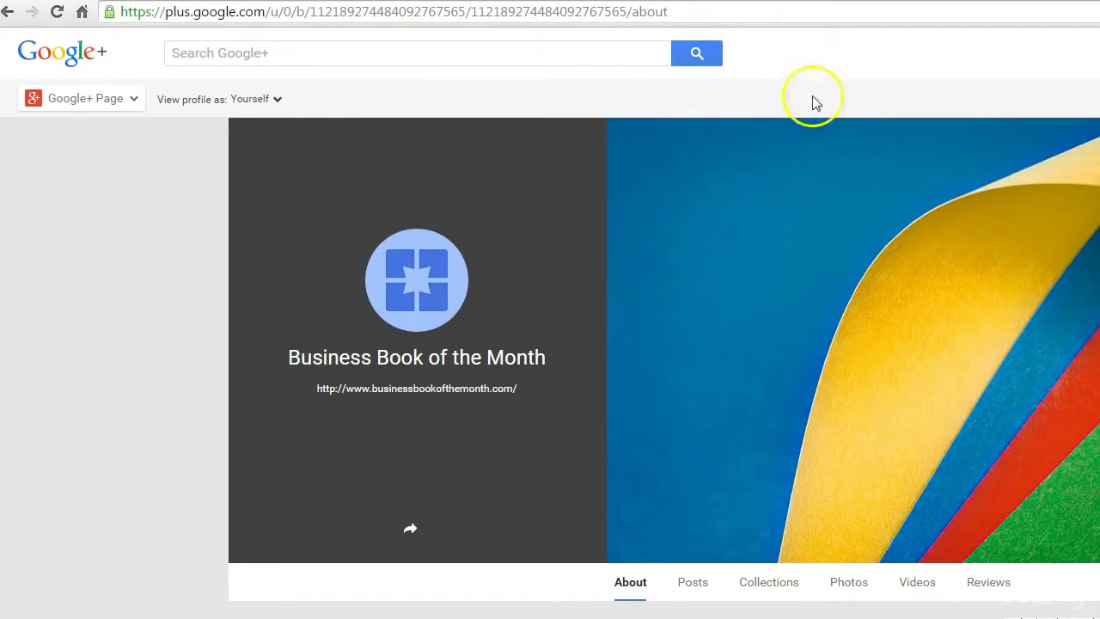
left_click(599, 19)
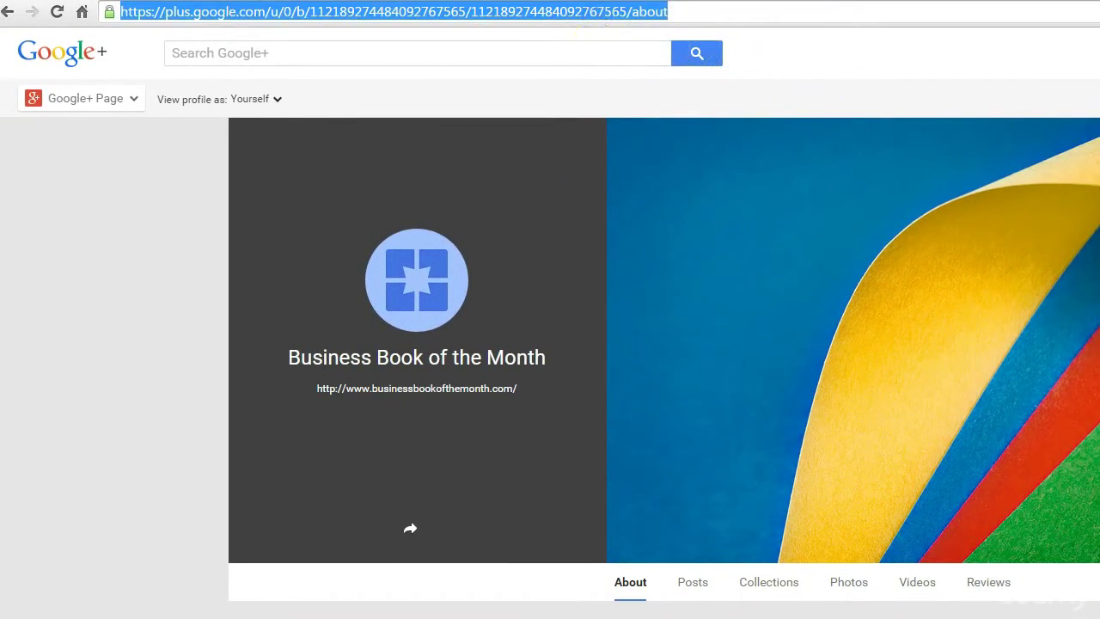
key("ctrl+c")
key("ctrl+Tab")
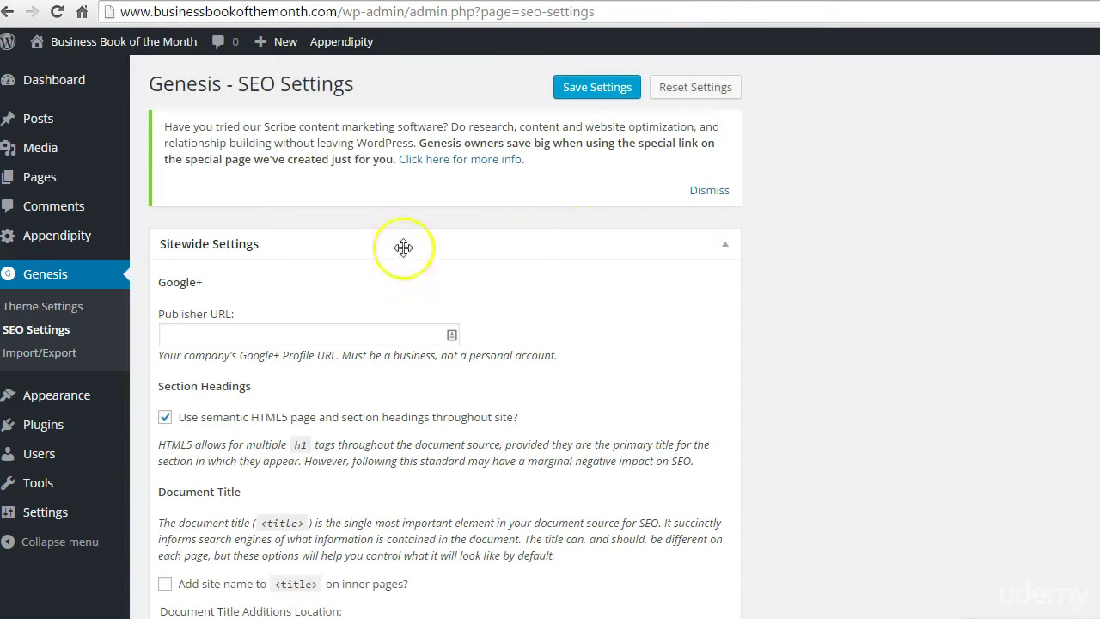
left_click(266, 334)
key("ctrl+v")
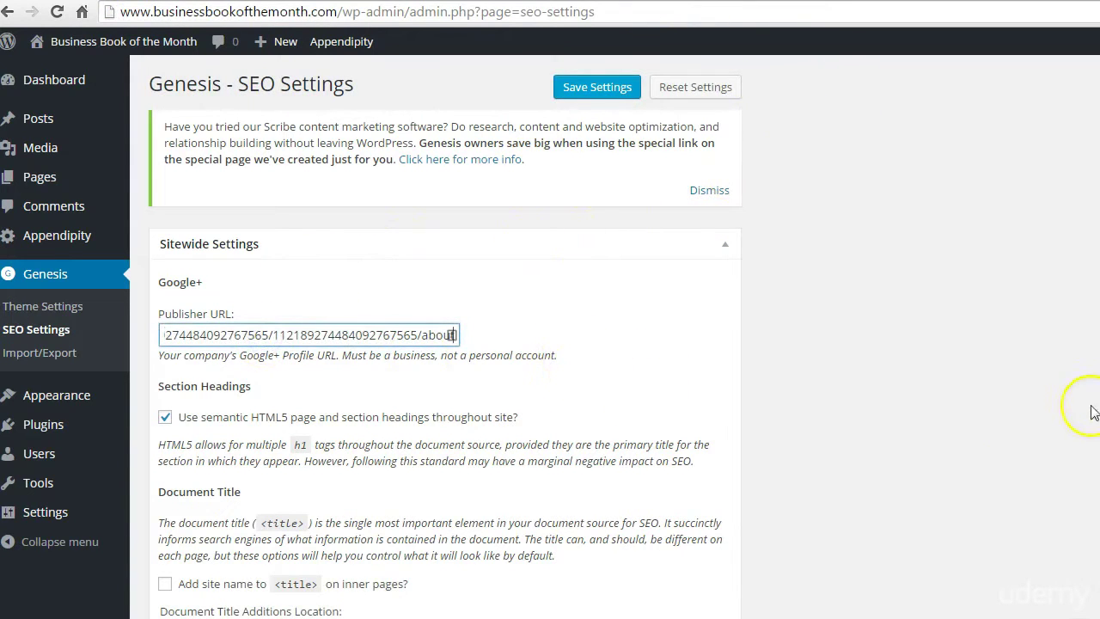
left_click(574, 89)
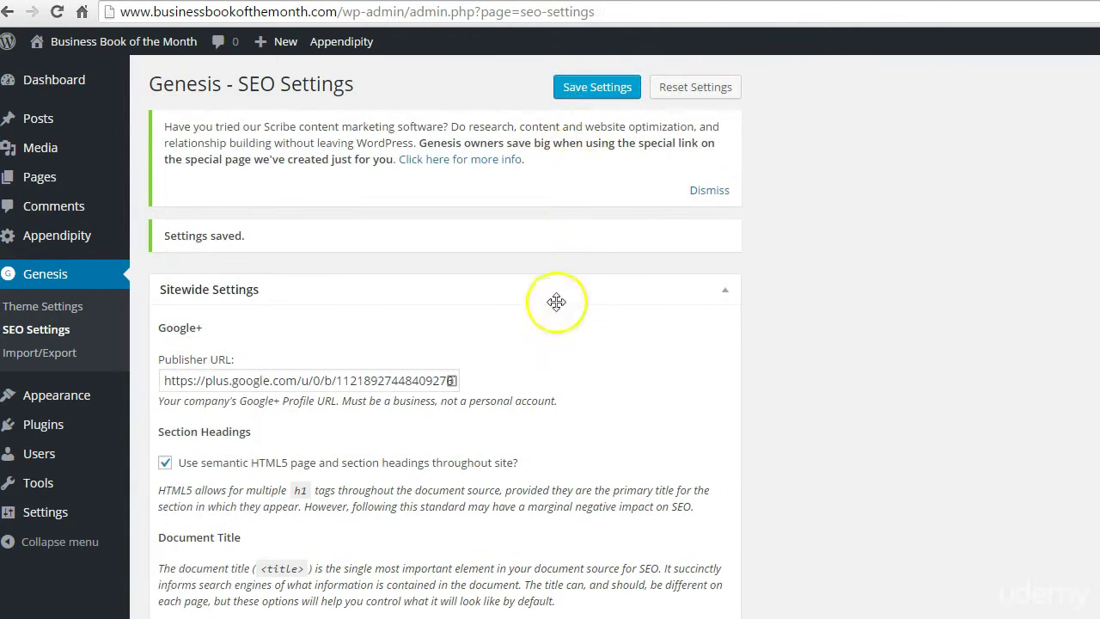
Paste "Business Book of the Month Podcast" as the Homepage Document Title in the Genesis SEO settings.
scroll(563, 468, "down", 1)
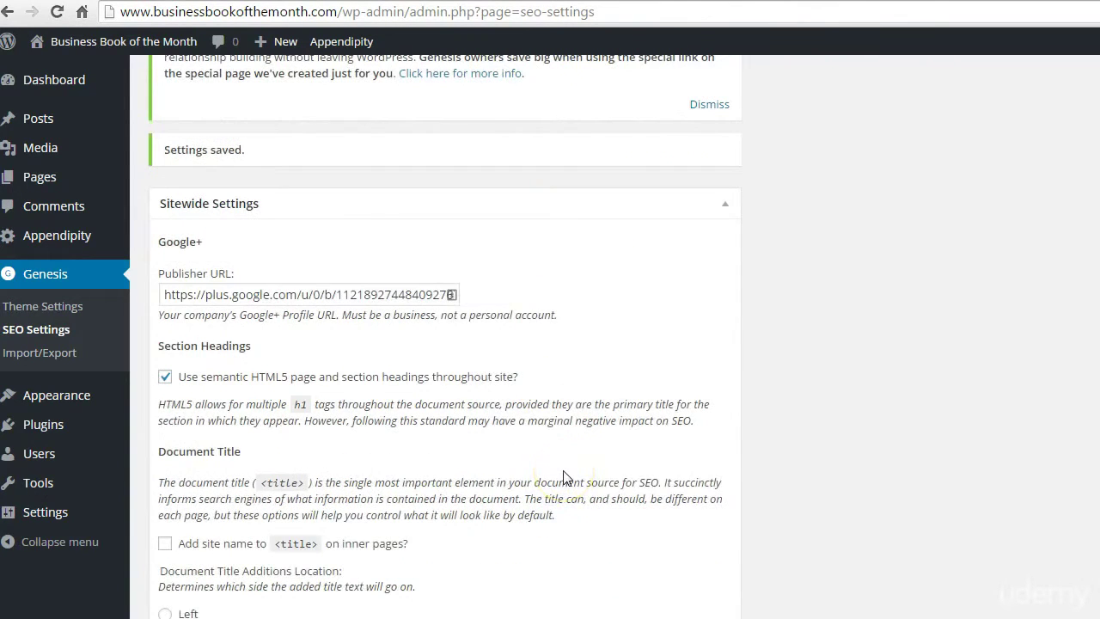
scroll(565, 478, "down", 1)
scroll(565, 475, "down", 2)
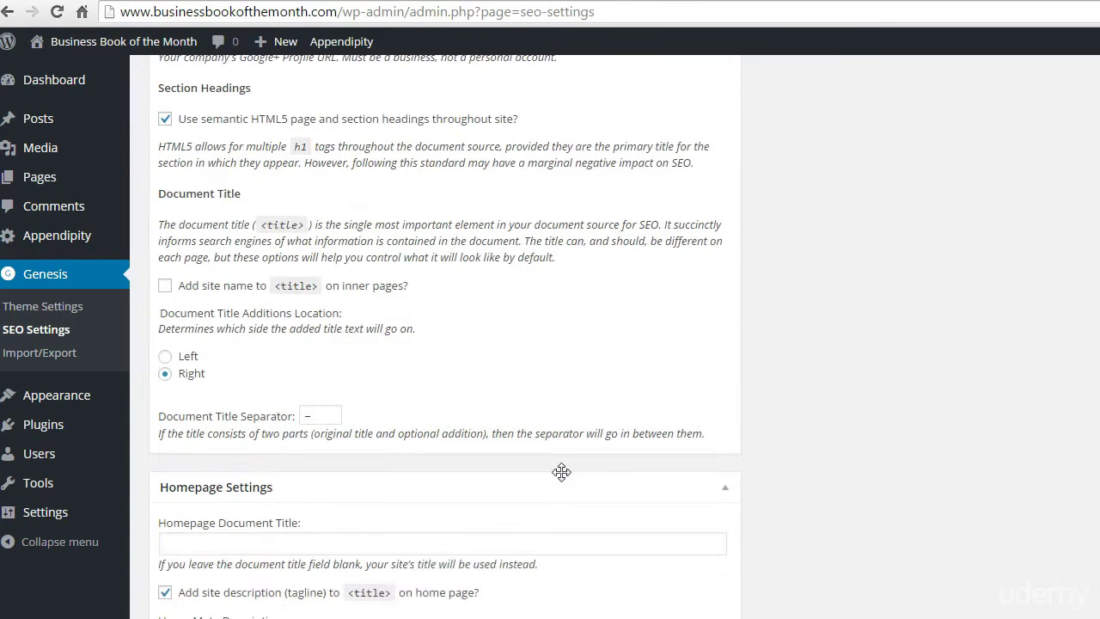
scroll(563, 474, "down", 4)
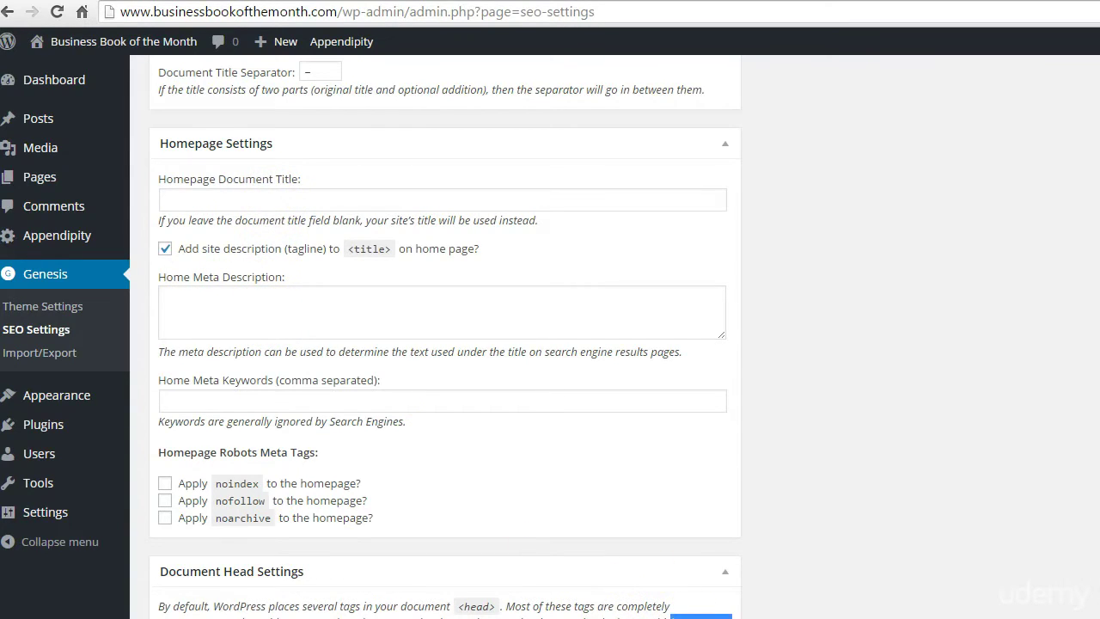
left_click(758, 600)
left_click(272, 201)
key("ctrl+v")
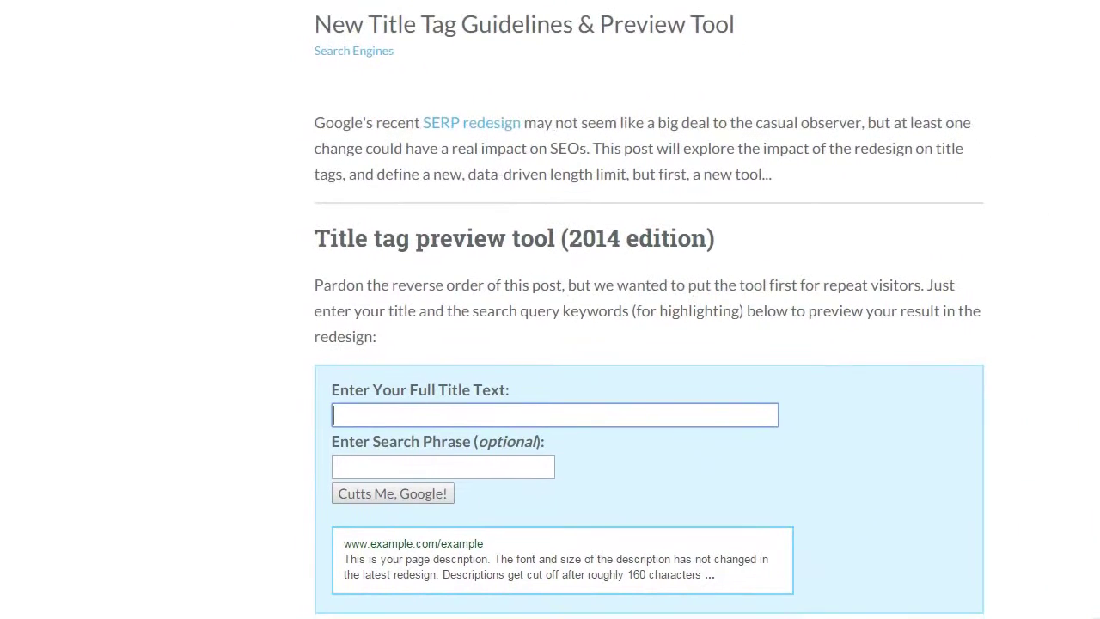
Preview the title "Business Book of the Month Podcast" in the title tag preview tool.
key("ctrl+v")
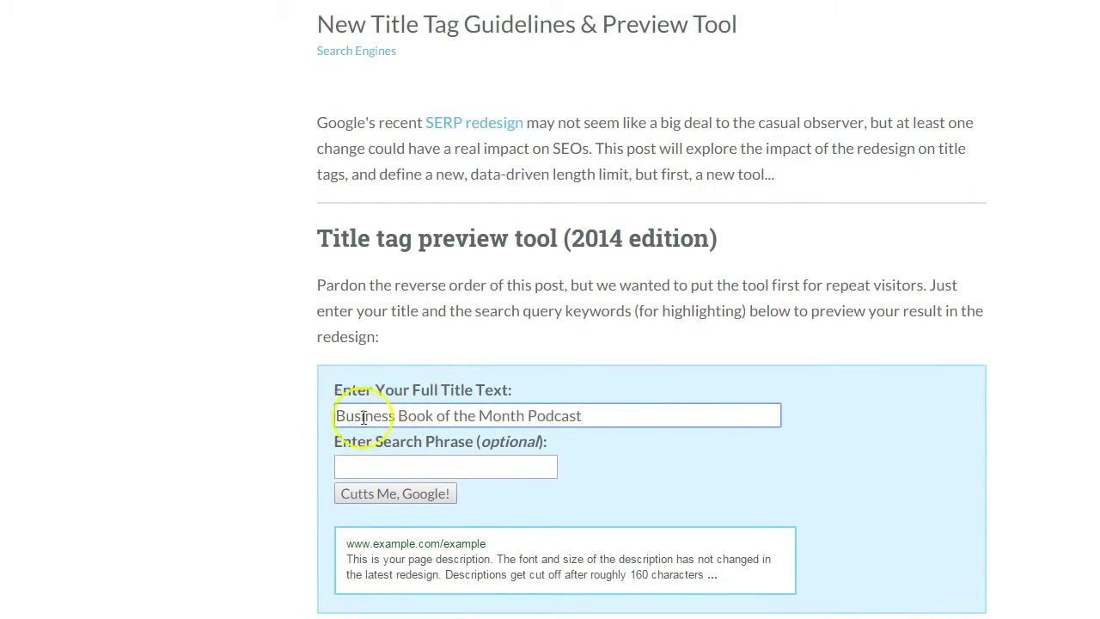
left_click(372, 498)
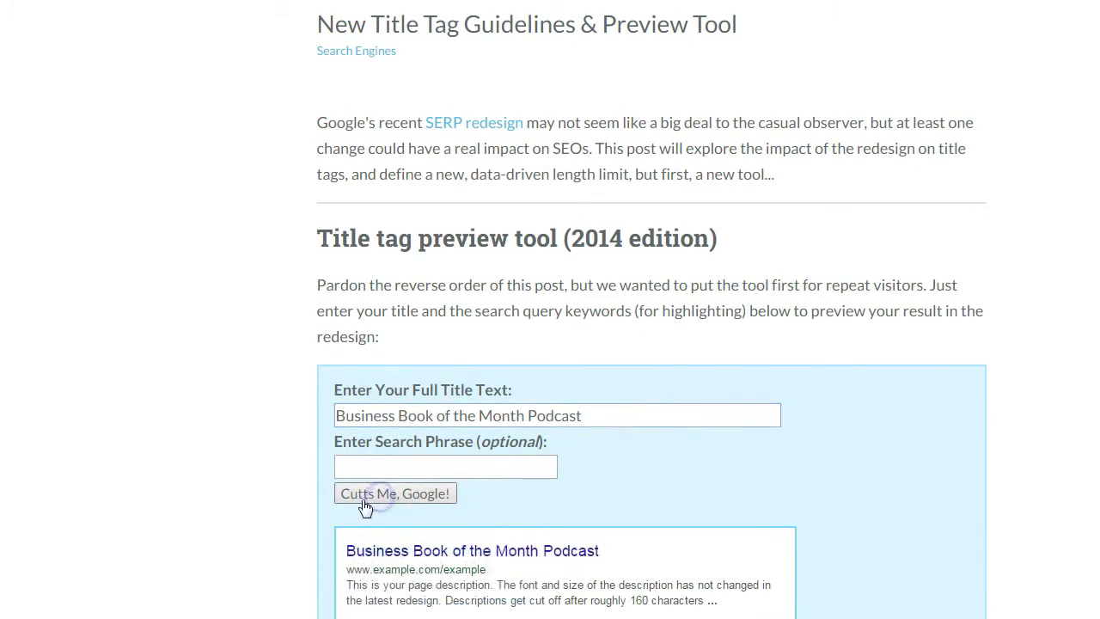
scroll(361, 516, "down", 1)
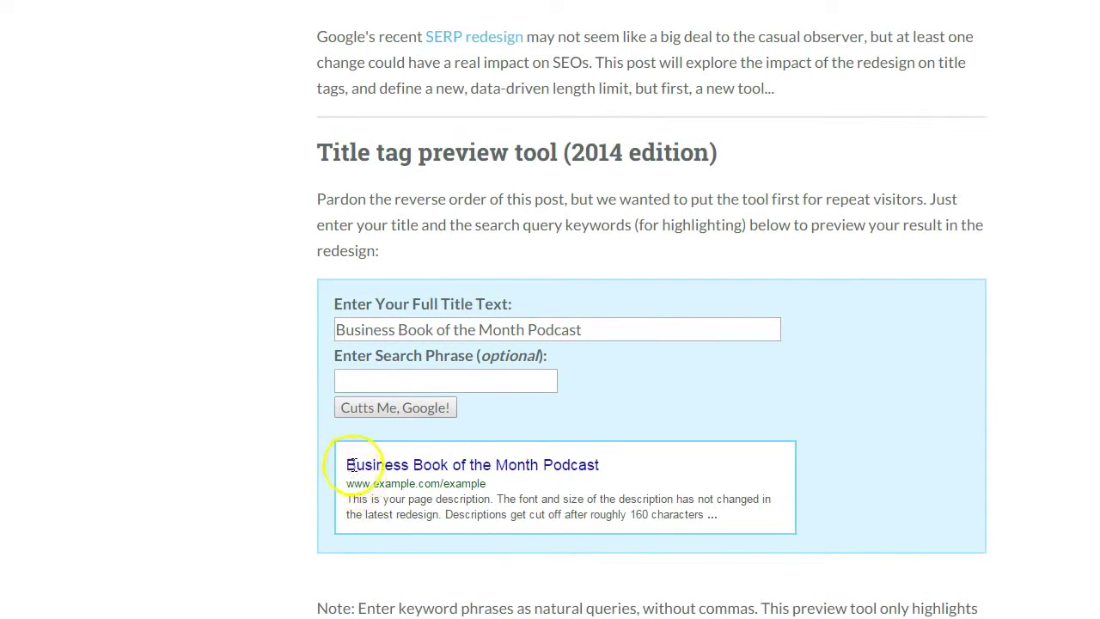
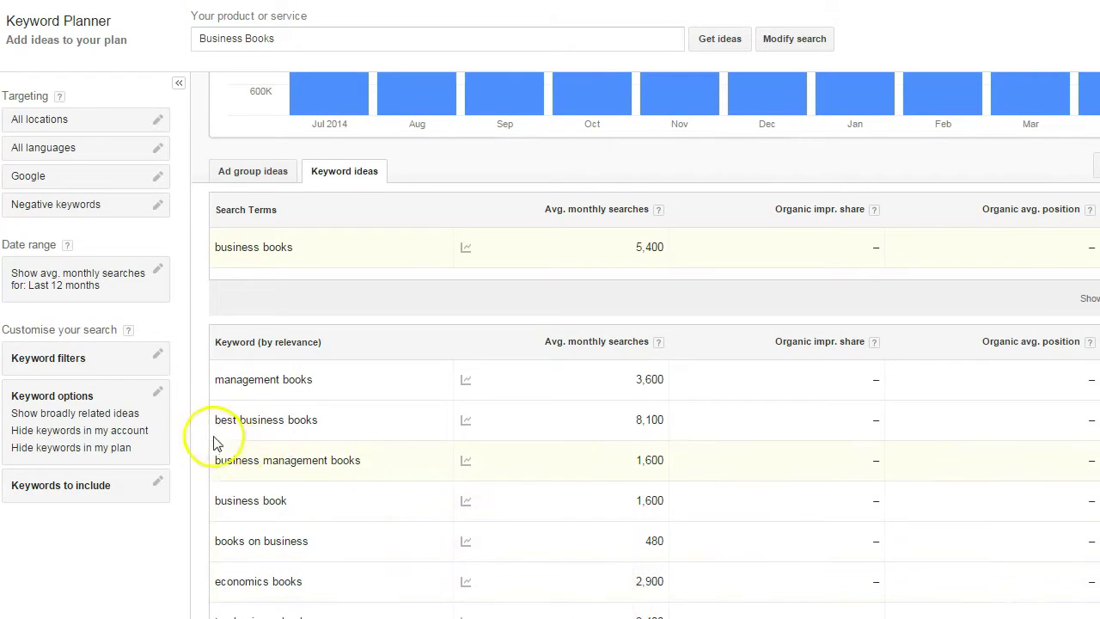
Take the keyword idea "best business books" and preview the title "Business Book of the Month Podcast - Best Business Books" in the title tag preview tool.
left_click_drag(215, 419, 322, 423)
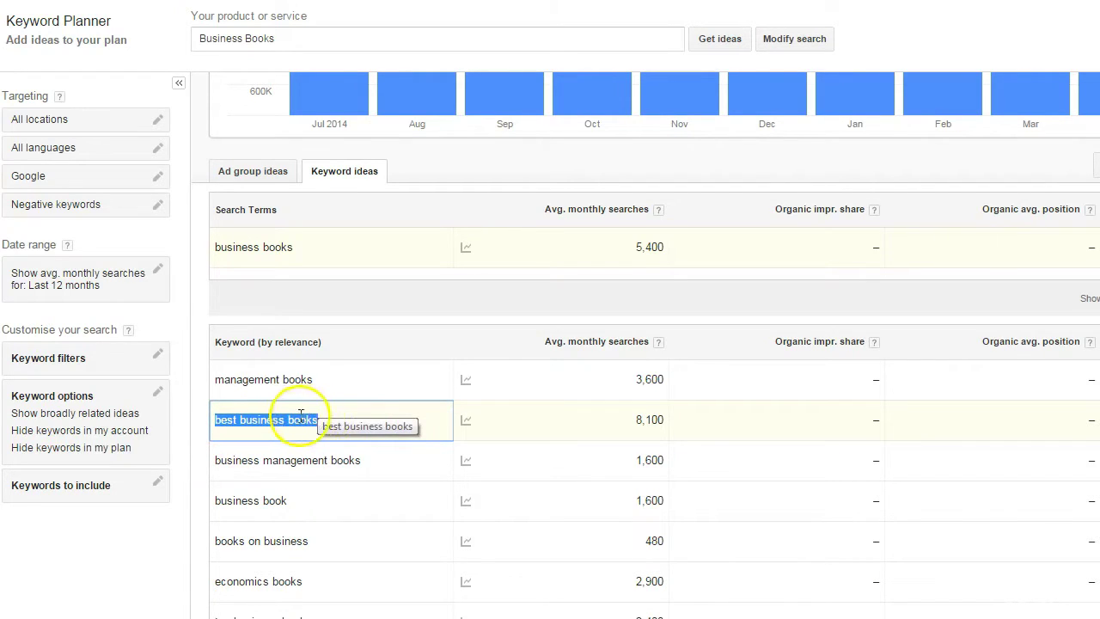
left_click(289, 421)
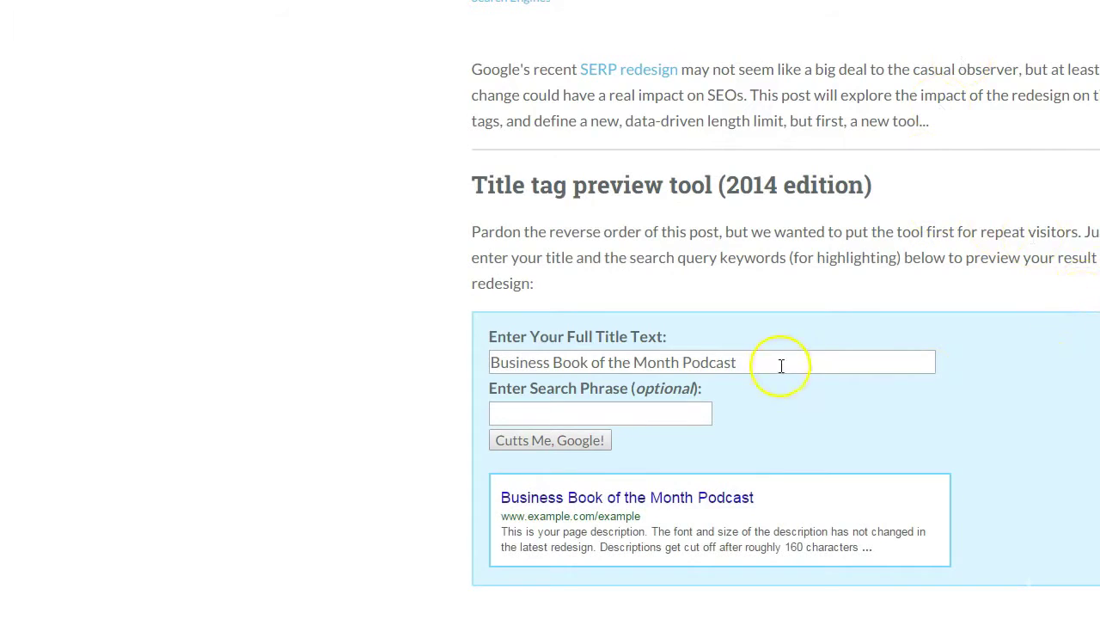
left_click(778, 361)
left_click_drag(779, 362, 483, 342)
type("Business Book of the Month Podcast - Best Business Books")
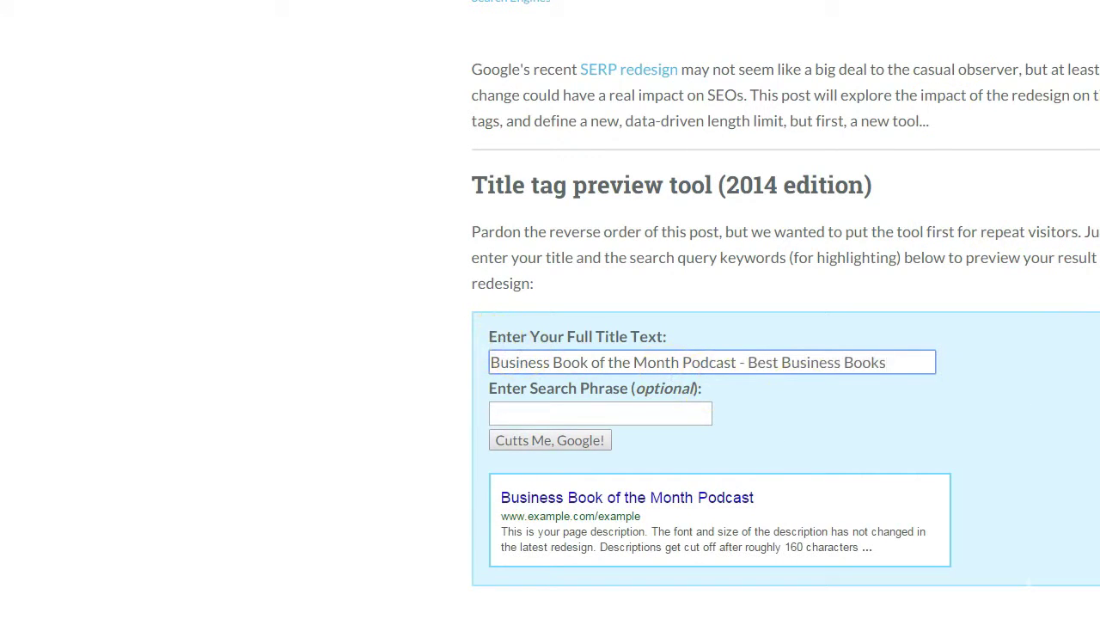
left_click(548, 440)
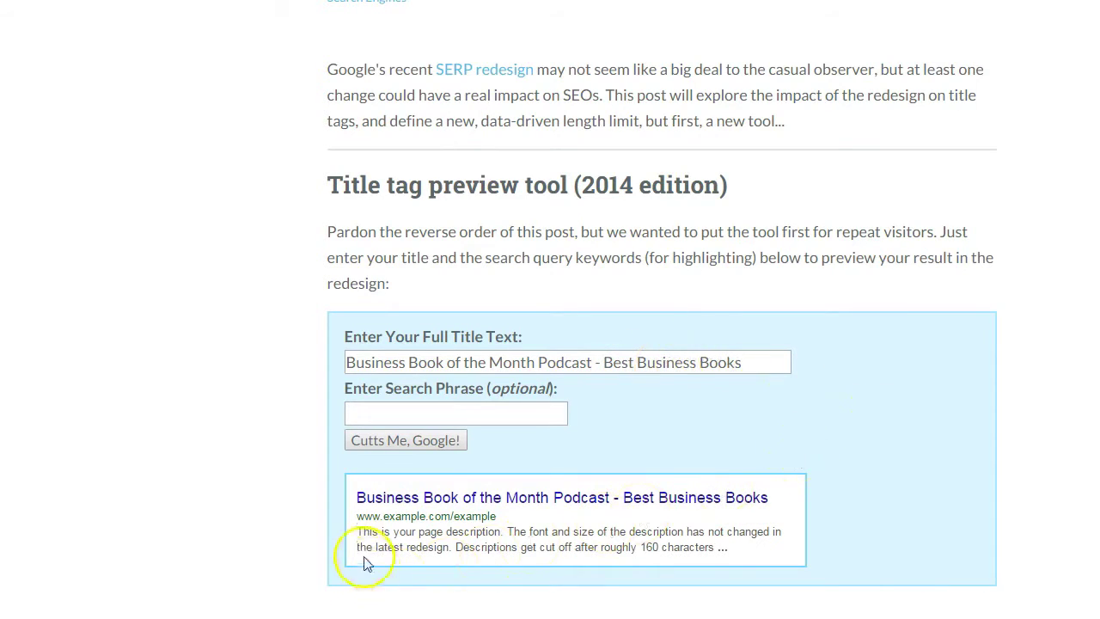
Examine the sample page description and its length guidance in the search result preview.
left_click_drag(357, 531, 740, 547)
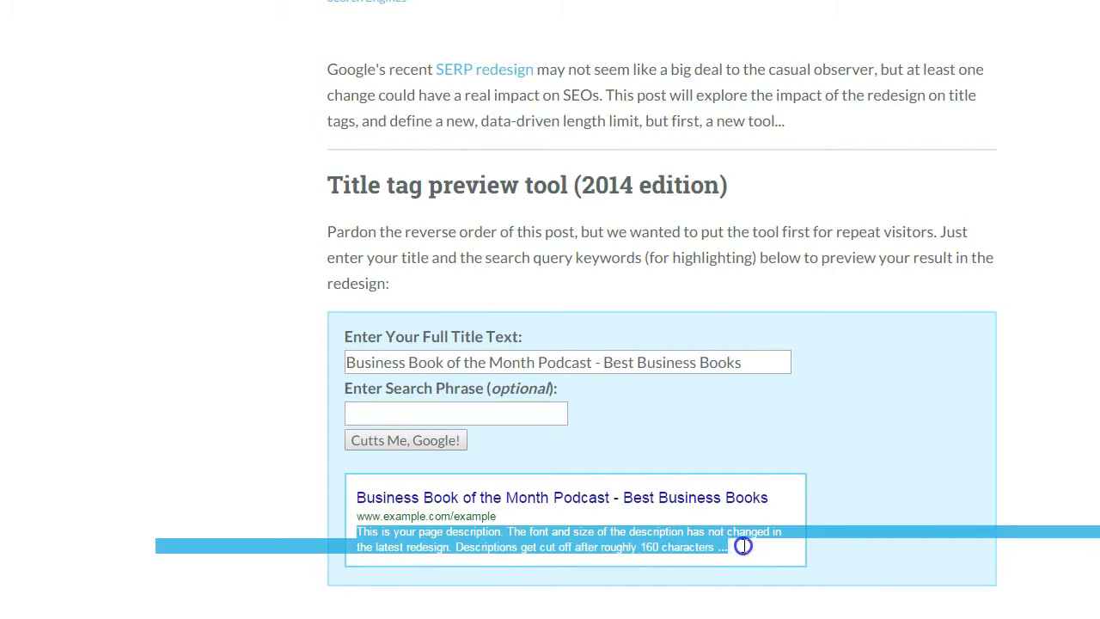
left_click(669, 545)
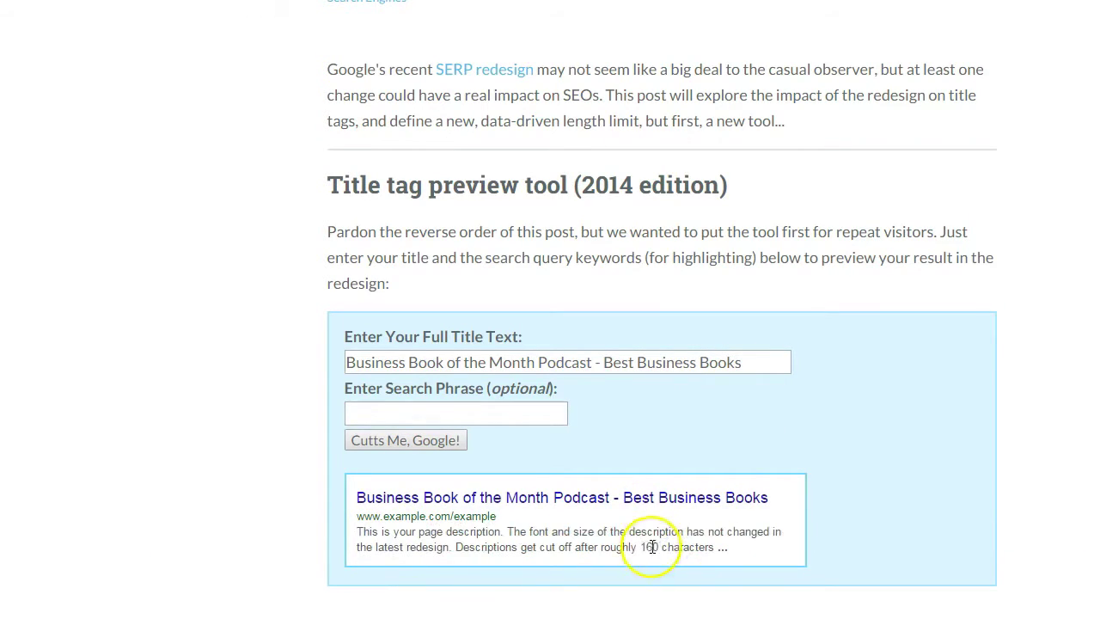
left_click(627, 543)
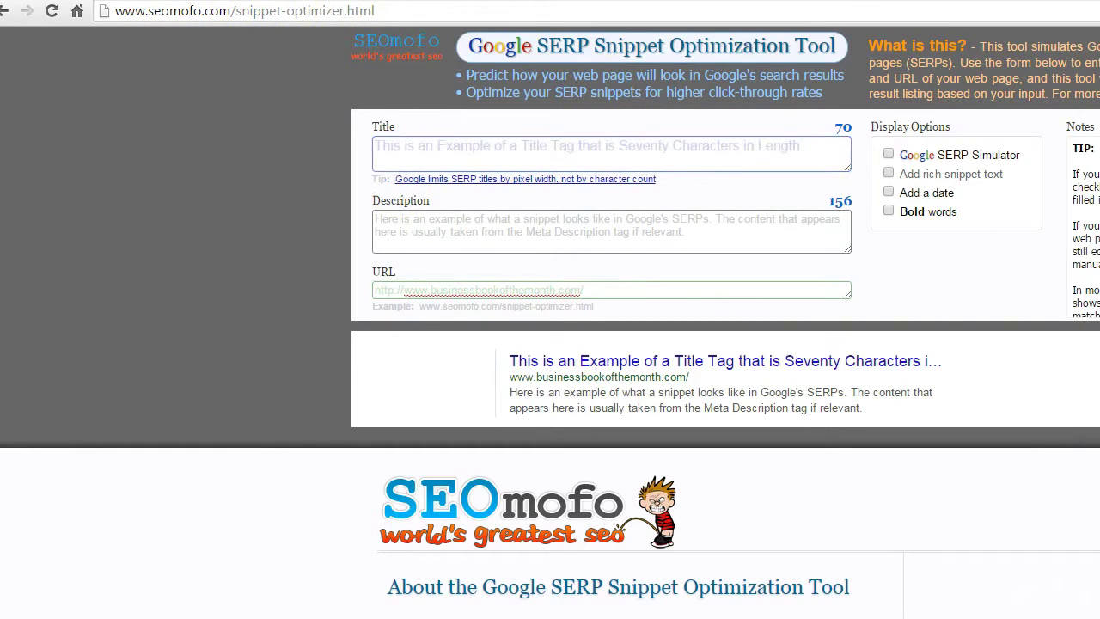
Set the title in the SERP snippet tool to "Business Book of the Month Podcast - Best Business Books".
left_click(484, 148)
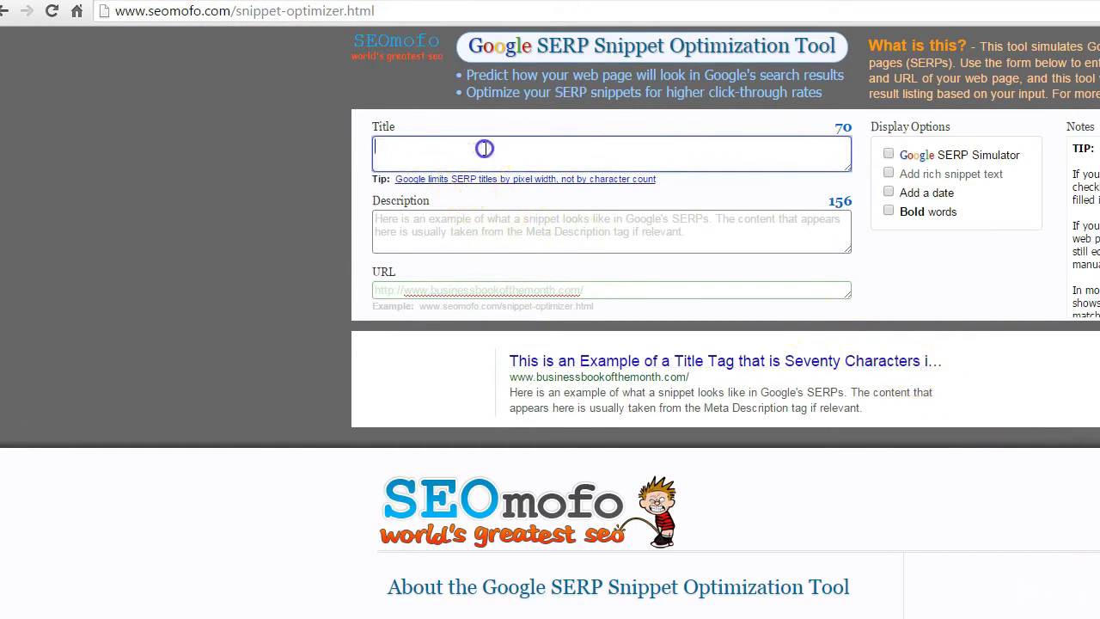
type("Business Book of the Month Podcast - Best Business Books")
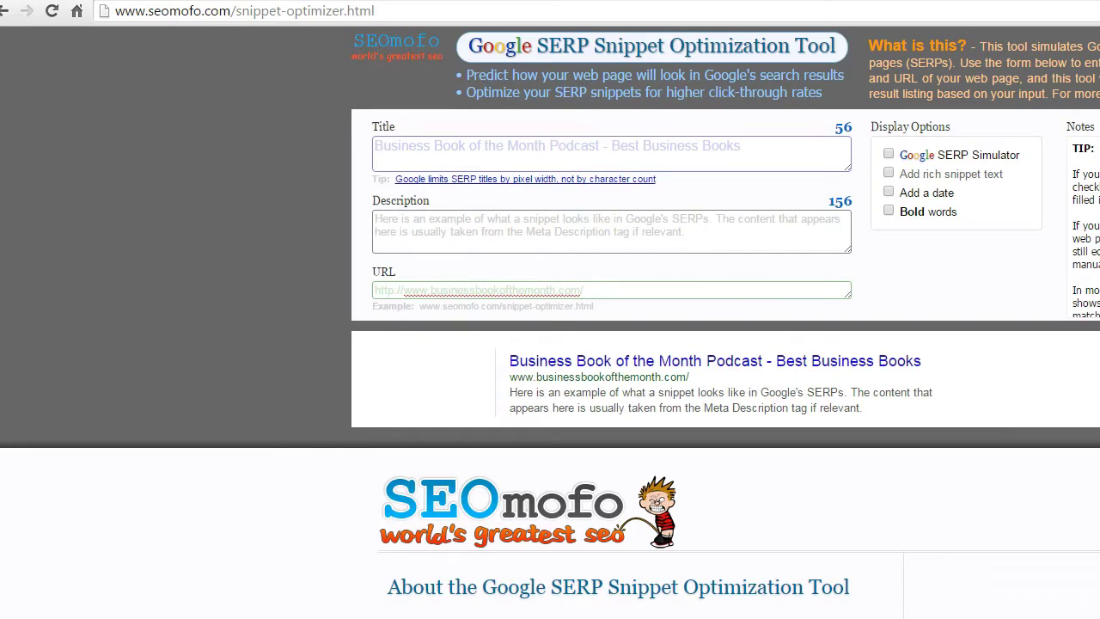
Write the snippet description "Business Book of the Month is a monthly podcast discussing the best business books - hosted by" followed by the hosts' names.
left_click(515, 238)
type("Business Book of the Month is a monthly podcast discussing the best business books - hosted by David Bain, Mark Asquith, Colin Gray and Chris Marr.")
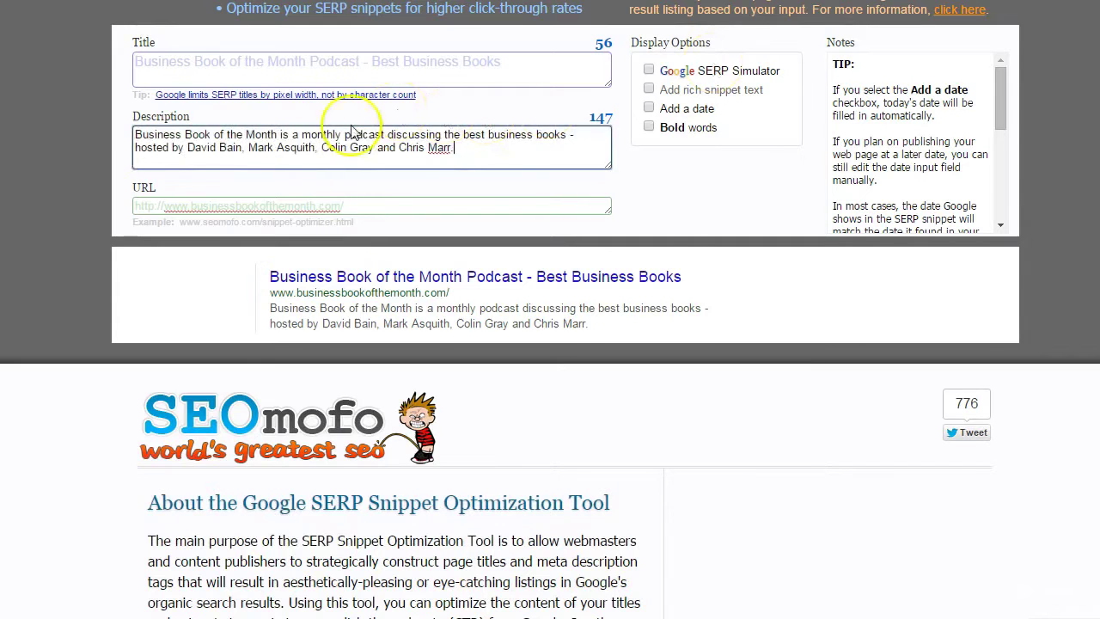
left_click(191, 205)
type("http://www.businessbookofthemonth.com/")
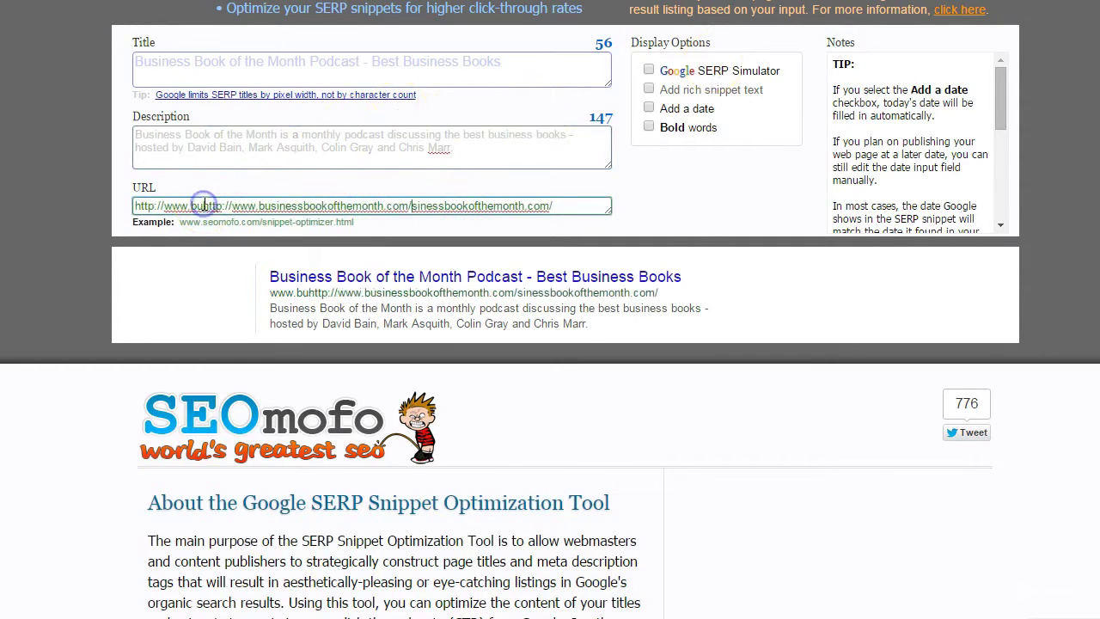
left_click_drag(563, 205, 4, 204)
type("http://www.businessbookofthemonth.com/")
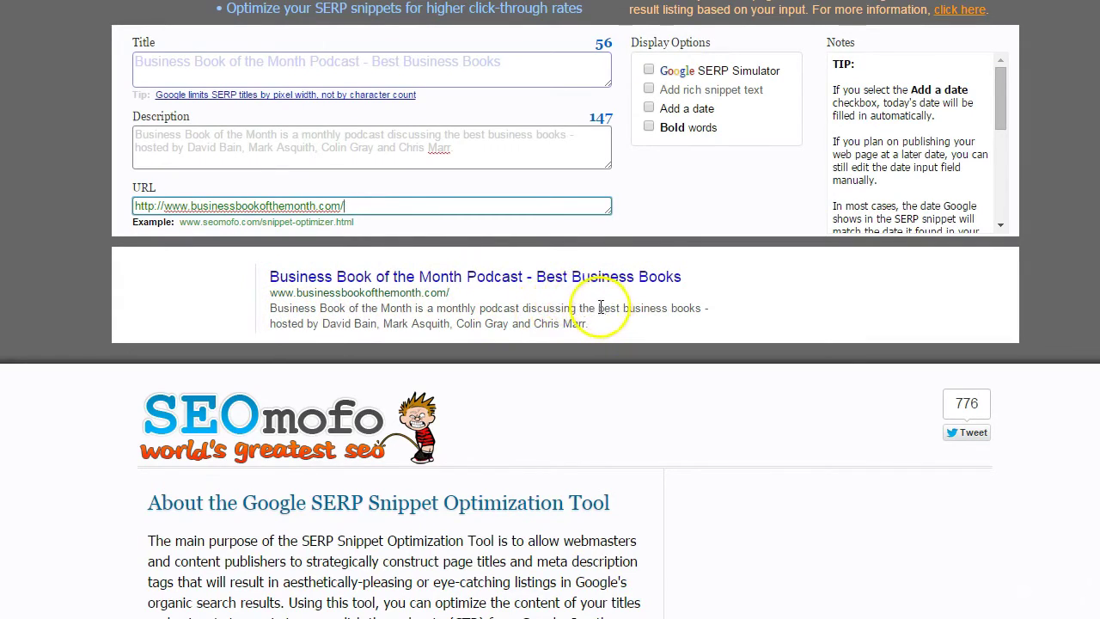
left_click_drag(599, 308, 701, 306)
left_click(534, 317)
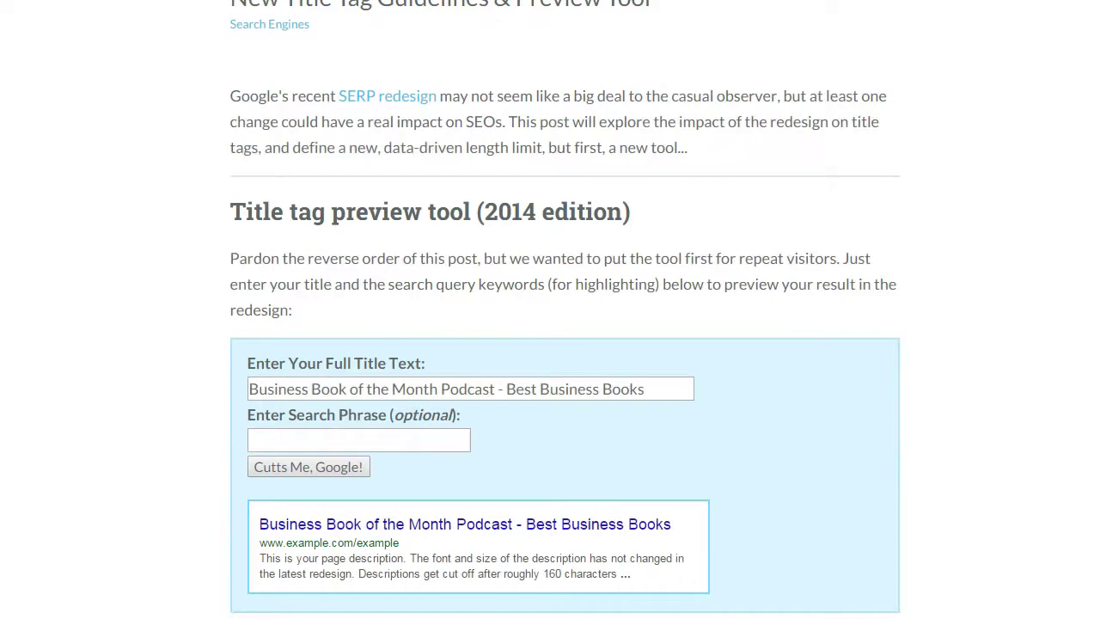
Copy "Best Business Books" from the full title text into the optional search phrase of the title tag preview tool.
left_click_drag(644, 388, 504, 388)
key("ctrl+c")
left_click(312, 437)
key("ctrl+v")
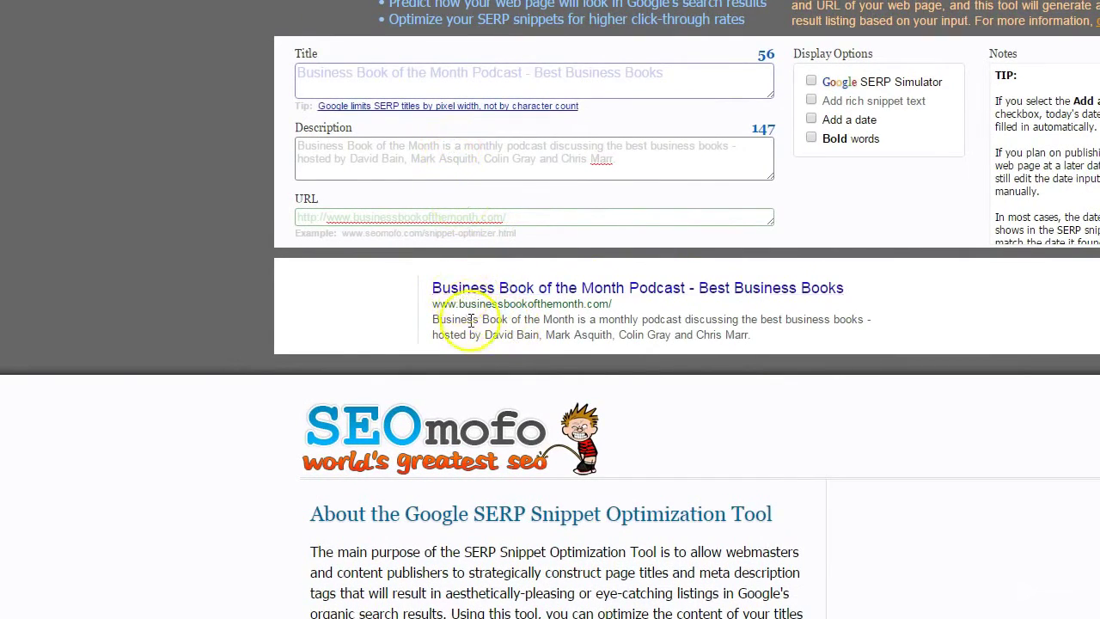
Examine the description and URL lines of the simulated search result in the SERP snippet tool.
left_click_drag(433, 320, 761, 335)
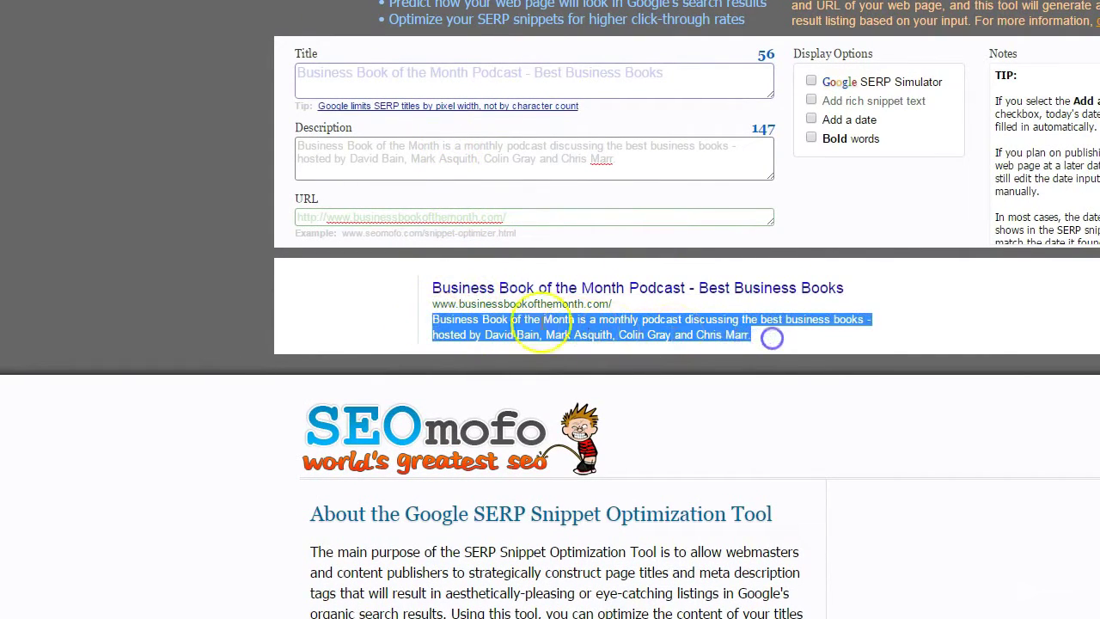
left_click_drag(430, 303, 634, 303)
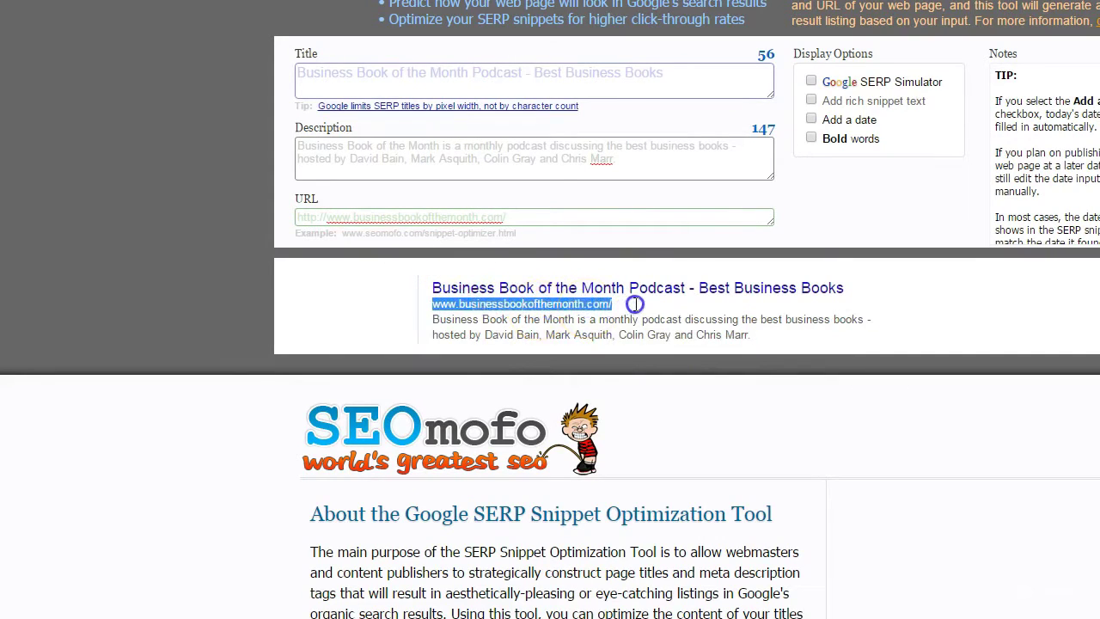
left_click(421, 292)
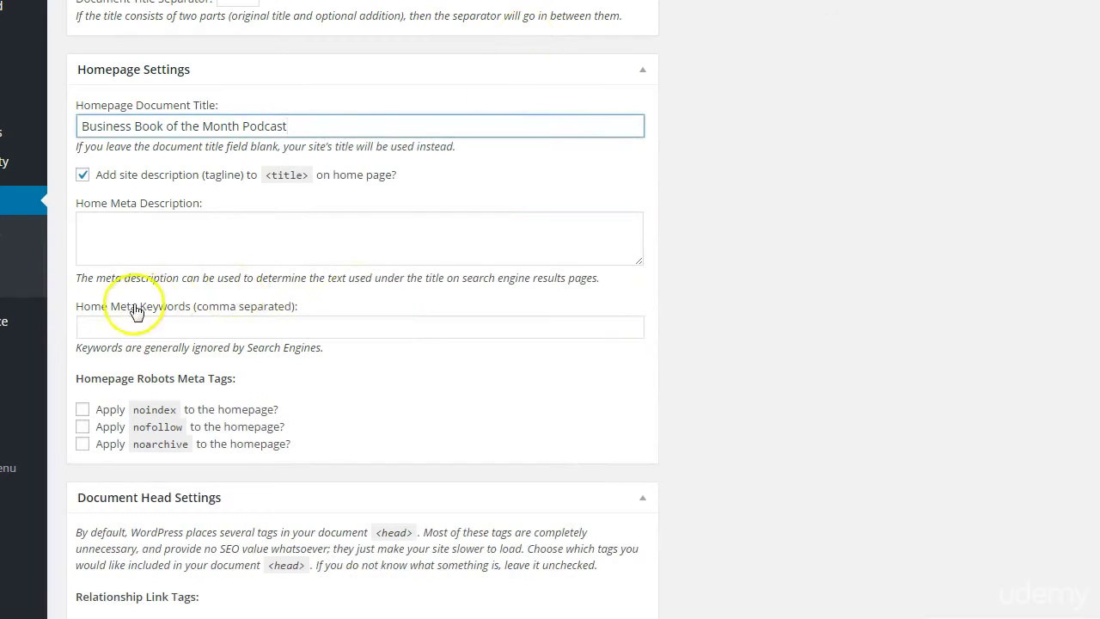
Set the Homepage Document Title to "Business Book of the Month Podcast - Best Business Books" and the Home Meta Description to the optimized snippet description.
triple_click(315, 125)
key("ctrl+v")
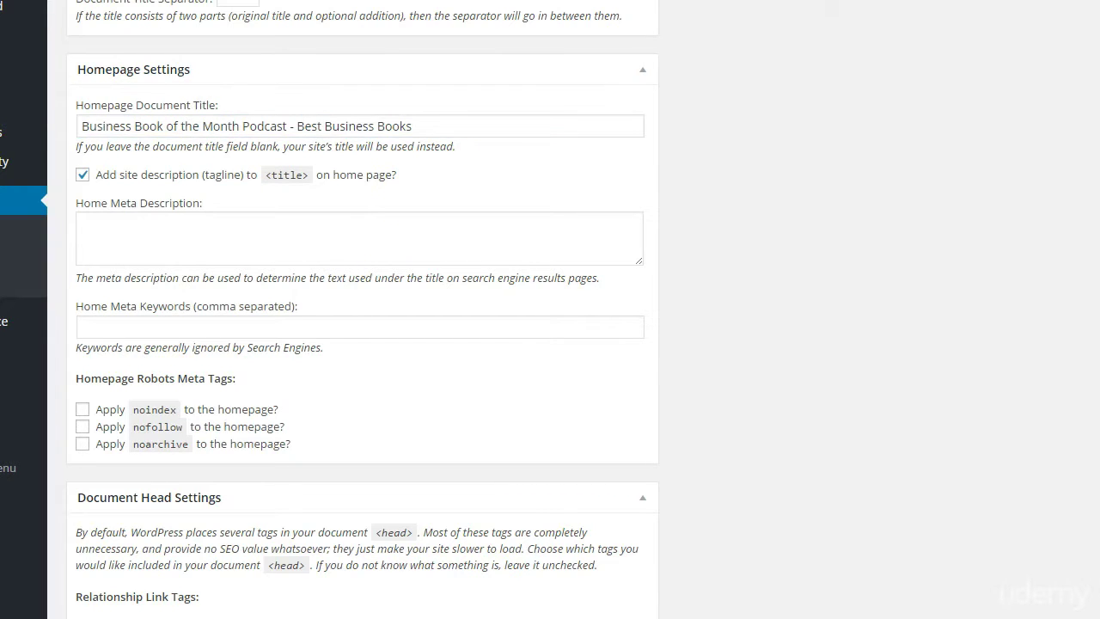
left_click(304, 238)
key("ctrl+v")
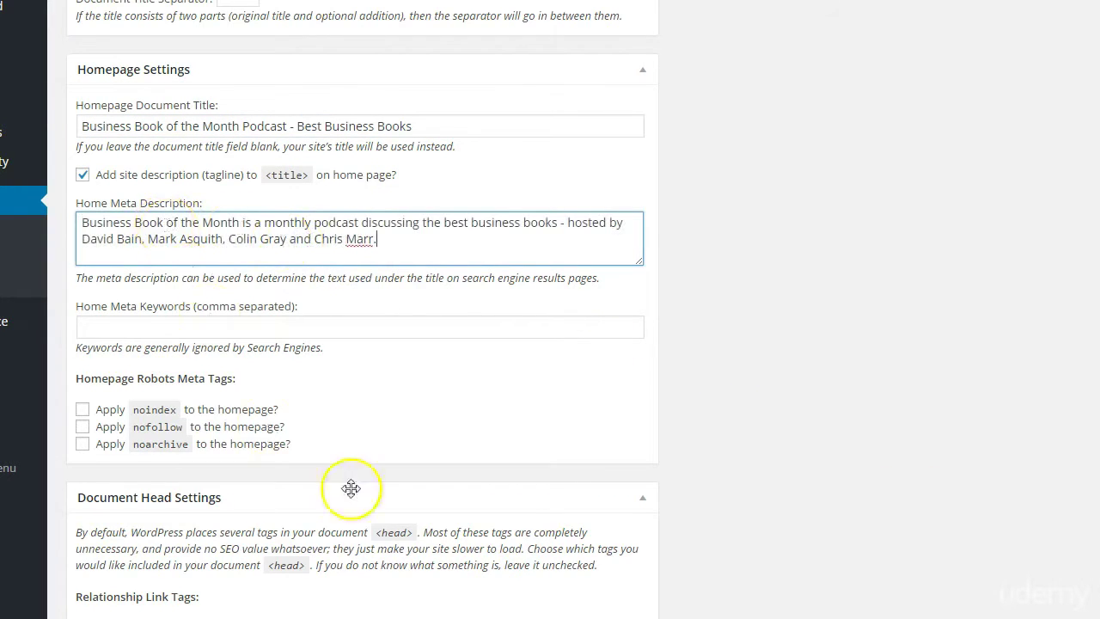
Save the Genesis SEO settings, keeping the document head, robots meta and archives options as they are.
scroll(660, 565, "down", 6)
scroll(660, 565, "down", 3)
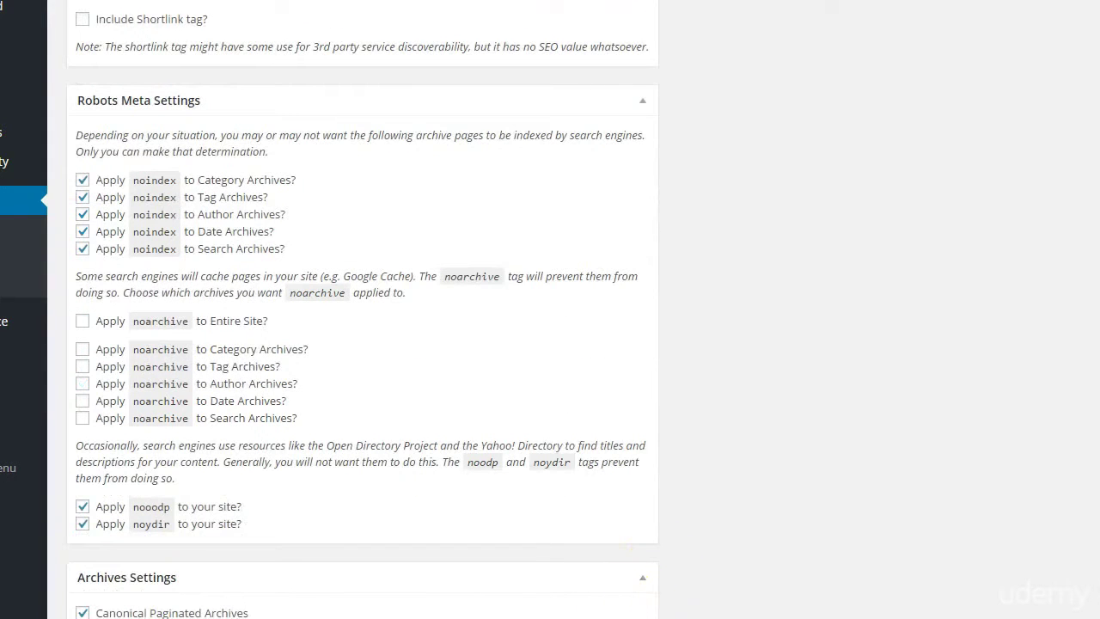
scroll(533, 602, "down", 2)
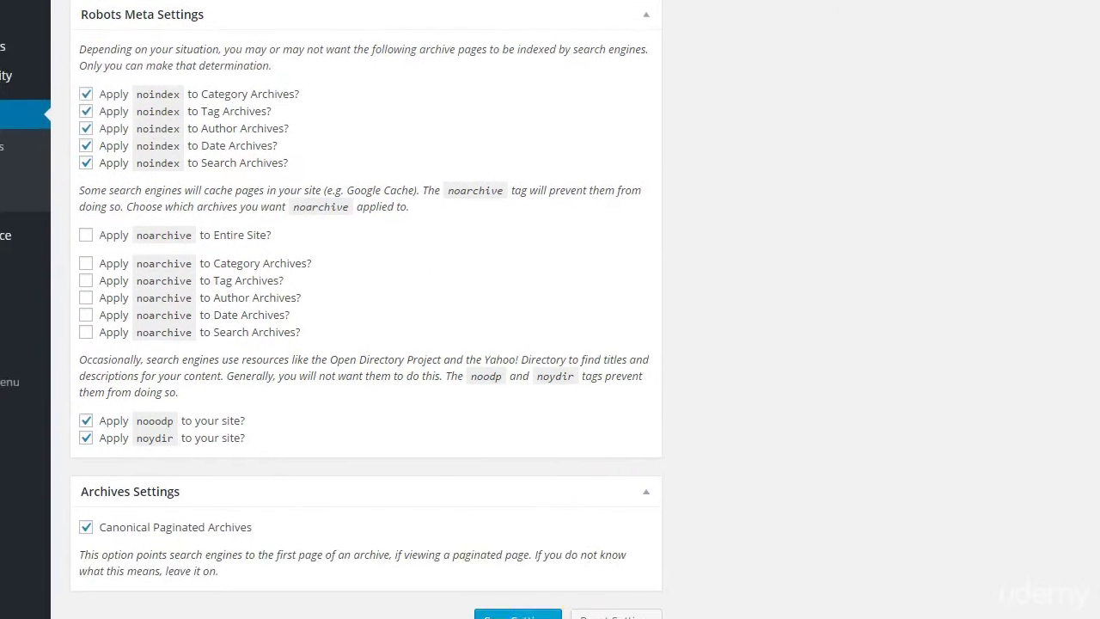
left_click(527, 605)
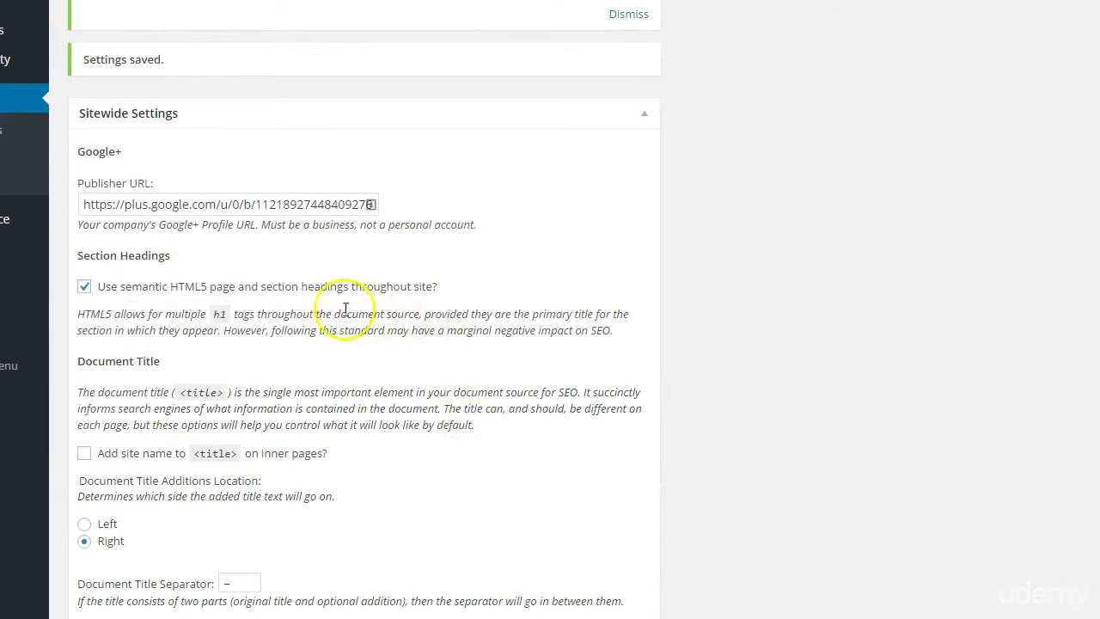
Review the saved SEO settings from the sitewide options through the robots meta and archives settings.
scroll(444, 6, "up", 2)
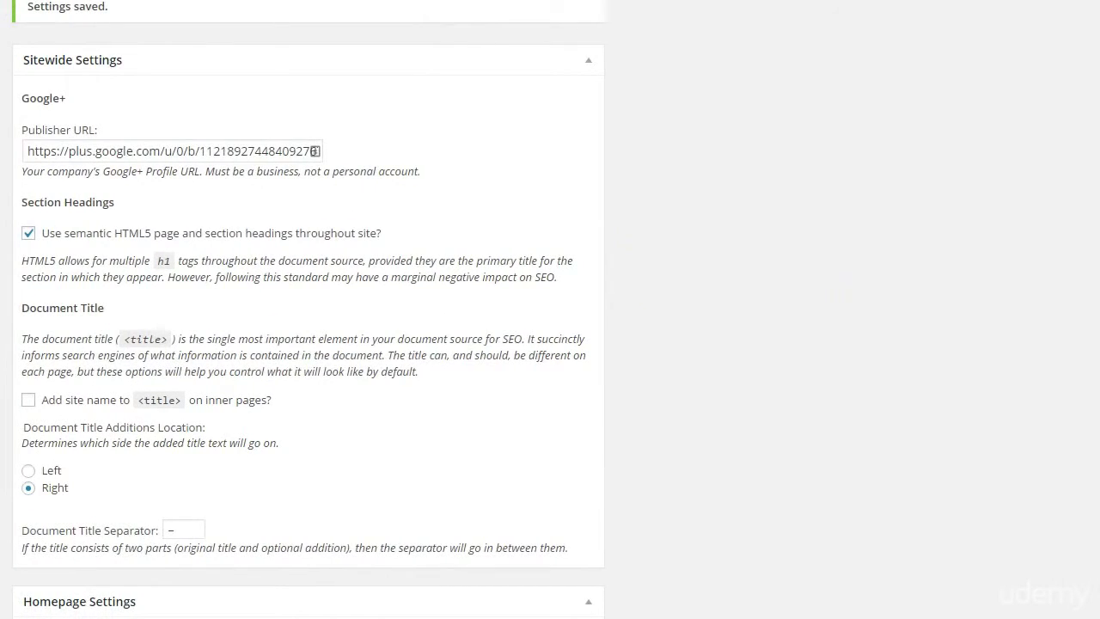
scroll(308, 309, "down", 5)
scroll(308, 309, "down", 7)
scroll(308, 309, "down", 5)
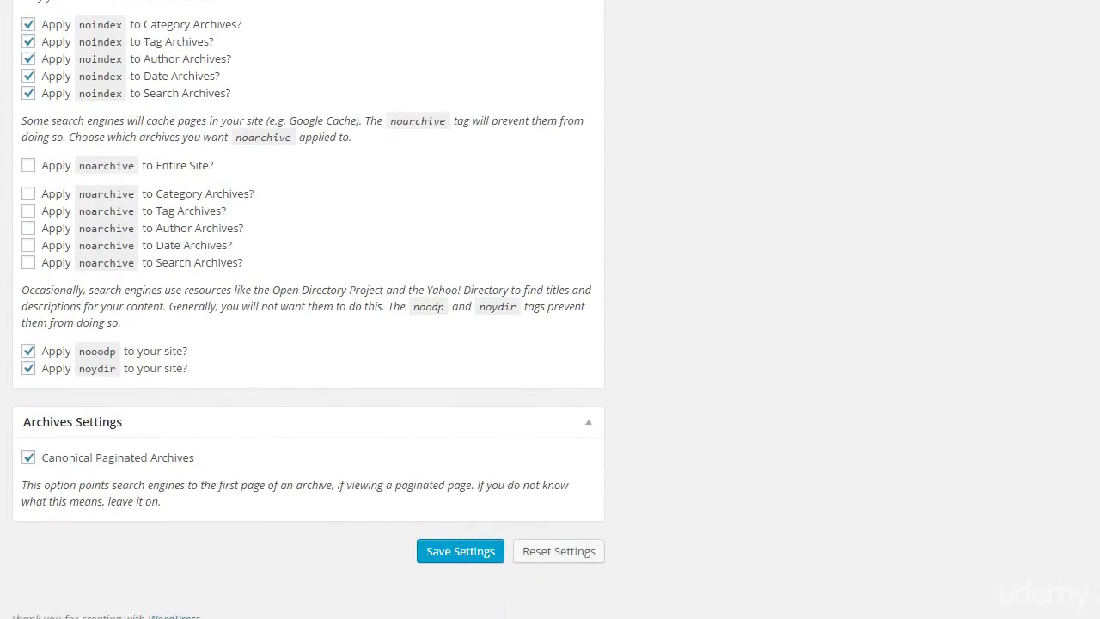
scroll(309, 309, "up", 9)
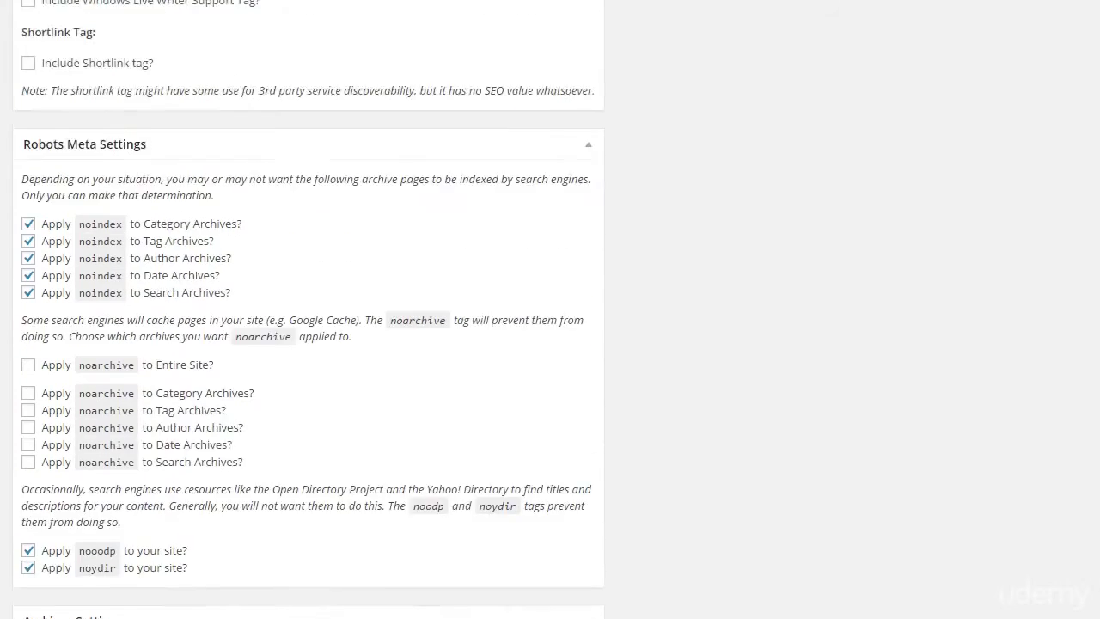
scroll(309, 310, "up", 8)
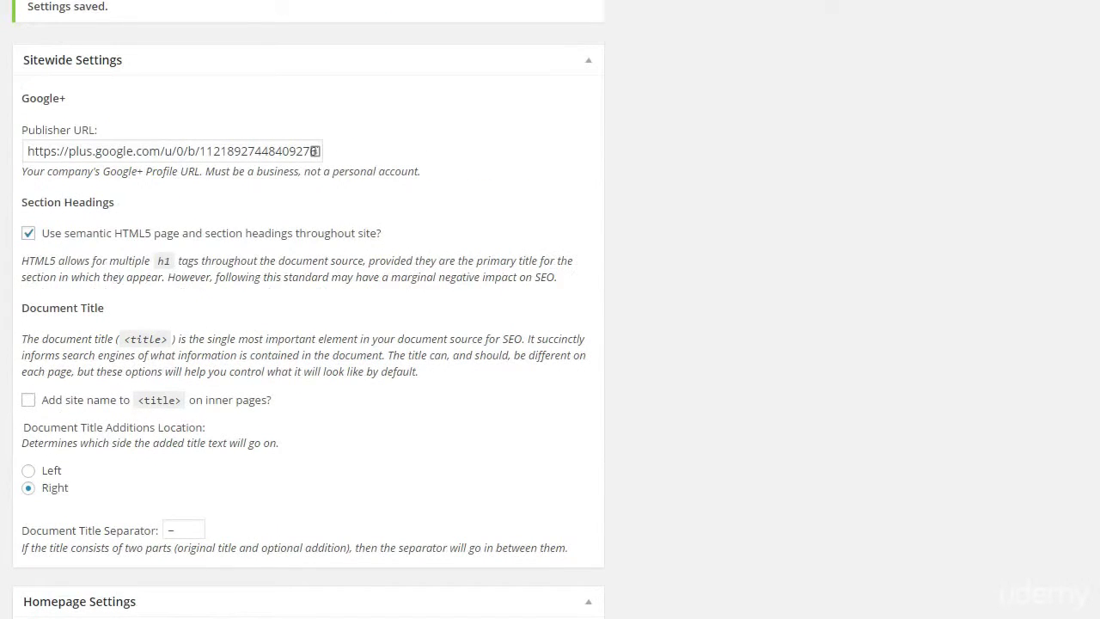
scroll(970, 519, "up", 2)
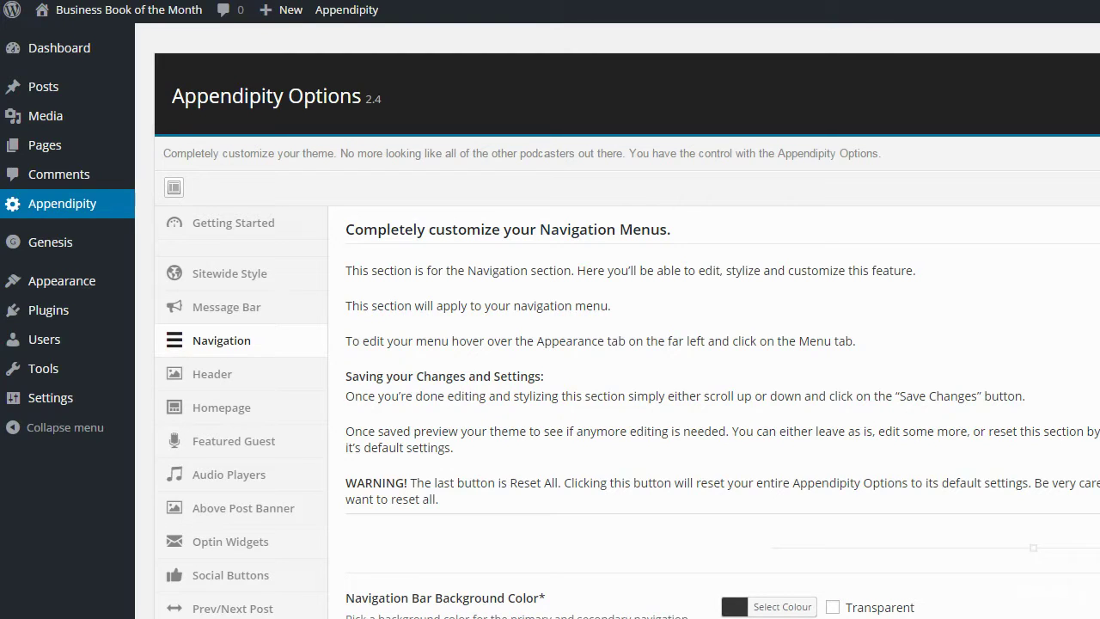
Open the Getting Started section of the Appendipity theme options and read its guidance on editing and saving.
left_click(26, 220)
left_click(248, 344)
left_click(496, 553)
left_click(262, 232)
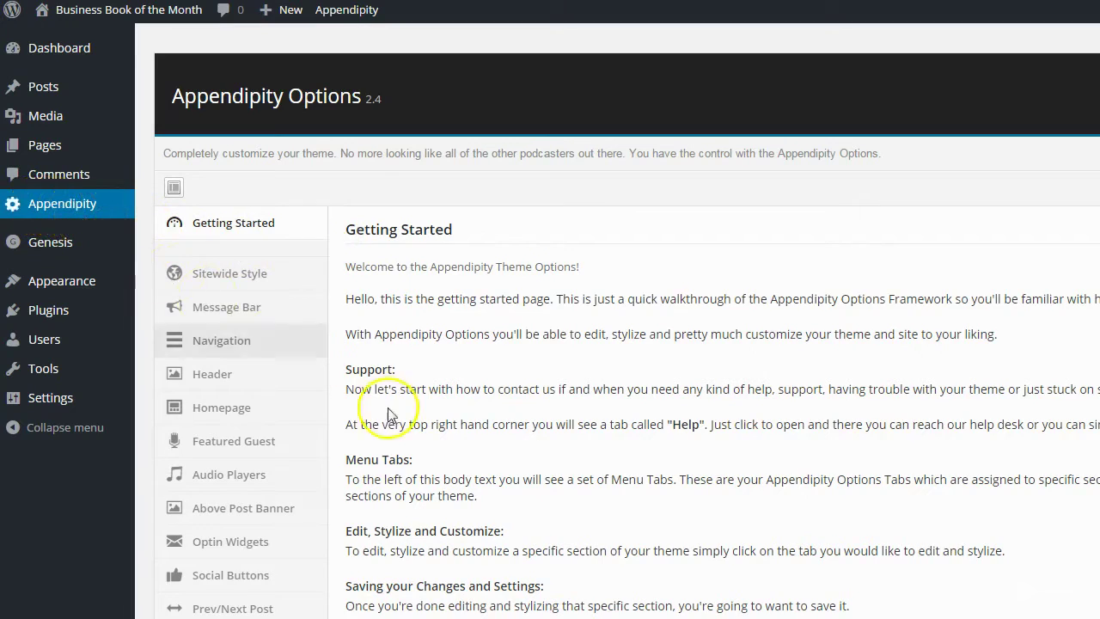
scroll(391, 432, "down", 2)
scroll(391, 432, "up", 2)
scroll(391, 432, "down", 2)
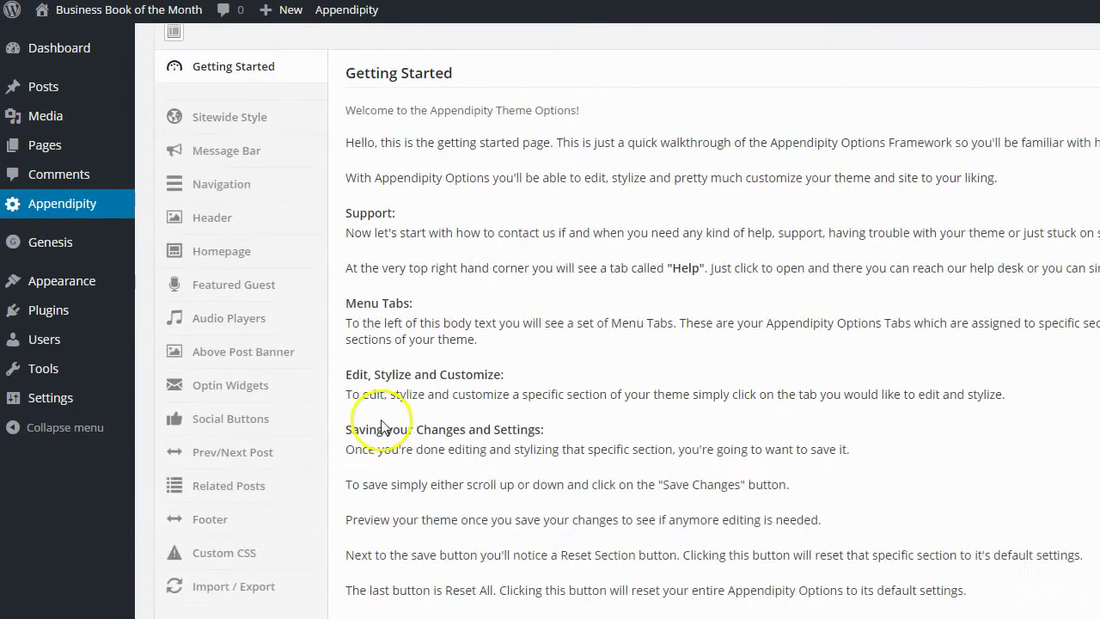
scroll(667, 449, "up", 2)
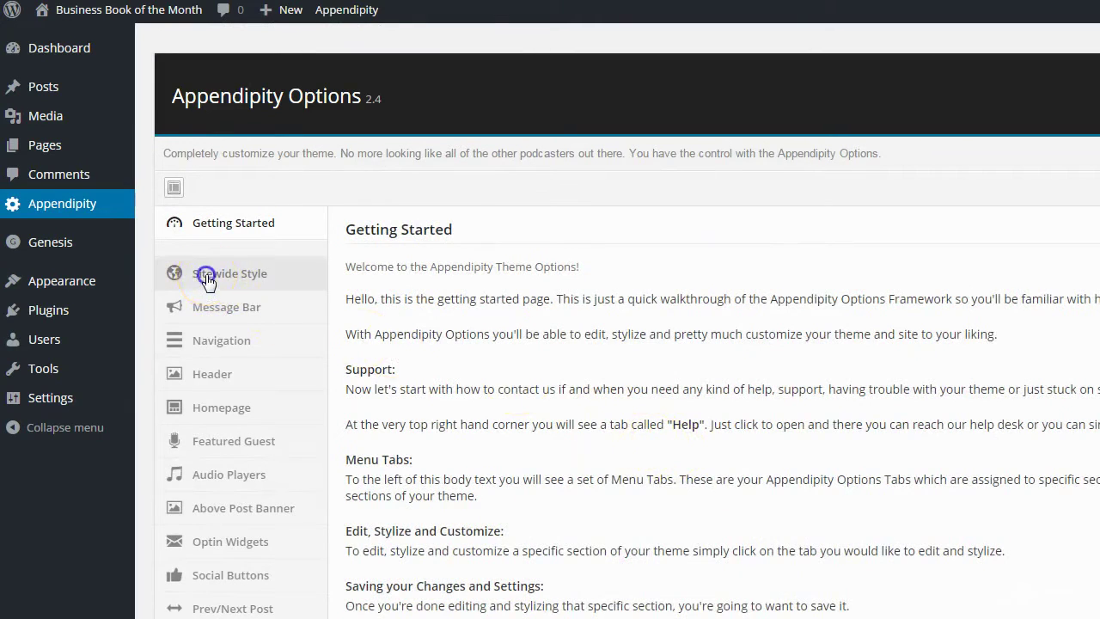
Open the Sitewide Style options and apply the Light theme color scheme.
left_click(206, 276)
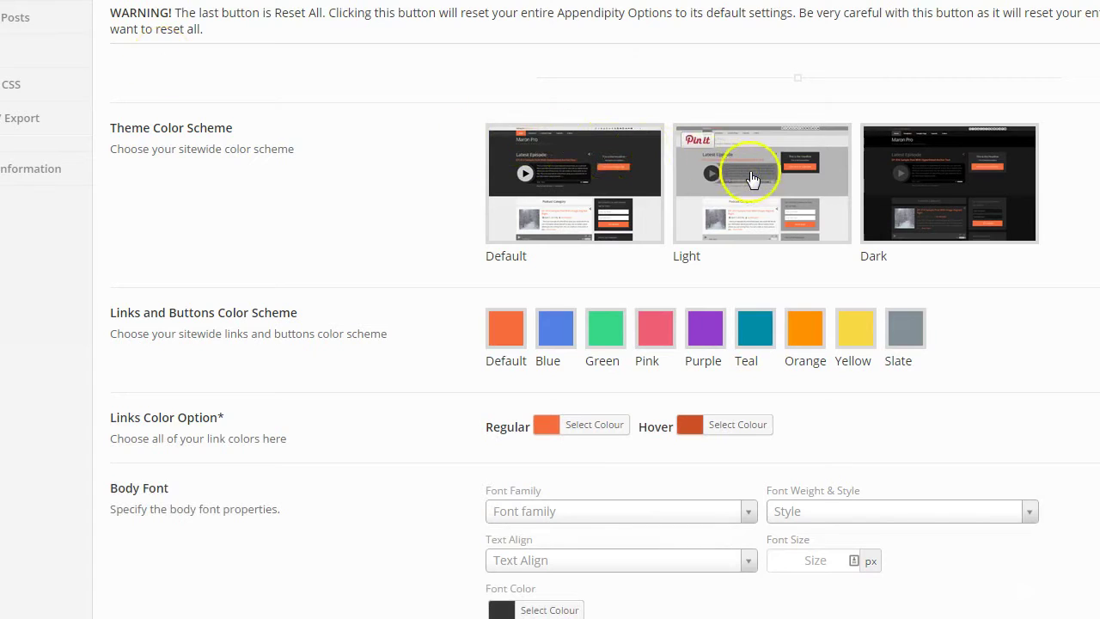
left_click(748, 167)
left_click(636, 51)
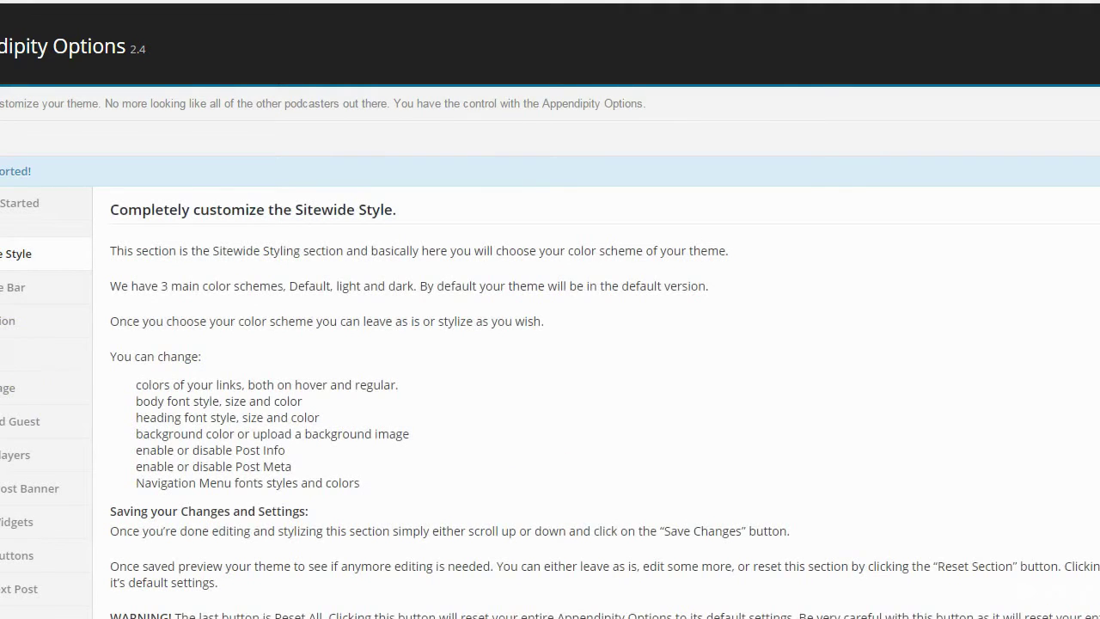
Change the sitewide theme color scheme to Dark and apply that preset a second time.
scroll(322, 413, "down", 6)
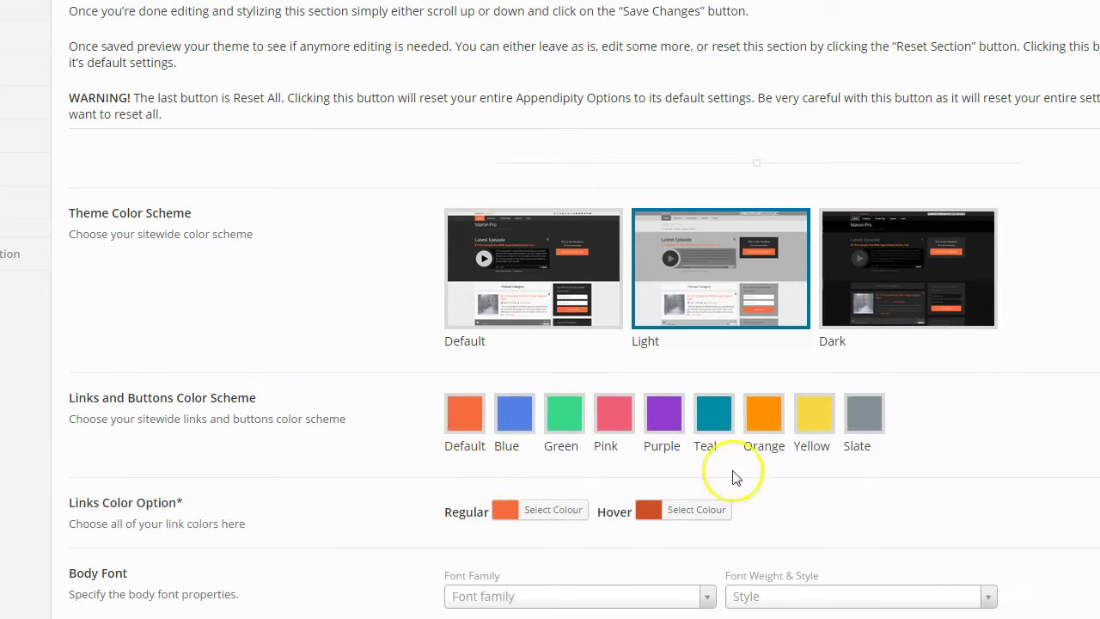
left_click(924, 275)
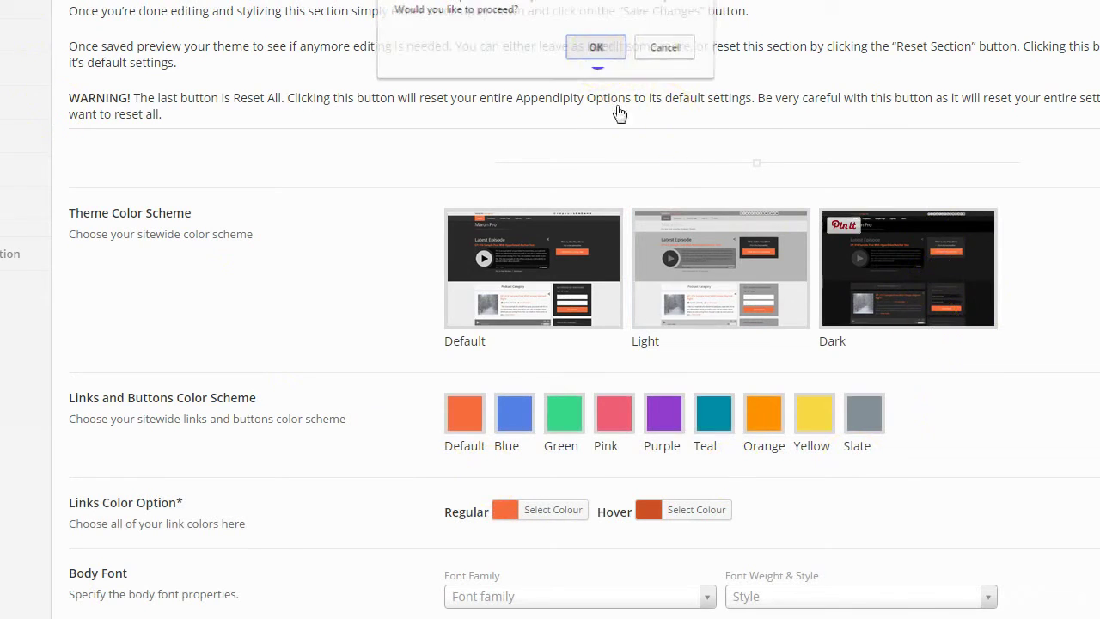
left_click(597, 47)
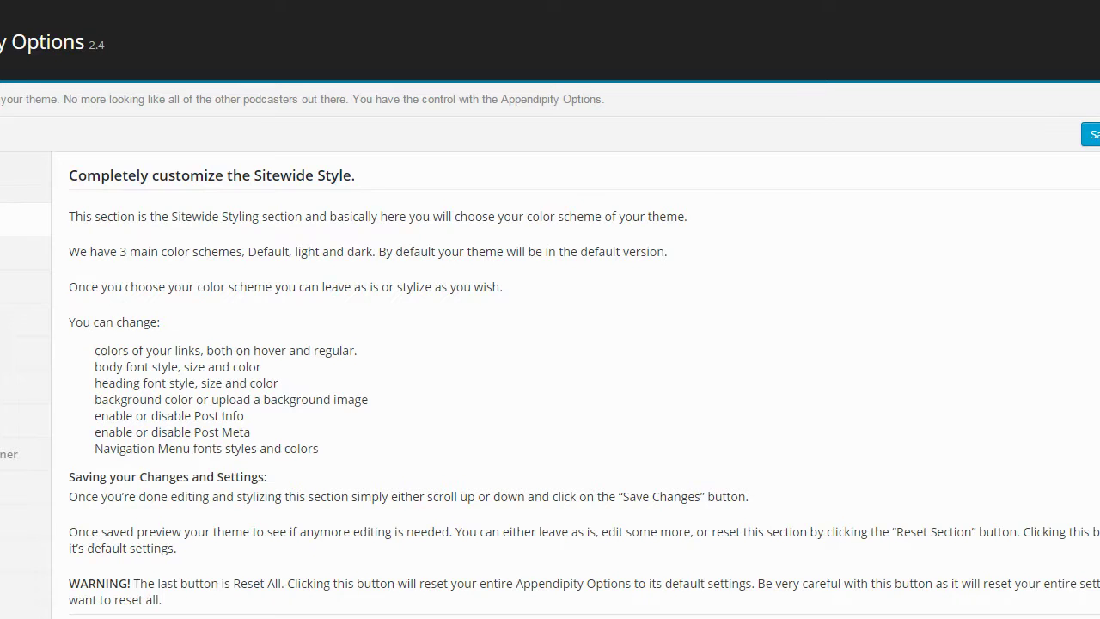
scroll(375, 508, "down", 4)
left_click(842, 465)
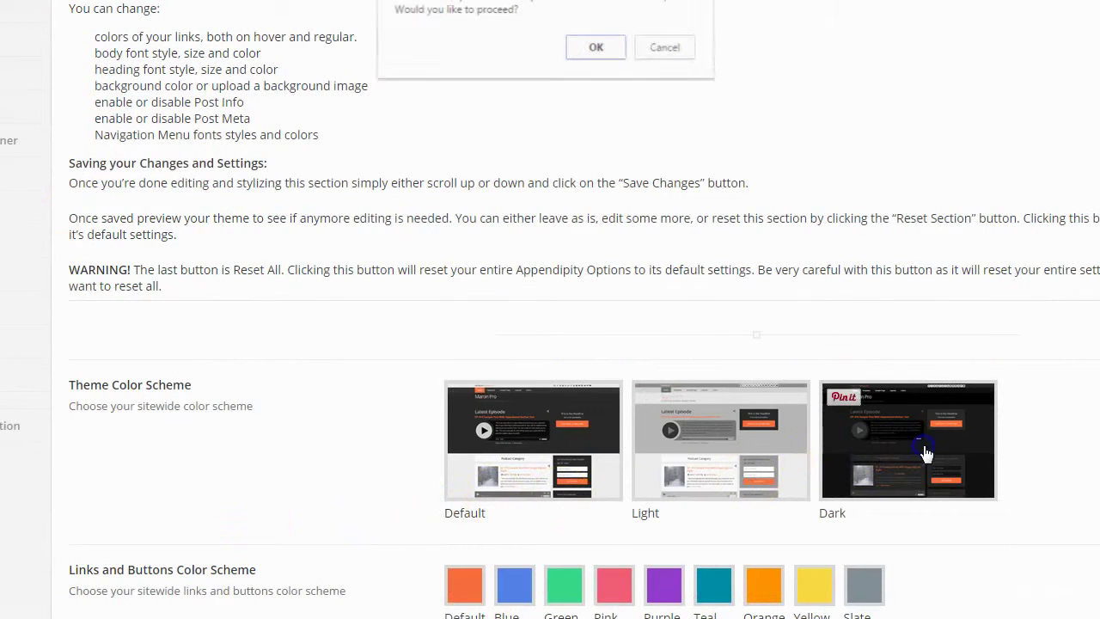
left_click(592, 49)
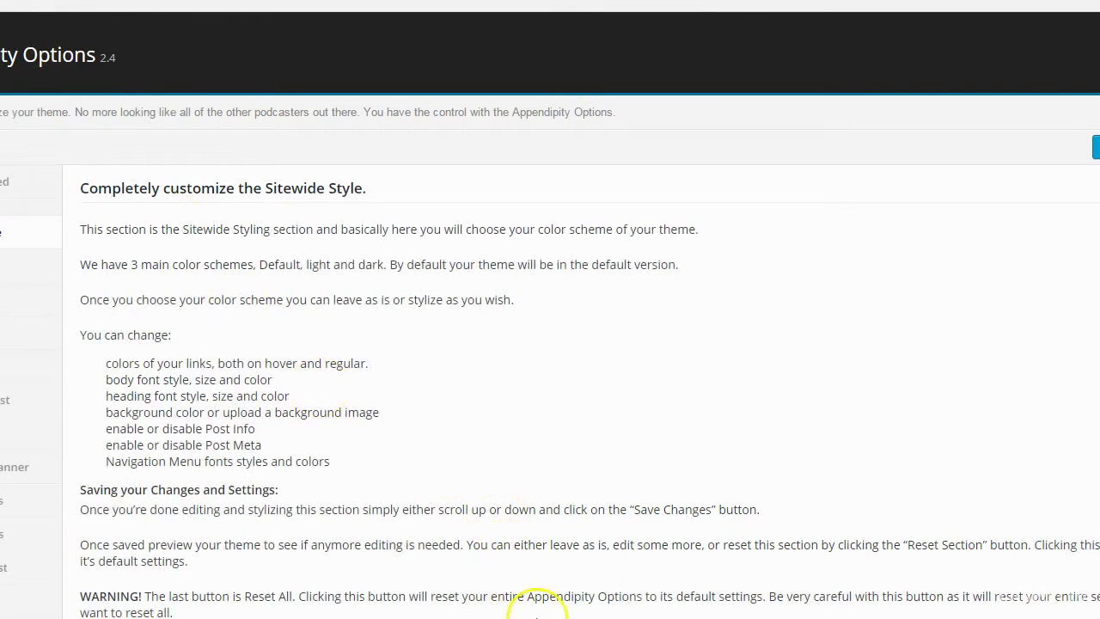
Apply the Default theme color scheme to the whole site.
scroll(527, 535, "down", 4)
left_click(527, 412)
left_click(592, 6)
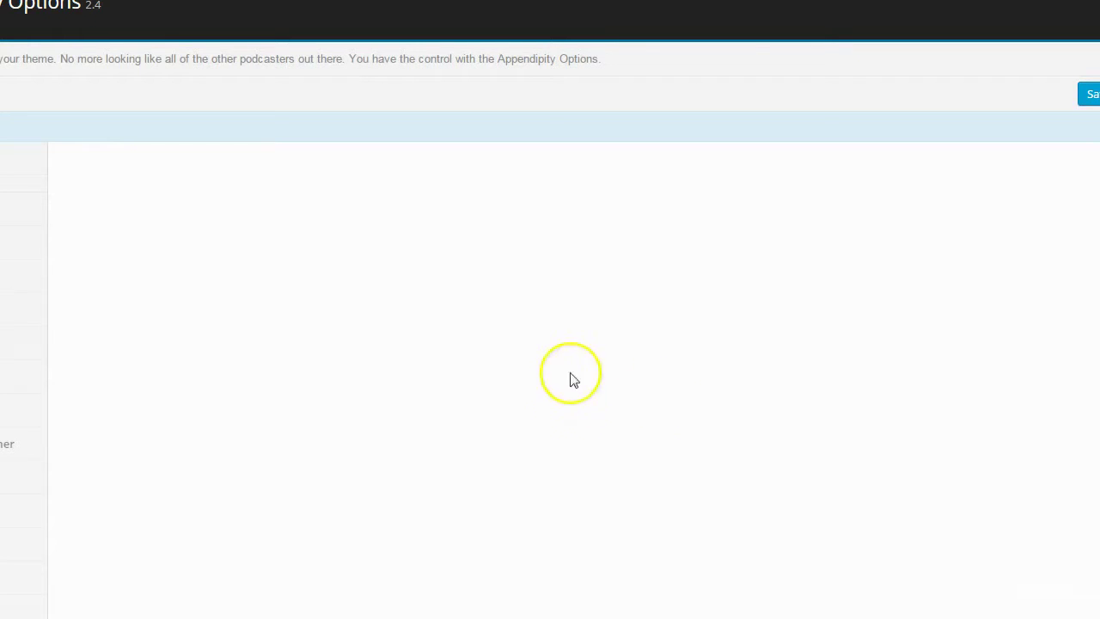
Apply the Blue links and buttons color scheme in the Sitewide Style options.
scroll(344, 412, "down", 1)
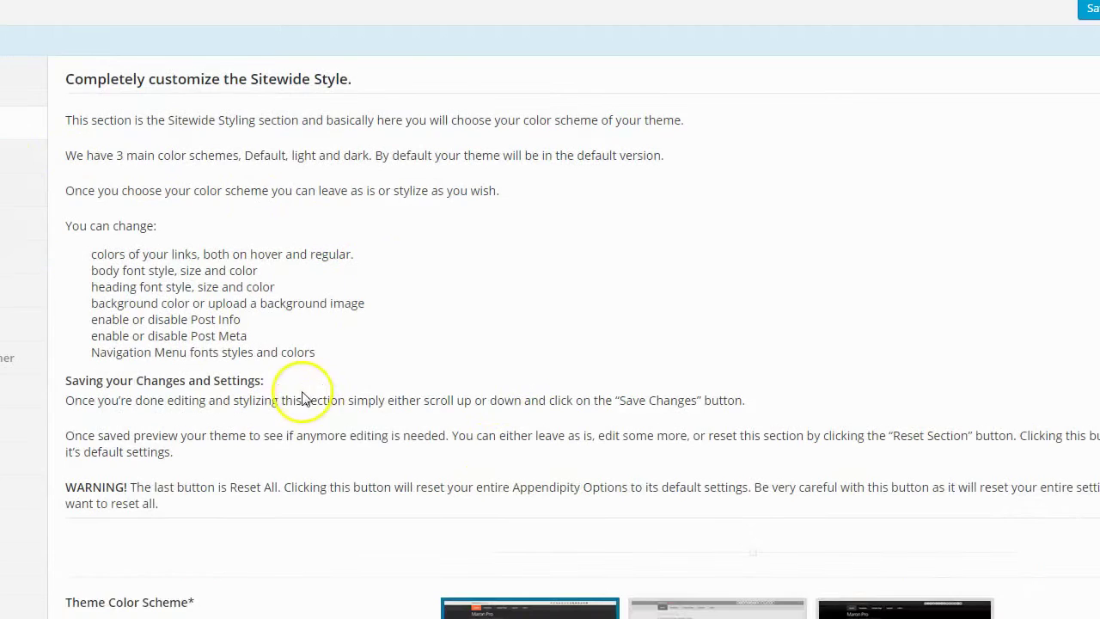
scroll(302, 397, "down", 3)
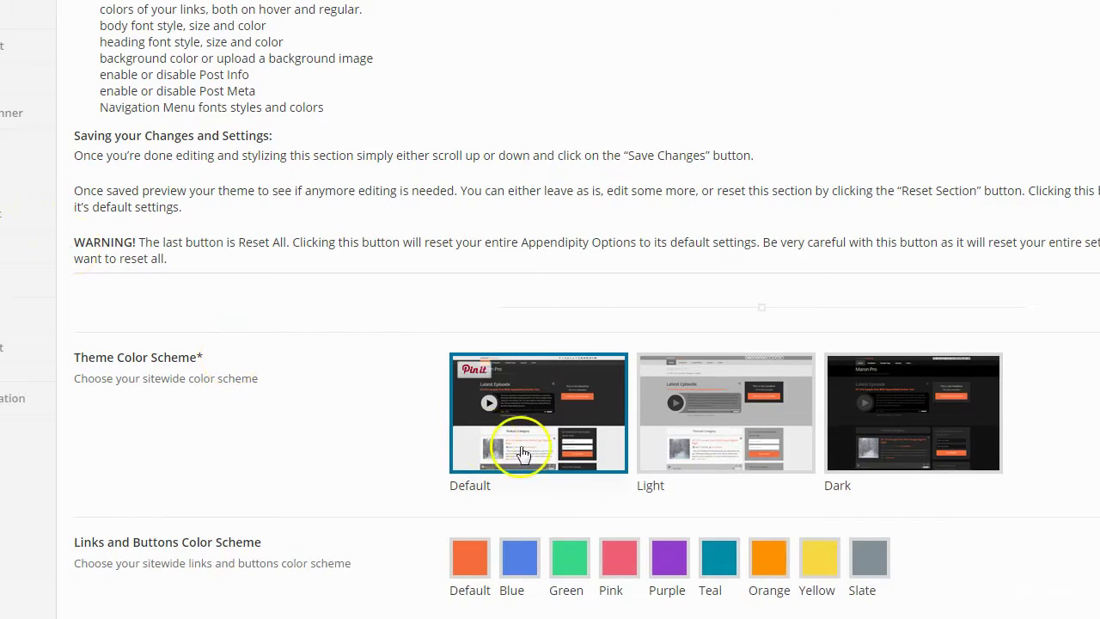
scroll(523, 450, "down", 2)
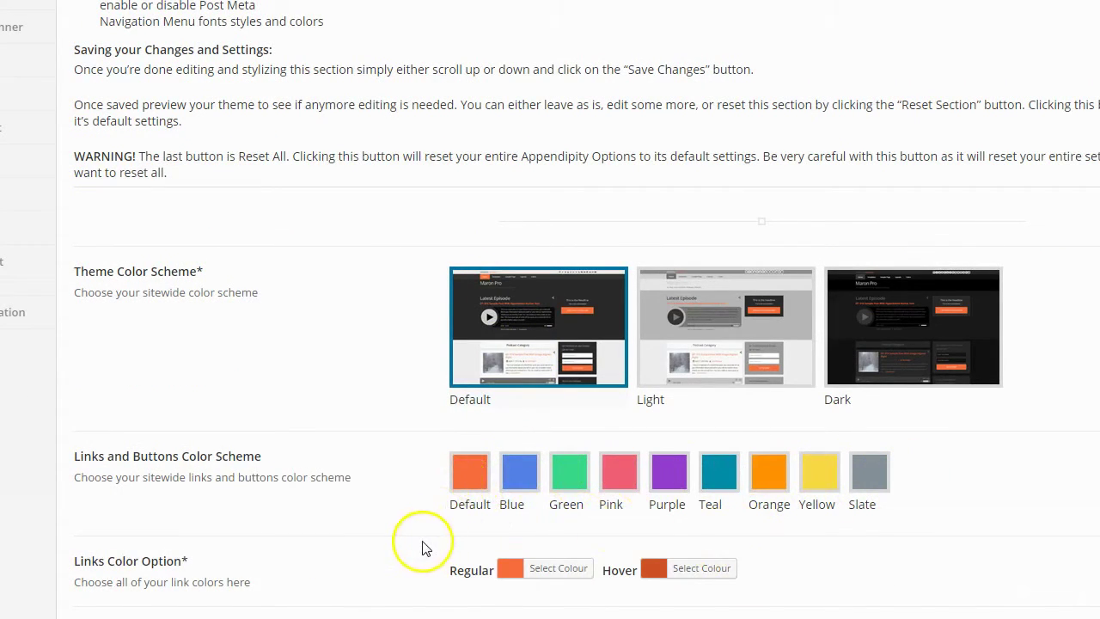
left_click(521, 472)
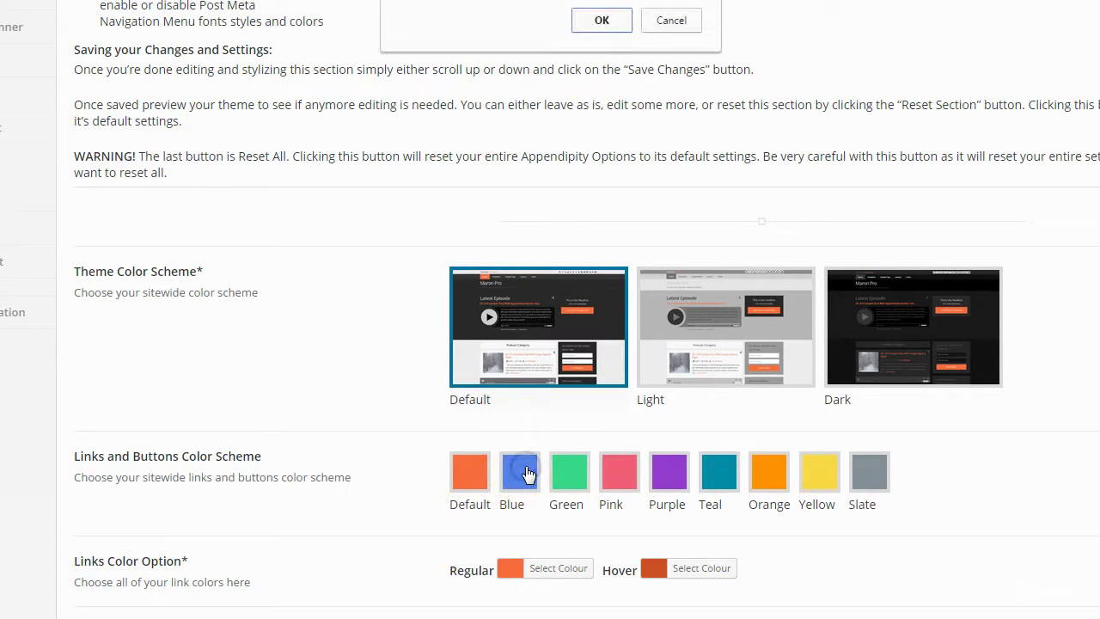
left_click(601, 19)
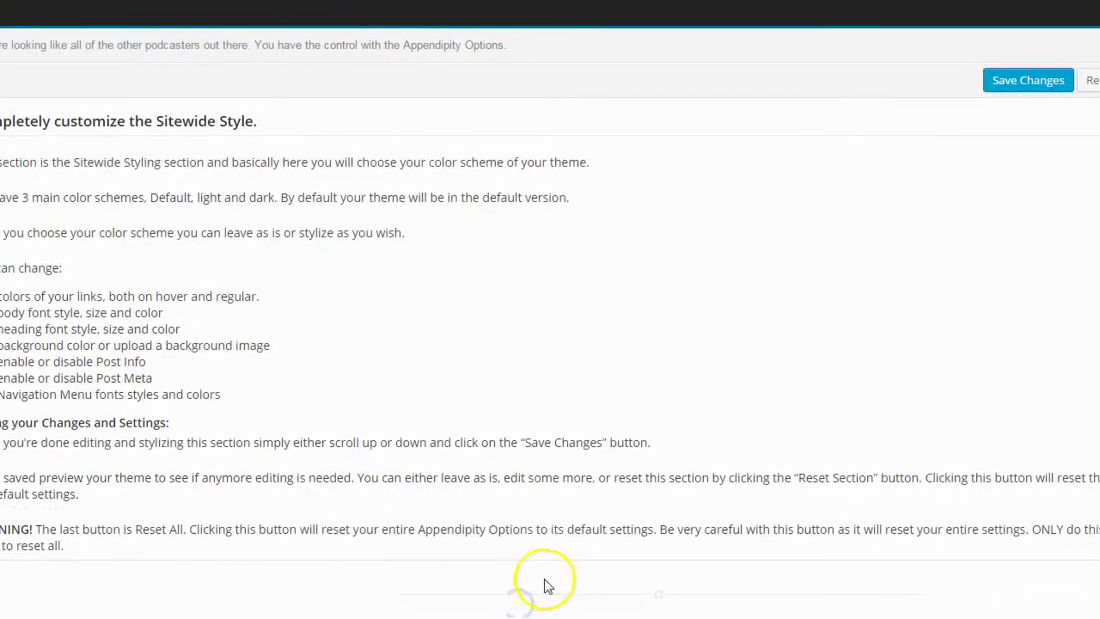
Copy the regular link color's hex code and look up #5481e6 on the ColorHexa website.
scroll(541, 582, "down", 6)
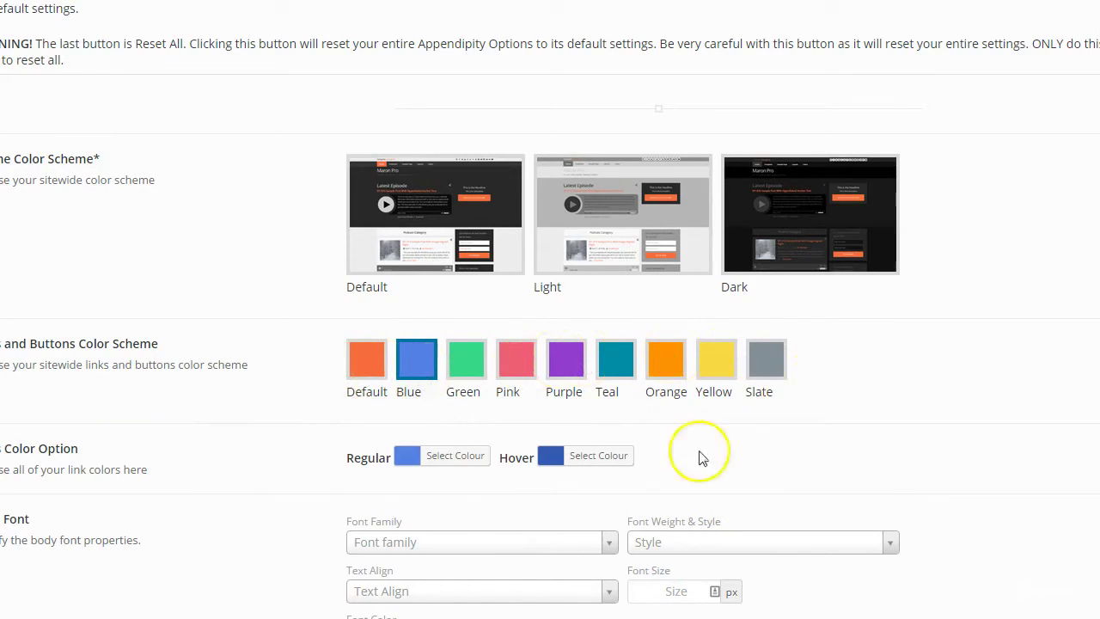
left_click(442, 458)
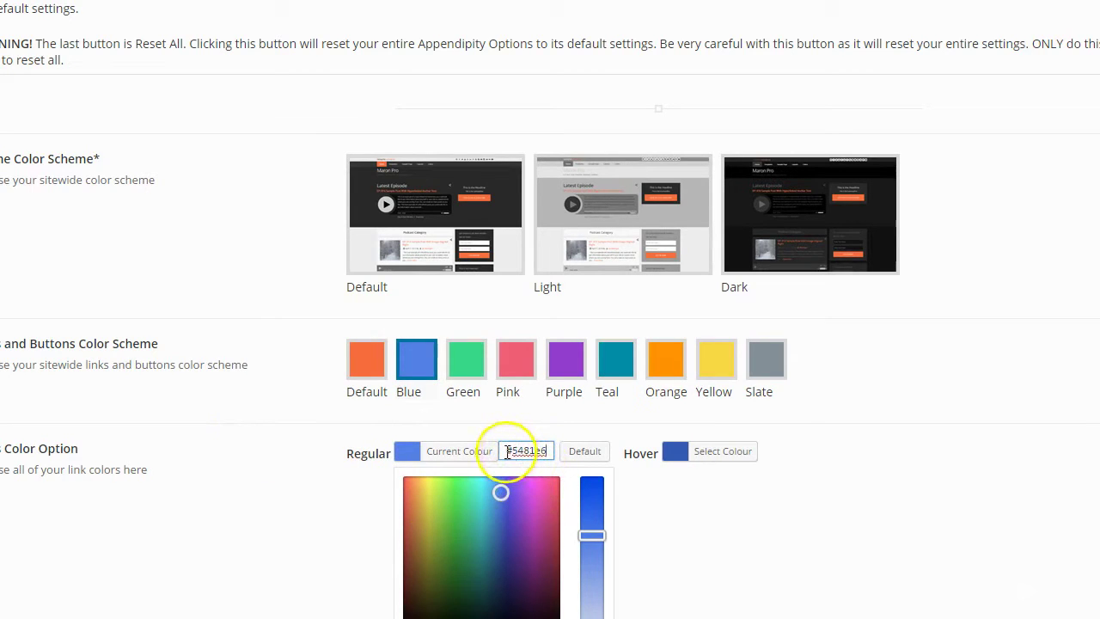
left_click(568, 455)
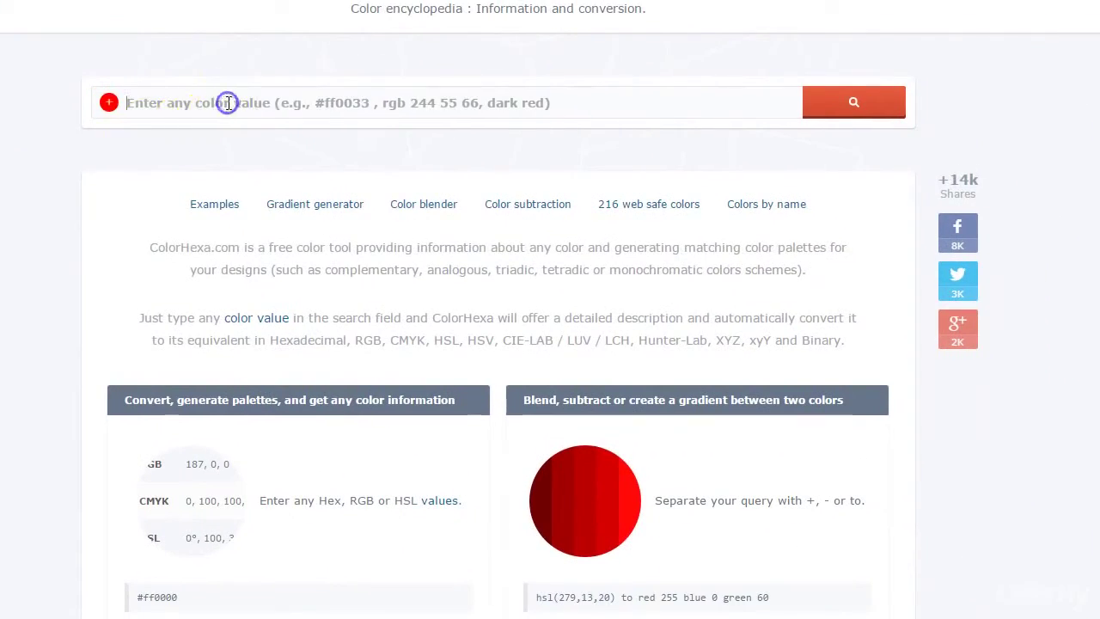
type("#5481e6")
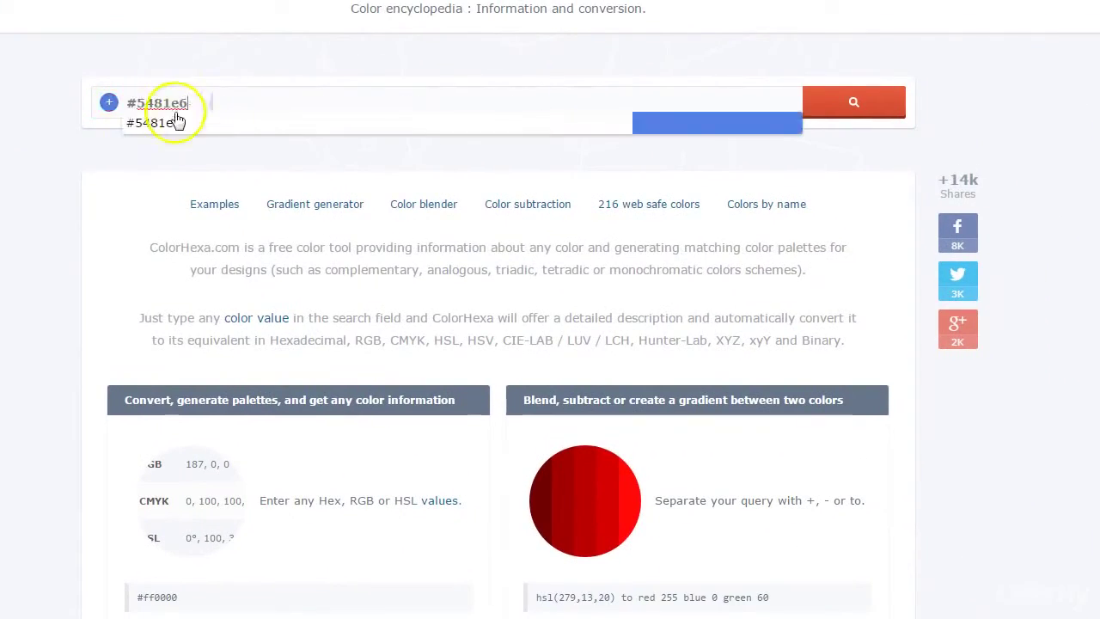
left_click(847, 100)
Examine the ColorHexa information for #5481e6, including its conversions, matching color schemes, shades, tints and tones.
scroll(223, 352, "down", 8)
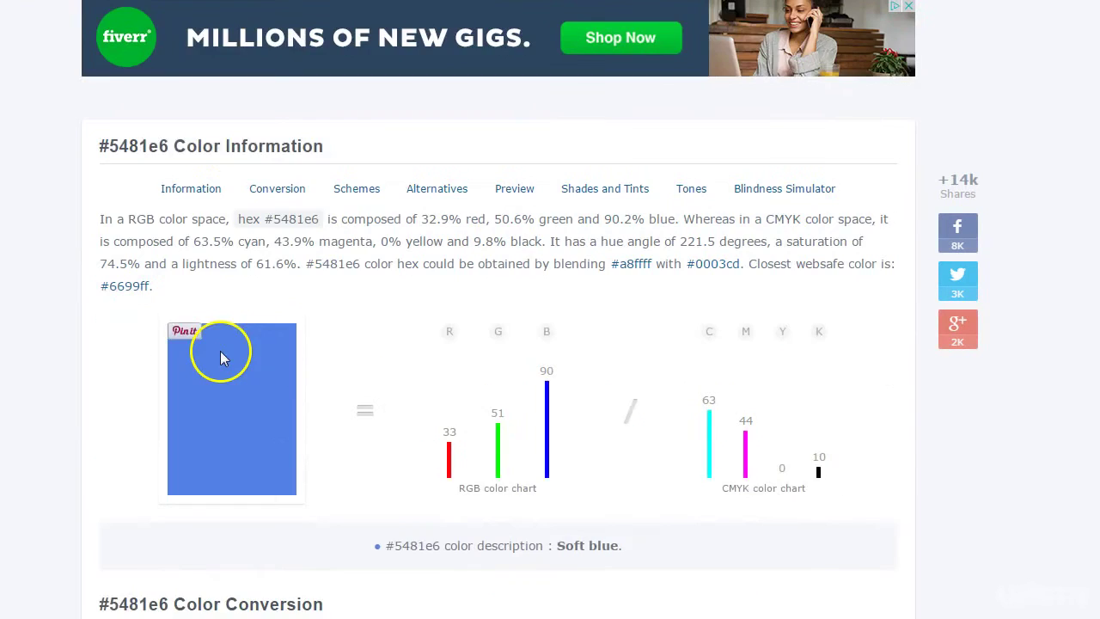
scroll(222, 360, "up", 3)
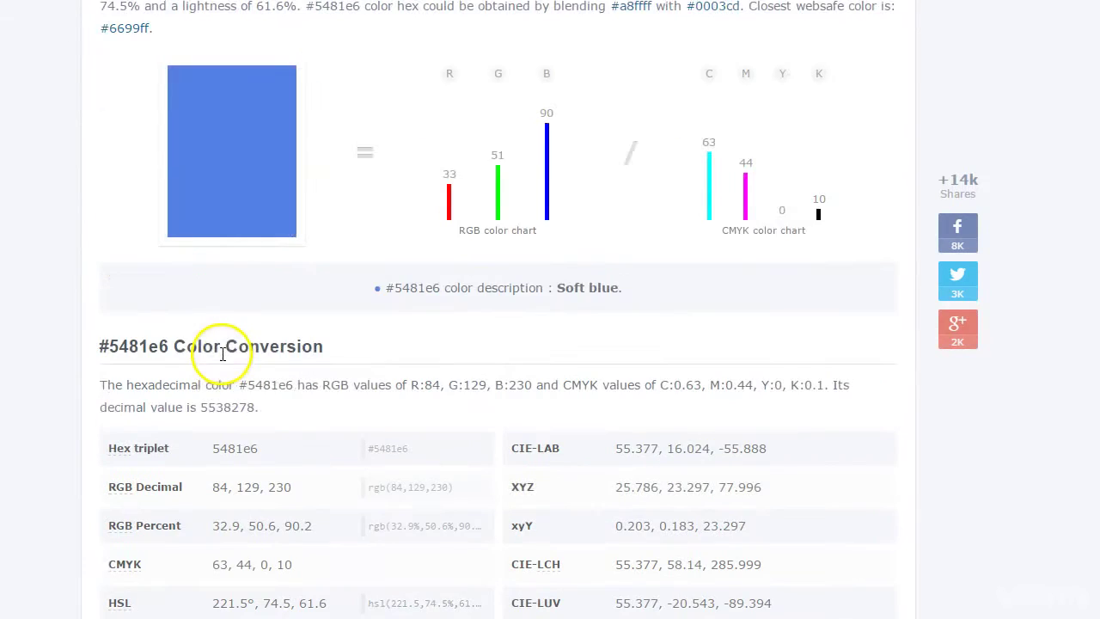
scroll(223, 354, "down", 1)
scroll(160, 361, "down", 2)
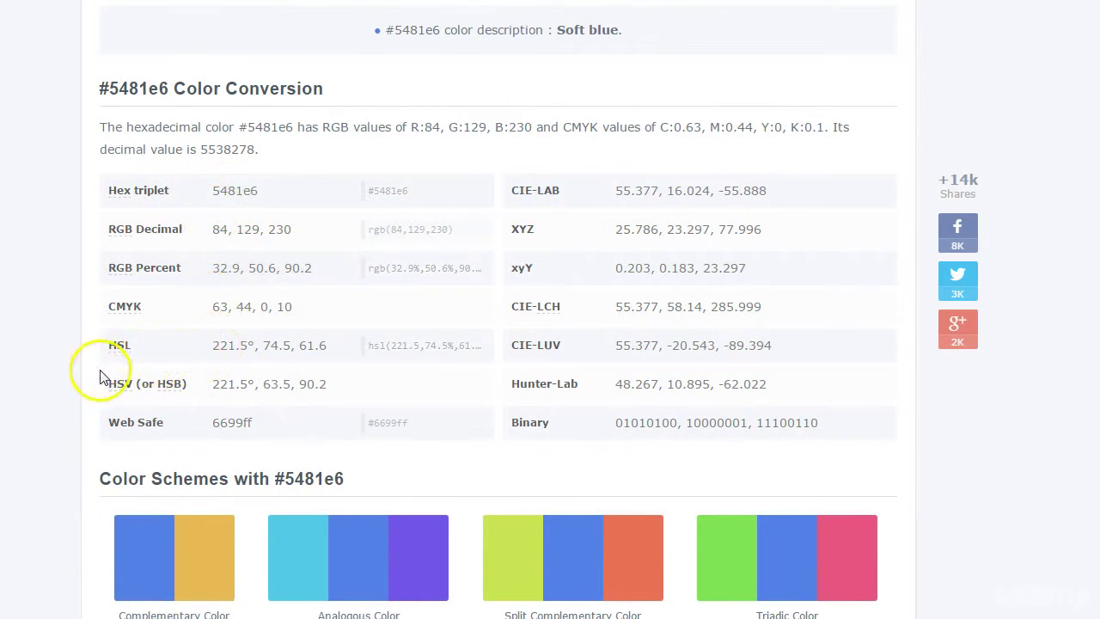
scroll(94, 369, "down", 3)
scroll(102, 371, "down", 1)
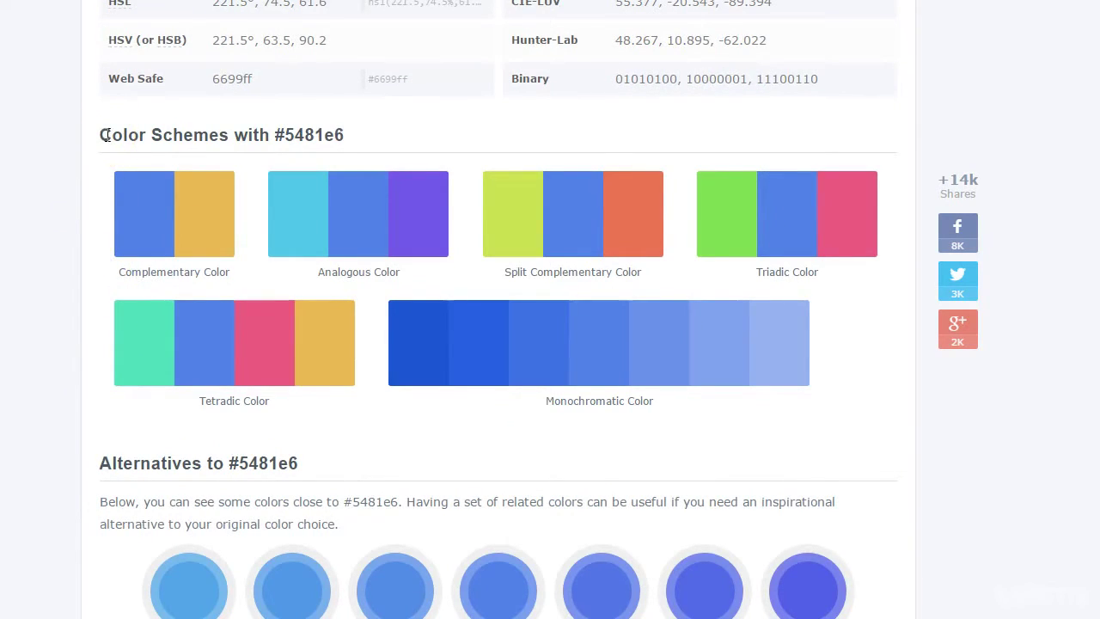
mouse_move(662, 203)
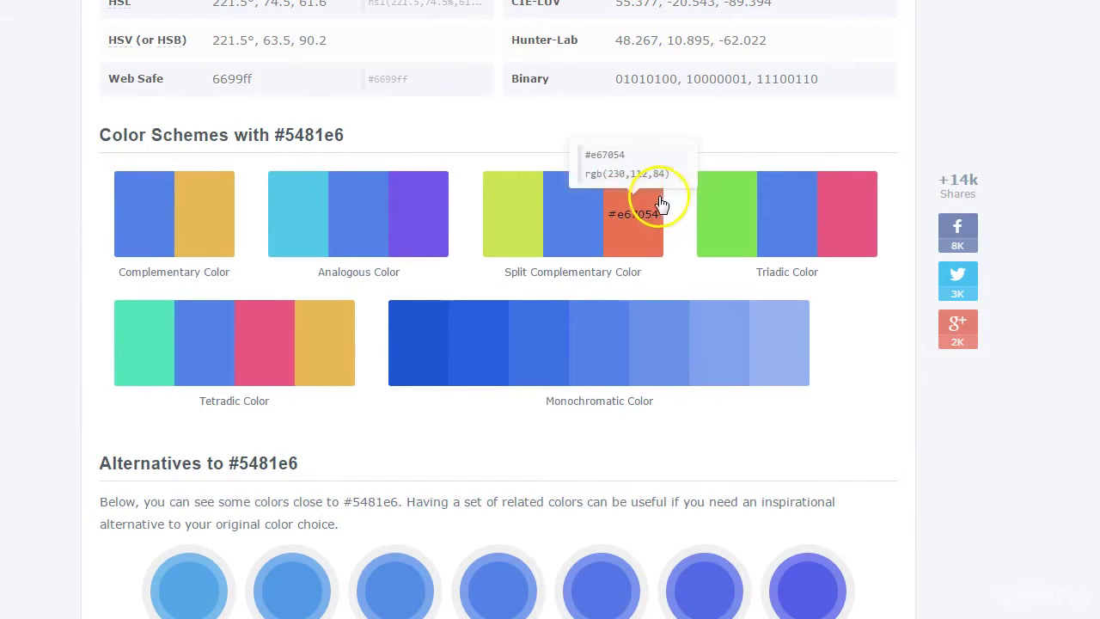
mouse_move(256, 380)
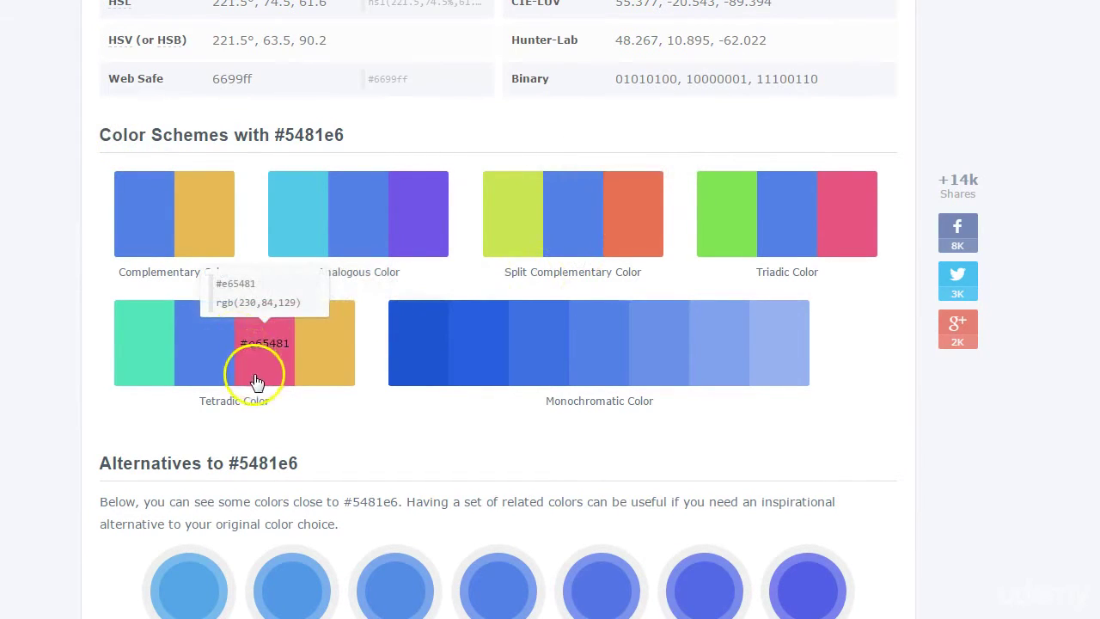
scroll(258, 387, "down", 12)
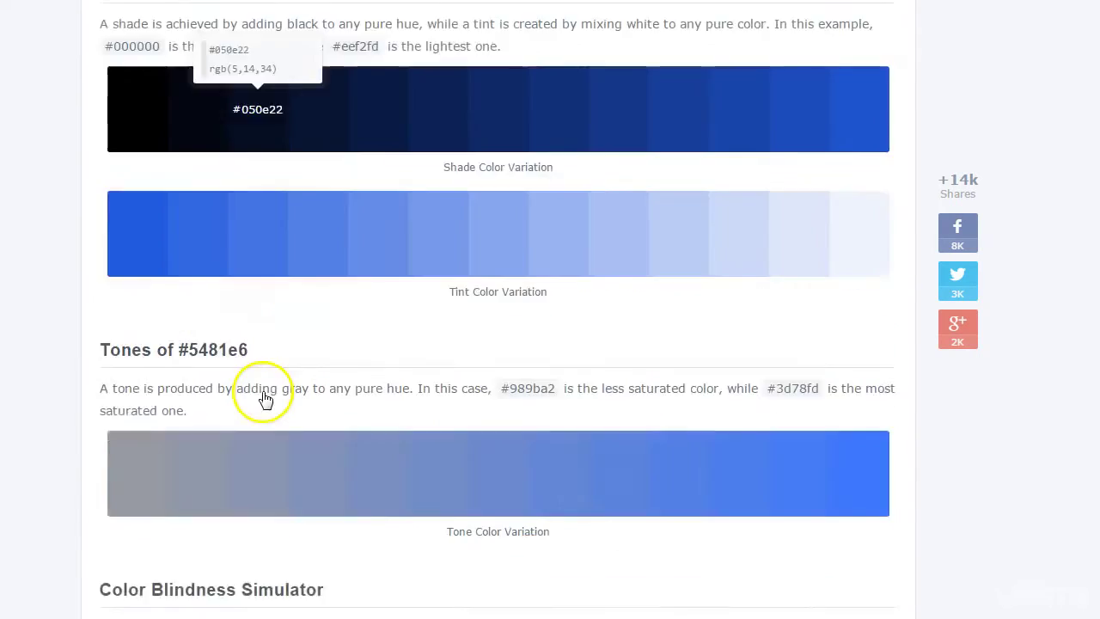
scroll(265, 403, "up", 15)
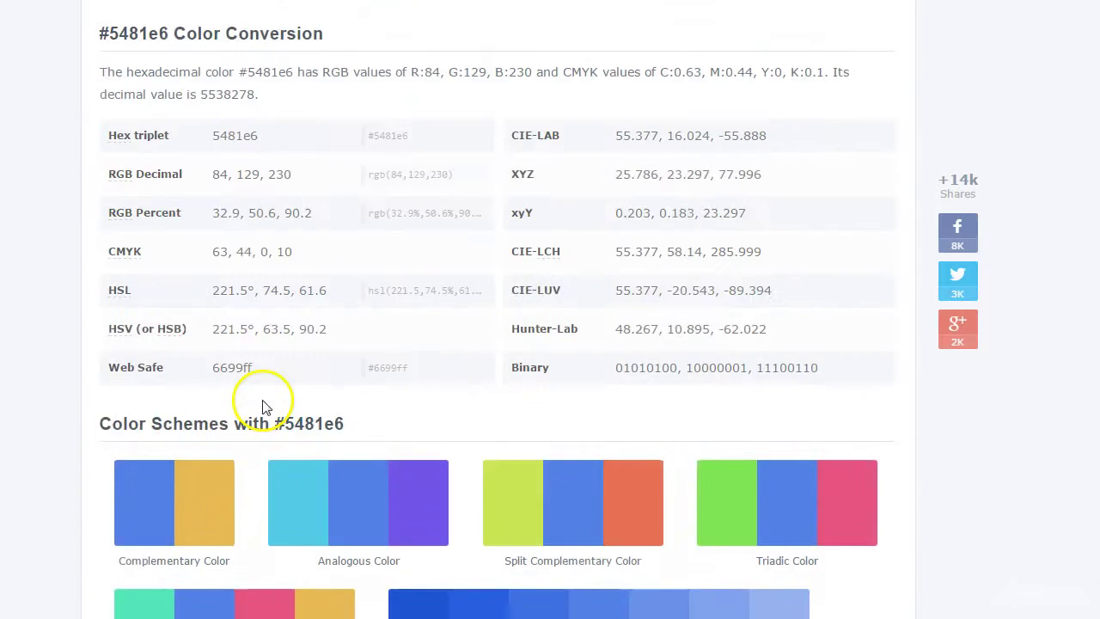
scroll(264, 407, "up", 8)
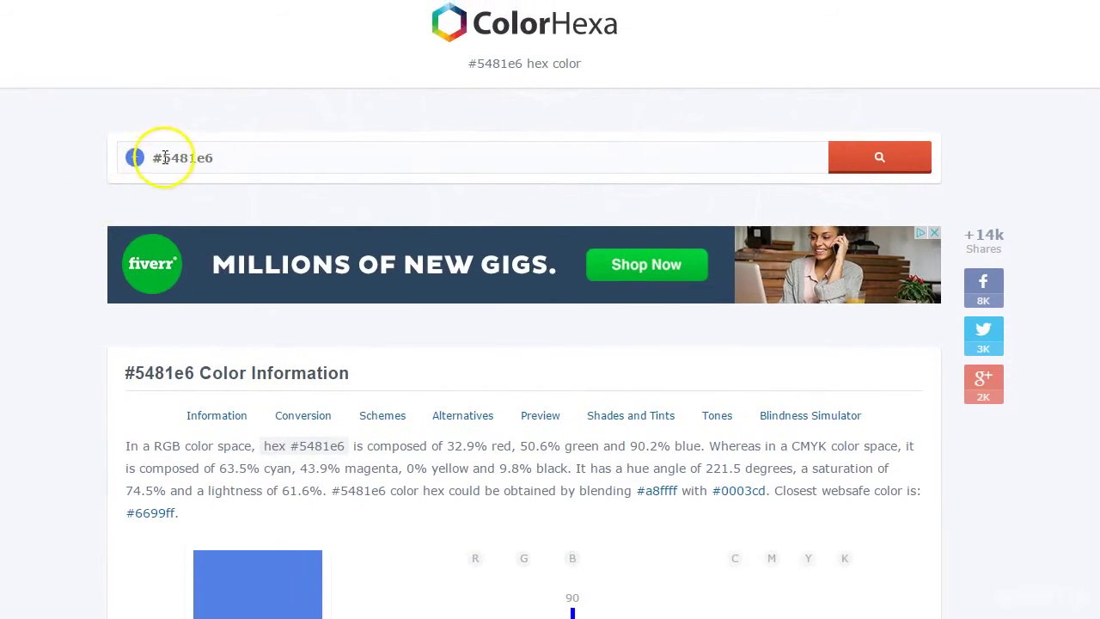
Return to the Appendipity options, apply the Green links and buttons color scheme, and check it on the Hello world! post.
scroll(545, 486, "down", 3)
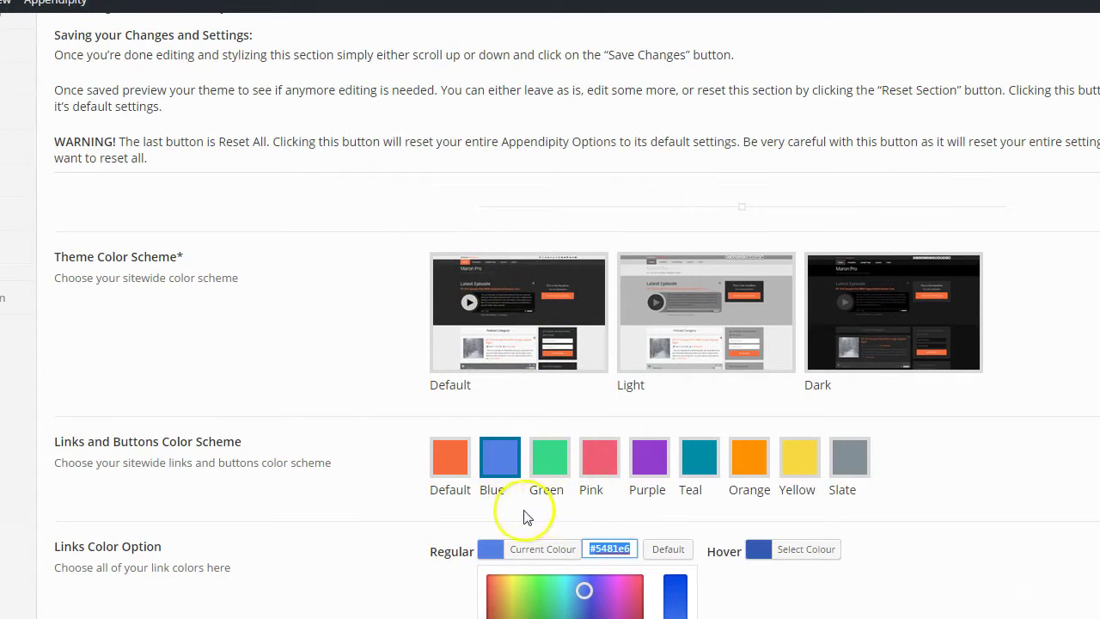
left_click(556, 468)
left_click(579, 90)
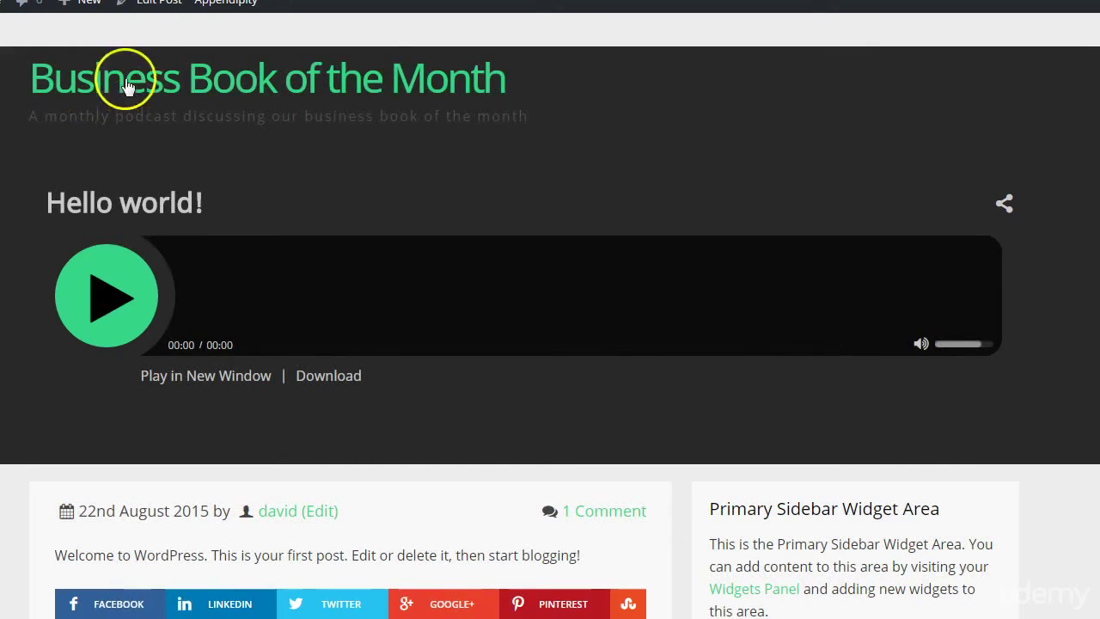
scroll(204, 454, "down", 4)
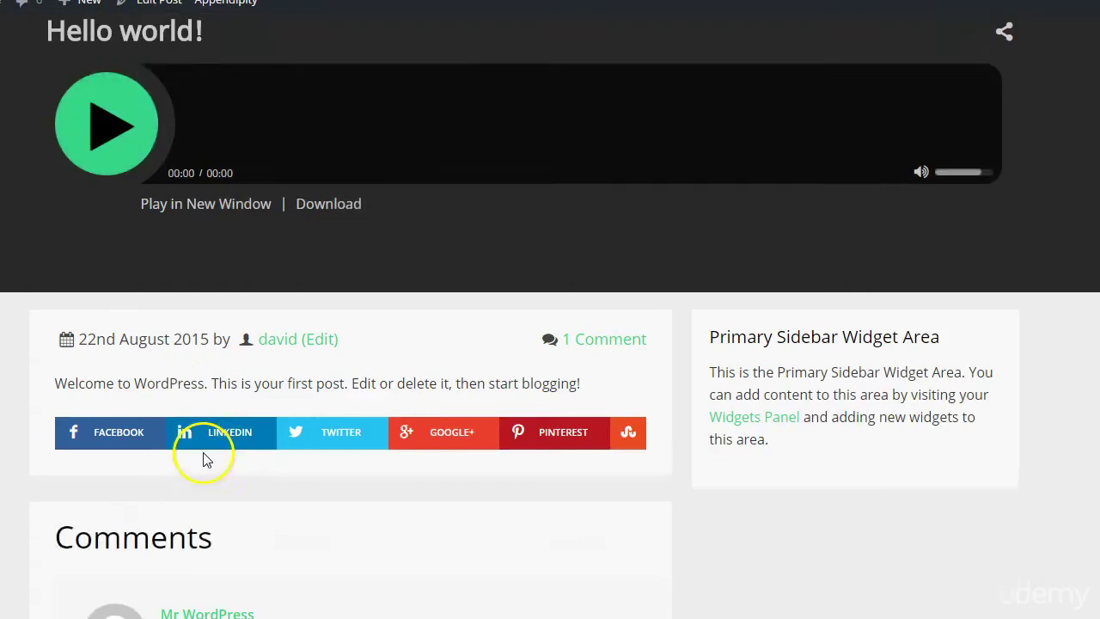
scroll(206, 459, "up", 4)
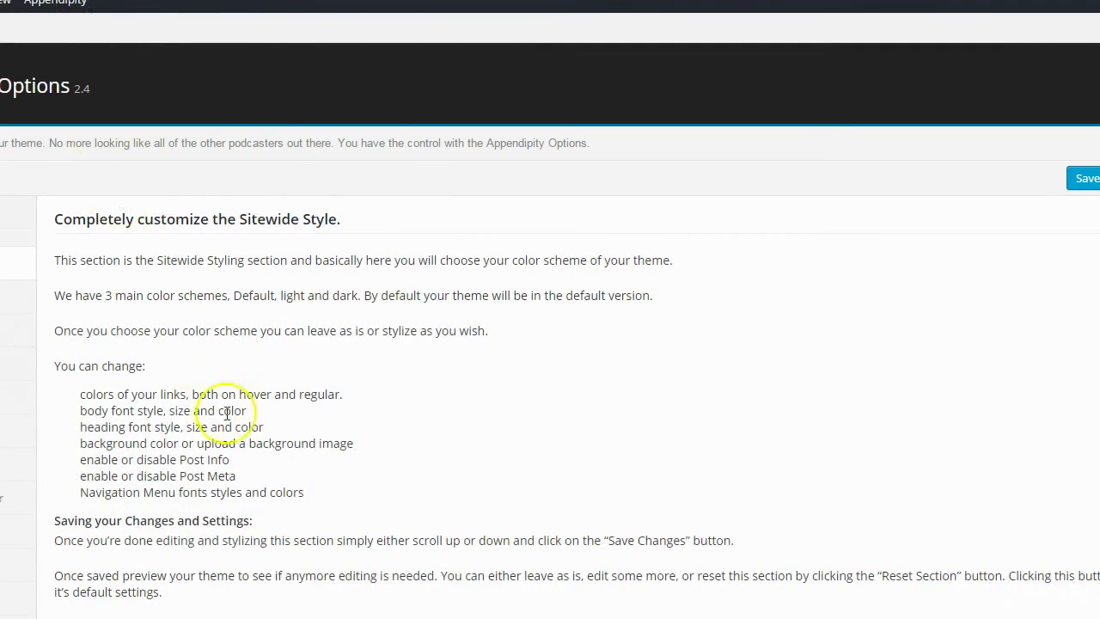
Apply the Default links and buttons color scheme to the whole site.
scroll(237, 415, "down", 5)
left_click(435, 460)
left_click(582, 91)
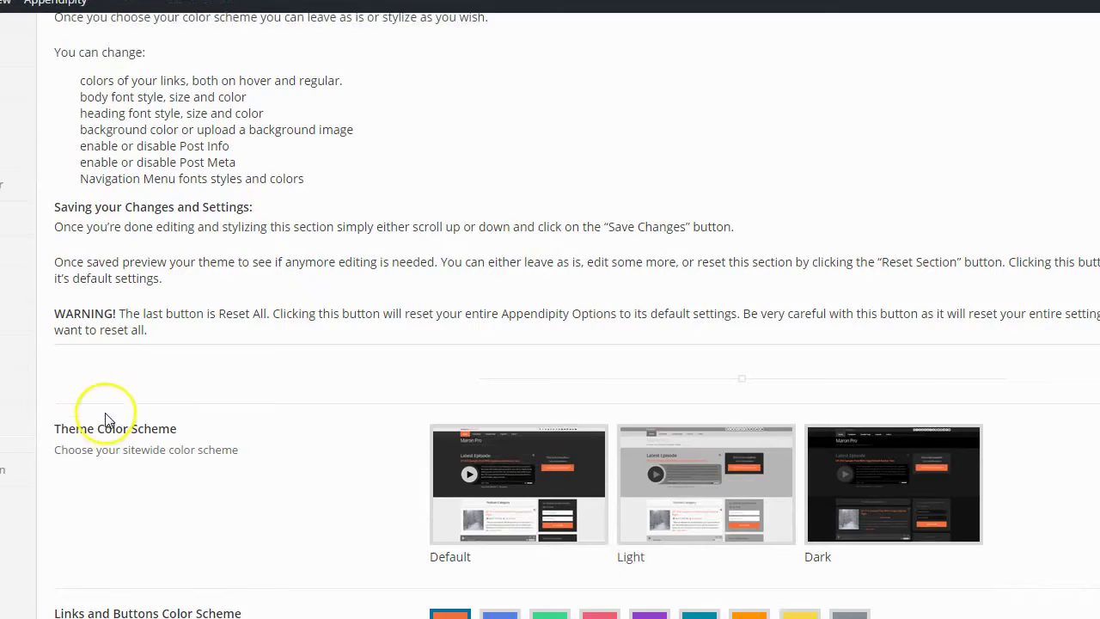
Review the sitewide link color, body font, heading font and background options, including the available body font families.
scroll(107, 420, "down", 4)
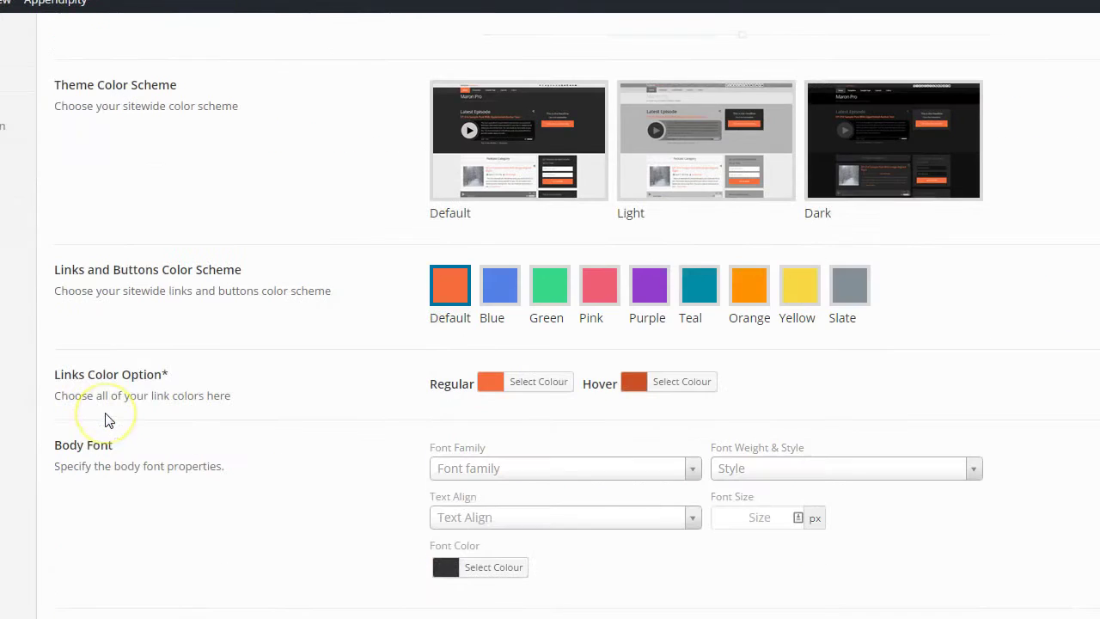
scroll(113, 371, "down", 3)
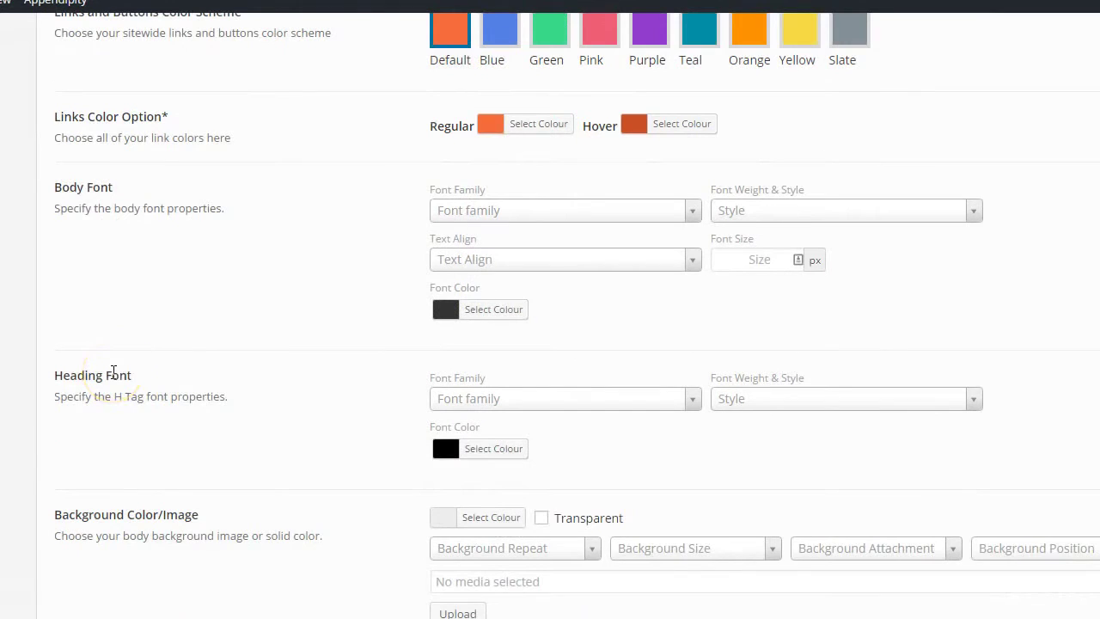
scroll(112, 370, "down", 2)
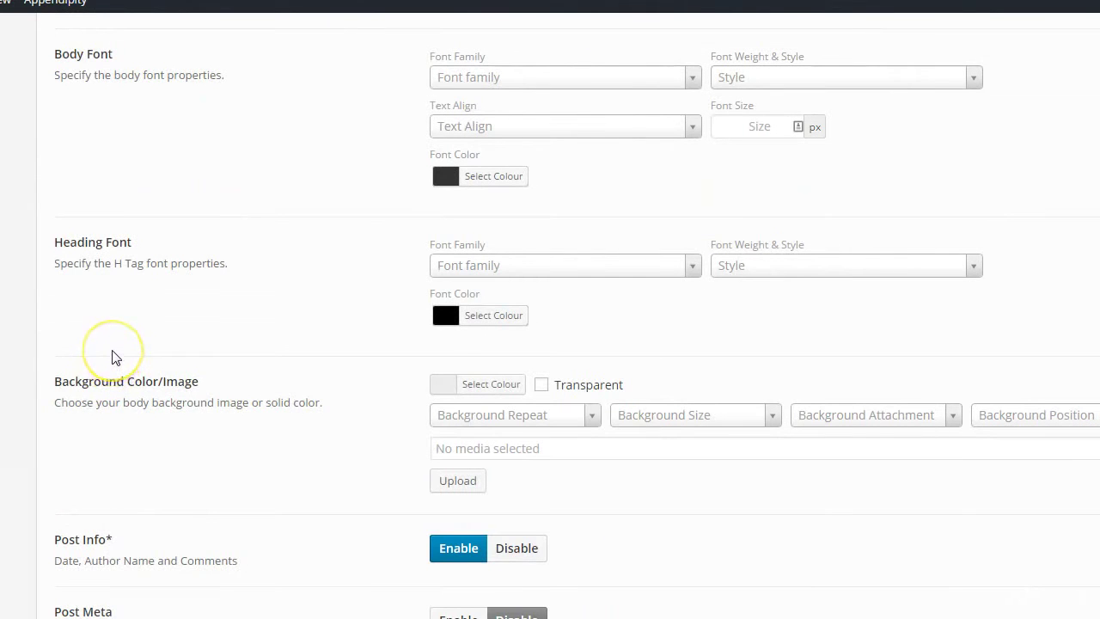
scroll(112, 353, "up", 5)
scroll(211, 245, "down", 2)
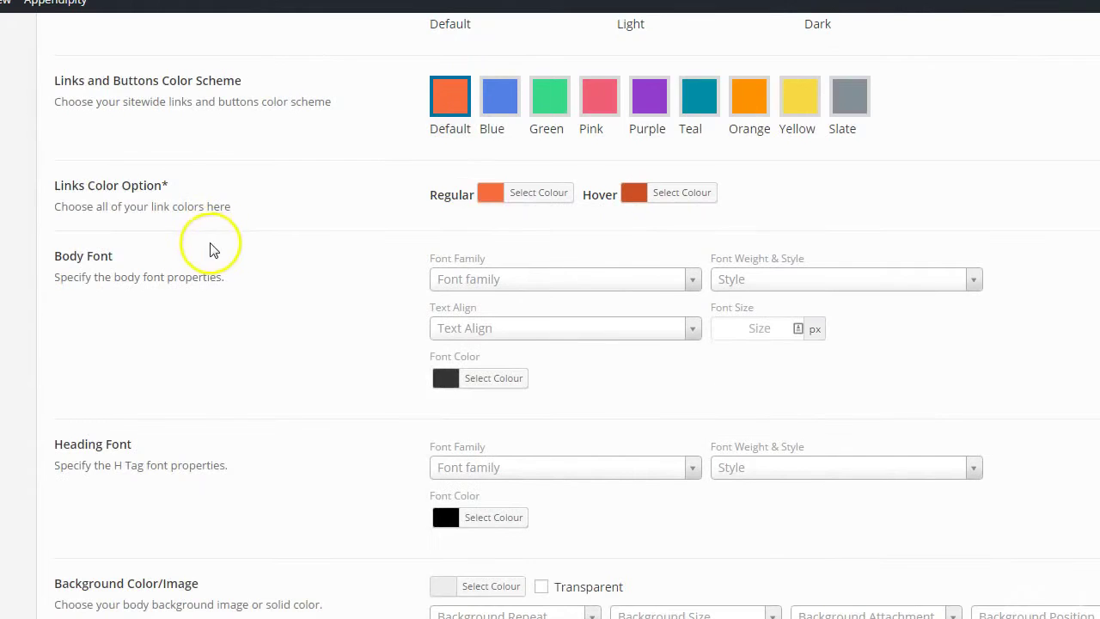
scroll(207, 251, "down", 1)
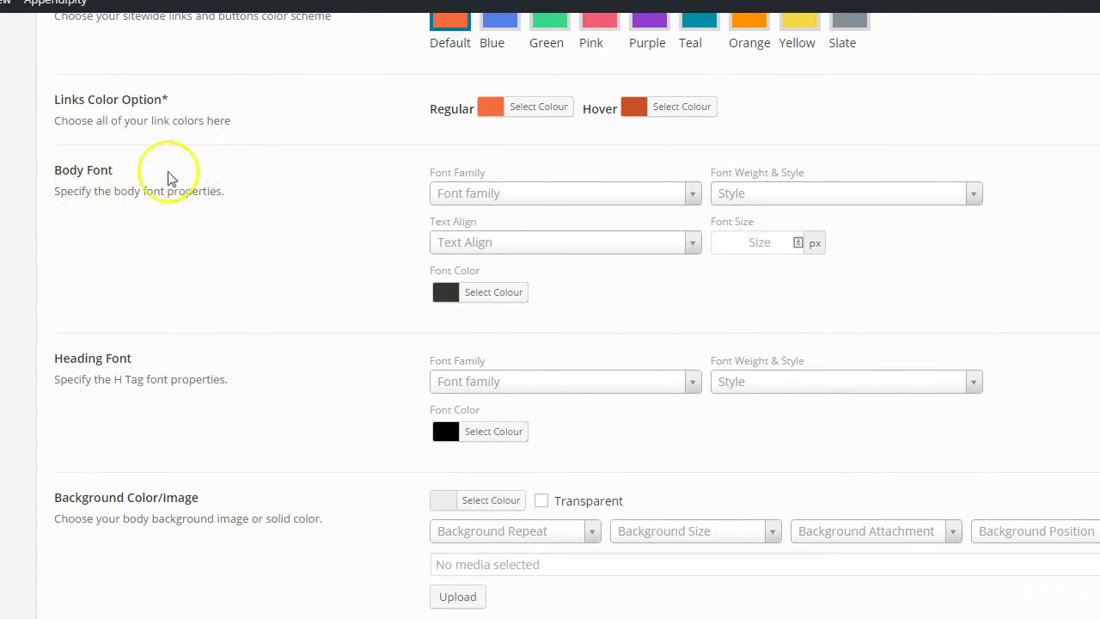
left_click(464, 196)
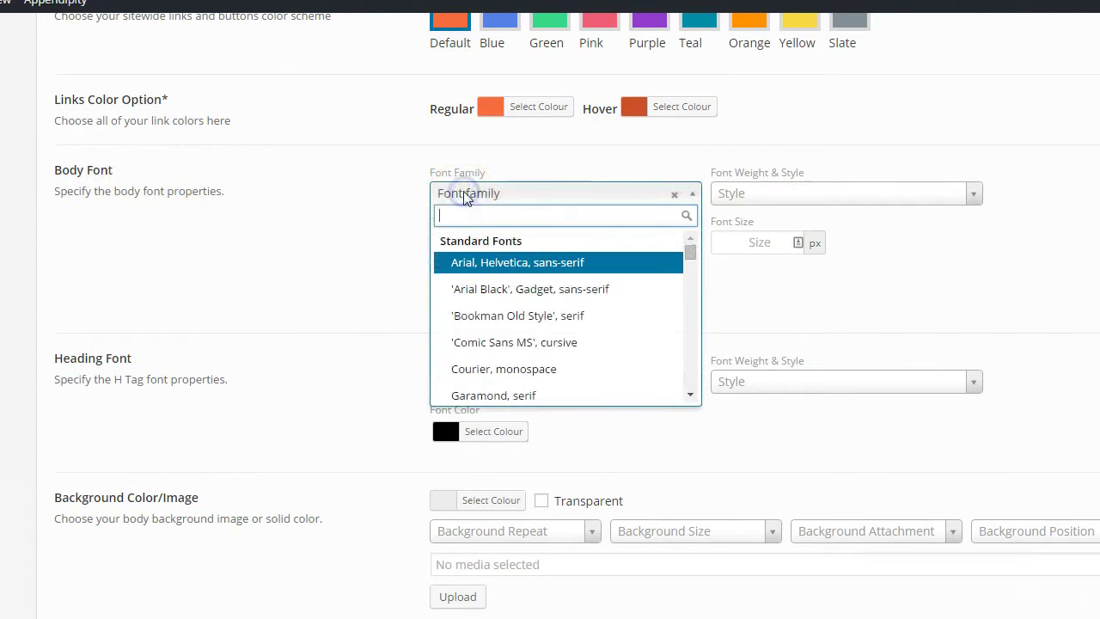
left_click(389, 208)
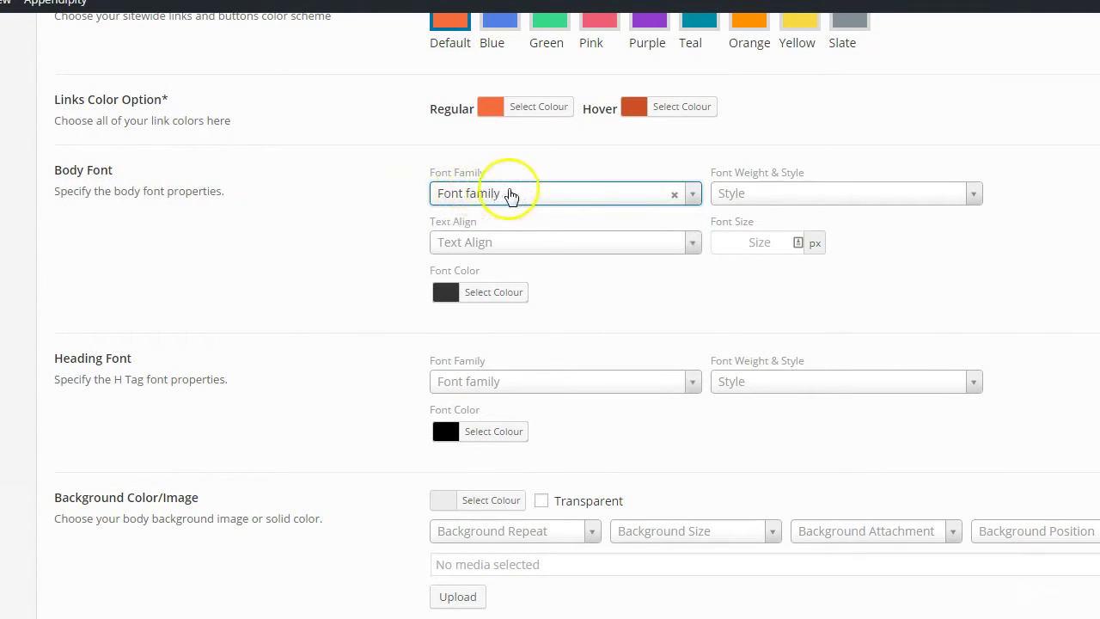
scroll(184, 399, "down", 1)
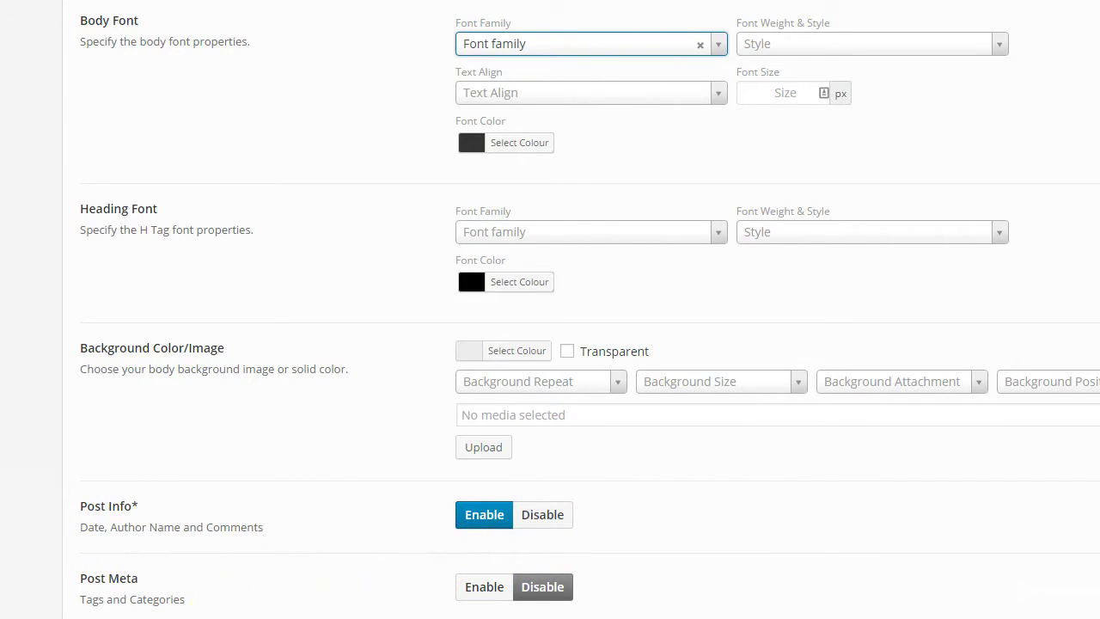
Examine the welcome message bar above the navigation on the Maron Pro demo site.
scroll(550, 310, "up", 10)
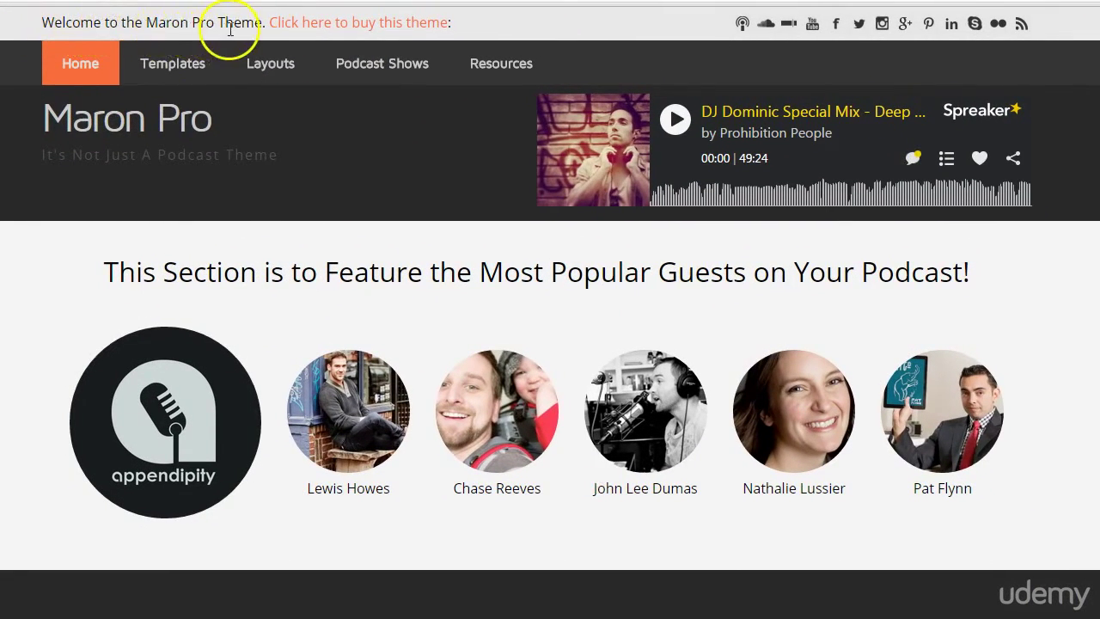
left_click_drag(44, 21, 475, 24)
left_click(477, 25)
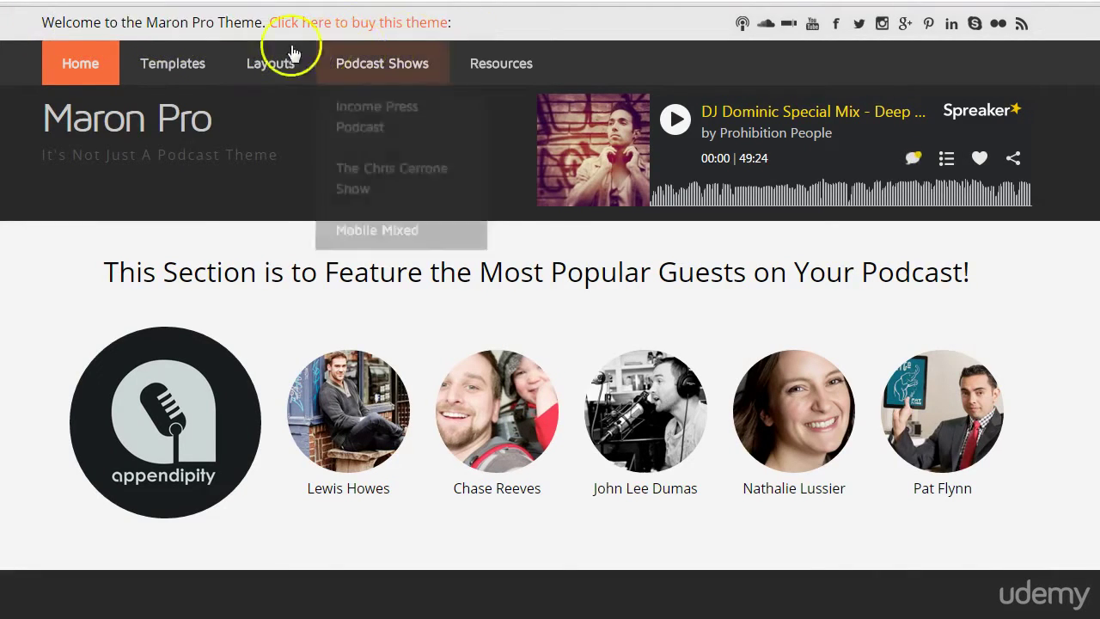
Set the sitewide message bar to "Welcome to Business Book of the Month. Click here to subscribe to the podcast in iTunes." and view it on the post.
scroll(550, 309, "down", 1)
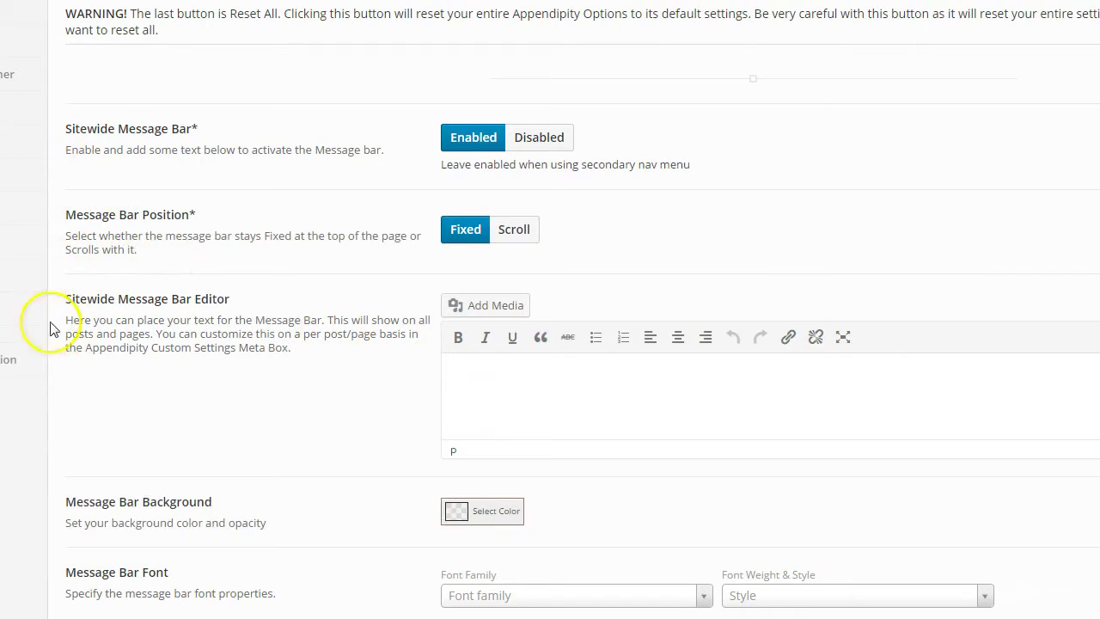
left_click(496, 396)
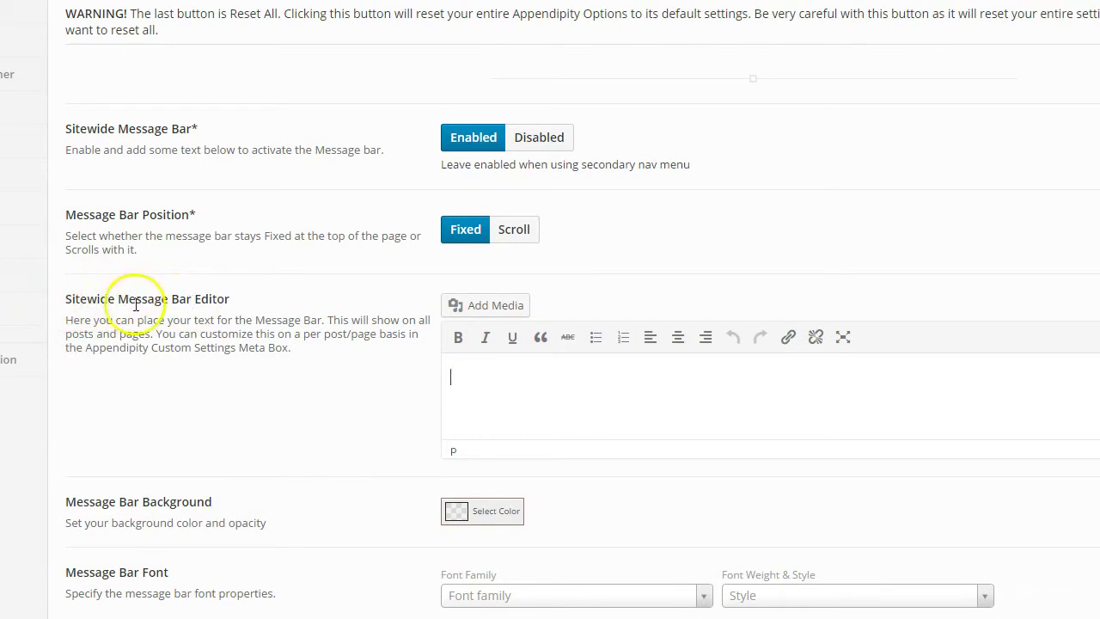
left_click(511, 385)
type("Welcome to Business Book of the Month. Click here to subscribe to the podcast in iTunes.")
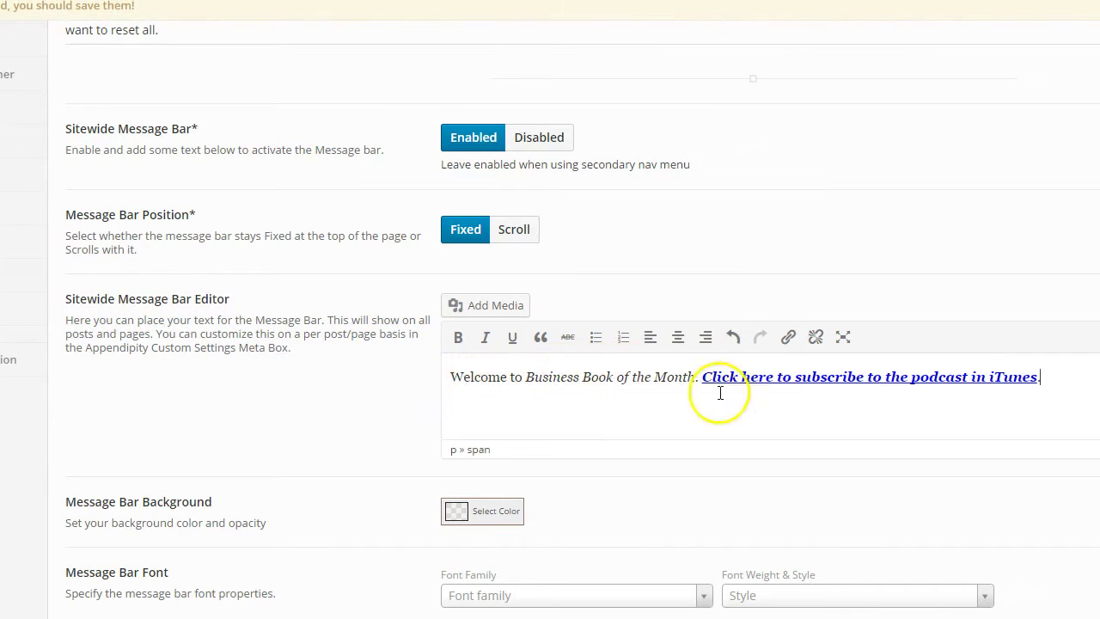
left_click(1064, 386)
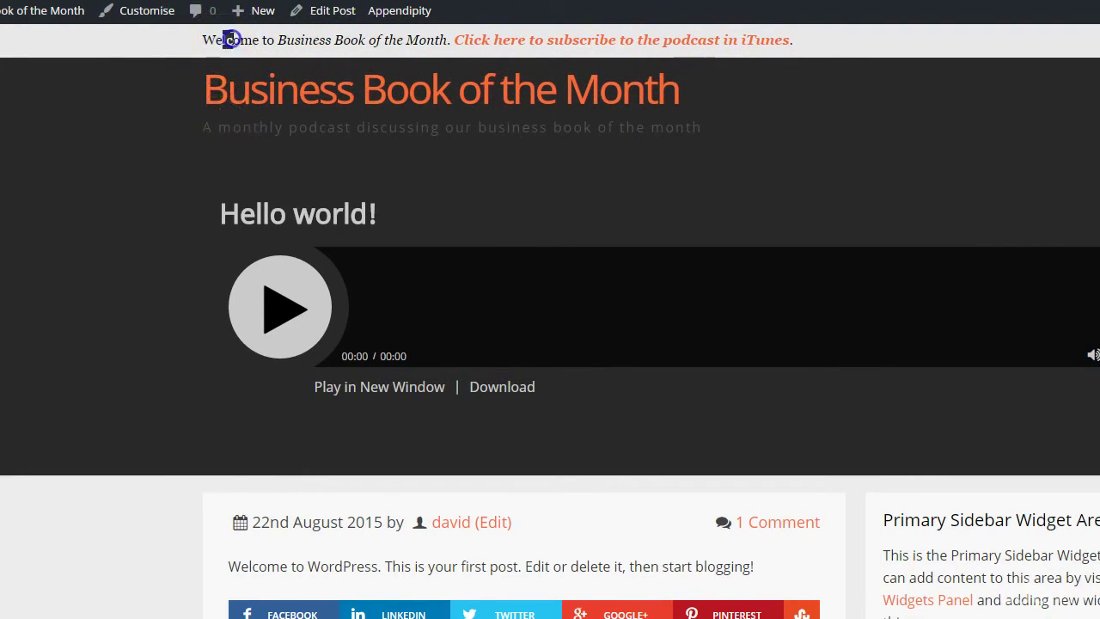
left_click_drag(242, 40, 285, 41)
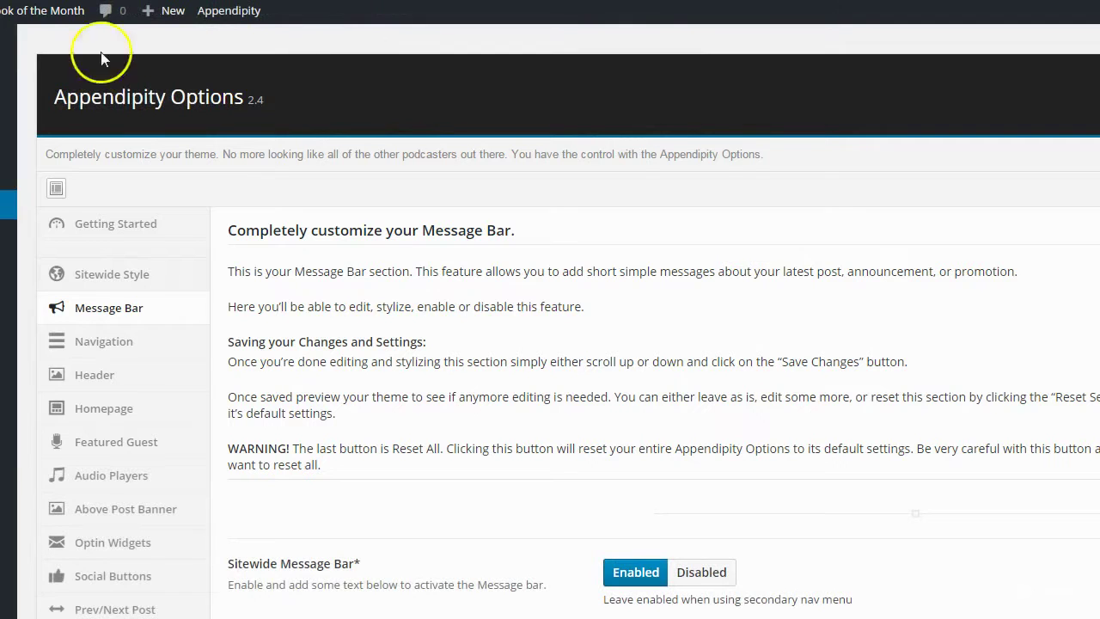
Show the message bar editor's HTML source and delete all of the formatted message code.
mouse_move(9, 311)
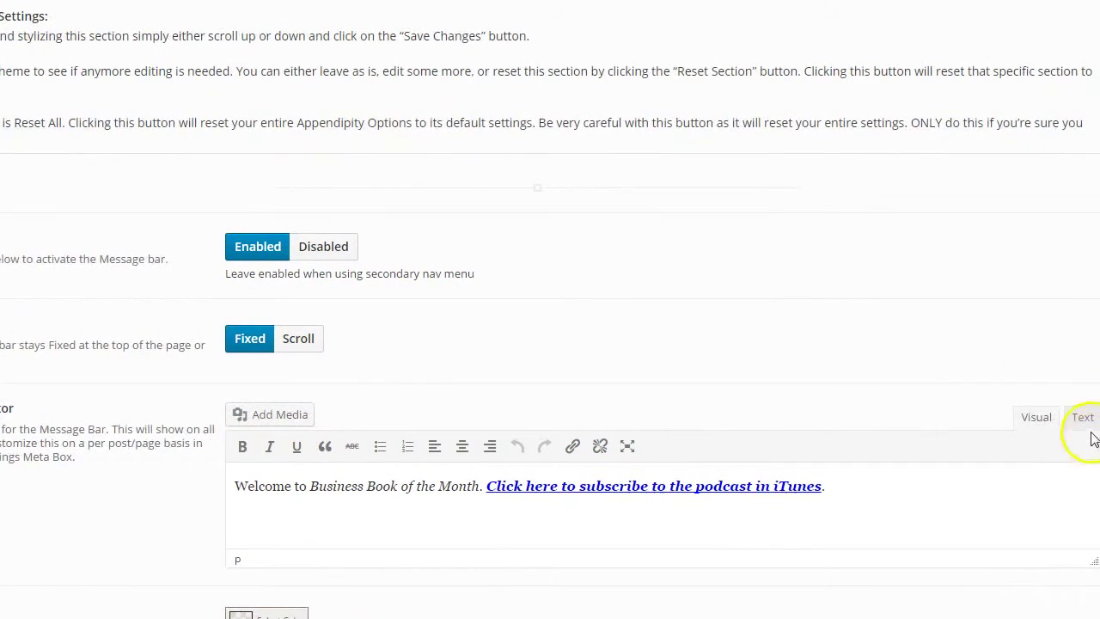
left_click(1083, 422)
left_click(390, 514)
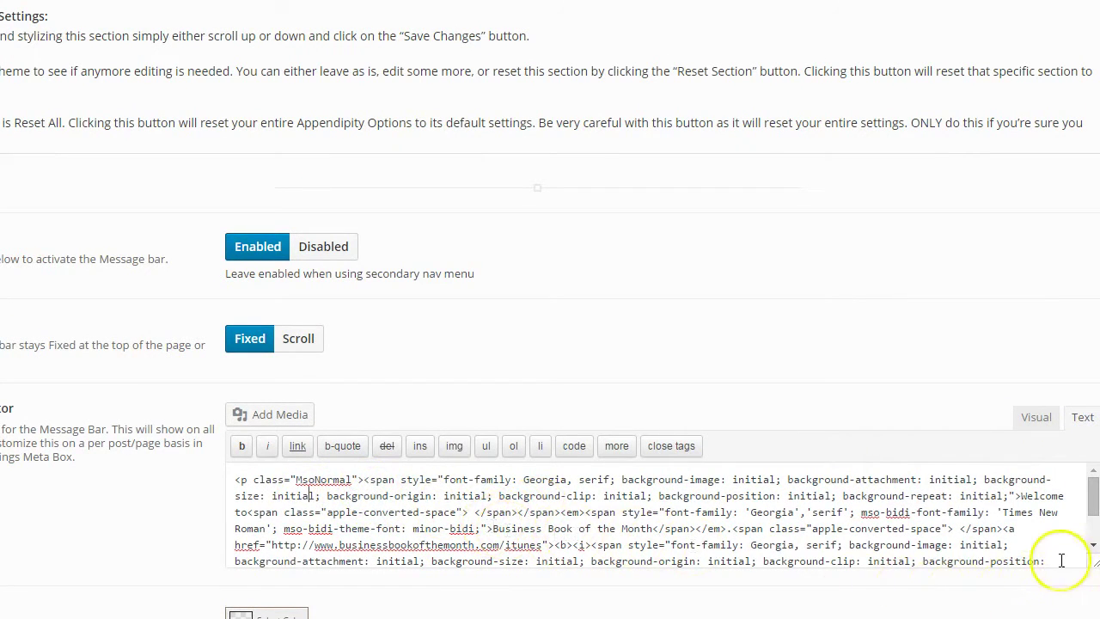
scroll(1056, 563, "down", 3)
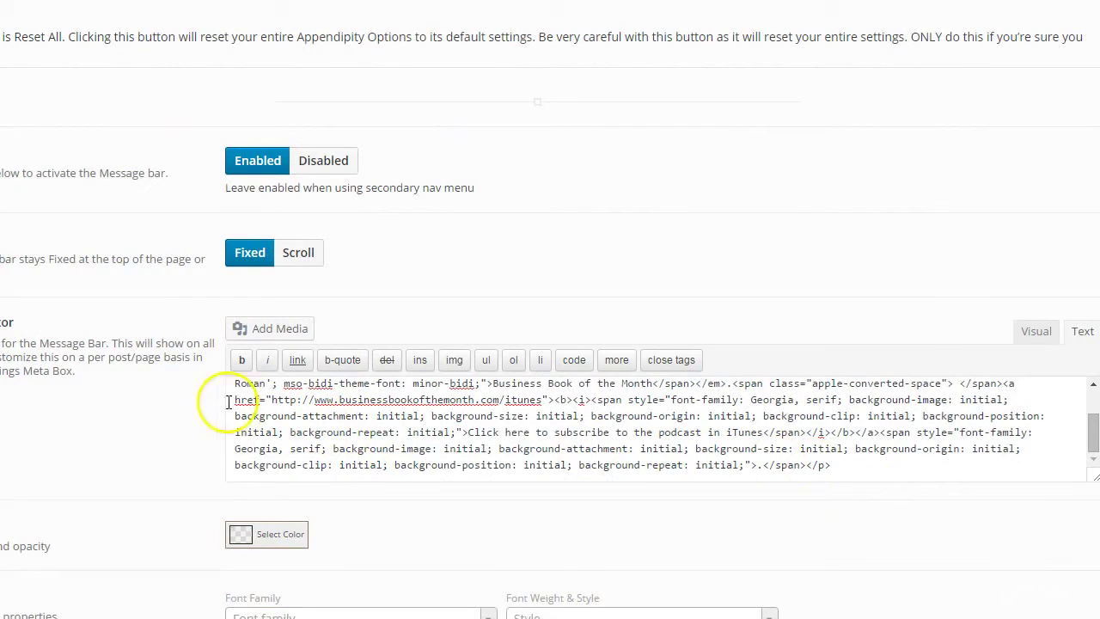
left_click_drag(234, 384, 832, 465)
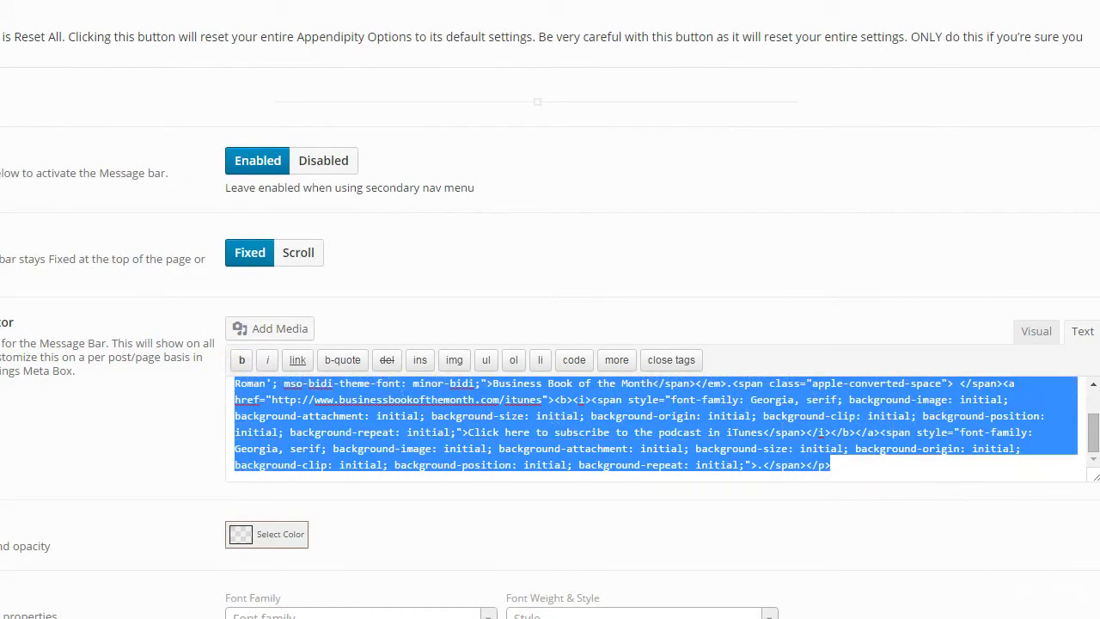
key("BackSpace")
left_click_drag(965, 438, 38, 369)
key("BackSpace")
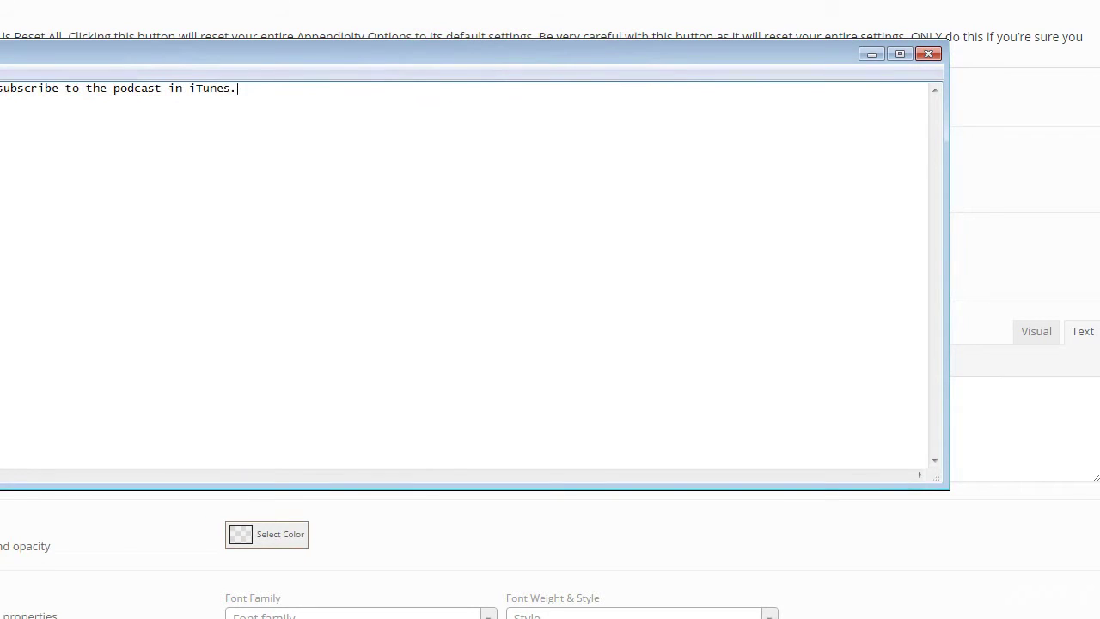
Copy the plain message text from Notepad into the empty message bar editor and reload the Hello world! post.
left_click_drag(0, 57, 197, 129)
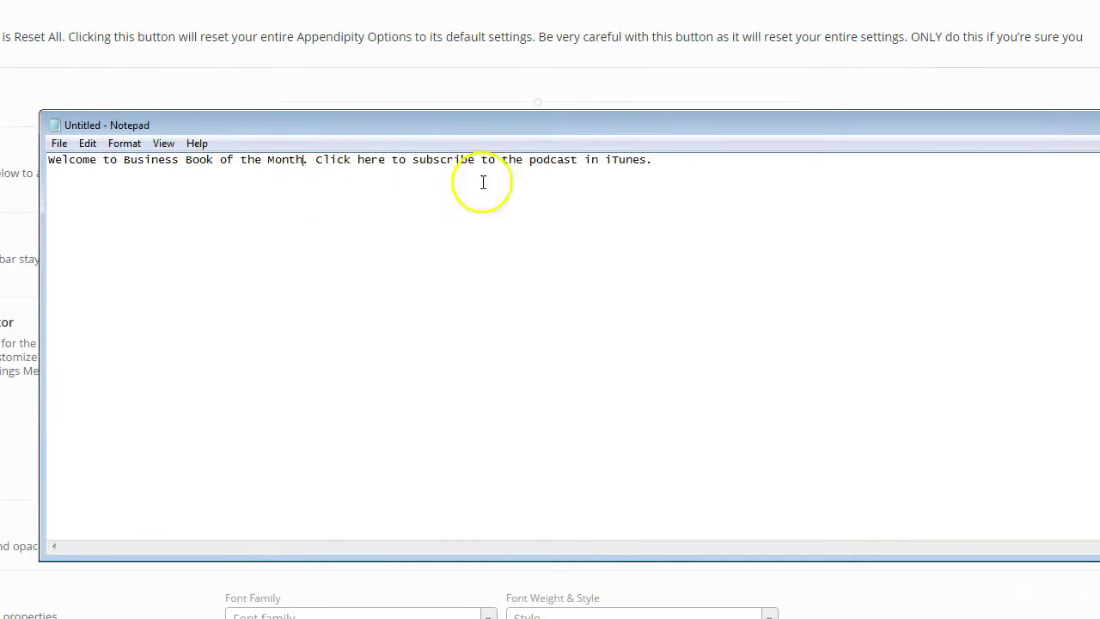
left_click_drag(686, 164, 48, 162)
key("ctrl+c")
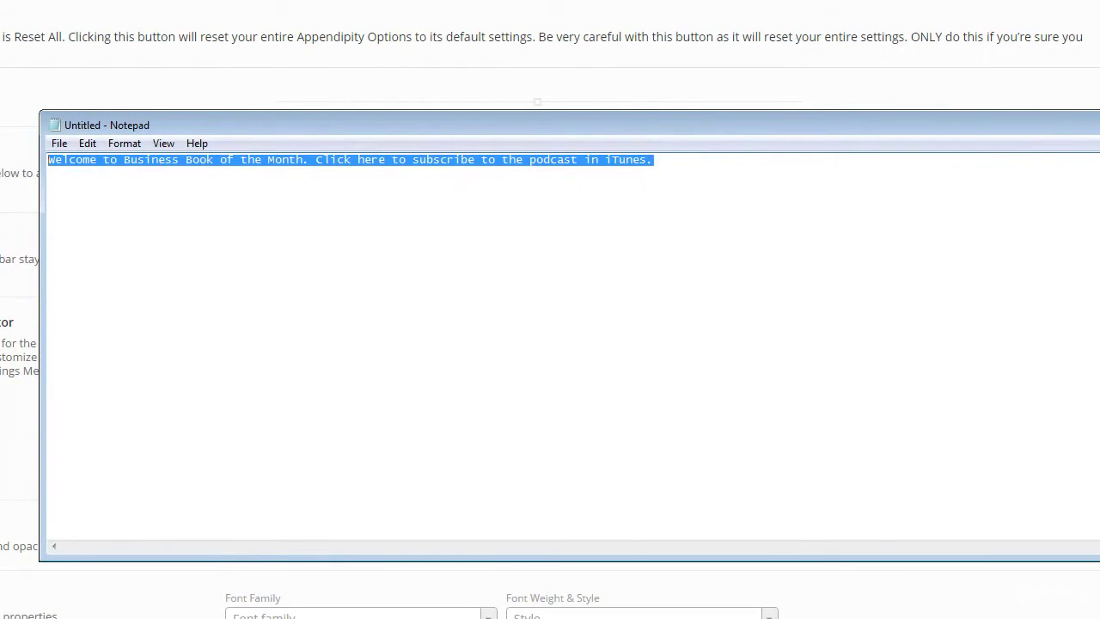
left_click(282, 589)
left_click(354, 417)
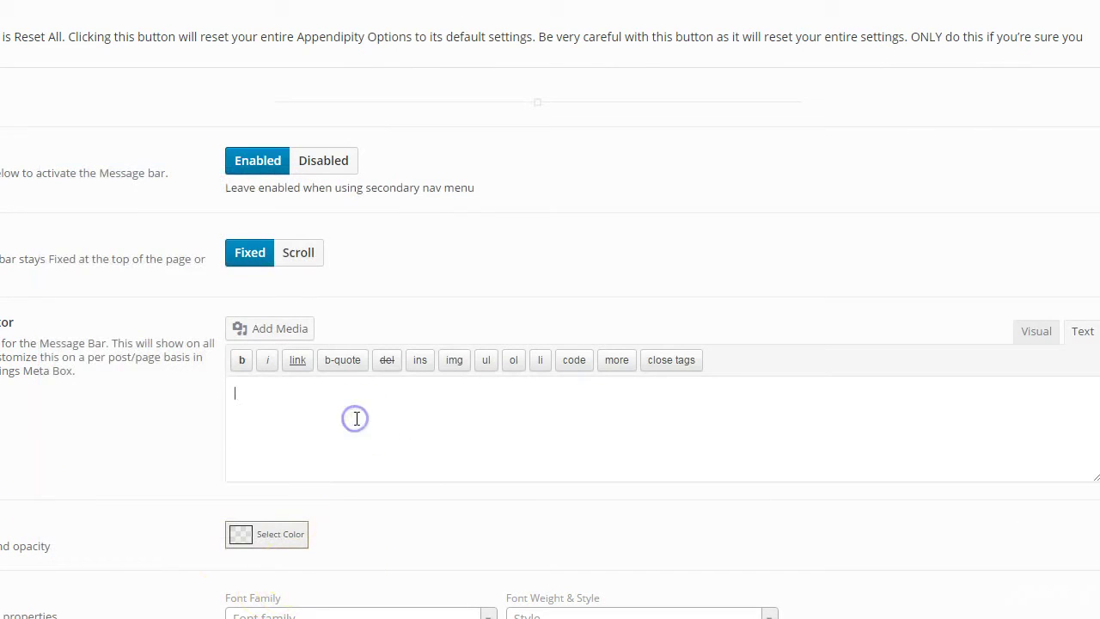
key("ctrl+v")
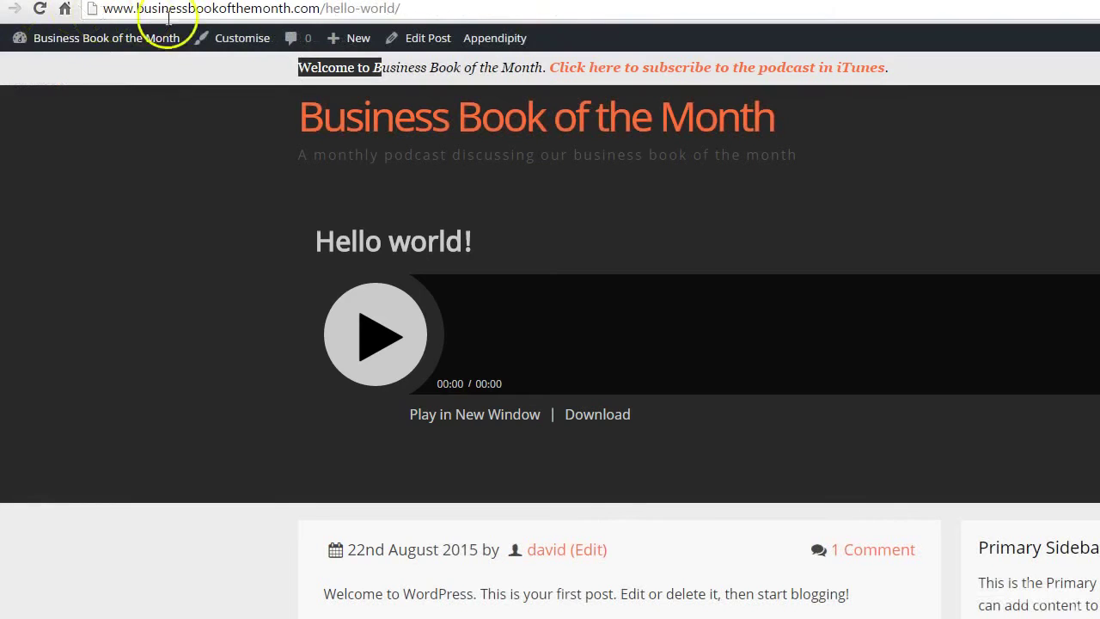
left_click(39, 12)
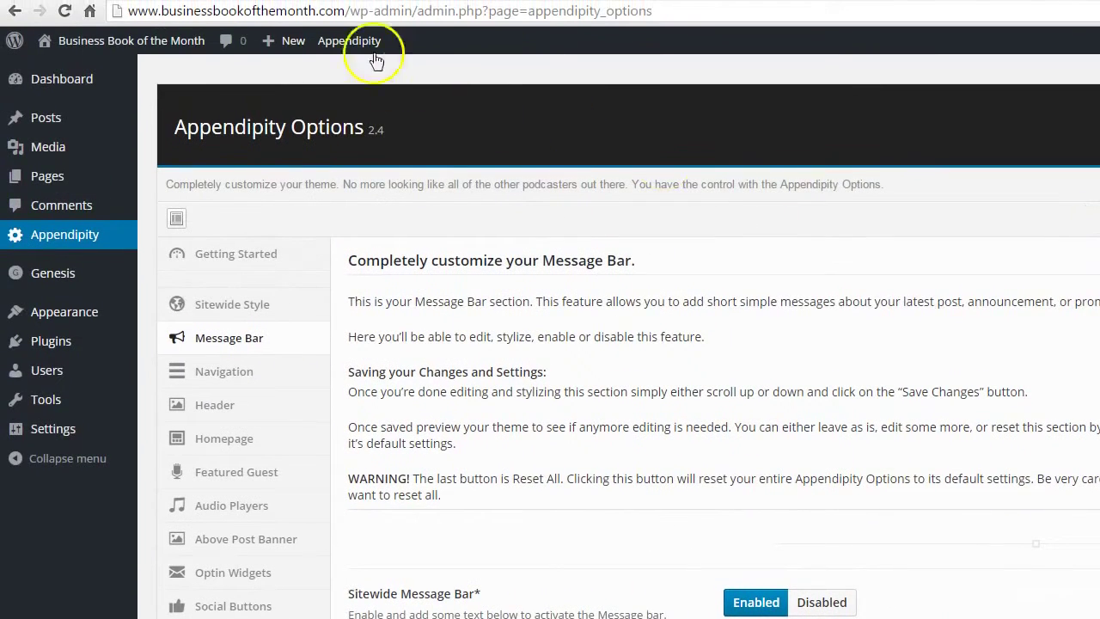
left_click_drag(351, 10, 128, 11)
key("ctrl+c")
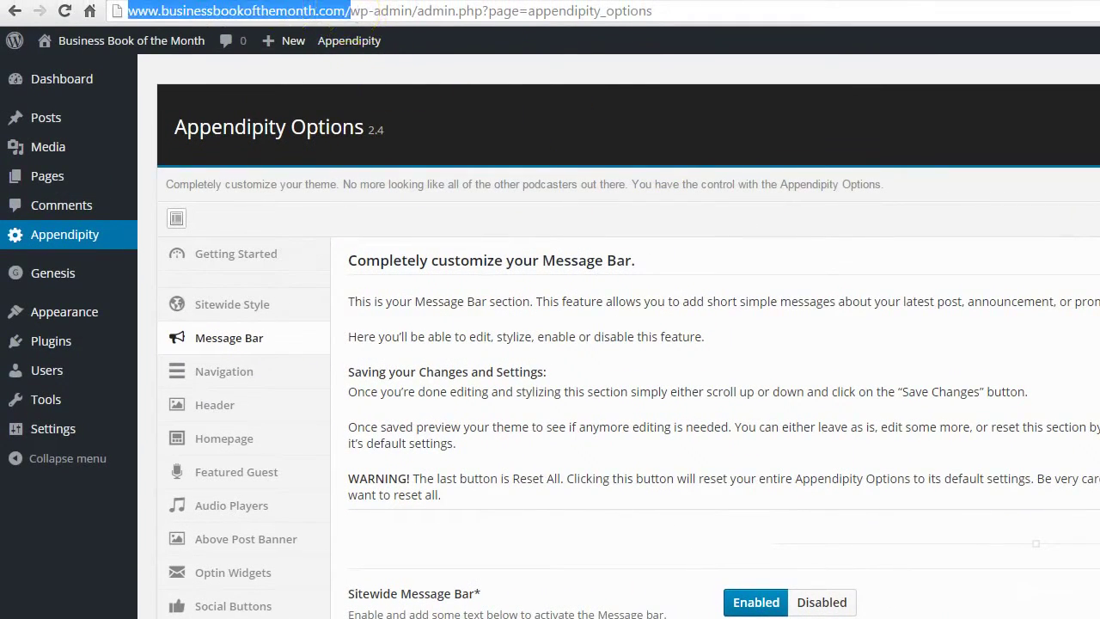
left_click(172, 40)
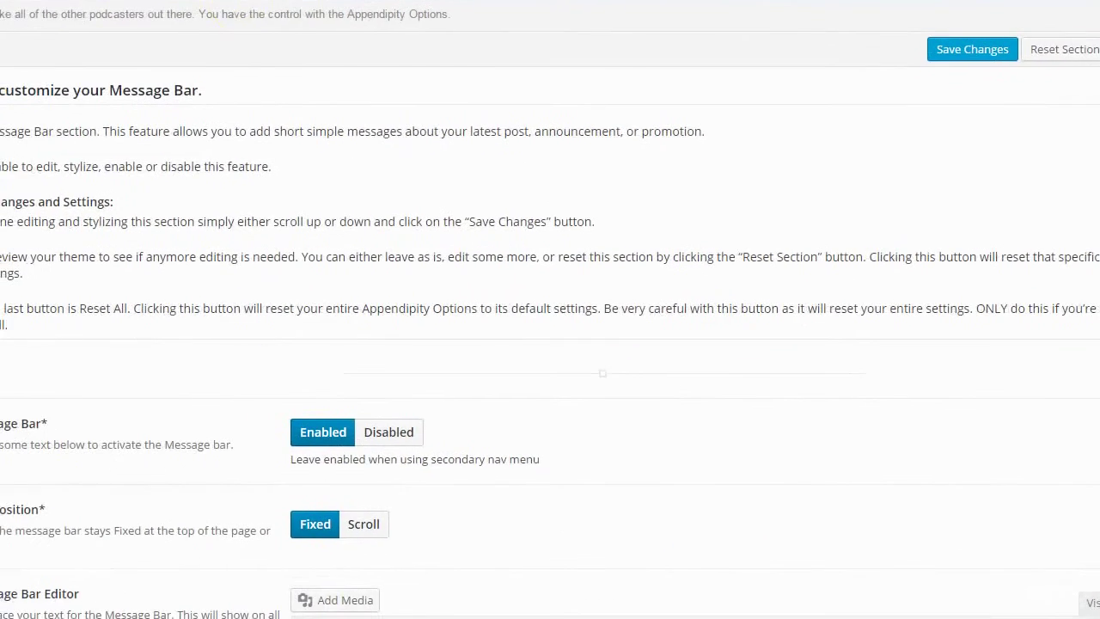
scroll(705, 481, "down", 4)
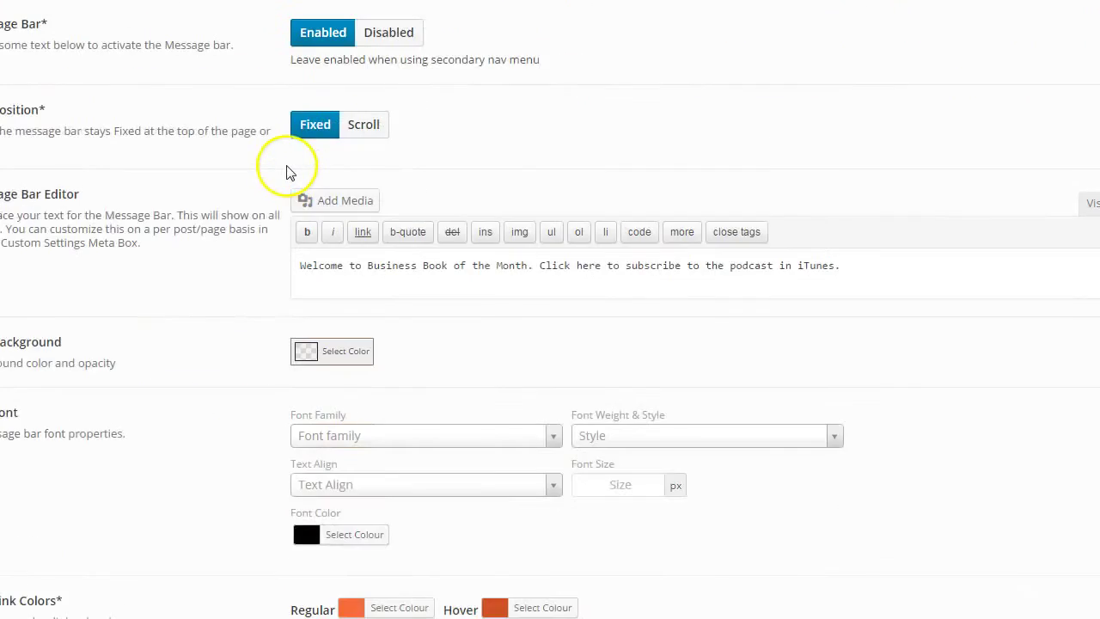
scroll(287, 170, "down", 1)
scroll(284, 169, "up", 2)
scroll(282, 168, "down", 2)
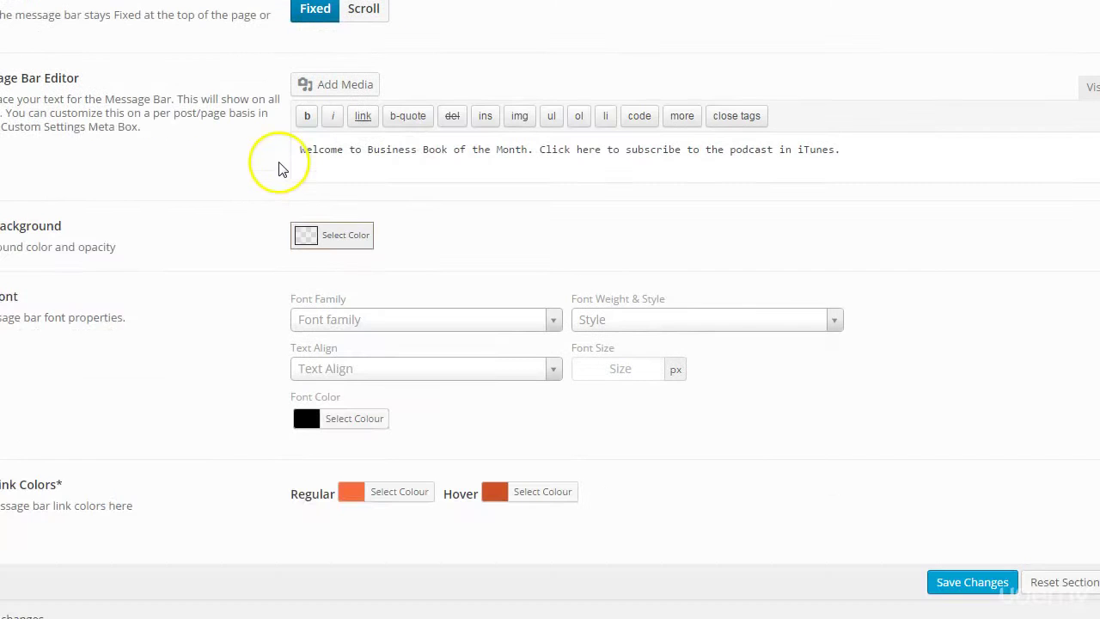
scroll(304, 164, "up", 4)
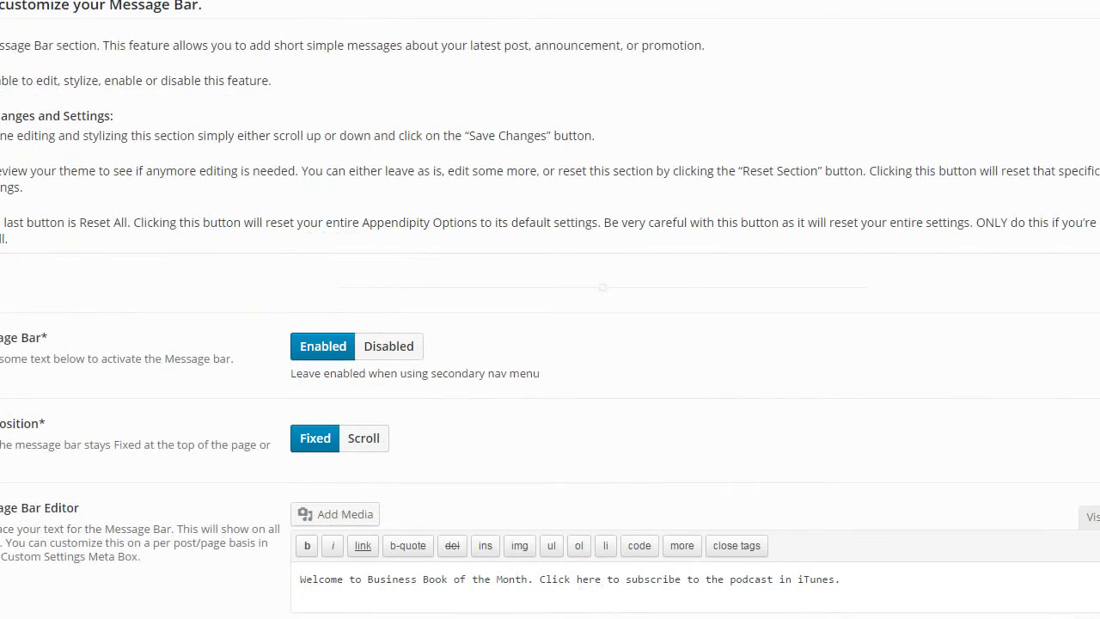
scroll(509, 324, "down", 5)
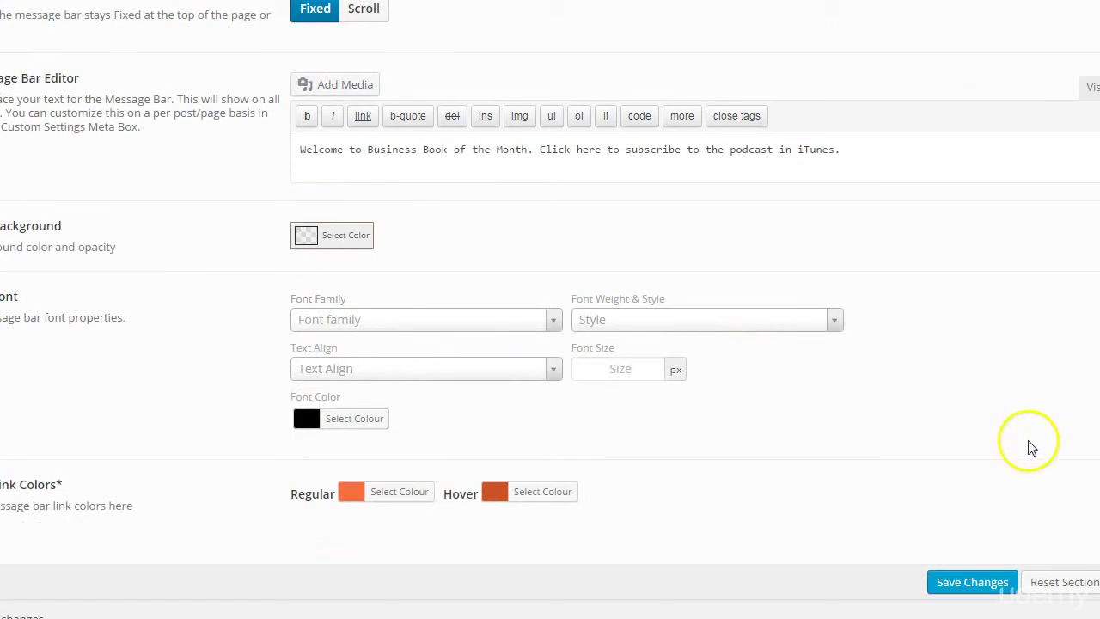
scroll(913, 401, "up", 3)
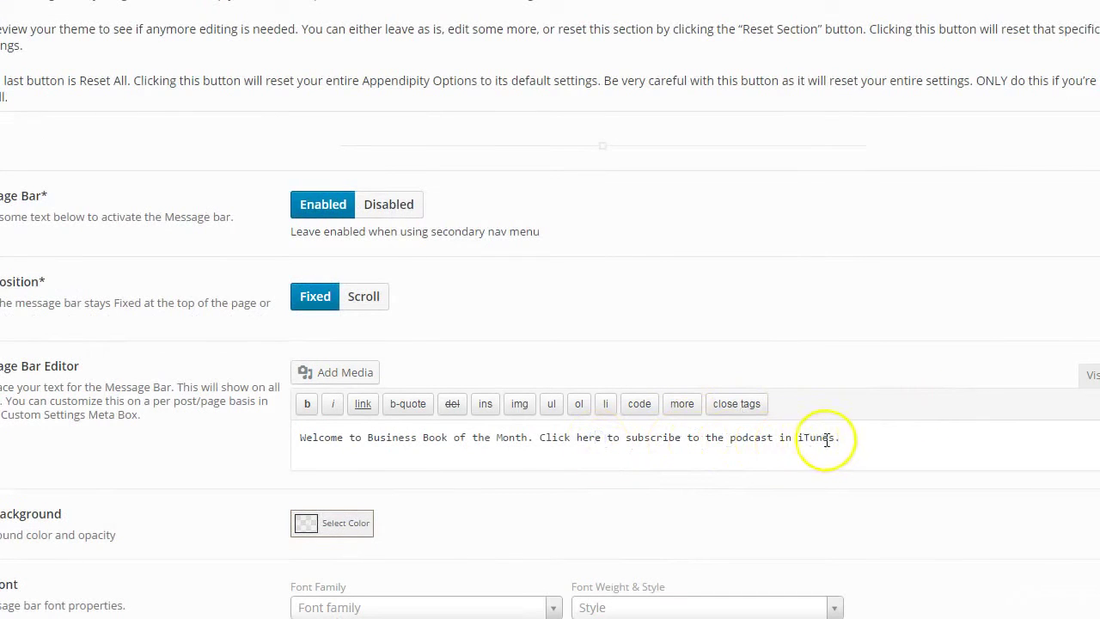
left_click(1090, 376)
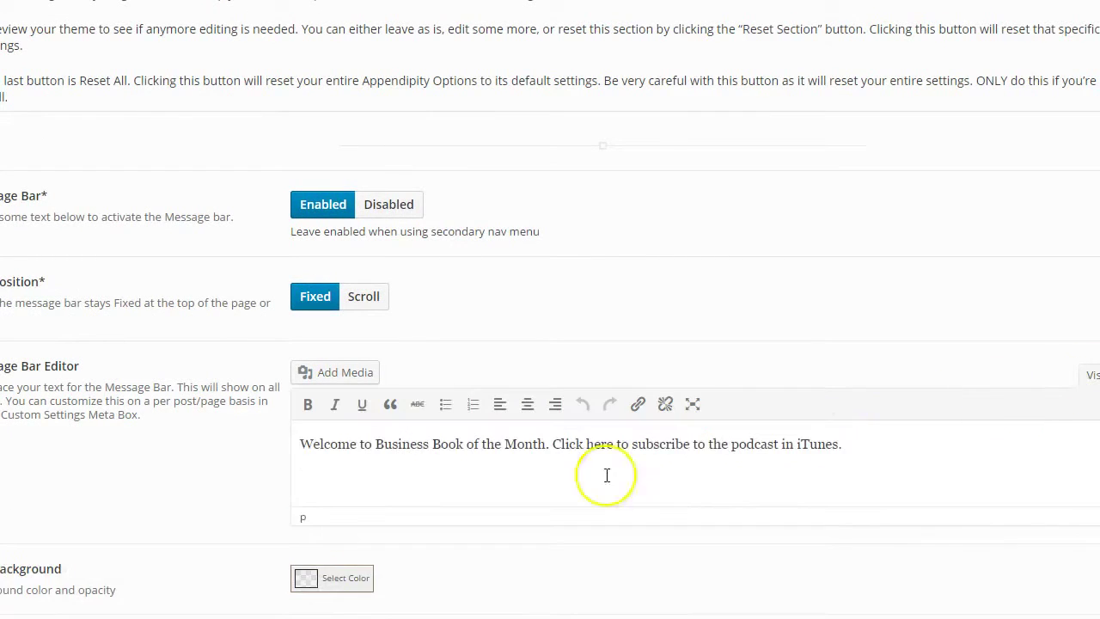
left_click_drag(838, 444, 557, 445)
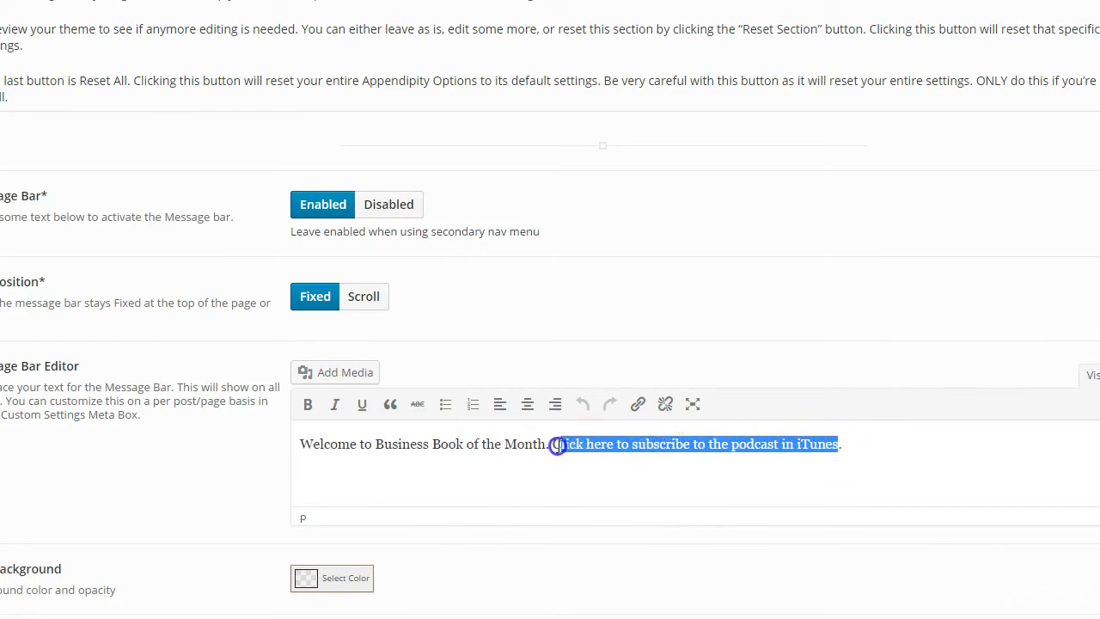
left_click(638, 404)
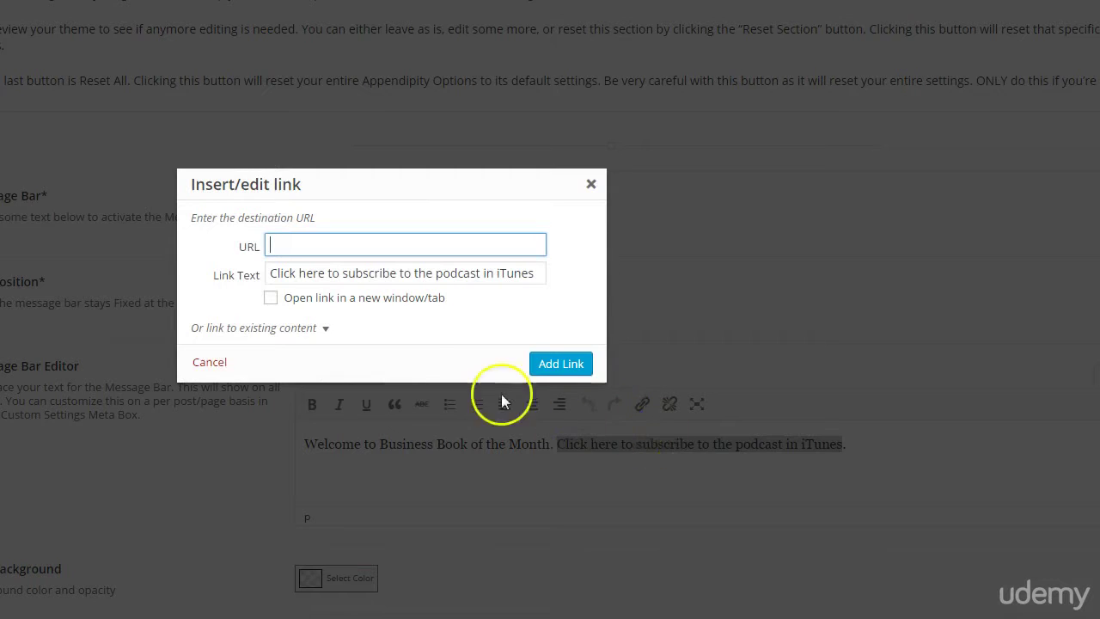
key("ctrl+v")
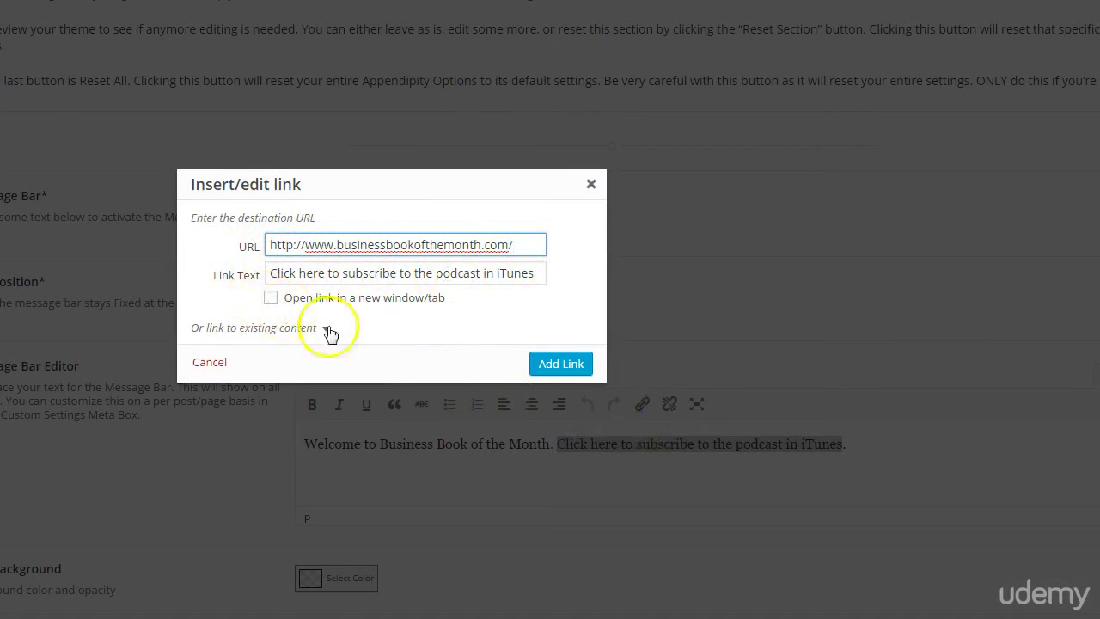
left_click(554, 364)
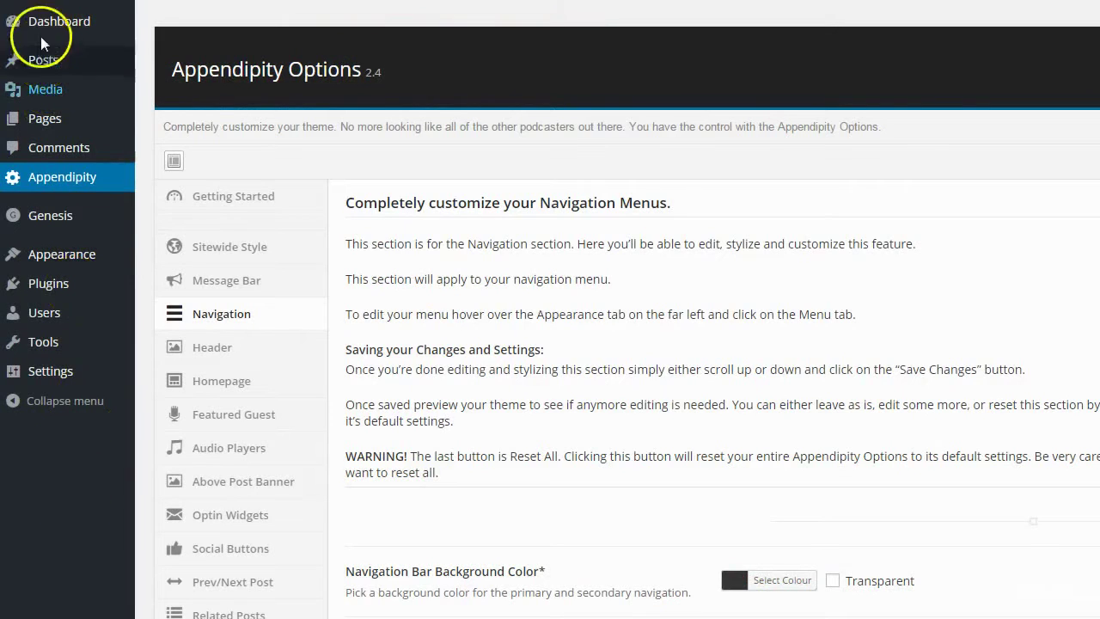
Review the Navigation options for background, hover and text colors and font, and examine the Maron Pro demo site's navigation menu.
left_click(51, 10)
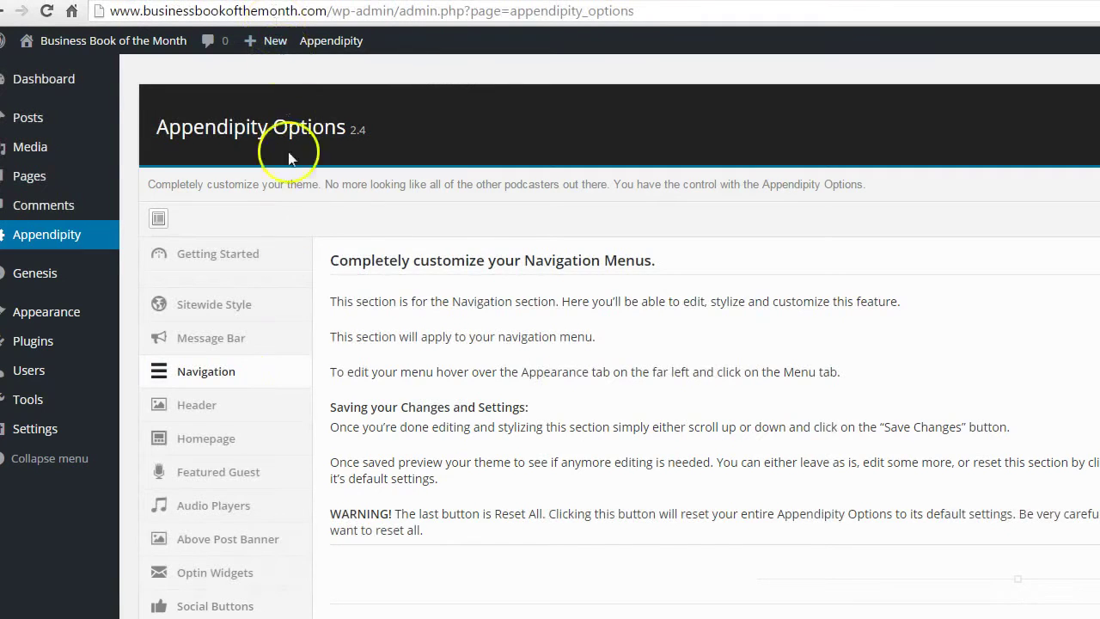
scroll(437, 498, "down", 3)
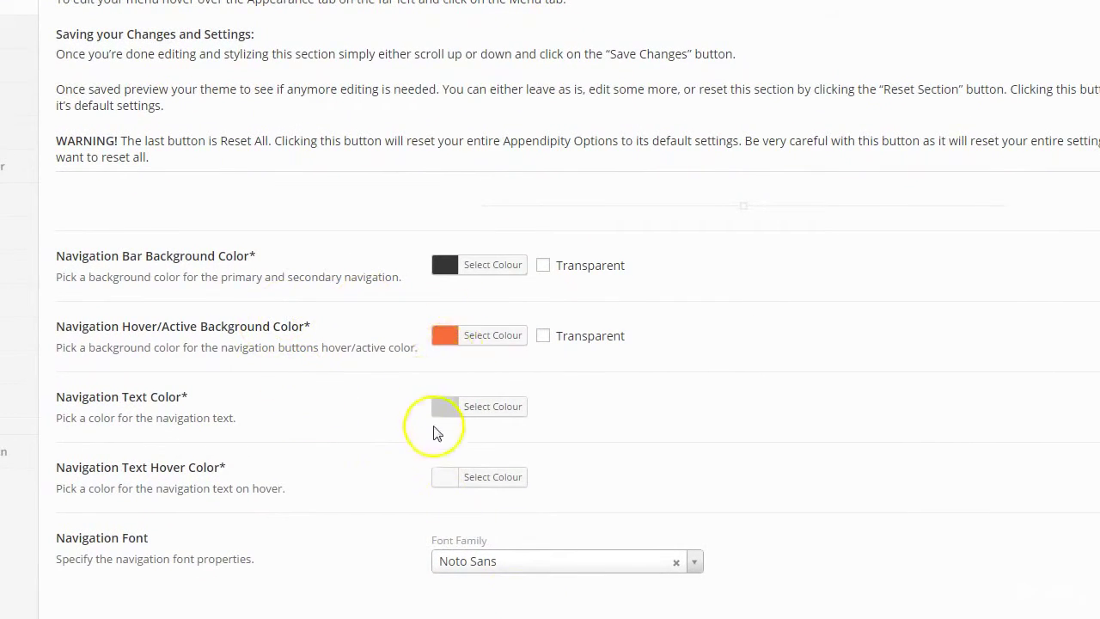
scroll(441, 448, "down", 1)
scroll(249, 290, "up", 3)
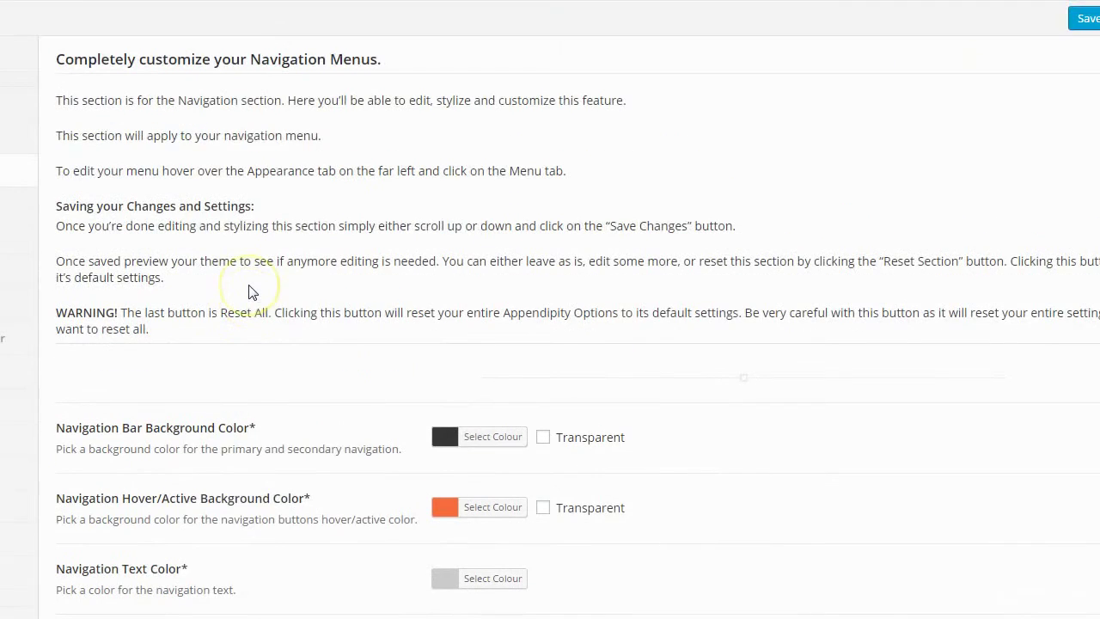
scroll(343, 370, "down", 3)
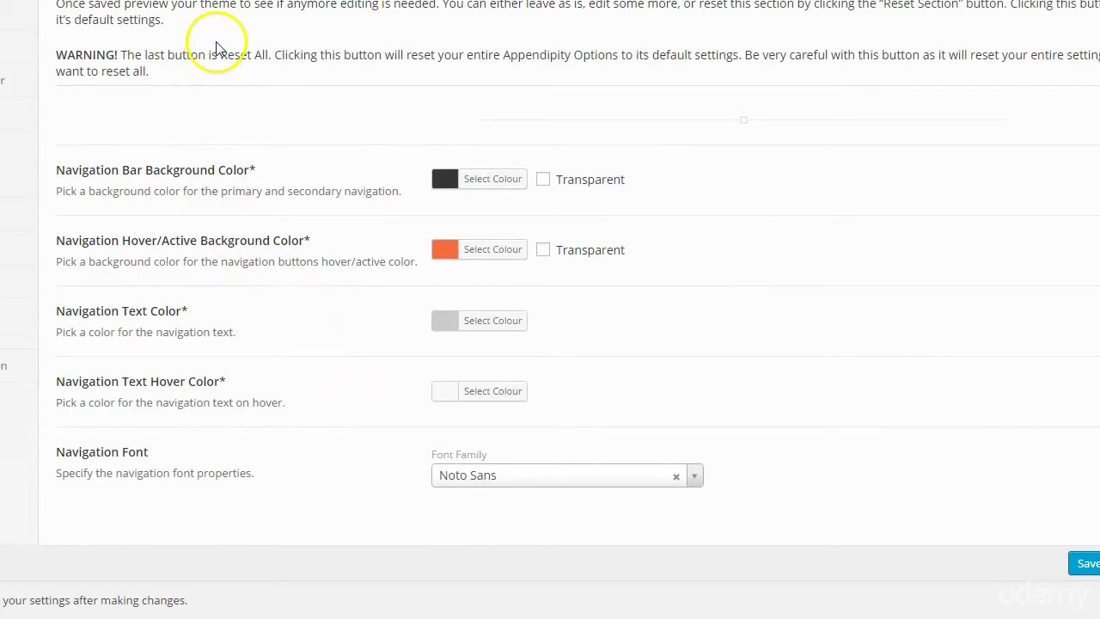
left_click_drag(56, 4, 239, 5)
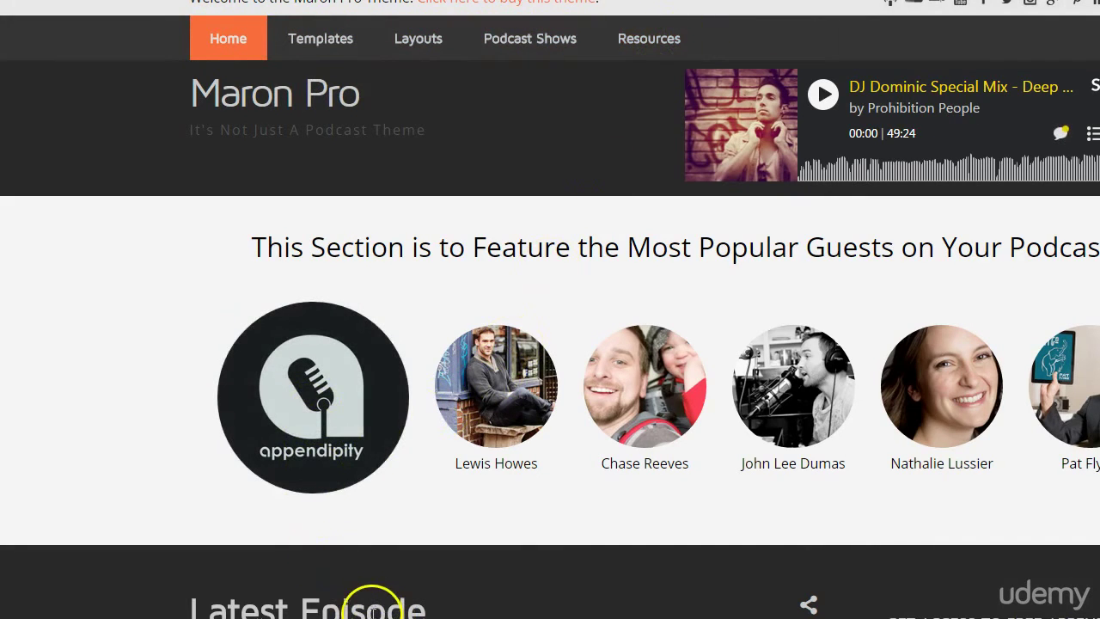
Create a navigation menu named Primary, assign it to the Primary Navigation Menu theme location and save it.
scroll(550, 309, "down", 2)
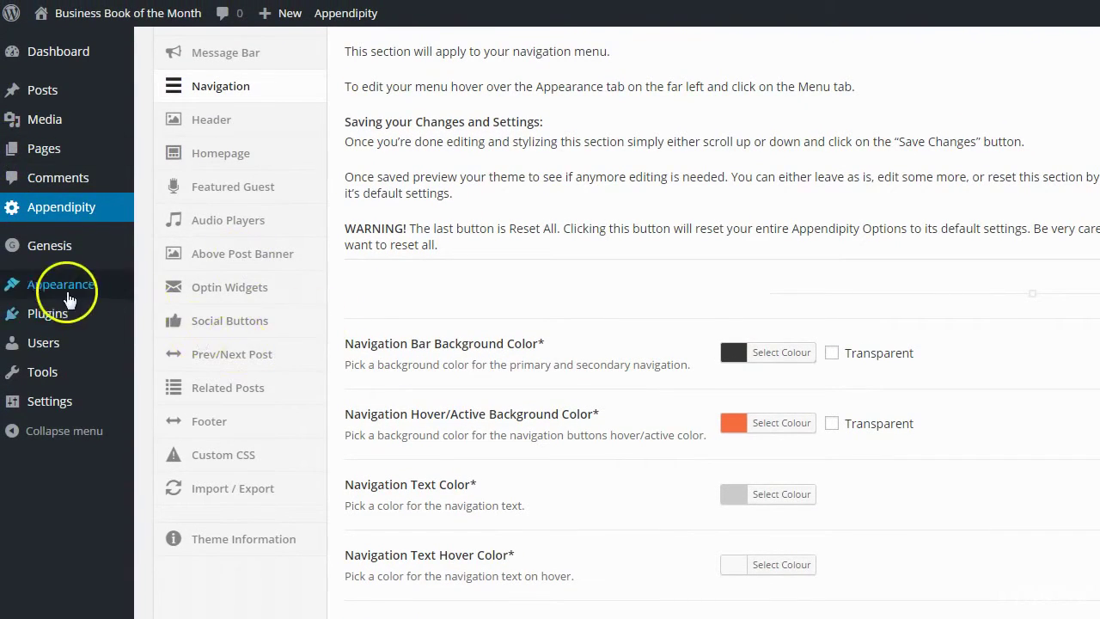
mouse_move(62, 296)
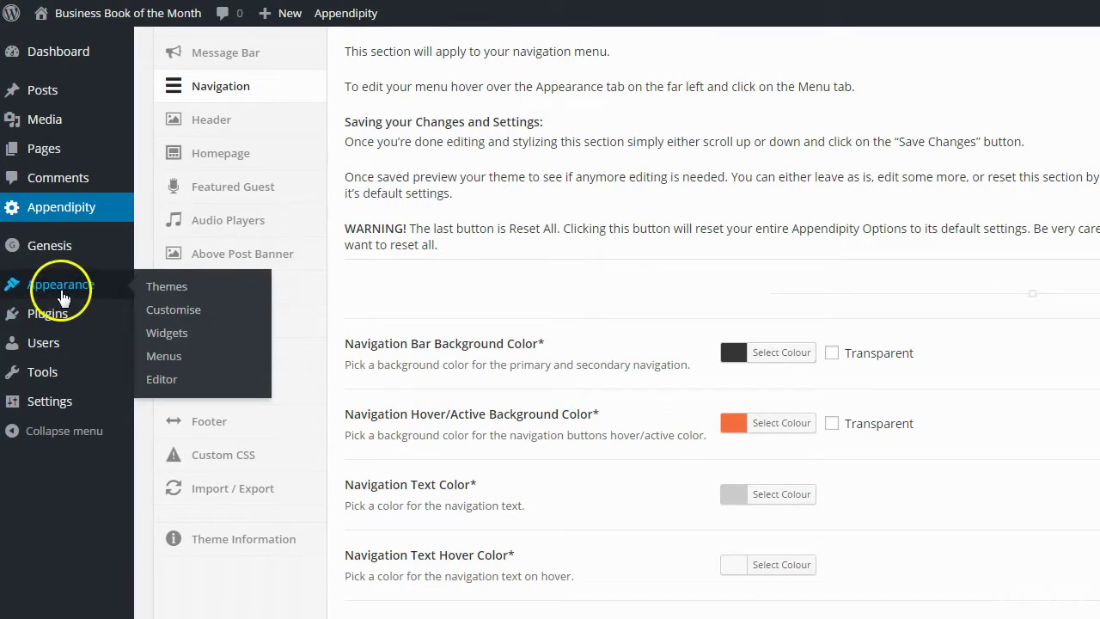
left_click(165, 354)
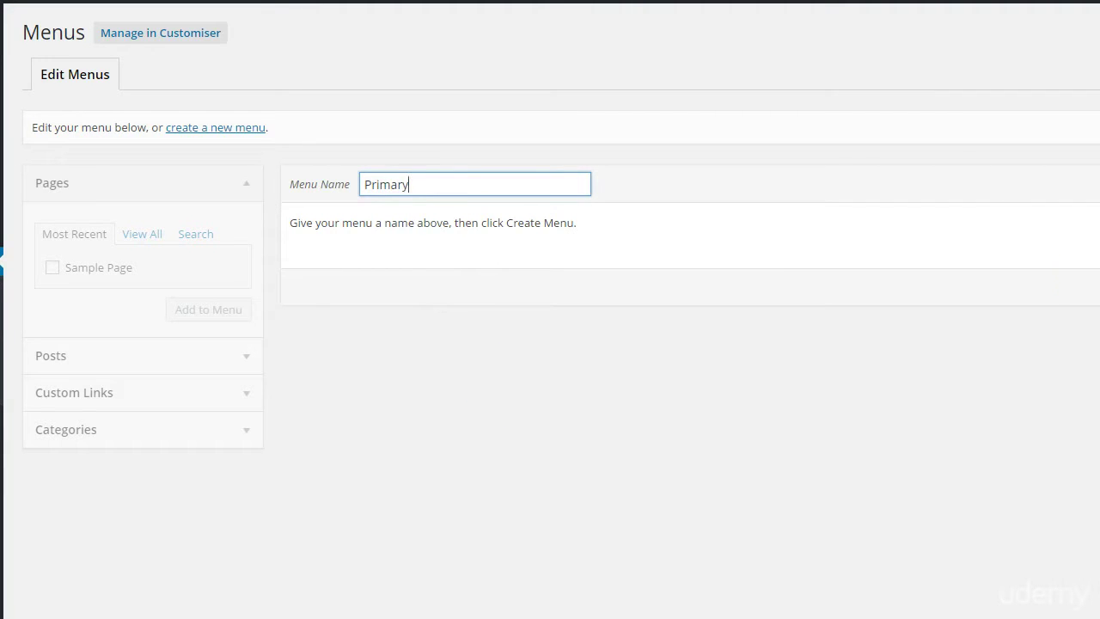
left_click(1099, 185)
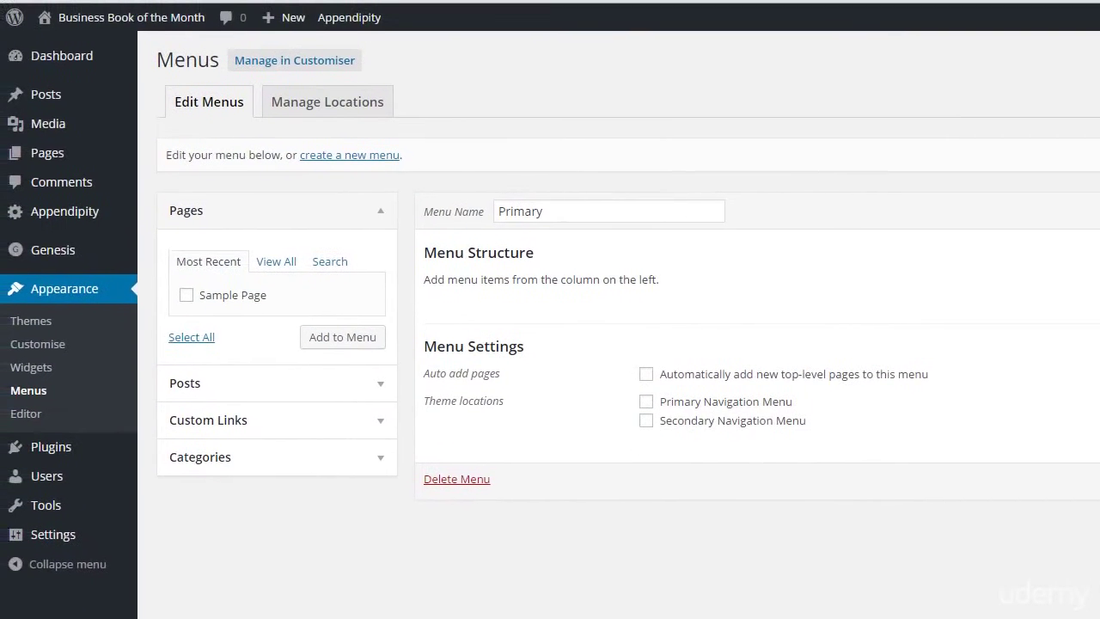
left_click(650, 392)
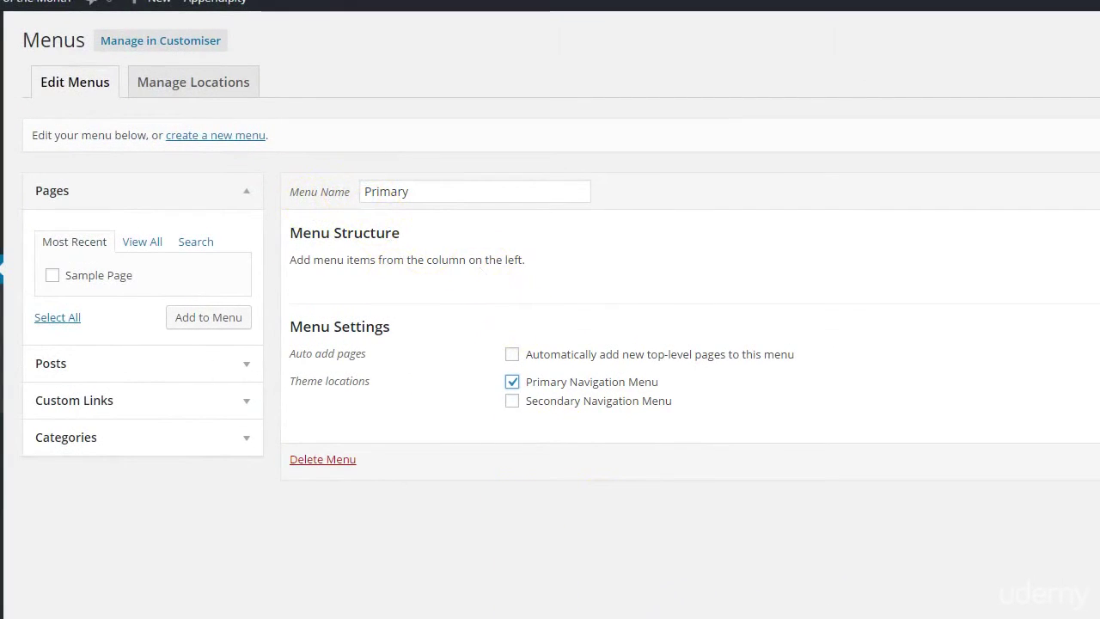
left_click(1060, 444)
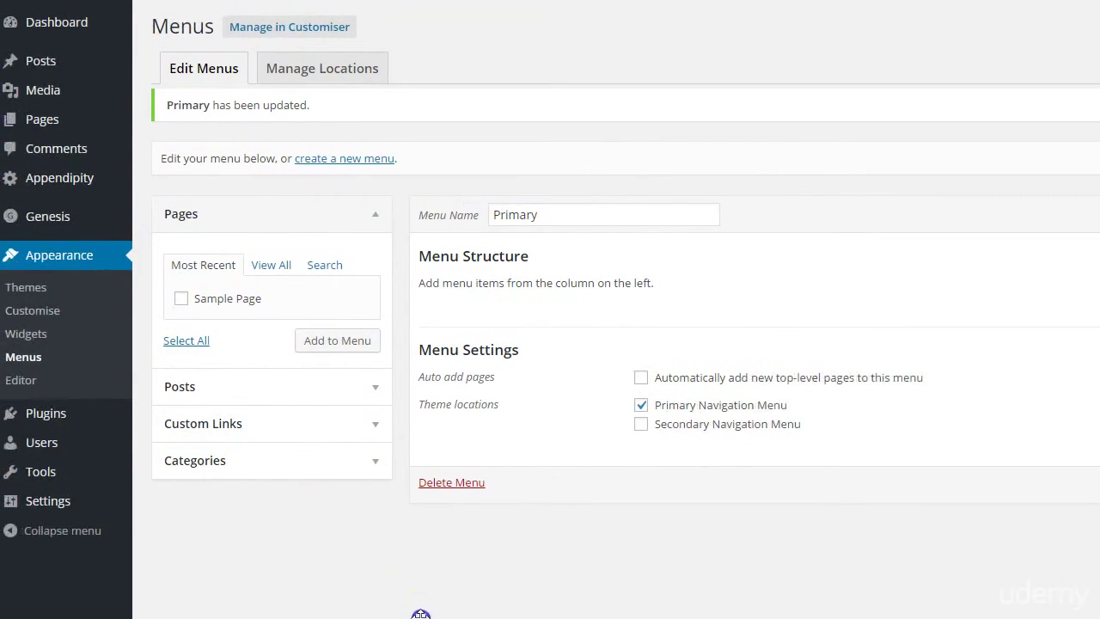
Add Sample Page to the Primary menu's structure and check the new item's configuration options.
mouse_move(26, 127)
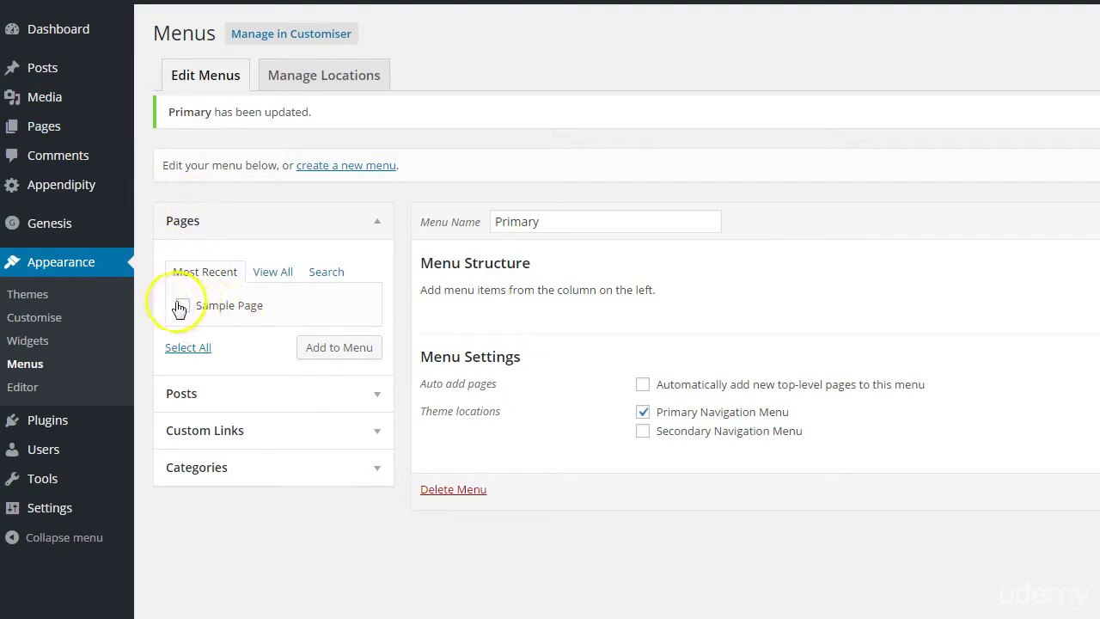
left_click(325, 348)
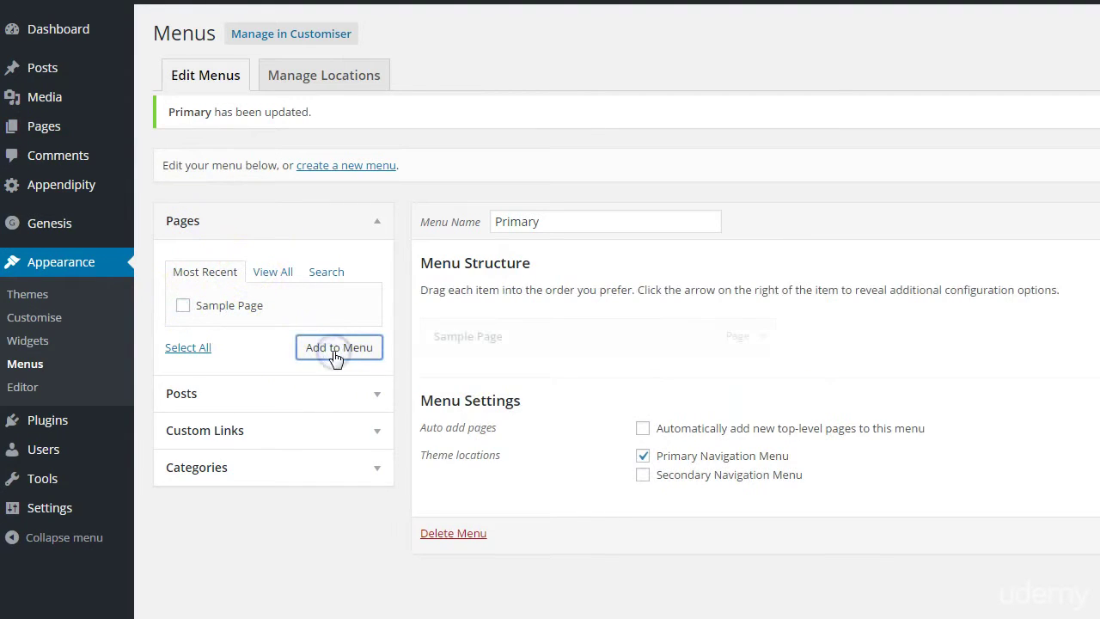
left_click(768, 341)
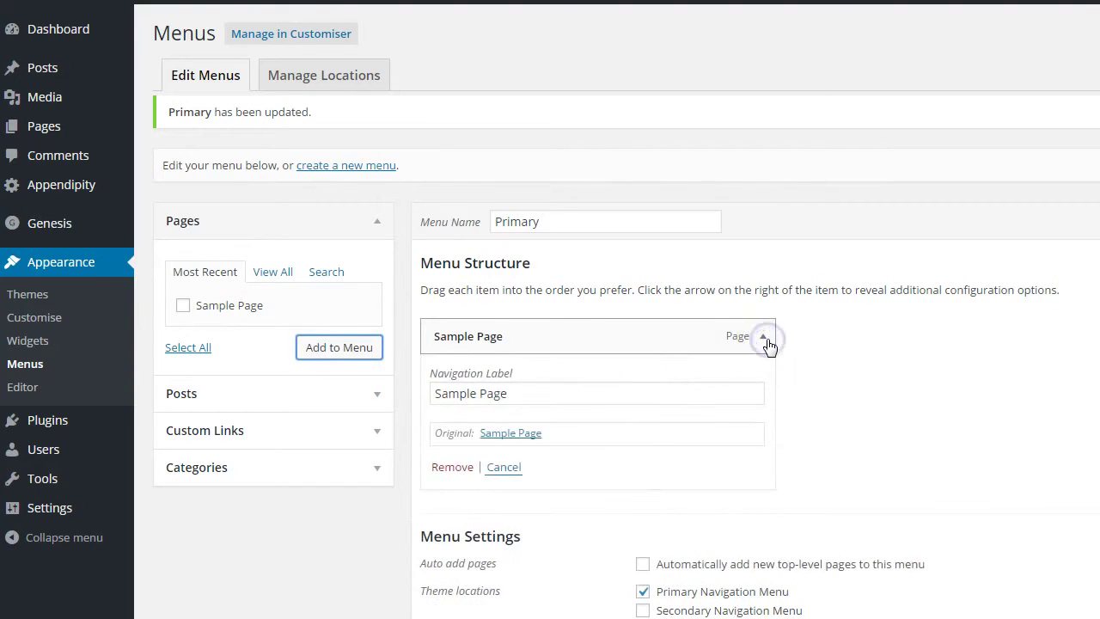
left_click(764, 340)
left_click(764, 340)
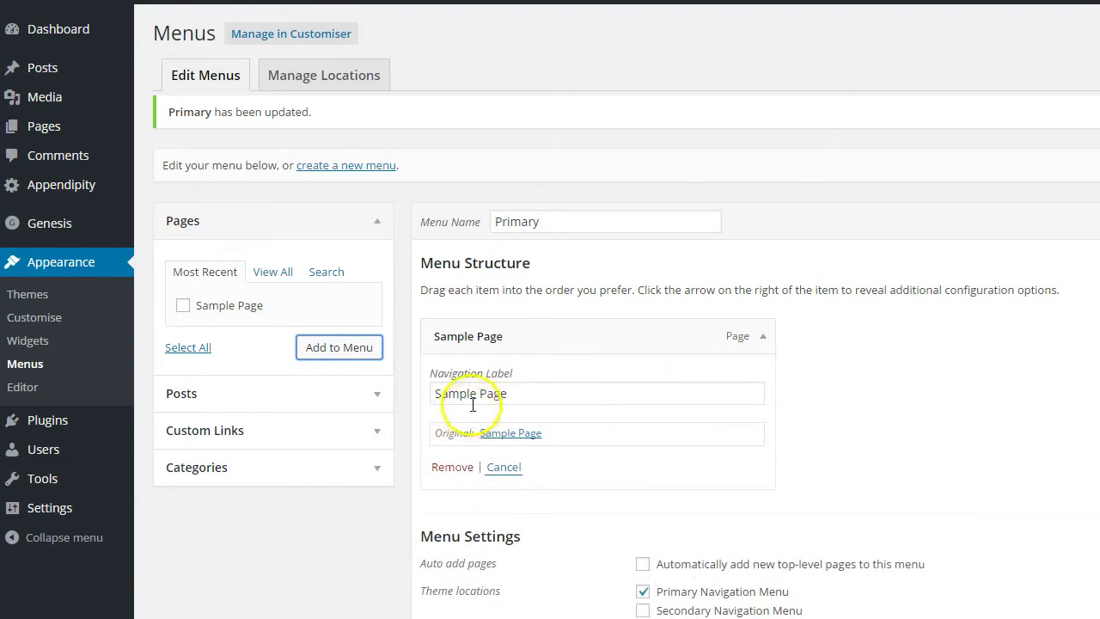
left_click(764, 340)
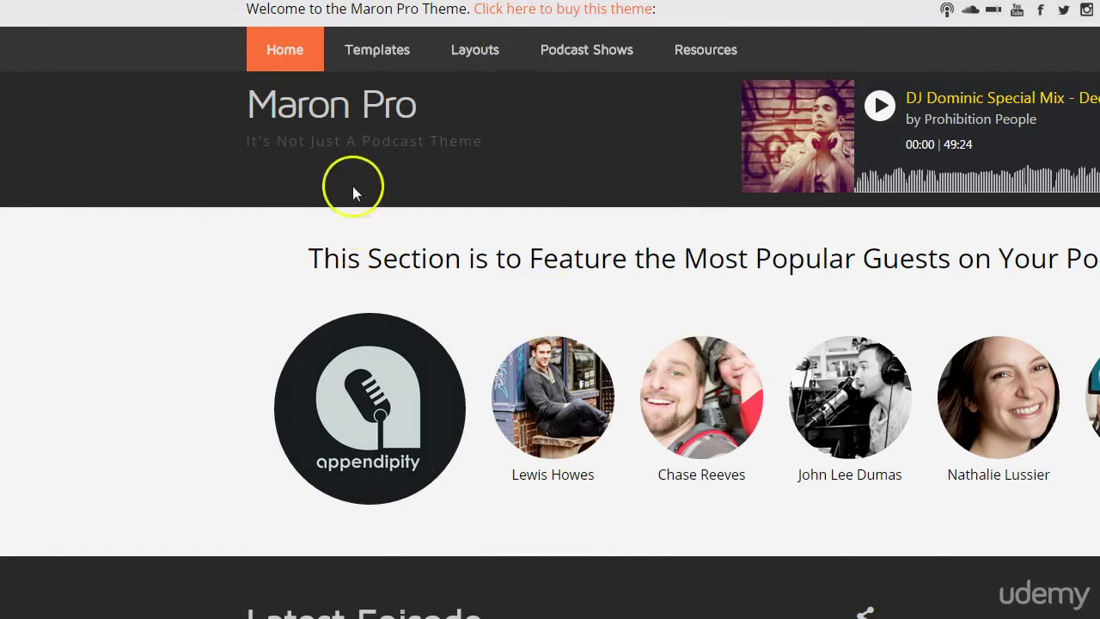
Save the Primary menu, reload the Hello world! post and try out its Sample Page navigation link.
mouse_move(387, 51)
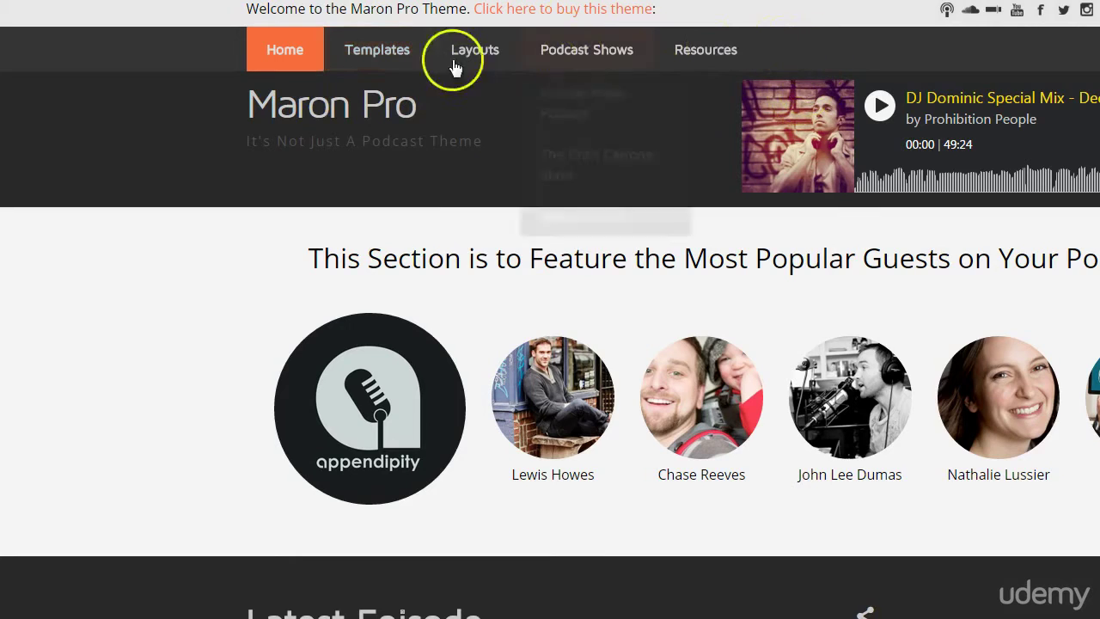
mouse_move(381, 91)
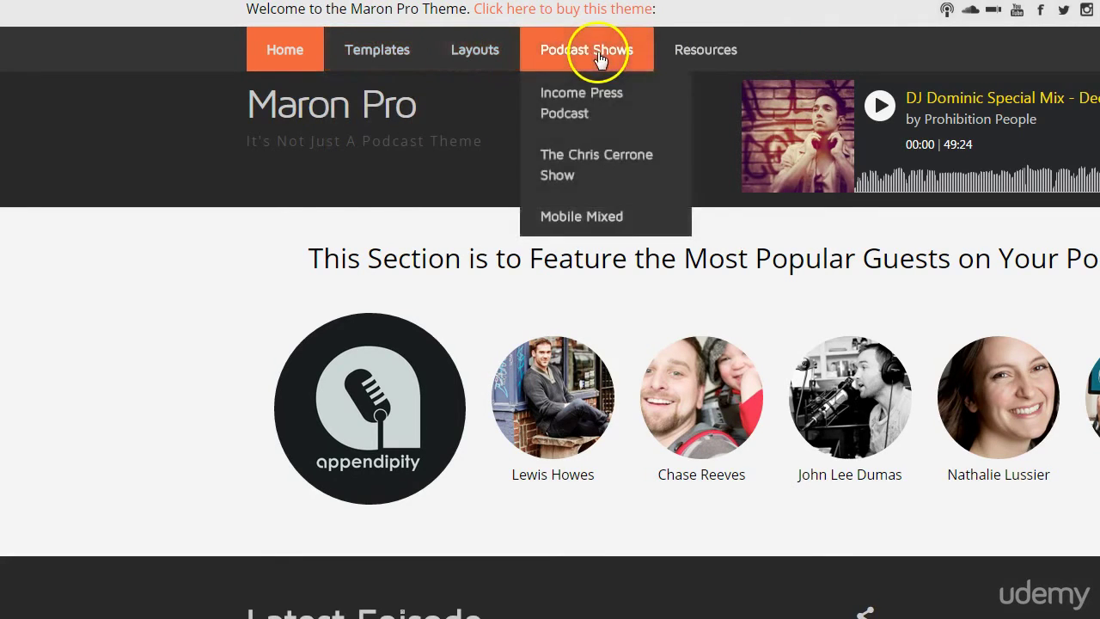
mouse_move(416, 63)
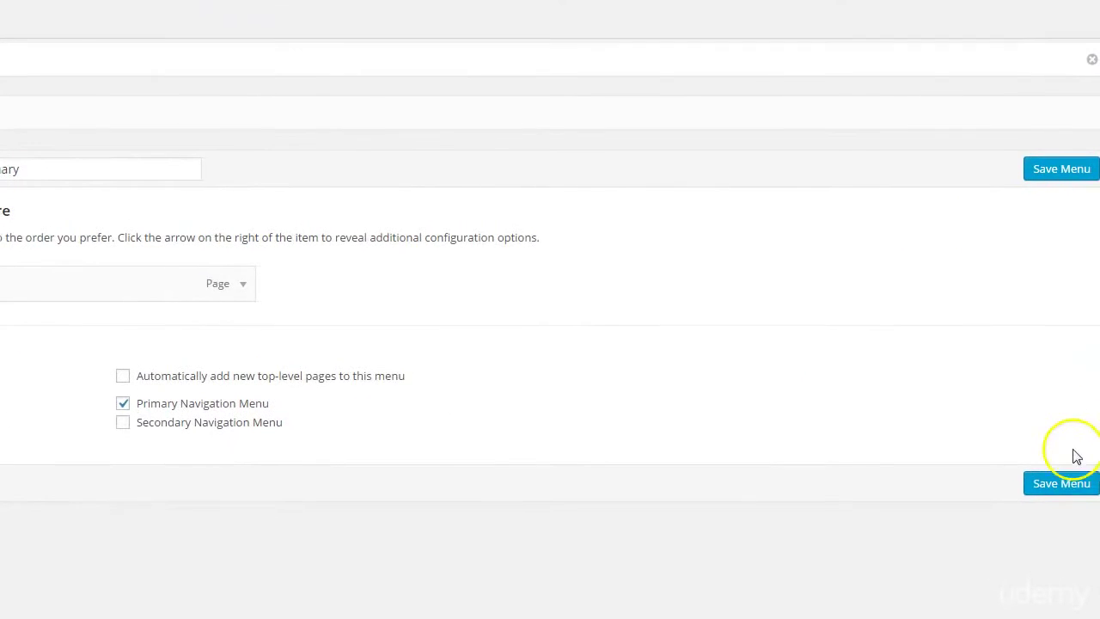
left_click(1065, 485)
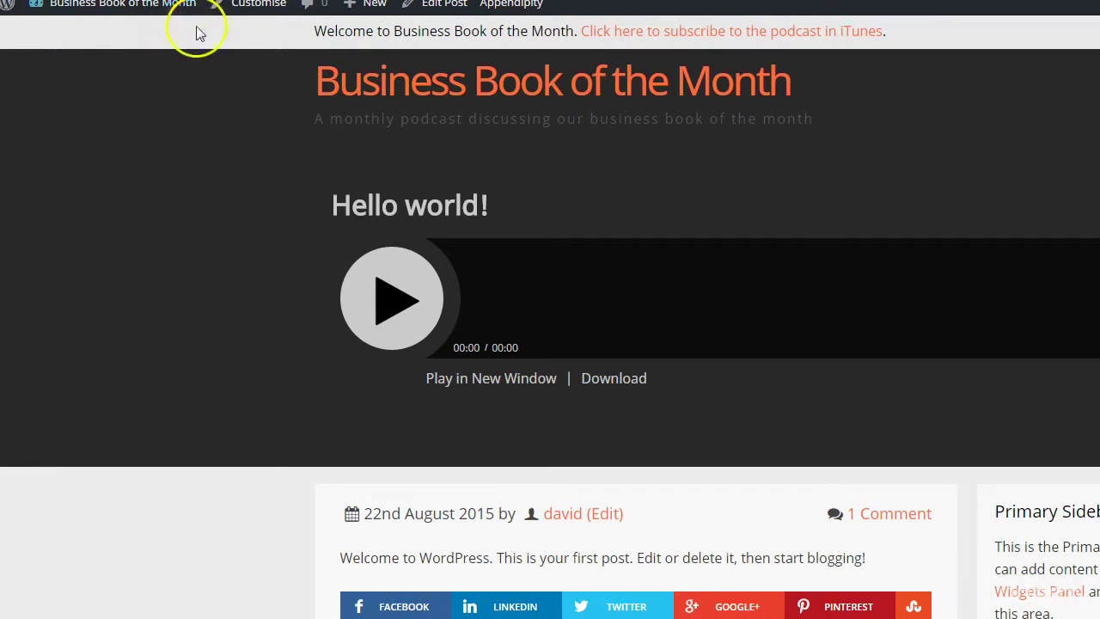
key("F5")
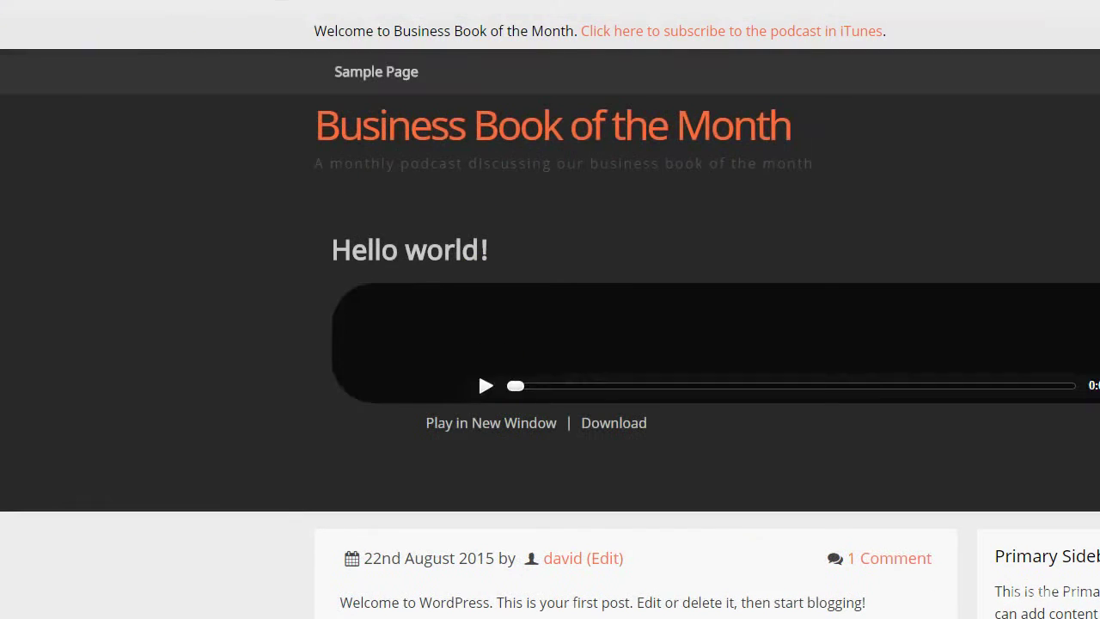
left_click(391, 72)
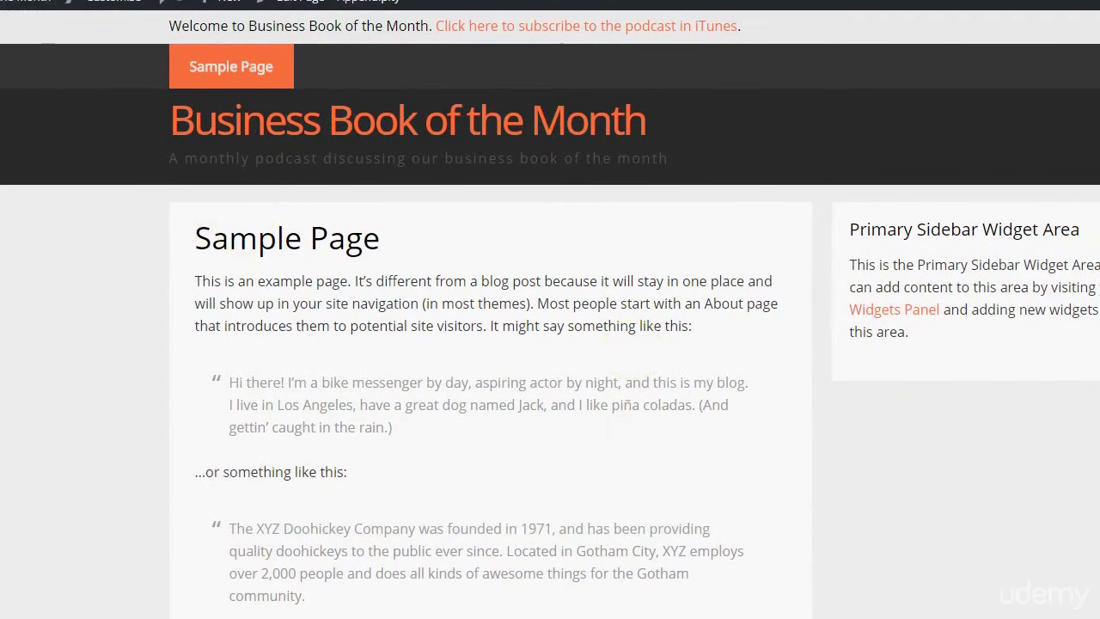
key("alt+Left")
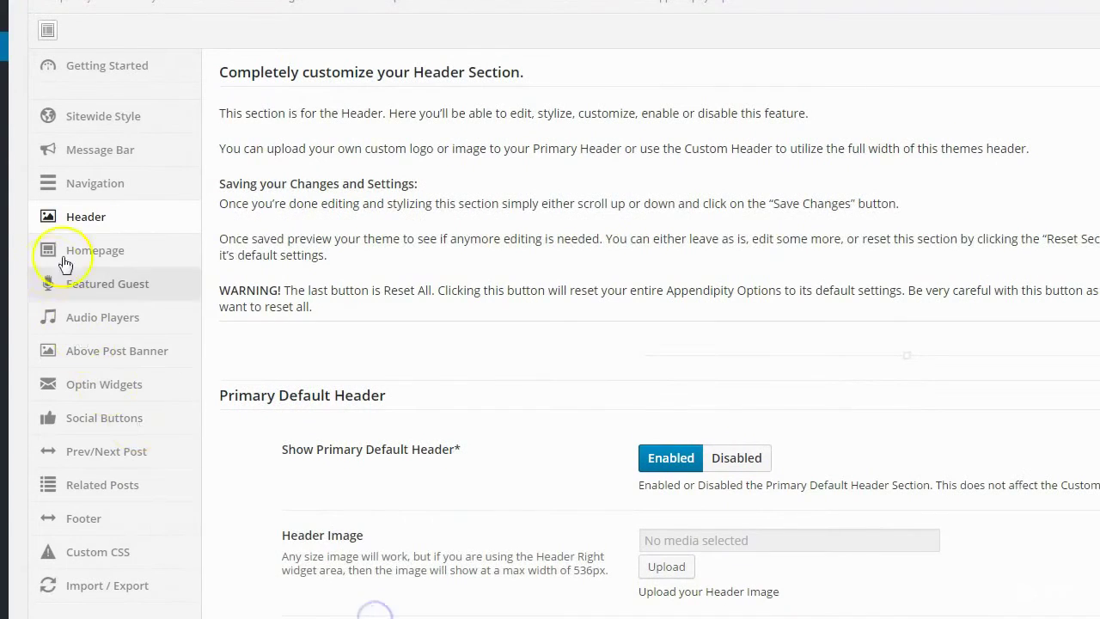
Review the Appendipity Header options, disable Show Primary Default Header and save the changes.
scroll(726, 482, "down", 2)
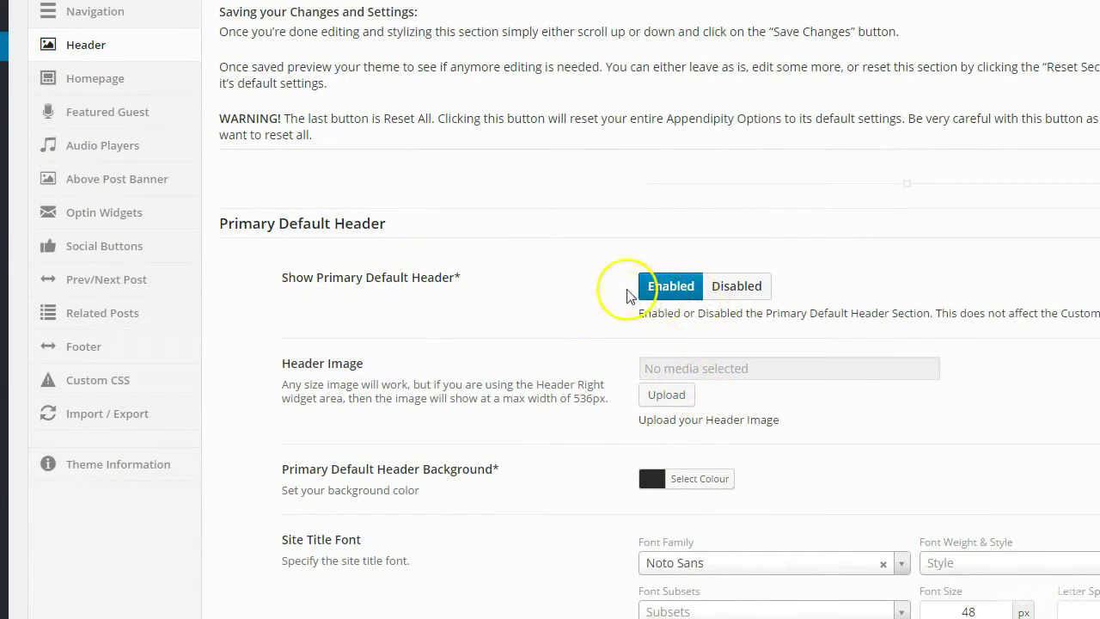
scroll(658, 404, "down", 2)
scroll(660, 426, "down", 1)
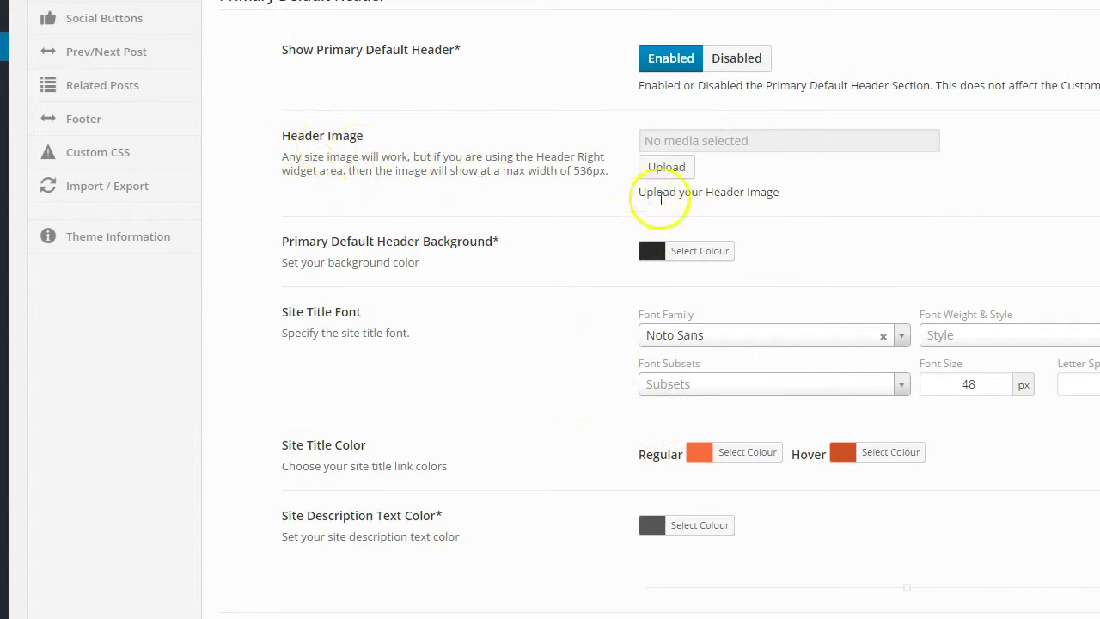
scroll(613, 462, "down", 3)
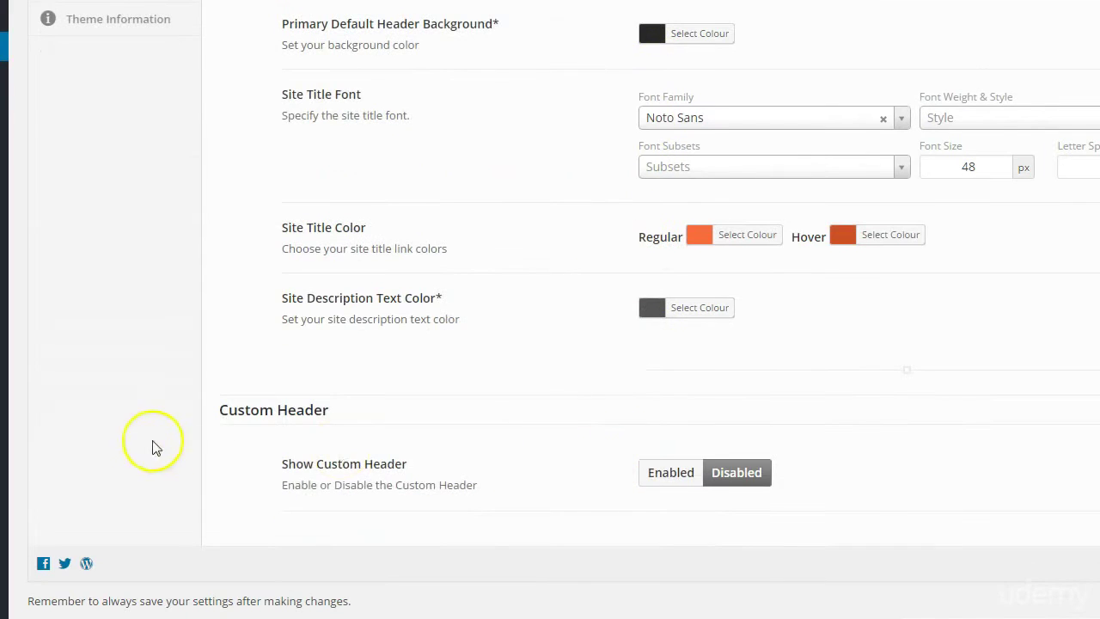
scroll(285, 416, "up", 5)
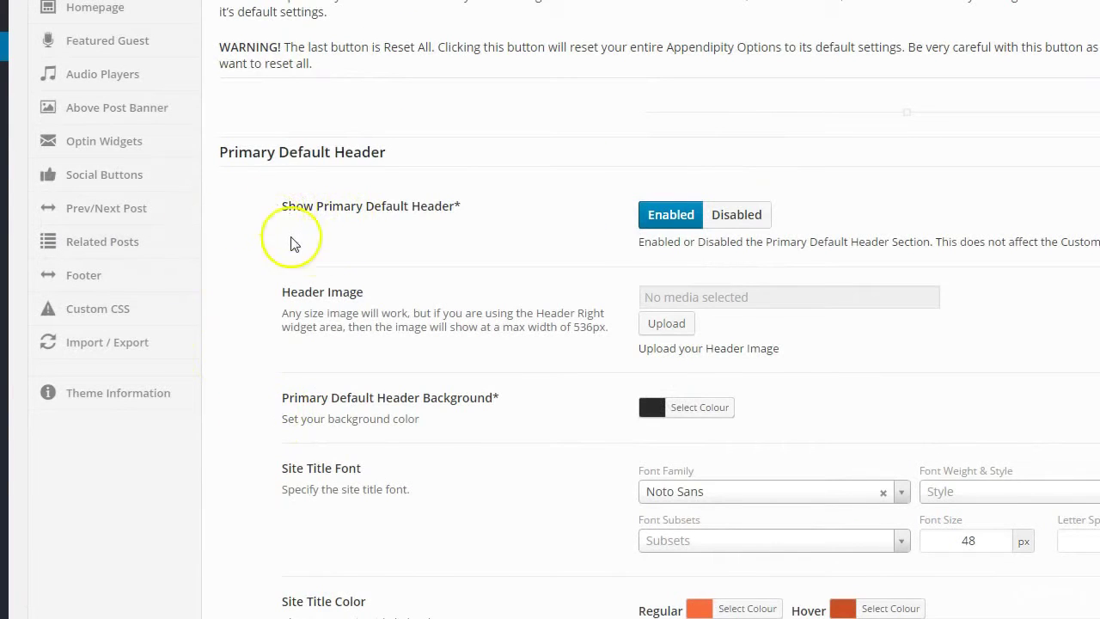
left_click(736, 215)
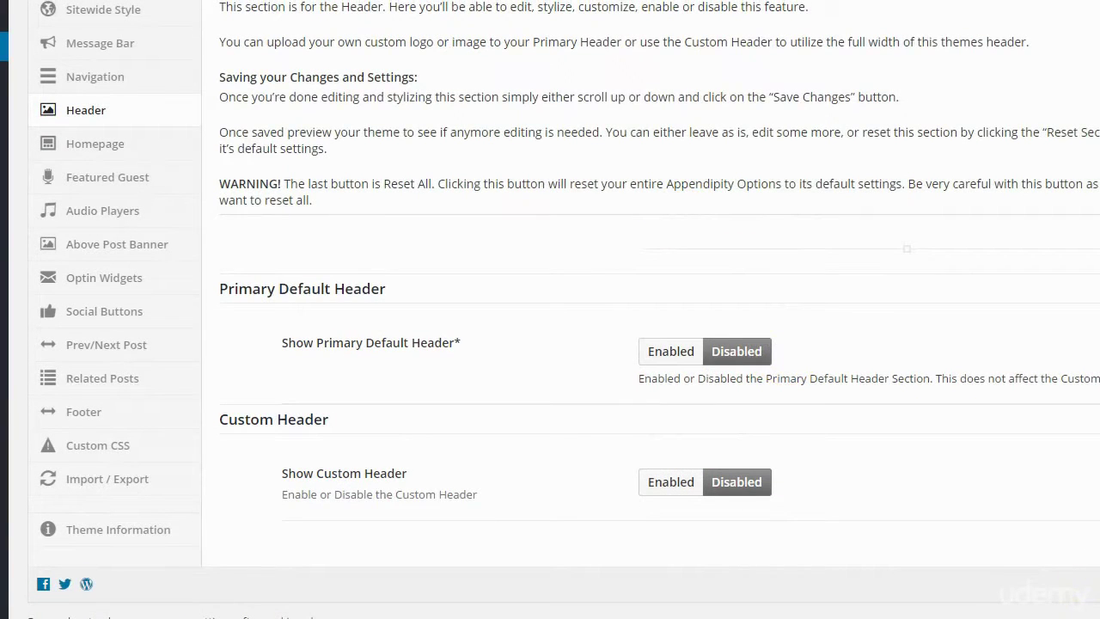
left_click(1069, 579)
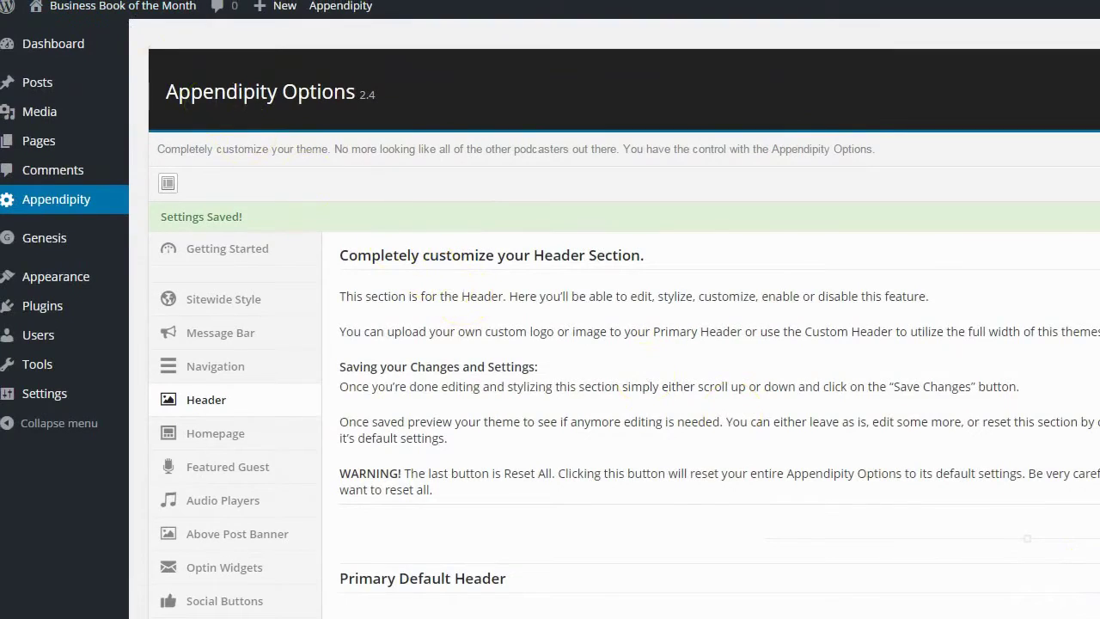
left_click(96, 0)
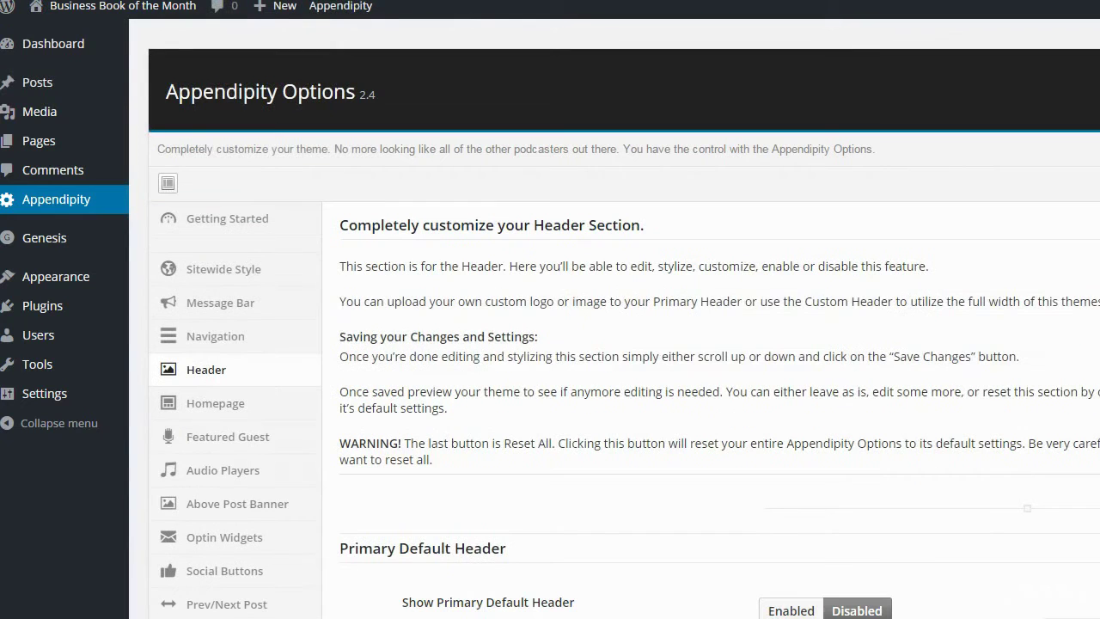
mouse_move(274, 5)
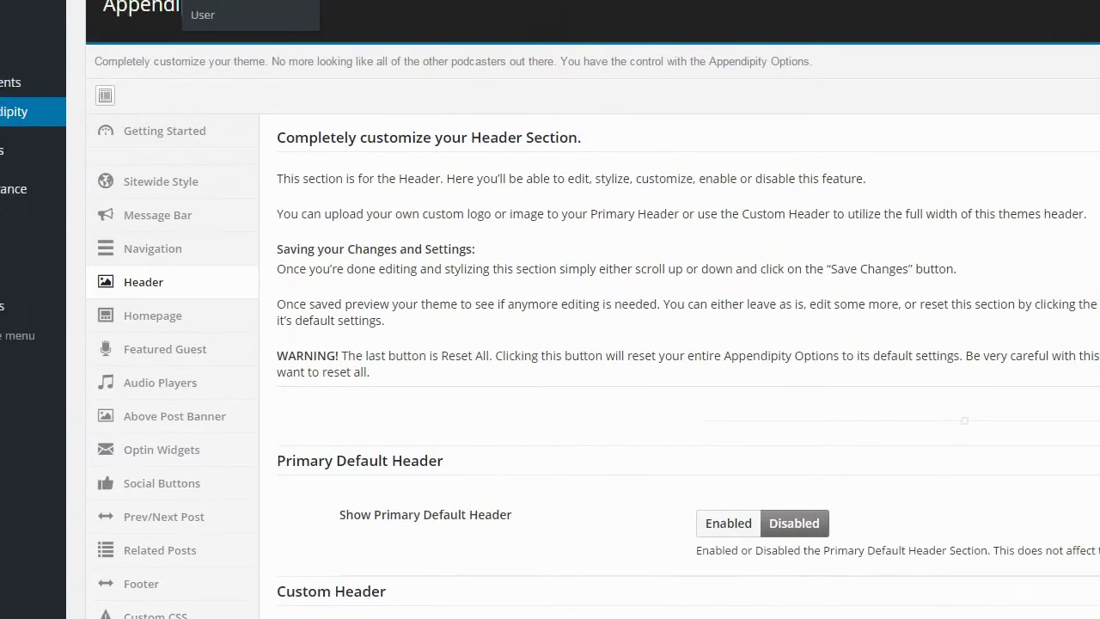
Enable the Custom Header to review its editor, placement, background, font and padding options, and disable it again.
scroll(458, 254, "down", 3)
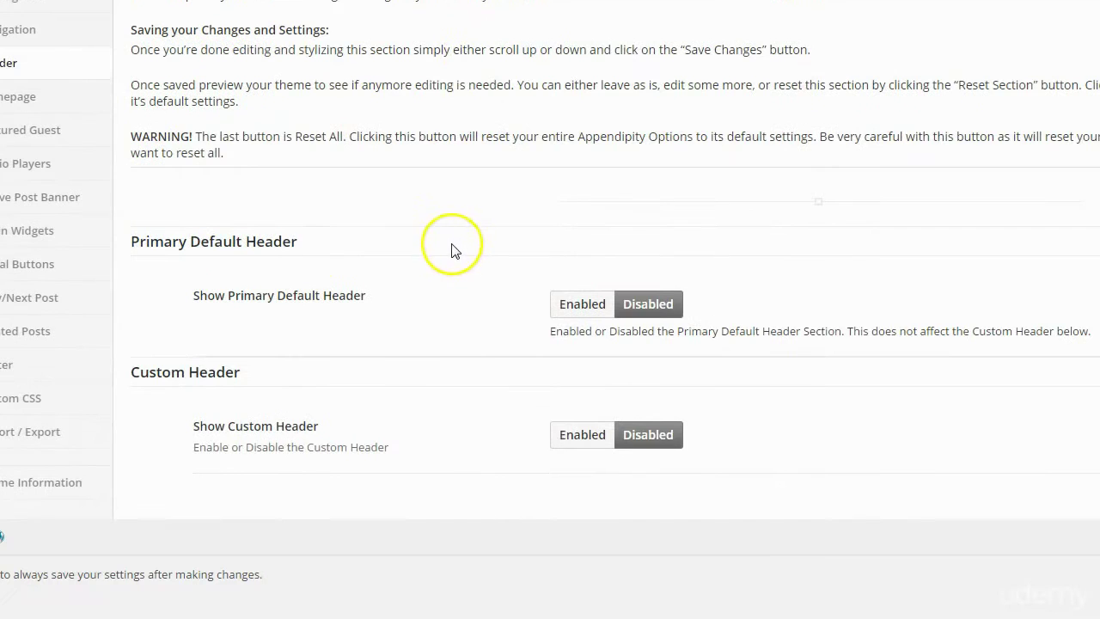
left_click(570, 434)
scroll(577, 482, "down", 4)
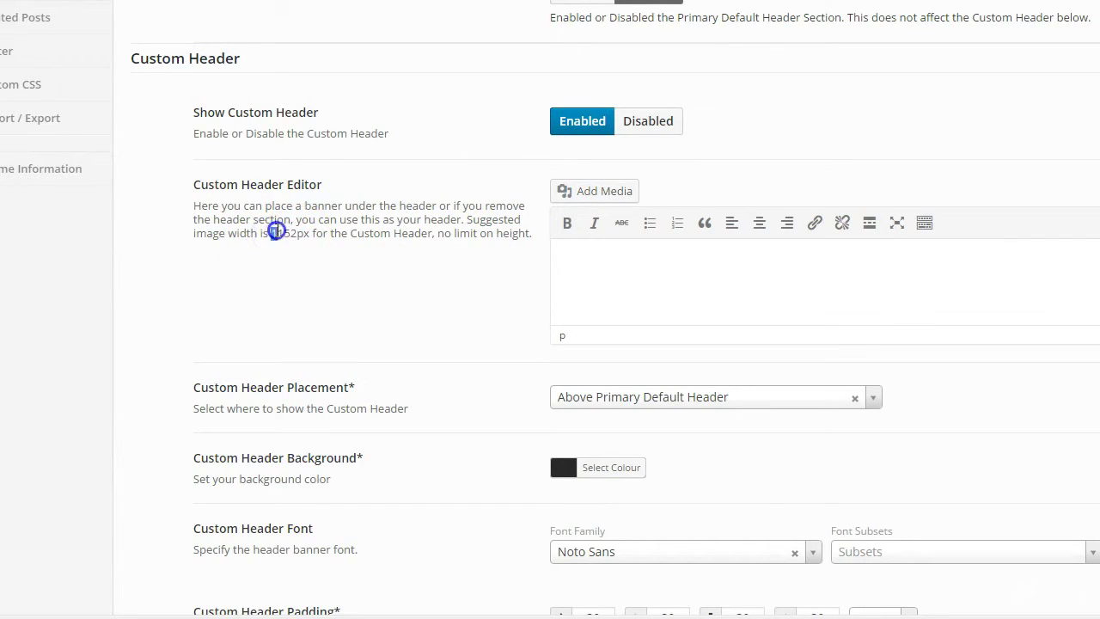
scroll(337, 249, "down", 1)
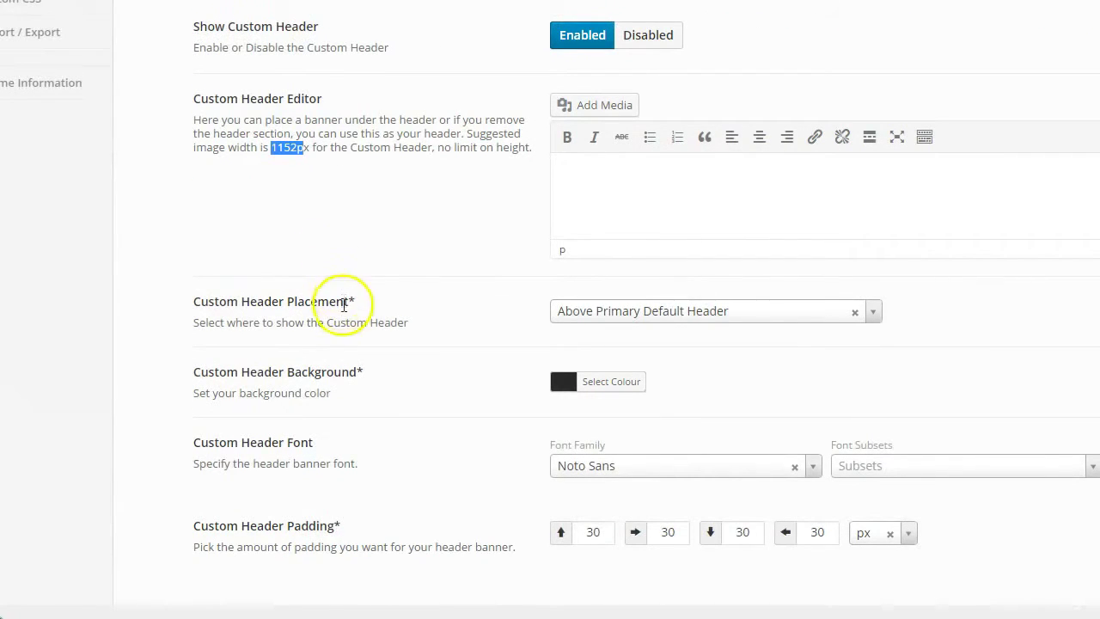
scroll(333, 326, "down", 1)
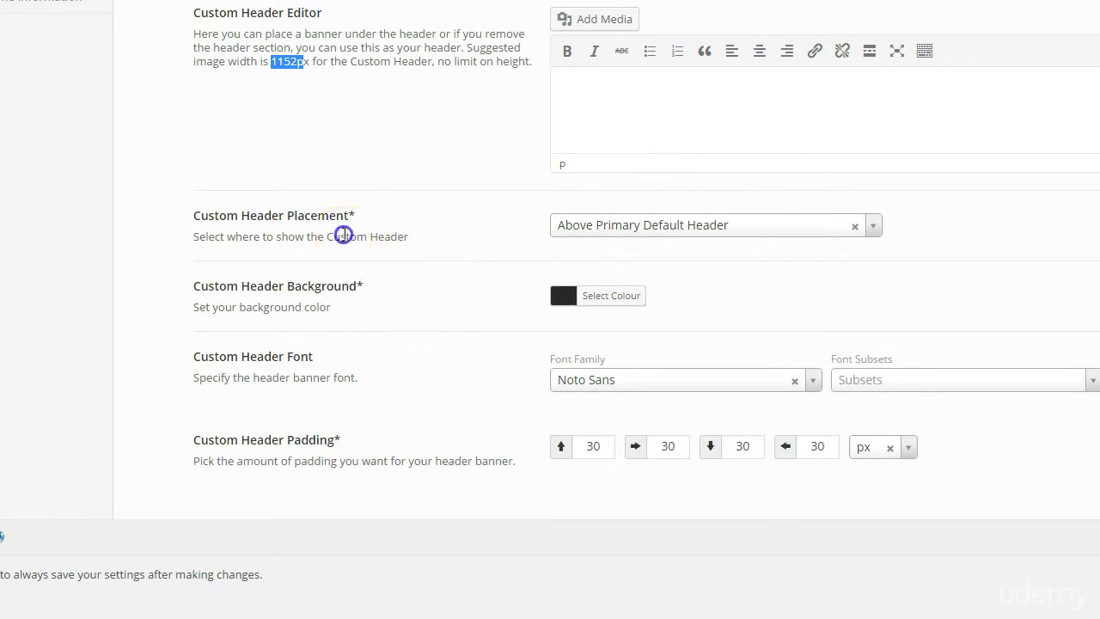
scroll(344, 236, "up", 3)
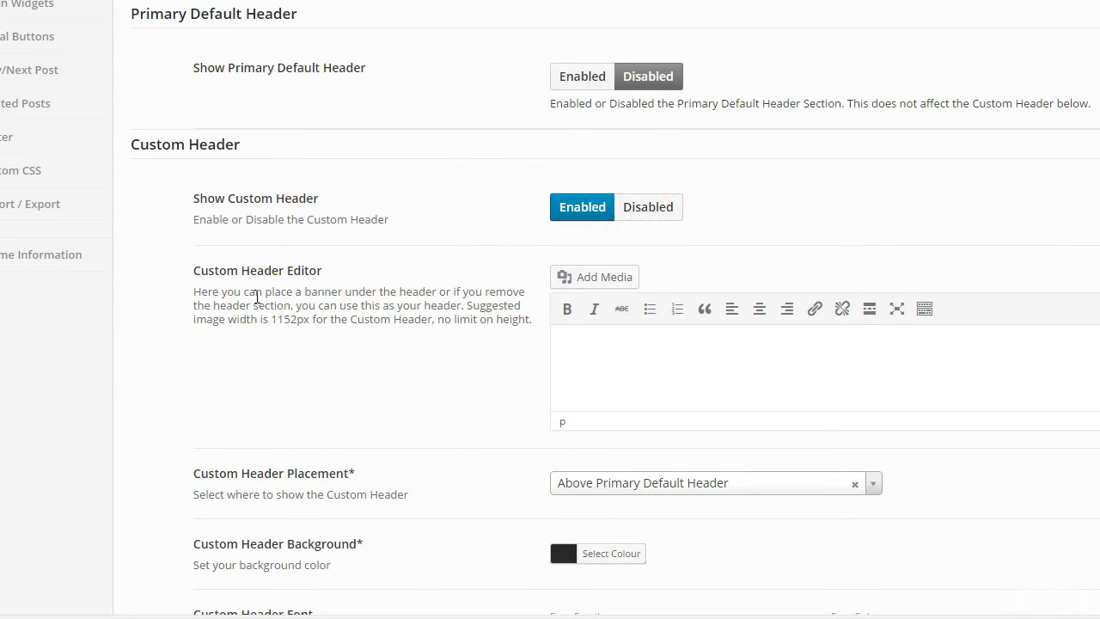
left_click(638, 210)
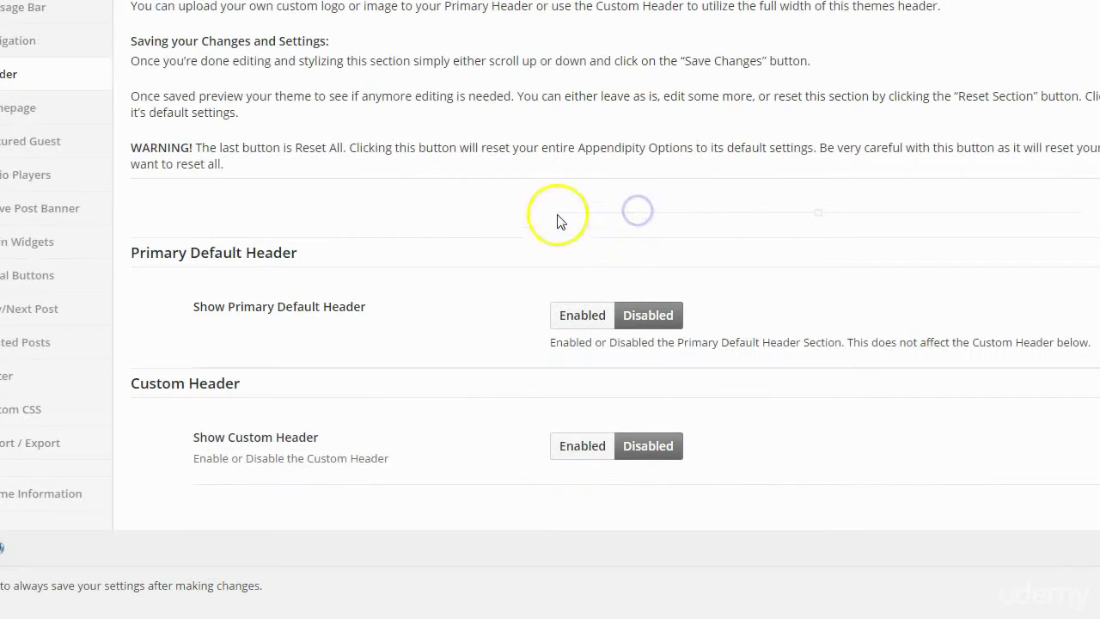
Enable Show Primary Default Header, save the changes and check the header on the site's homepage.
left_click(574, 316)
scroll(479, 324, "down", 2)
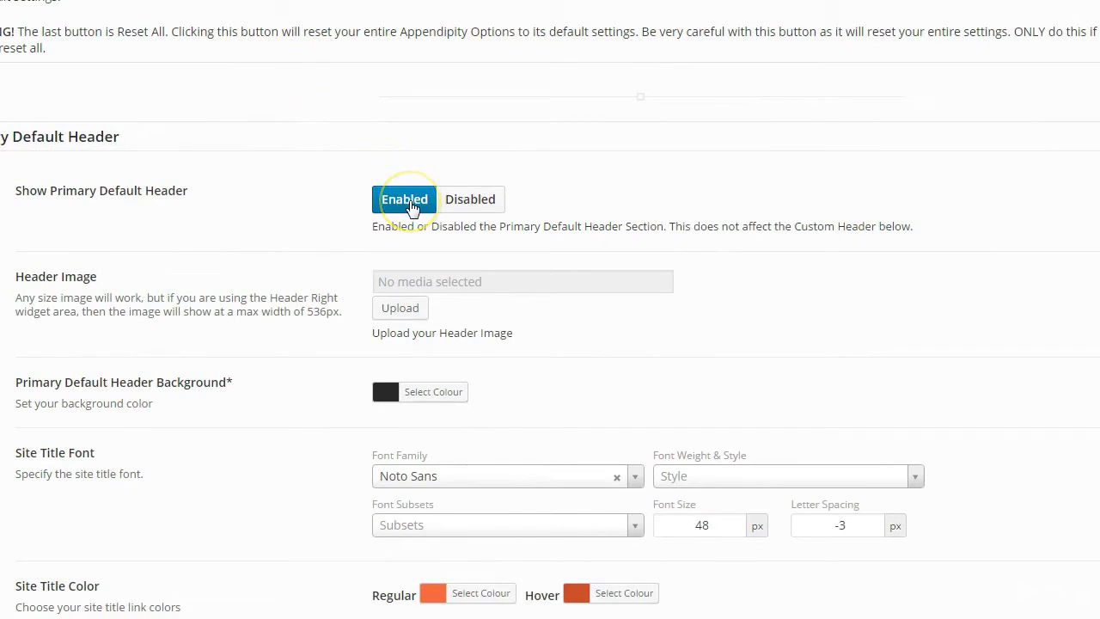
scroll(430, 228, "up", 1)
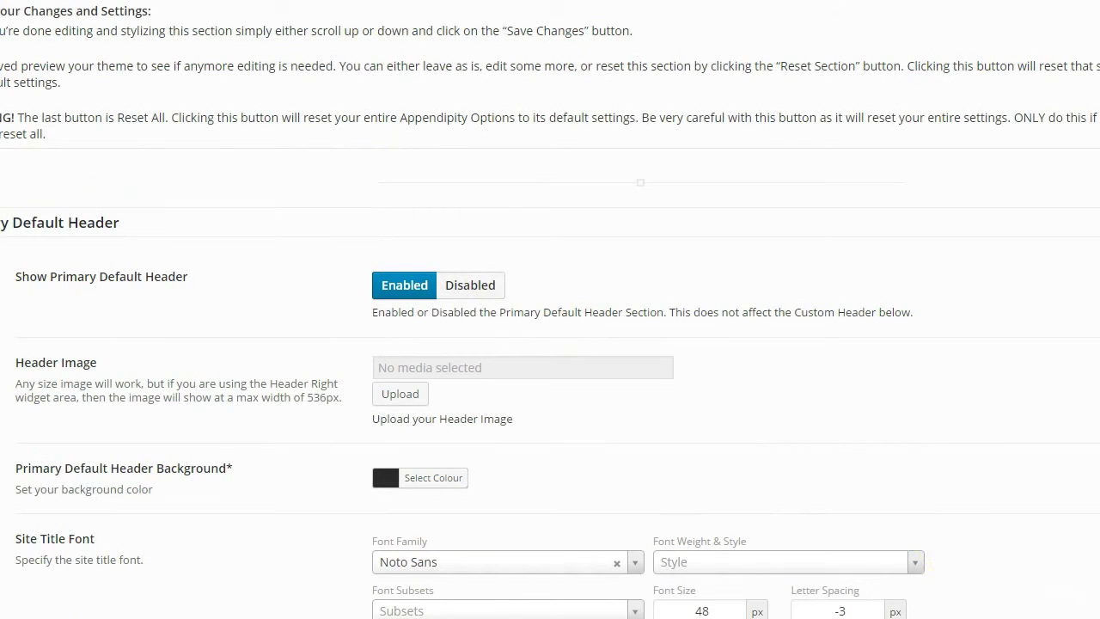
left_click(958, 608)
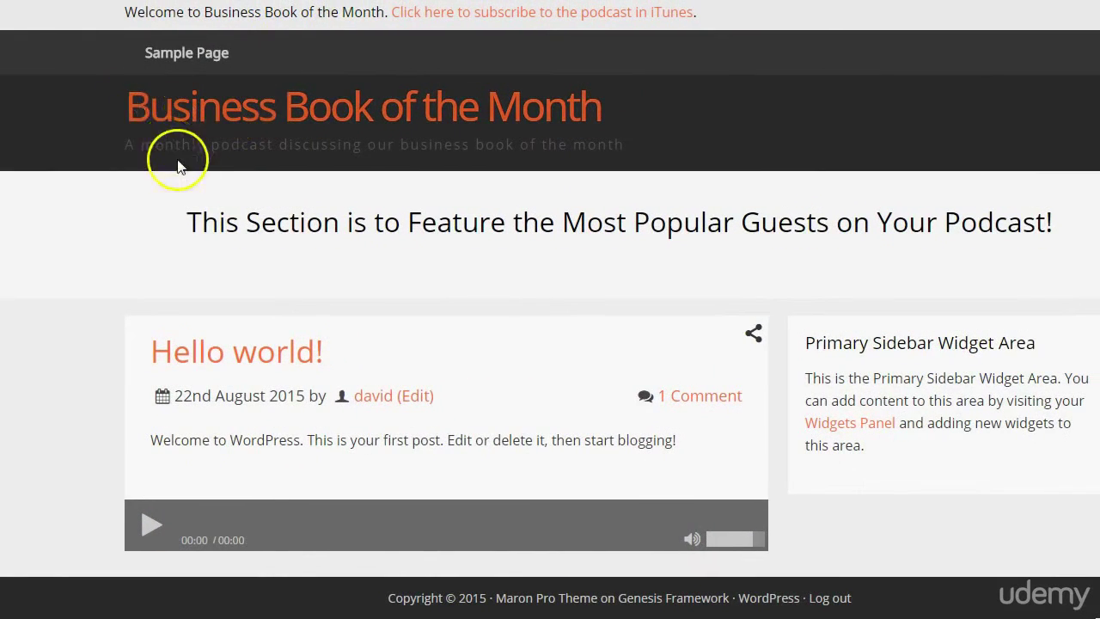
Compare the tagline under the site title on the homepage with the tagline in the Maron Pro demo site's header.
left_click_drag(141, 146, 611, 161)
left_click(538, 138)
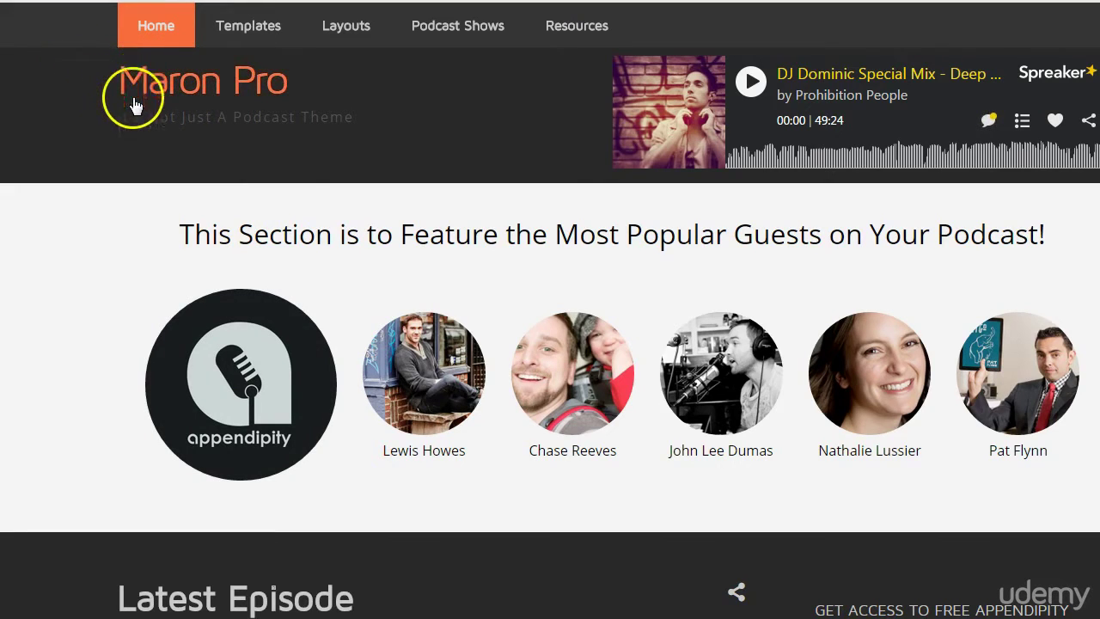
left_click_drag(134, 118, 273, 123)
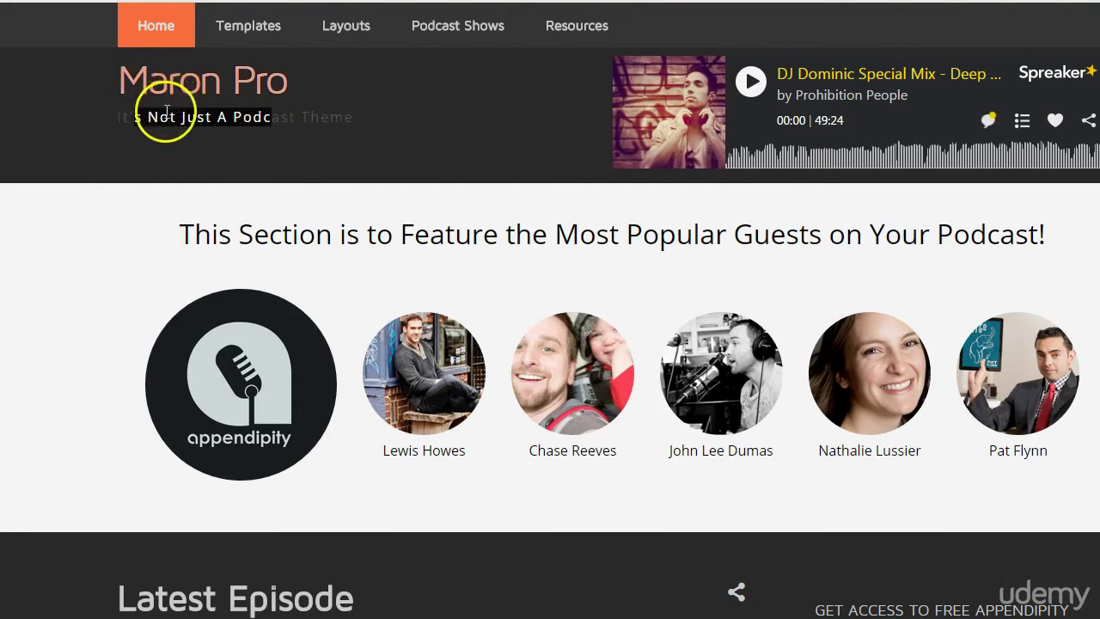
left_click(112, 222)
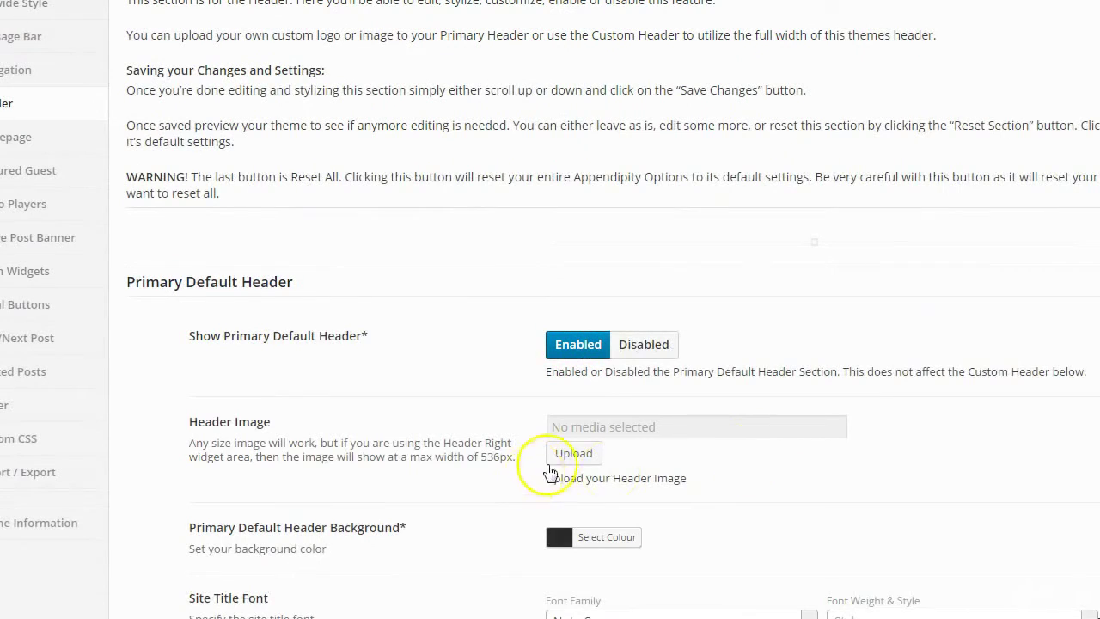
Choose DMR-brand-overlay-lower-third.png from the media library as the Primary Default Header image and save the changes.
left_click(564, 458)
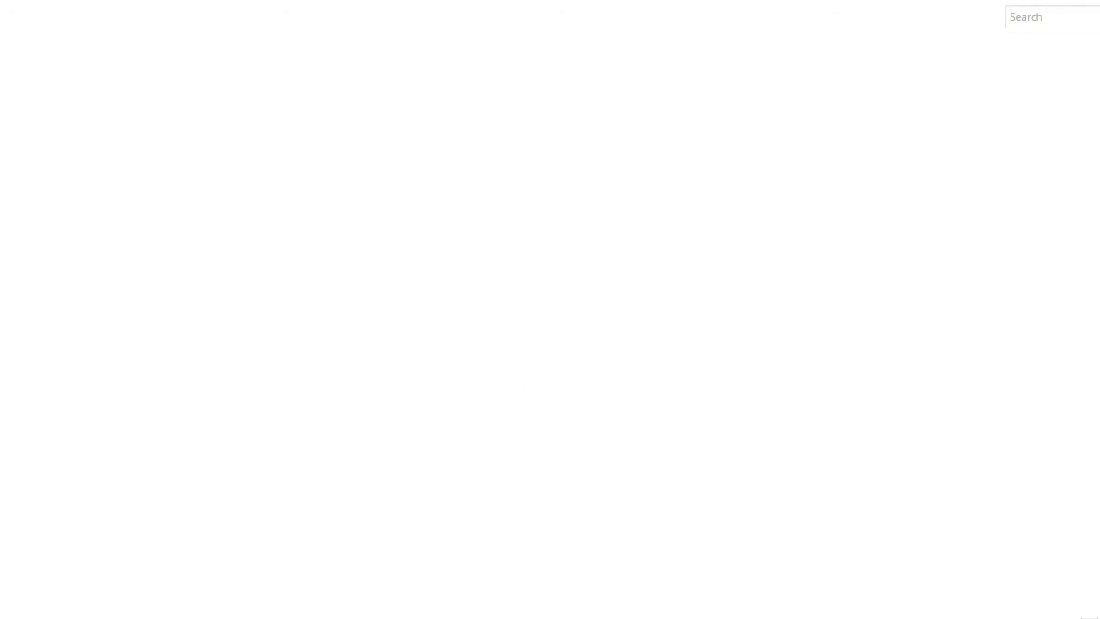
left_click(95, 176)
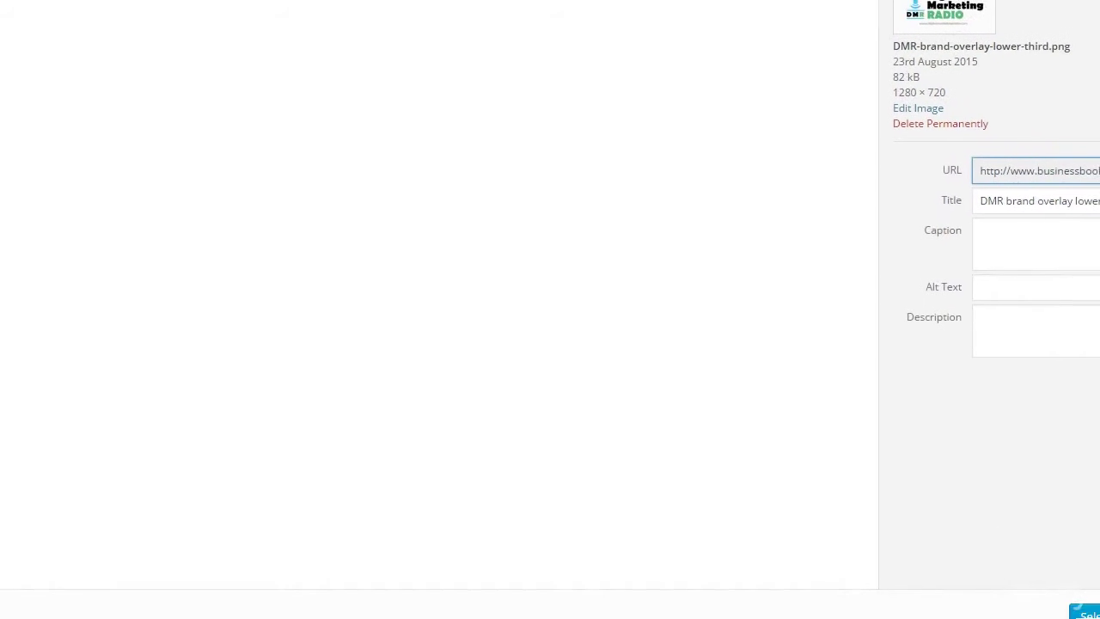
left_click(1080, 596)
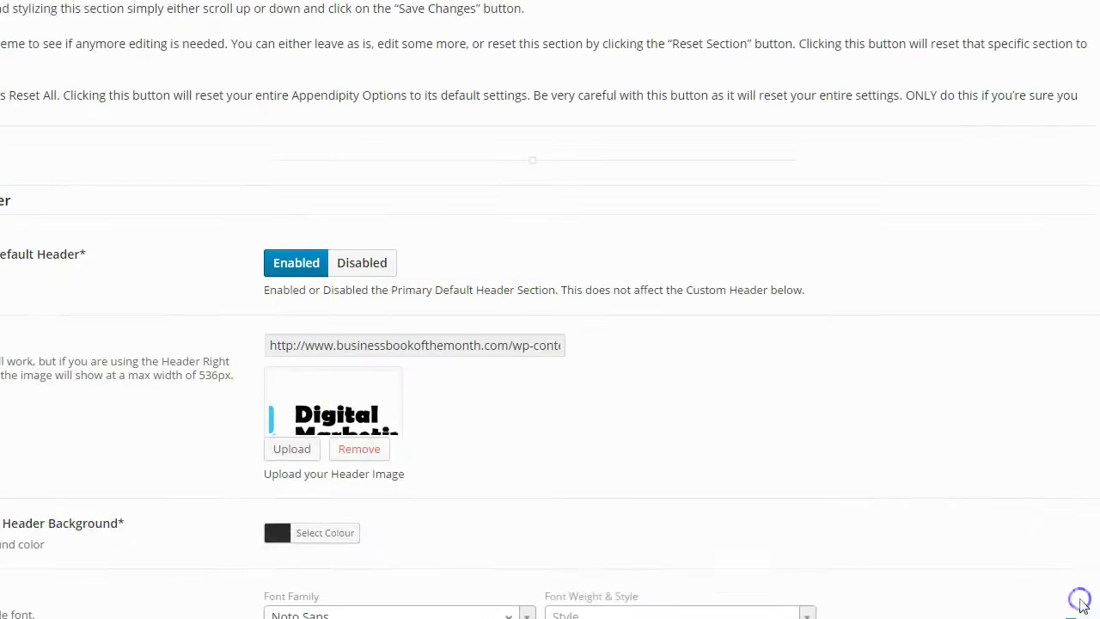
scroll(889, 596, "down", 2)
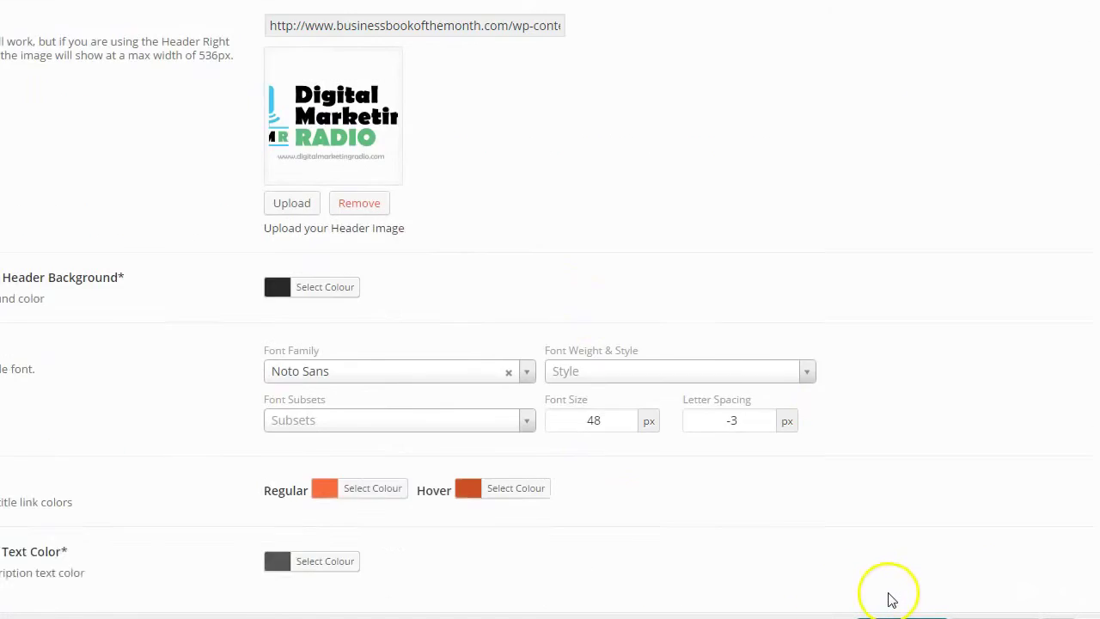
scroll(888, 596, "up", 1)
left_click(903, 608)
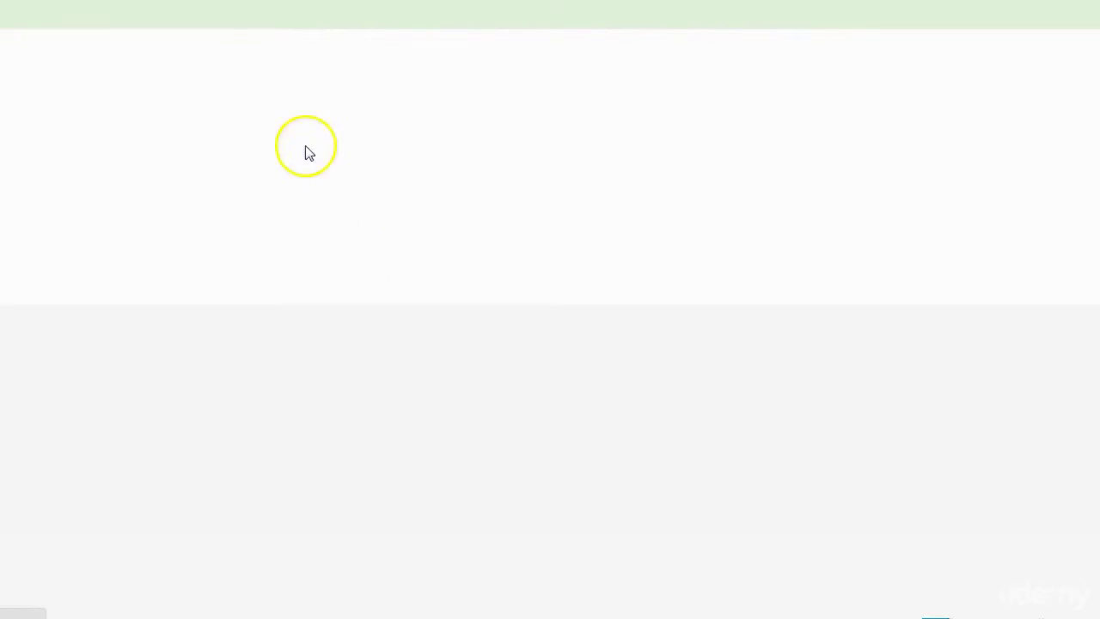
left_click_drag(25, 177, 44, 135)
left_click(34, 152)
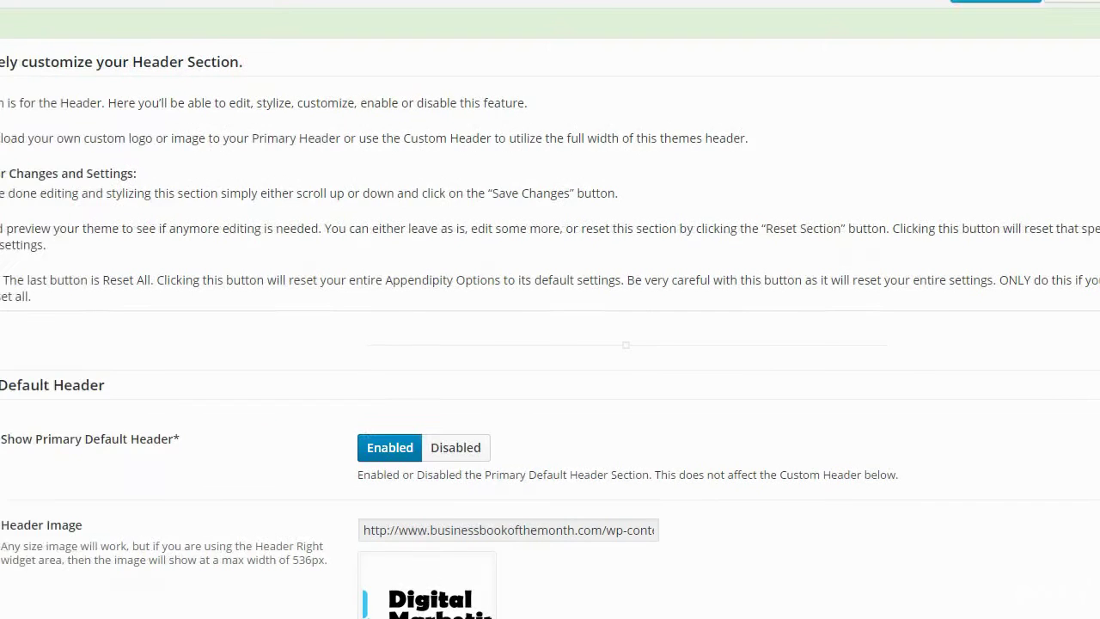
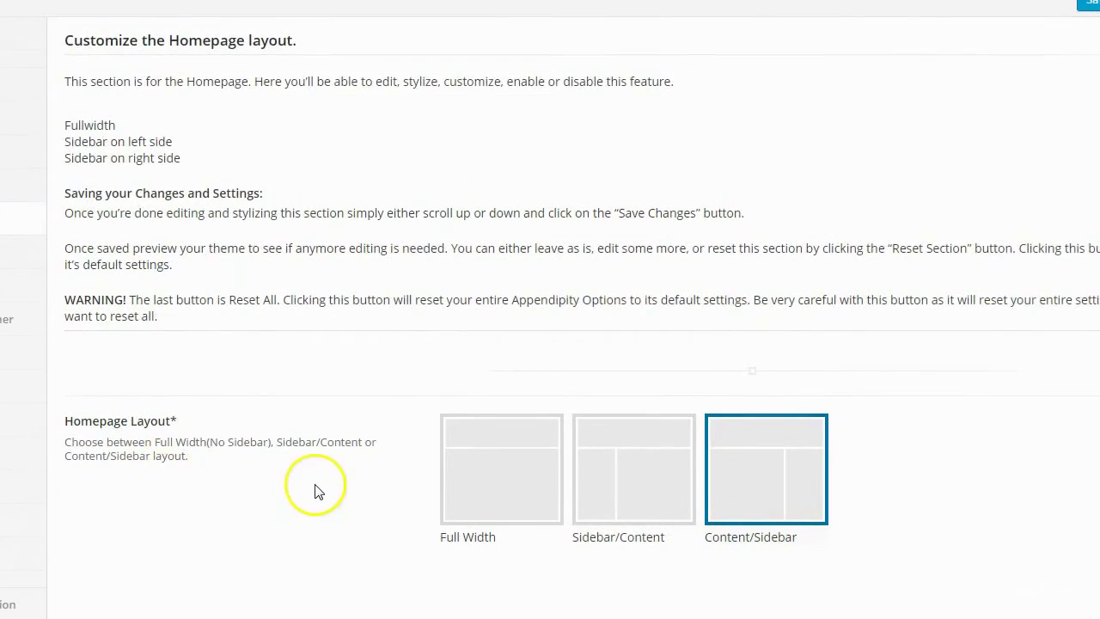
Review the Full Width, Sidebar/Content and Content/Sidebar choices for the Homepage Layout, keeping Content/Sidebar selected.
scroll(314, 491, "down", 2)
scroll(315, 490, "up", 2)
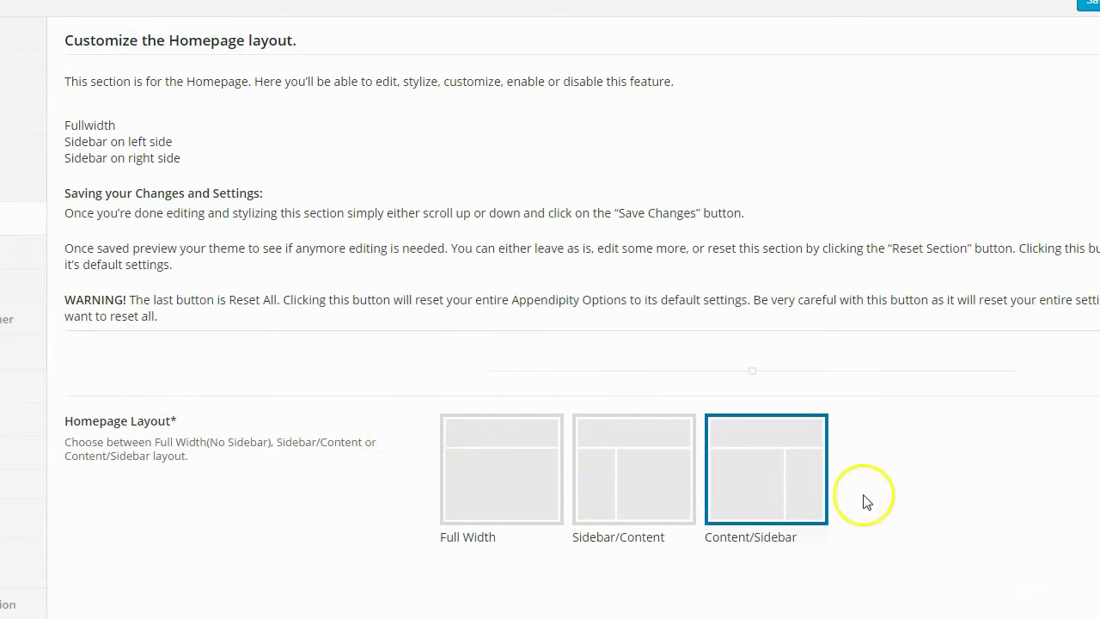
scroll(863, 514, "down", 2)
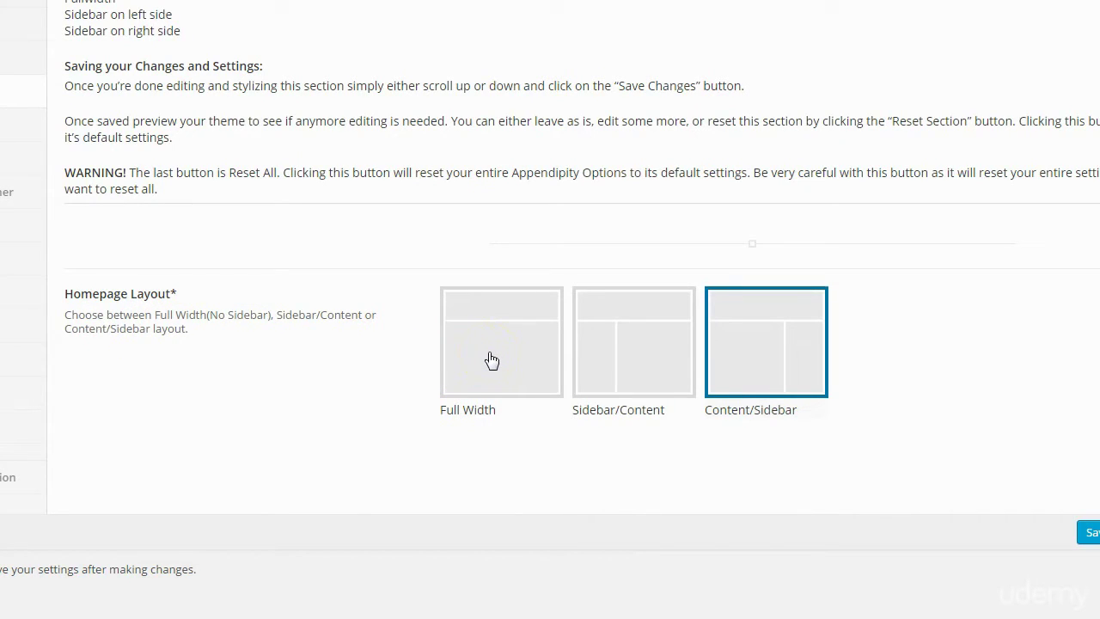
left_click(506, 406)
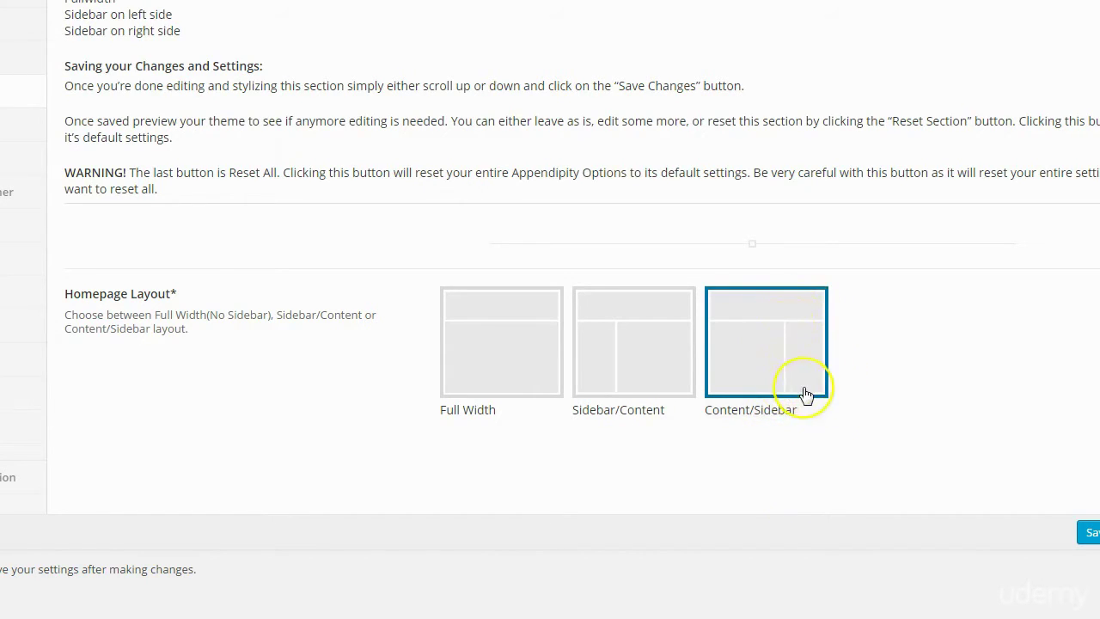
left_click(765, 458)
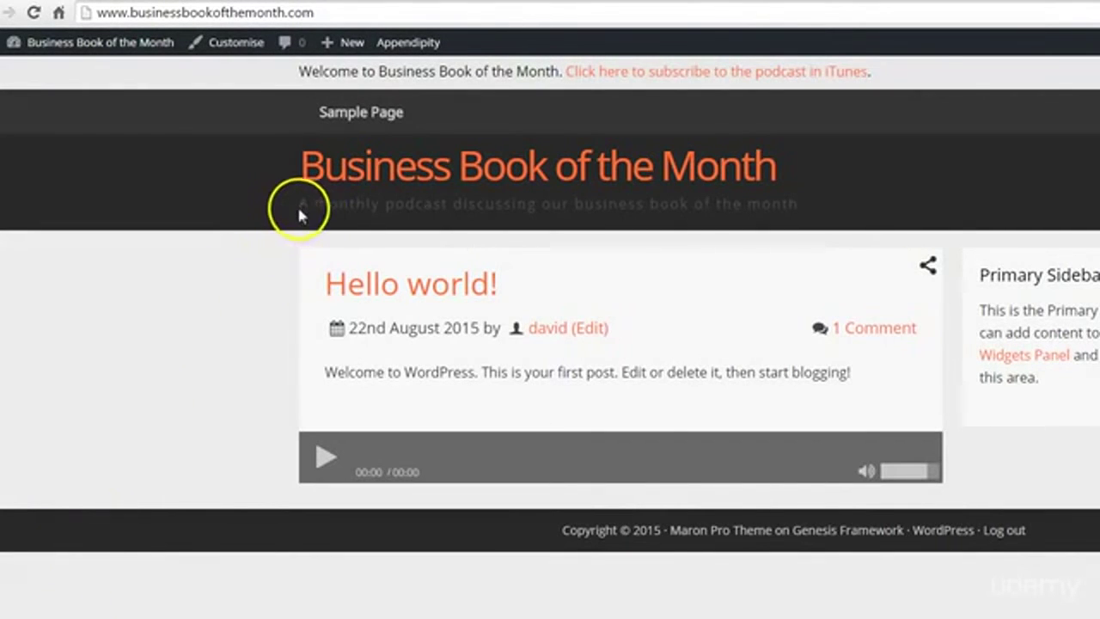
Examine the wording and legibility of the tagline beneath the site title on the homepage by highlighting its text.
left_click_drag(300, 202, 599, 204)
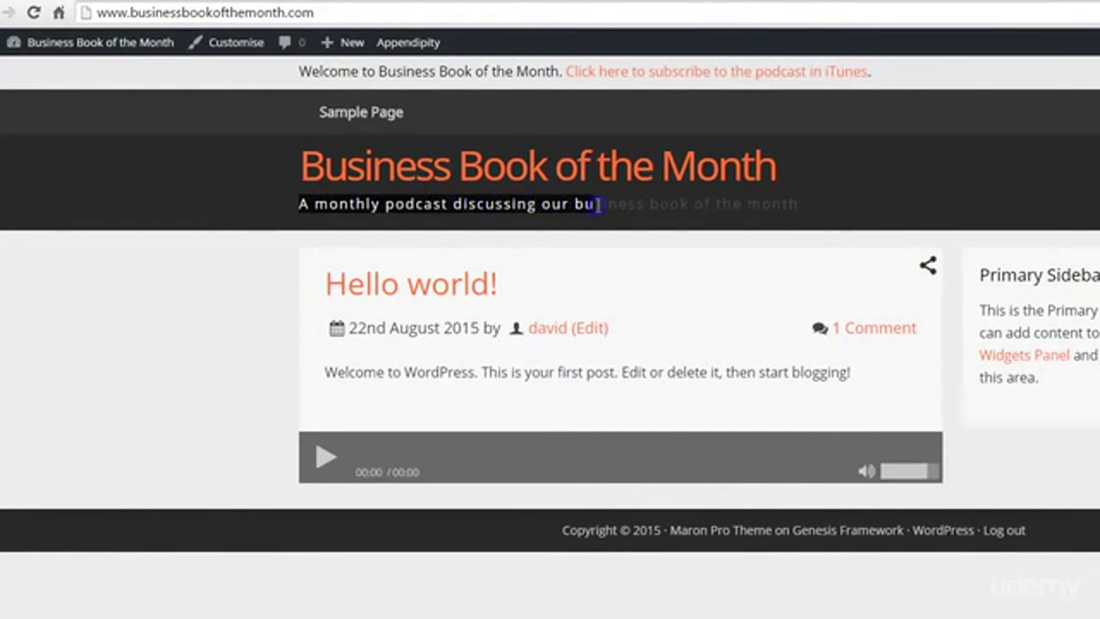
left_click(523, 203)
left_click_drag(773, 203, 472, 209)
left_click(439, 204)
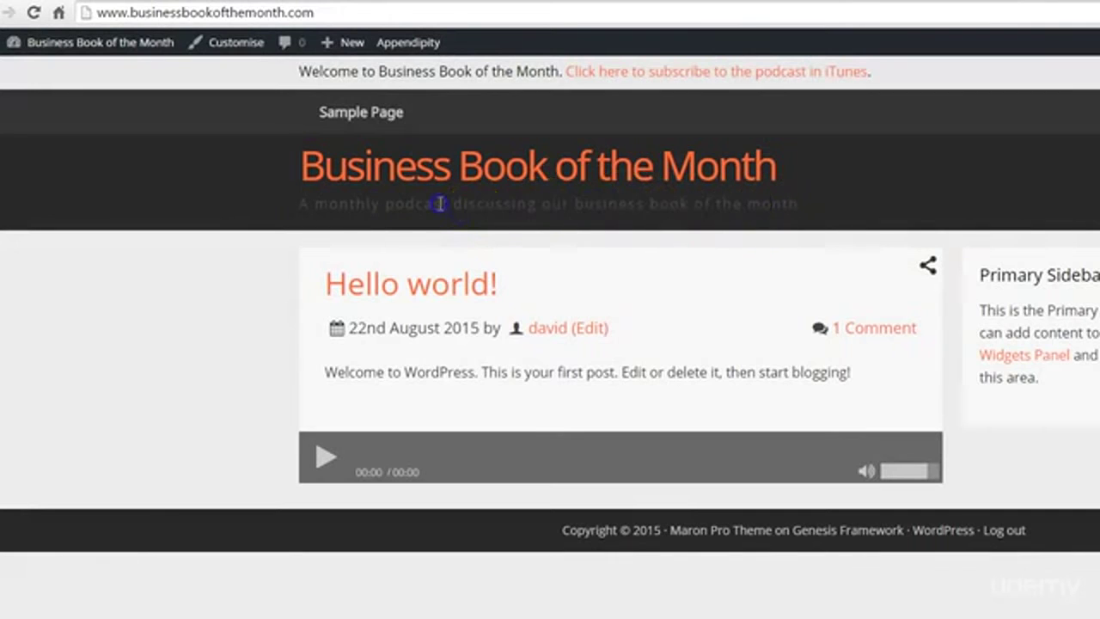
left_click_drag(368, 206, 614, 206)
left_click(717, 208)
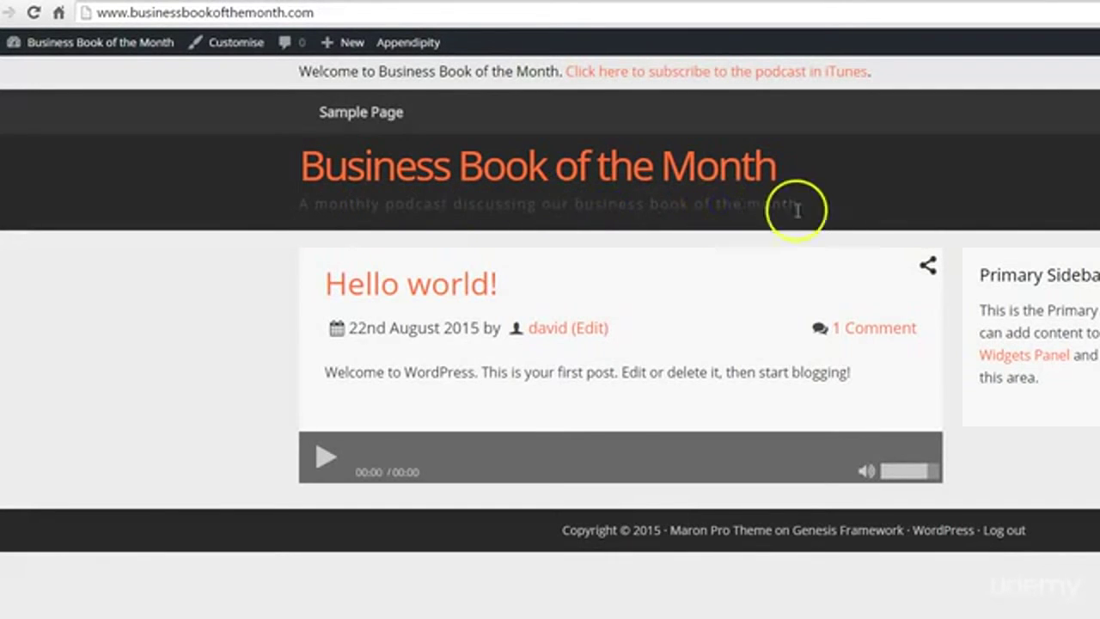
left_click_drag(793, 204, 703, 204)
left_click(526, 204)
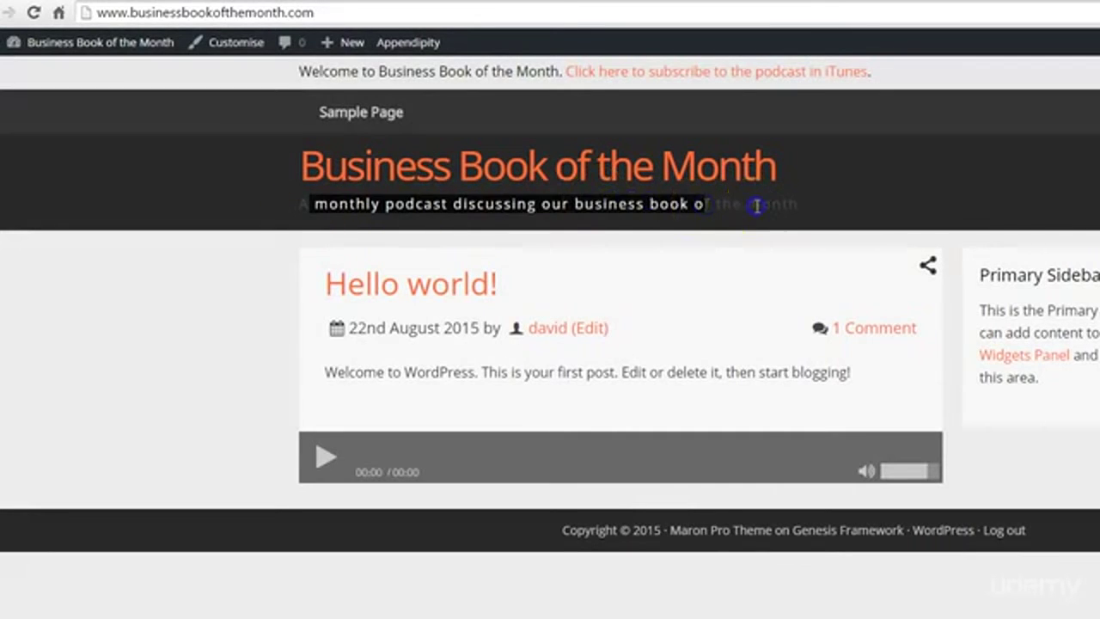
left_click_drag(772, 205, 582, 209)
left_click(313, 201)
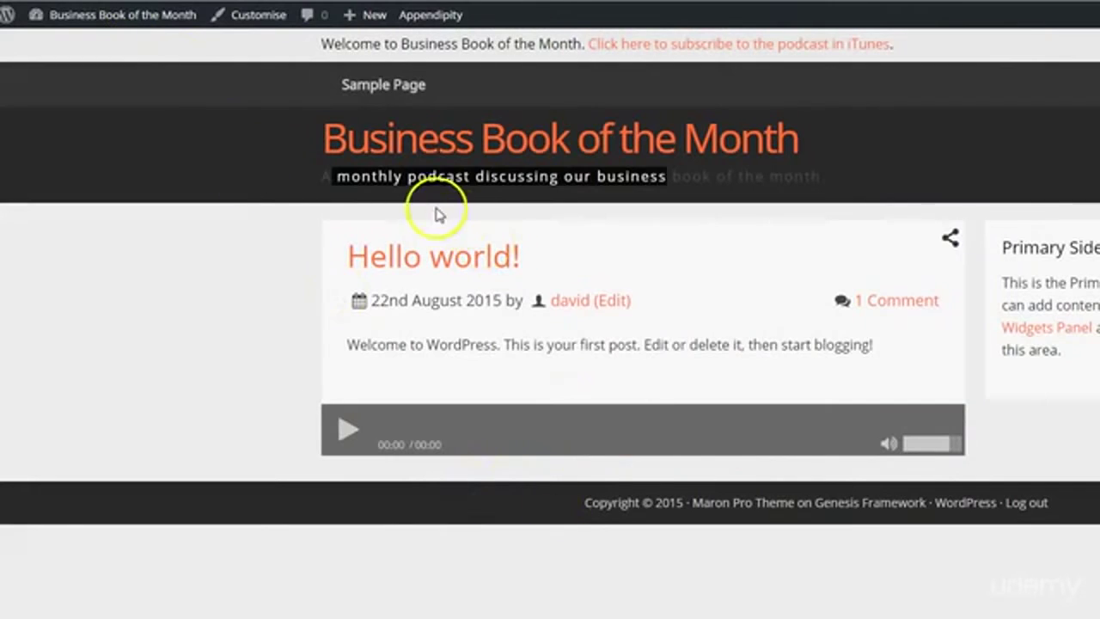
left_click(430, 178)
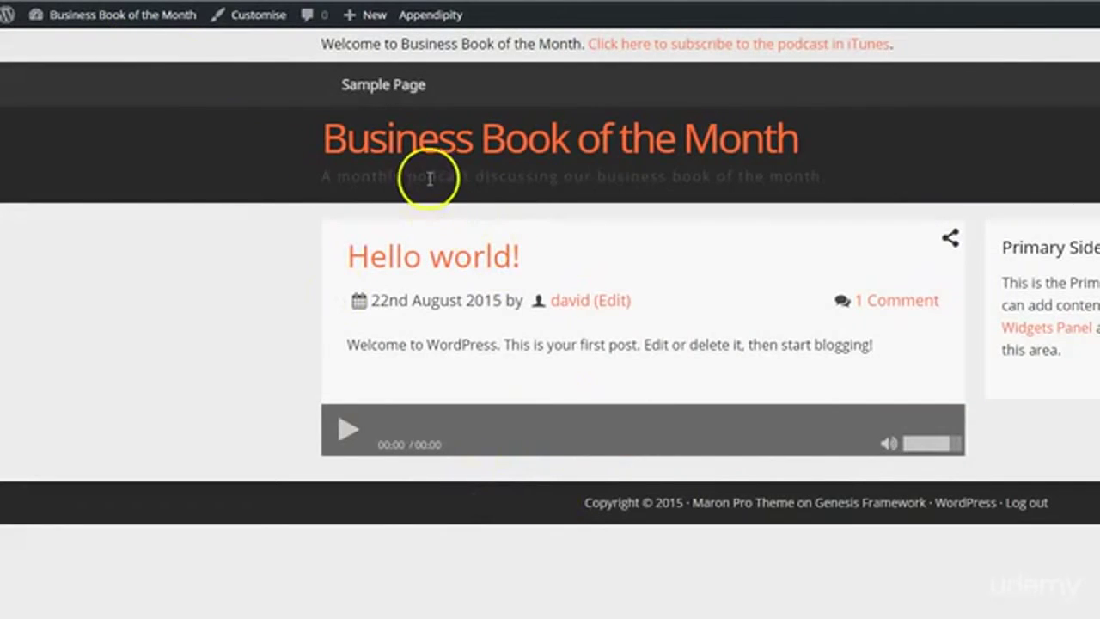
left_click_drag(418, 176, 601, 176)
left_click(659, 176)
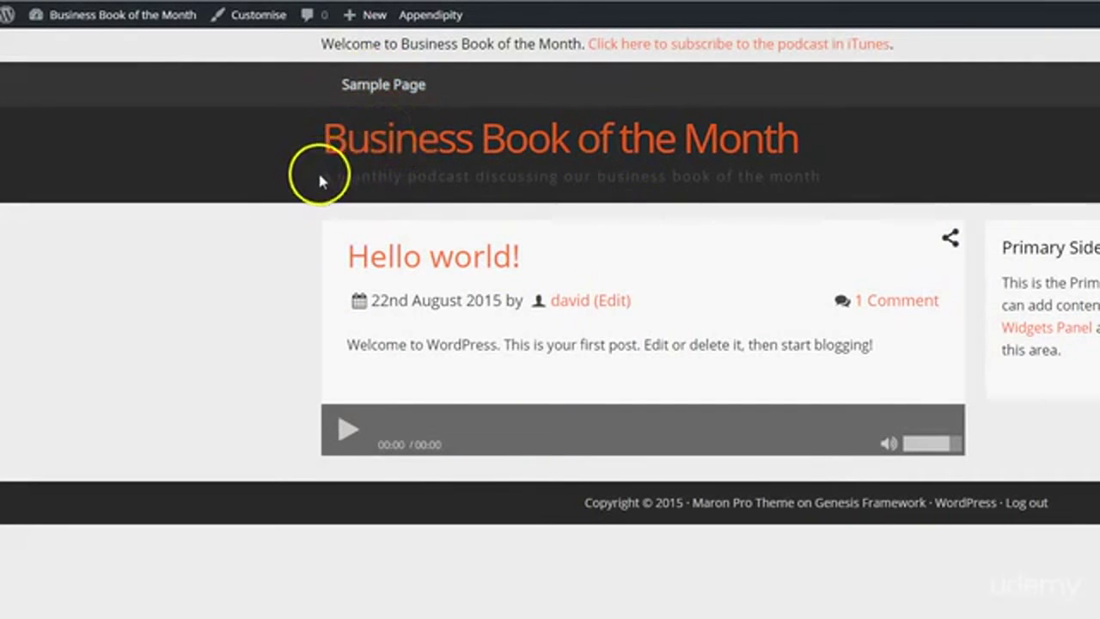
left_click_drag(319, 178, 541, 177)
left_click(492, 182)
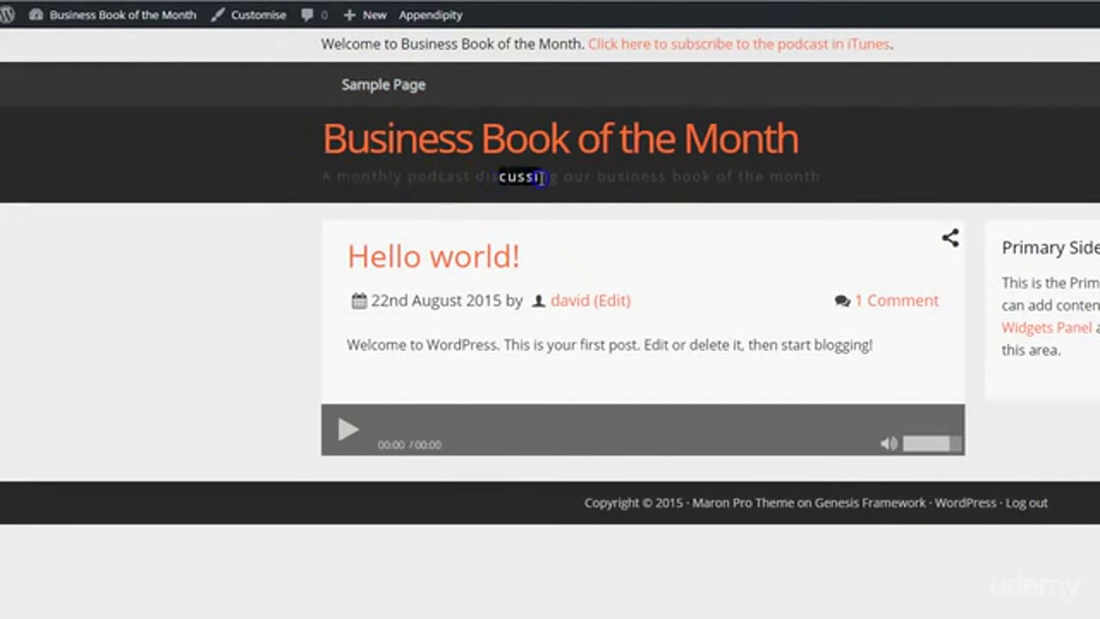
left_click_drag(348, 176, 931, 172)
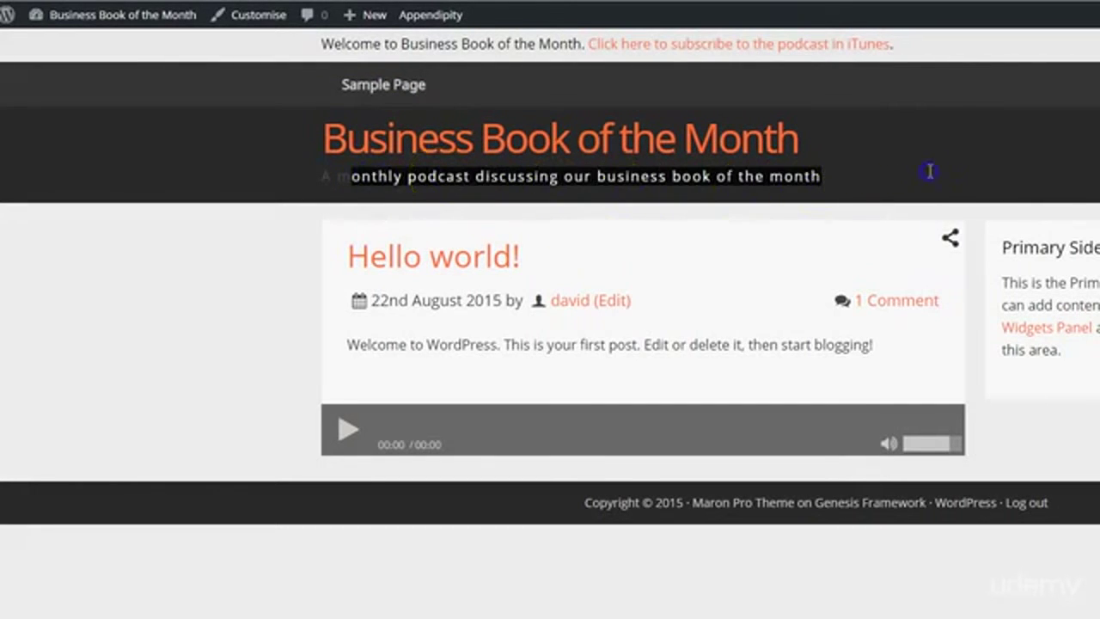
left_click(977, 164)
left_click(385, 172)
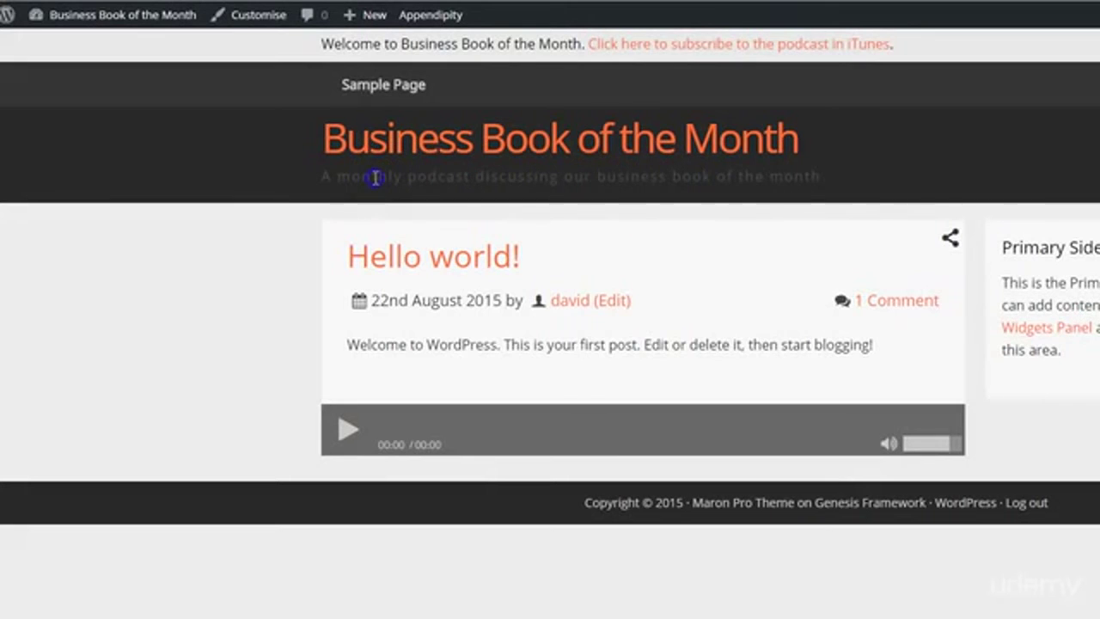
triple_click(376, 176)
left_click(446, 174)
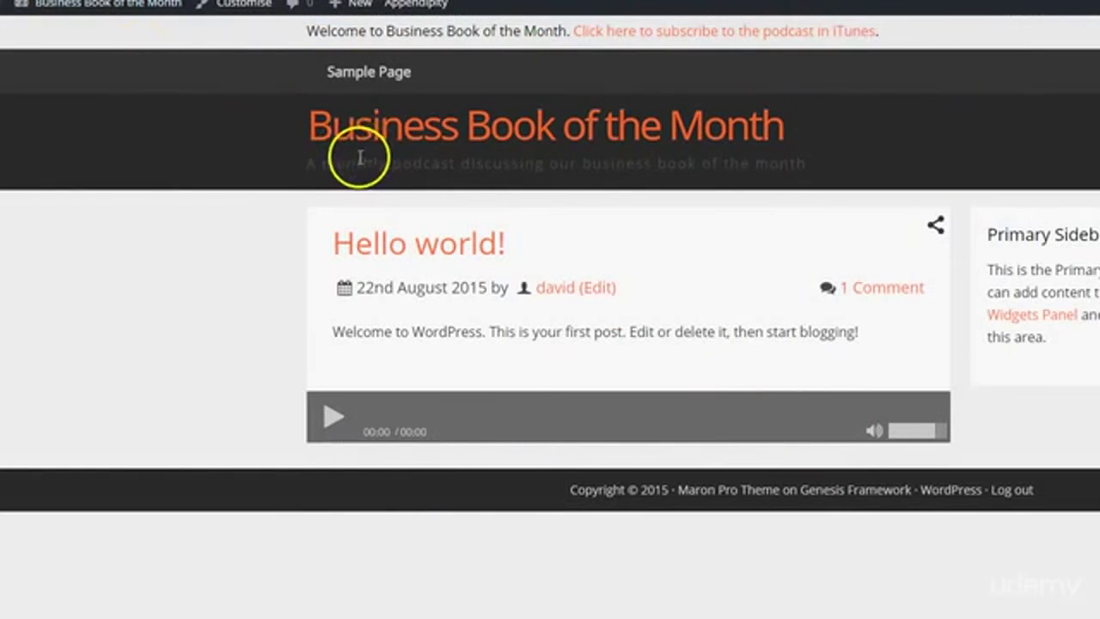
left_click_drag(346, 163, 653, 162)
left_click(710, 164)
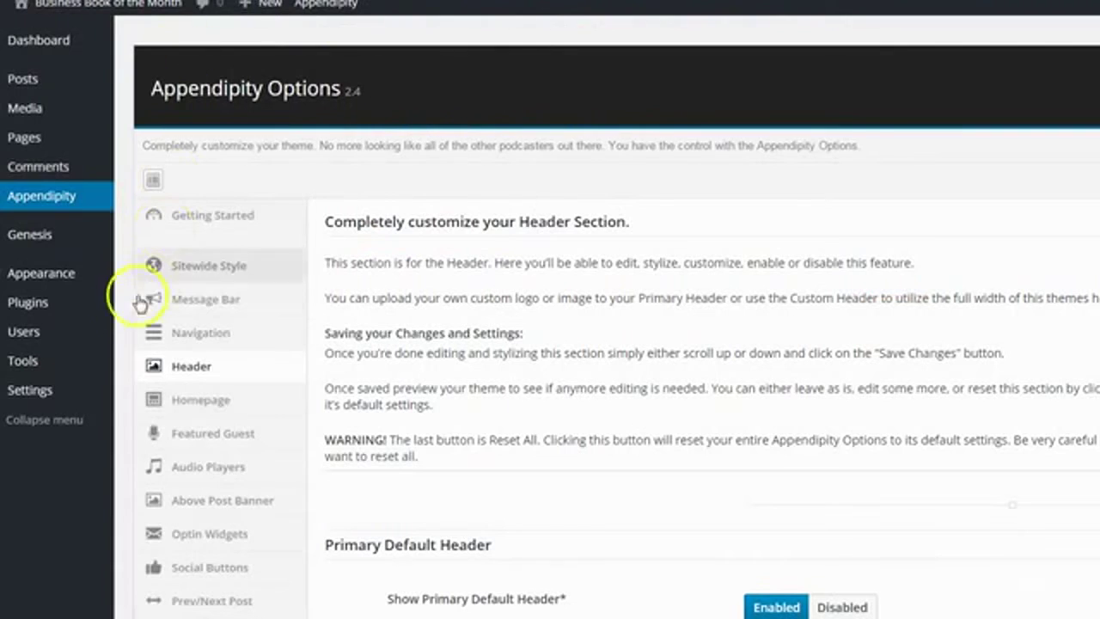
In the General Settings, set the Tagline to "A monthly podcast discussing the best business books - with" plus the hosts' names, and save.
mouse_move(10, 386)
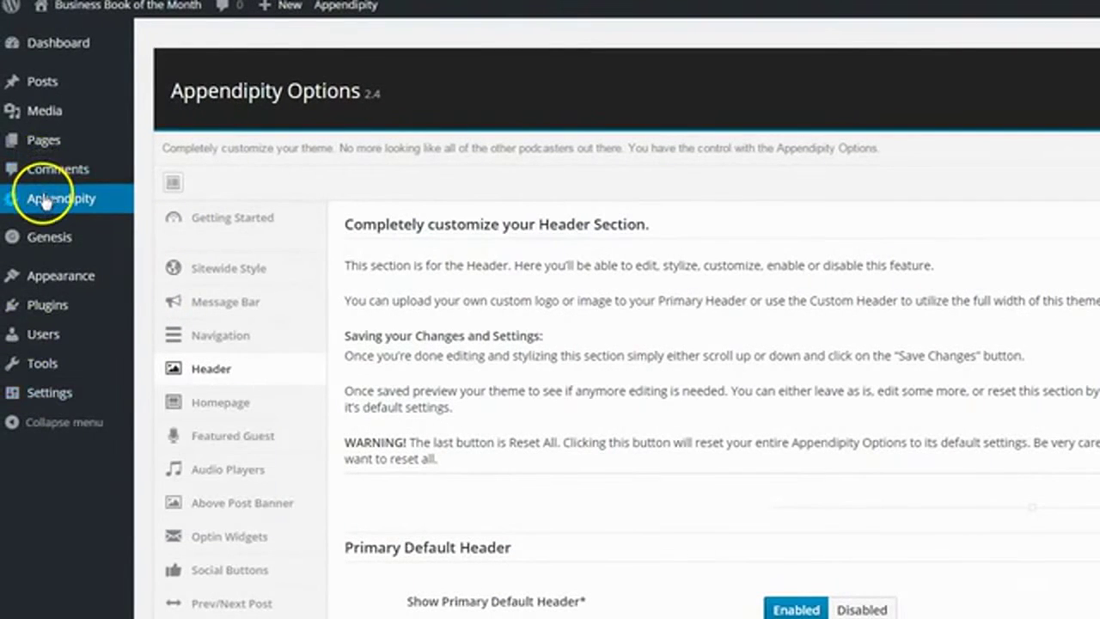
mouse_move(49, 388)
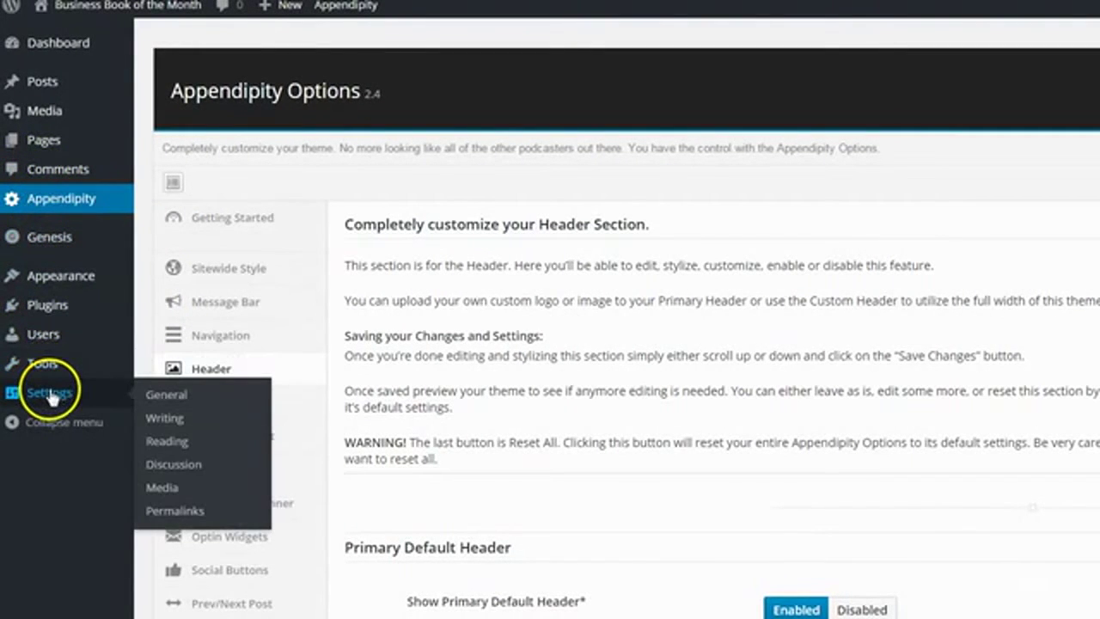
left_click(169, 397)
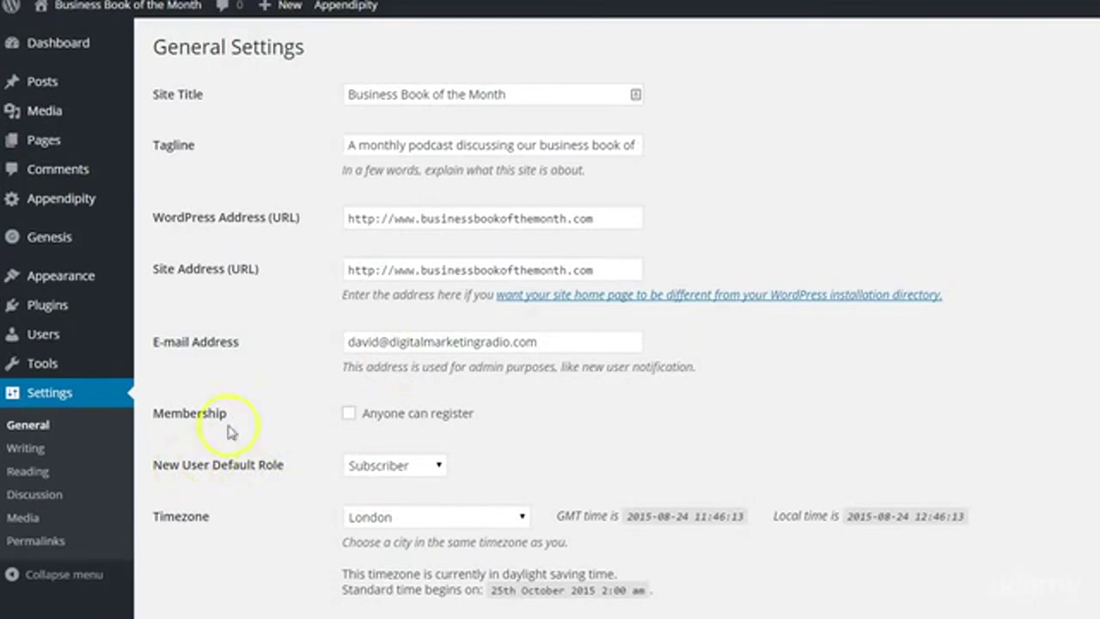
left_click(496, 144)
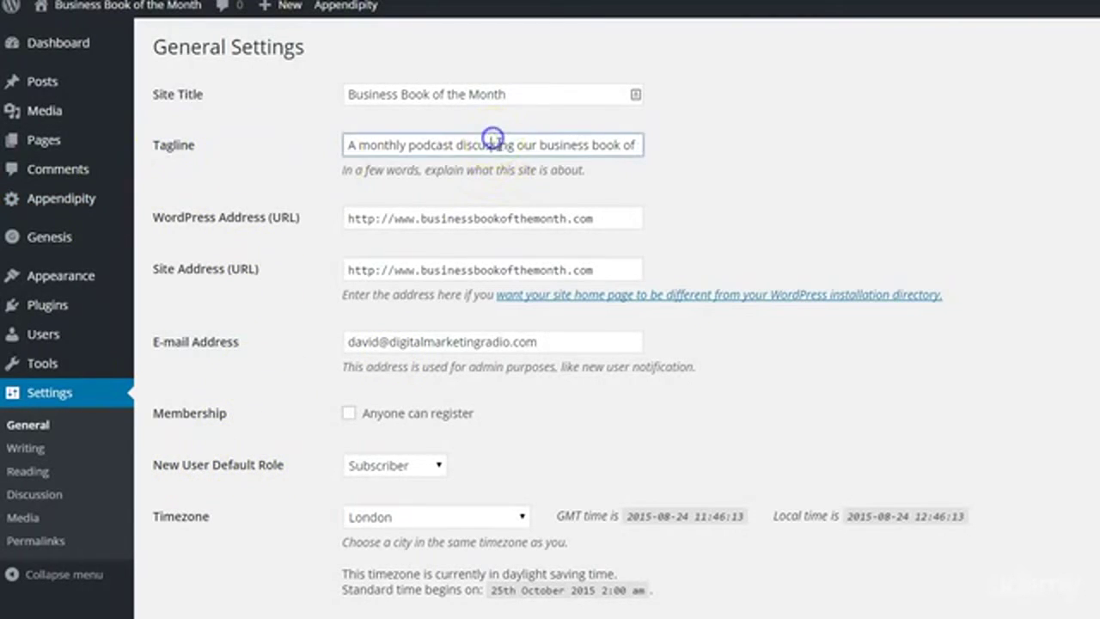
key("ctrl+a")
key("End")
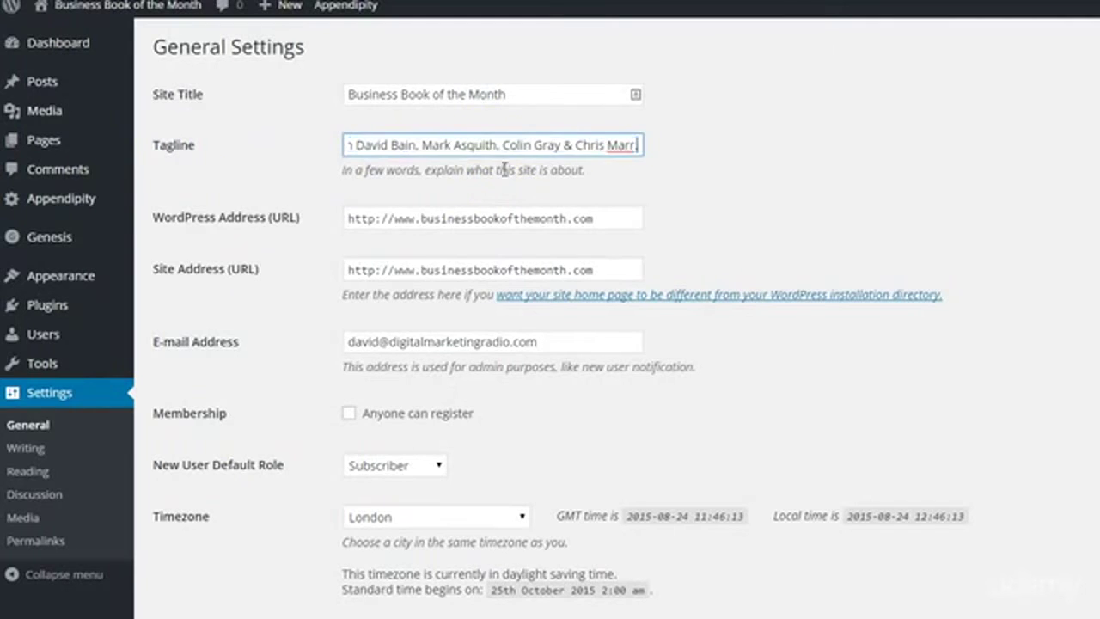
scroll(609, 559, "down", 4)
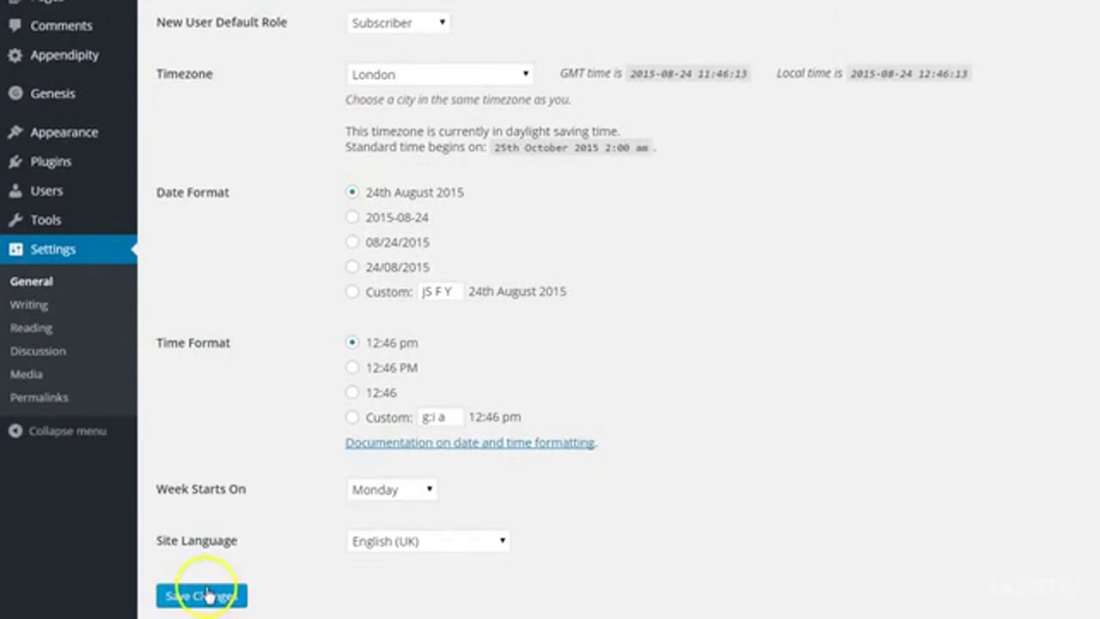
left_click(206, 593)
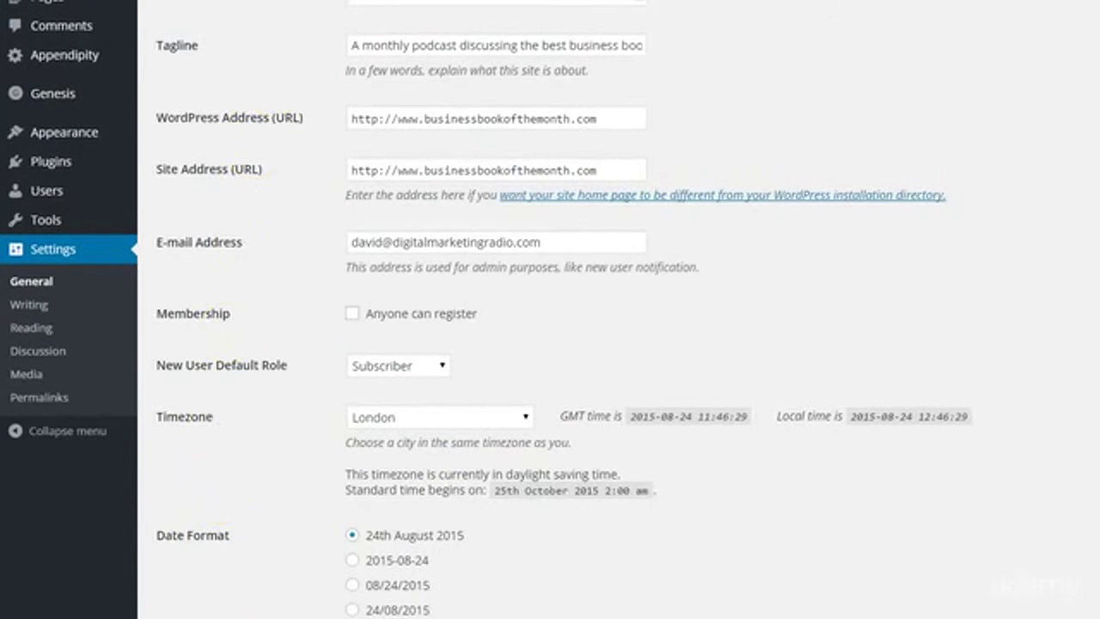
View the site's homepage and check the revised tagline in the header.
left_click(216, 8)
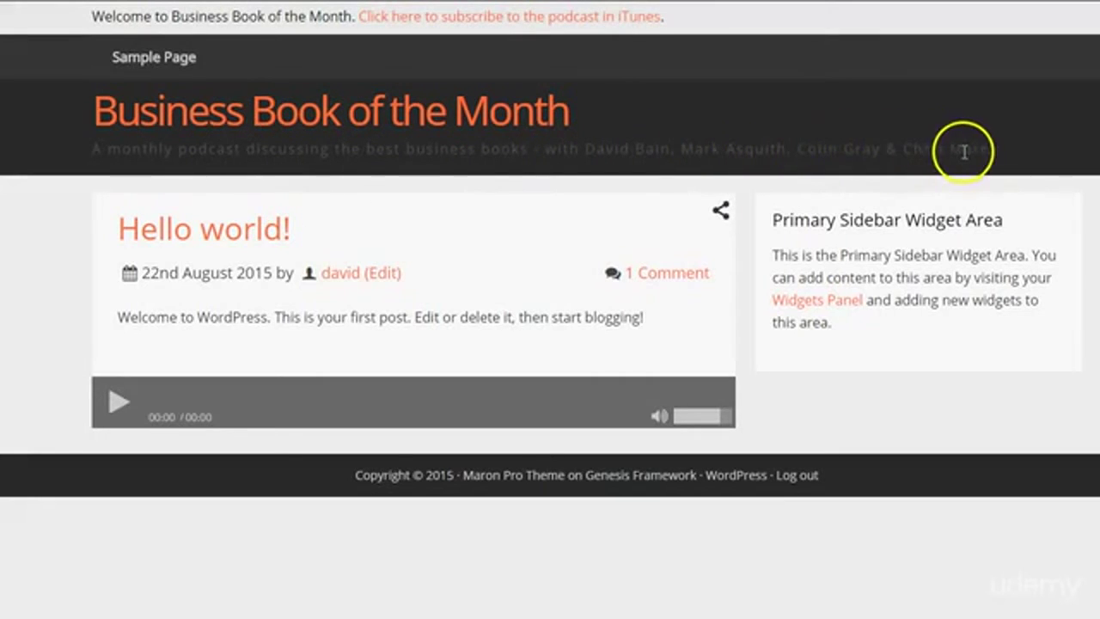
left_click_drag(959, 148, 852, 156)
left_click(640, 147)
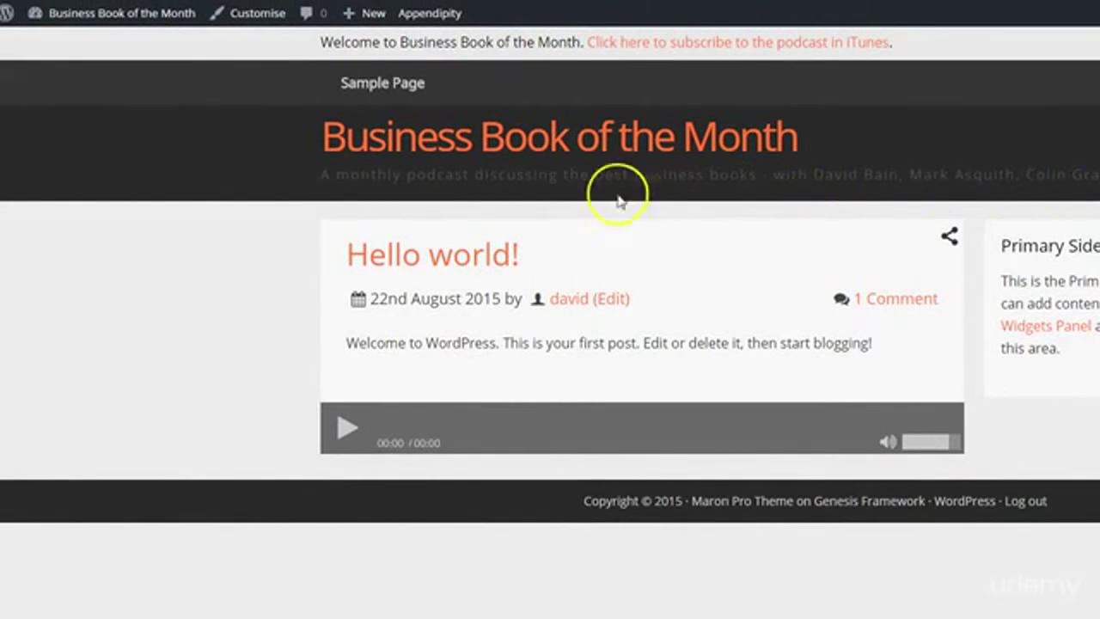
Open the Header section of the Appendipity options and locate the Site Description Text Color setting under Primary Default Header.
left_click(590, 177)
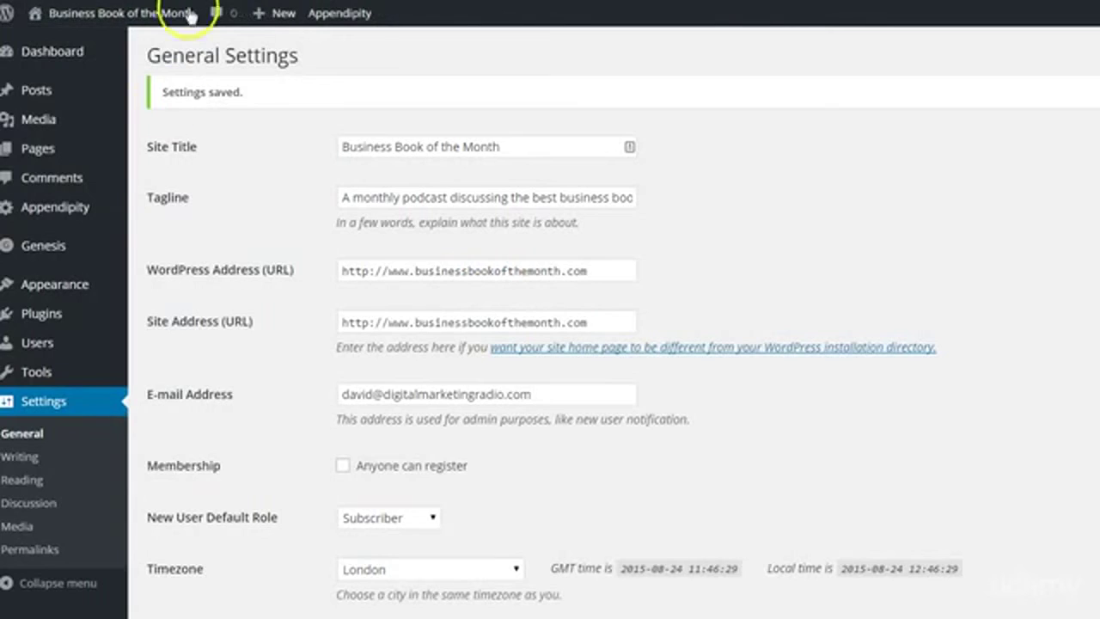
left_click(54, 284)
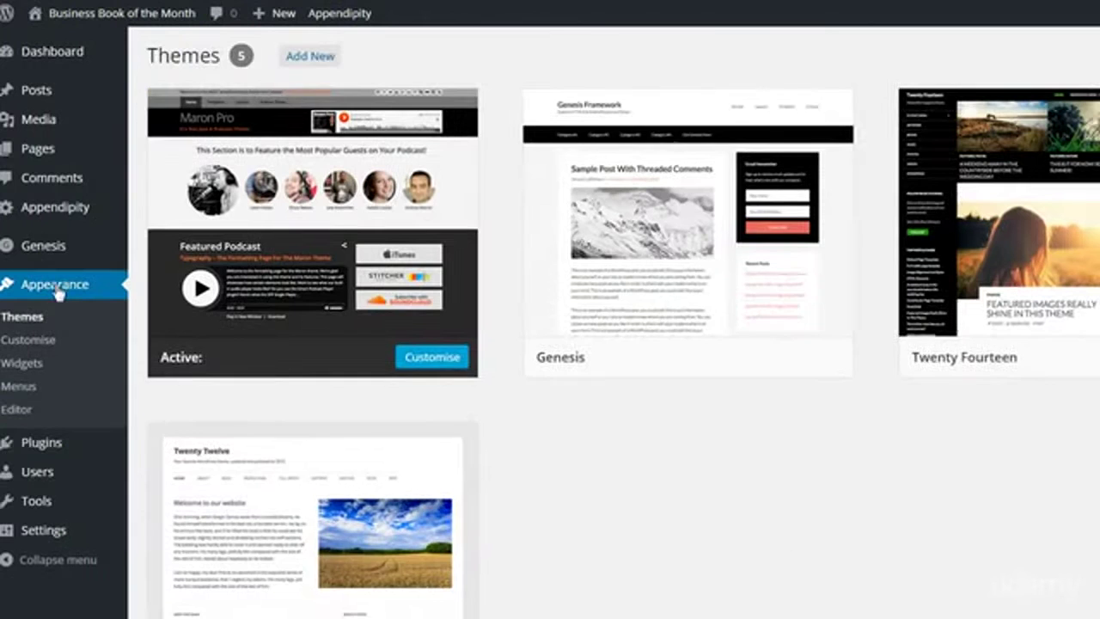
left_click(60, 206)
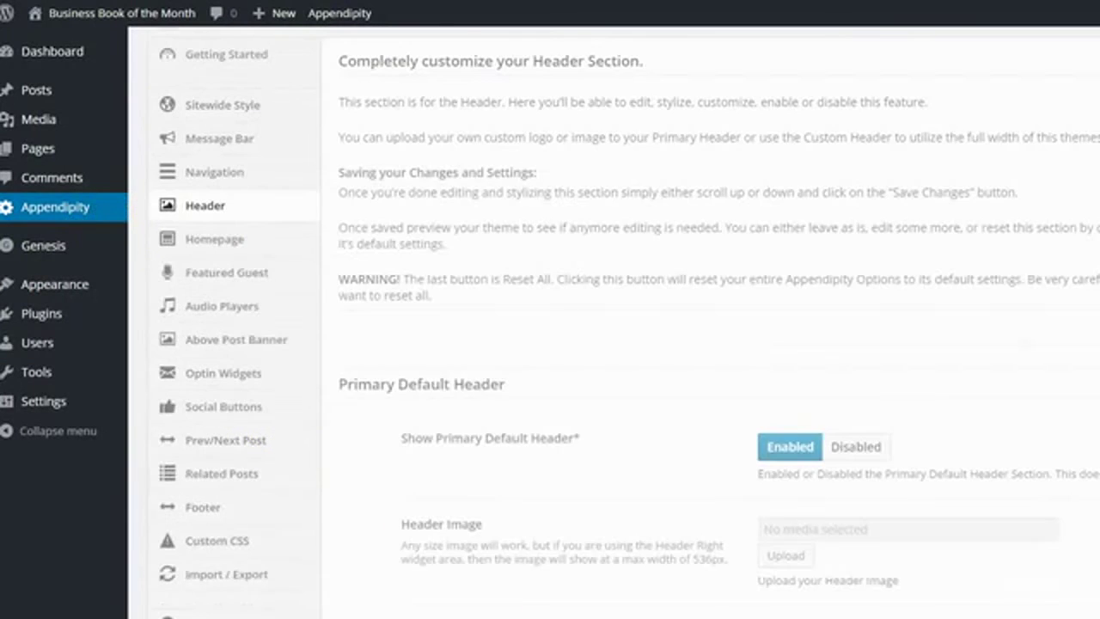
scroll(443, 498, "down", 1)
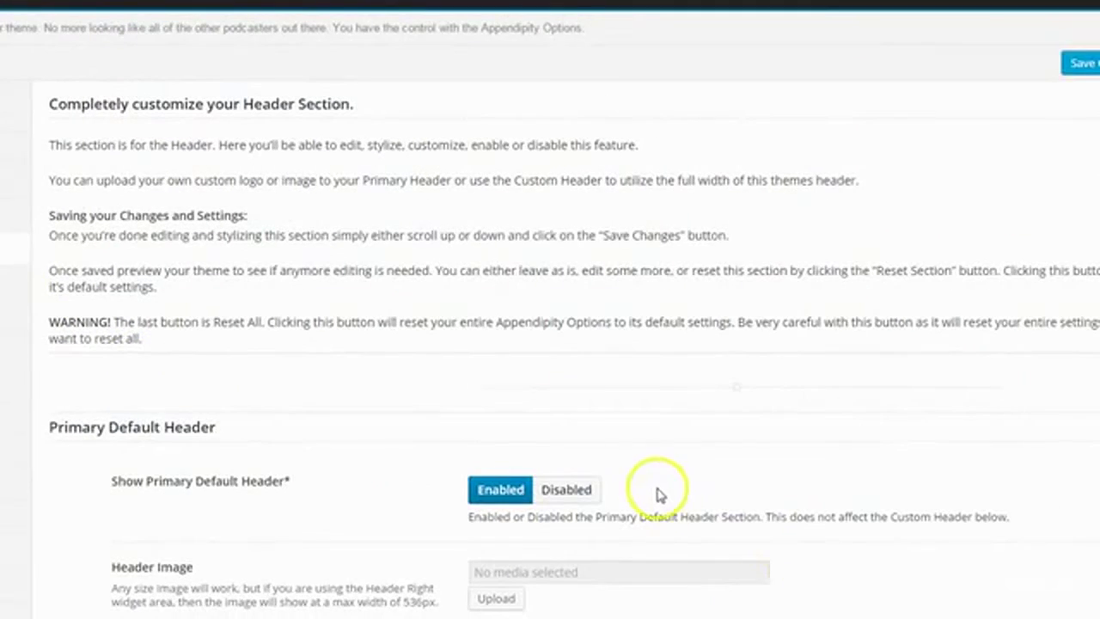
scroll(659, 495, "down", 6)
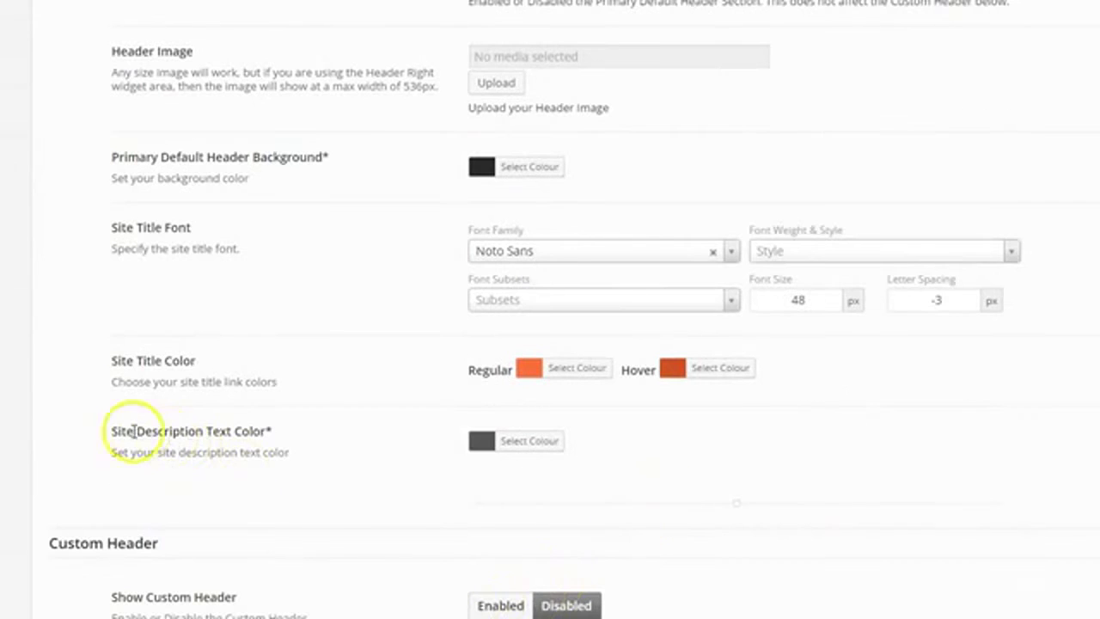
left_click_drag(126, 431, 242, 434)
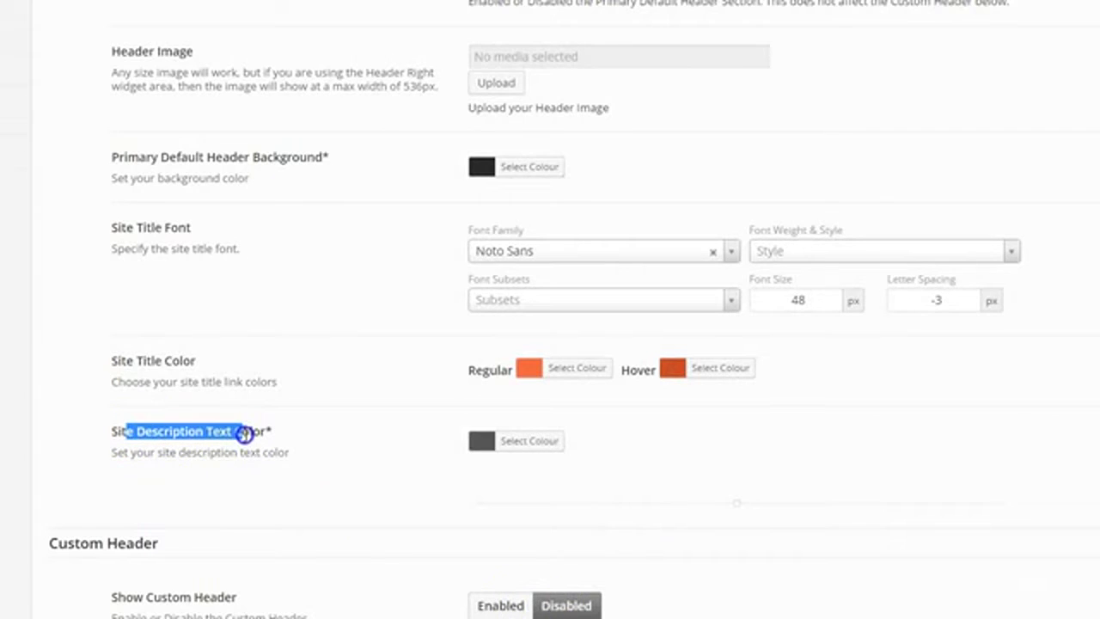
left_click(245, 434)
Set the Site Description Text Color to #999999, save the changes, and view the tagline on the homepage.
left_click(497, 440)
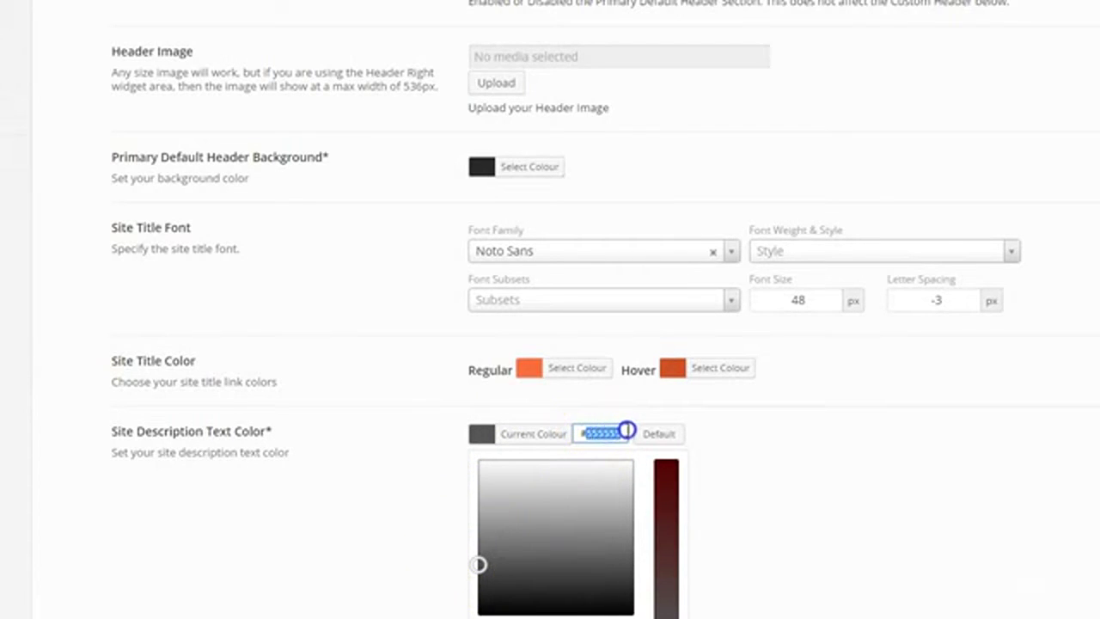
type("#9")
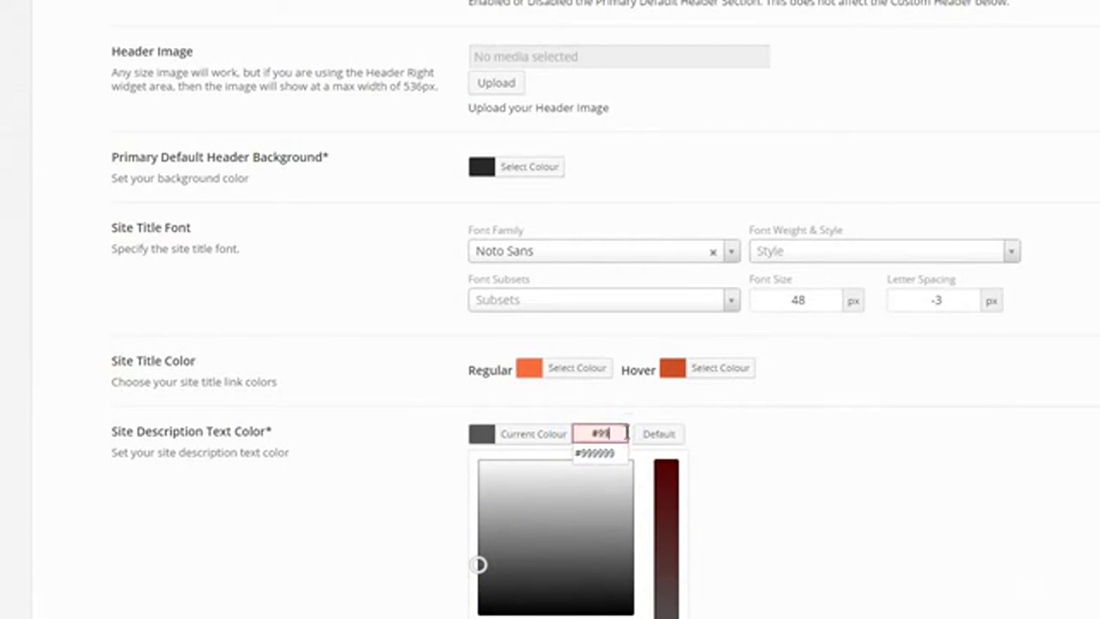
type("9")
left_click(612, 453)
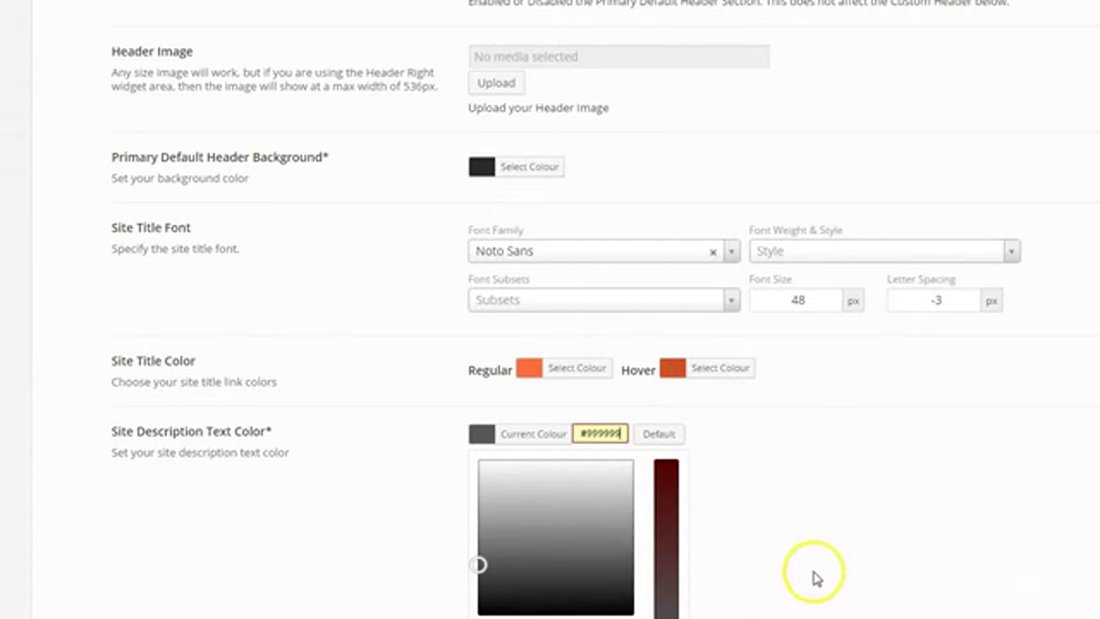
scroll(805, 586, "up", 5)
scroll(808, 574, "down", 7)
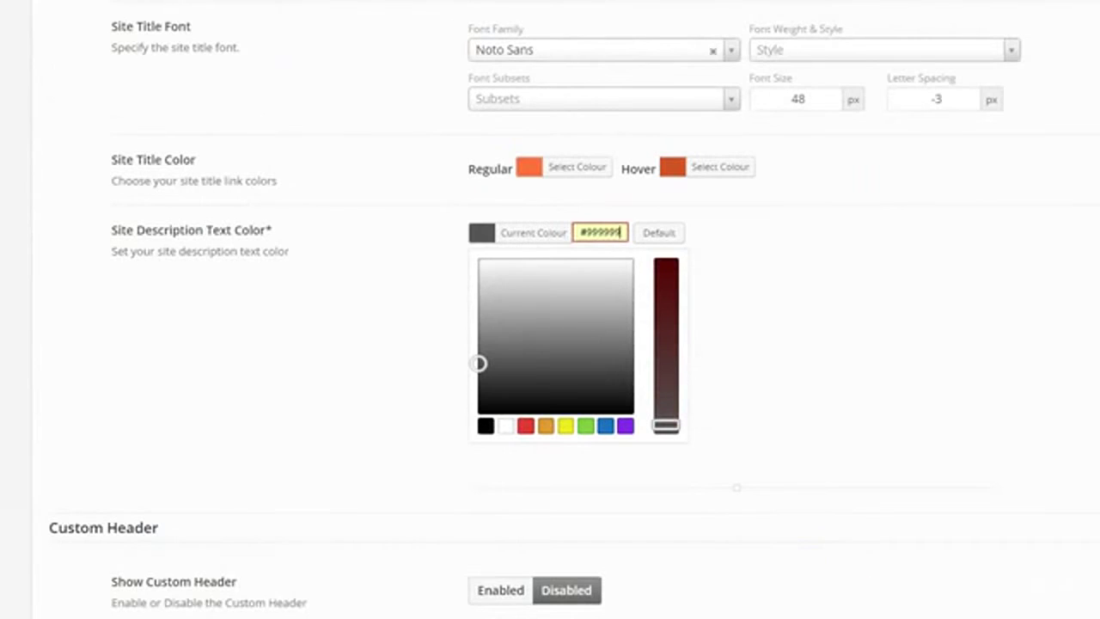
left_click(965, 610)
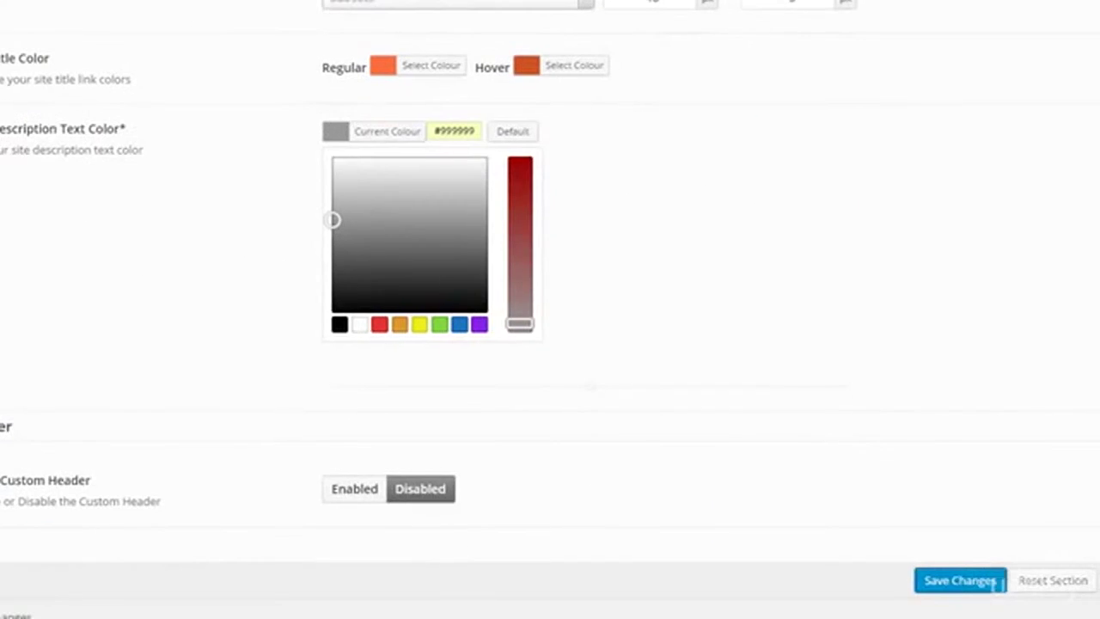
left_click(954, 583)
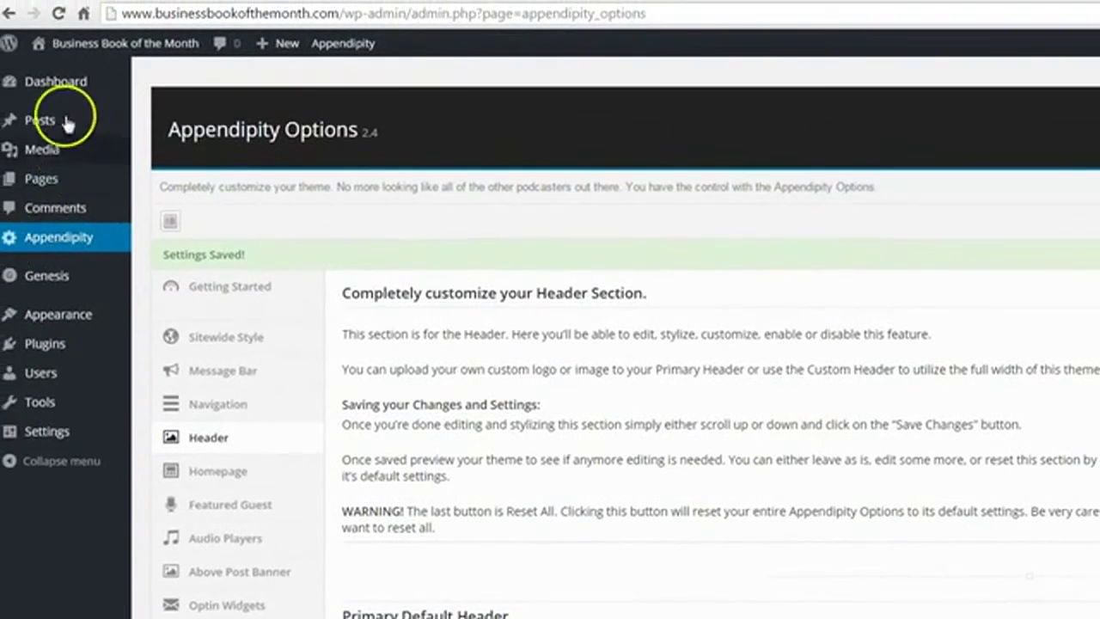
left_click(125, 43)
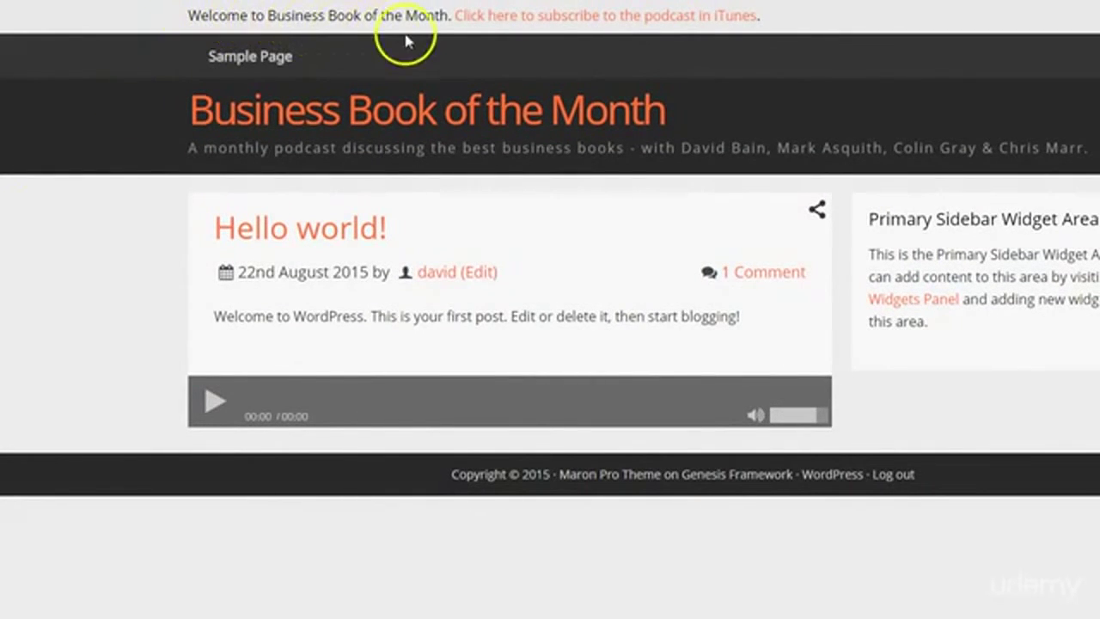
Italicize "Business Book of the Month" in the Sitewide Message Bar text, save the changes, and reload the homepage.
left_click_drag(446, 16, 284, 9)
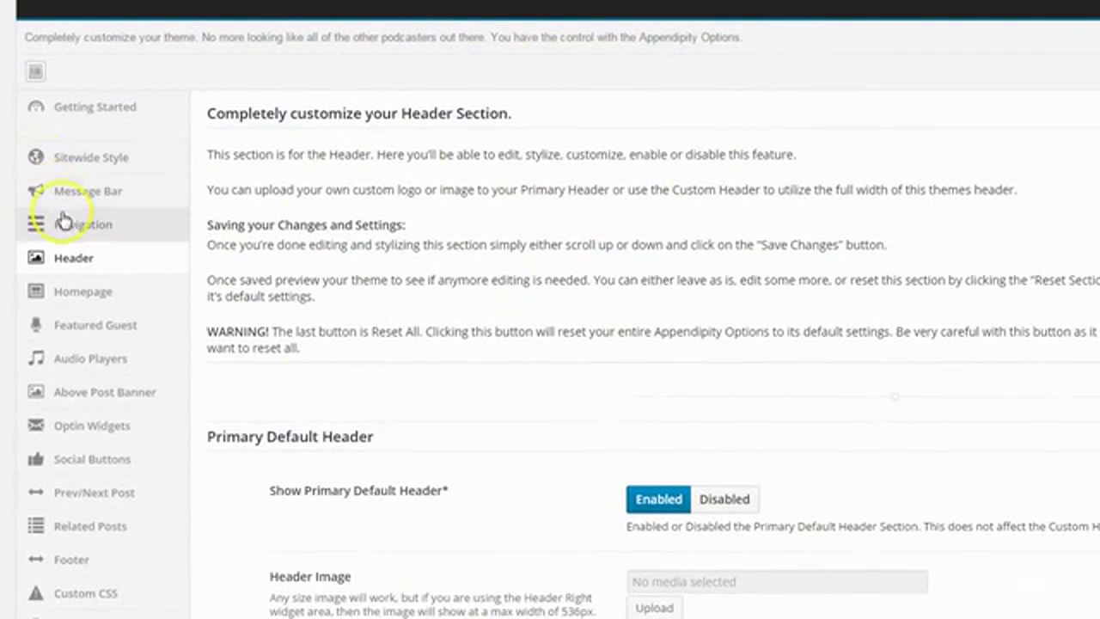
left_click(86, 193)
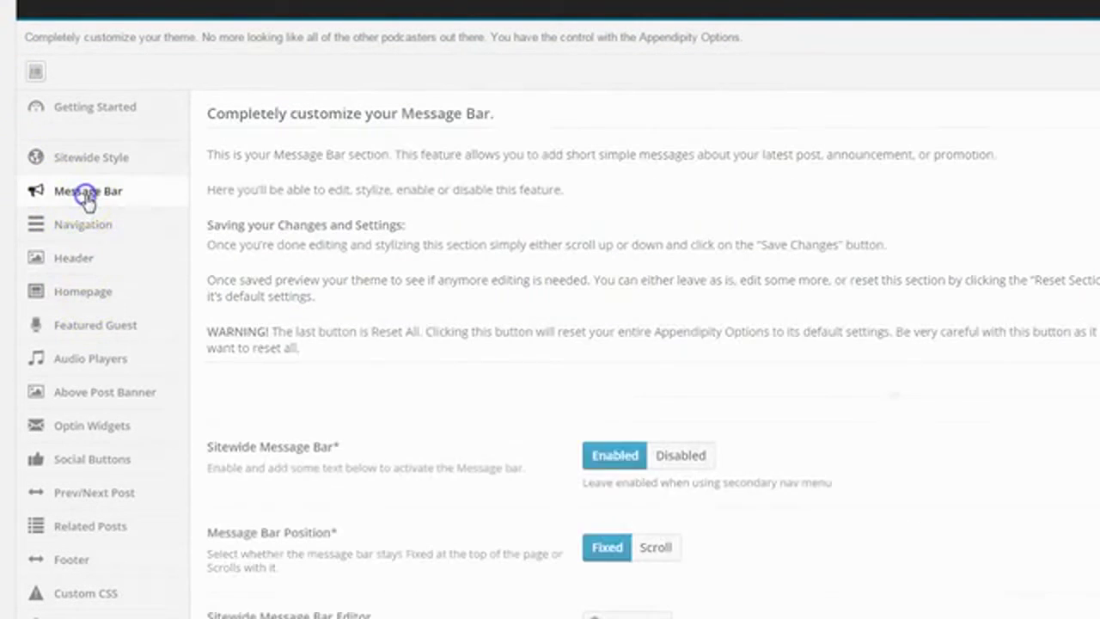
scroll(396, 383, "down", 4)
scroll(408, 382, "down", 1)
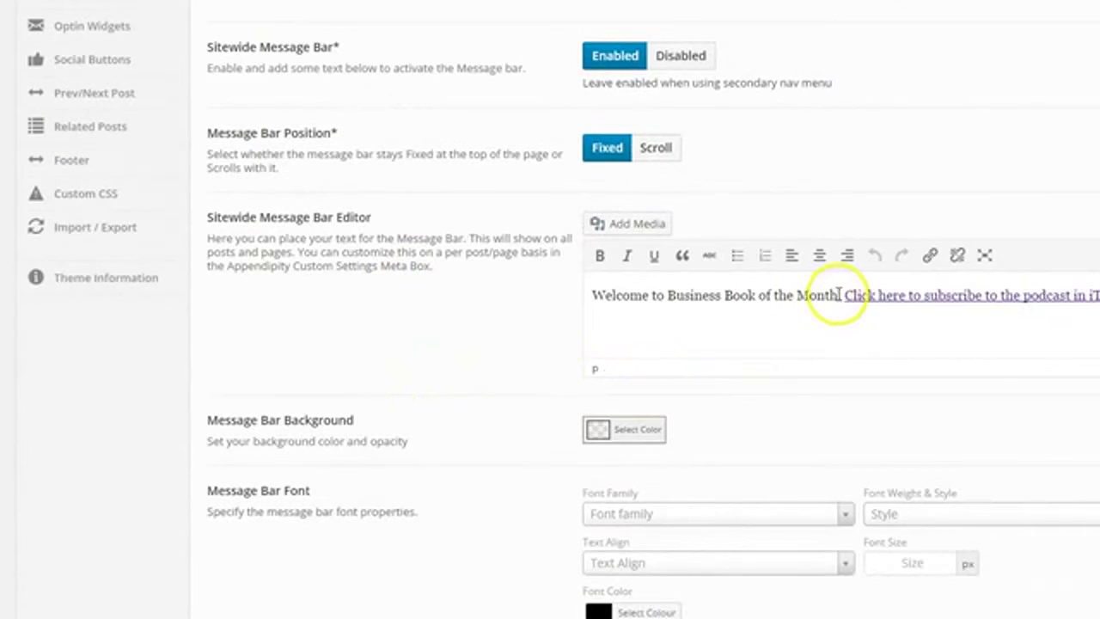
left_click_drag(839, 294, 666, 295)
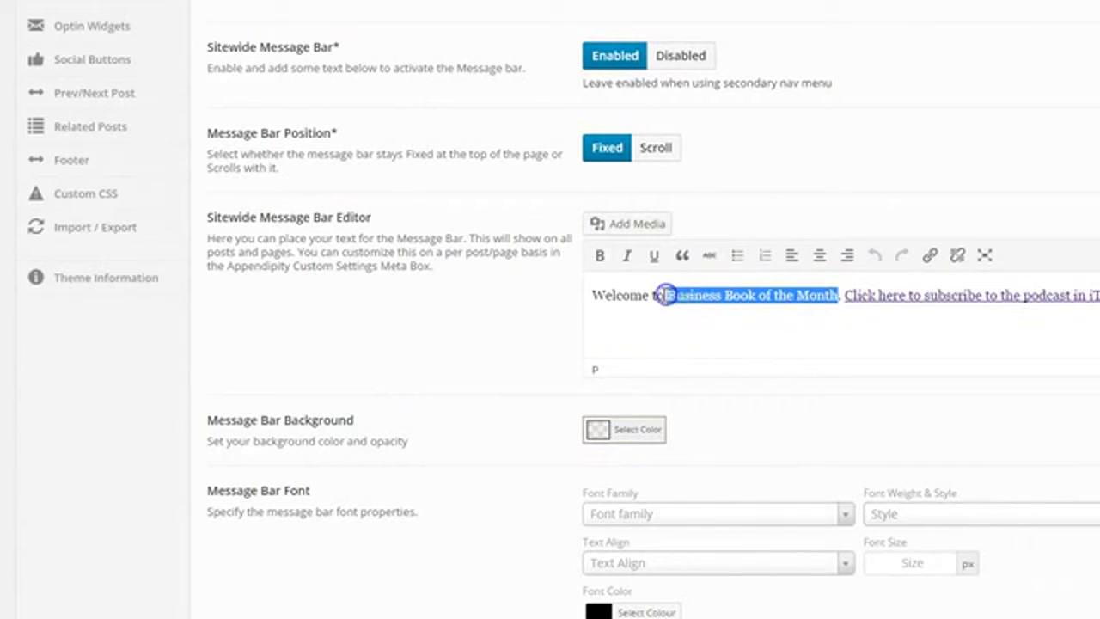
left_click(628, 255)
left_click(743, 299)
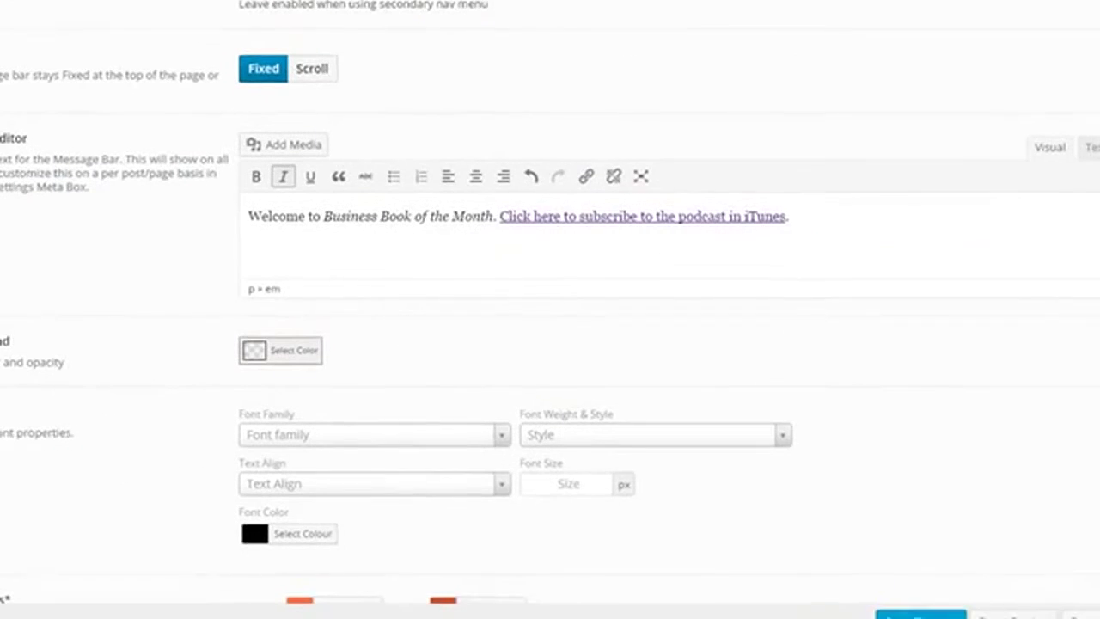
left_click(911, 609)
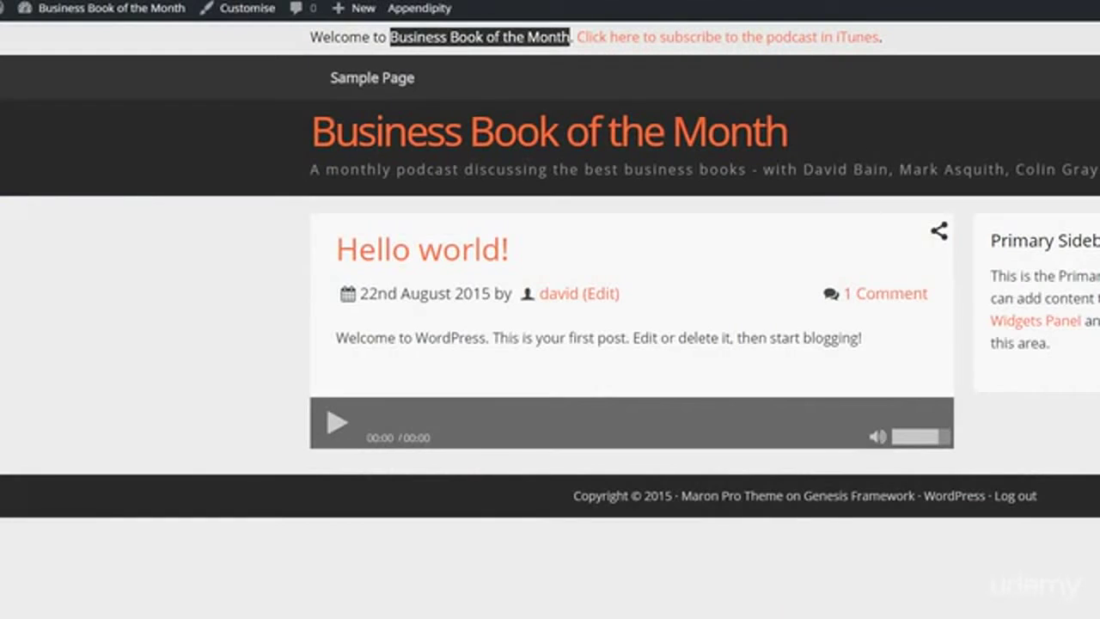
key("F5")
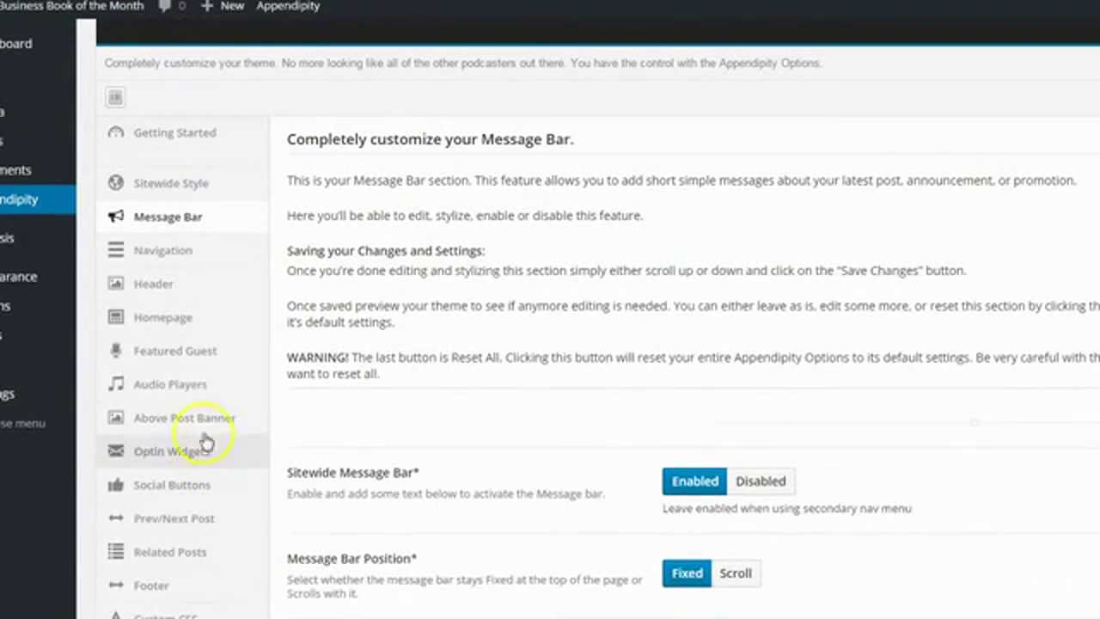
Enable the Featured Guest Area and review its placement, color, headline and image corner radius options.
left_click(168, 354)
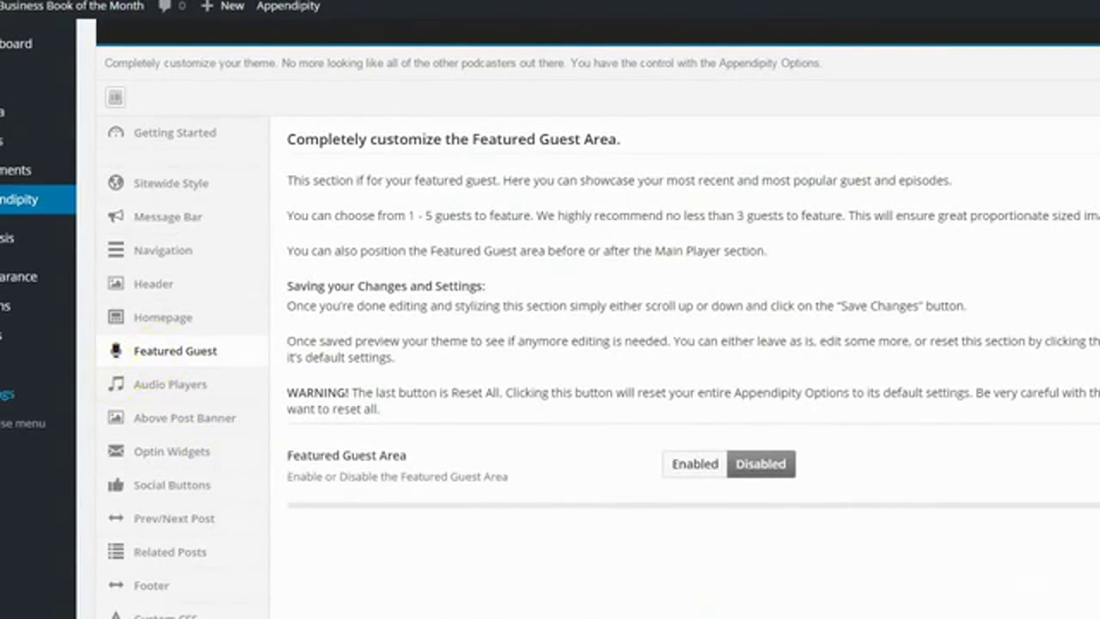
mouse_move(8, 393)
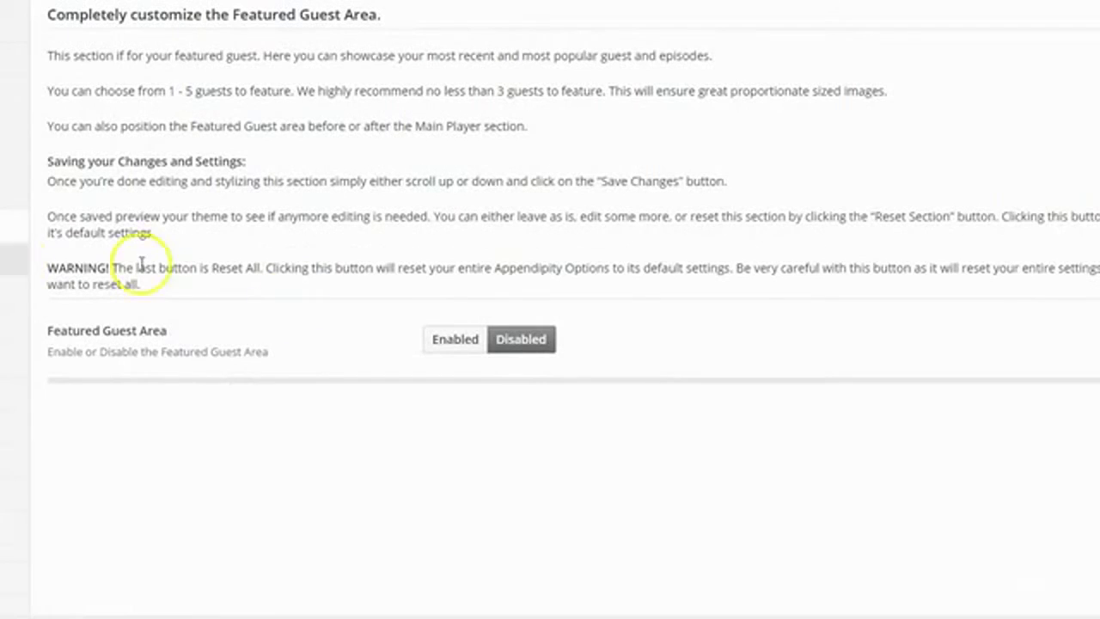
left_click(446, 342)
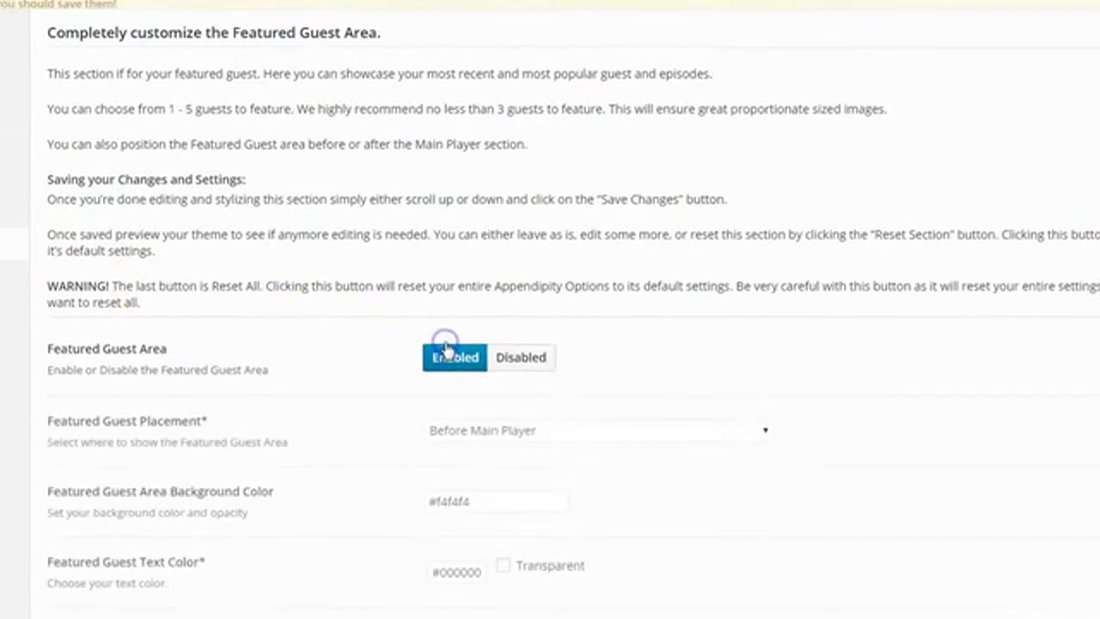
scroll(599, 404, "down", 2)
scroll(599, 405, "down", 1)
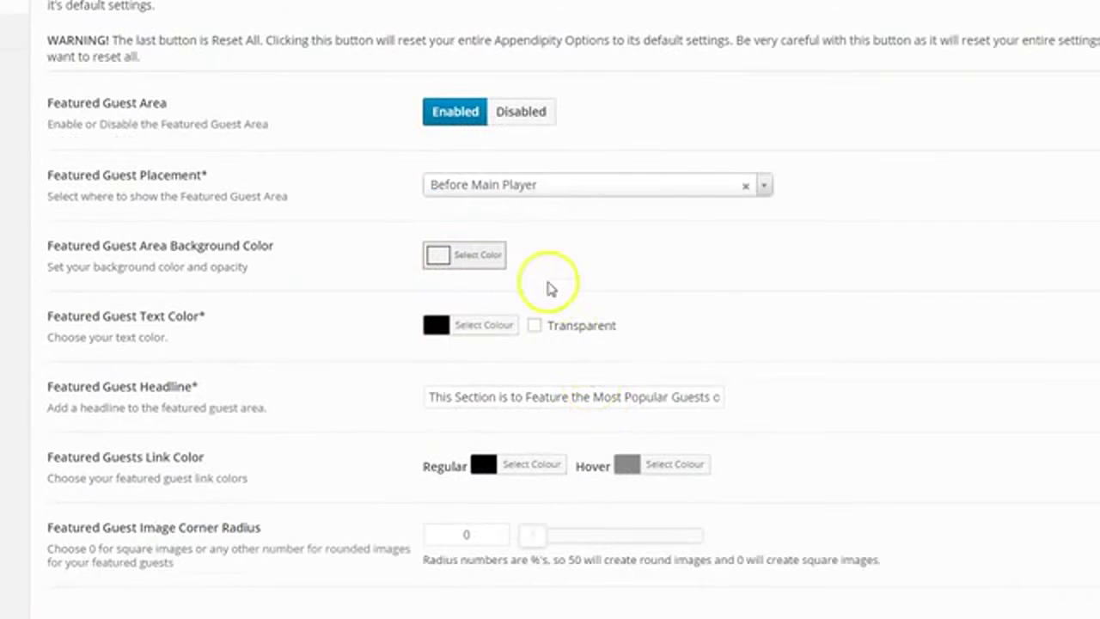
scroll(624, 249, "down", 2)
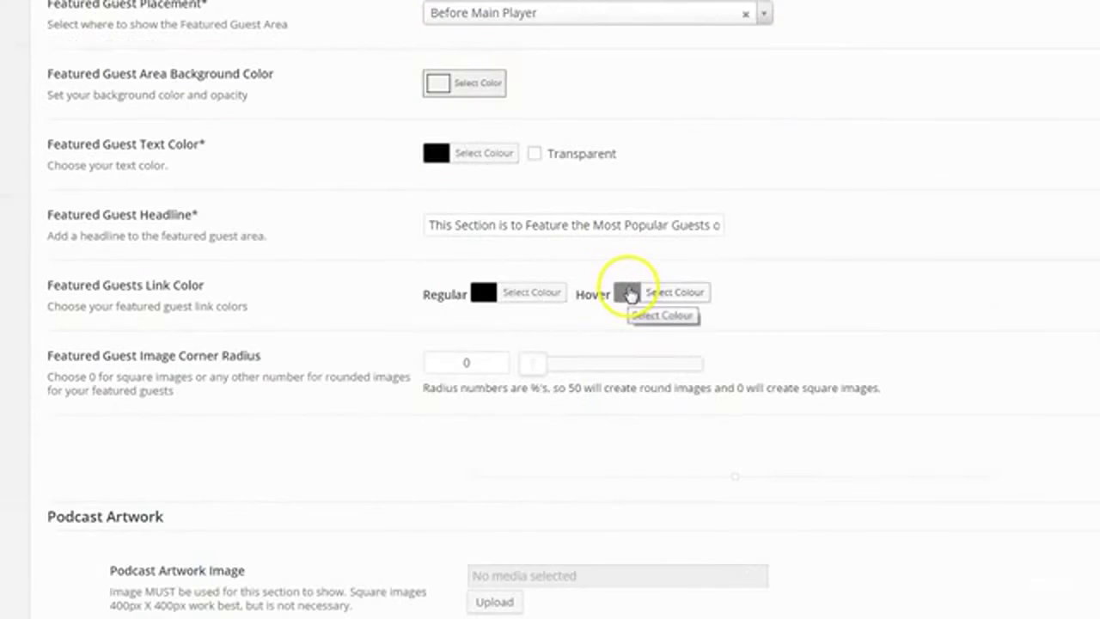
Upload the 400 × 400 bbotm image from the computer and select it as the Podcast Artwork Image.
scroll(629, 290, "down", 4)
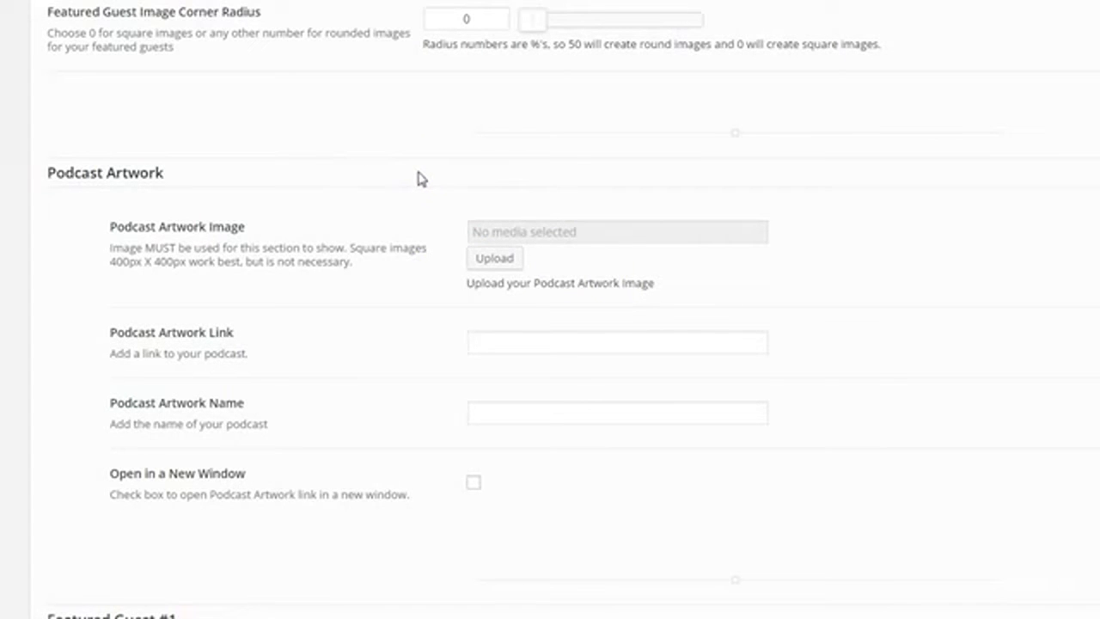
left_click(489, 189)
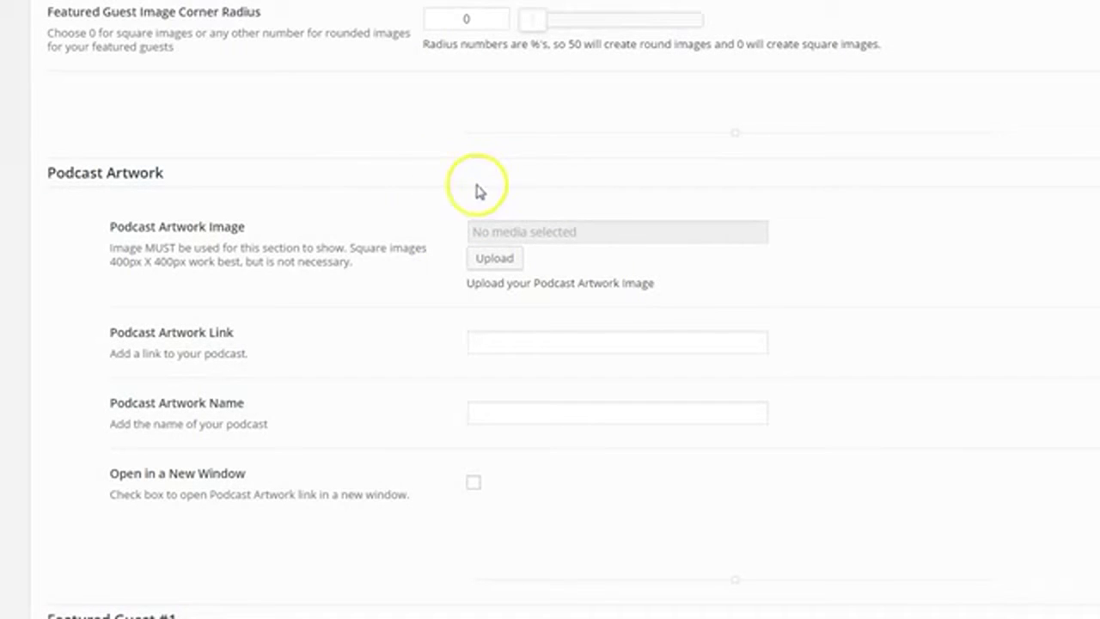
left_click(491, 260)
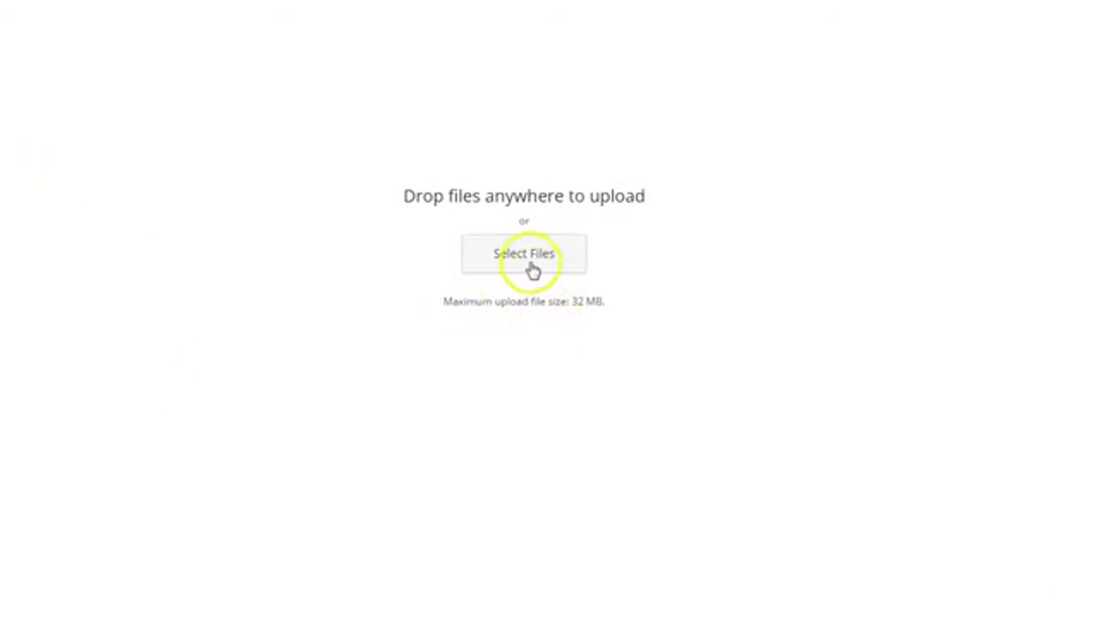
left_click(529, 263)
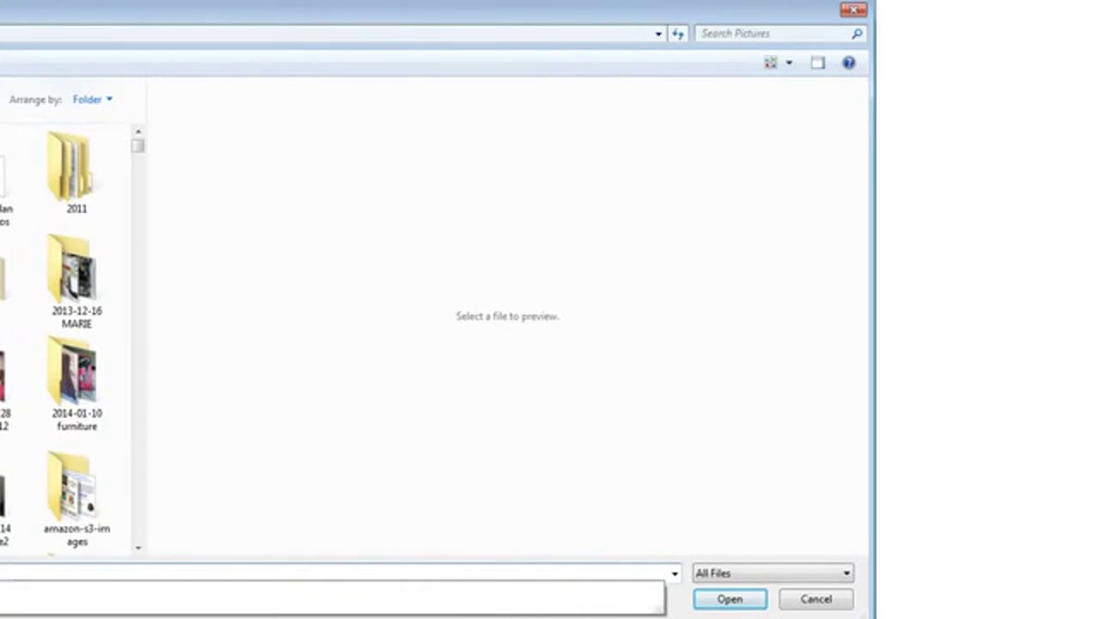
key("Down")
key("Return")
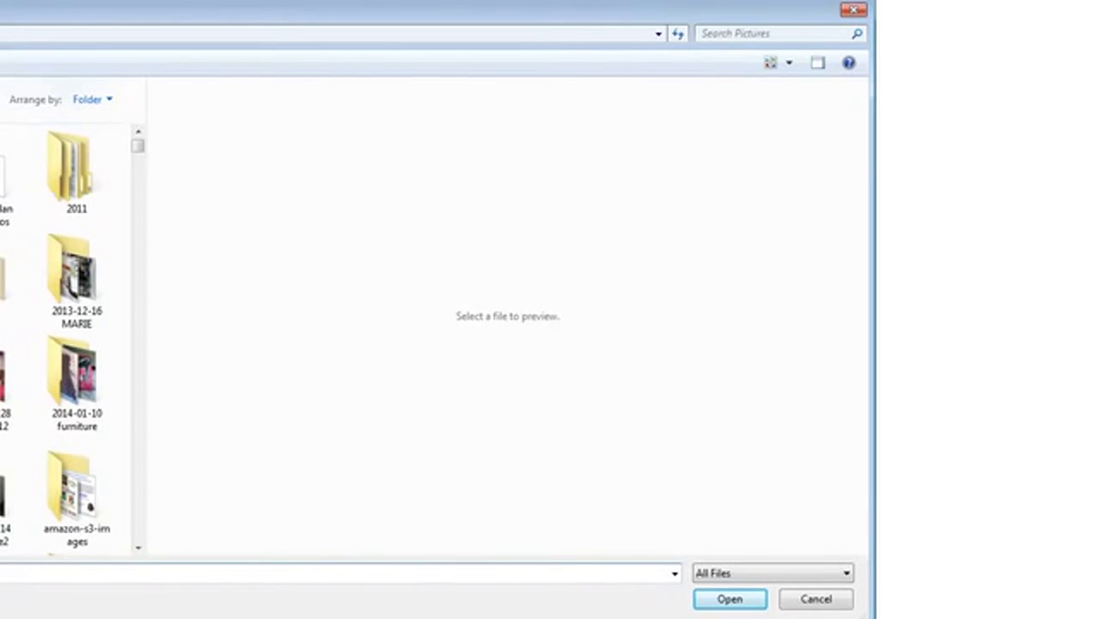
left_click(729, 598)
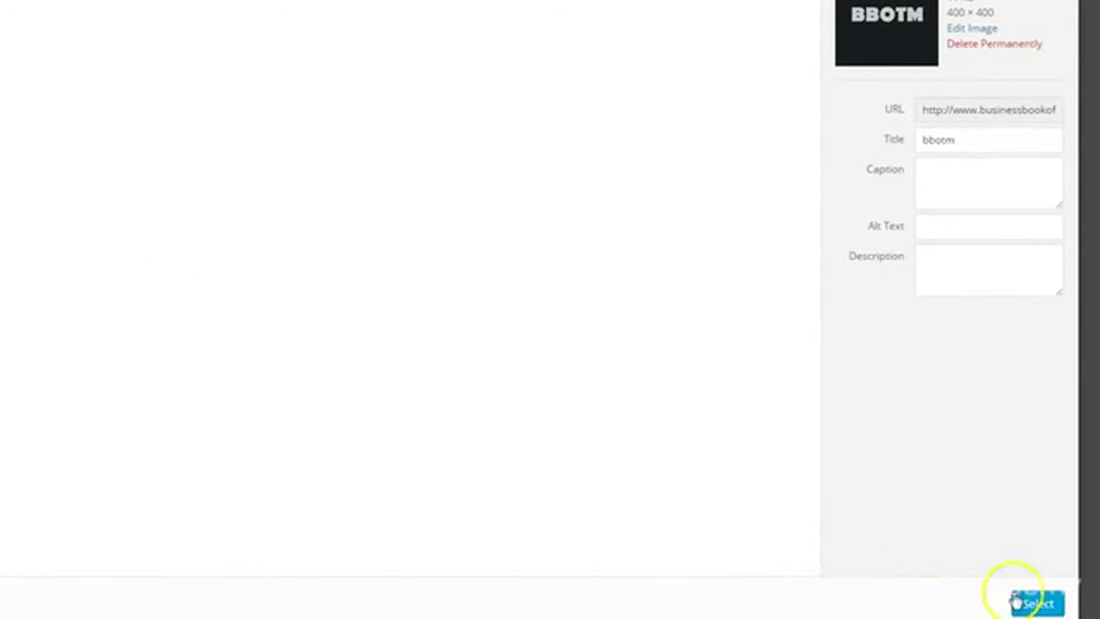
left_click(1036, 604)
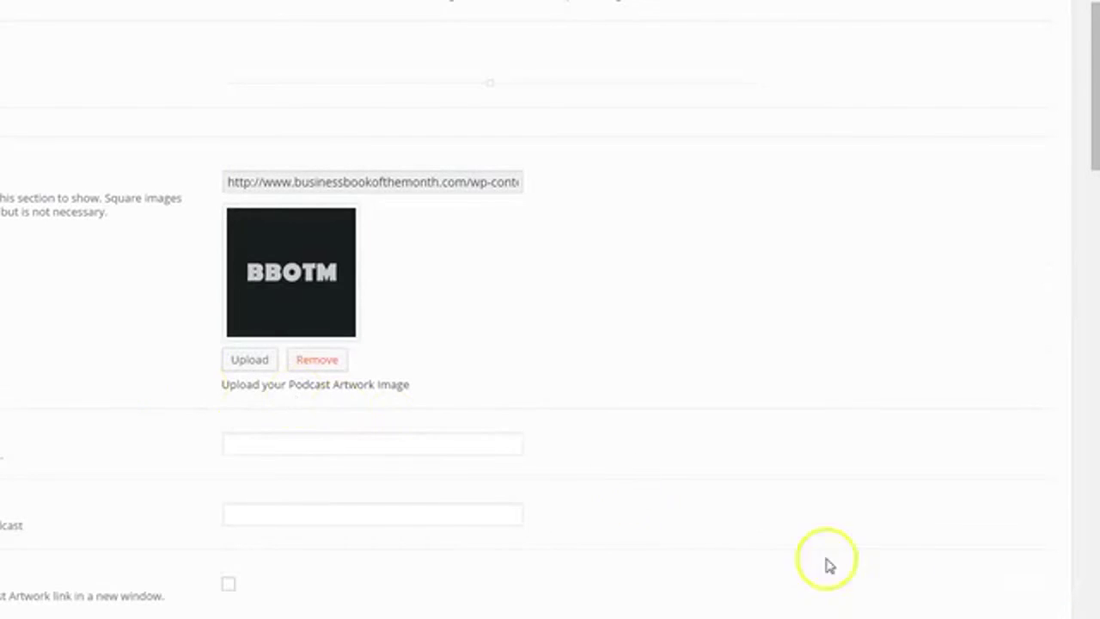
Fill both the Podcast Artwork Link and the Podcast Artwork Name with the placeholder text "sdgsdg".
scroll(184, 420, "down", 1)
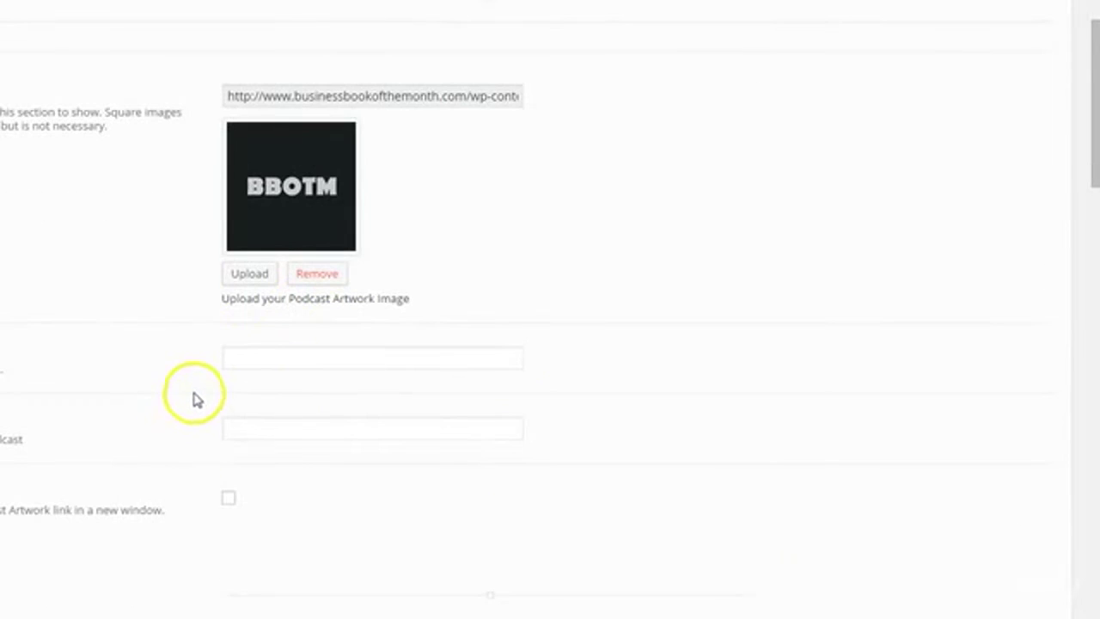
left_click(272, 359)
type("sdgsdg")
left_click(264, 429)
type("sdgsdg")
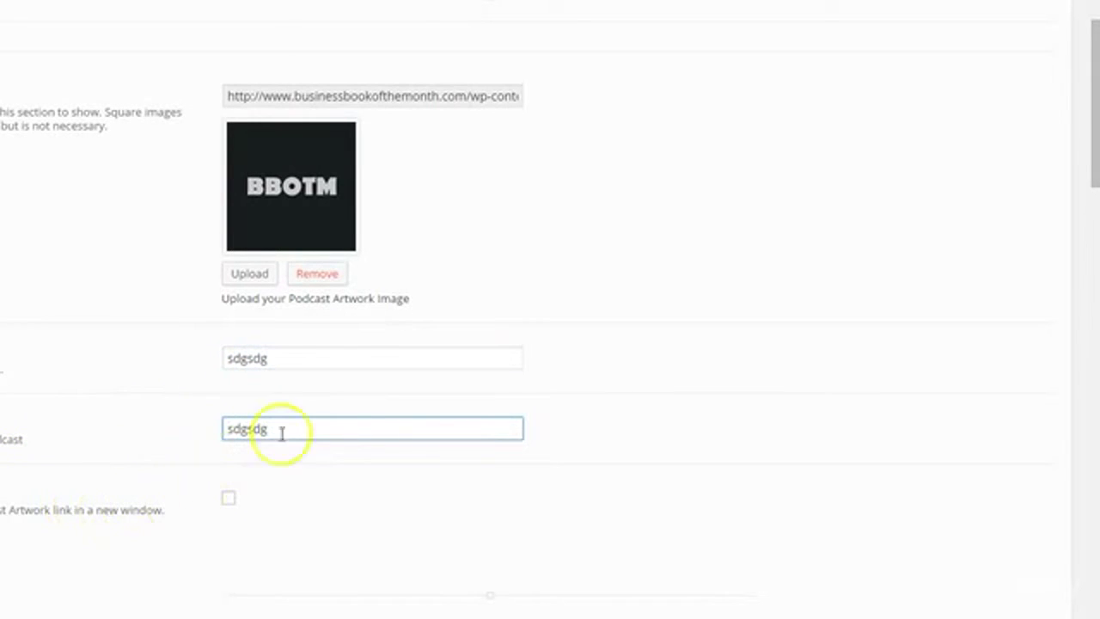
scroll(127, 502, "down", 3)
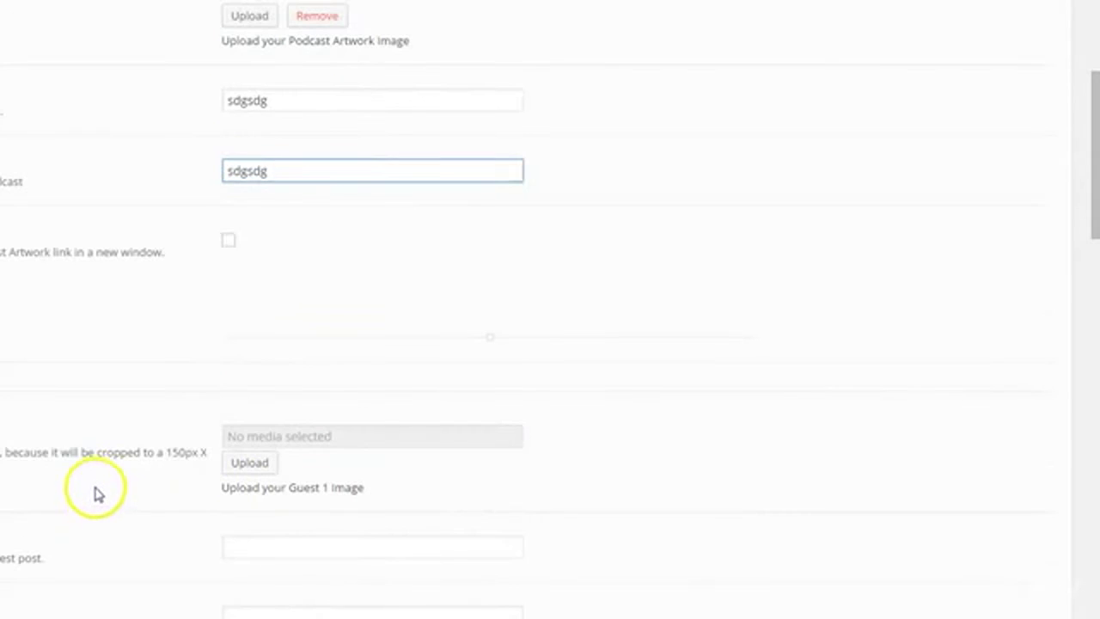
Save the Featured Guest settings and reload the homepage to check the featured guest area.
scroll(848, 607, "down", 1)
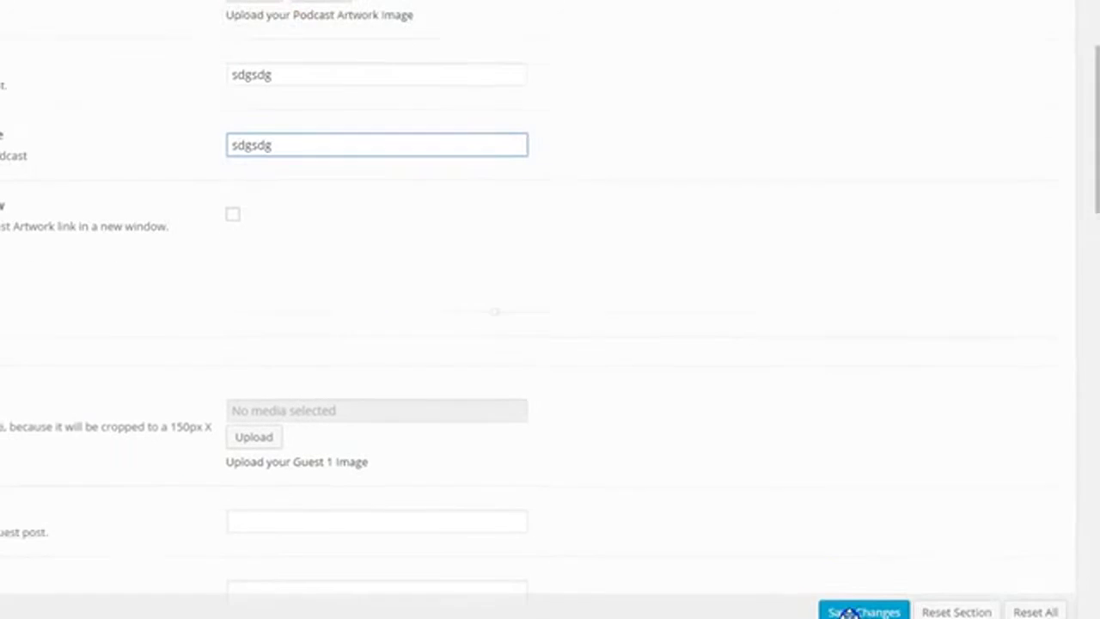
left_click(849, 601)
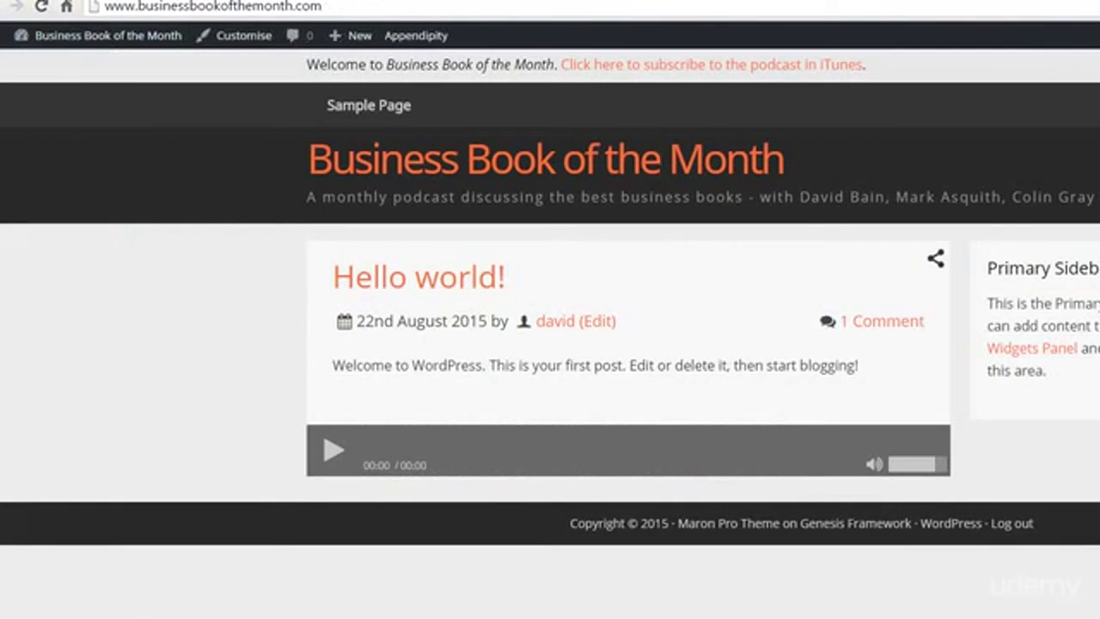
left_click(40, 7)
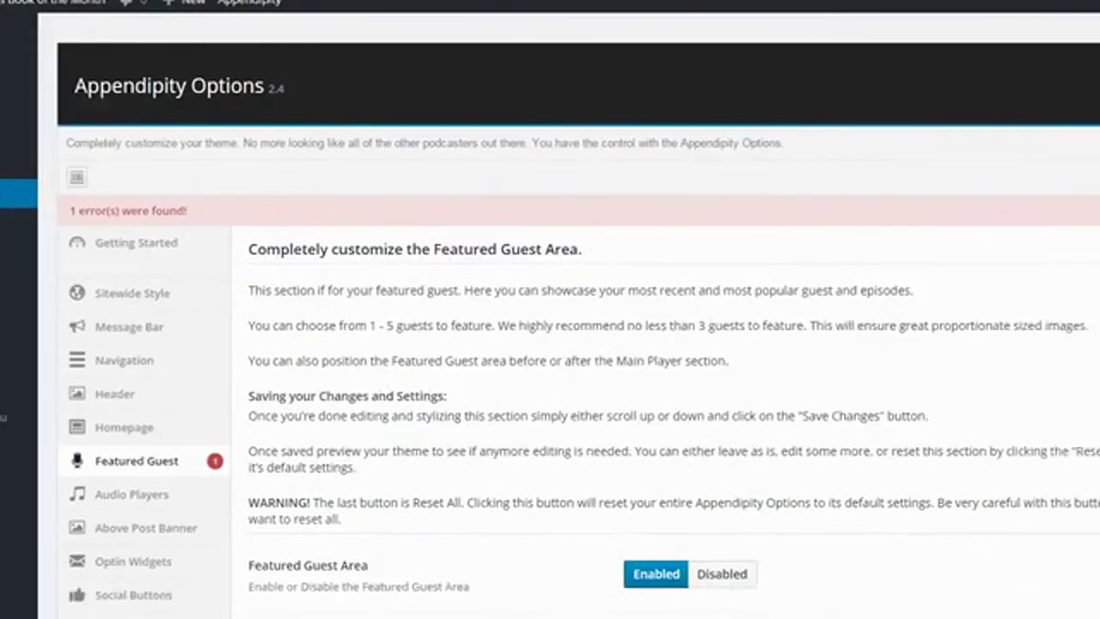
scroll(527, 515, "down", 10)
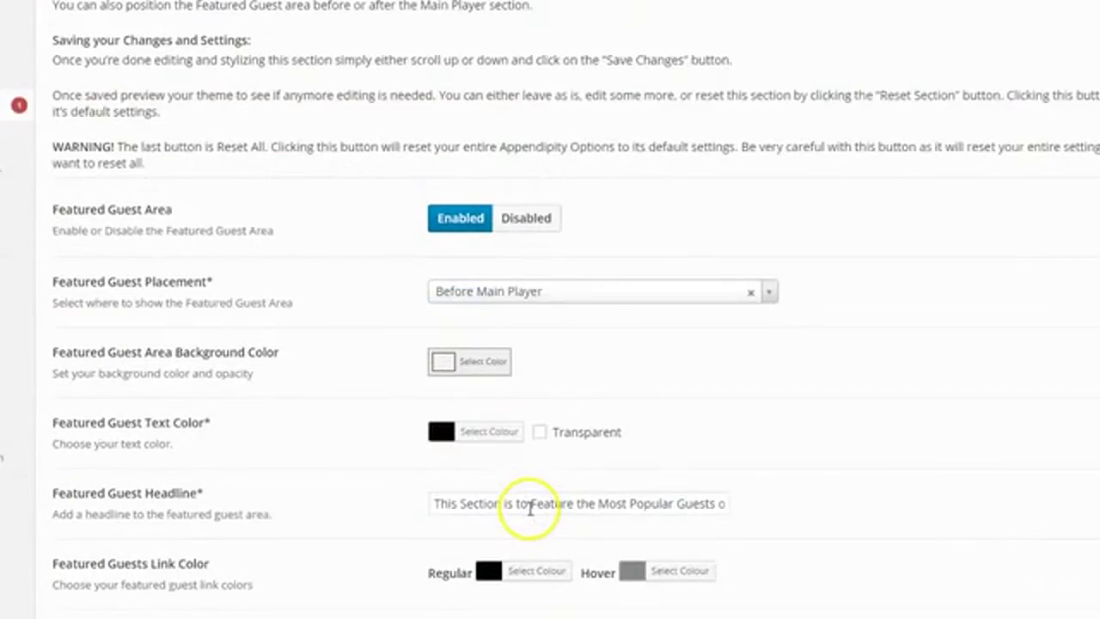
scroll(534, 520, "down", 2)
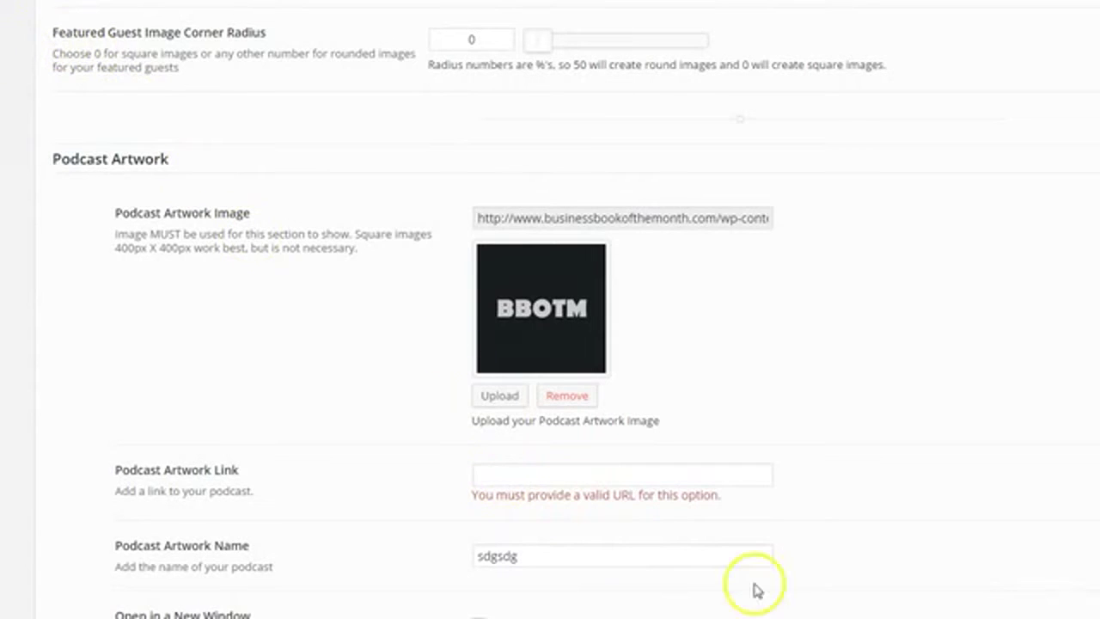
left_click(528, 474)
type("http://www.businessbookofthemonth.com/")
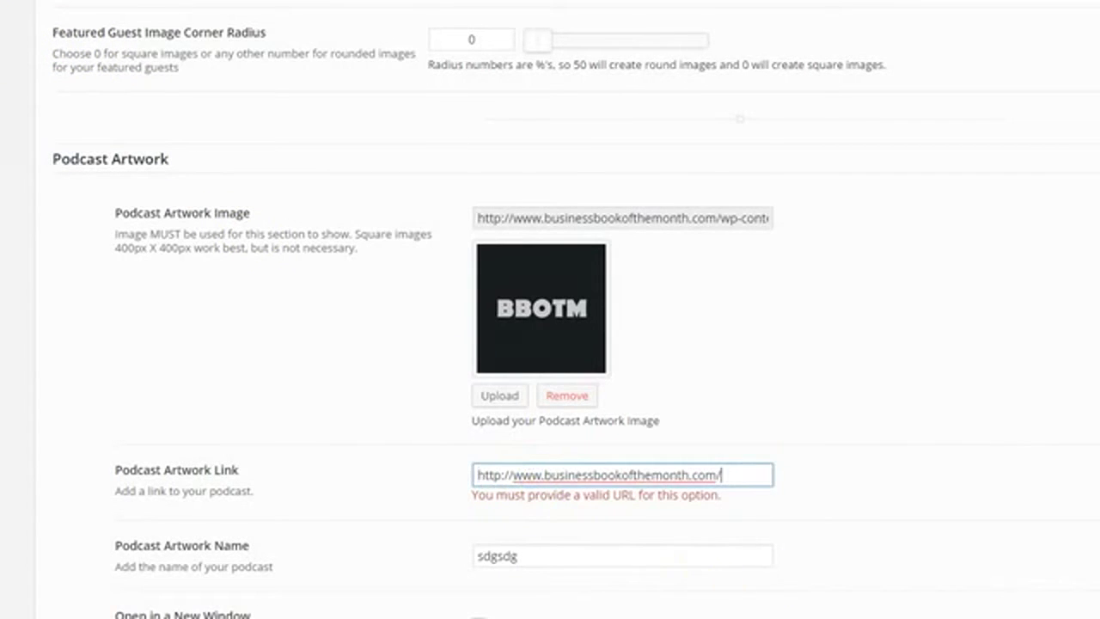
left_click(981, 603)
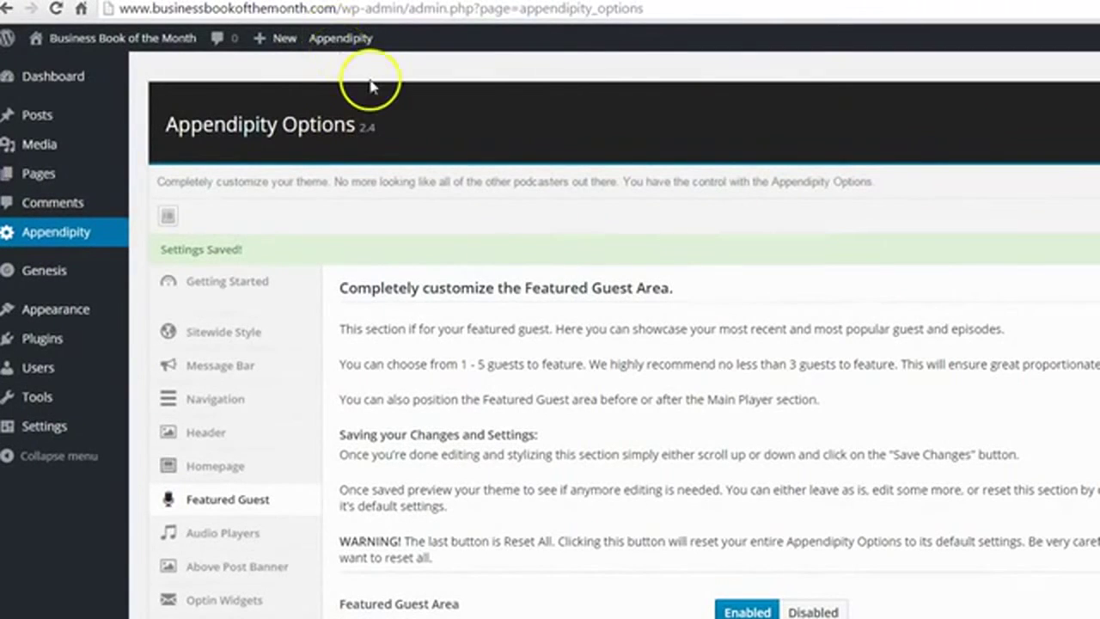
left_click(91, 38)
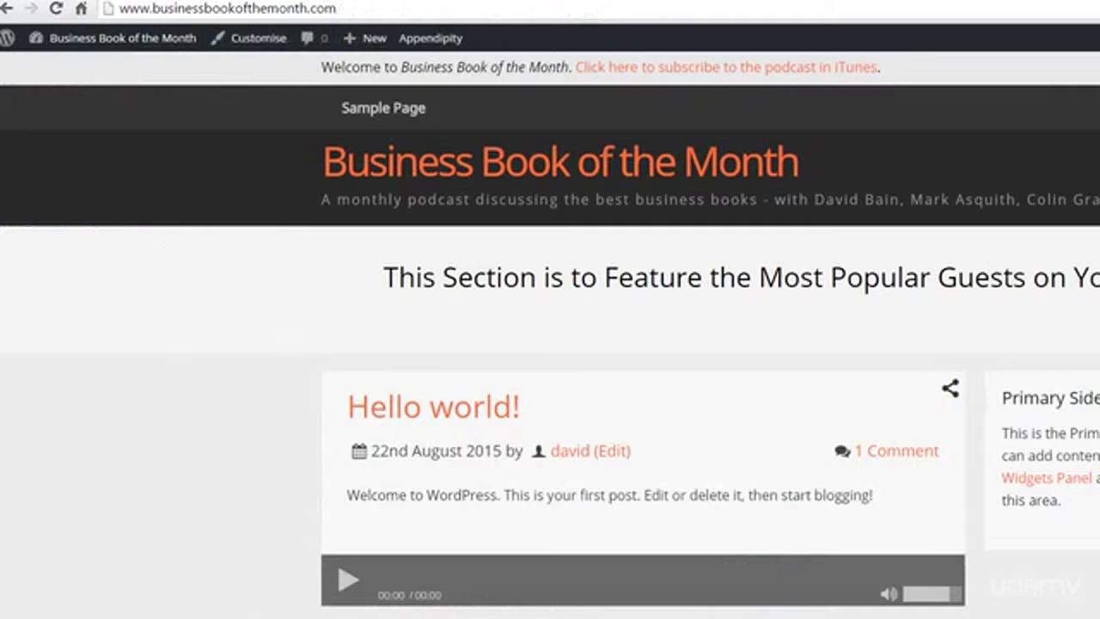
left_click(59, 10)
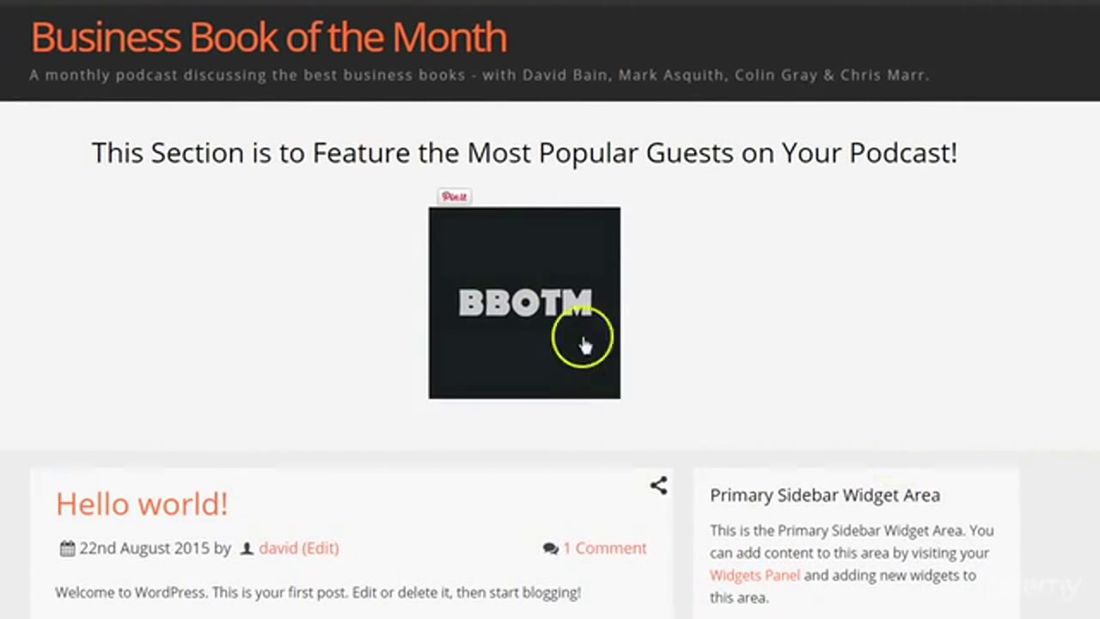
mouse_move(524, 288)
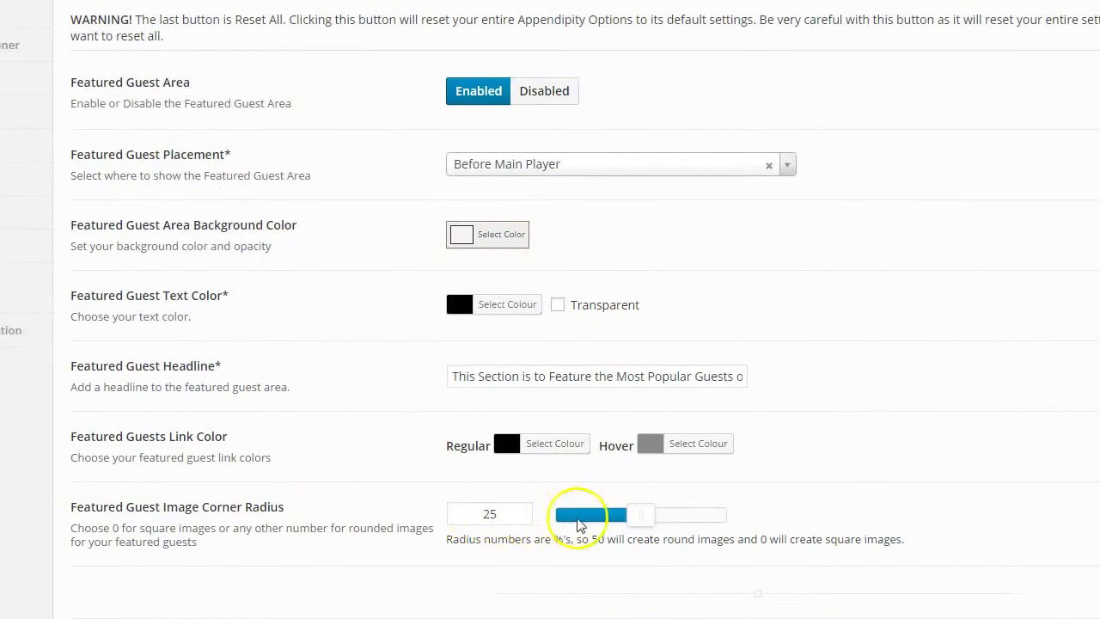
Set the Featured Guest Image Corner Radius to 50, save the changes, and reload the homepage.
left_click_drag(642, 514, 785, 517)
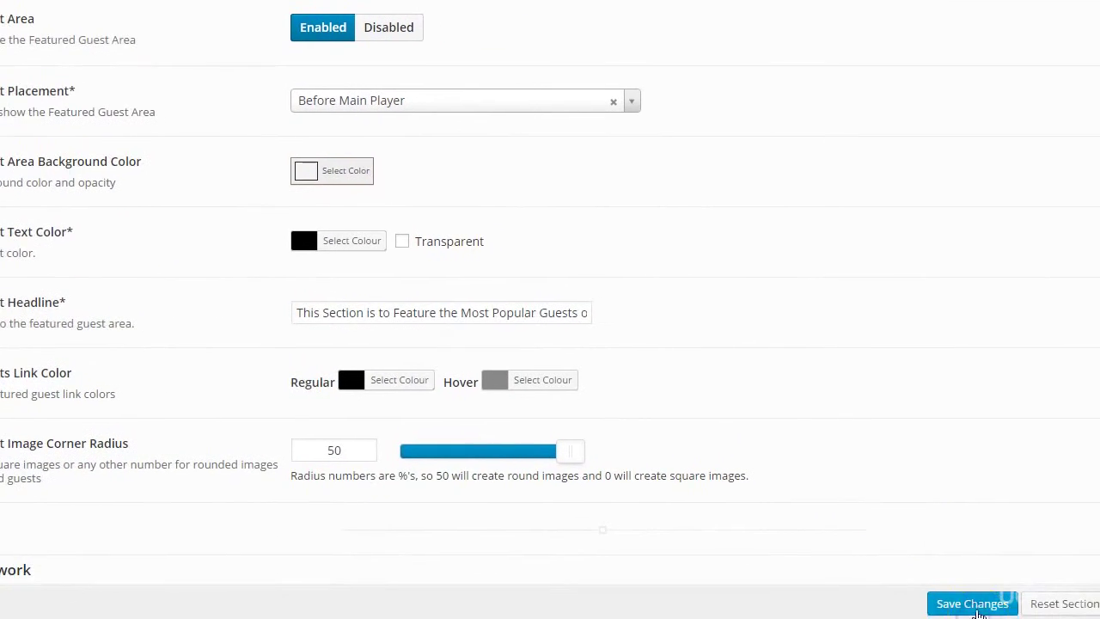
left_click(974, 602)
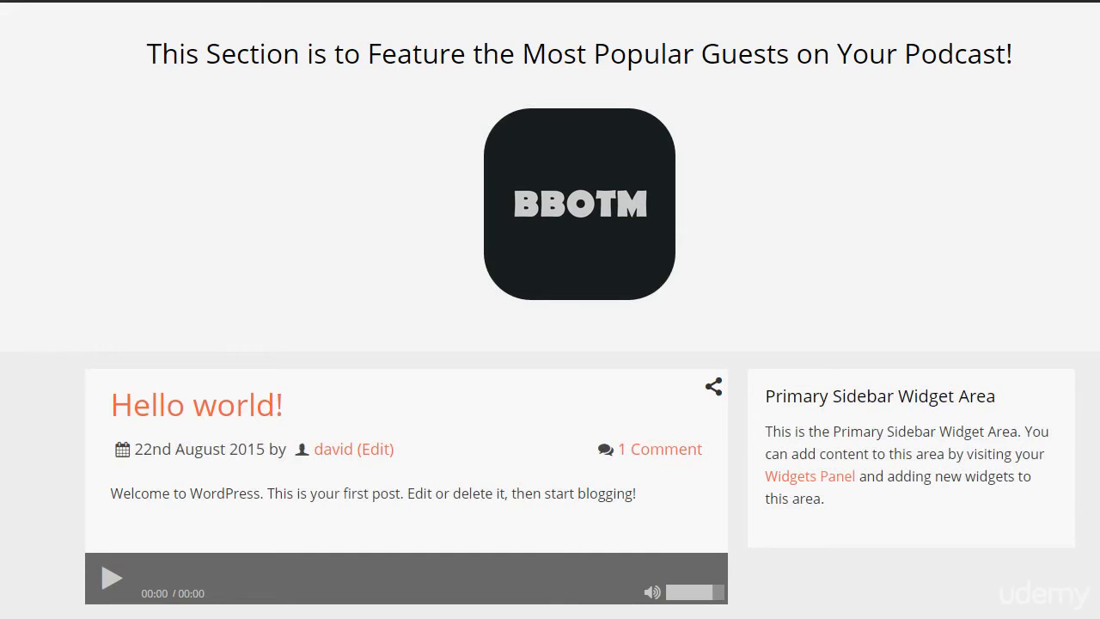
key("F5")
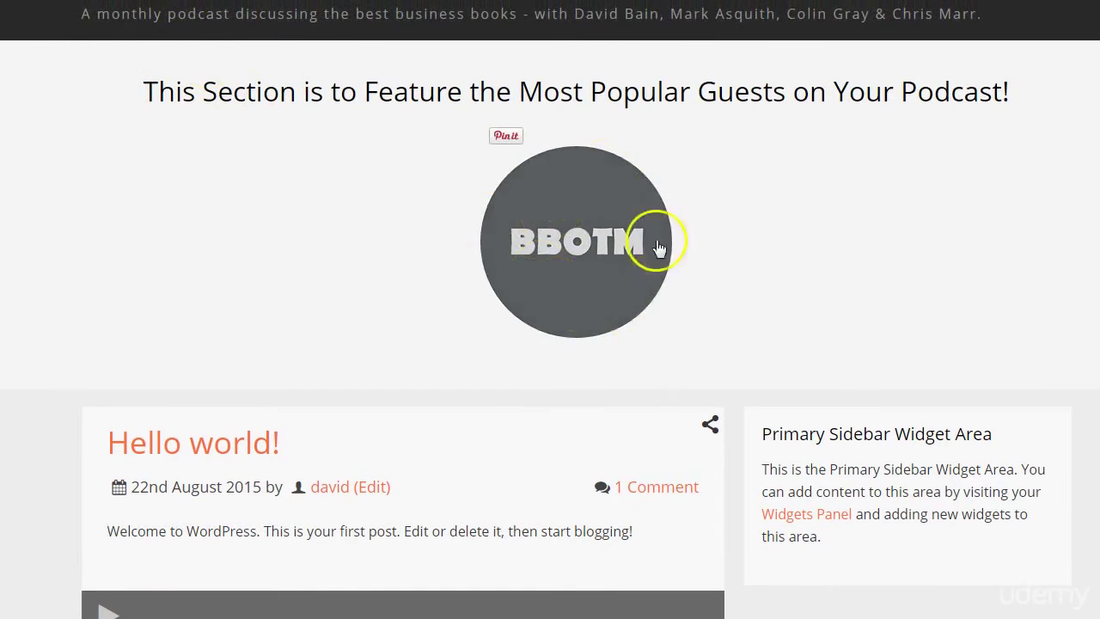
Reduce the Featured Guest Image Corner Radius to around the middle of its range, save the changes, and check the homepage.
key("ctrl+Tab")
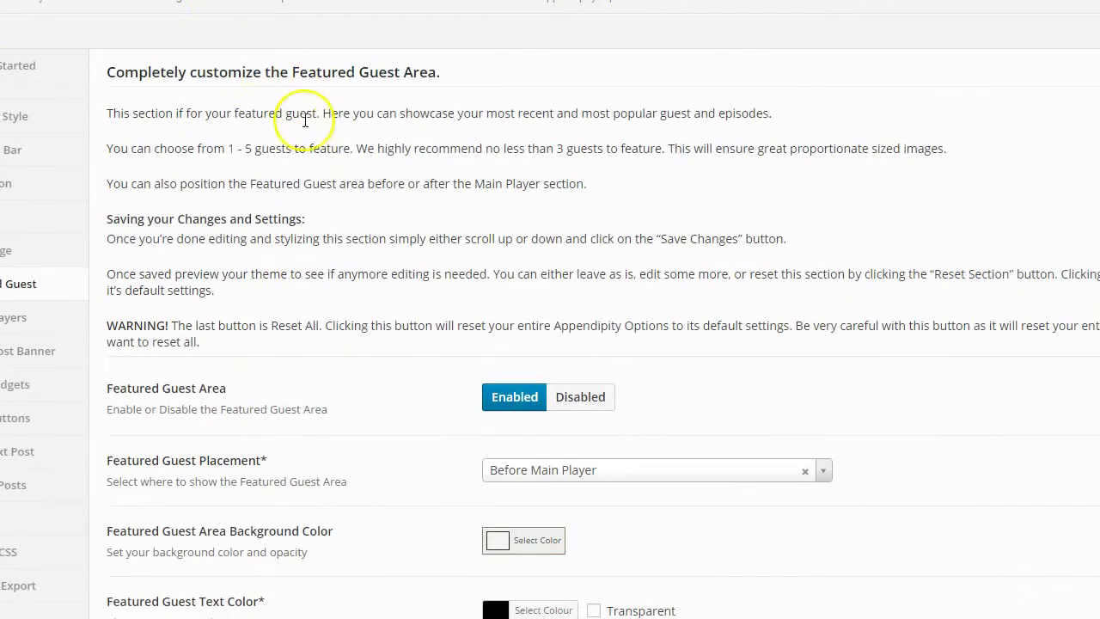
scroll(596, 476, "down", 5)
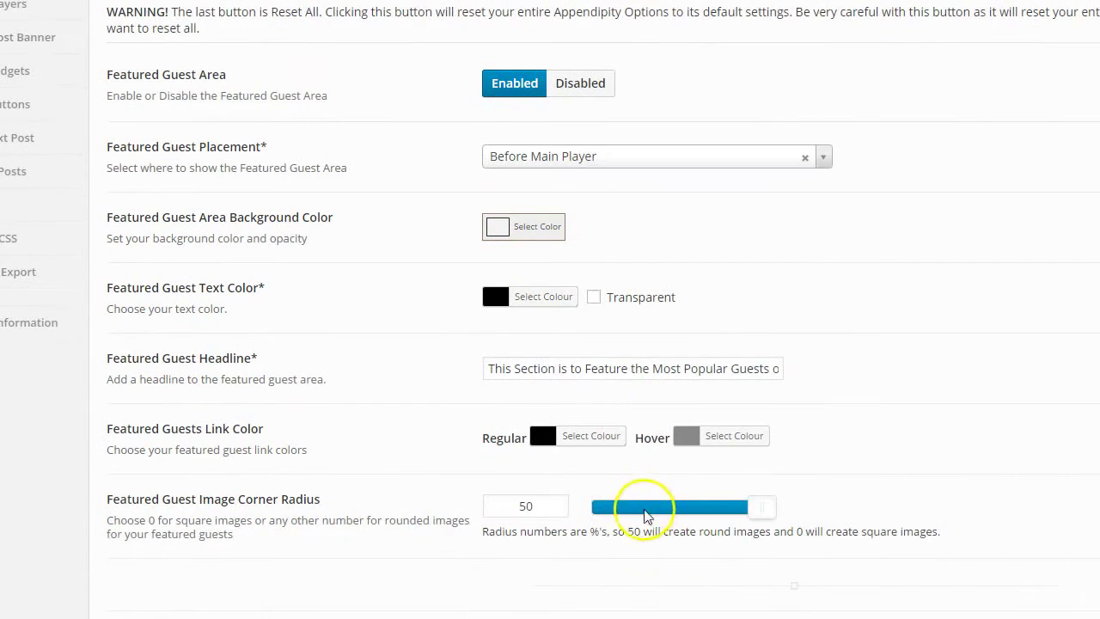
left_click_drag(750, 512, 667, 516)
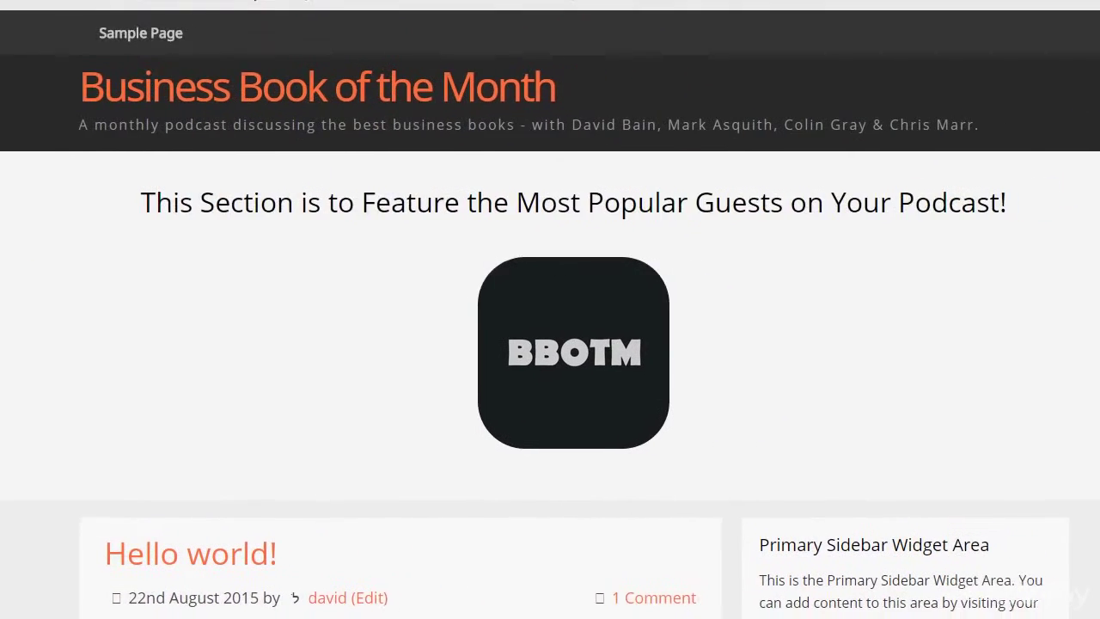
left_click(269, 287)
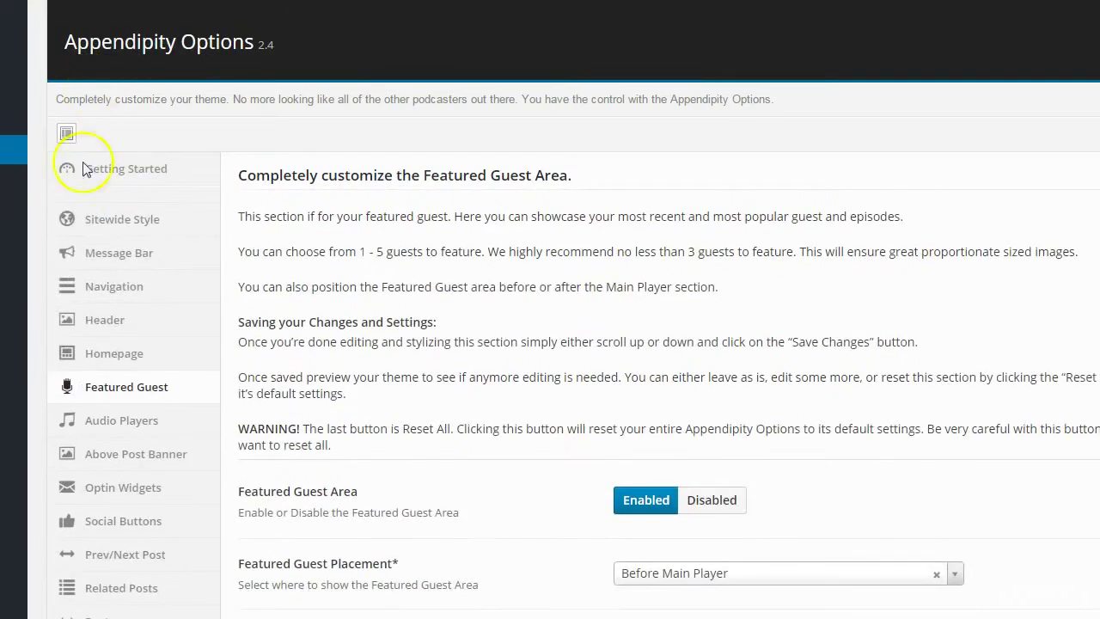
Upload the 150 × 150 portrait in the checked shirt from the bbotm pictures folder for the Guest 1 Image.
scroll(266, 442, "down", 9)
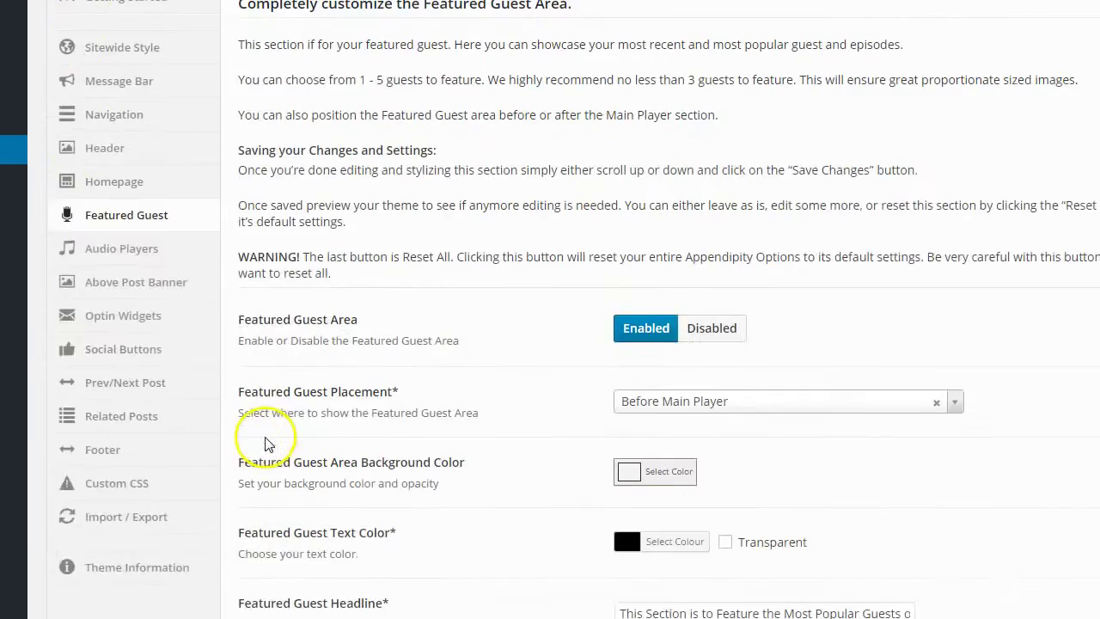
scroll(276, 431, "down", 5)
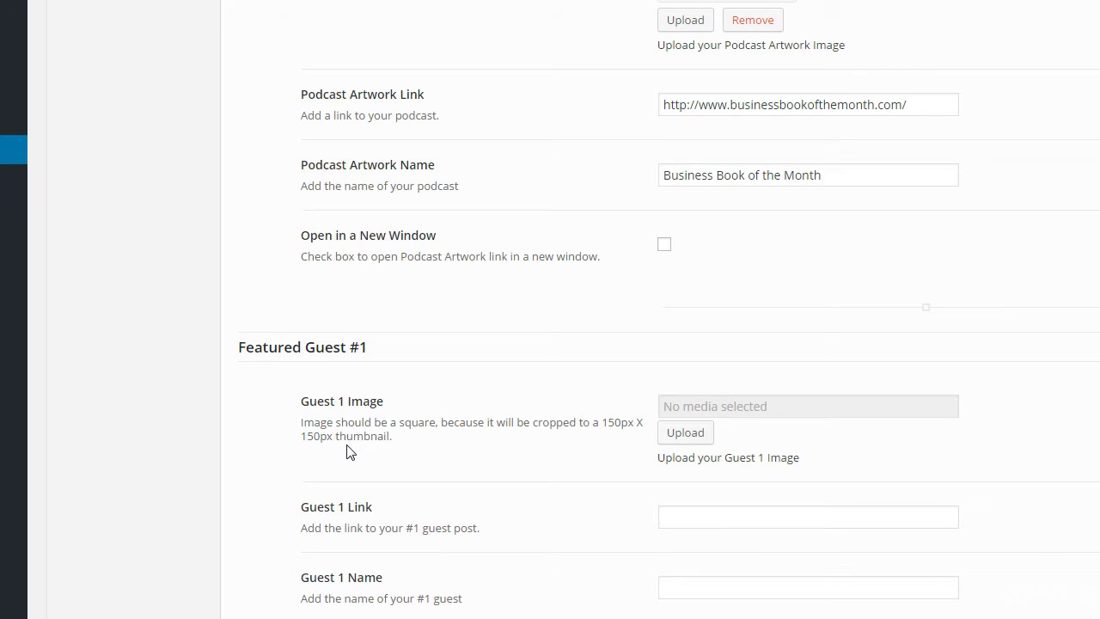
left_click(707, 404)
left_click(685, 432)
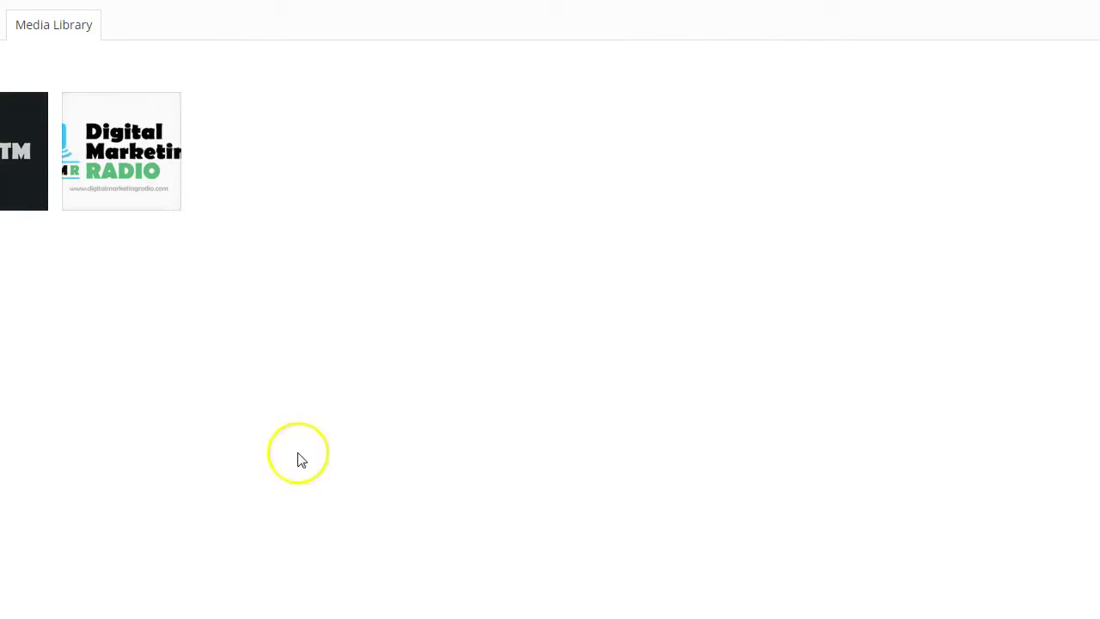
left_click(4, 24)
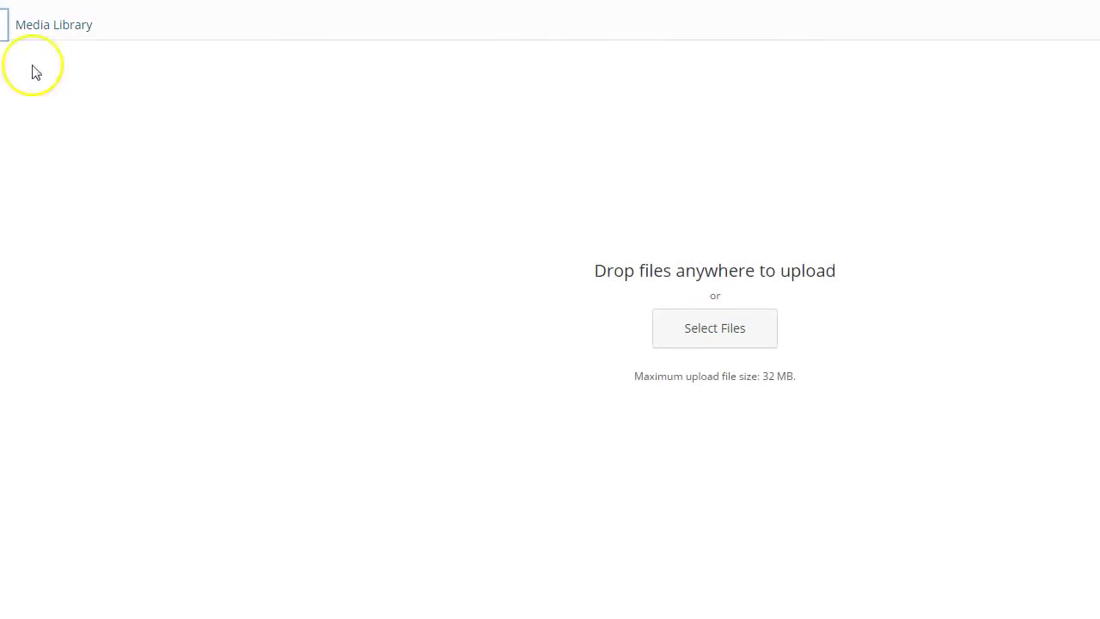
left_click(731, 346)
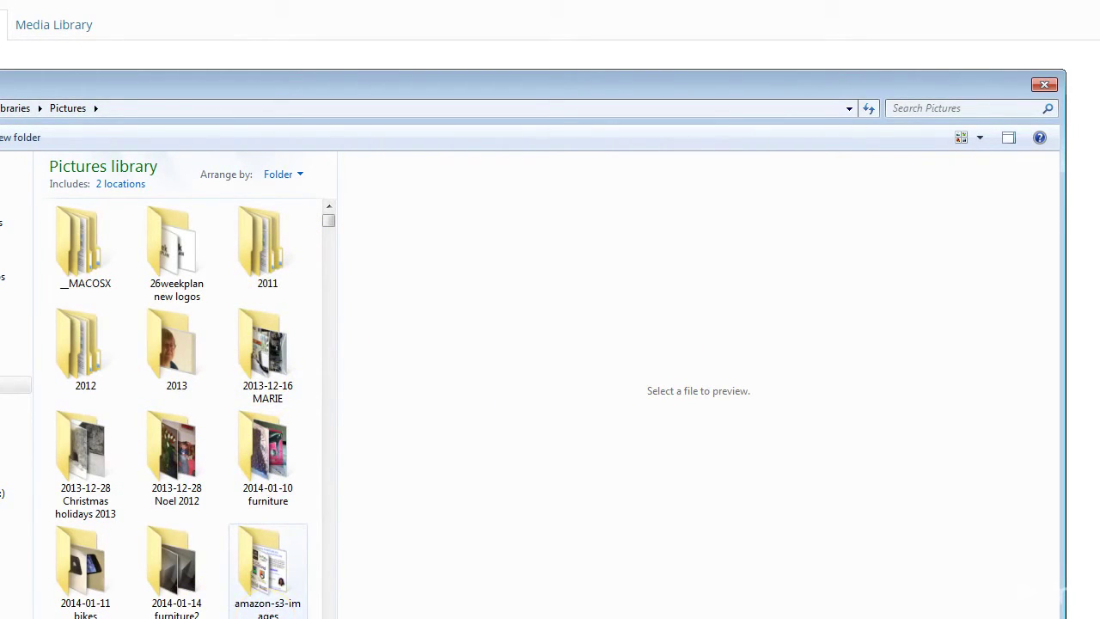
left_click(288, 613)
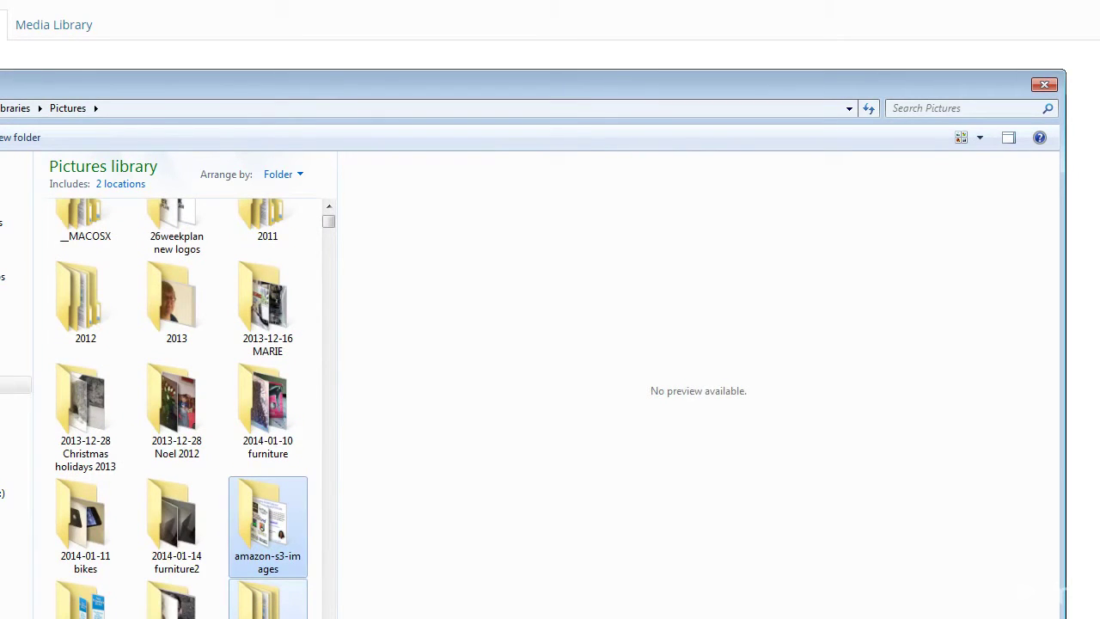
double_click(279, 606)
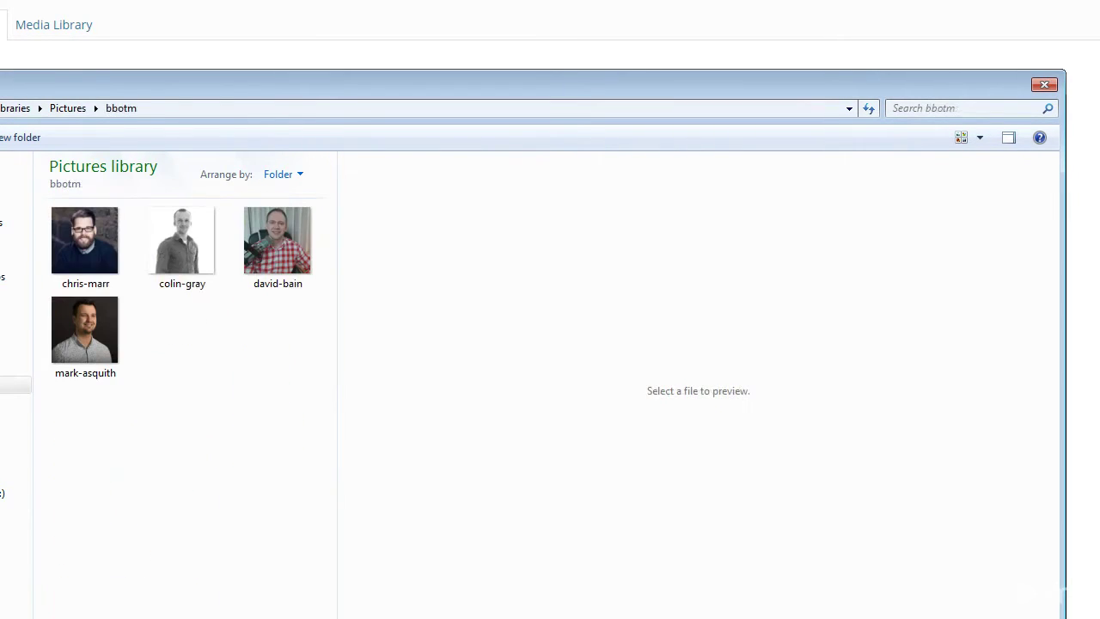
double_click(266, 254)
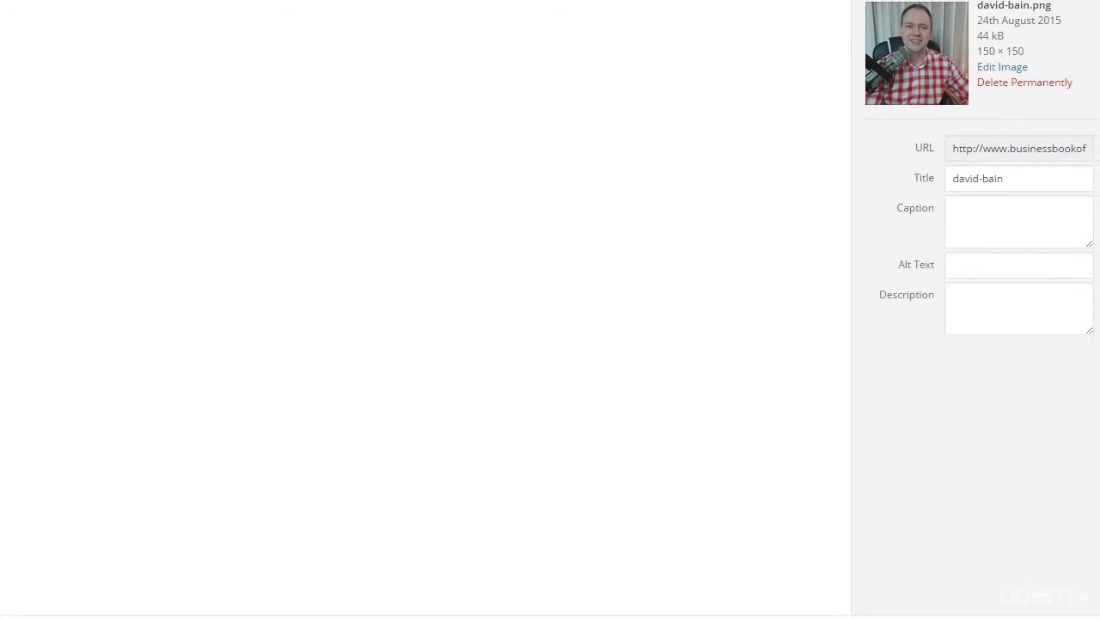
Enter the guest's full name as the portrait's alt text and select the portrait as the Guest 1 Image.
left_click(978, 264)
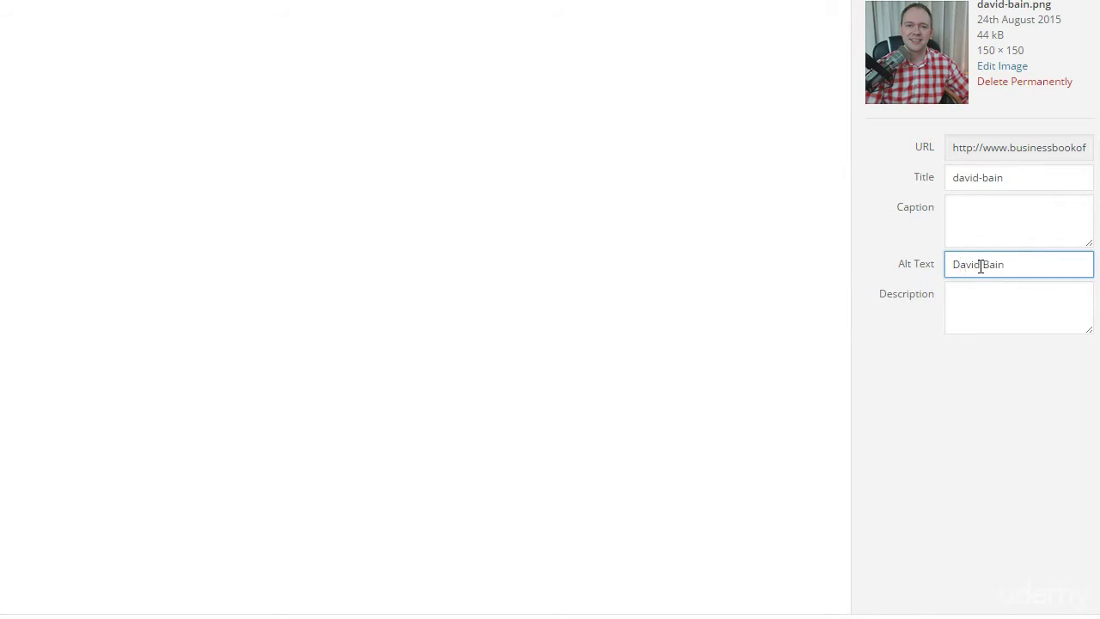
left_click_drag(1032, 261, 890, 279)
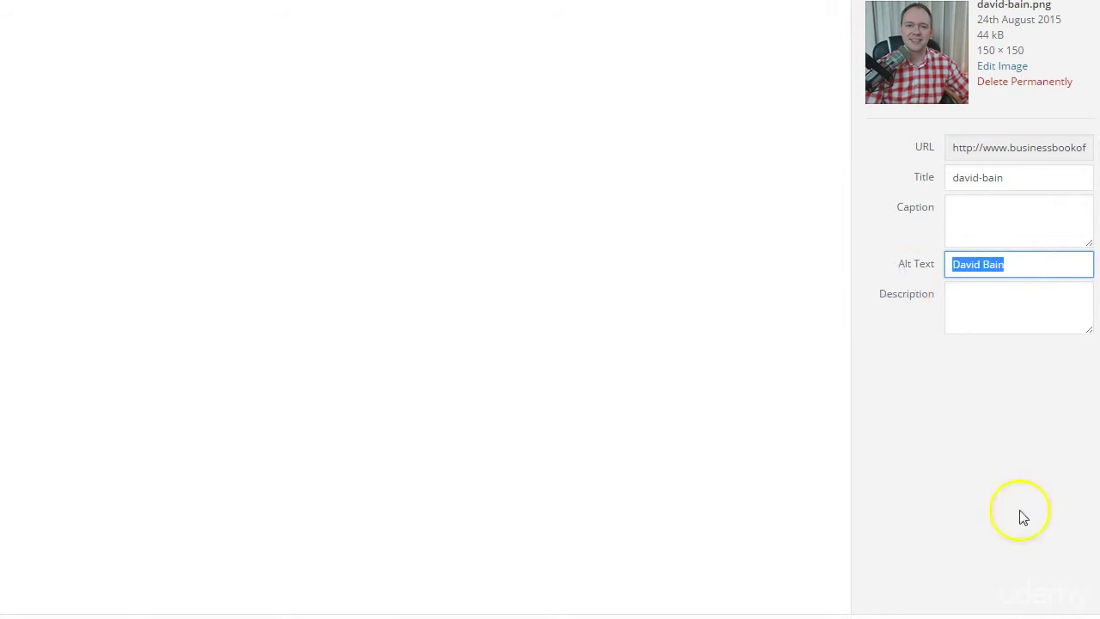
left_click(1051, 604)
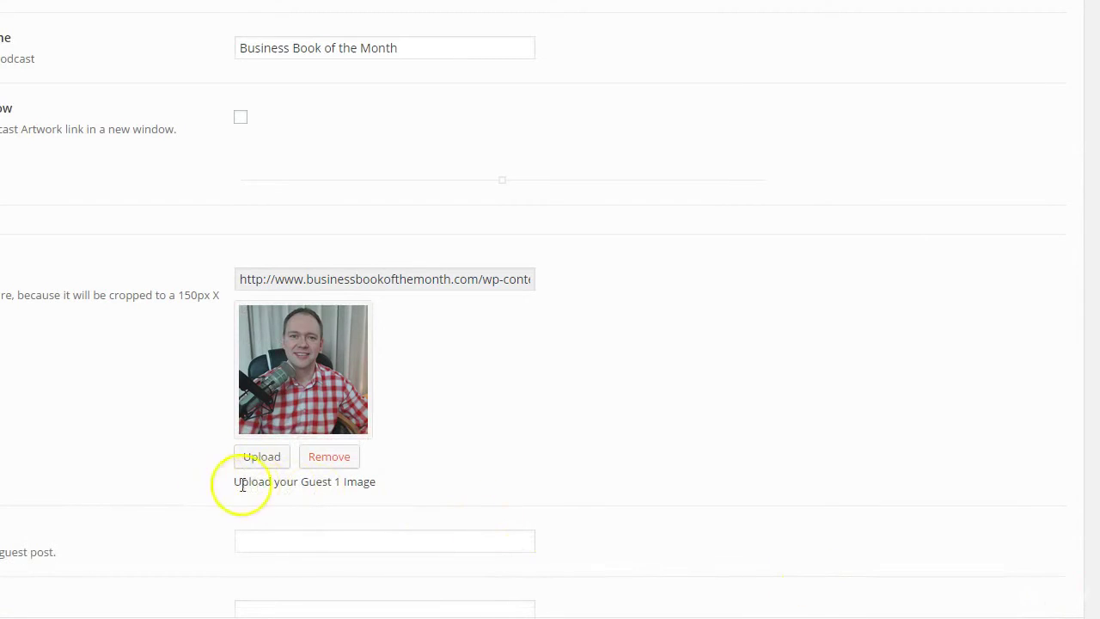
Fill in the Guest 1 Name with the guest's full name.
scroll(189, 456, "down", 2)
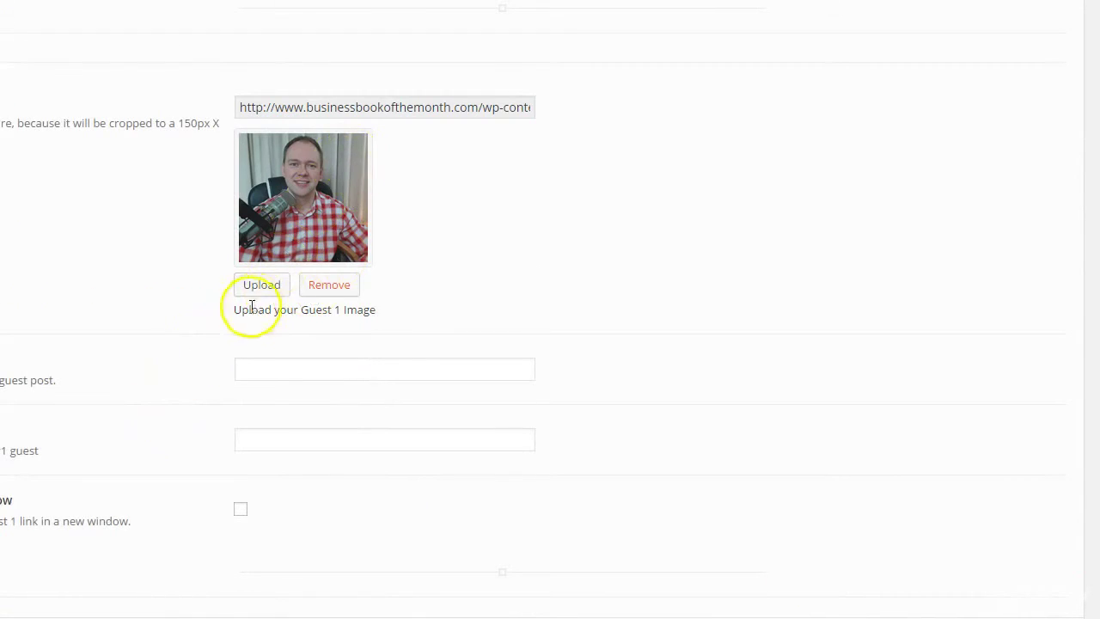
left_click(289, 371)
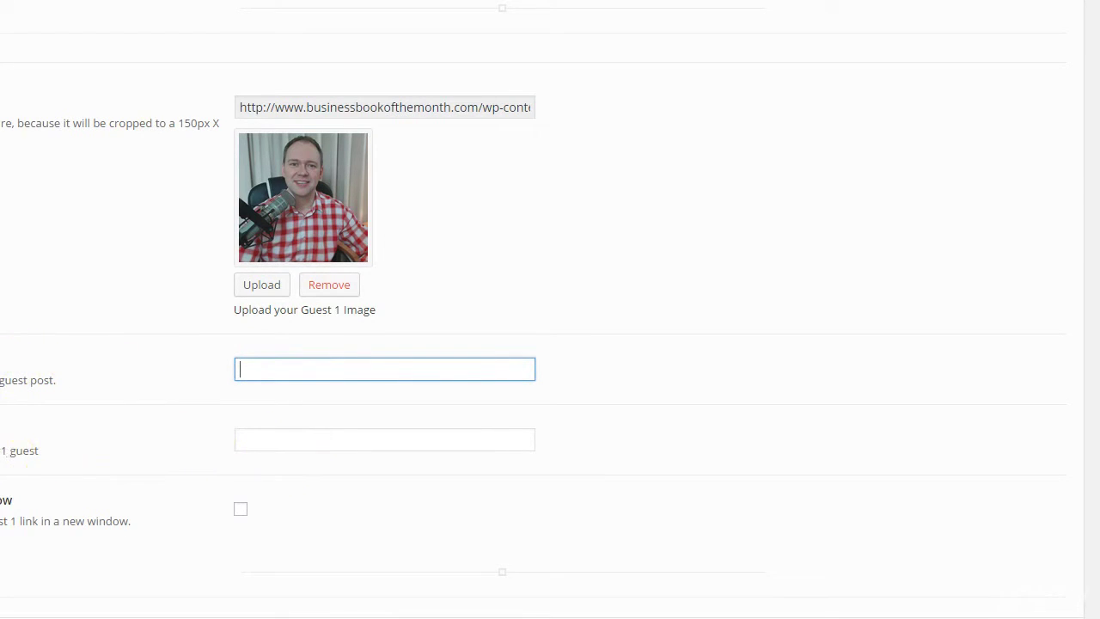
left_click(323, 443)
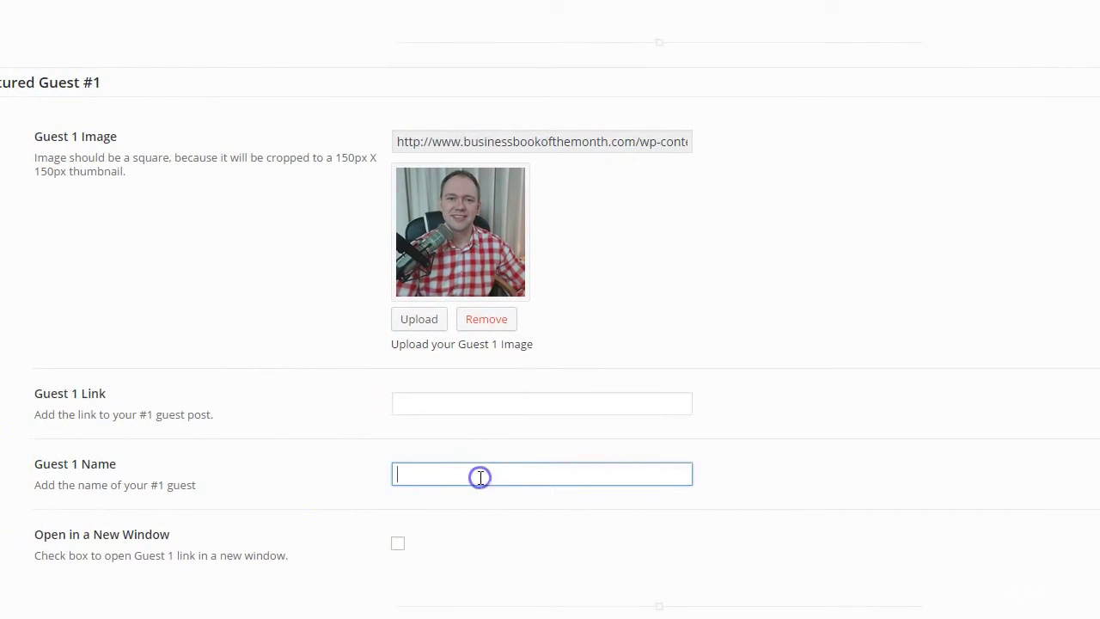
type("David Bain")
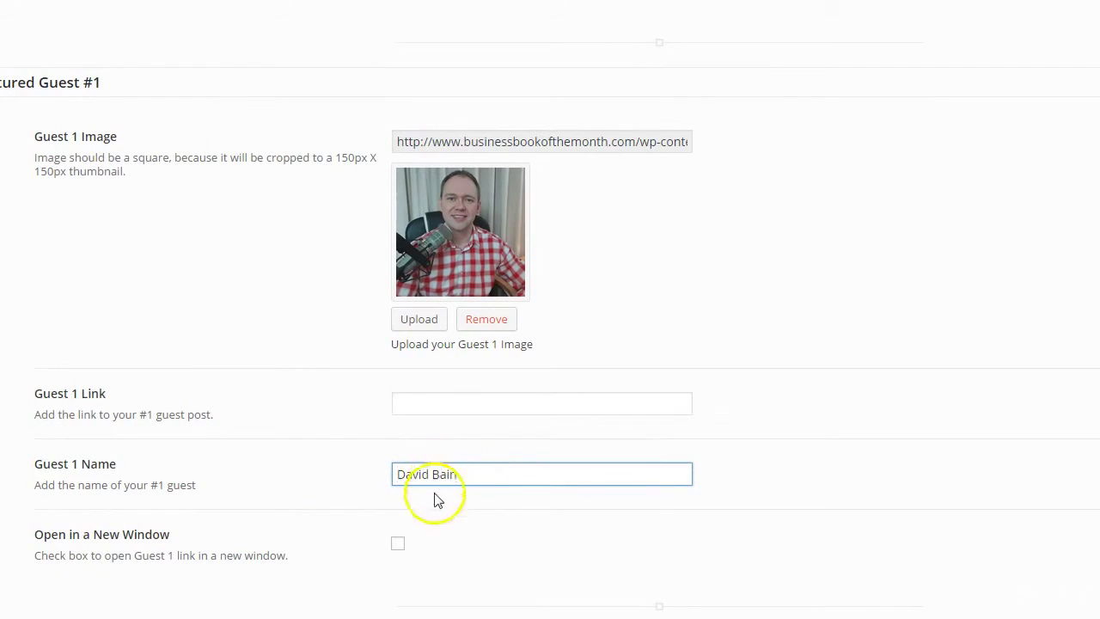
left_click(632, 145)
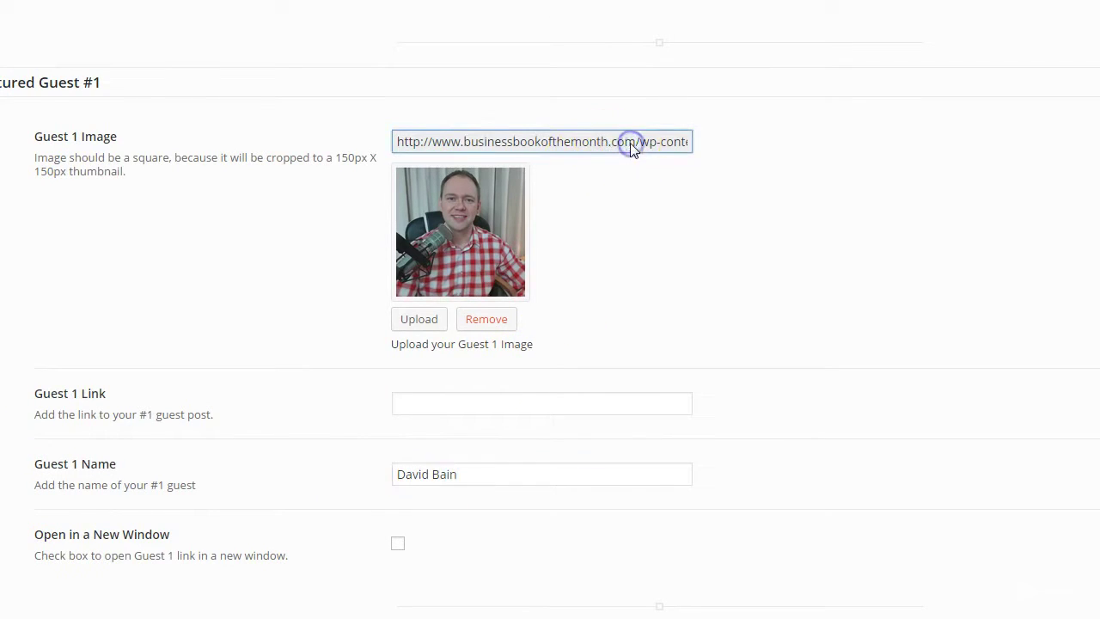
scroll(334, 184, "up", 3)
left_click_drag(645, 97, 288, 96)
key("ctrl+c")
scroll(470, 296, "down", 5)
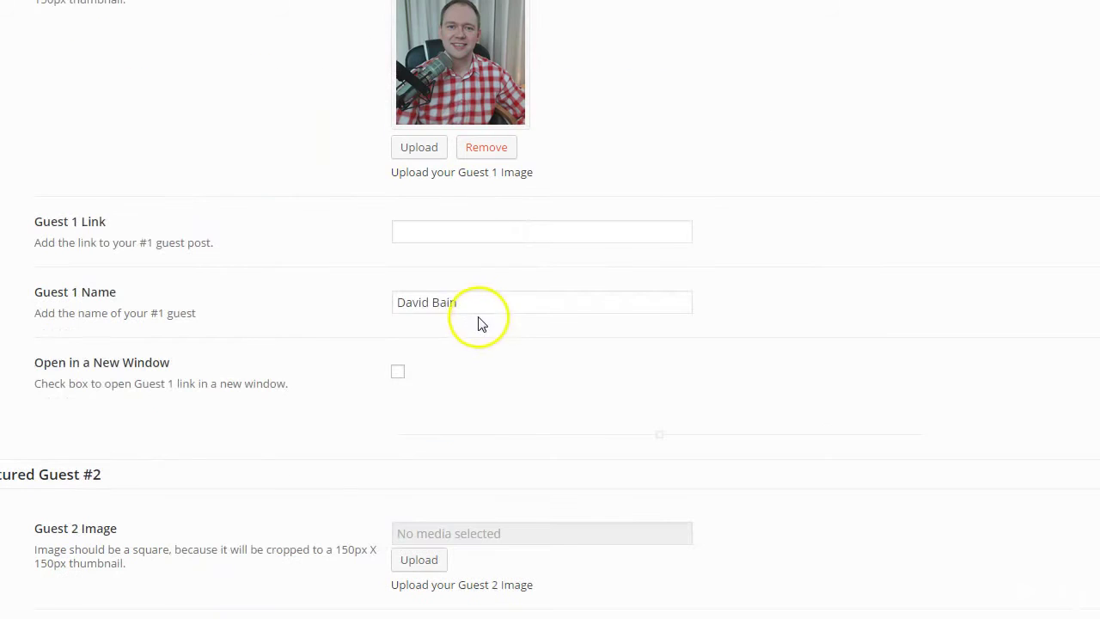
left_click(436, 232)
key("ctrl+v")
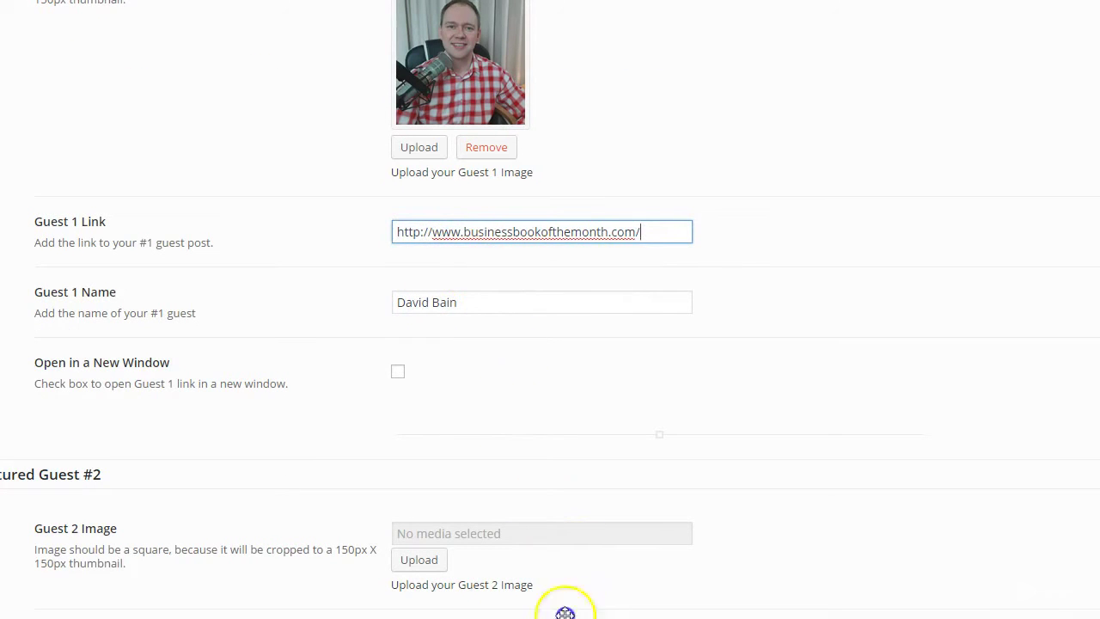
Save the Featured Guest settings with the Guest 1 details and preview the Business Book of the Month site.
scroll(632, 467, "up", 2)
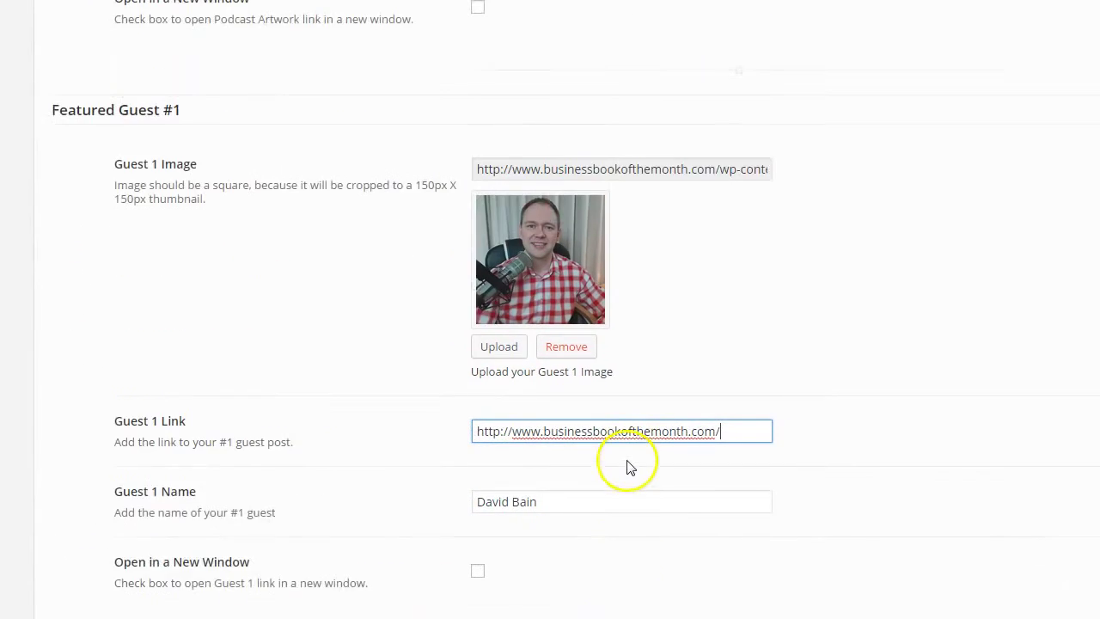
scroll(631, 466, "up", 6)
scroll(567, 327, "down", 2)
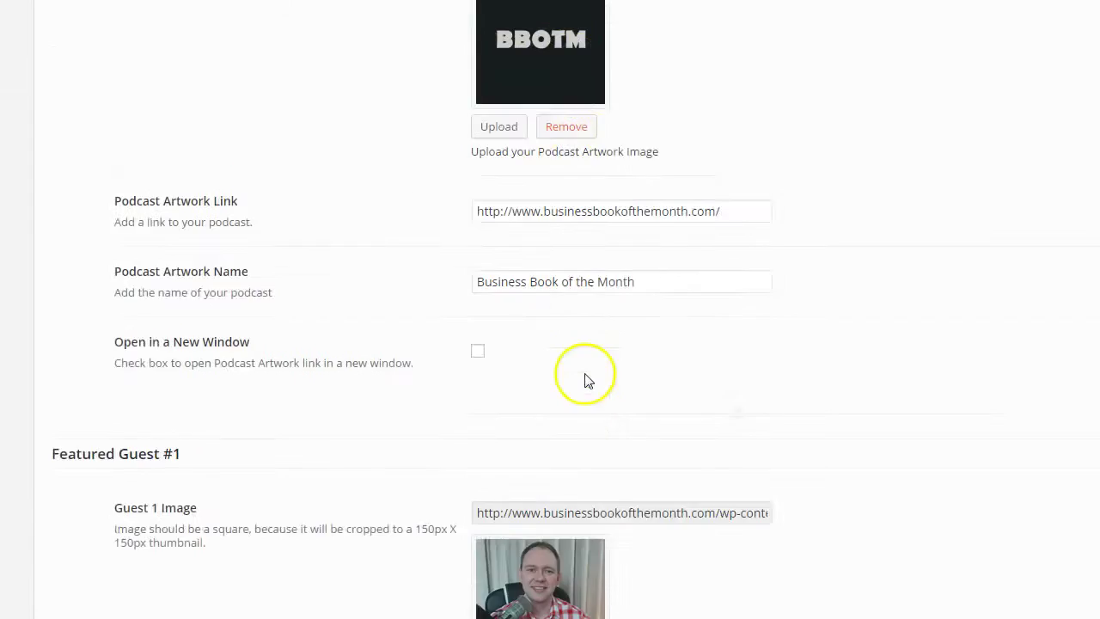
scroll(584, 381, "down", 7)
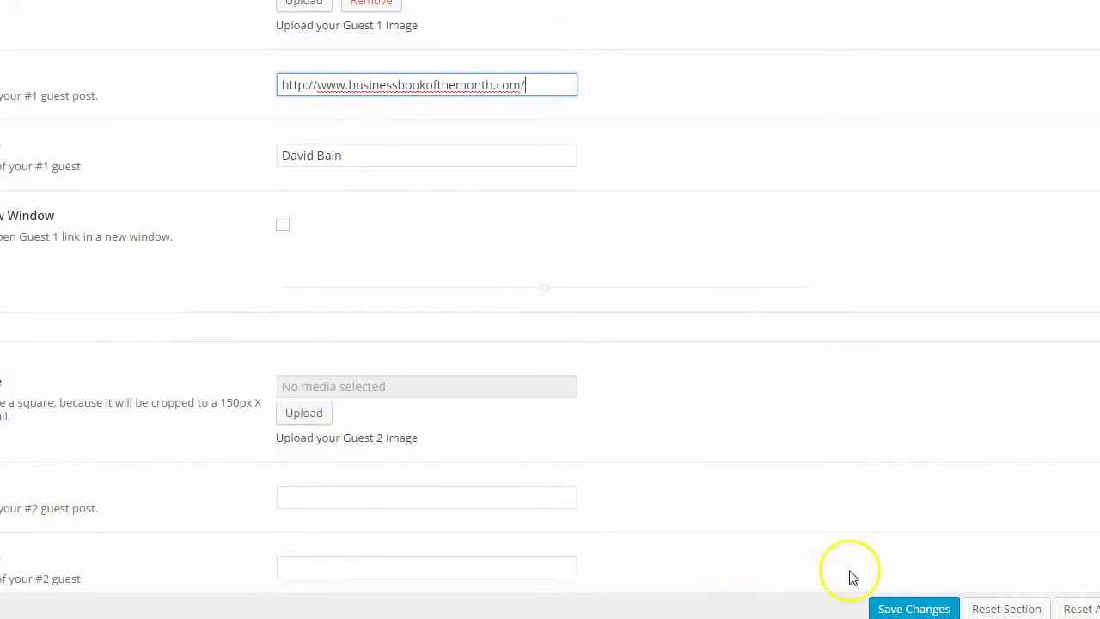
left_click(895, 607)
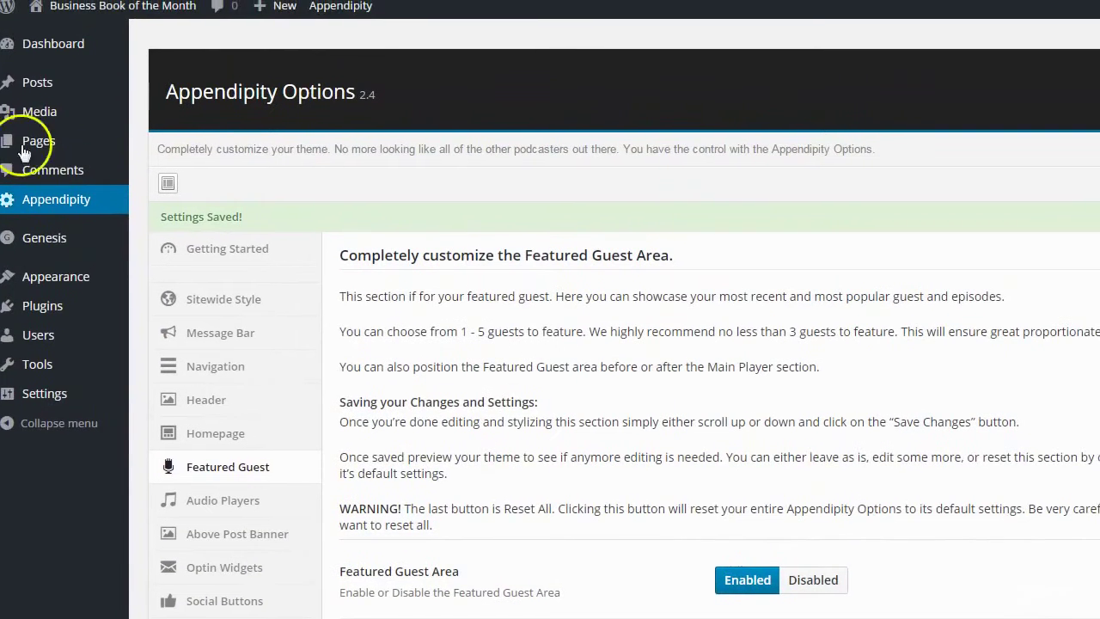
left_click(56, 24)
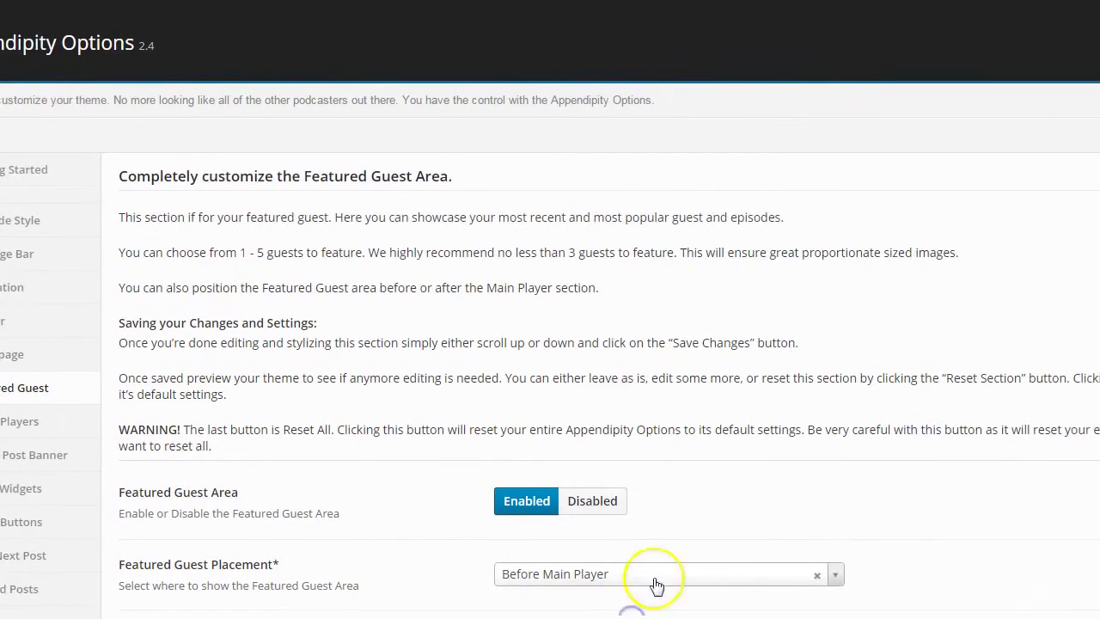
Upload the 150 × 150 portrait in the light patterned shirt from the bbotm pictures folder for the Guest 2 Image.
scroll(659, 581, "down", 10)
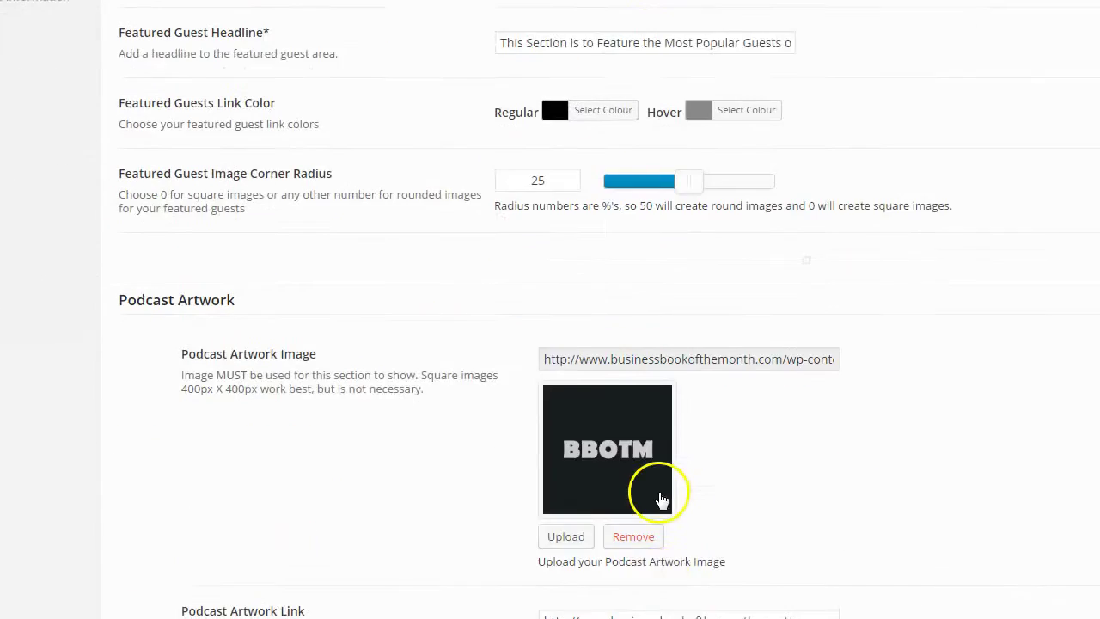
scroll(660, 500, "down", 11)
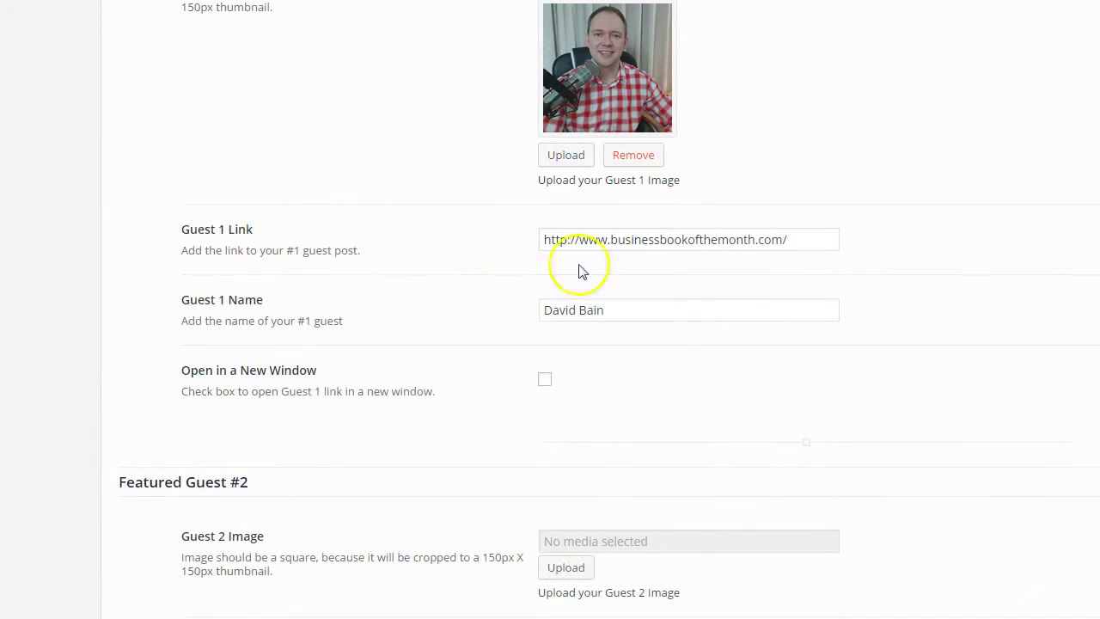
scroll(579, 271, "down", 2)
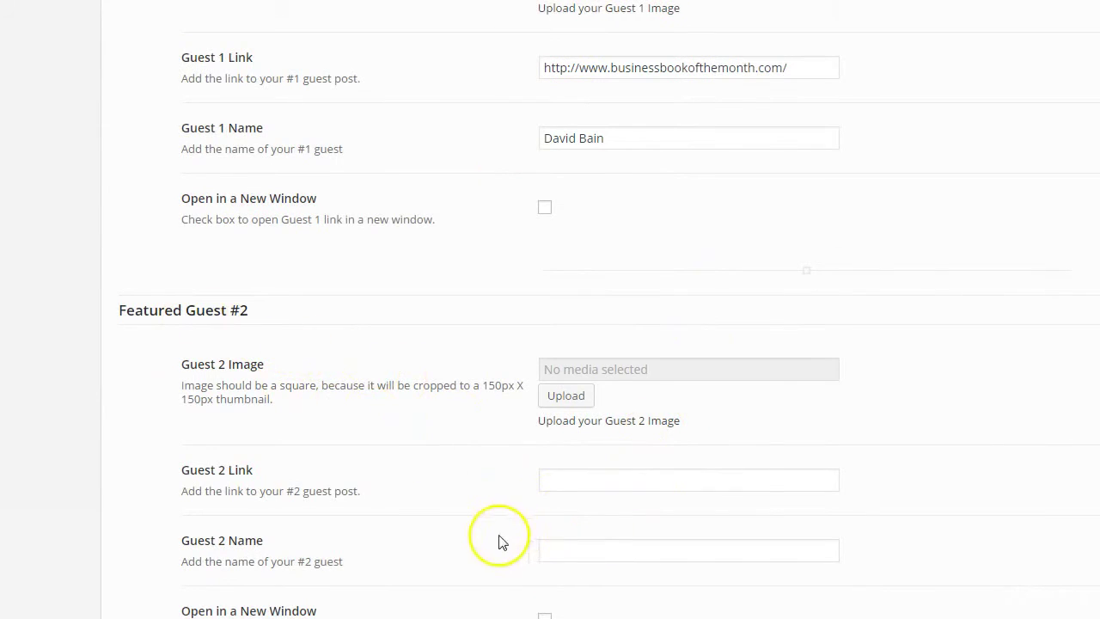
left_click(563, 397)
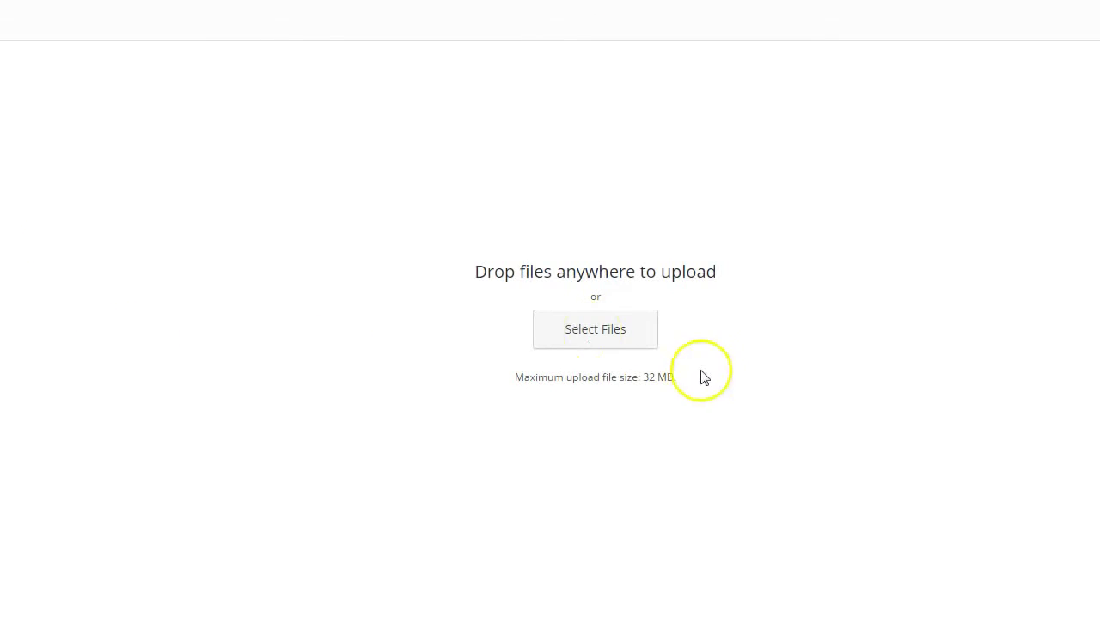
left_click(628, 334)
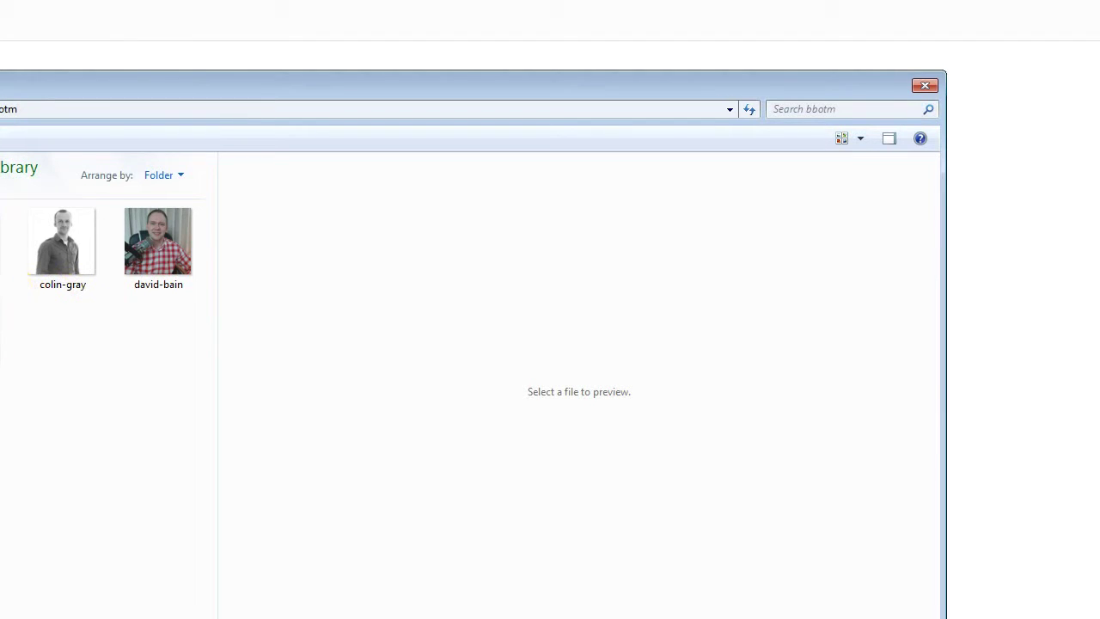
double_click(68, 314)
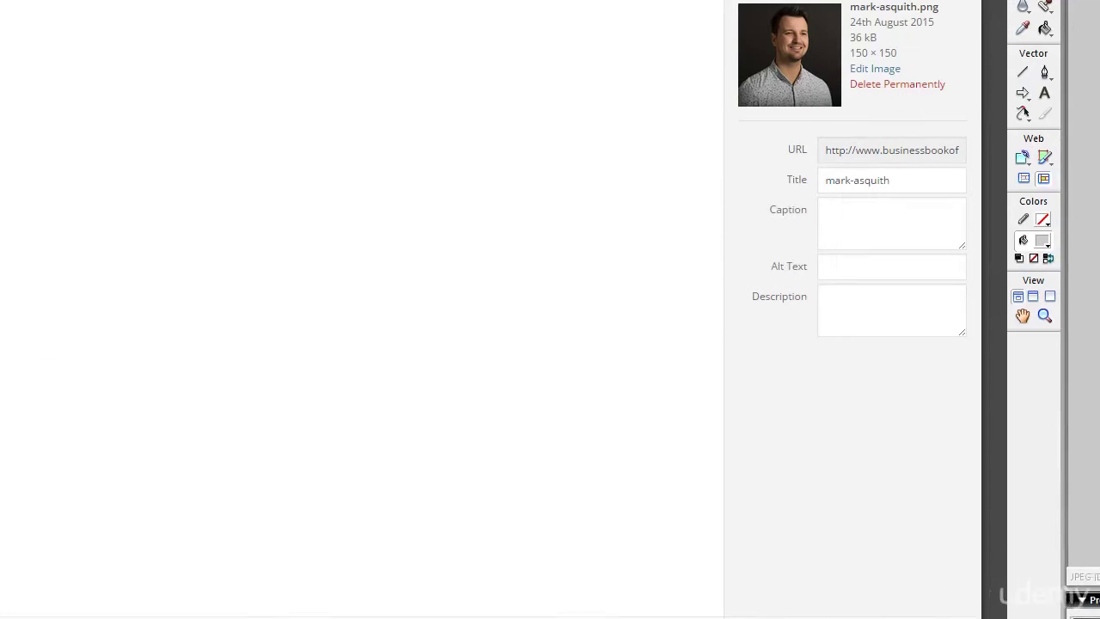
Enter the second guest's full name as the portrait's alt text, copy it, and select the portrait as the Guest 2 Image.
left_click(872, 284)
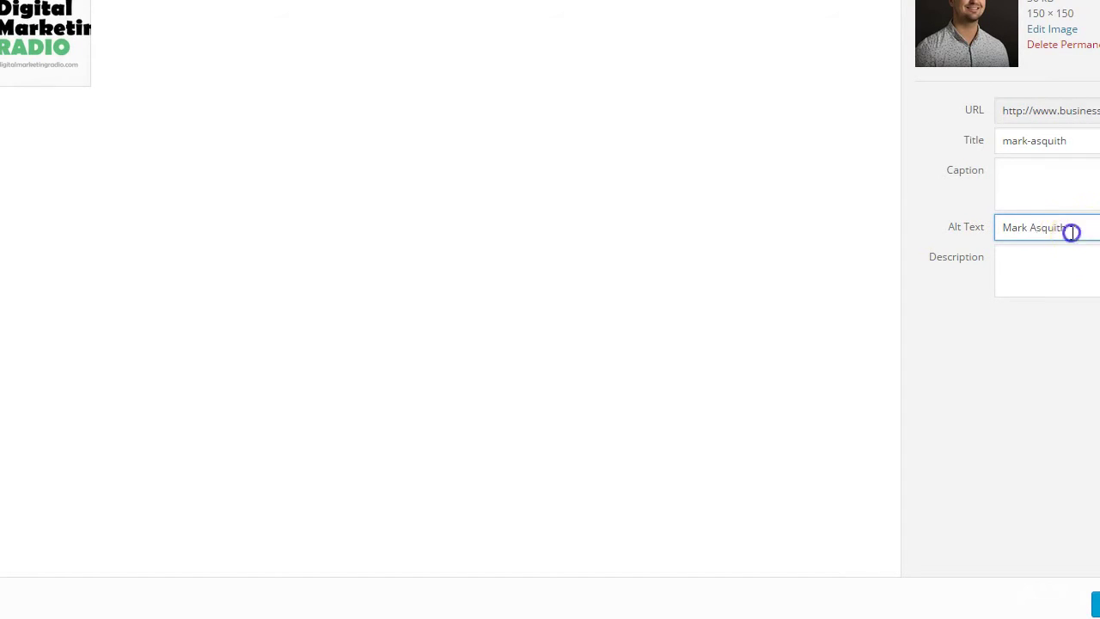
left_click_drag(1071, 230, 973, 229)
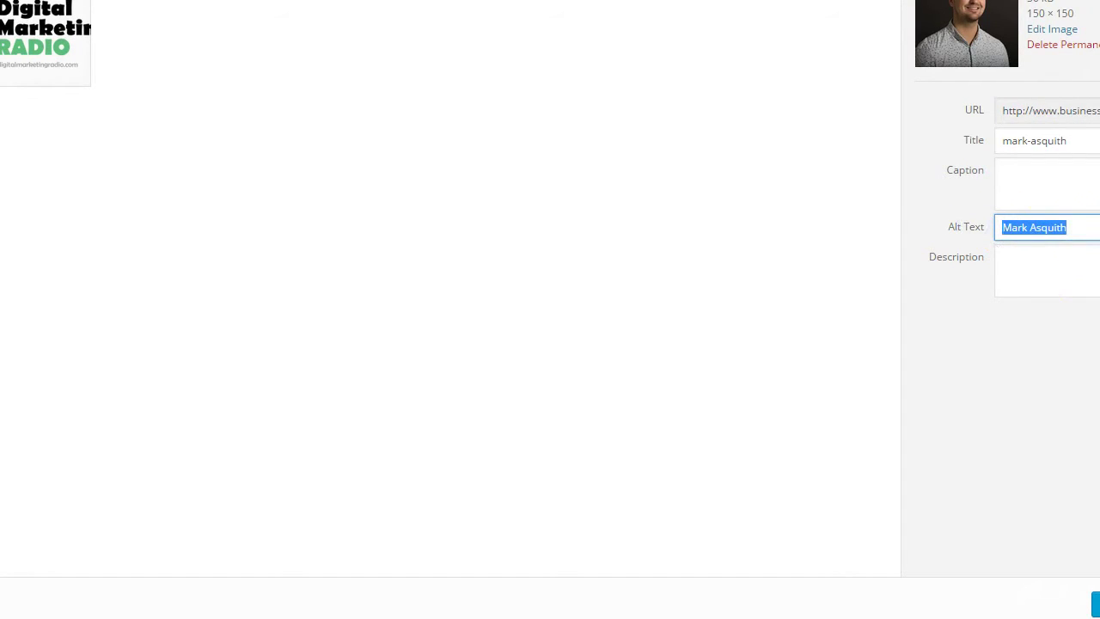
left_click(1080, 579)
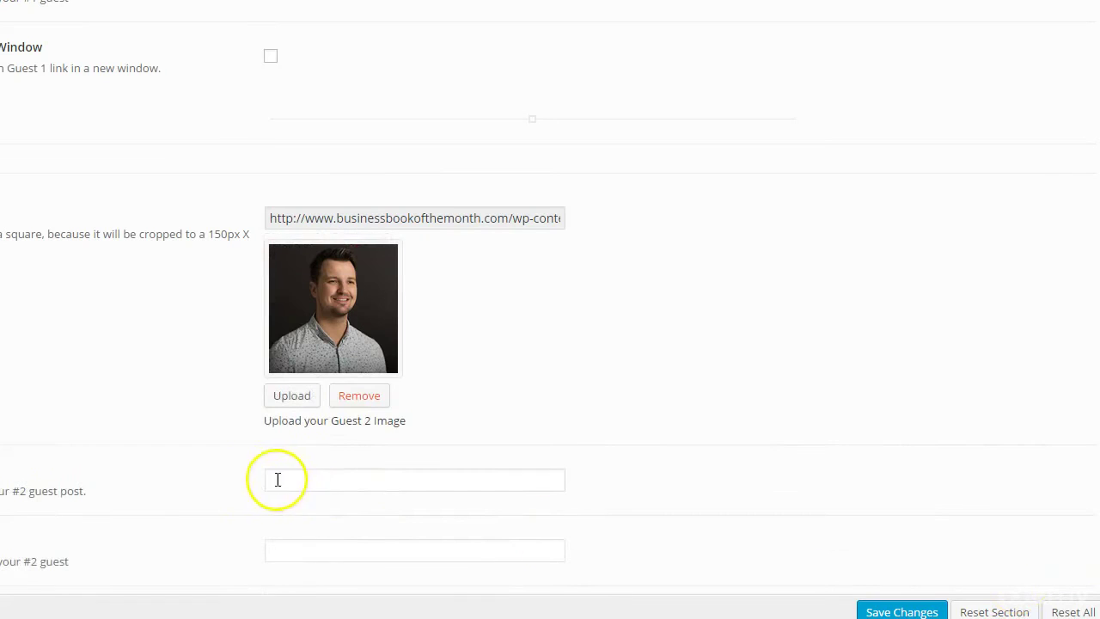
Fill in the Guest 2 Name with the second guest's full name.
scroll(288, 494, "down", 2)
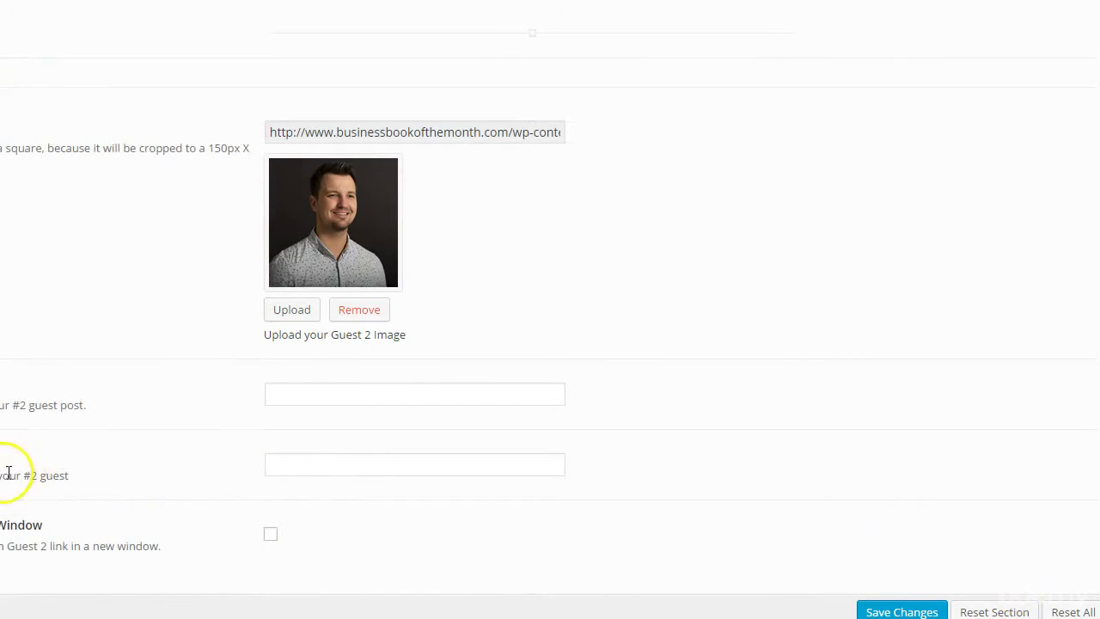
left_click(295, 471)
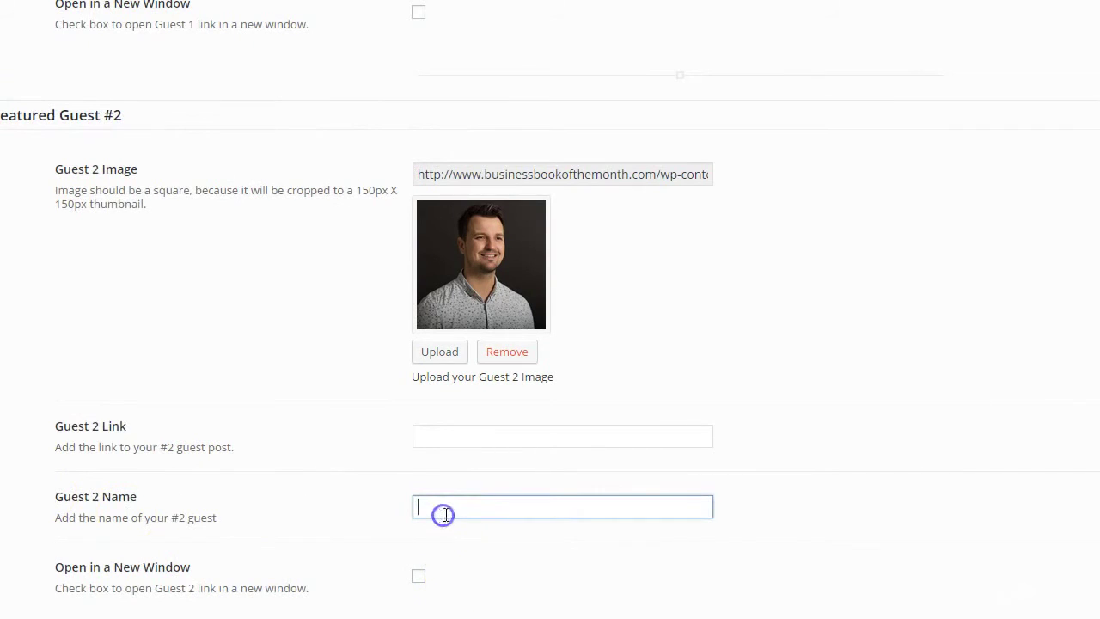
type("Mark Asquith")
left_click(456, 437)
scroll(481, 370, "up", 5)
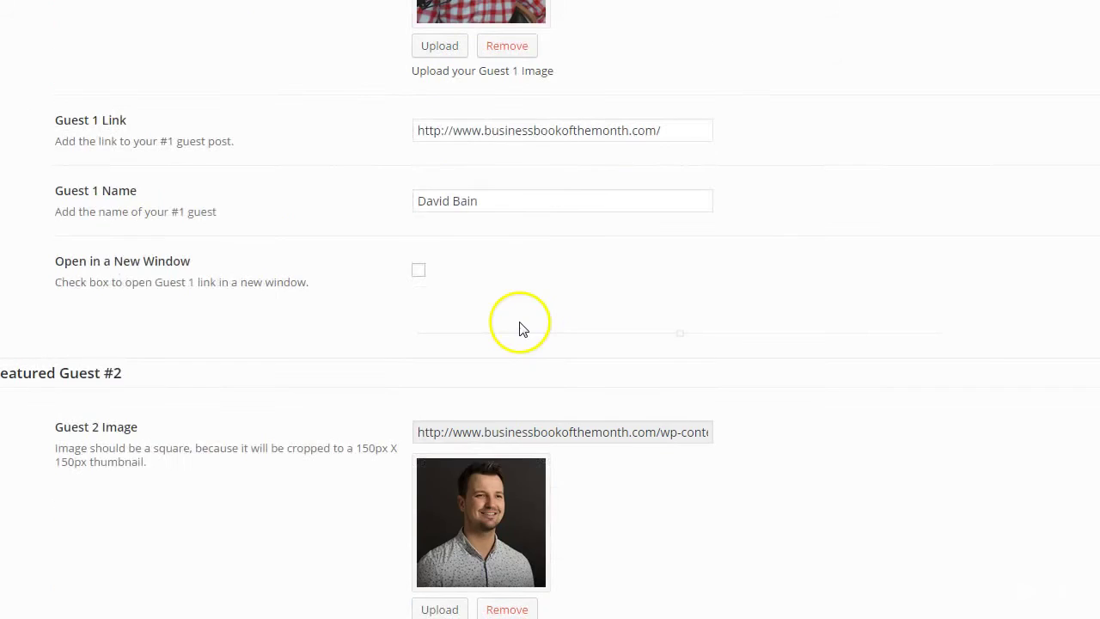
left_click_drag(645, 302, 318, 305)
key("ctrl+c")
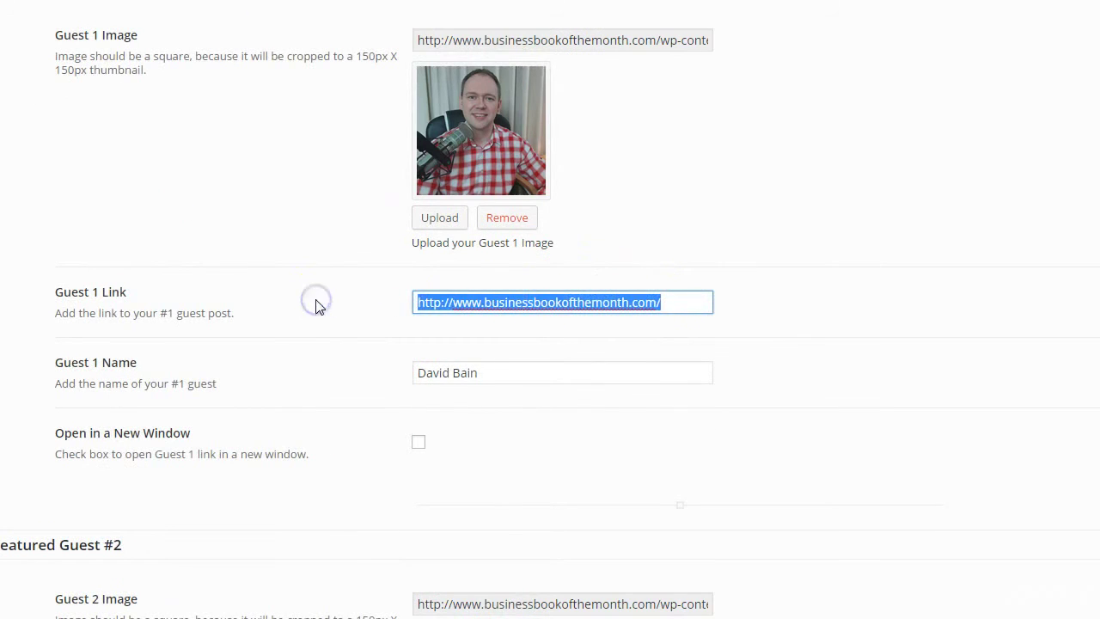
scroll(516, 387, "down", 4)
scroll(491, 370, "down", 1)
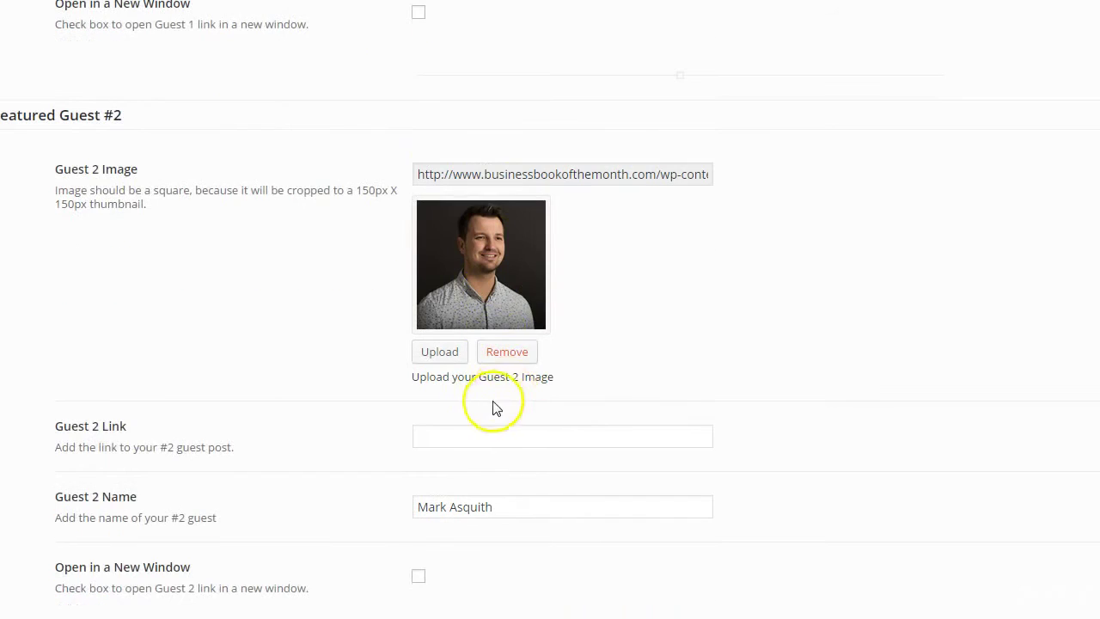
left_click(455, 439)
key("ctrl+v")
scroll(457, 443, "down", 3)
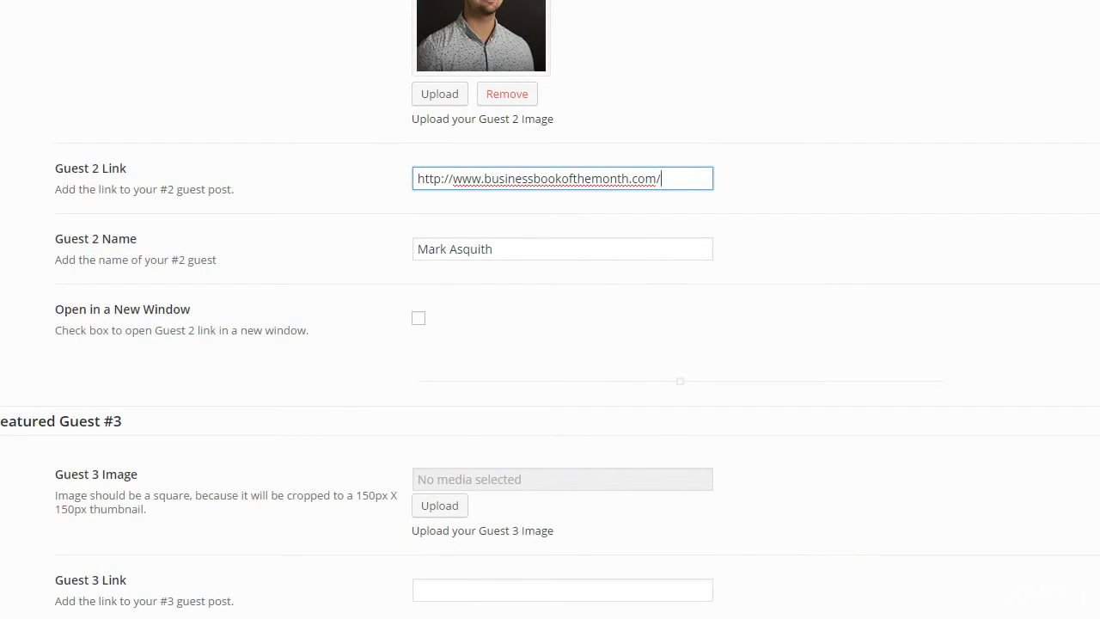
left_click(928, 602)
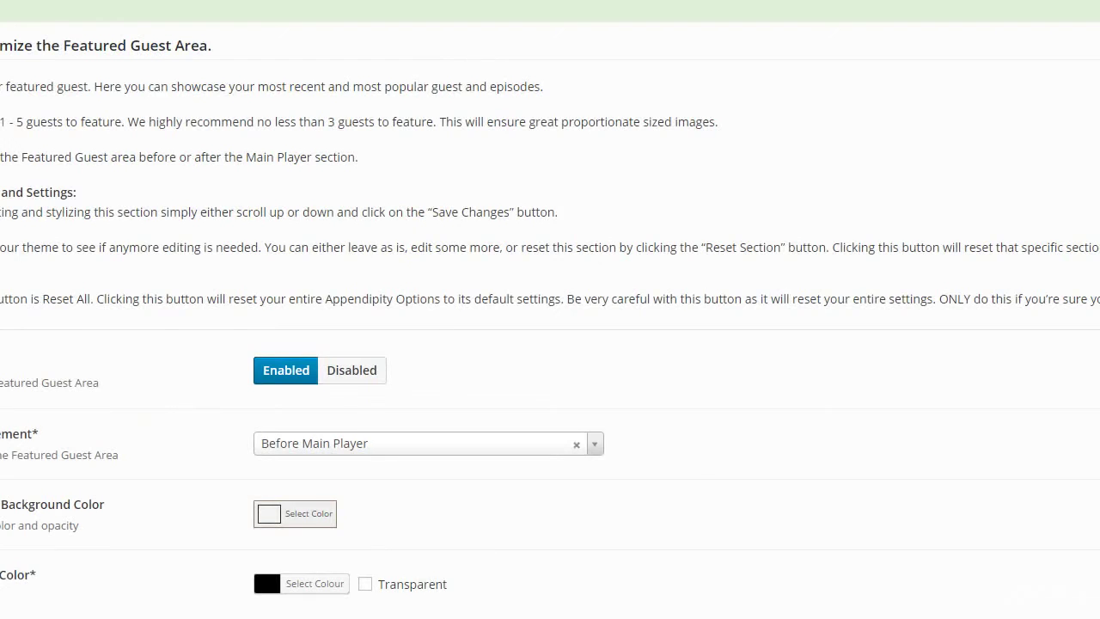
Upload the black-and-white portrait from the bbotm folder as the Guest 3 Image, with the guest's full name as alt text.
scroll(172, 313, "down", 15)
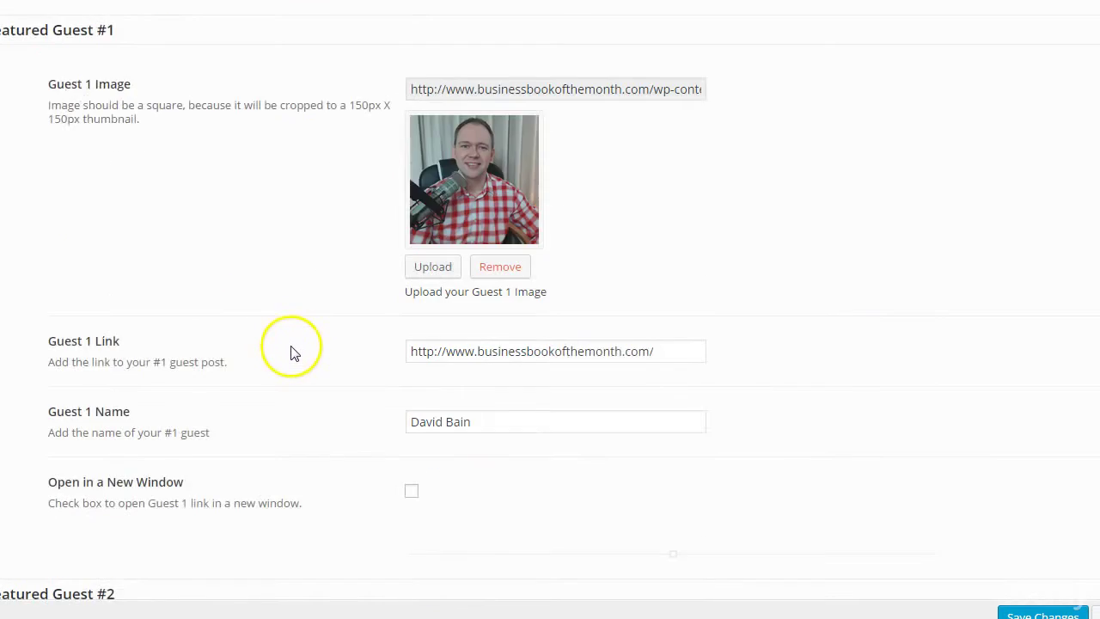
scroll(295, 354, "down", 10)
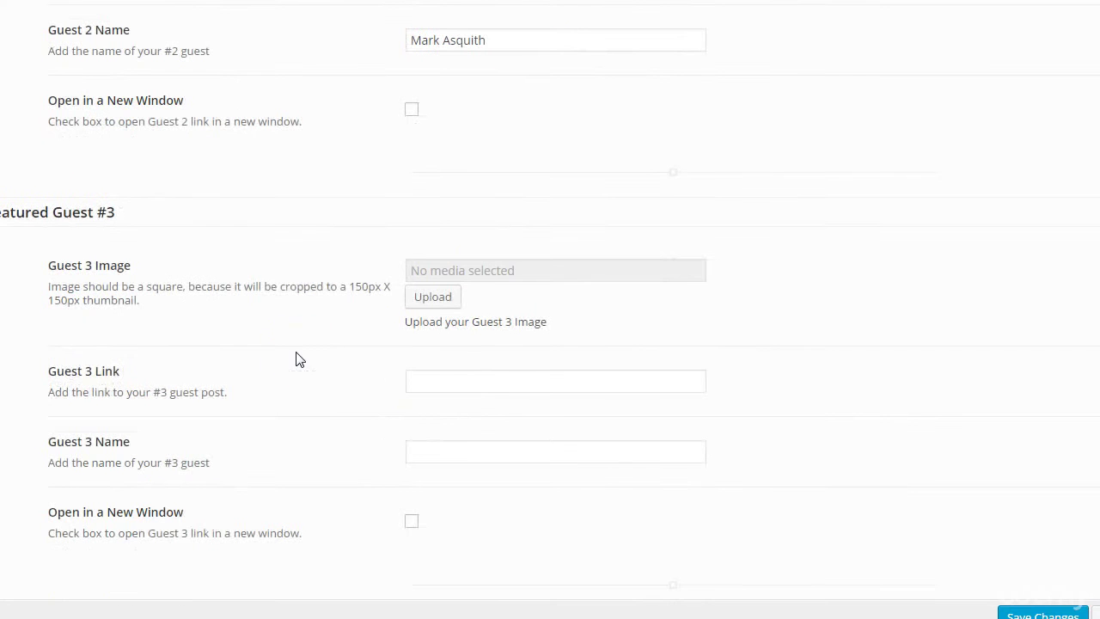
left_click(425, 303)
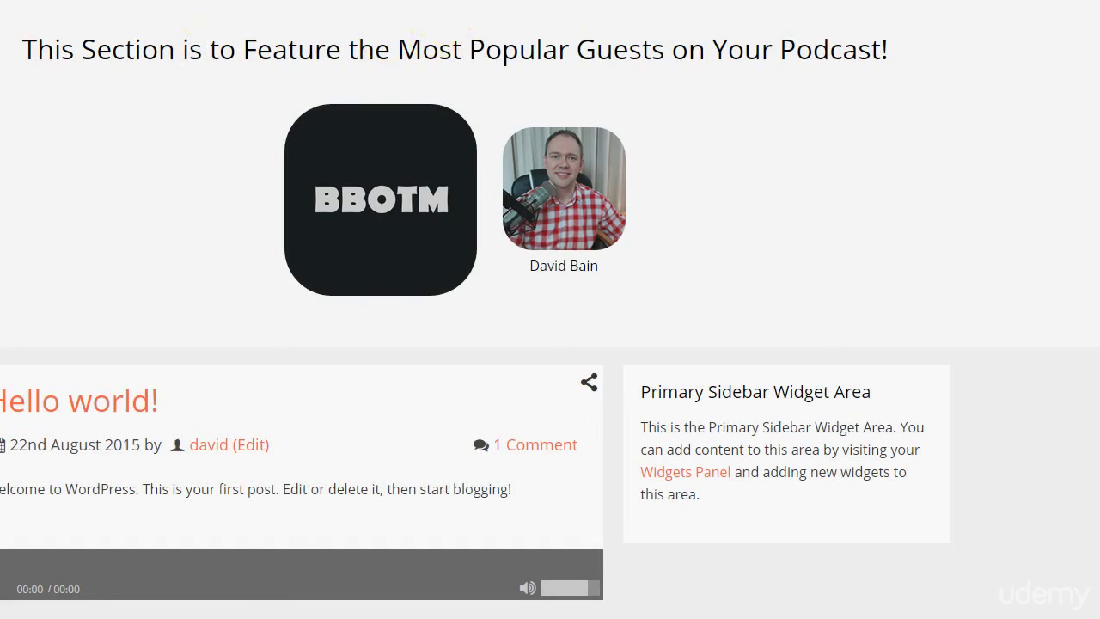
scroll(550, 310, "up", 2)
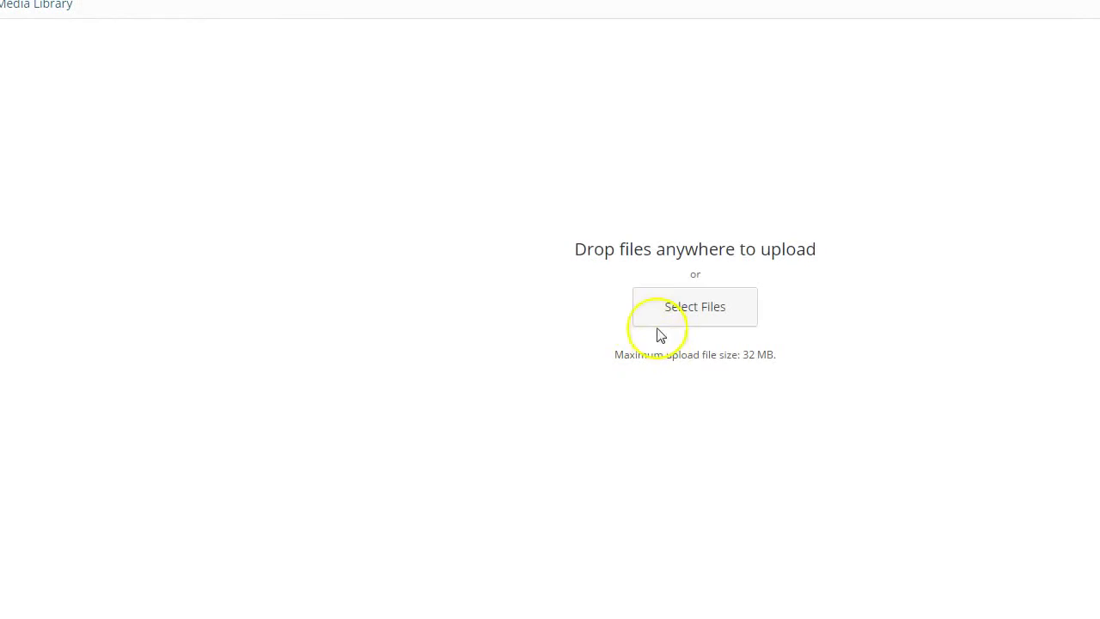
left_click(662, 302)
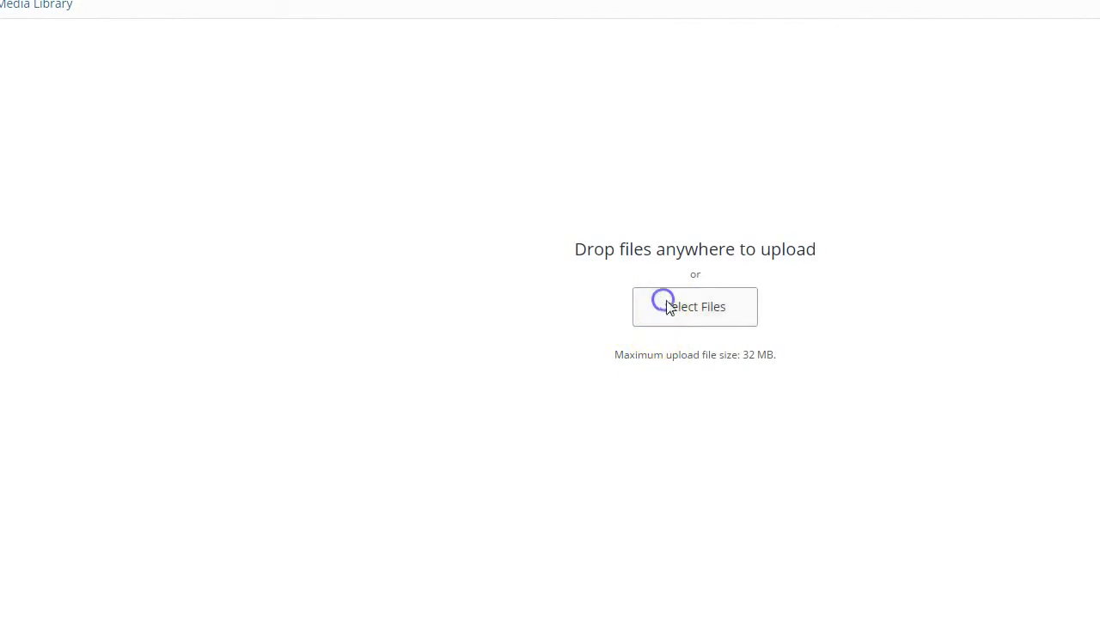
left_click(162, 216)
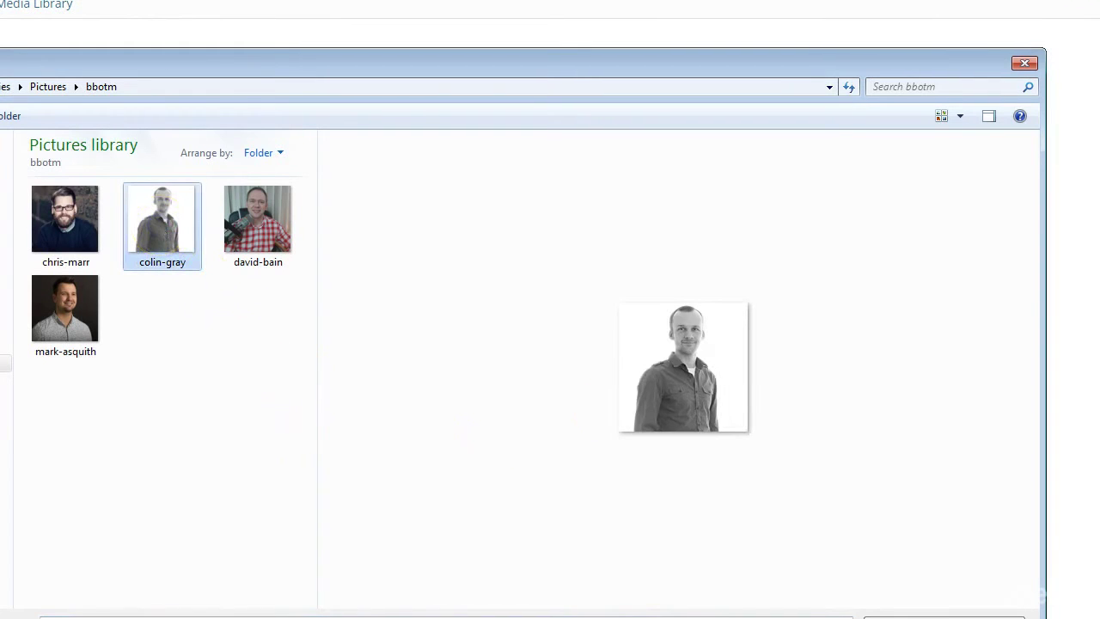
key("Return")
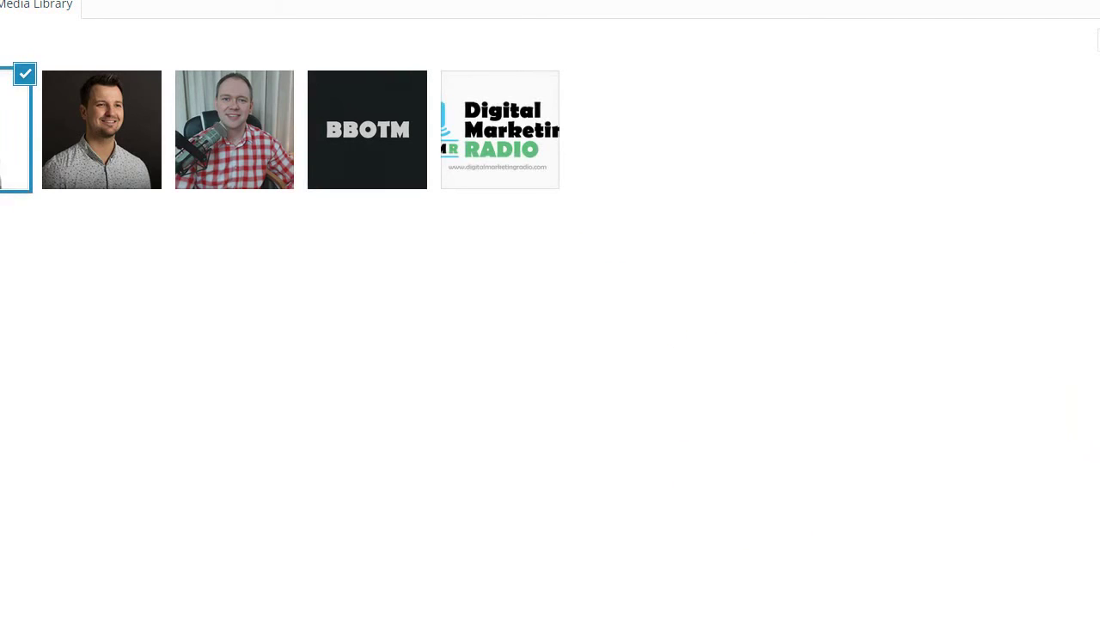
left_click(995, 239)
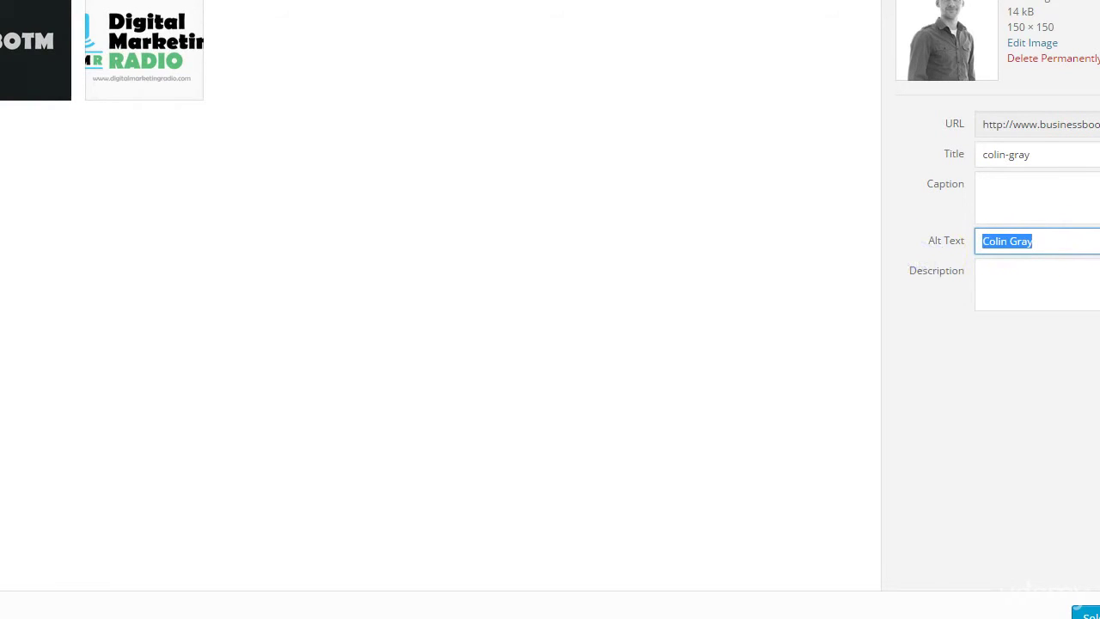
left_click(1084, 610)
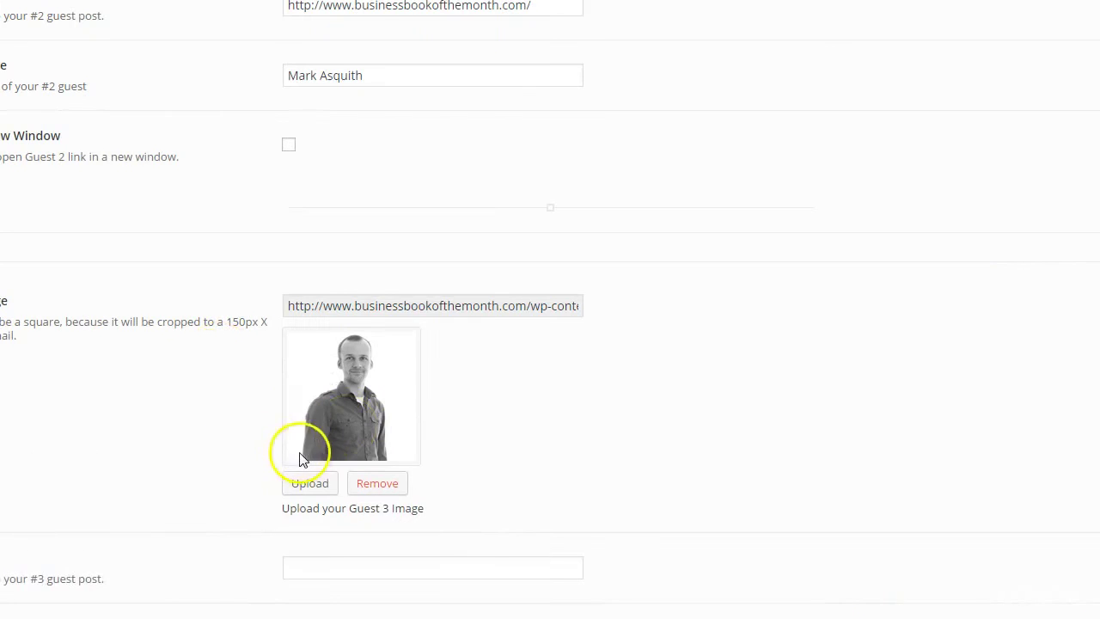
Enter the third guest's full name as the Guest 3 Name.
scroll(300, 454, "down", 2)
left_click(292, 466)
type("Colin Gray")
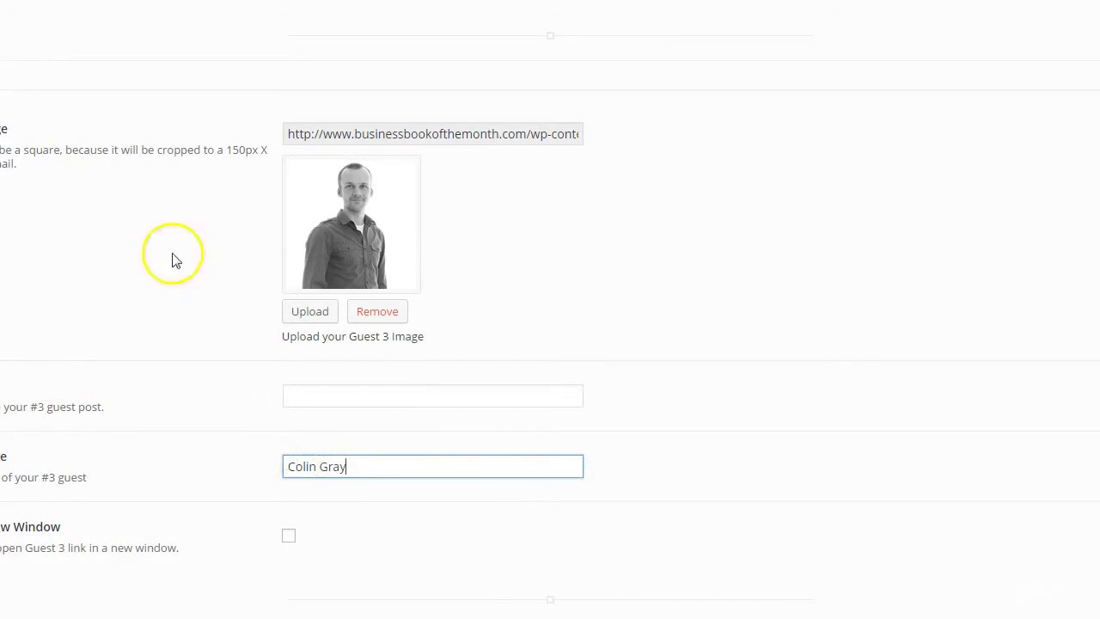
scroll(264, 224, "up", 3)
scroll(264, 224, "up", 1)
left_click_drag(534, 176, 181, 159)
key("ctrl+c")
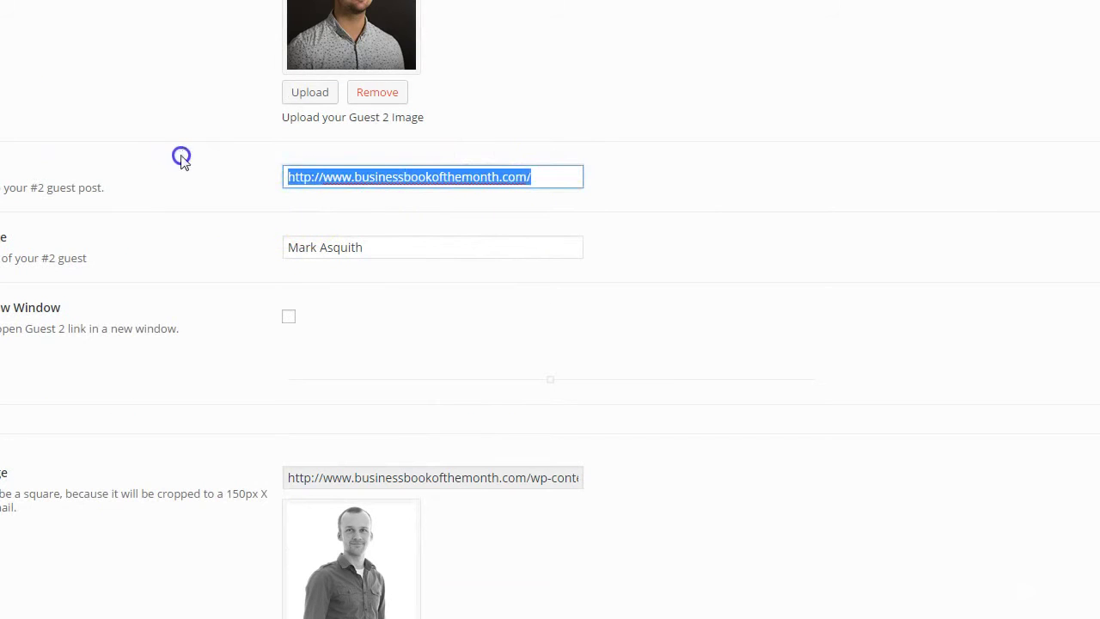
scroll(361, 292, "down", 4)
left_click(312, 403)
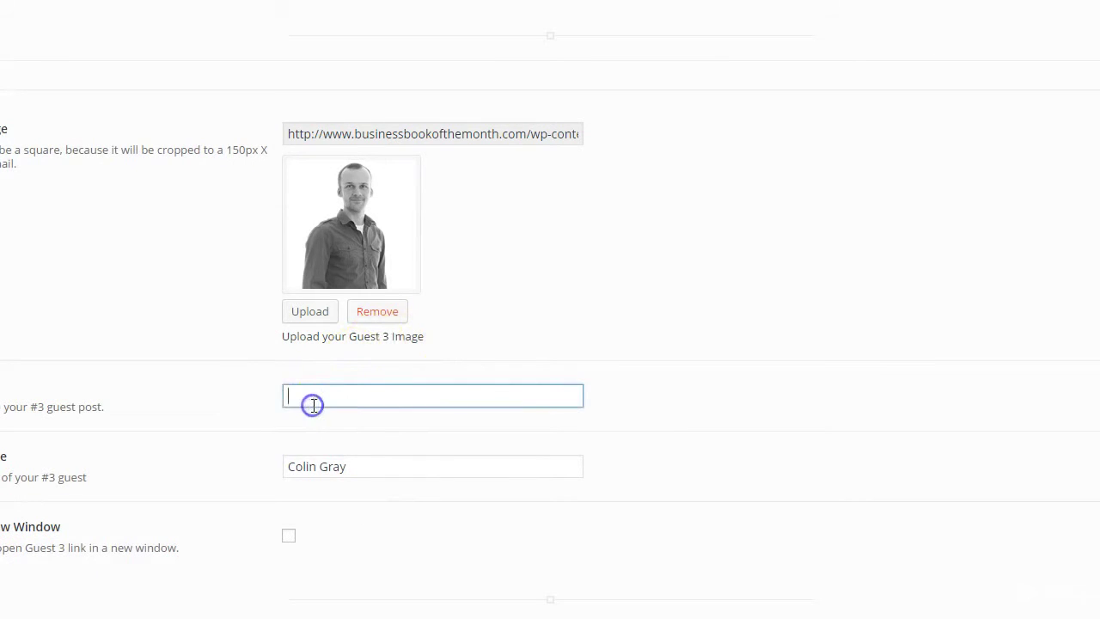
key("ctrl+v")
scroll(338, 486, "down", 1)
scroll(338, 487, "down", 1)
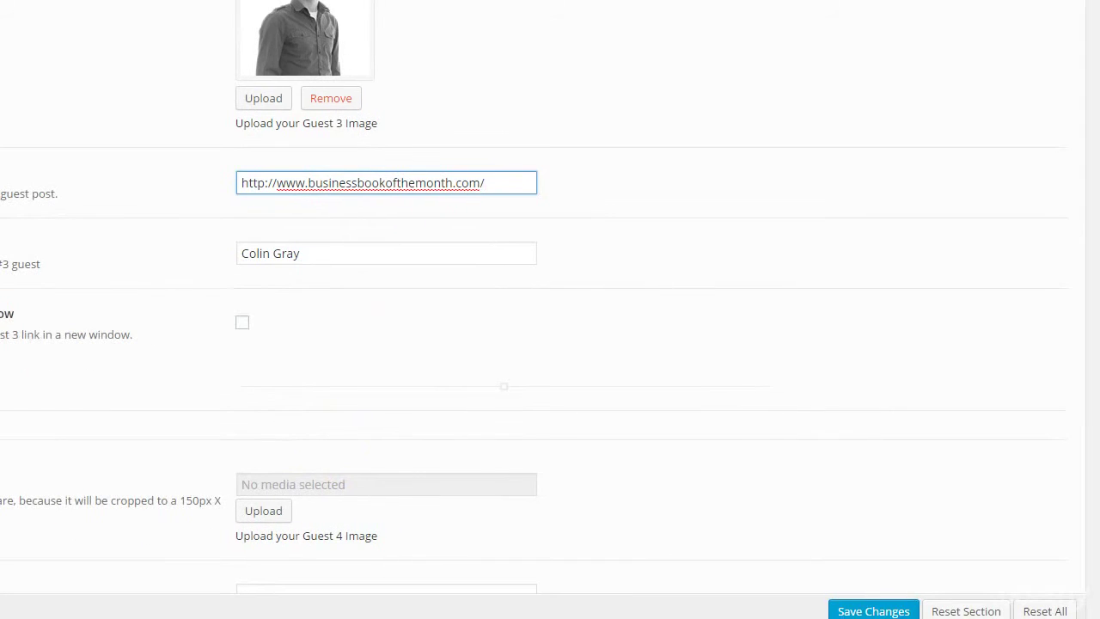
left_click(868, 611)
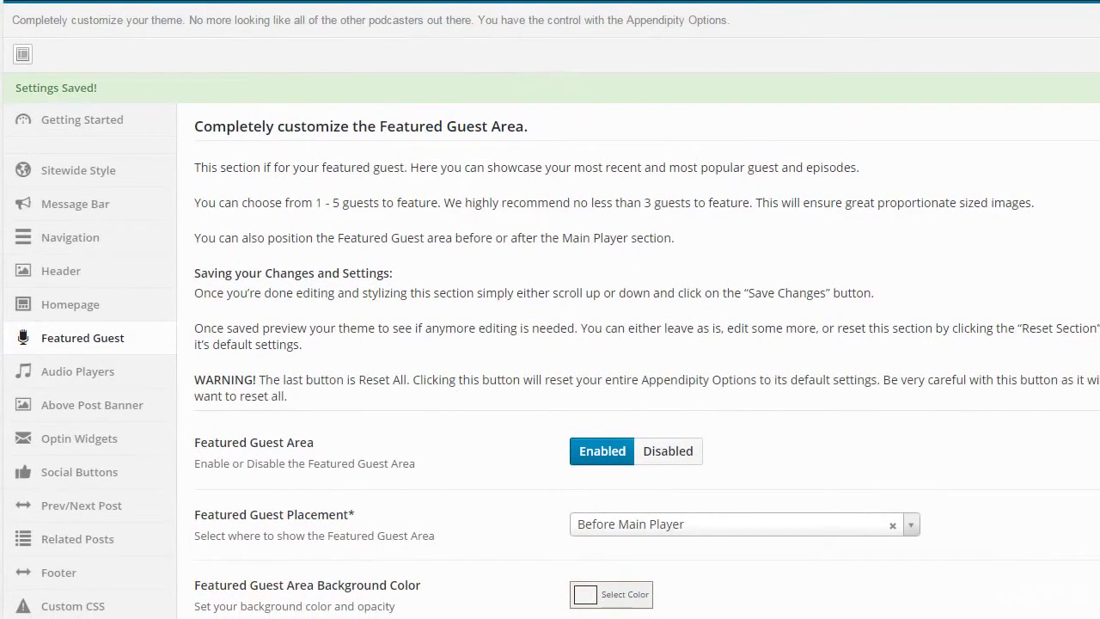
Upload the portrait of the bearded guest with glasses from the bbotm folder for the Guest 4 Image.
scroll(523, 366, "down", 12)
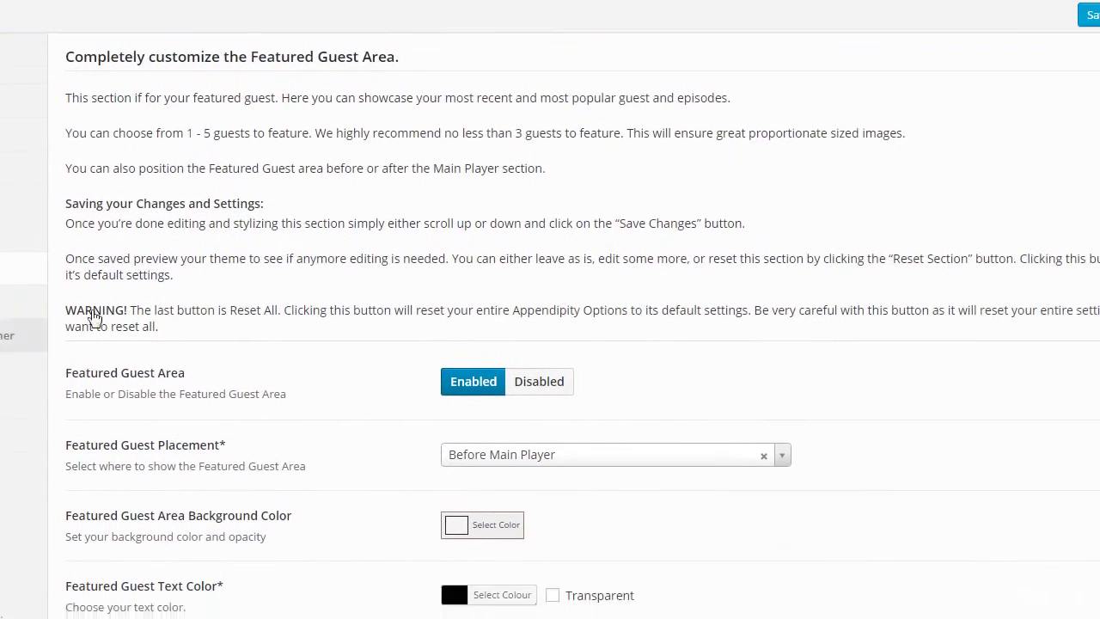
scroll(393, 368, "down", 18)
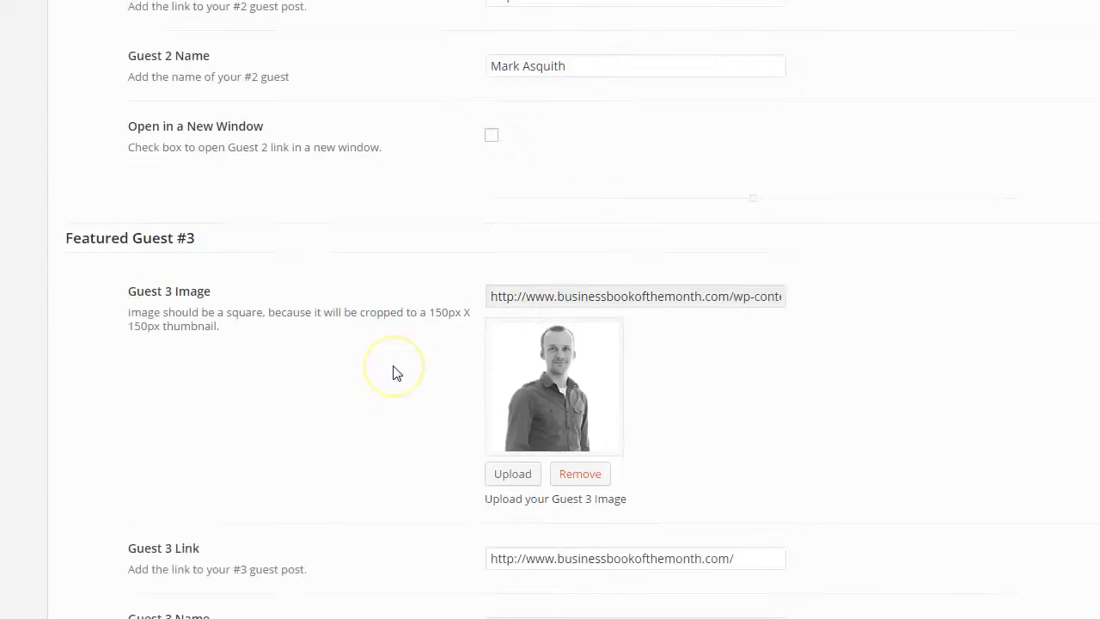
scroll(394, 367, "down", 2)
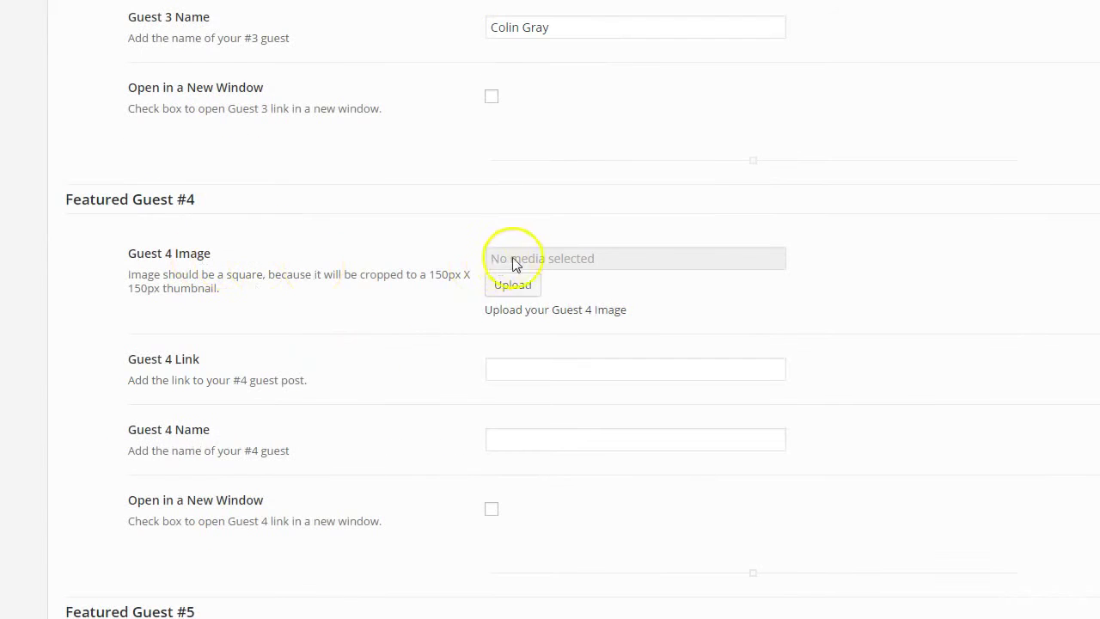
left_click(509, 286)
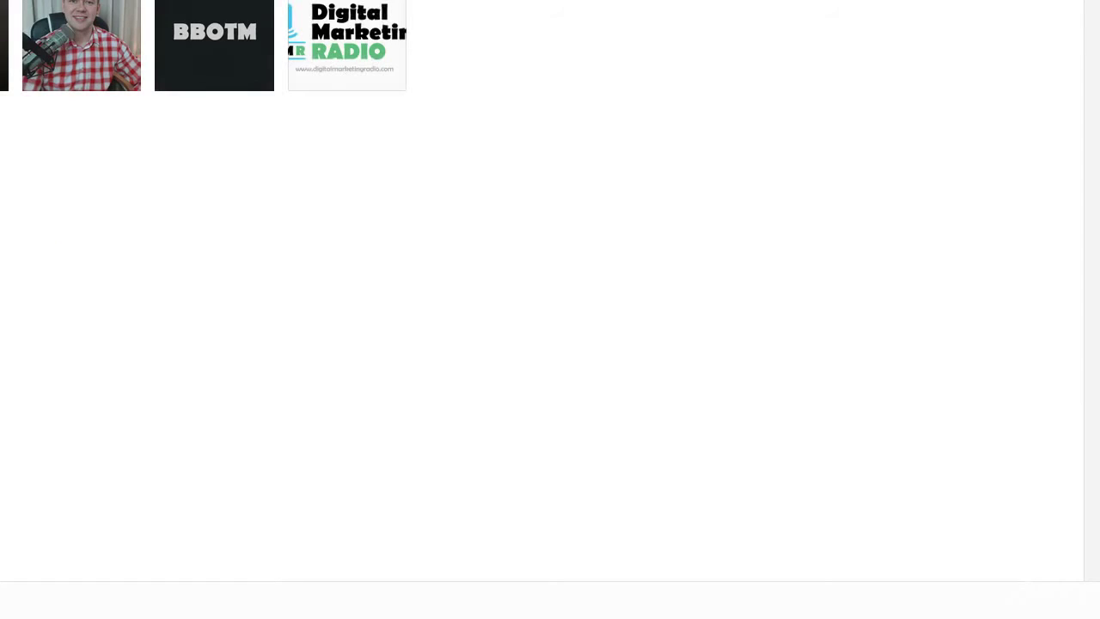
left_click(68, 86)
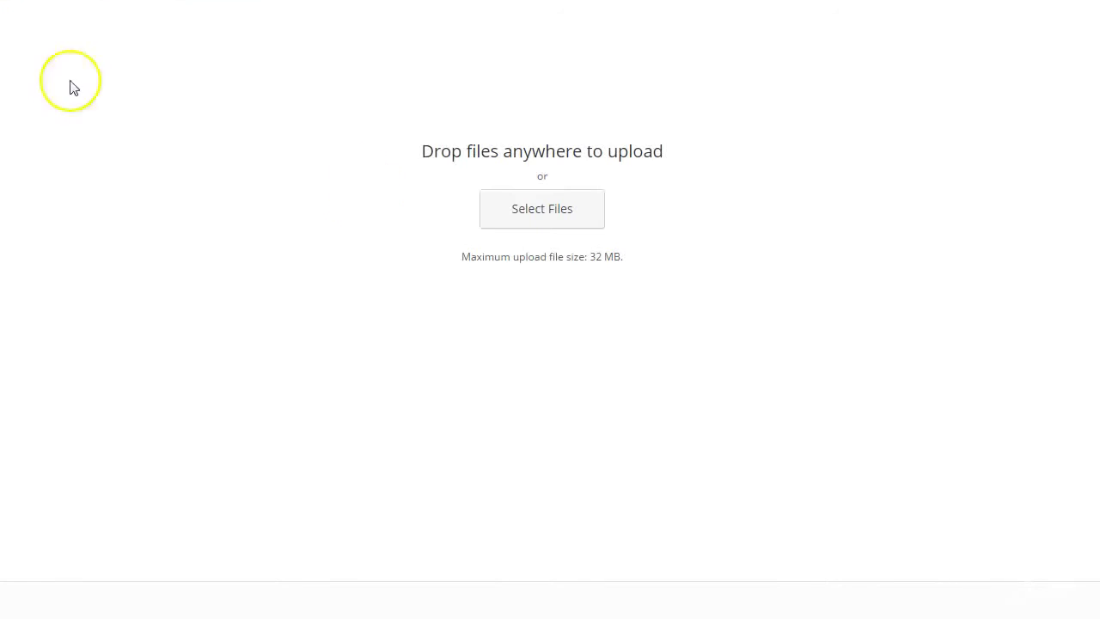
left_click(533, 211)
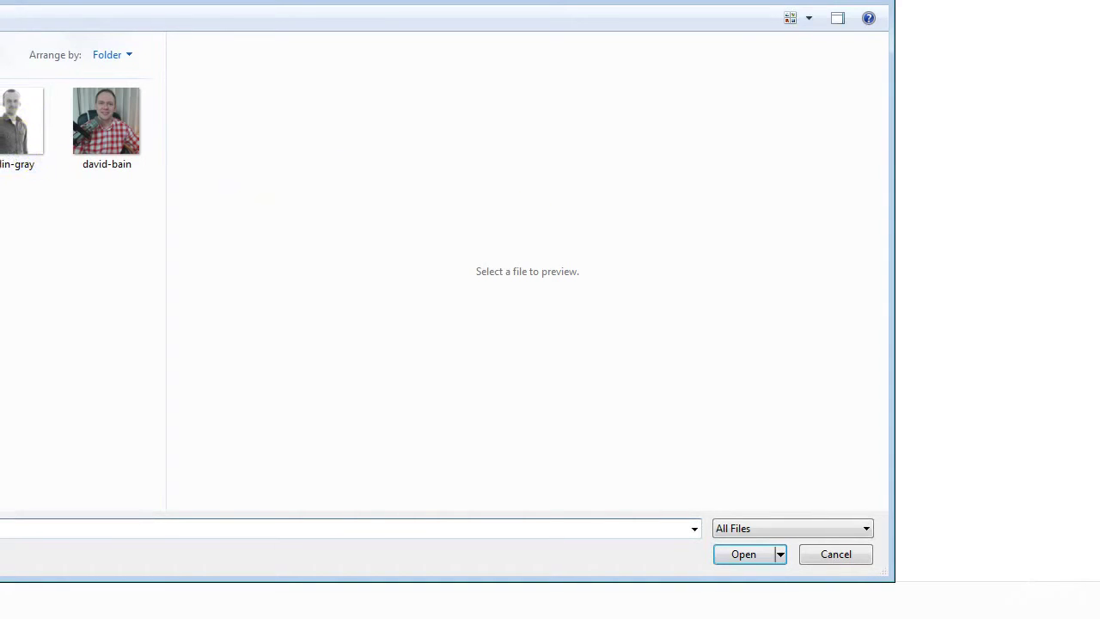
left_click(0, 135)
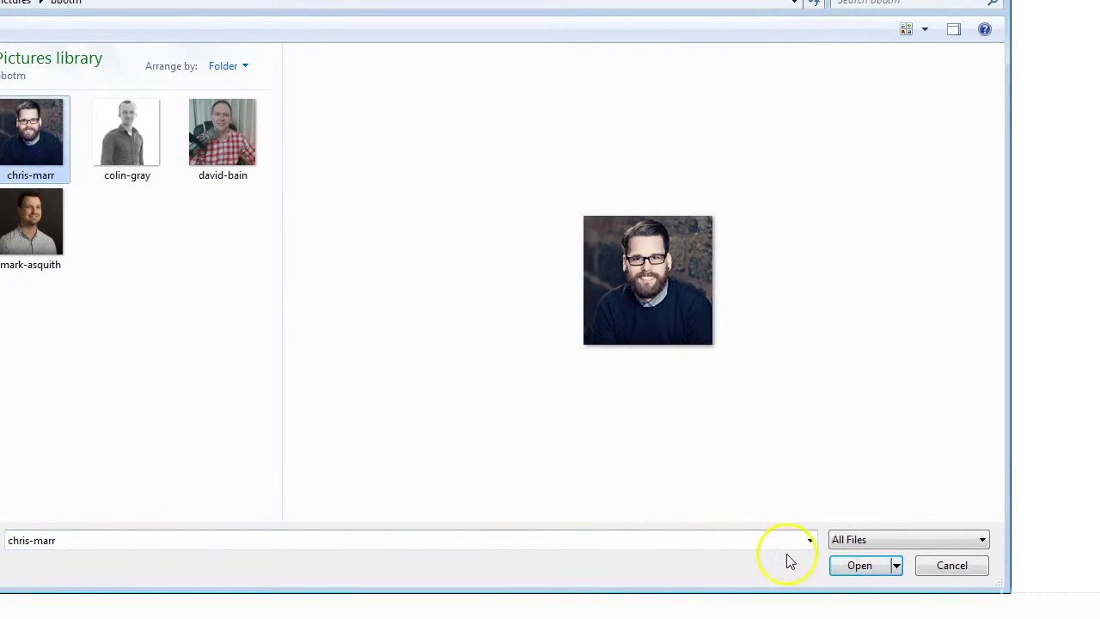
left_click(859, 565)
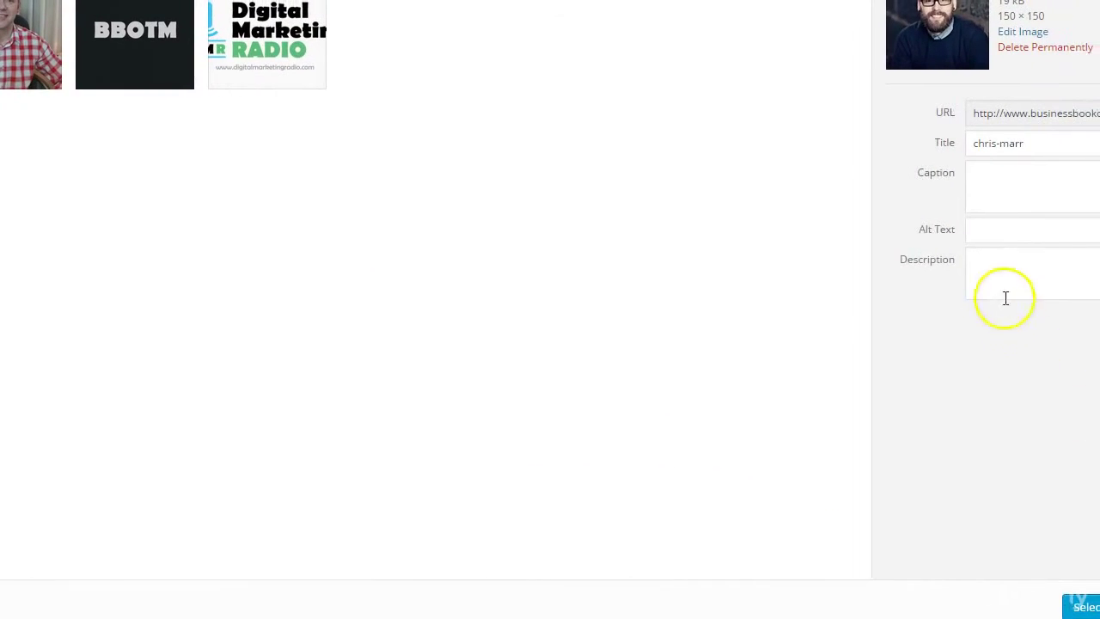
Set the uploaded portrait's alt text to the guest's full name, copy that name, and choose the portrait as the Guest 4 Image.
left_click(1002, 228)
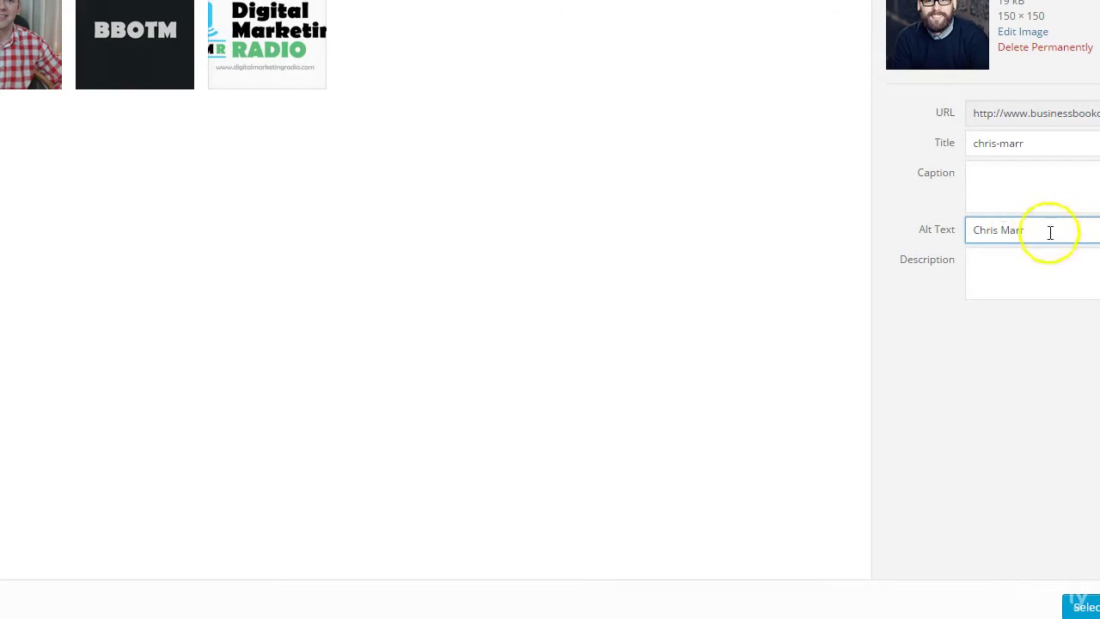
left_click_drag(1051, 232, 954, 232)
key("ctrl+c")
left_click(1081, 606)
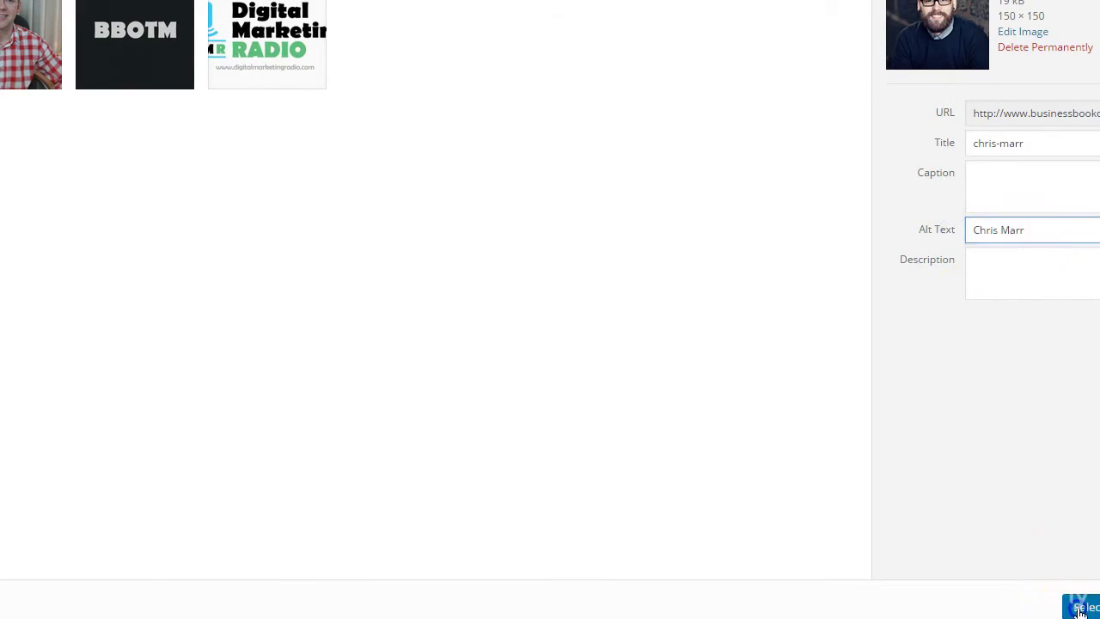
Paste the copied guest's full name as the Guest 4 Name.
scroll(338, 509, "down", 2)
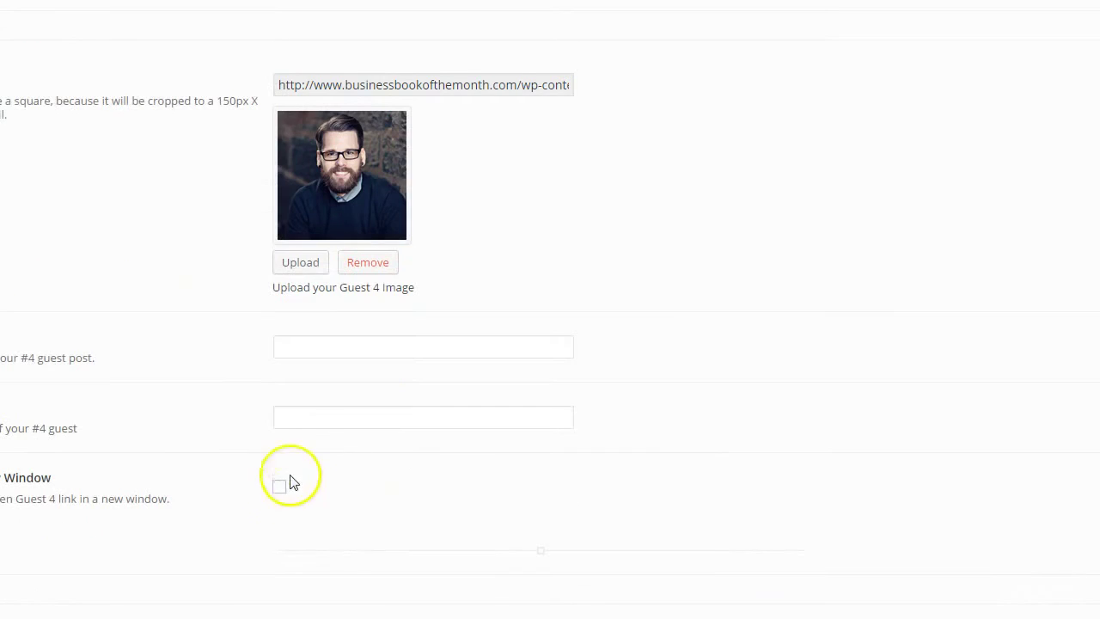
left_click(304, 416)
key("ctrl+v")
scroll(94, 413, "up", 7)
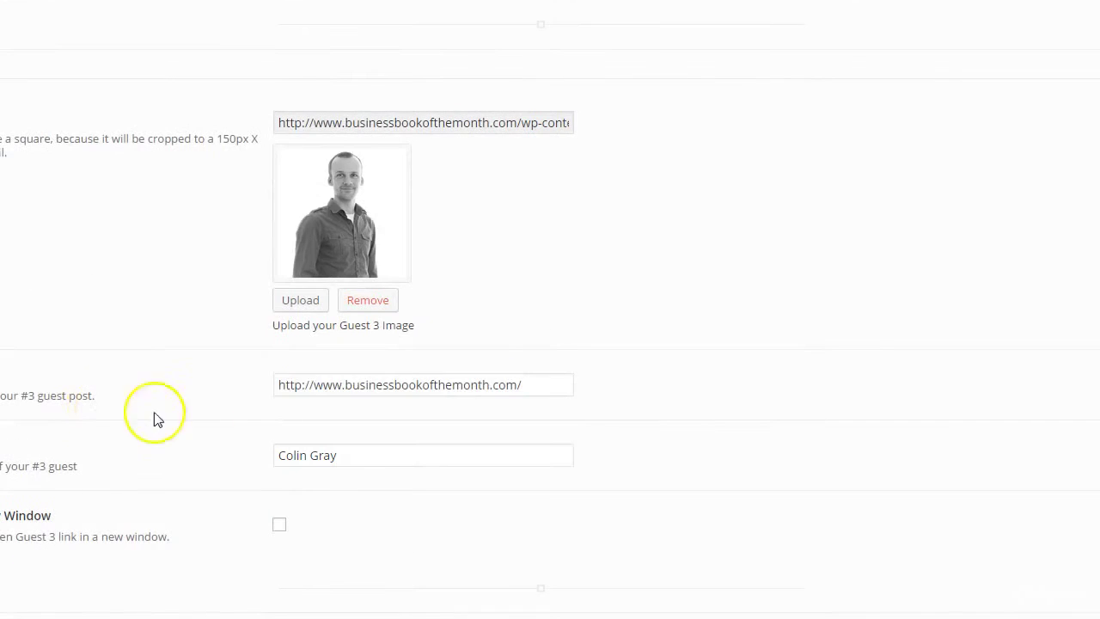
left_click_drag(526, 385, 157, 382)
key("ctrl+c")
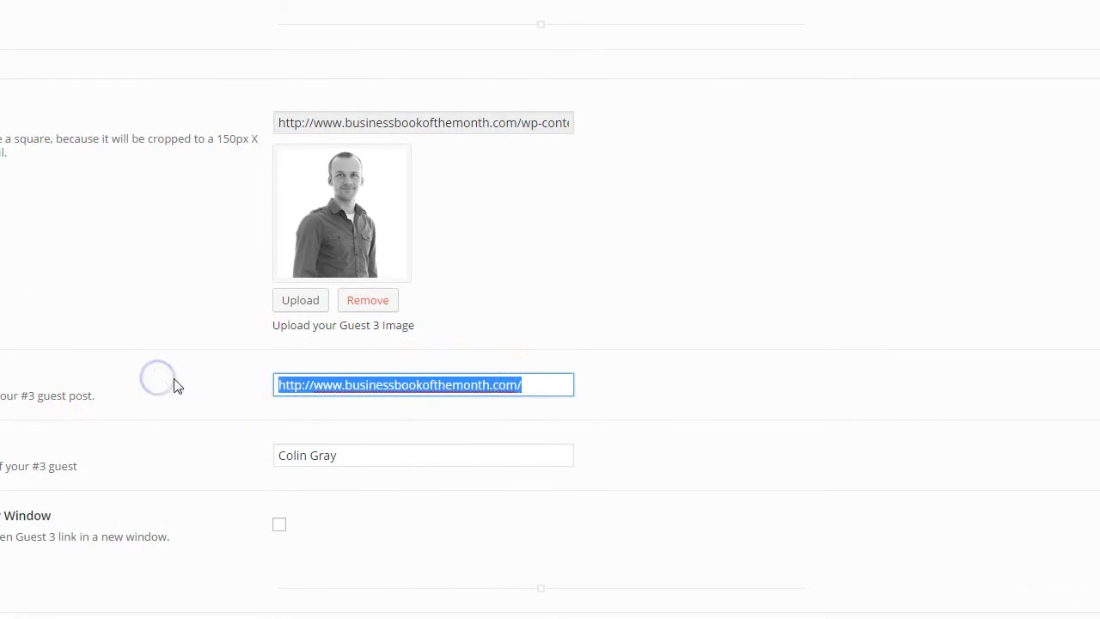
scroll(238, 435, "down", 8)
left_click(321, 261)
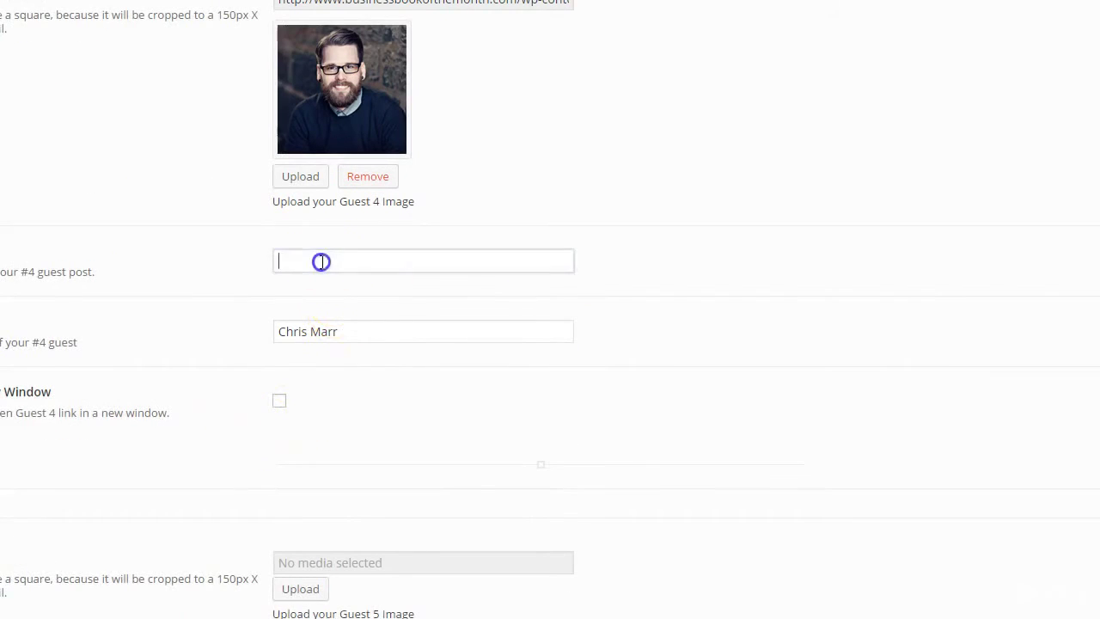
key("ctrl+v")
Save the Featured Guest settings and view the featured guests section on the site's home page.
scroll(235, 371, "up", 2)
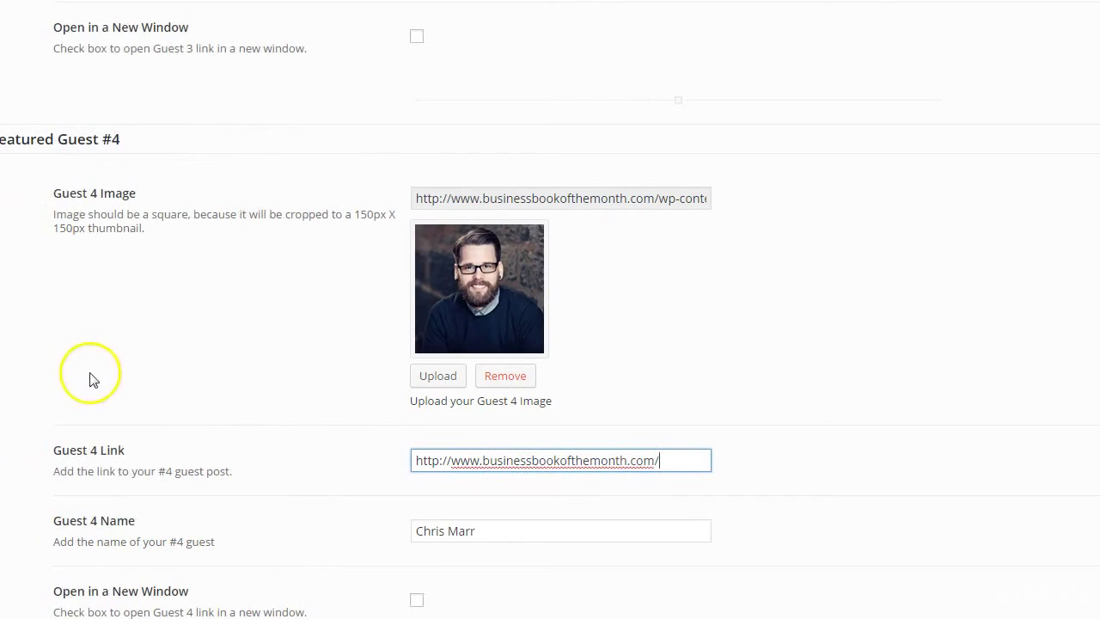
scroll(95, 380, "up", 1)
scroll(94, 386, "down", 7)
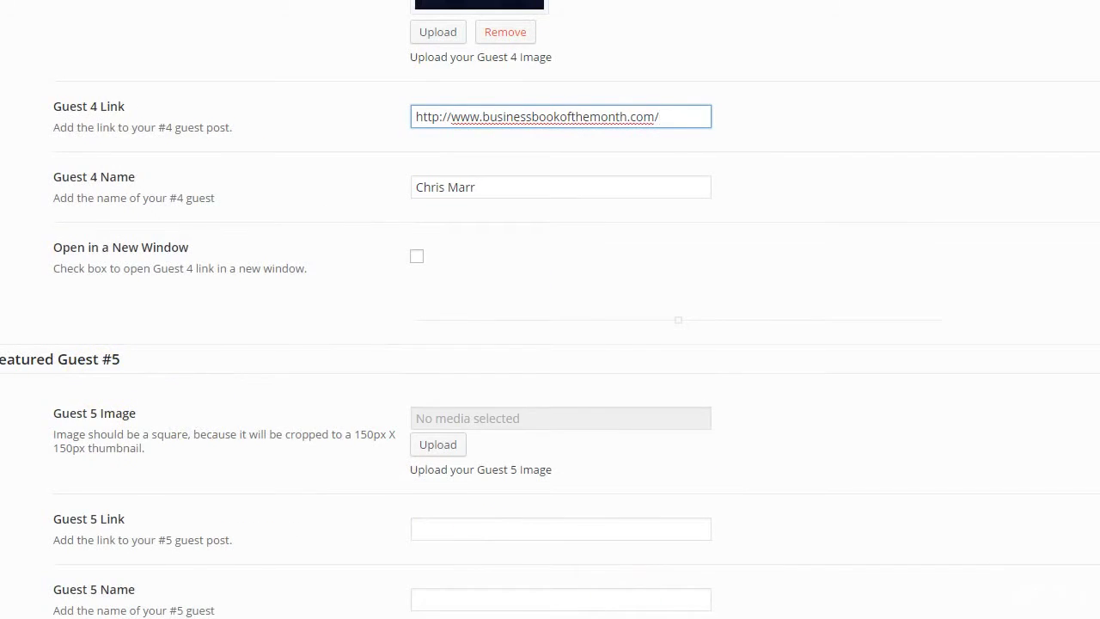
left_click(896, 605)
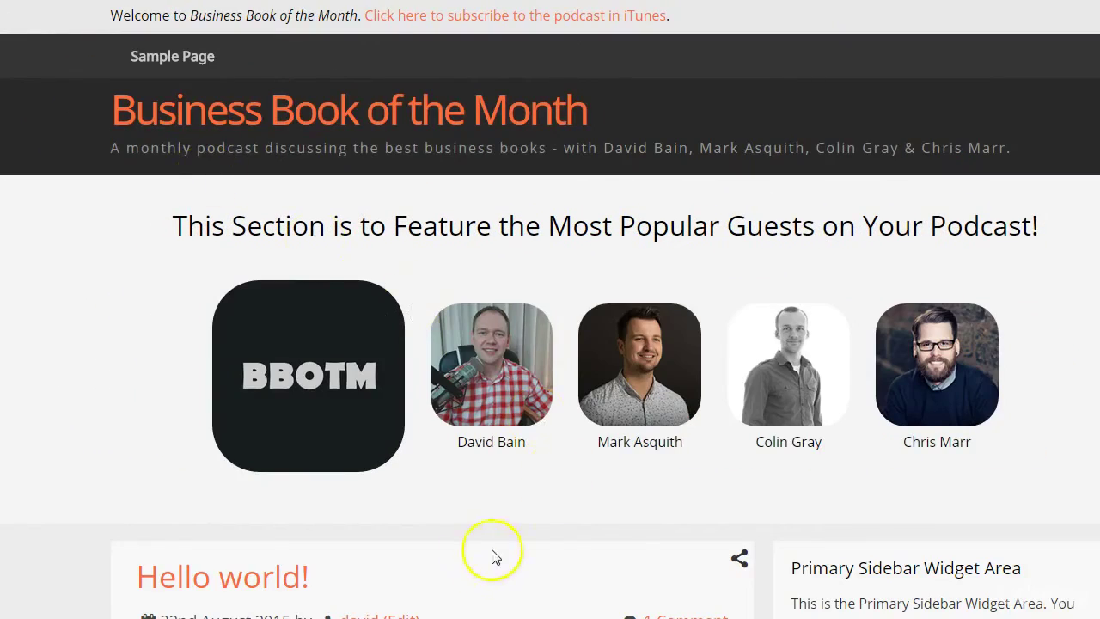
scroll(421, 550, "down", 1)
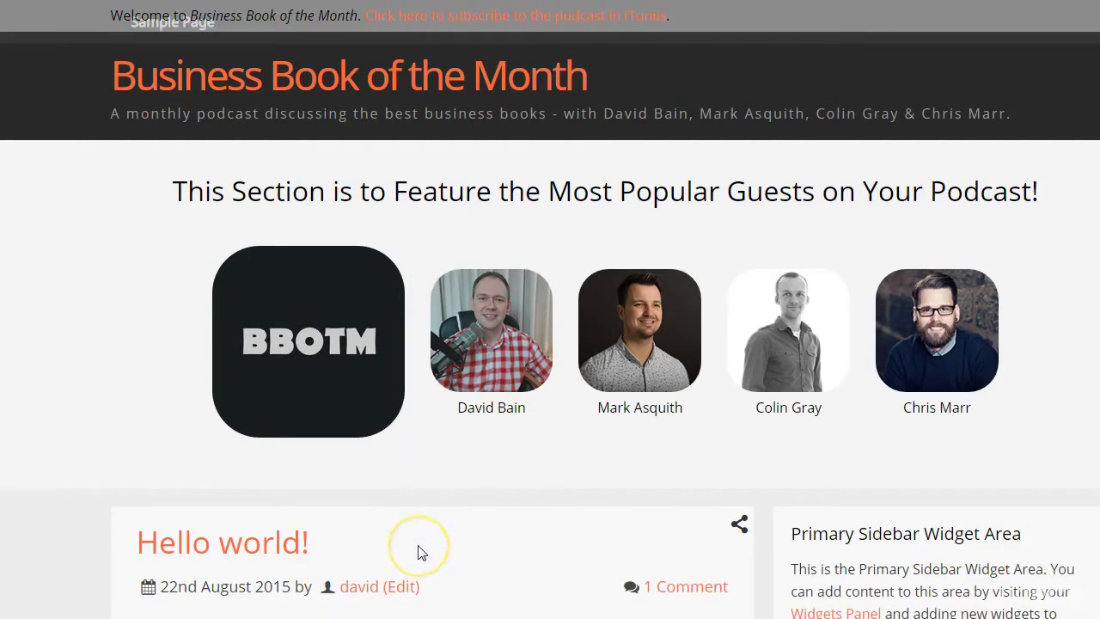
Enable the Homepage Main Player in the theme's Audio Players options and save the changes.
scroll(421, 549, "up", 1)
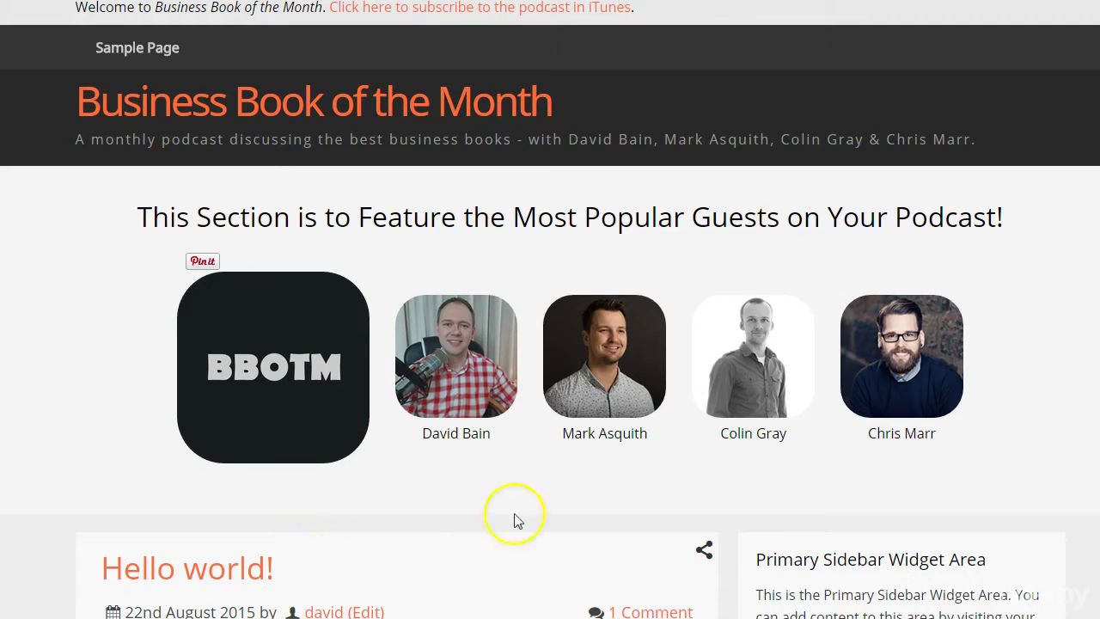
left_click(421, 569)
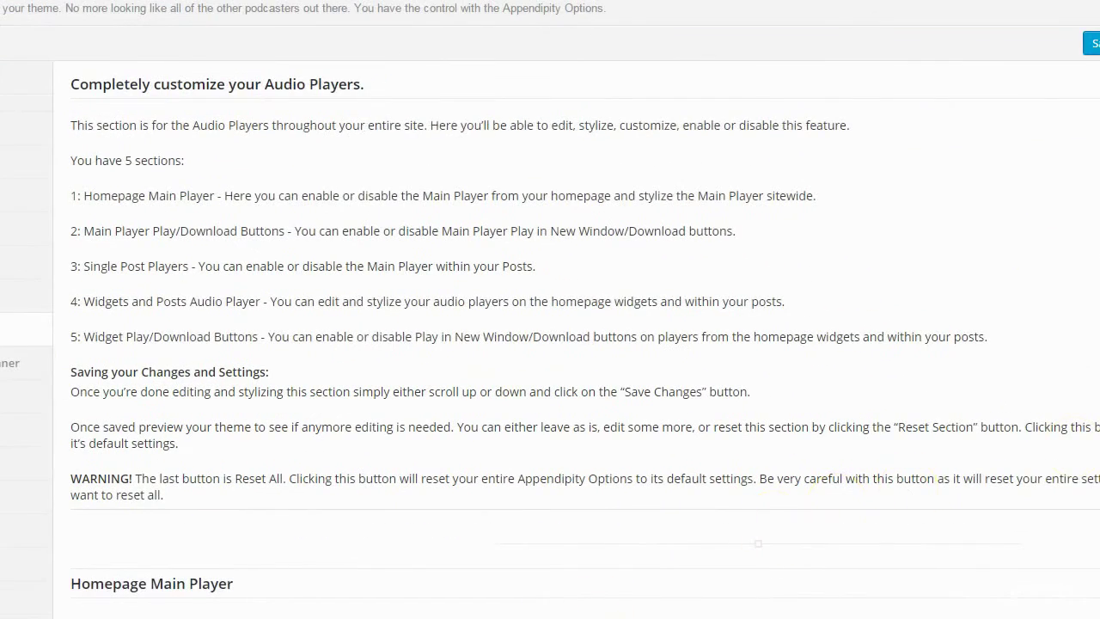
scroll(550, 309, "down", 5)
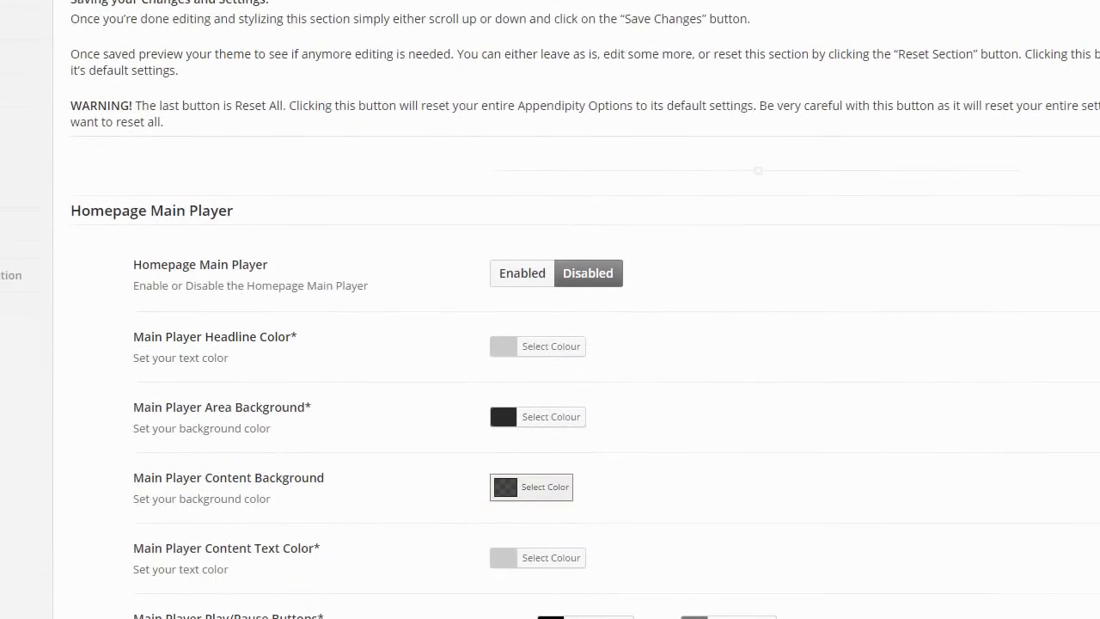
left_click(516, 257)
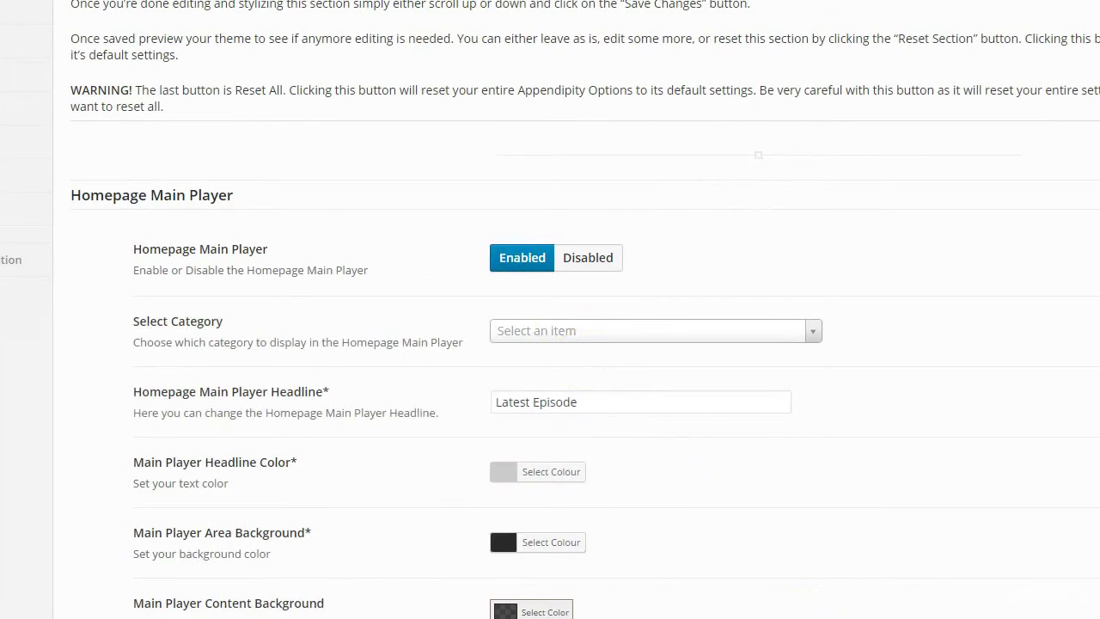
left_click(935, 603)
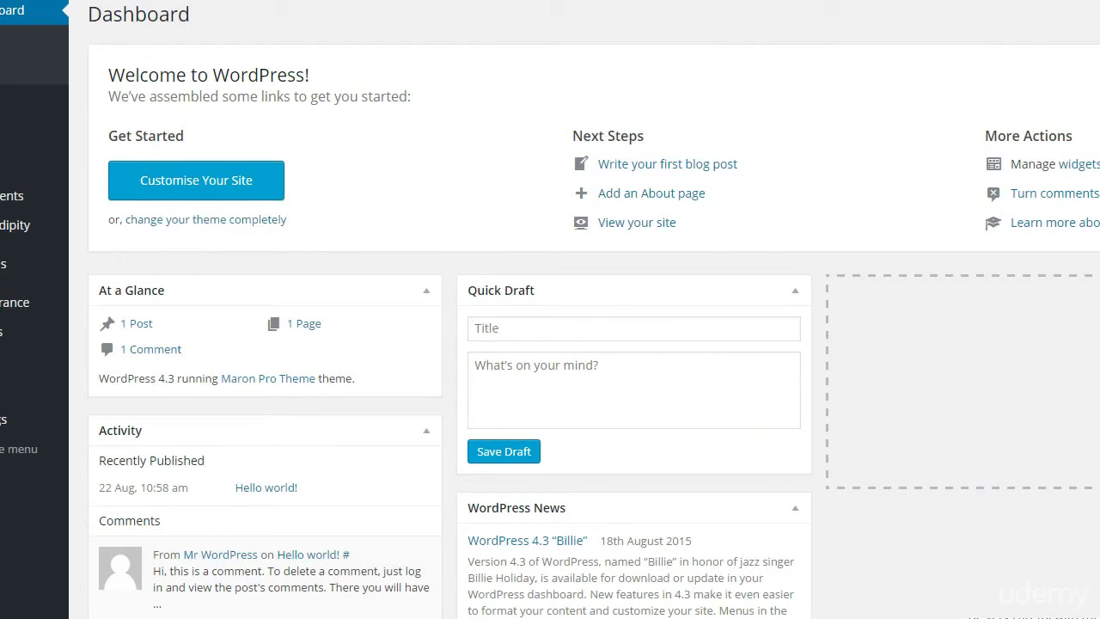
Open businessbookofthemonth.com and compare its Latest Episode player with the one on the Maron Pro demo site.
type("businessbookofthemonth.com")
key("Return")
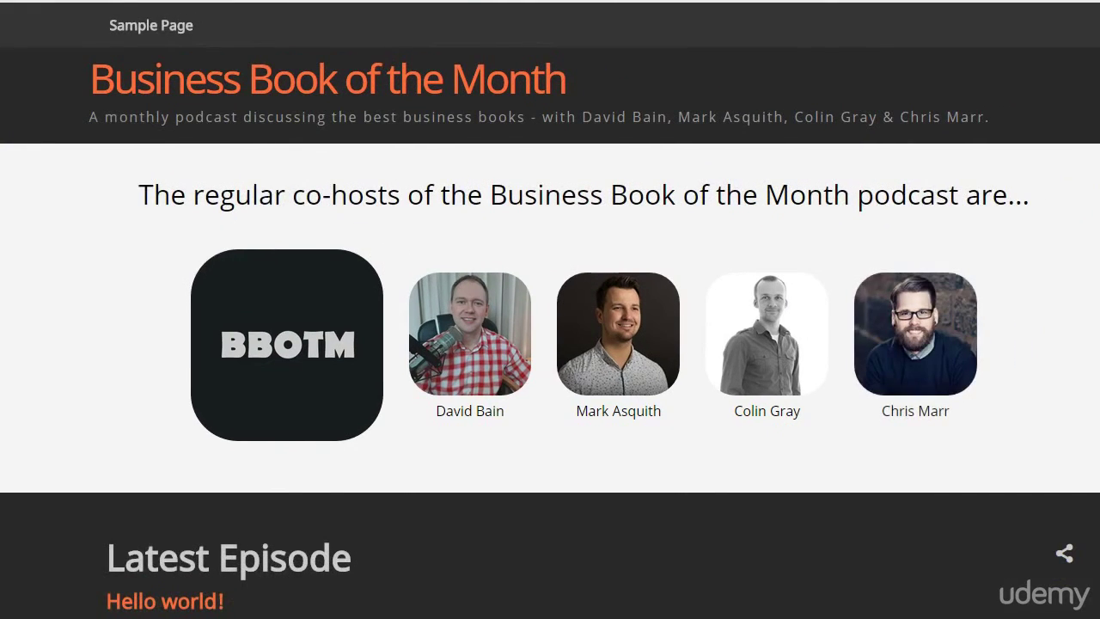
scroll(550, 344, "down", 4)
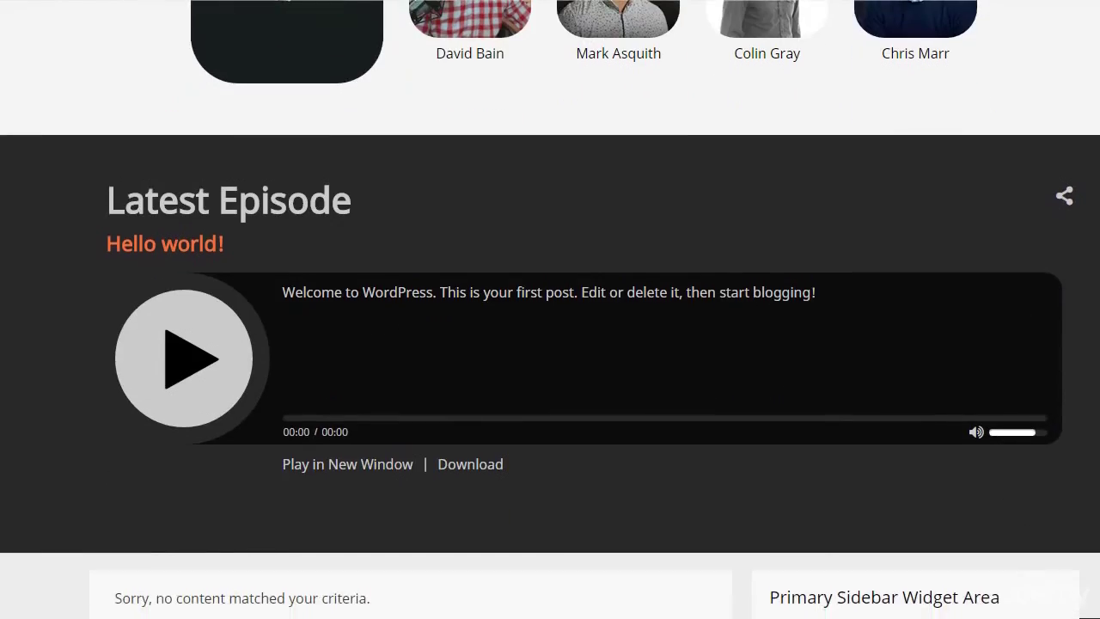
scroll(550, 310, "up", 4)
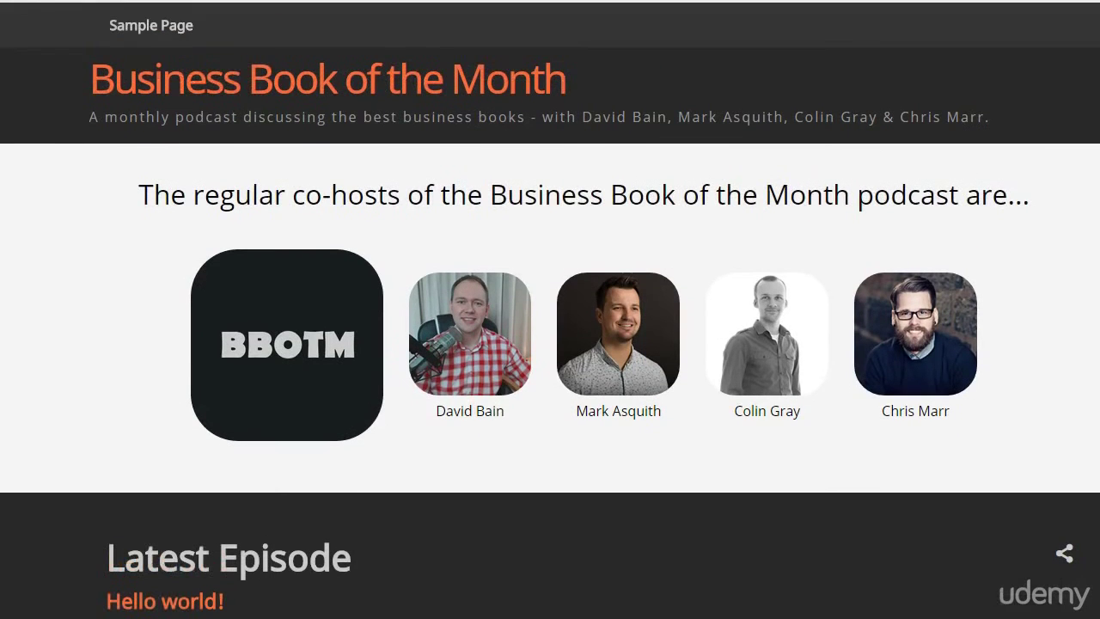
scroll(550, 344, "down", 6)
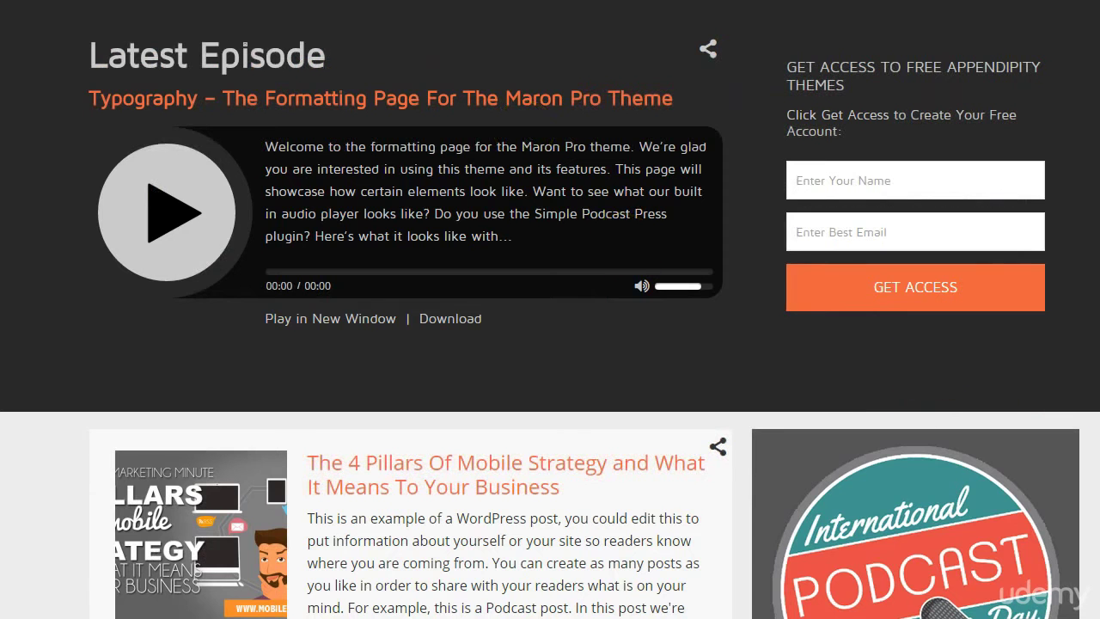
scroll(1040, 380, "up", 6)
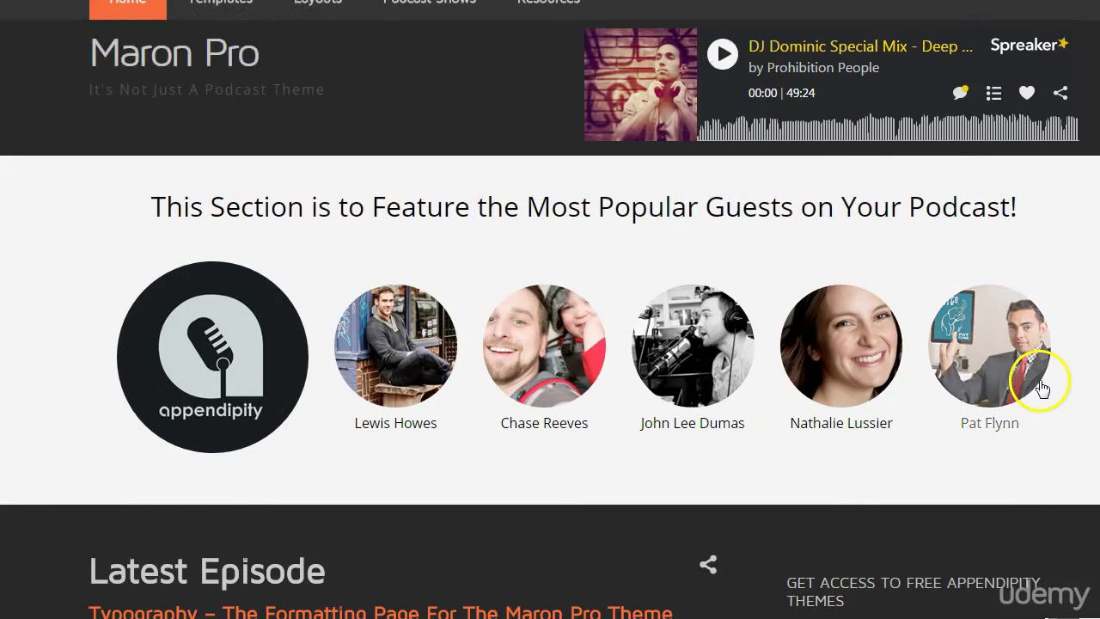
scroll(1039, 380, "down", 2)
scroll(1036, 380, "down", 1)
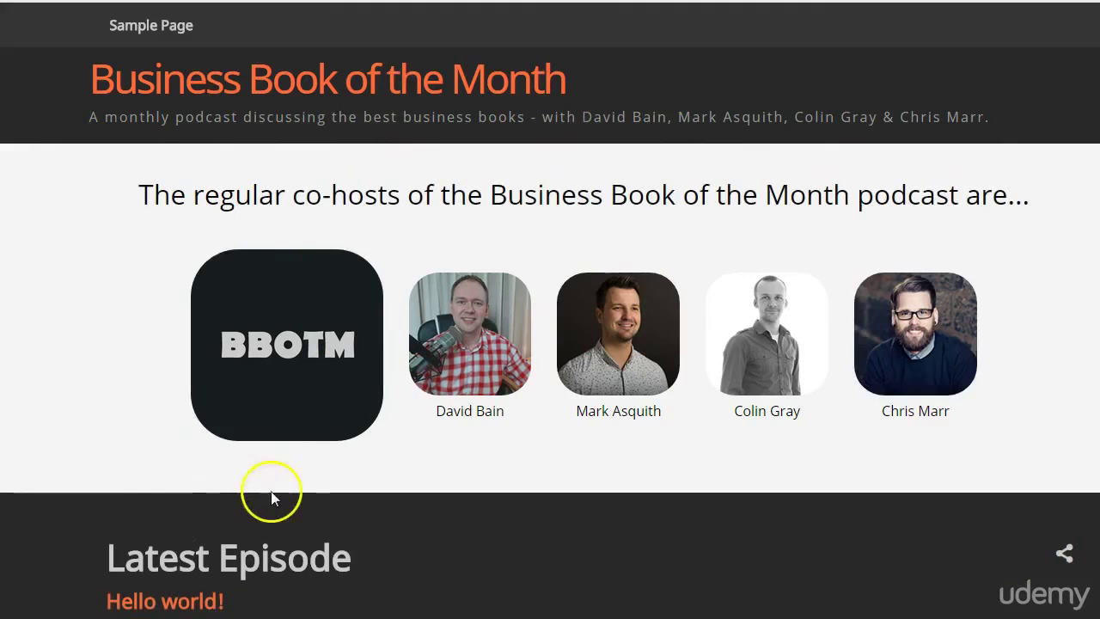
scroll(269, 499, "down", 3)
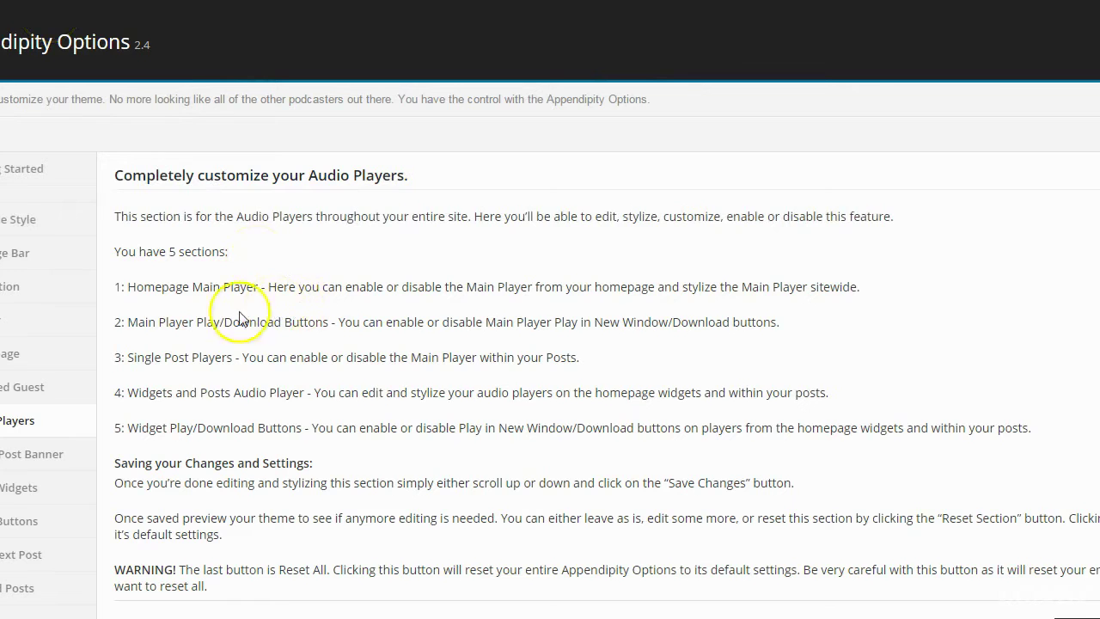
Look through the Audio Players options and the Optin Widgets options, including the supported autoresponders and form colours.
scroll(232, 421, "down", 8)
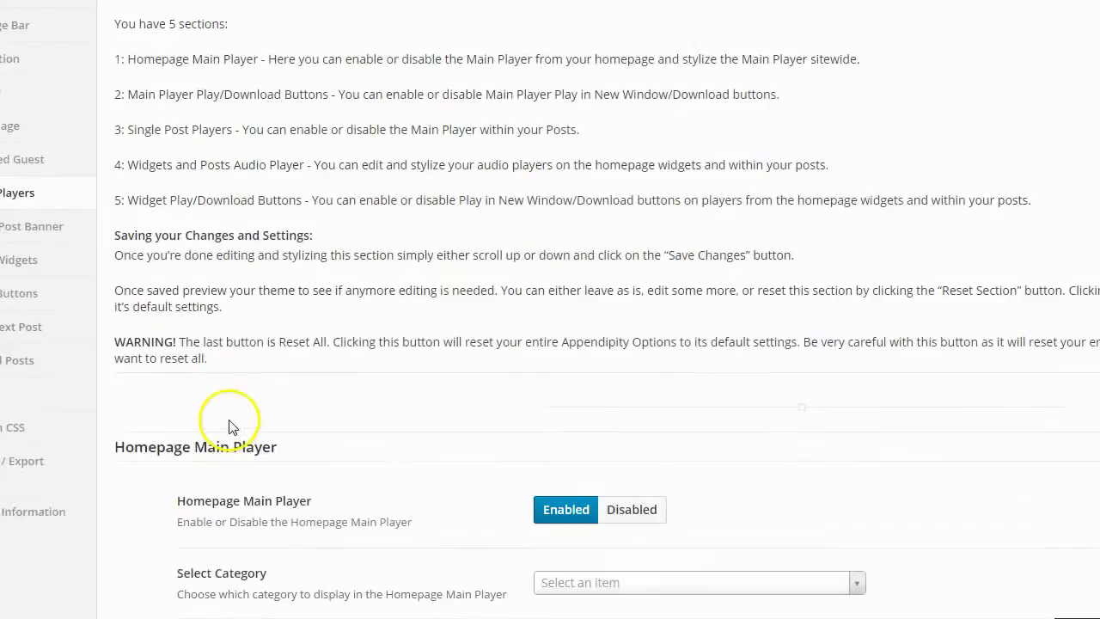
scroll(230, 421, "down", 5)
scroll(229, 418, "up", 12)
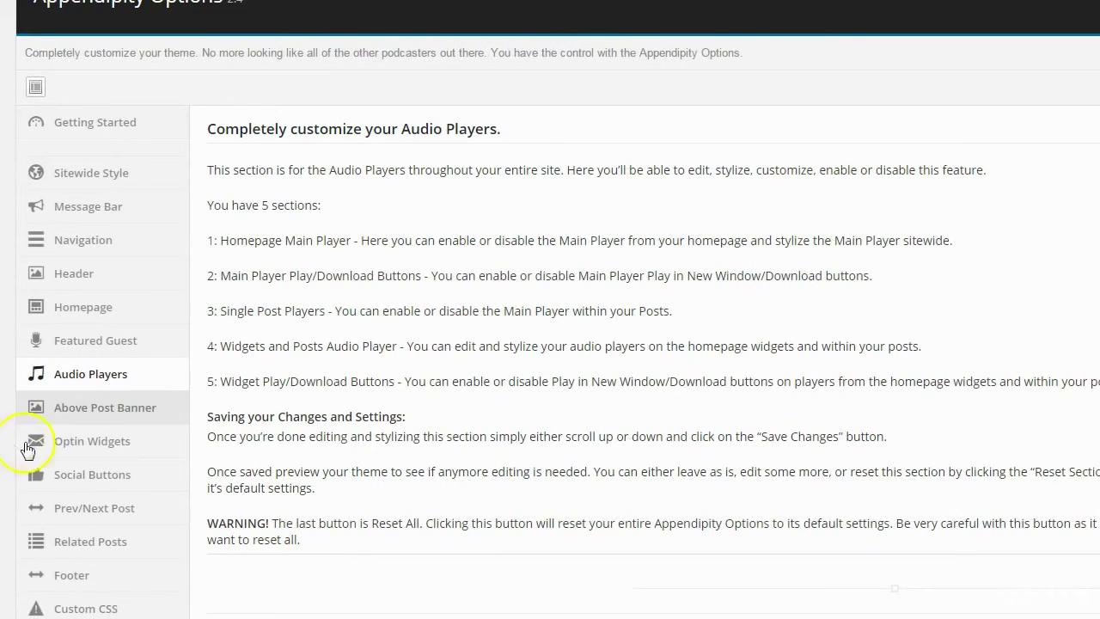
left_click(79, 447)
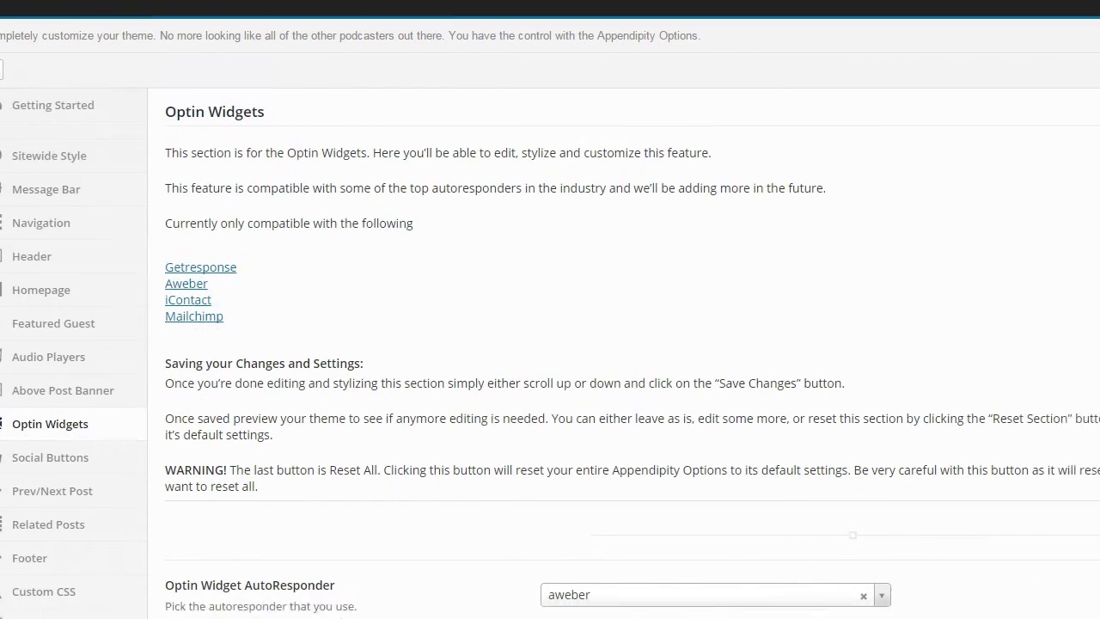
scroll(735, 556, "down", 5)
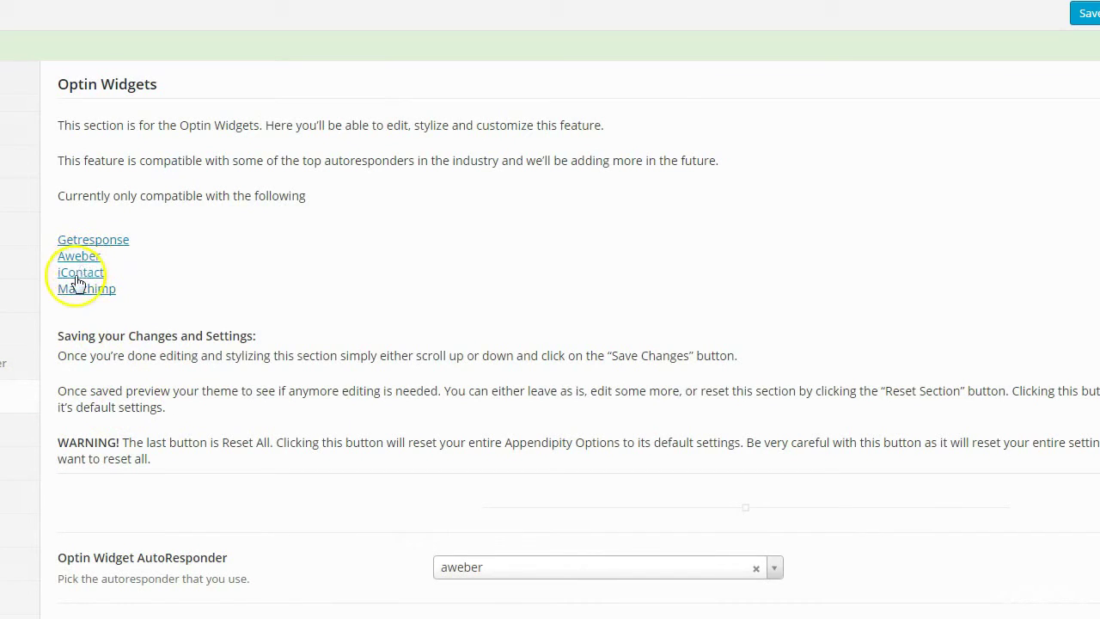
scroll(189, 385, "down", 1)
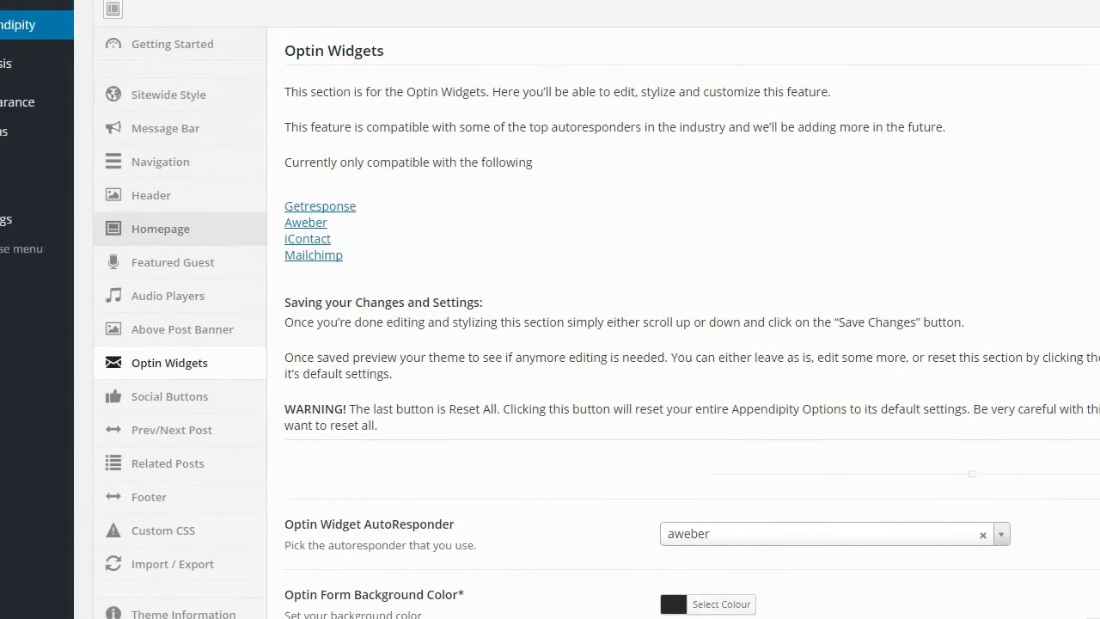
scroll(593, 365, "down", 6)
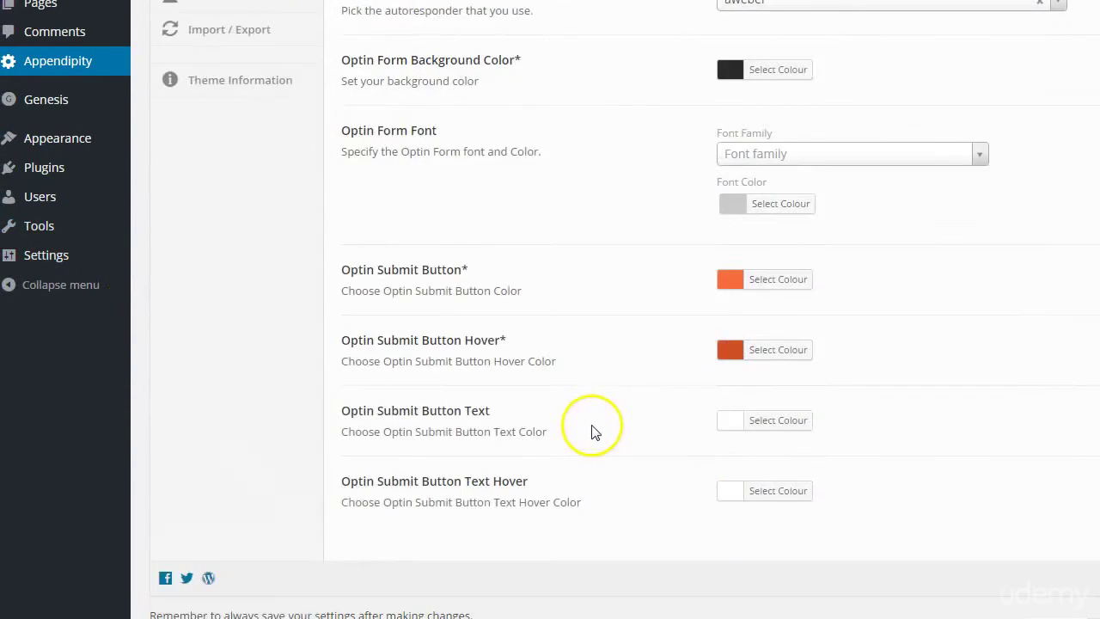
scroll(590, 430, "up", 6)
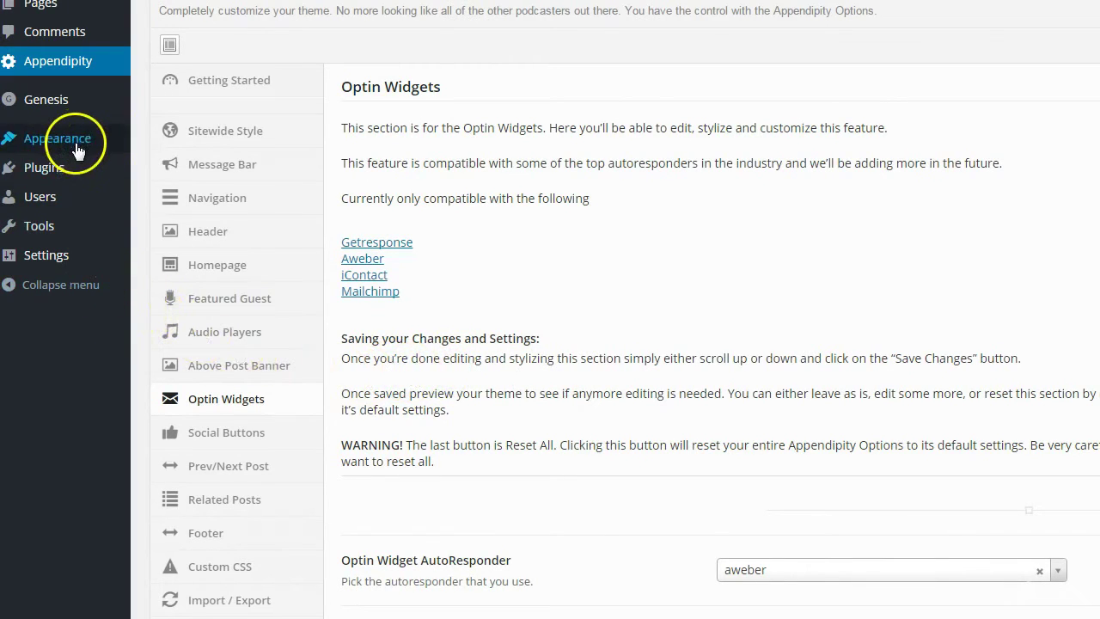
Add an Appendipity Optin widget to the Homepage Main Player Widget Area.
mouse_move(77, 151)
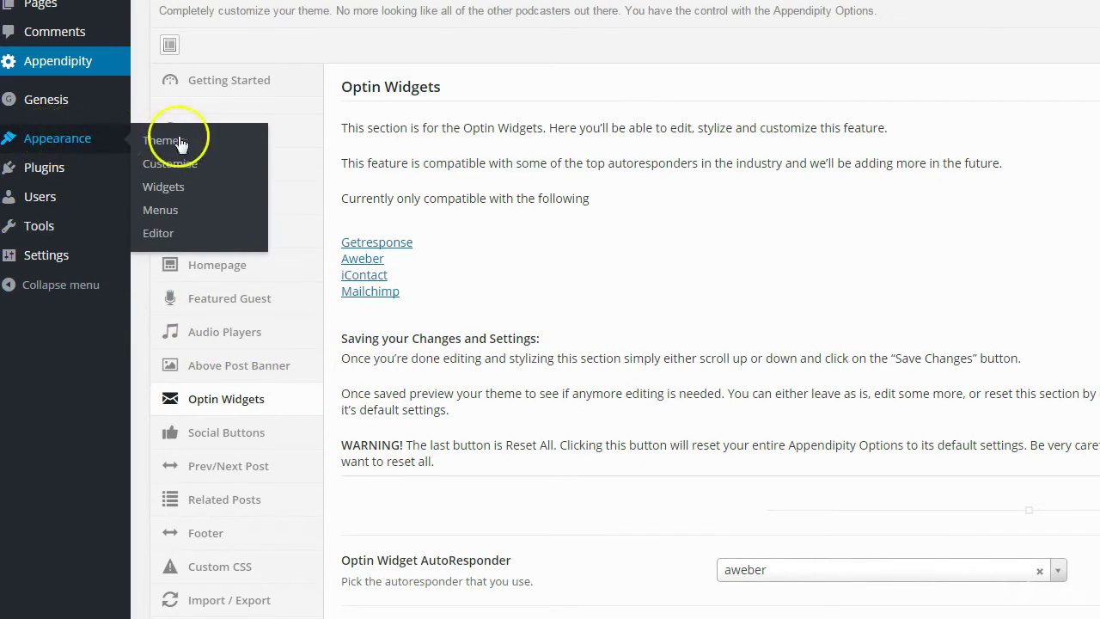
left_click(165, 186)
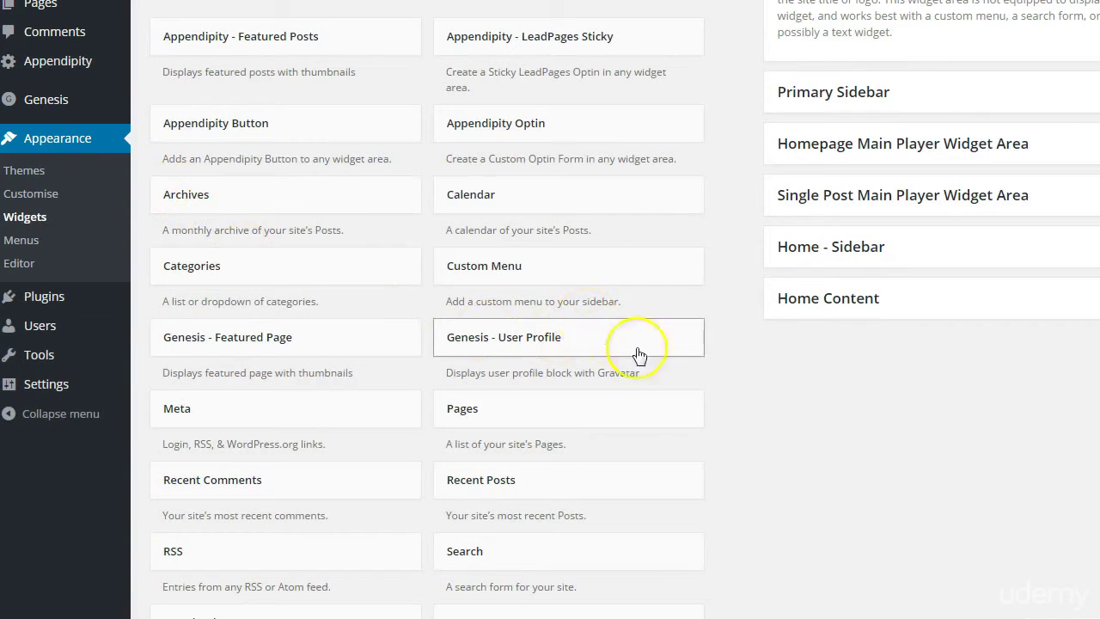
left_click_drag(472, 134, 523, 137)
left_click(520, 135)
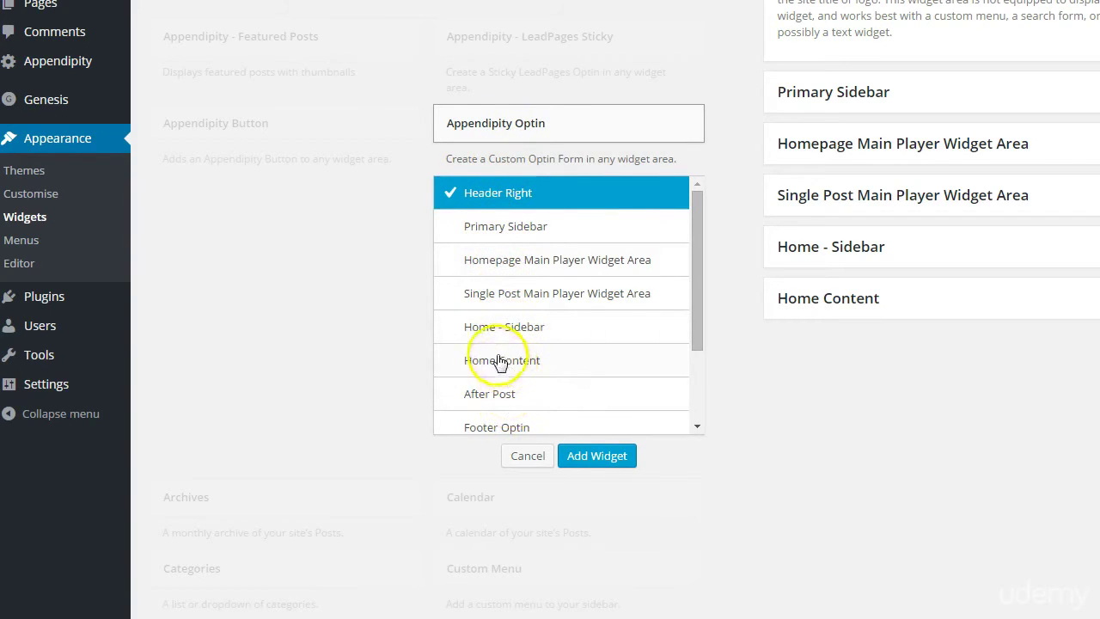
left_click(492, 266)
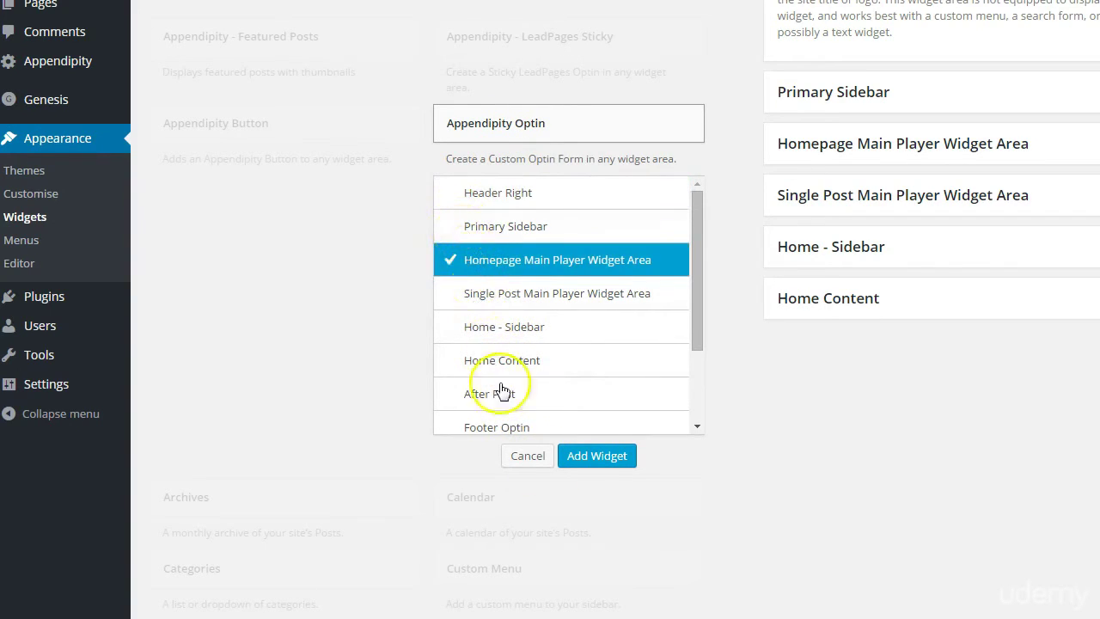
left_click(593, 455)
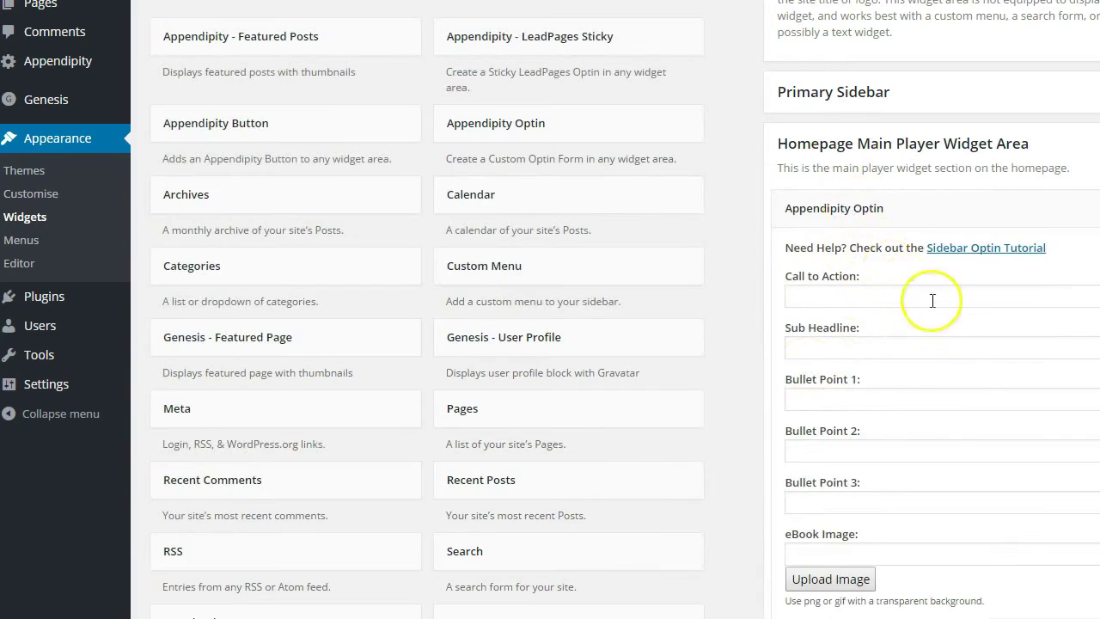
Fill the optin widget with Call to Action wewet, Sub Headline wqetwet, and Bullet Points 1 to 3 as wet, wetwet and wet.
scroll(929, 317, "down", 2)
left_click(856, 215)
type("wewet")
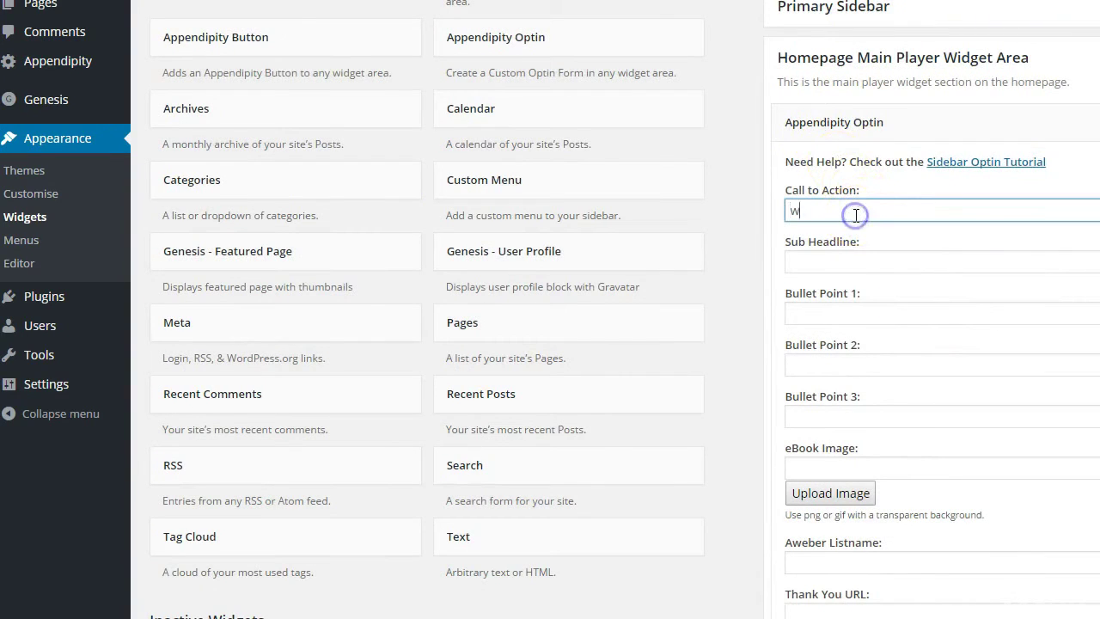
left_click(840, 268)
type("wqetwet")
left_click(829, 311)
type("wet")
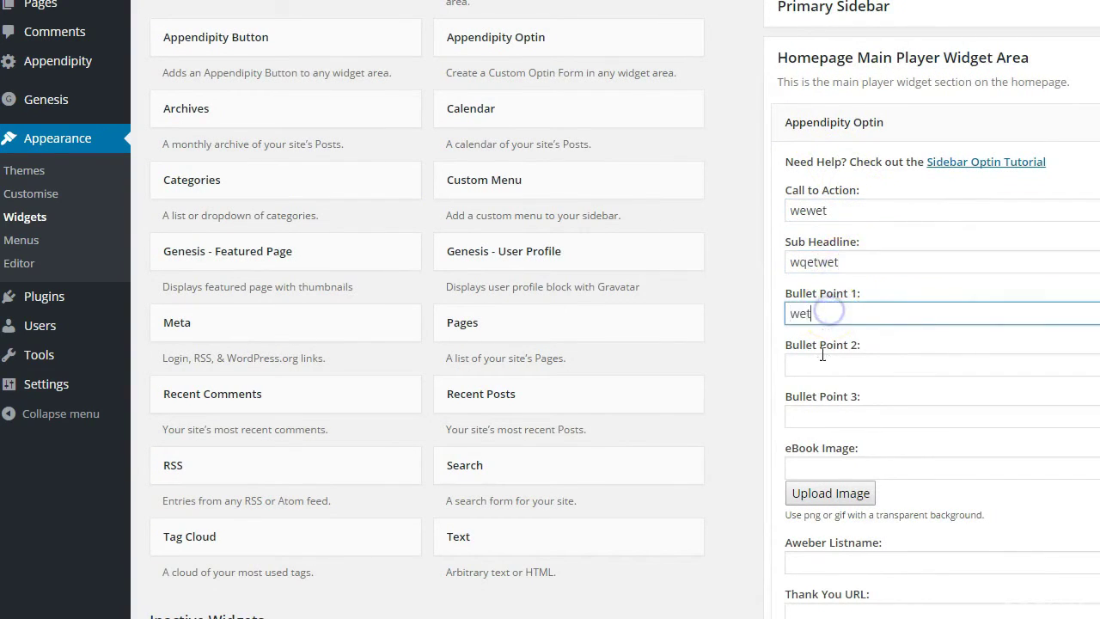
left_click(823, 364)
type("wetwet")
left_click(823, 414)
type("wet")
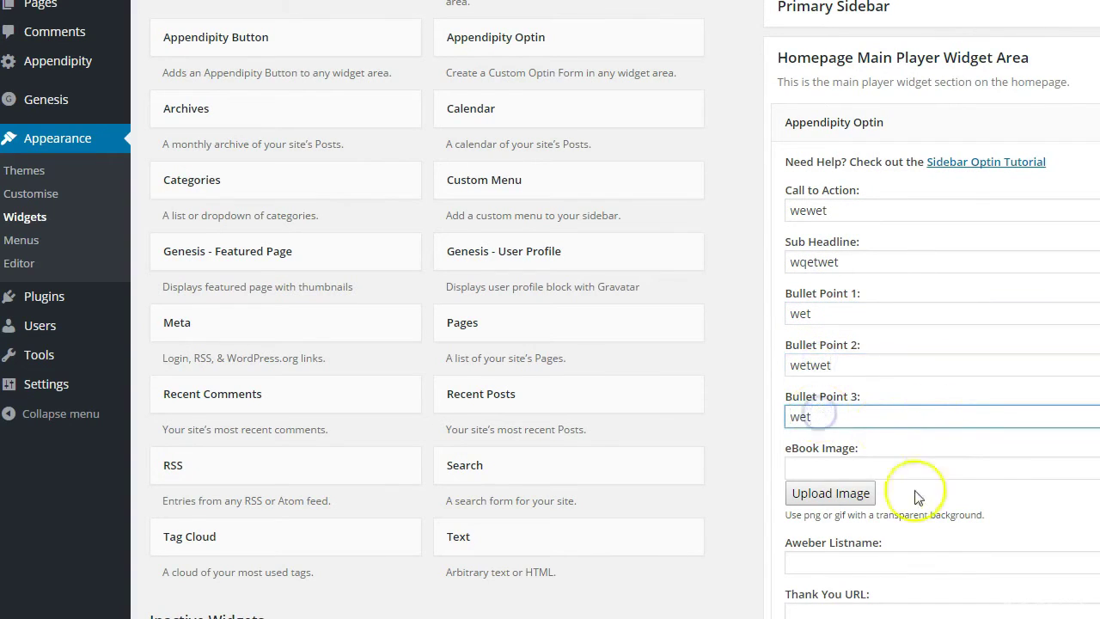
Save the optin widget with the Aweber Listname and Thank You URL left blank.
scroll(905, 462, "down", 3)
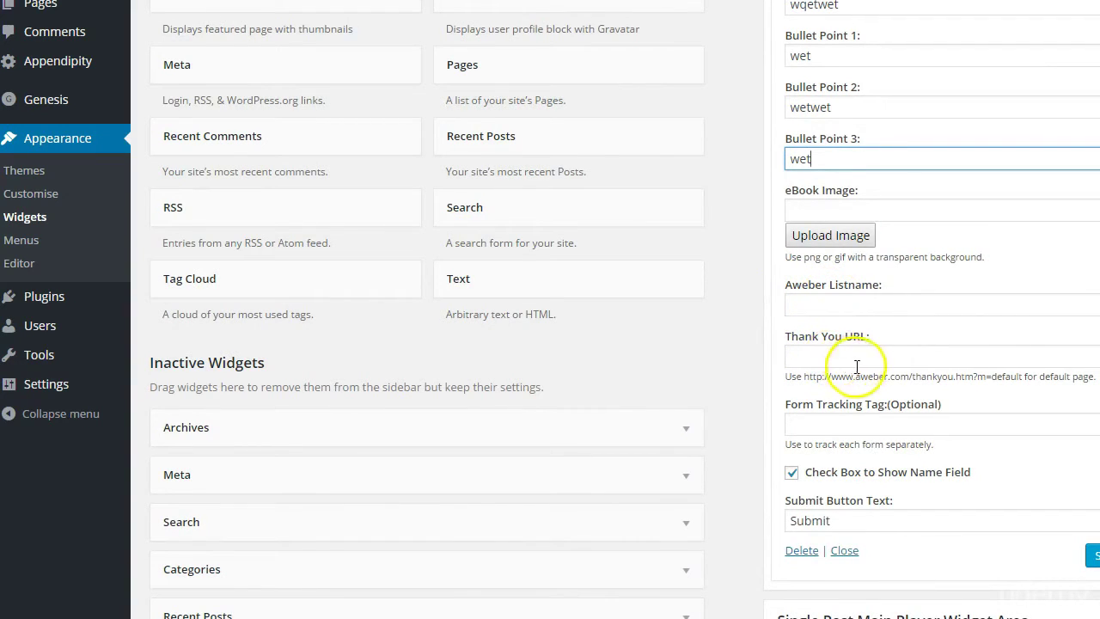
left_click(825, 303)
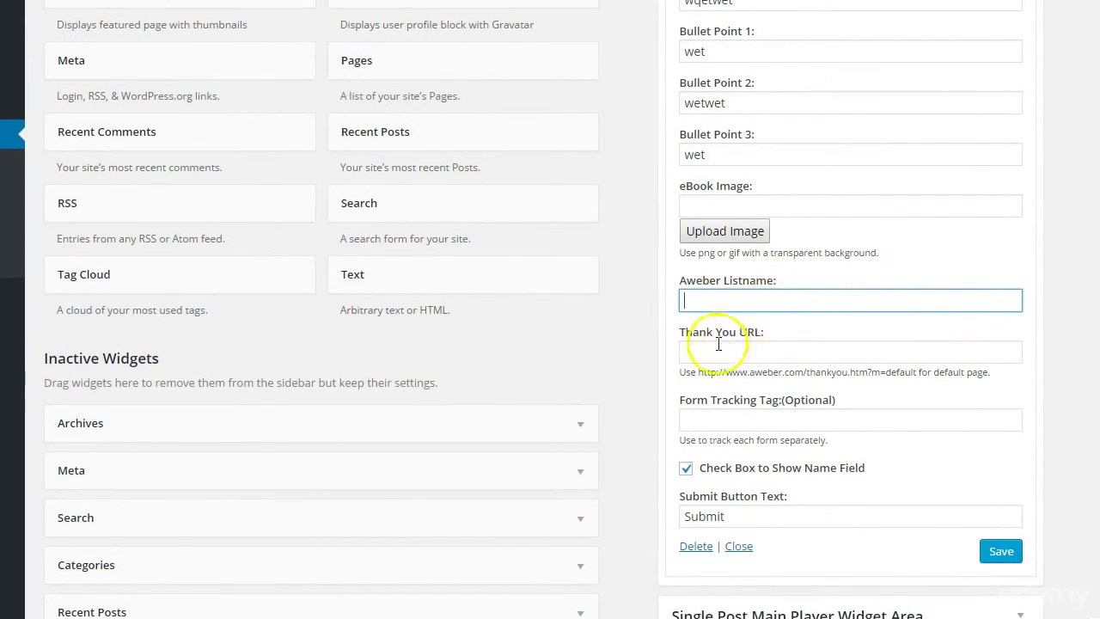
left_click(718, 351)
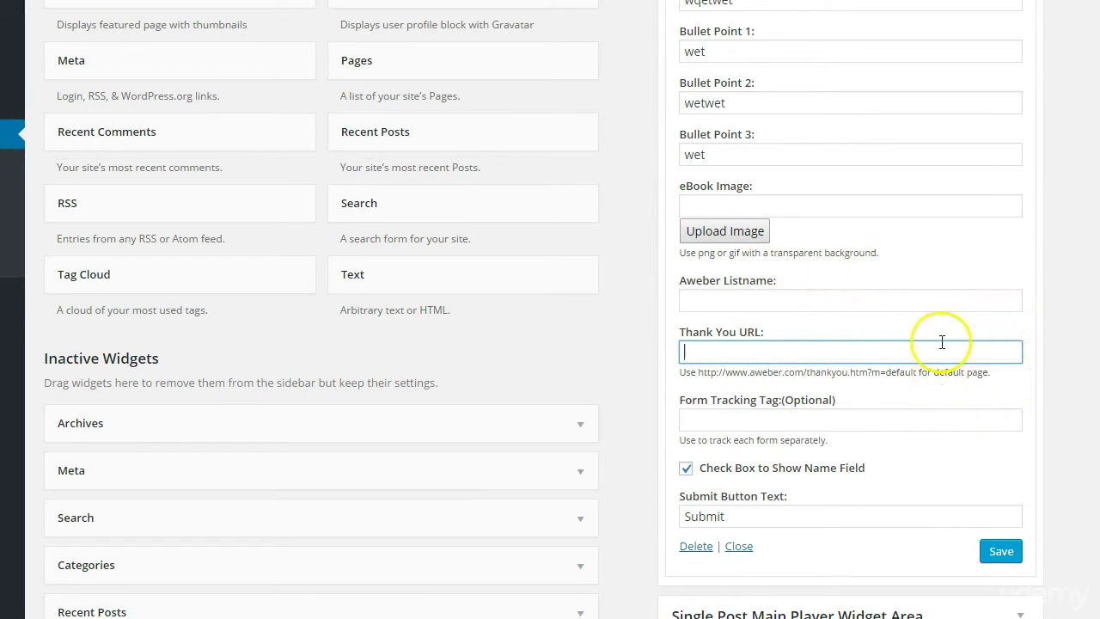
left_click(1002, 560)
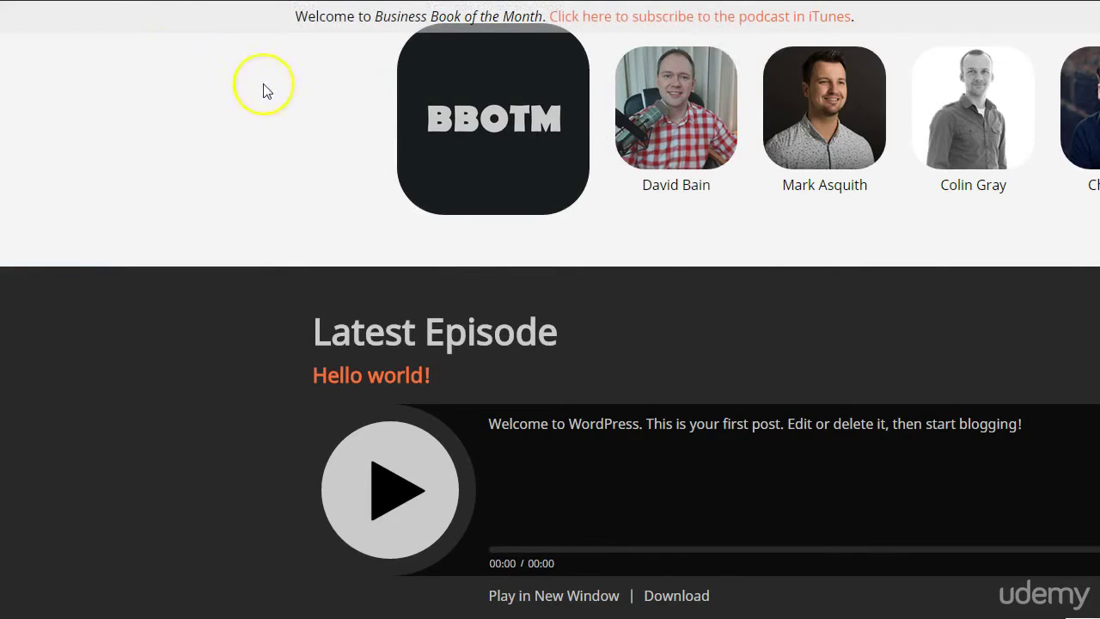
Reload the home page and check the optin form beside the Latest Episode player, highlighting its sub headline and bullet points.
scroll(266, 90, "up", 2)
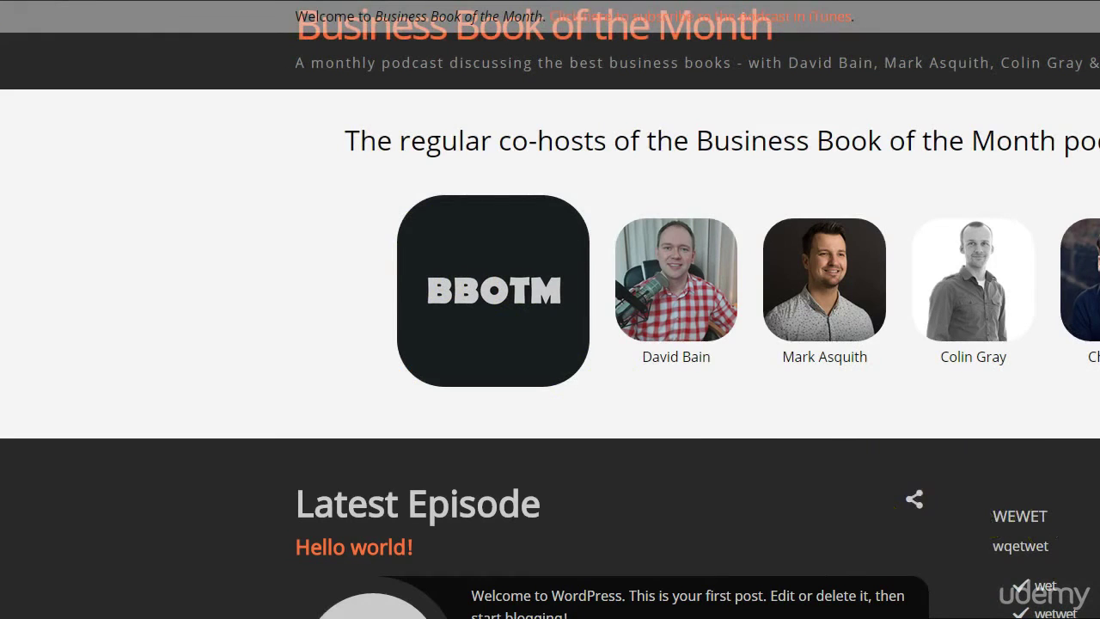
scroll(1002, 534, "down", 3)
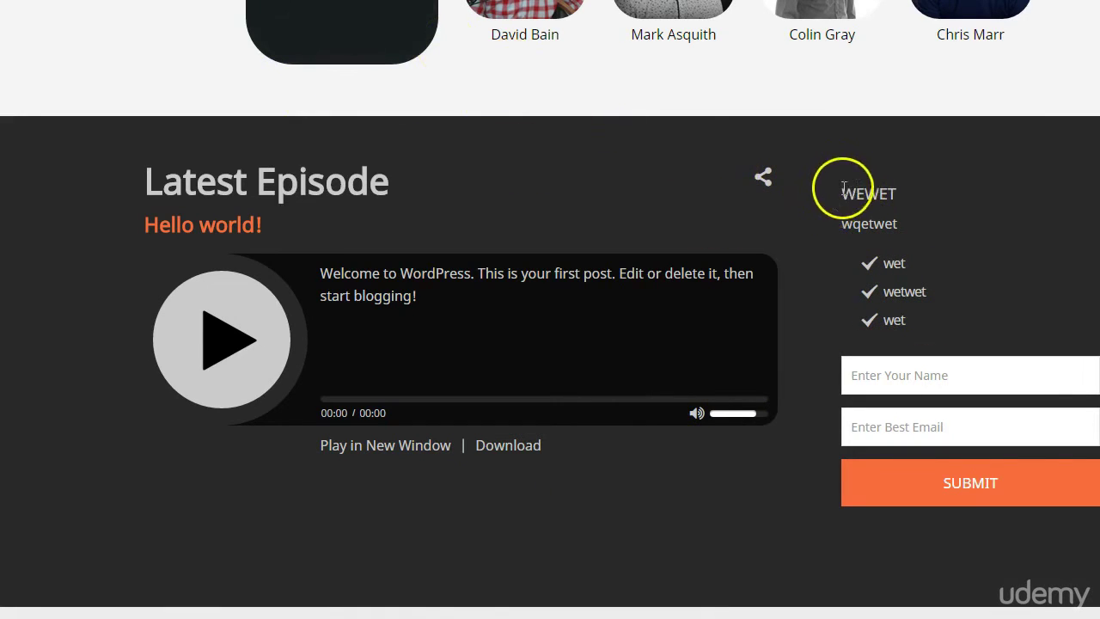
left_click_drag(847, 223, 1020, 242)
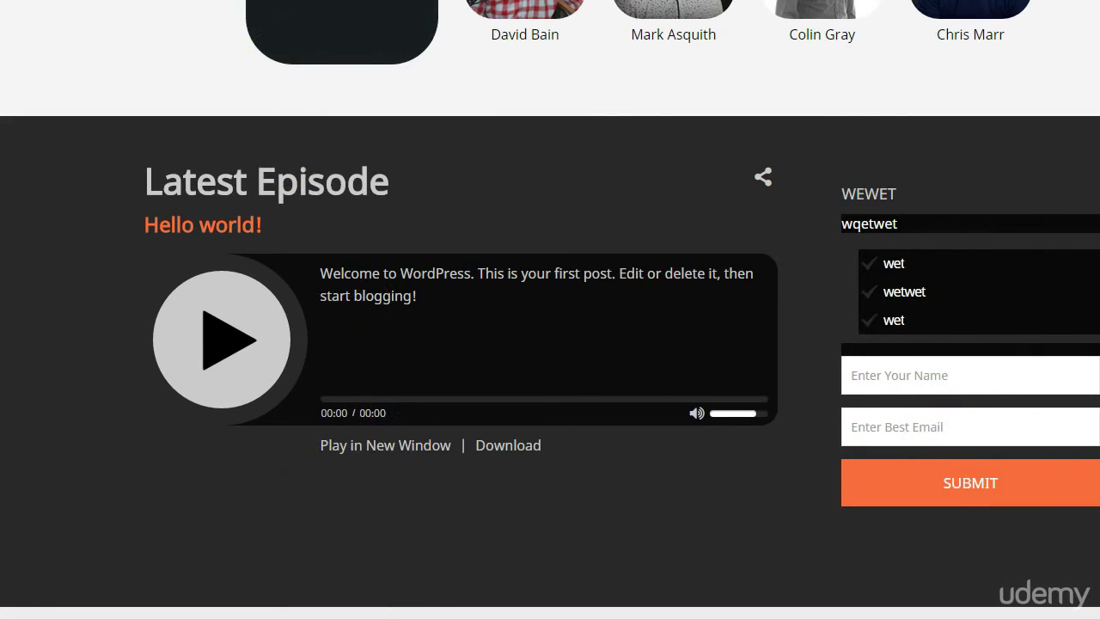
scroll(412, 615, "down", 2)
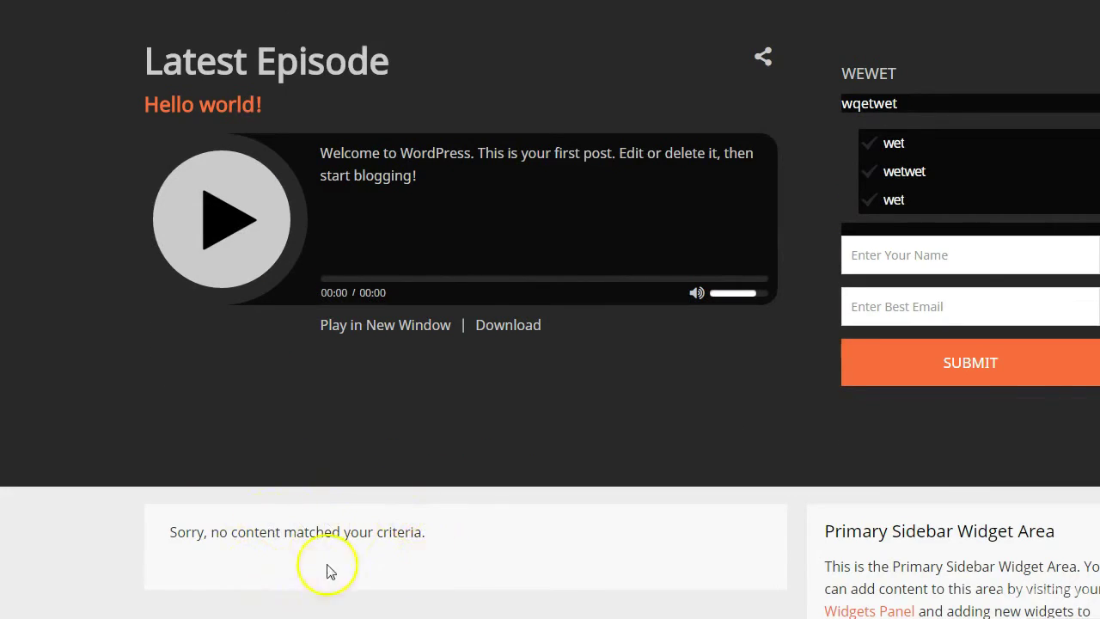
Compare the home page's co-hosts, Latest Episode and optin sections with the same sections on the Appendipity theme demo.
scroll(81, 289, "up", 5)
scroll(86, 315, "down", 5)
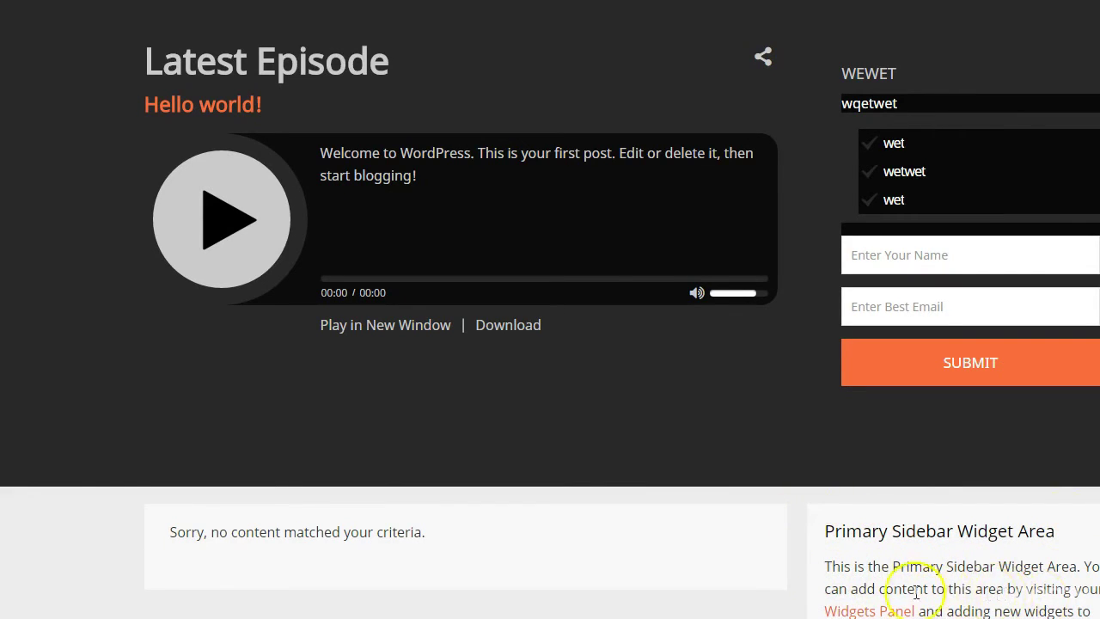
scroll(919, 591, "up", 5)
scroll(447, 412, "down", 3)
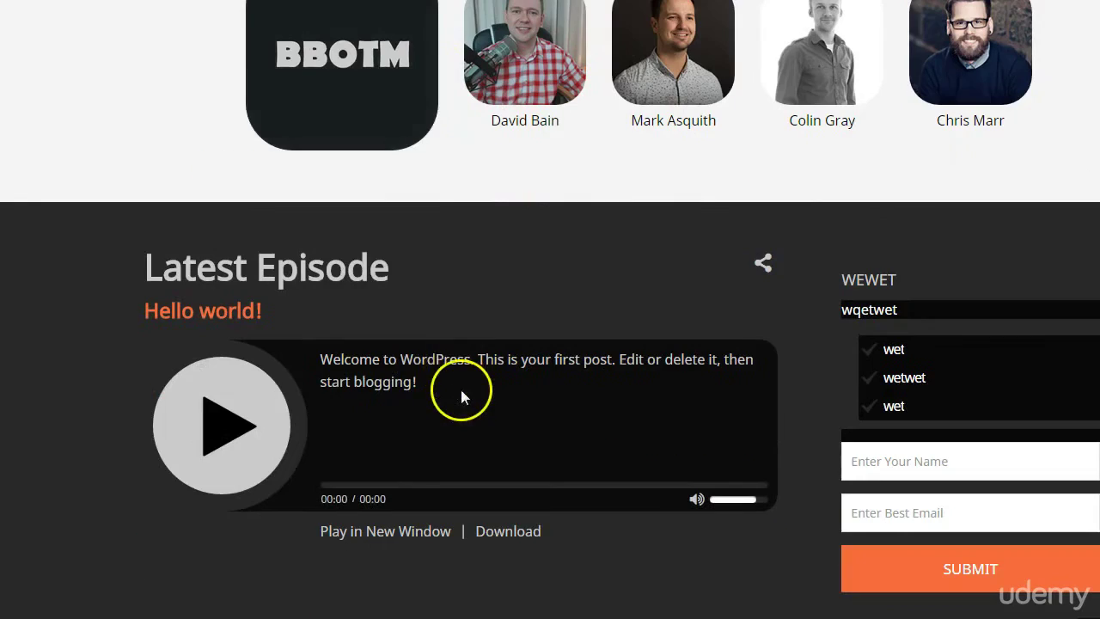
scroll(373, 405, "up", 3)
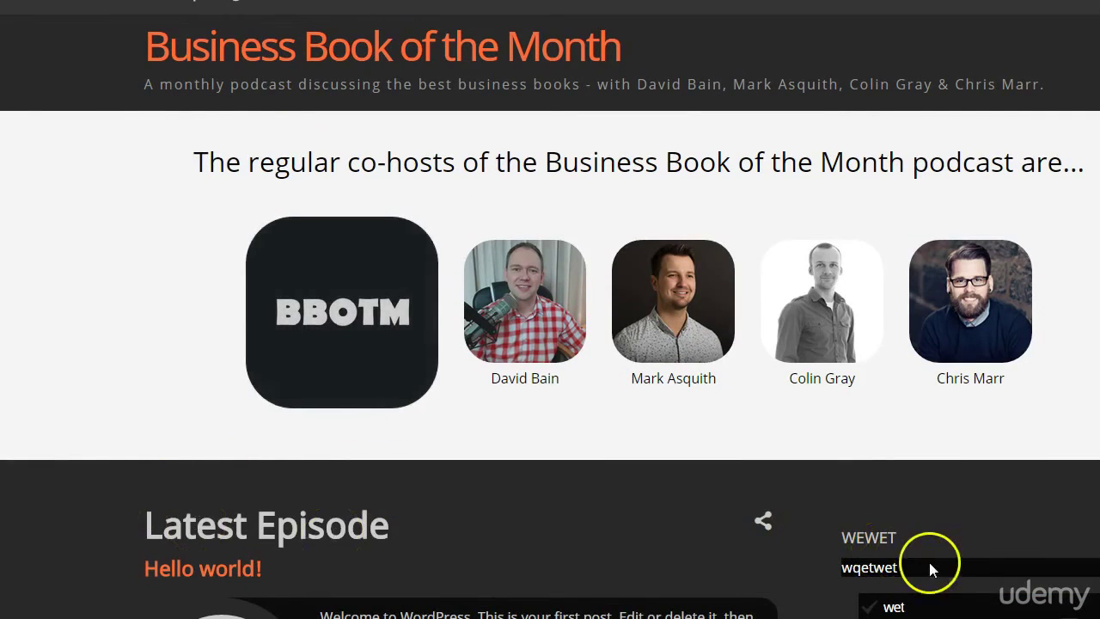
scroll(940, 565, "down", 2)
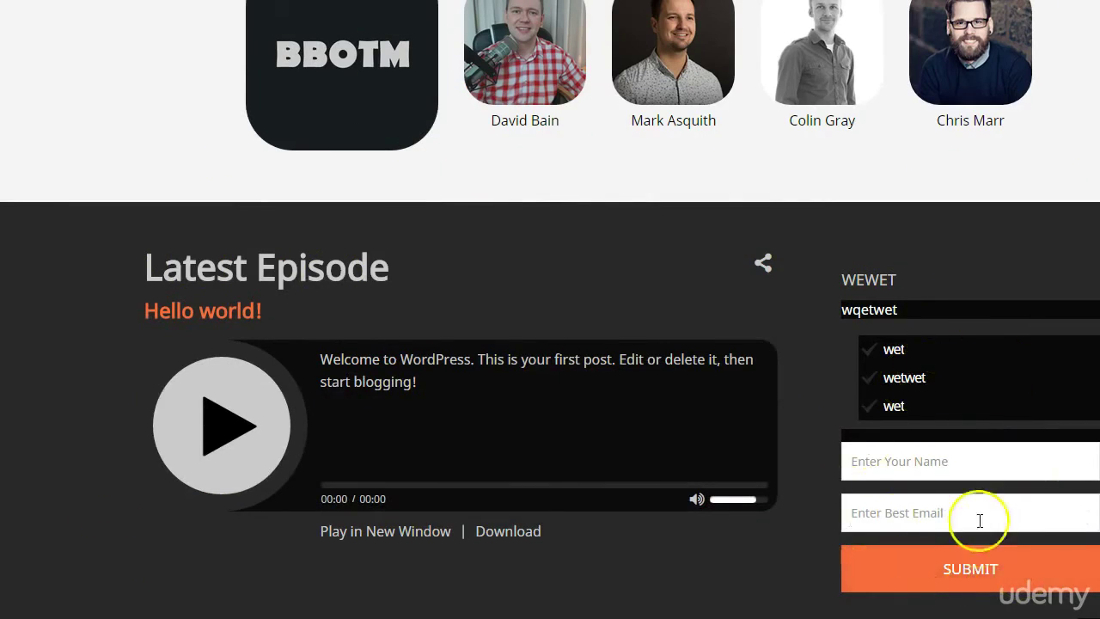
scroll(638, 478, "up", 2)
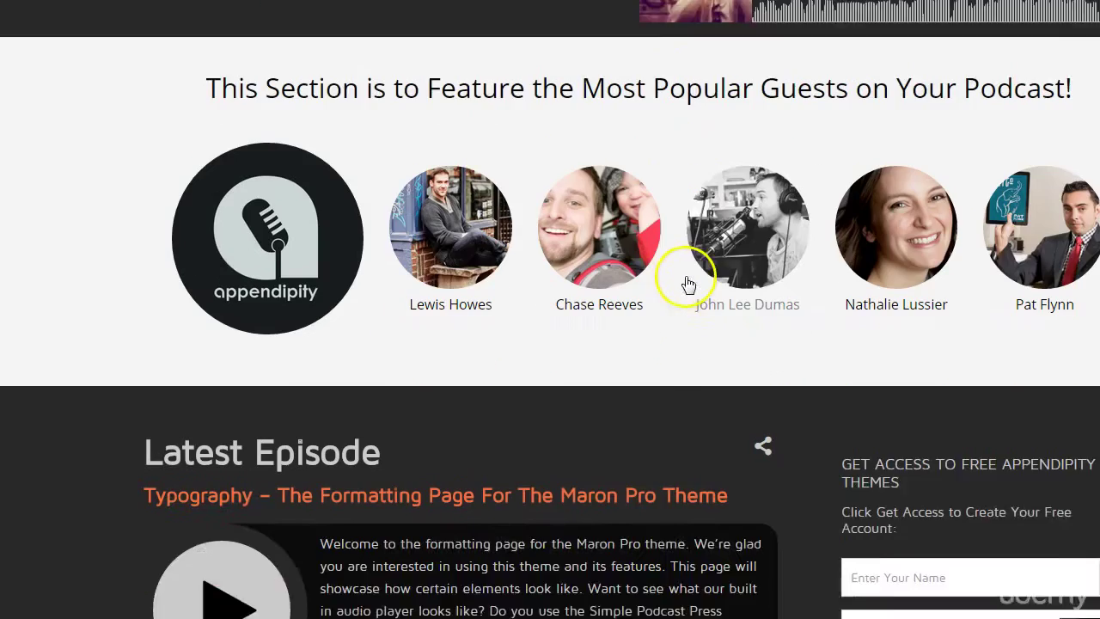
scroll(688, 283, "down", 3)
scroll(680, 296, "up", 4)
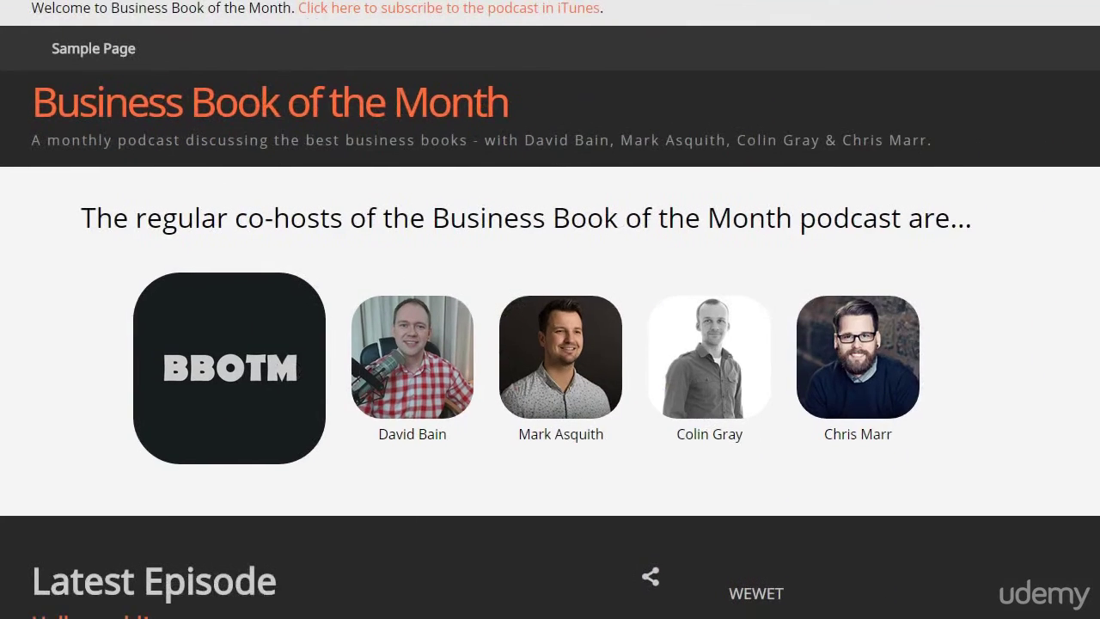
Go to the Widgets Panel from the home page's Primary Sidebar placeholder and expand the Primary Sidebar area.
scroll(888, 547, "down", 5)
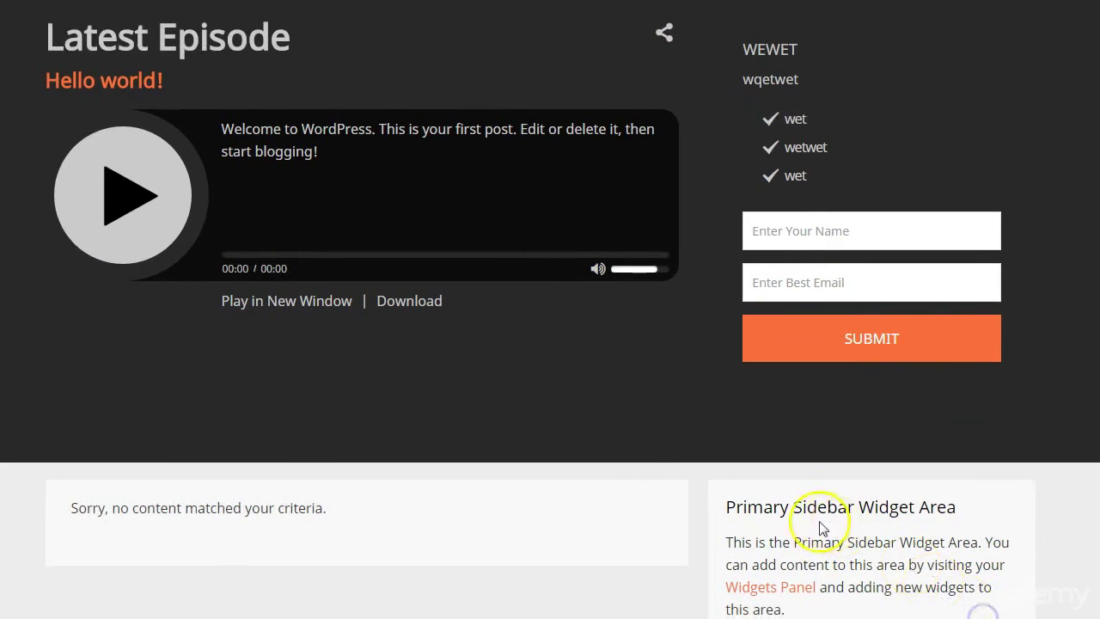
scroll(1069, 501, "up", 1)
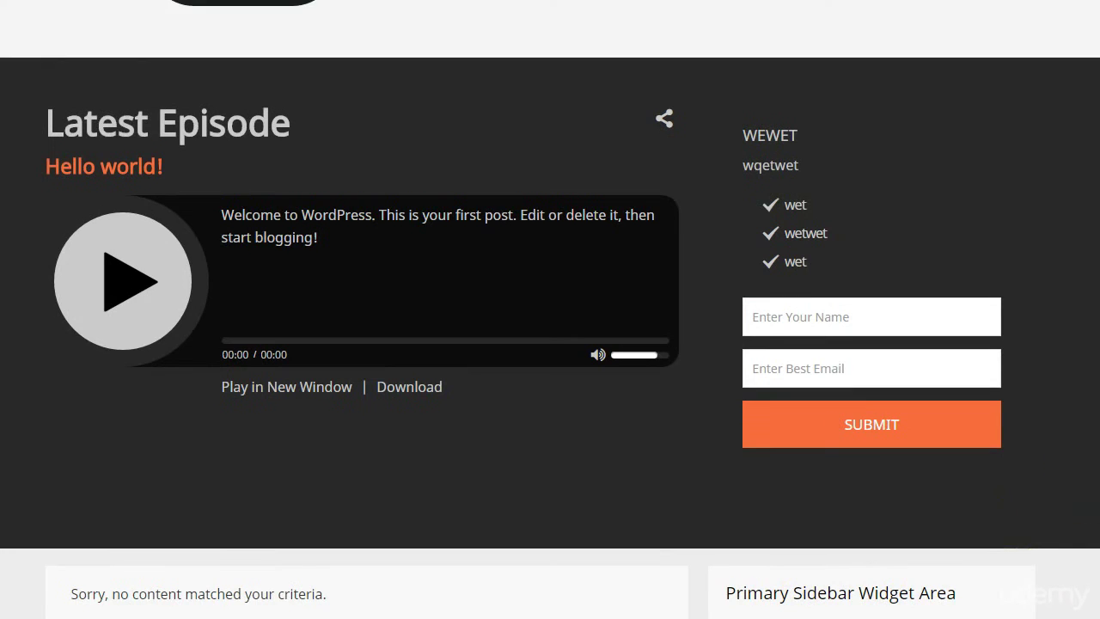
scroll(859, 550, "down", 1)
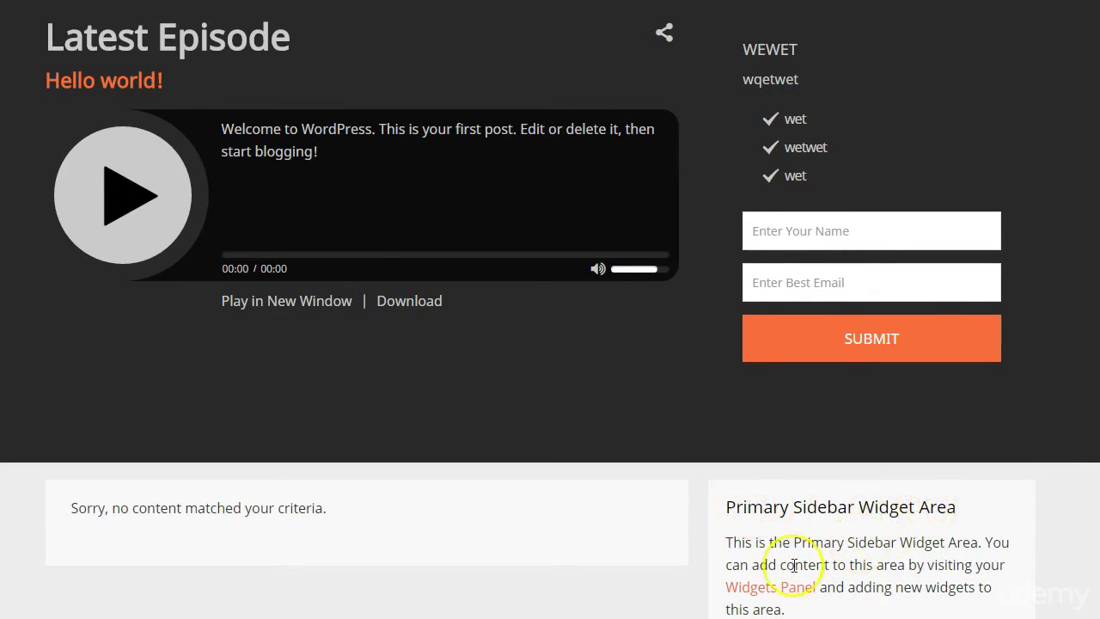
left_click(749, 590)
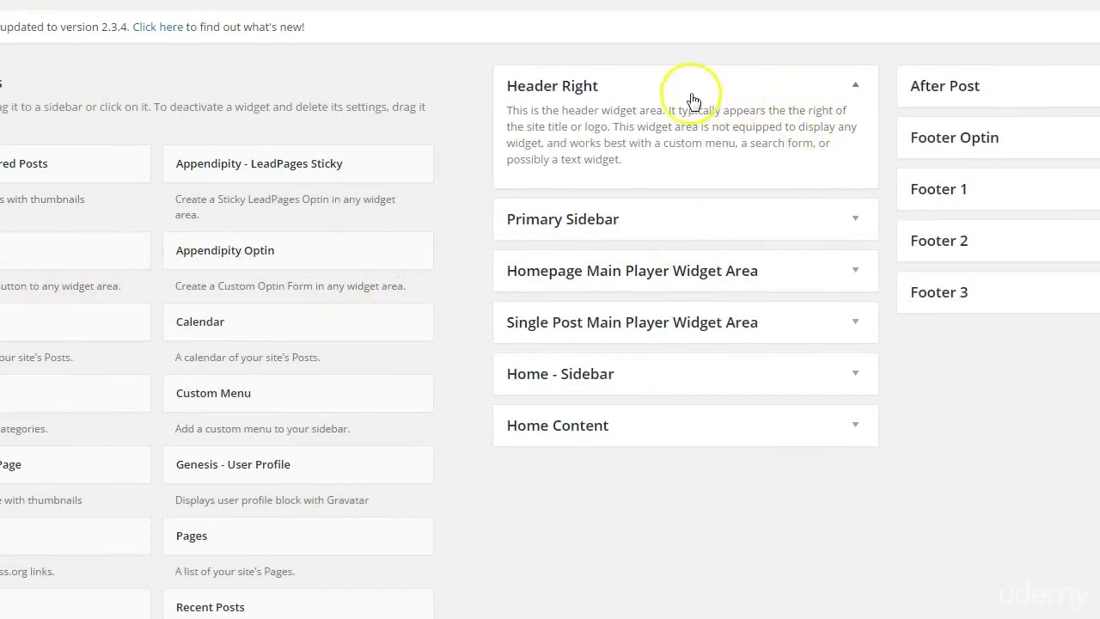
left_click(852, 220)
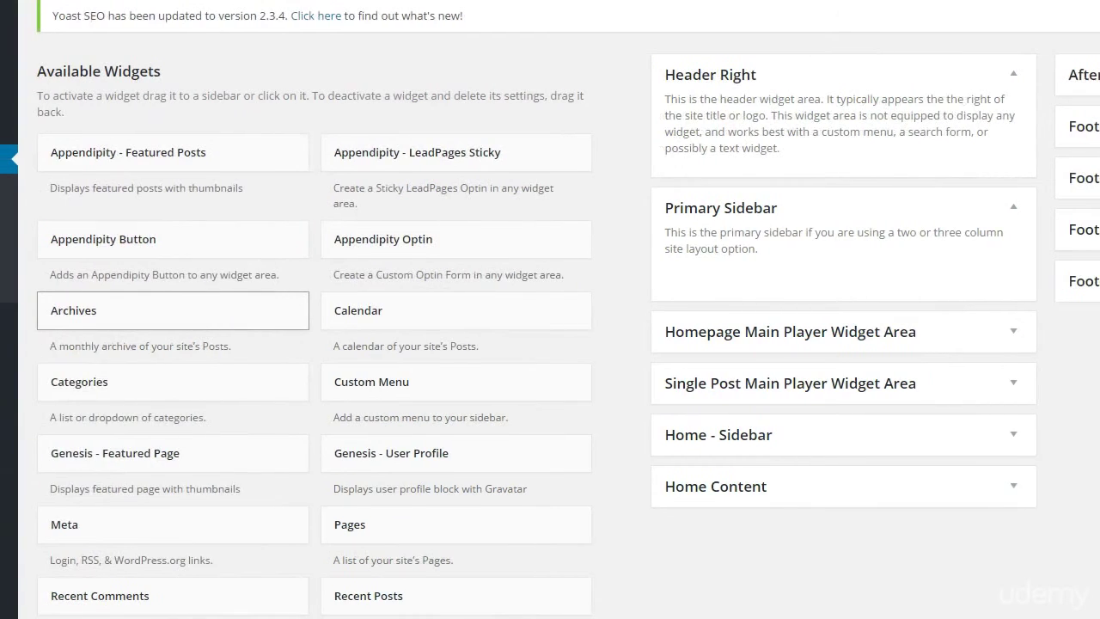
Add a Calendar widget to the Primary Sidebar, title it ewrtet and save it.
scroll(78, 507, "down", 4)
scroll(266, 490, "up", 3)
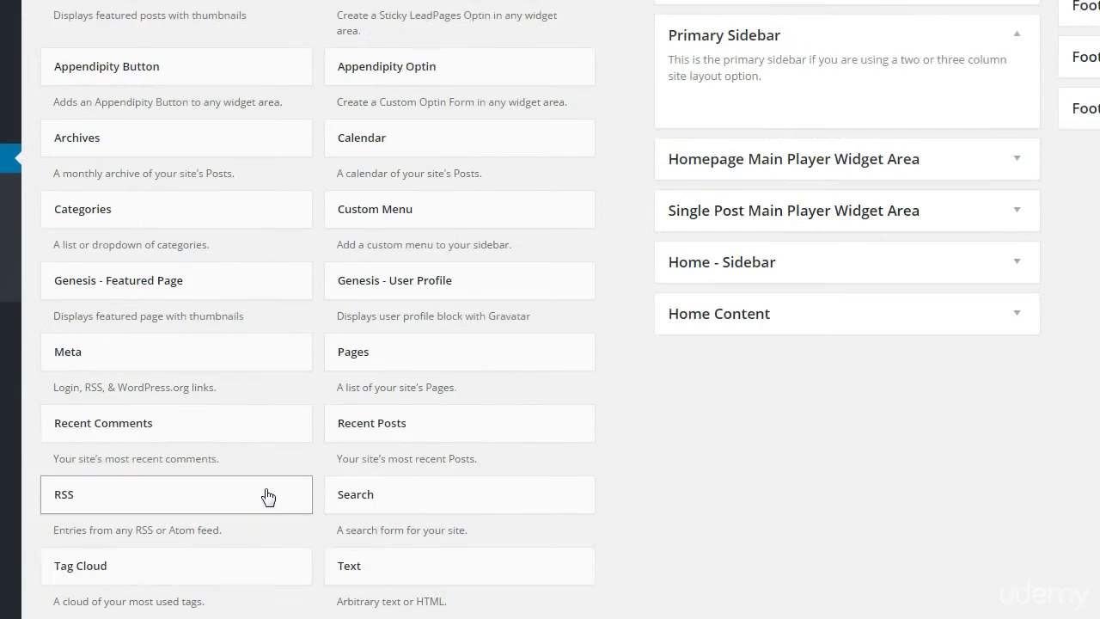
scroll(267, 494, "down", 3)
scroll(268, 496, "up", 3)
scroll(266, 495, "up", 1)
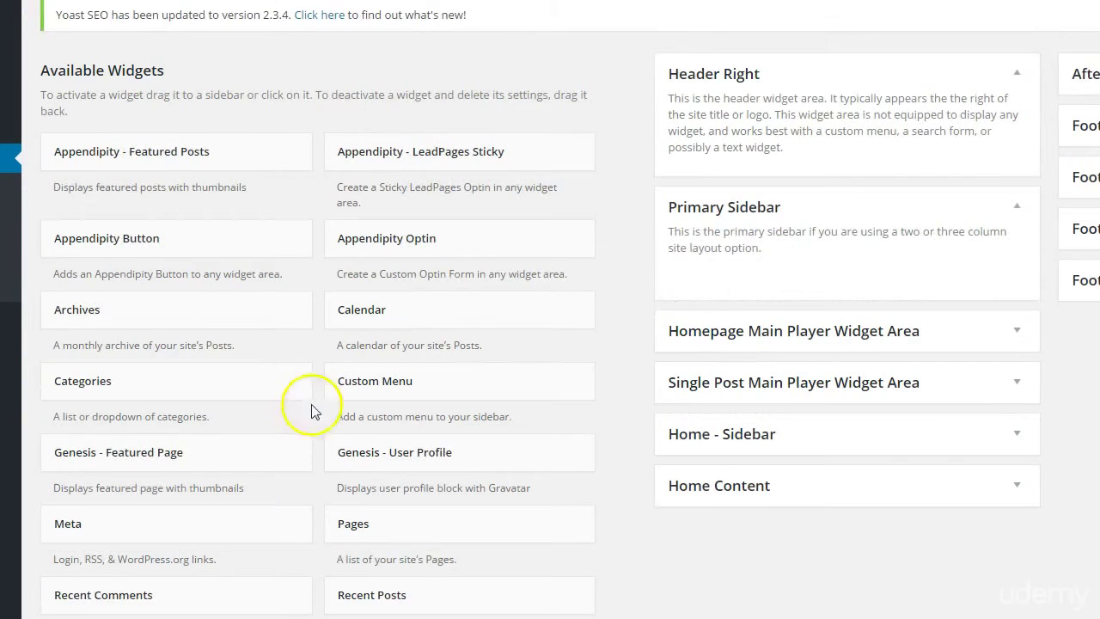
left_click_drag(407, 318, 770, 276)
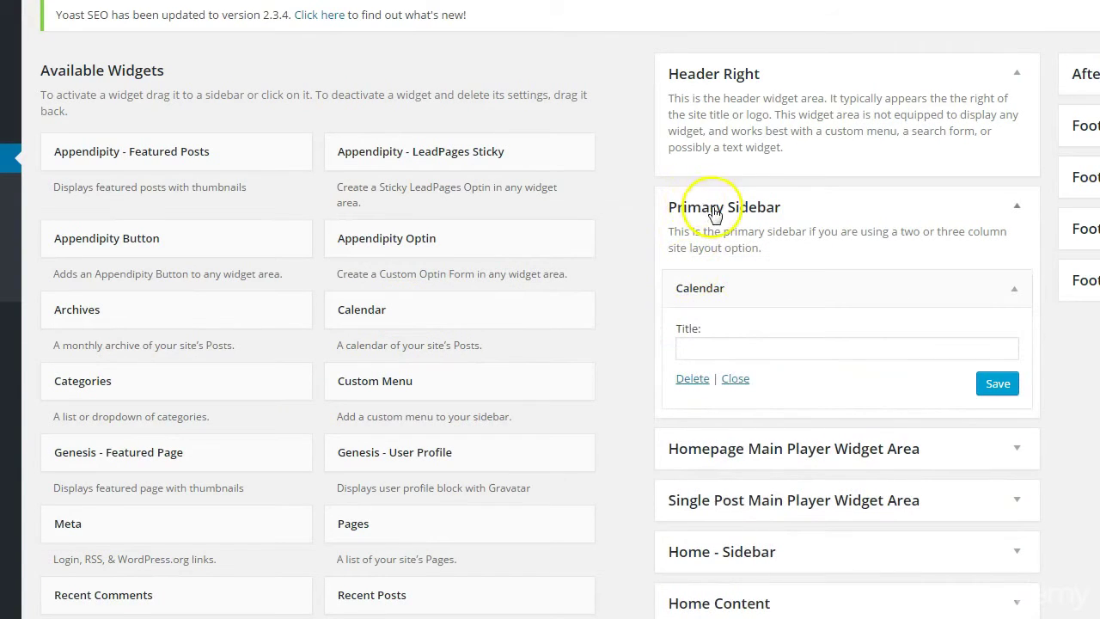
left_click(770, 340)
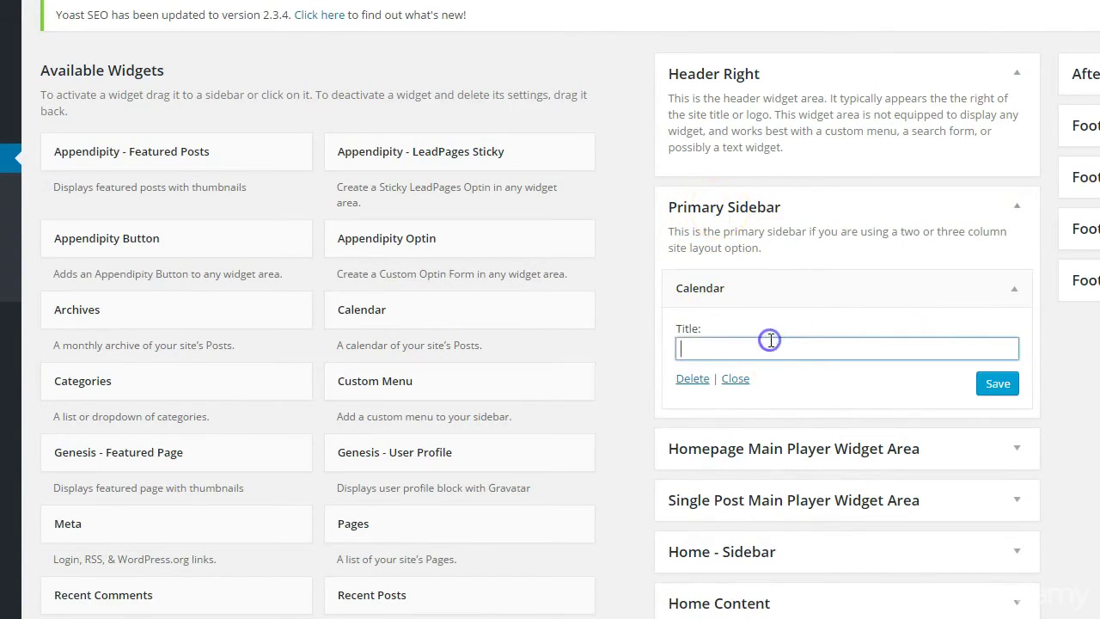
left_click(998, 383)
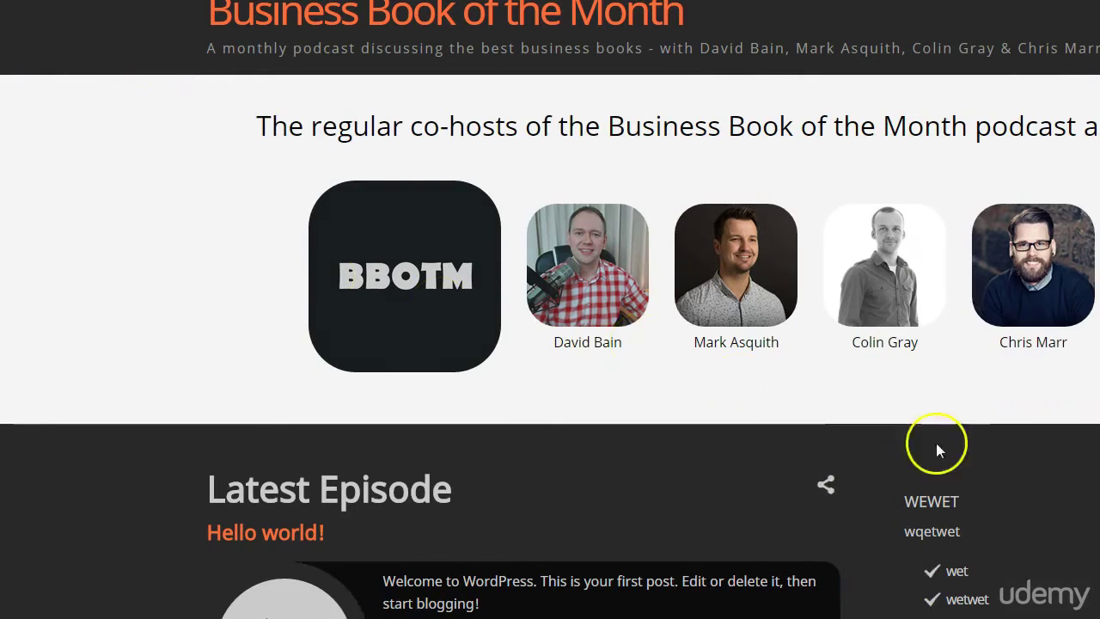
Reload the home page and check the calendar in the sidebar below the optin form.
scroll(938, 442, "down", 5)
scroll(1018, 435, "down", 3)
scroll(1051, 518, "down", 1)
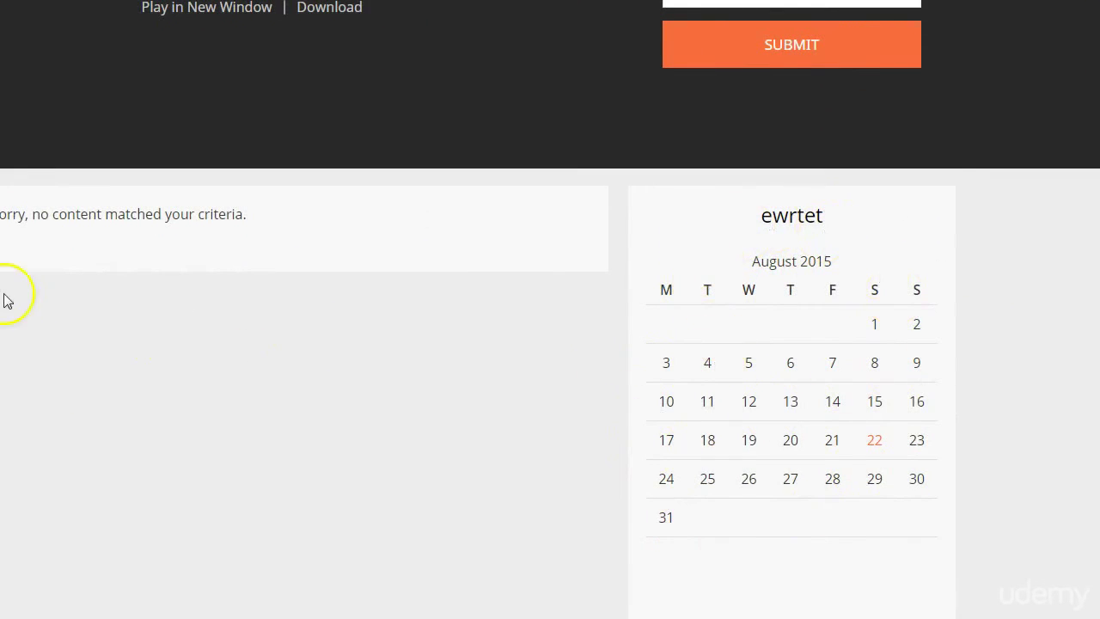
scroll(318, 356, "up", 7)
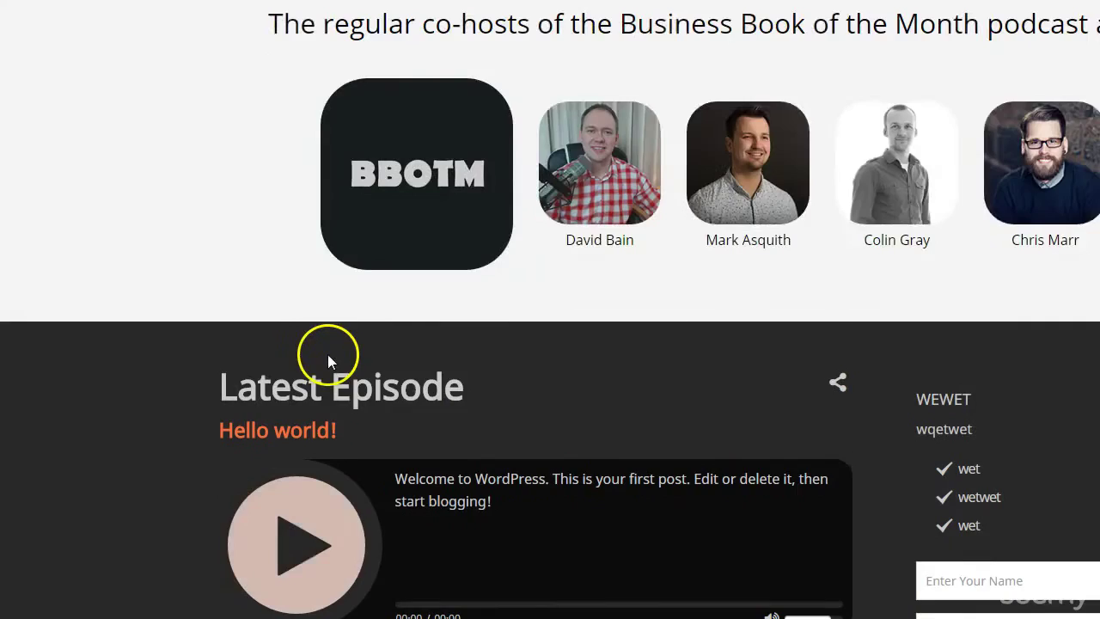
scroll(328, 354, "down", 4)
scroll(152, 34, "up", 5)
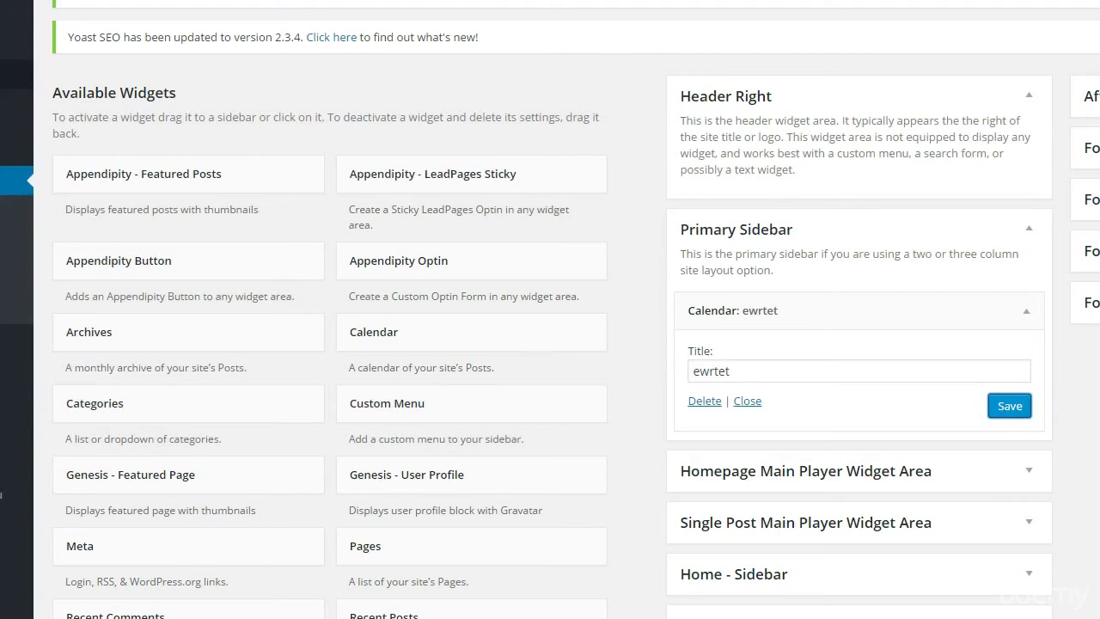
Add a Text widget to the Primary Sidebar below the Calendar widget.
scroll(467, 370, "down", 3)
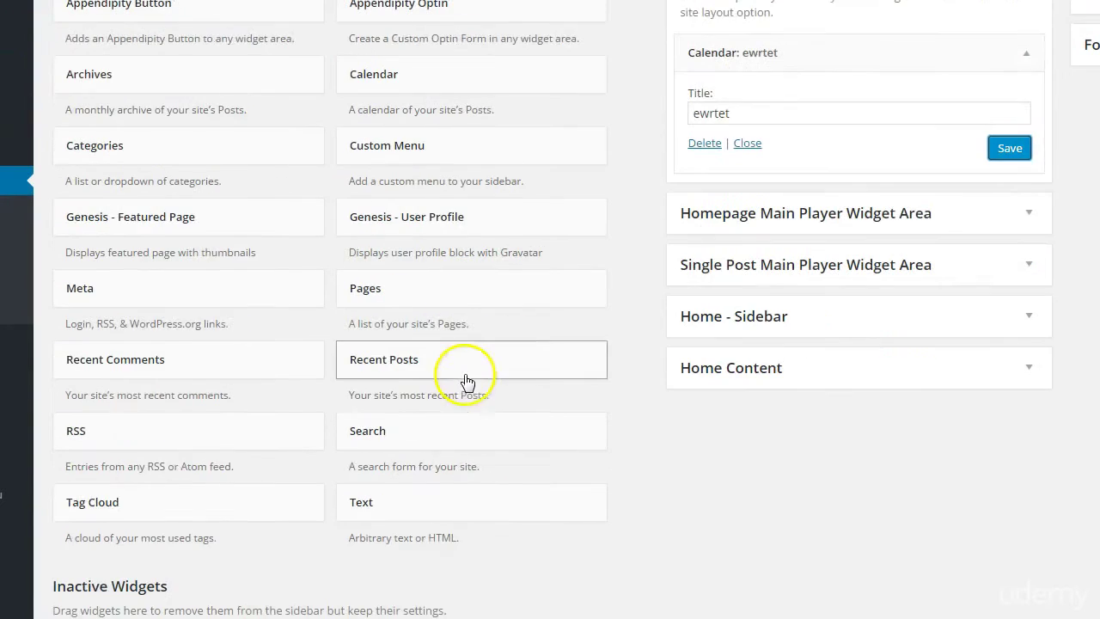
left_click(516, 508)
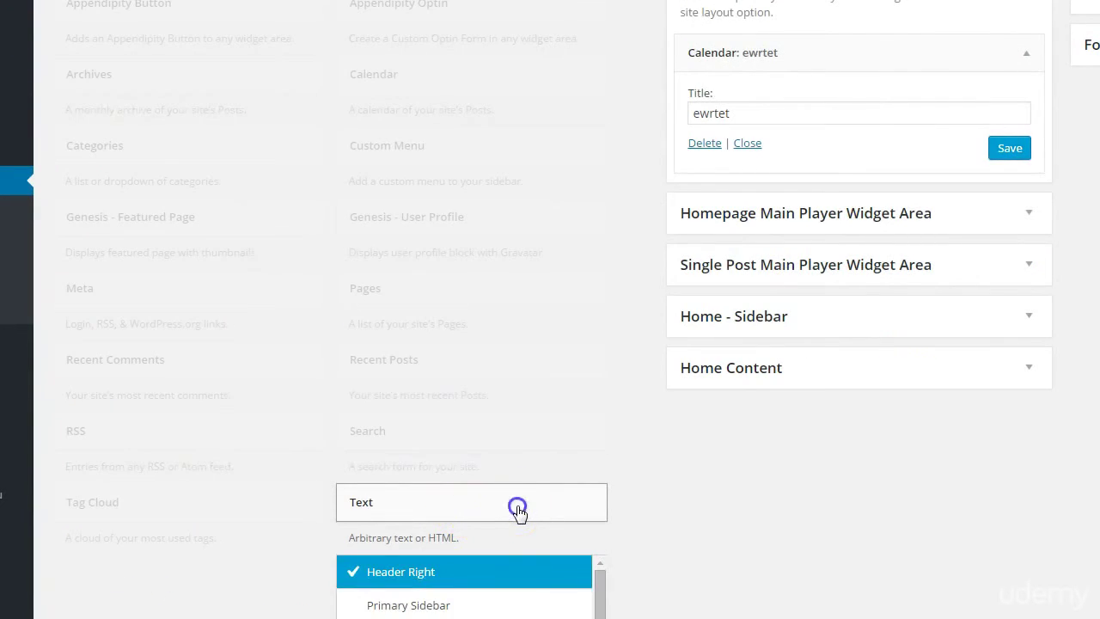
left_click(518, 510)
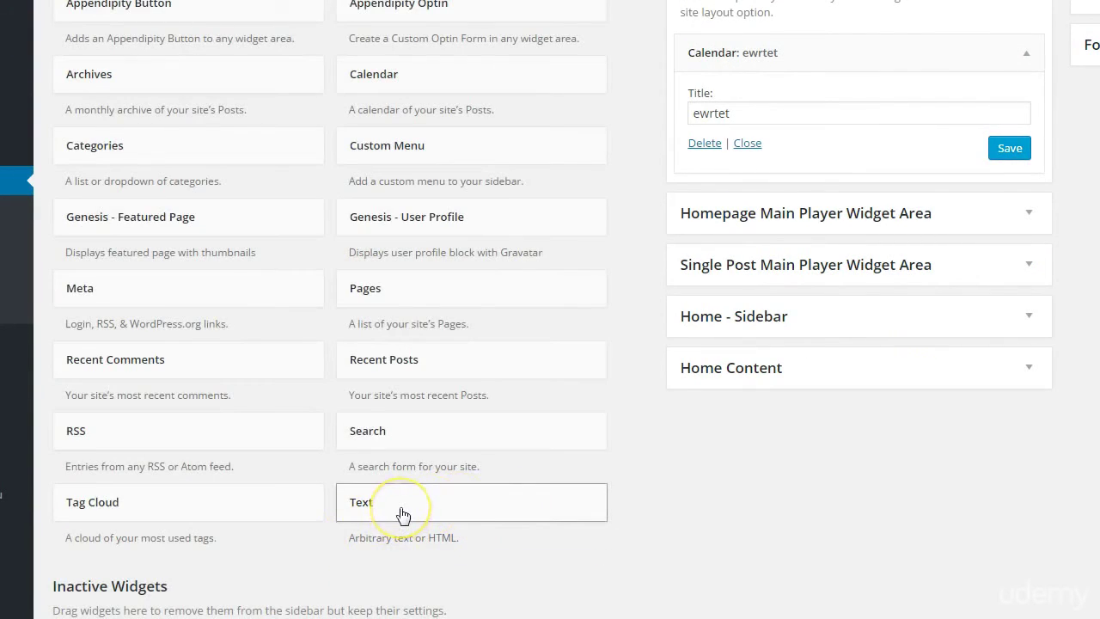
left_click_drag(403, 513, 738, 146)
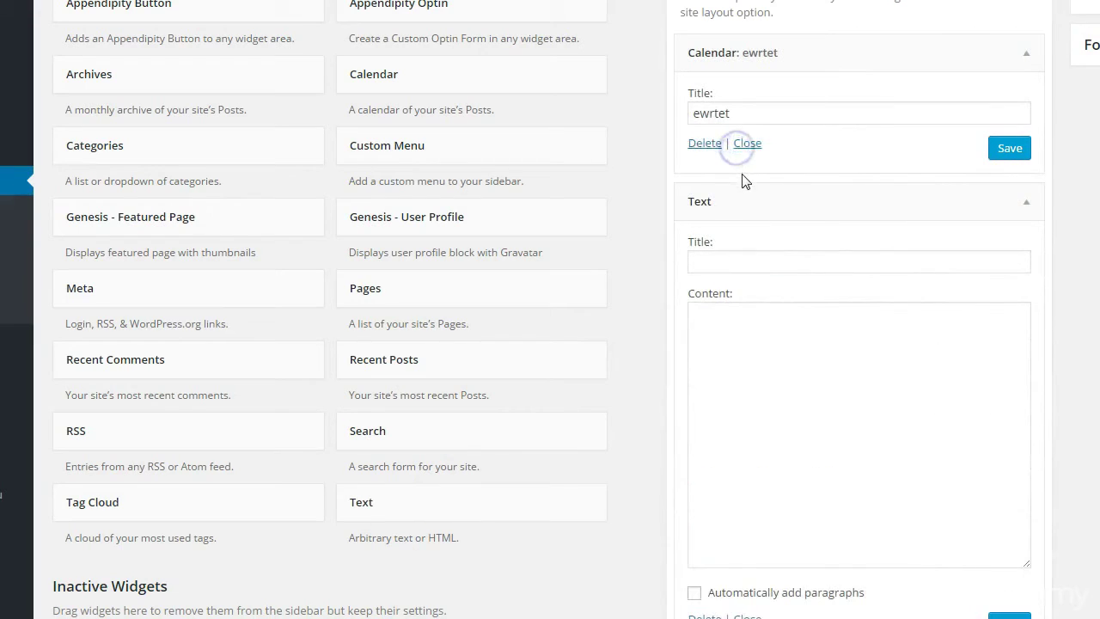
Fill the Text widget with the content gsdegsdg and the title sdgsdggsd, and save it.
left_click(756, 412)
type("gsdegsdg")
left_click(722, 252)
type("sdg")
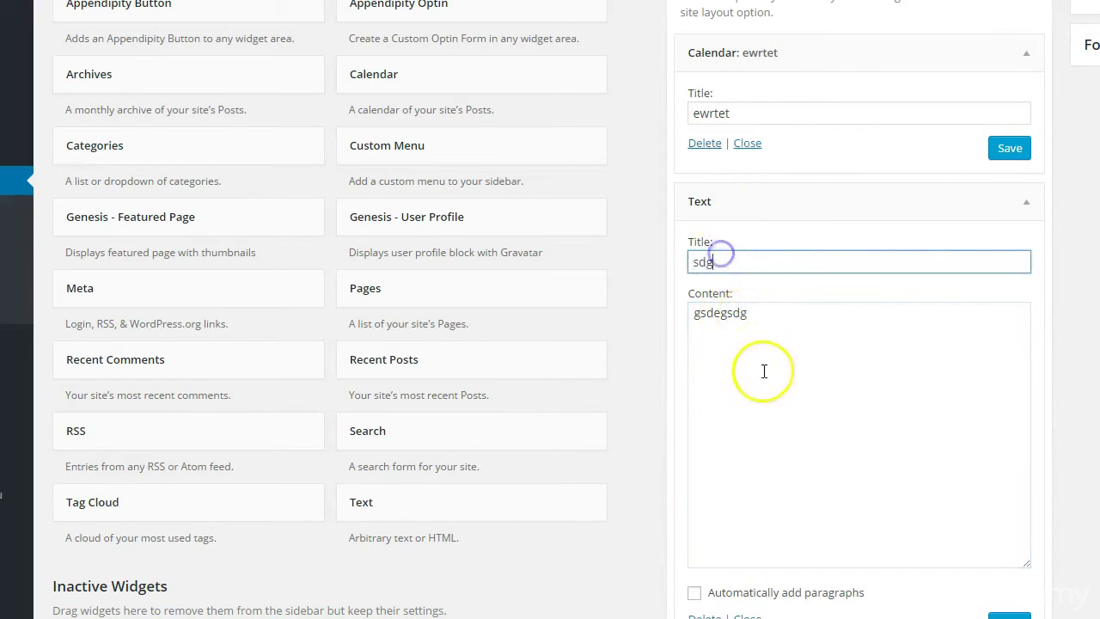
type("sdggsd")
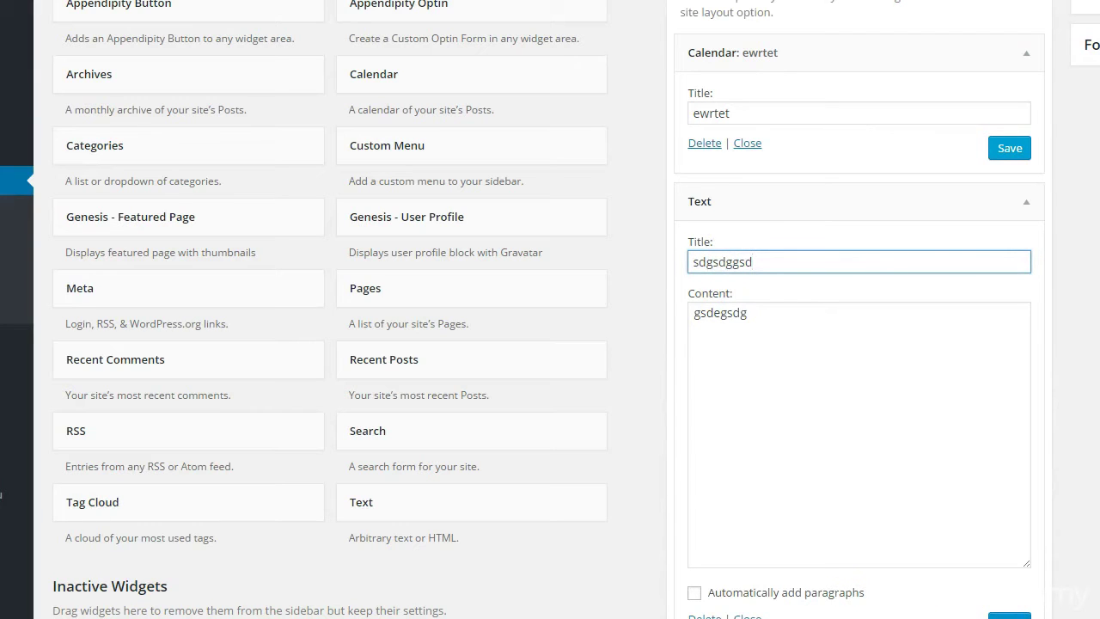
left_click(1007, 615)
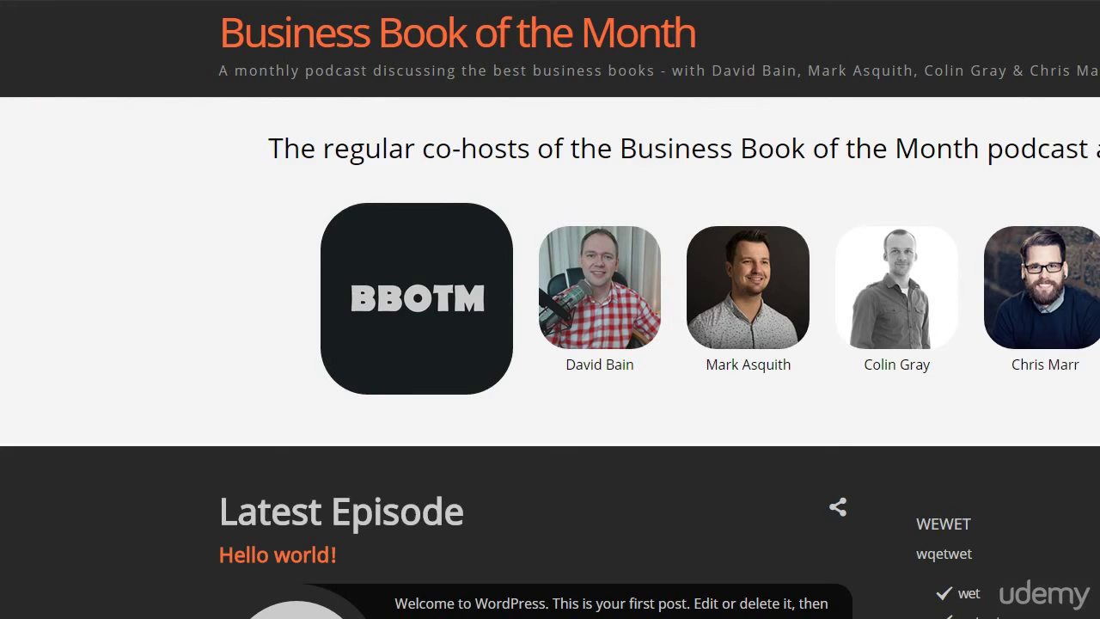
Reload the home page and check the text widget beneath the calendar in the sidebar.
scroll(250, 246, "down", 10)
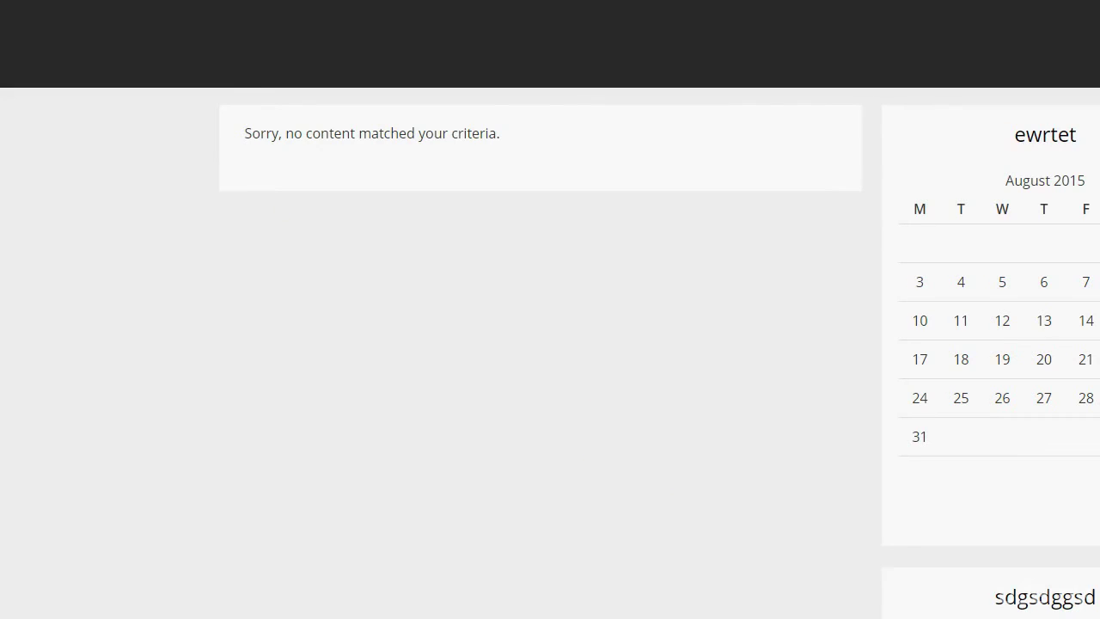
left_click_drag(899, 618, 961, 618)
left_click(978, 554)
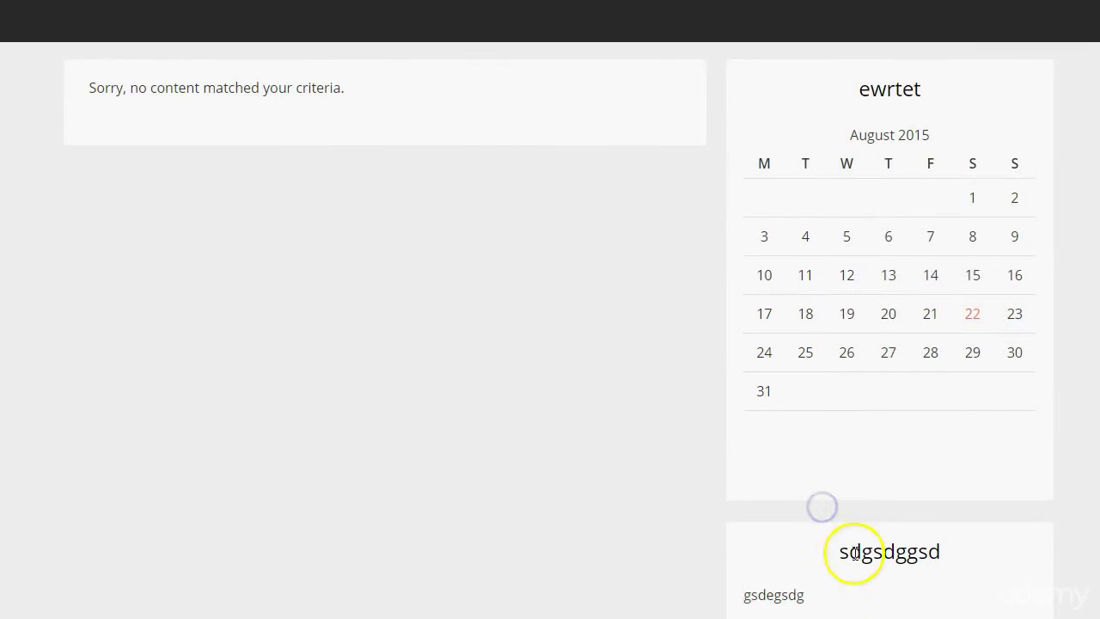
scroll(254, 177, "up", 5)
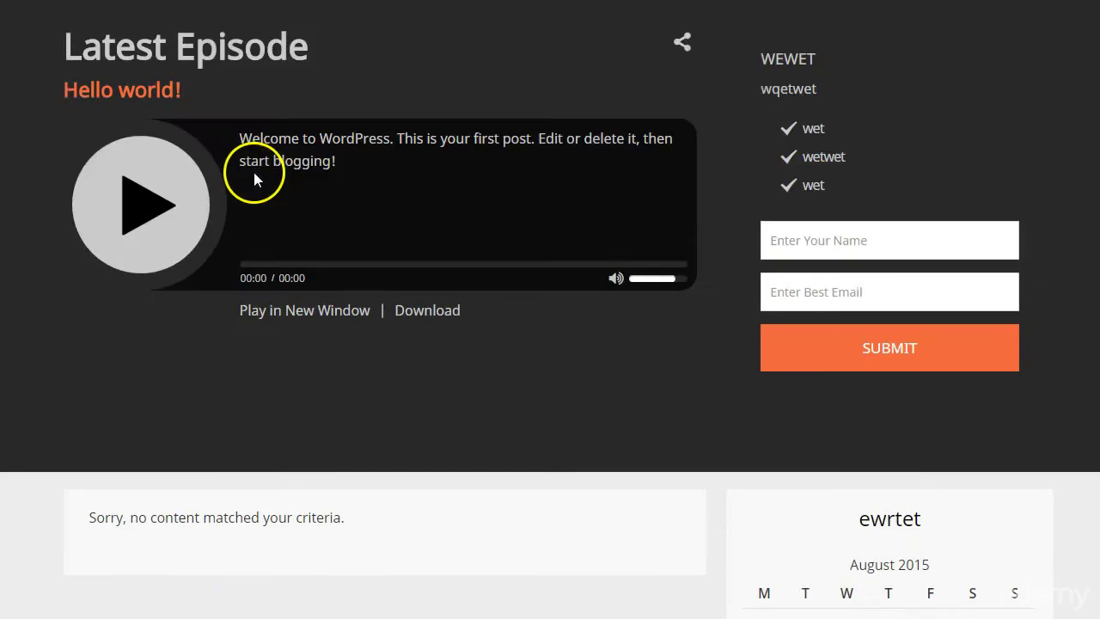
scroll(255, 177, "down", 5)
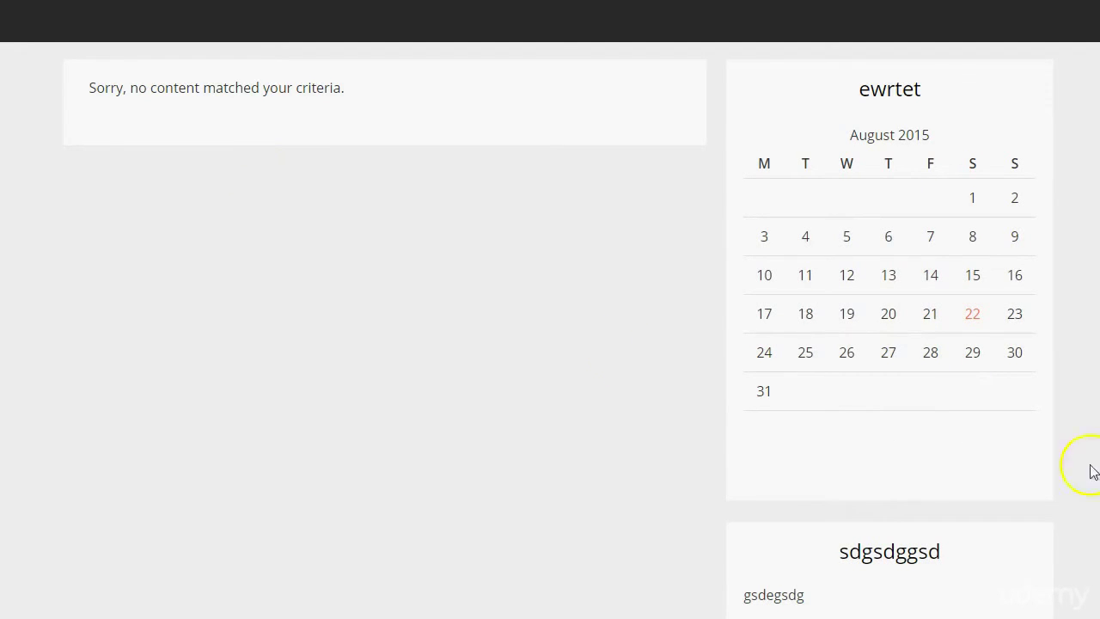
scroll(833, 510, "up", 5)
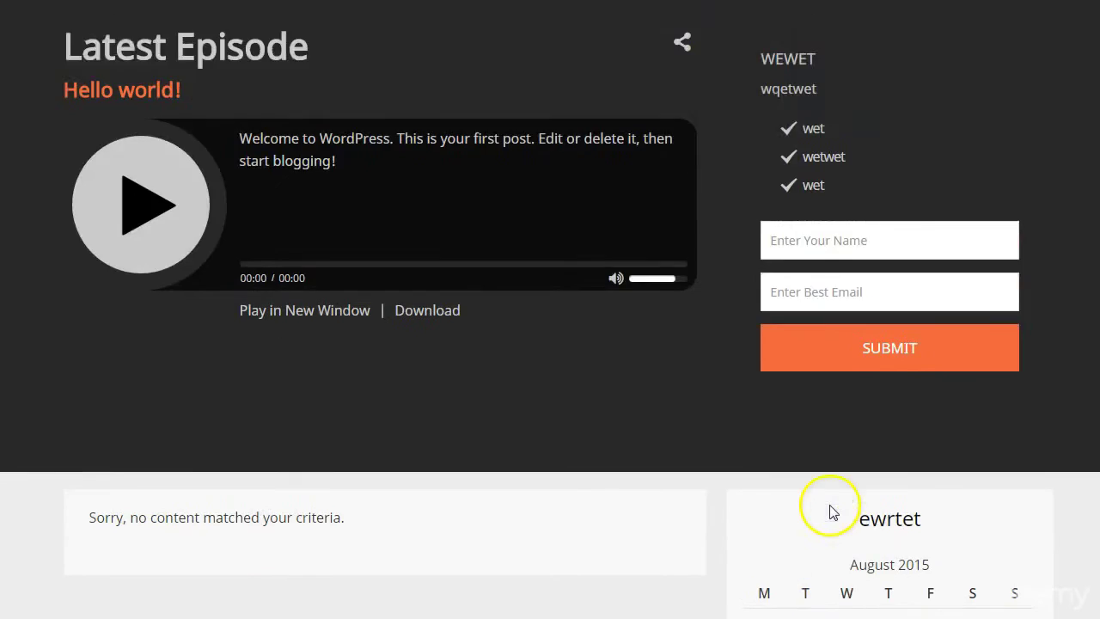
Examine the Appendipity demo page's sidebar for example banners, optin button and podcast subscription links beside the episode list.
scroll(830, 512, "up", 5)
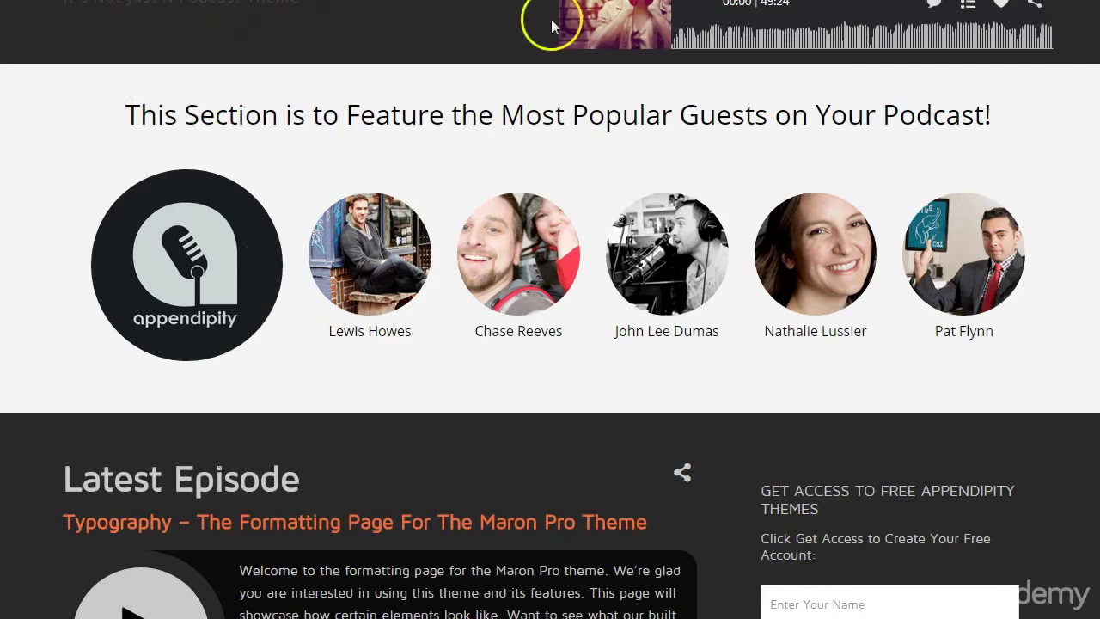
scroll(746, 252, "down", 10)
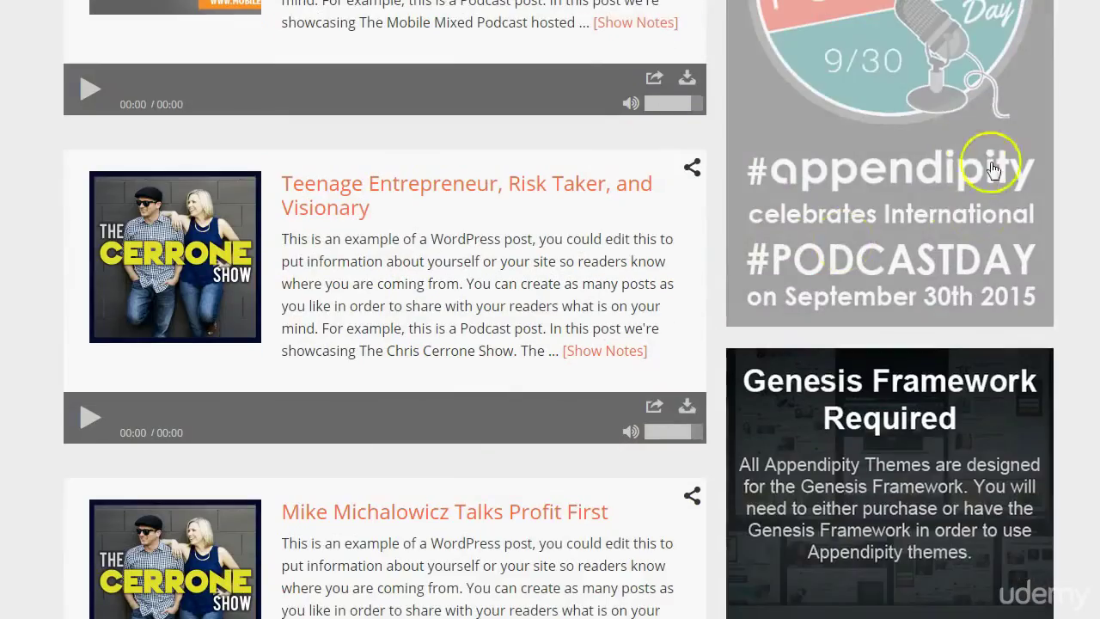
scroll(781, 408, "down", 7)
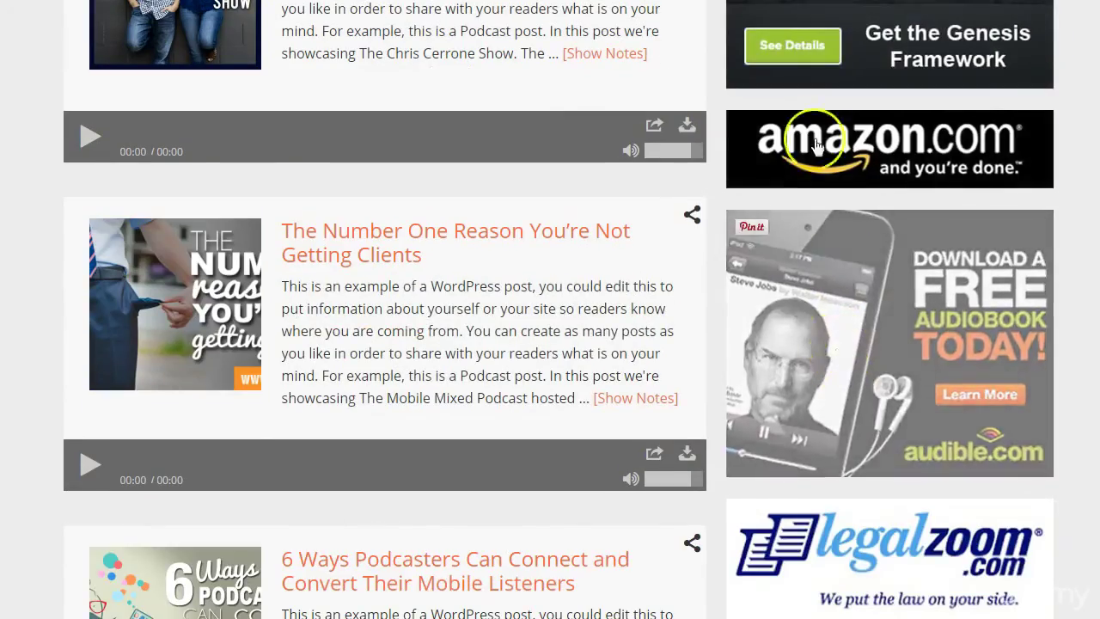
scroll(827, 451, "down", 6)
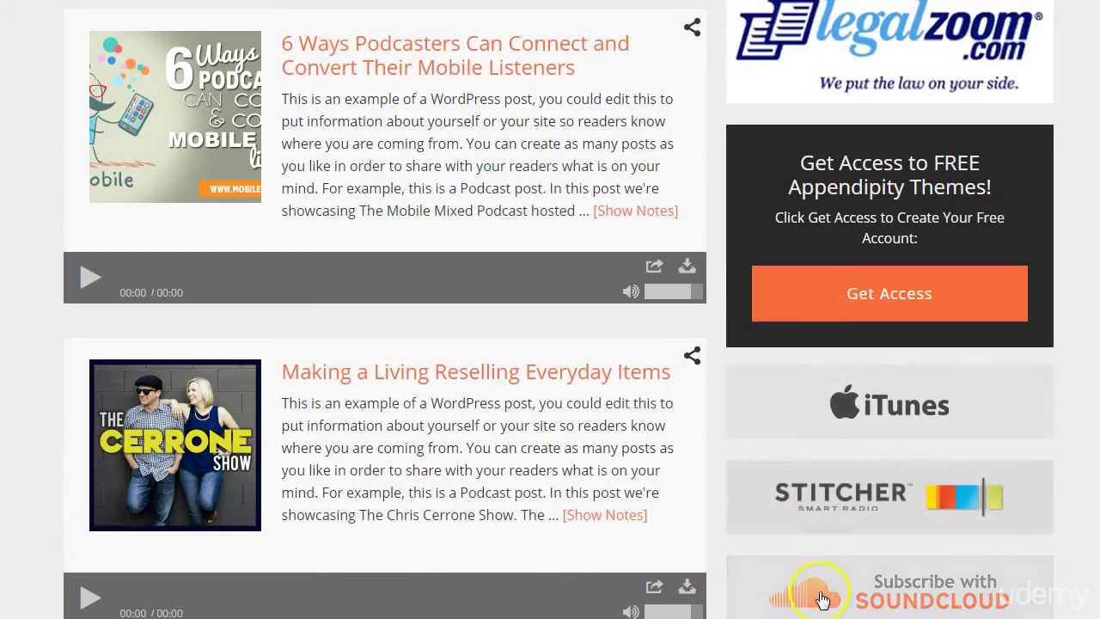
Examine the Maron Pro demo page from its header player and featured guests down to the latest episode and post list.
scroll(822, 599, "up", 20)
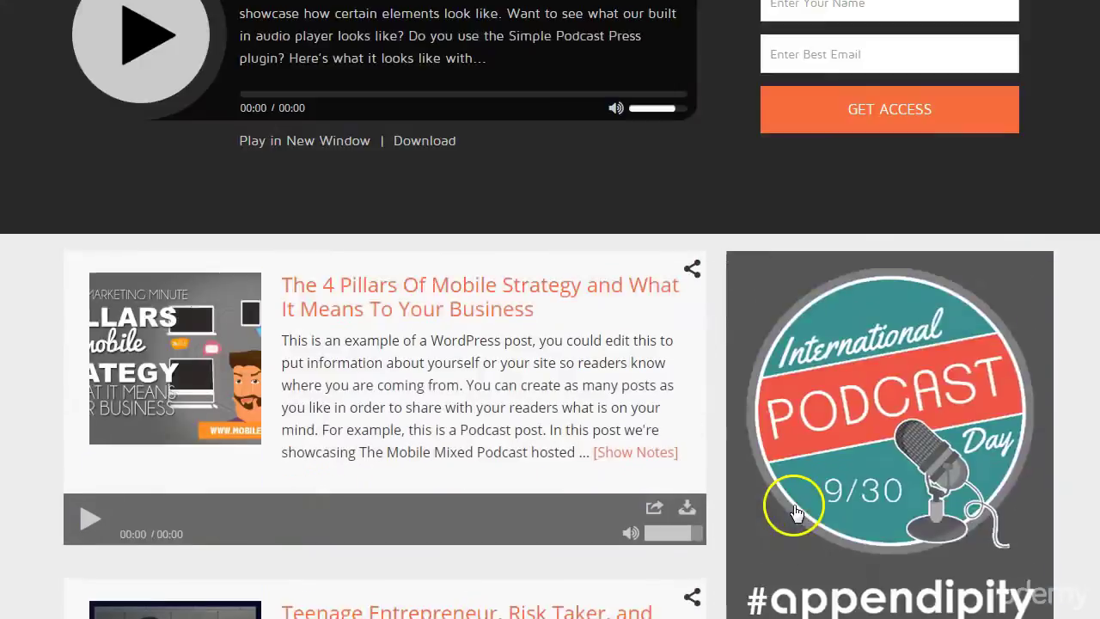
scroll(792, 504, "down", 8)
scroll(787, 511, "up", 11)
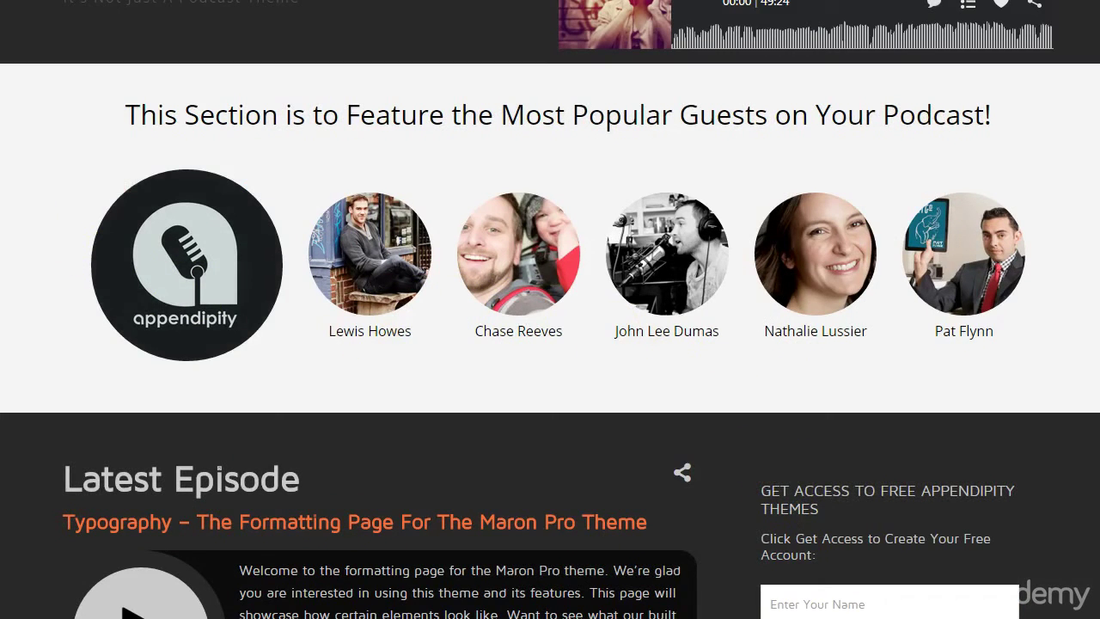
scroll(550, 310, "up", 2)
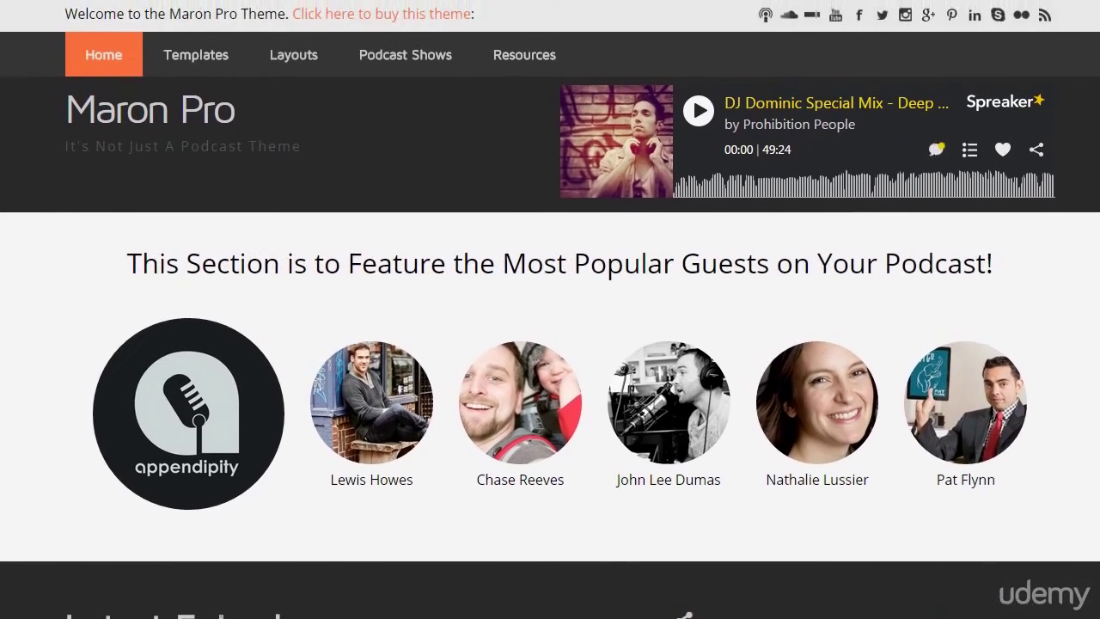
scroll(154, 391, "down", 9)
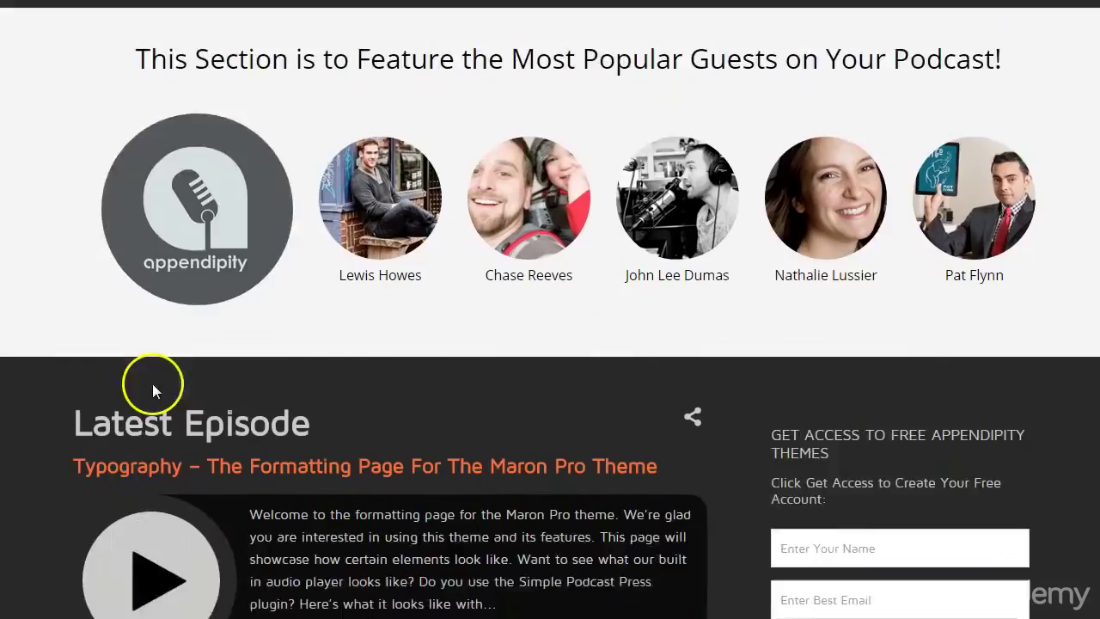
scroll(155, 391, "down", 15)
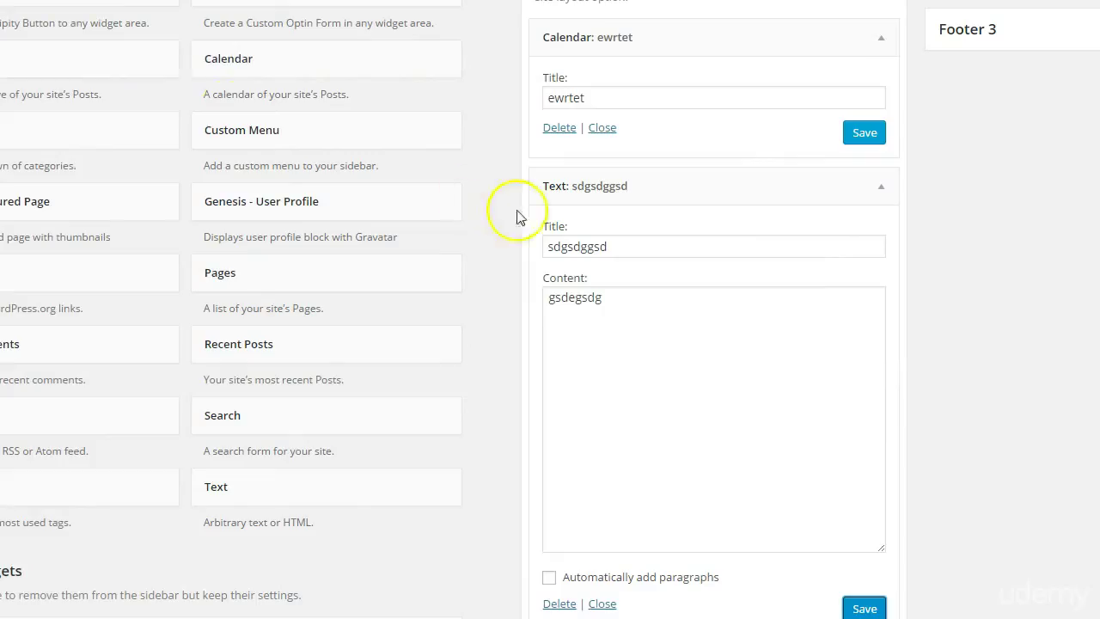
Review the available widgets on the Widgets page alongside the Calendar and Text widgets in the Primary Sidebar.
scroll(520, 258, "down", 3)
scroll(523, 312, "up", 3)
scroll(518, 319, "up", 2)
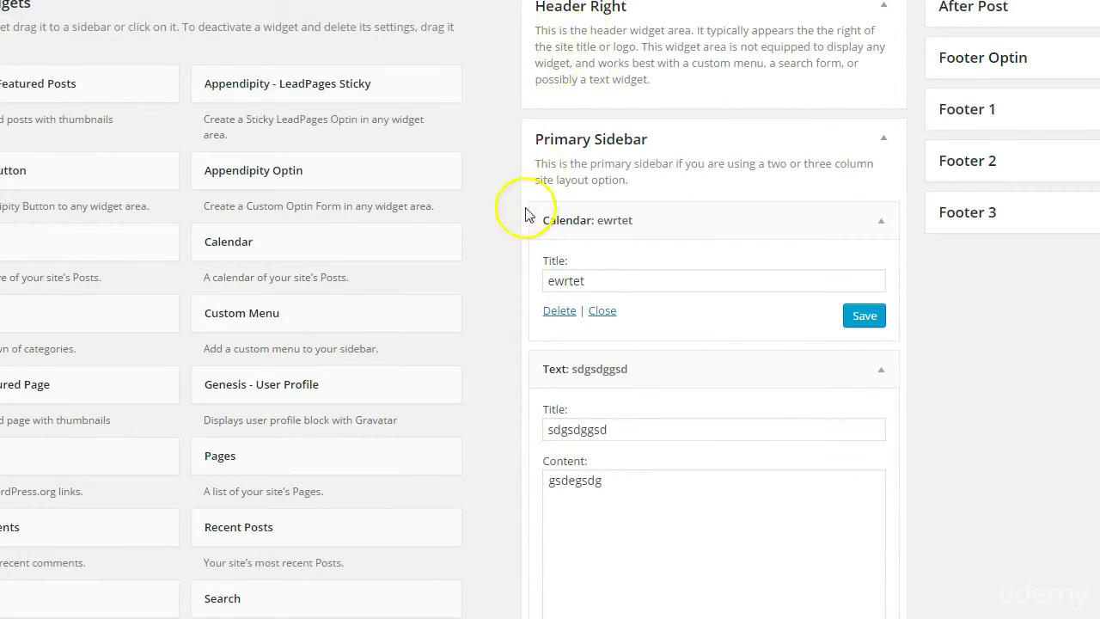
scroll(567, 202, "up", 1)
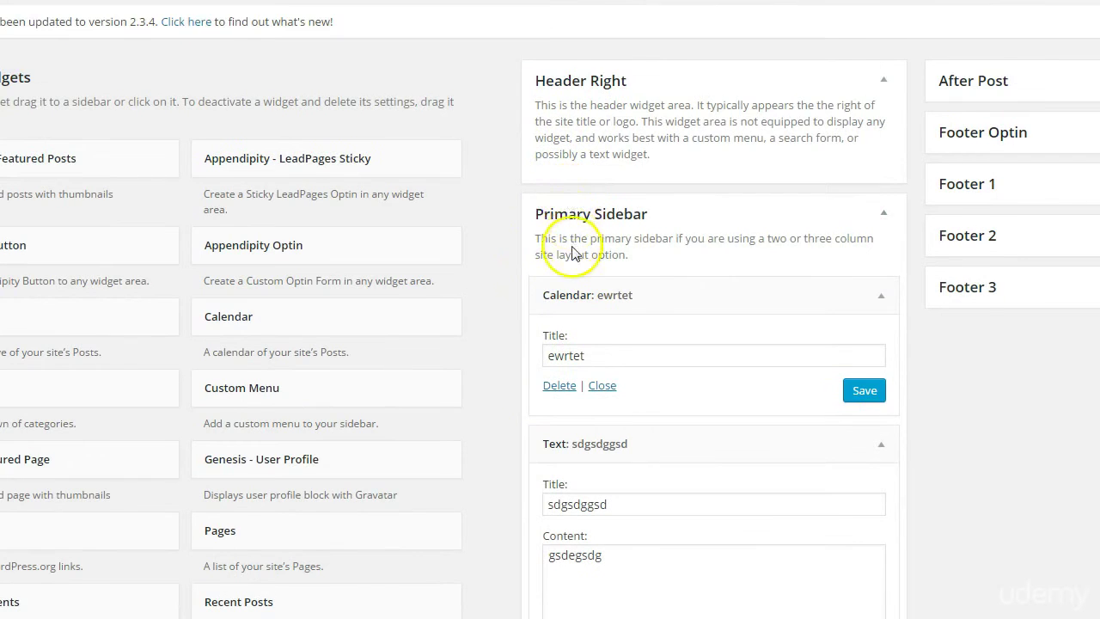
scroll(602, 246, "down", 1)
scroll(670, 254, "up", 1)
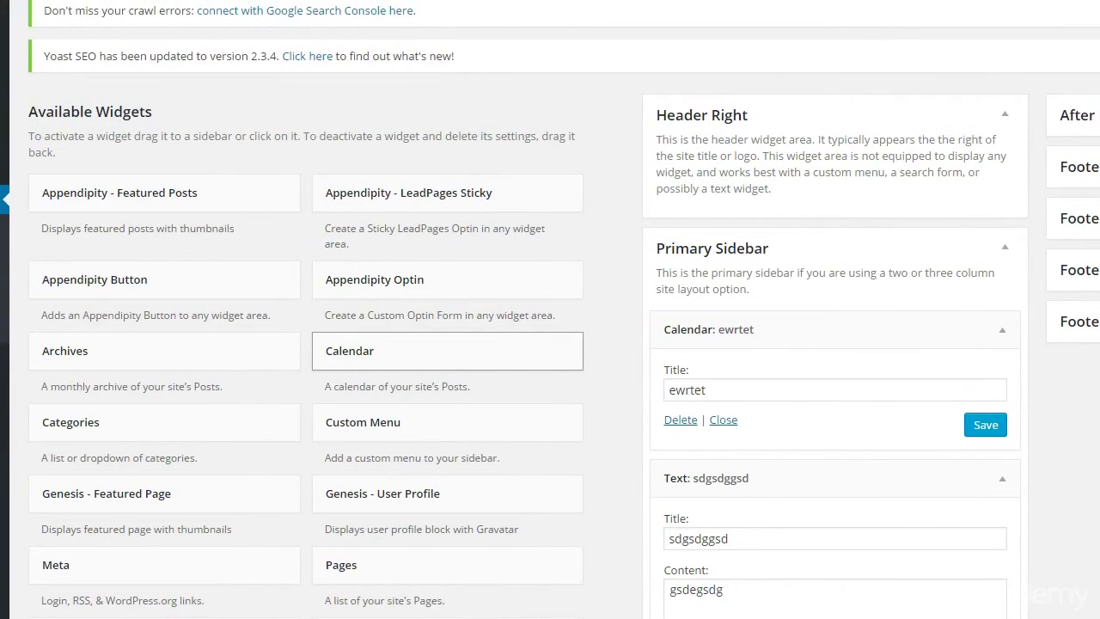
scroll(278, 331, "down", 5)
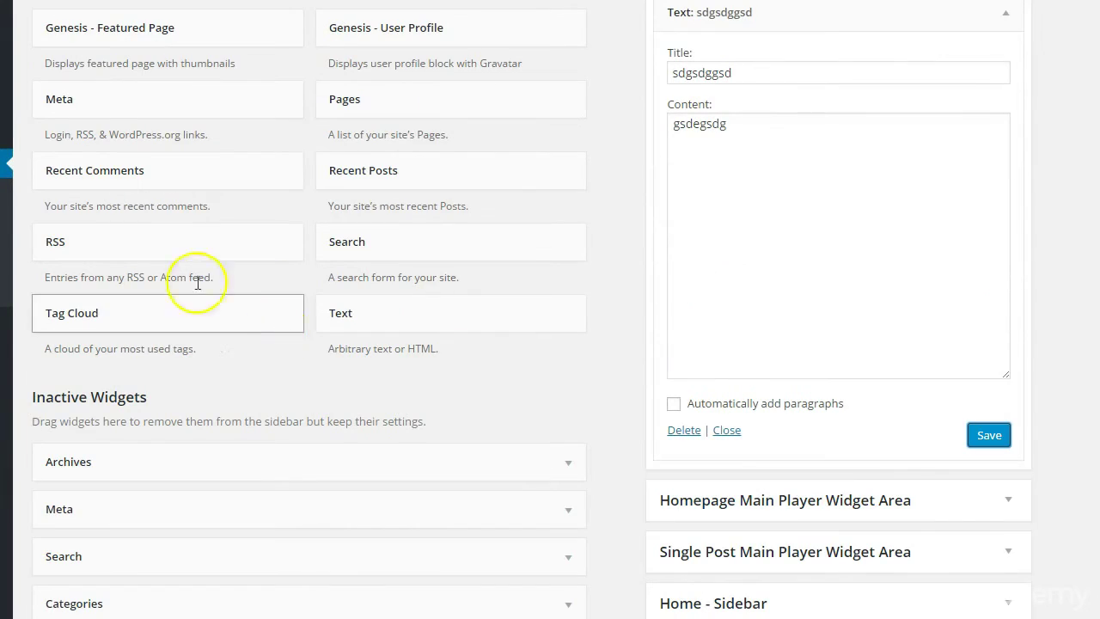
scroll(329, 393, "up", 4)
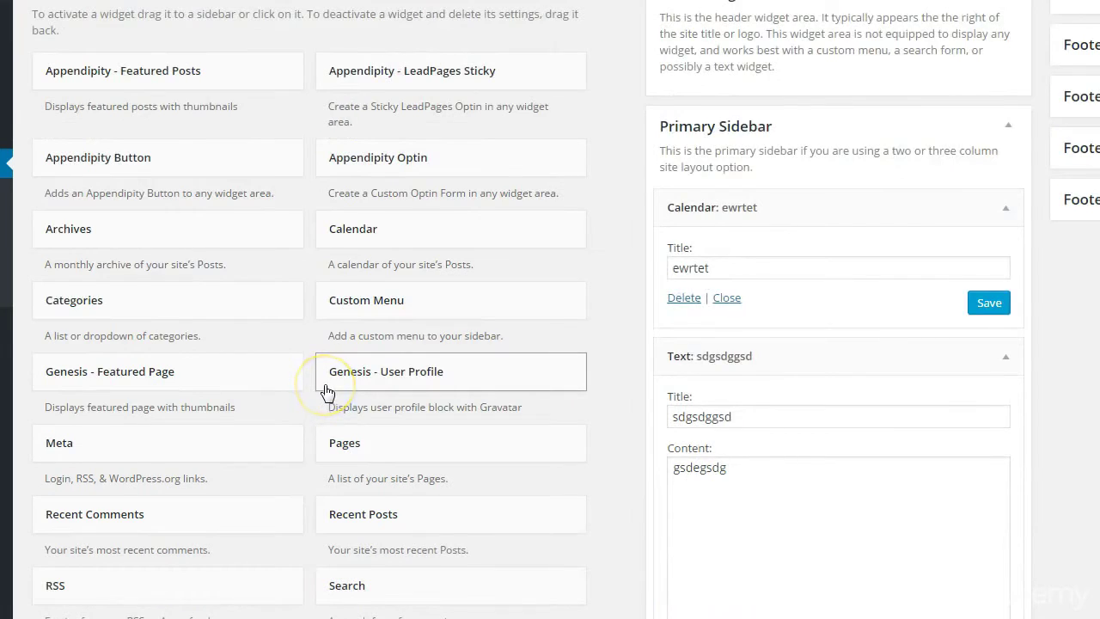
scroll(330, 393, "up", 1)
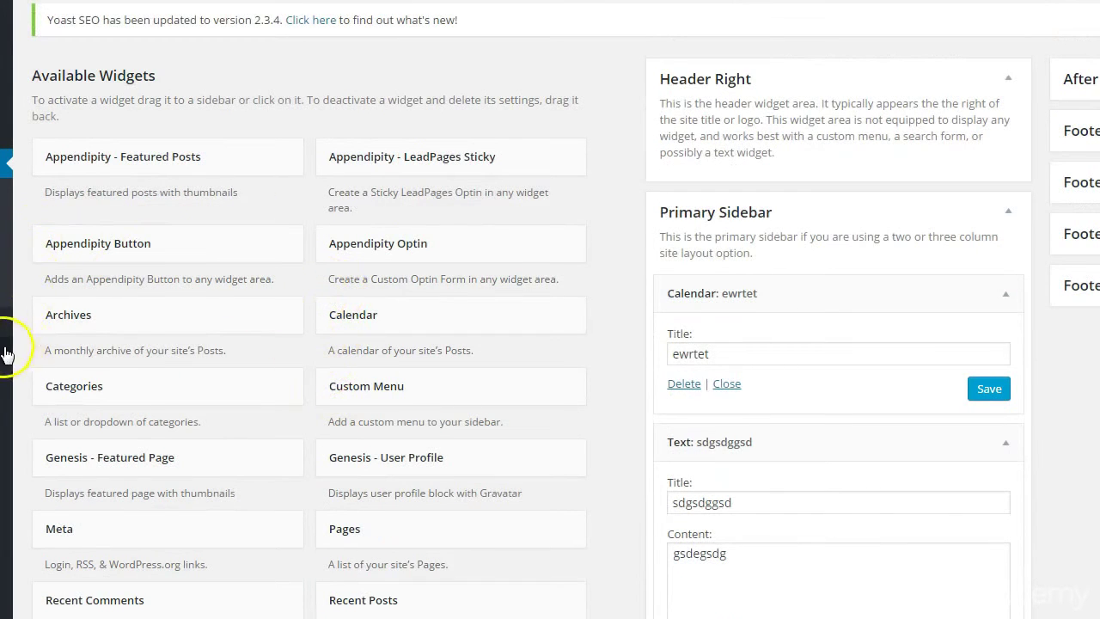
Open the Social Buttons section of the Appendipity options and compare its settings with the share buttons on the Hello world! post.
mouse_move(5, 354)
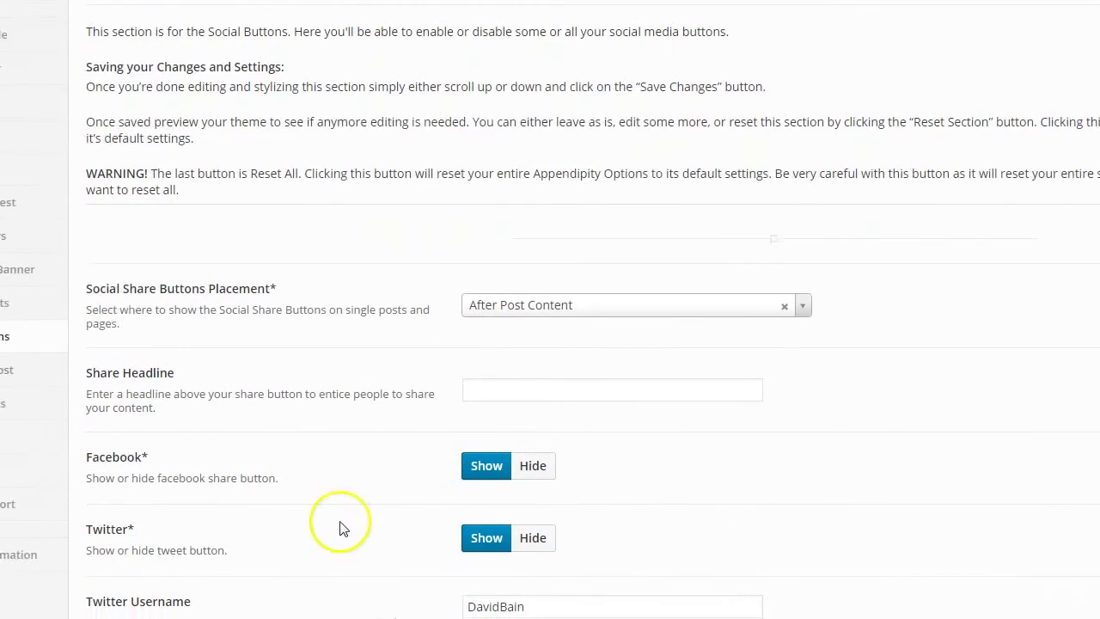
scroll(344, 520, "down", 5)
scroll(331, 507, "up", 6)
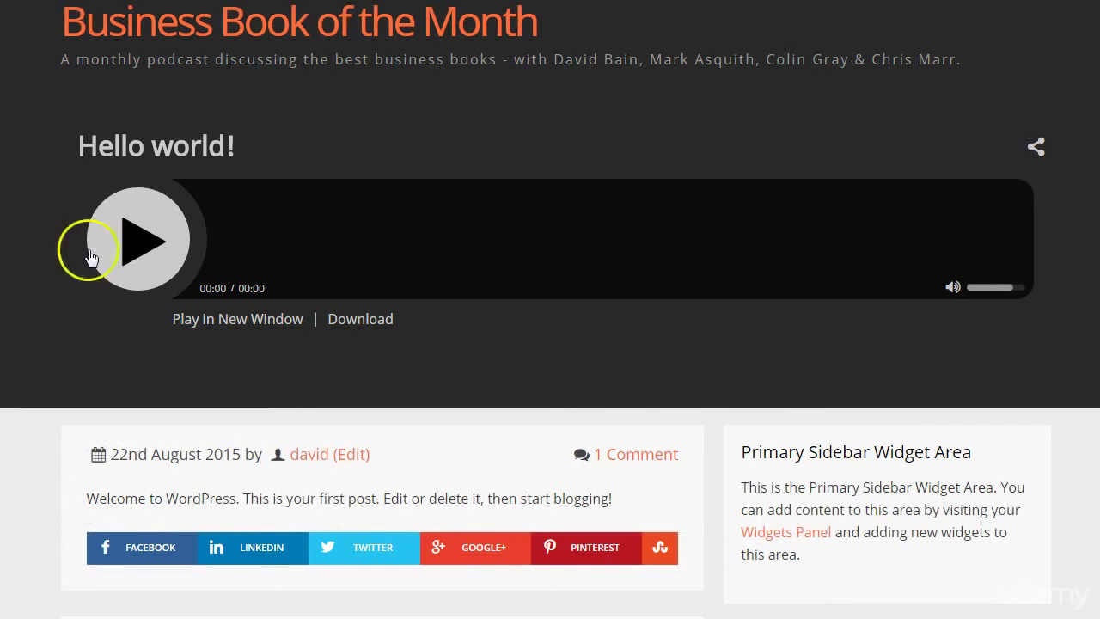
scroll(147, 373, "down", 1)
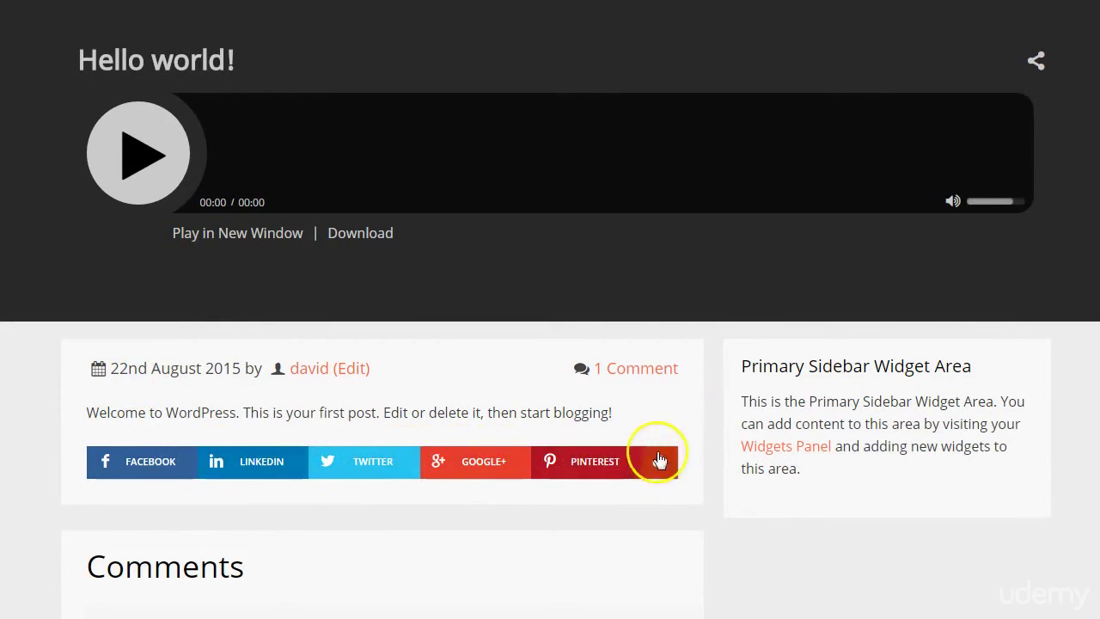
left_click(1038, 62)
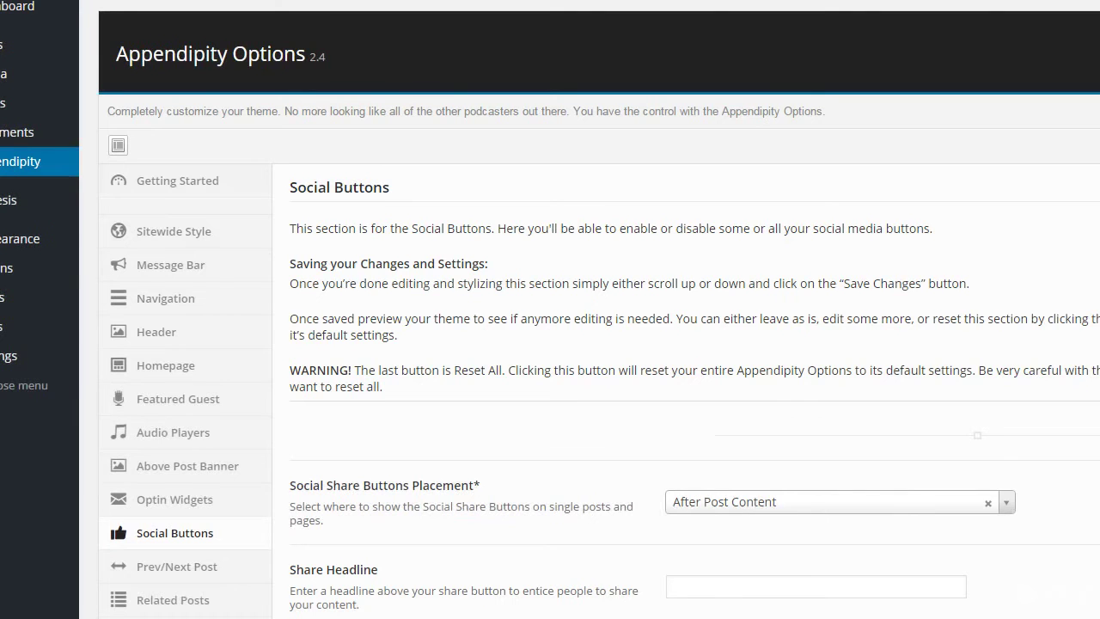
Set the StumbleUpon and Pinterest share buttons to Hide and save the Social Buttons settings.
scroll(271, 244, "down", 7)
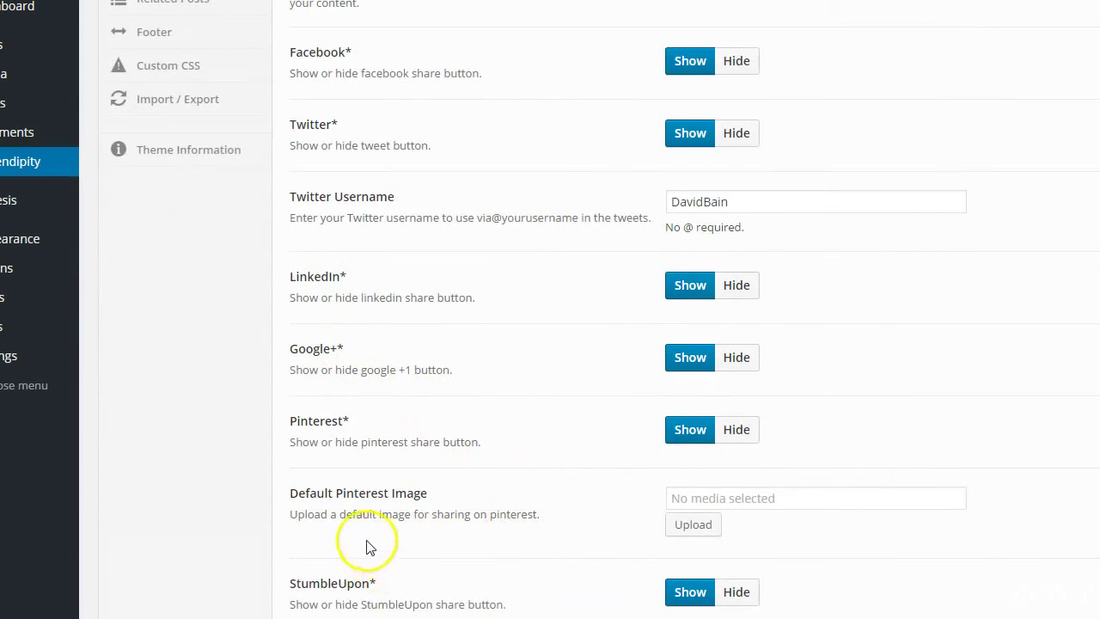
scroll(330, 503, "up", 4)
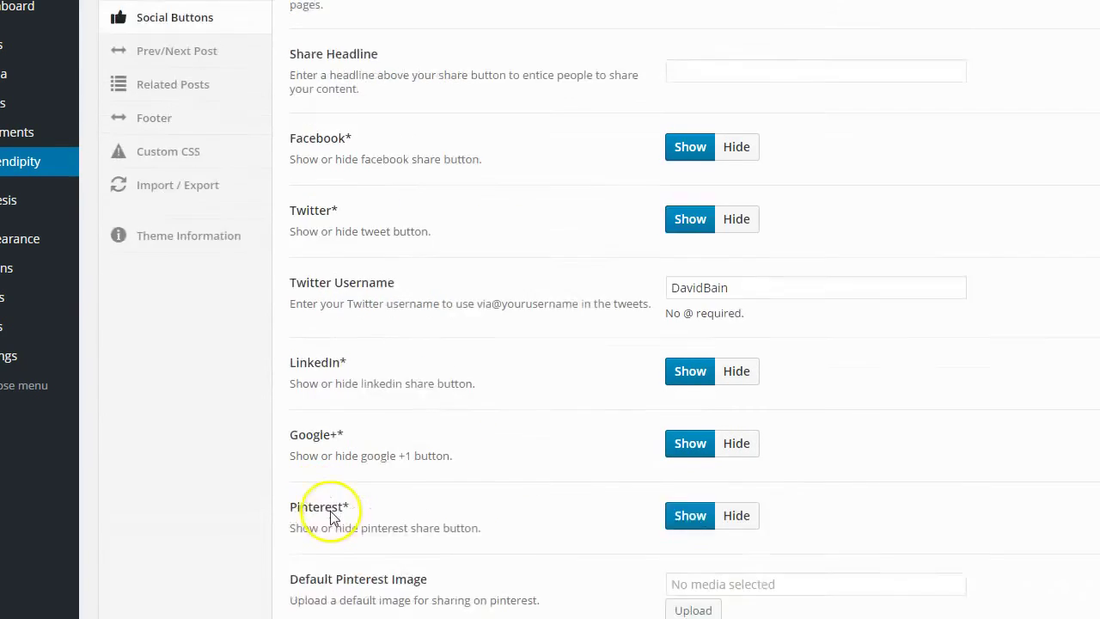
scroll(332, 511, "up", 2)
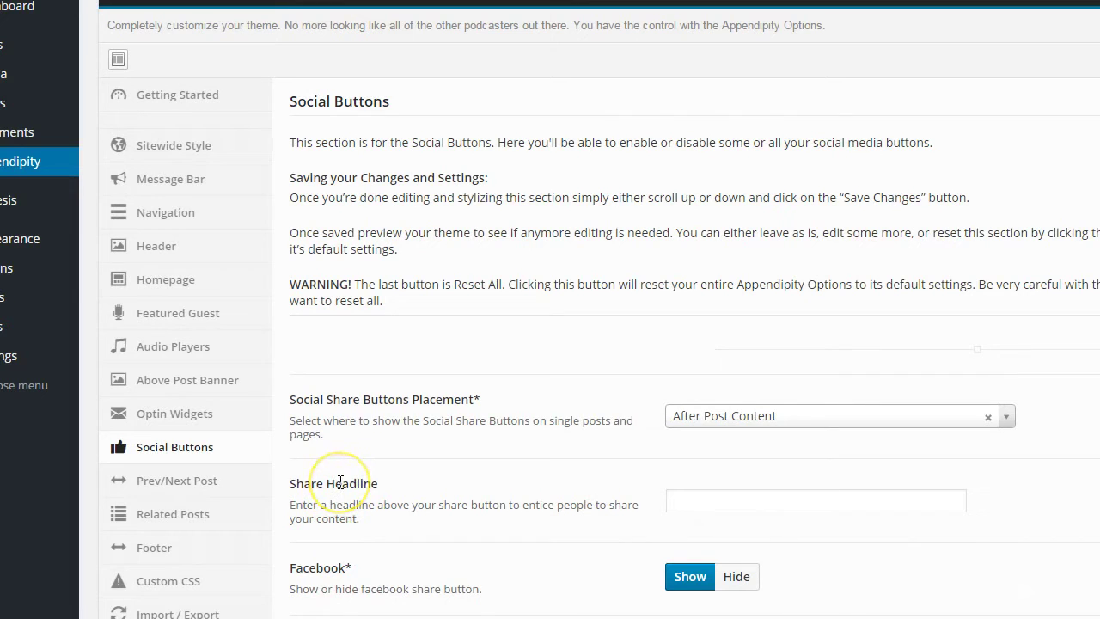
scroll(351, 436, "down", 6)
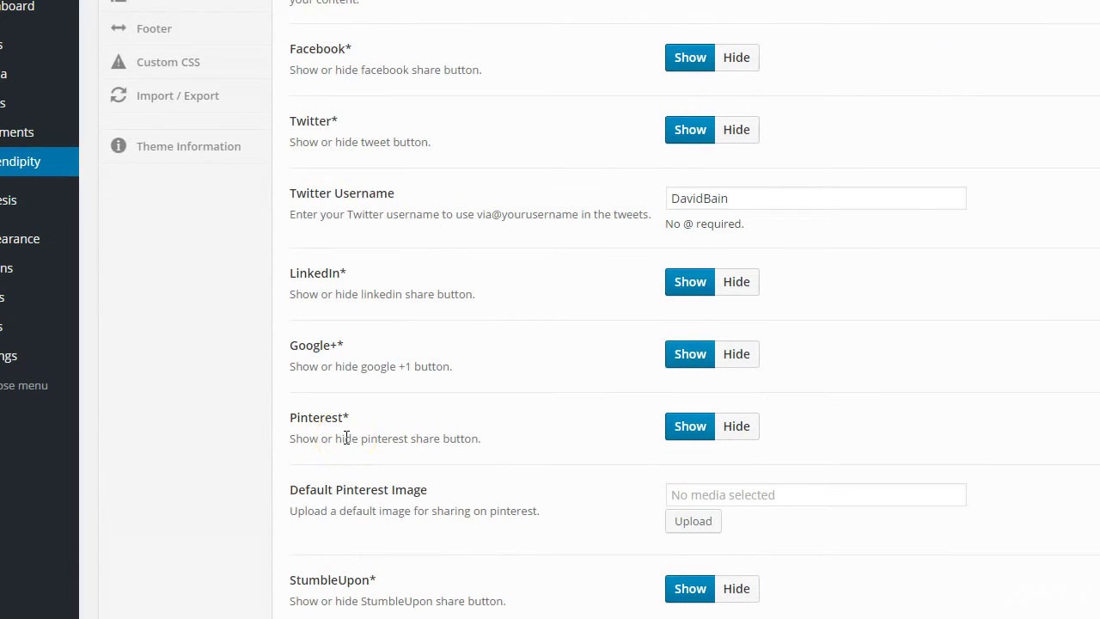
left_click(739, 591)
scroll(687, 582, "up", 1)
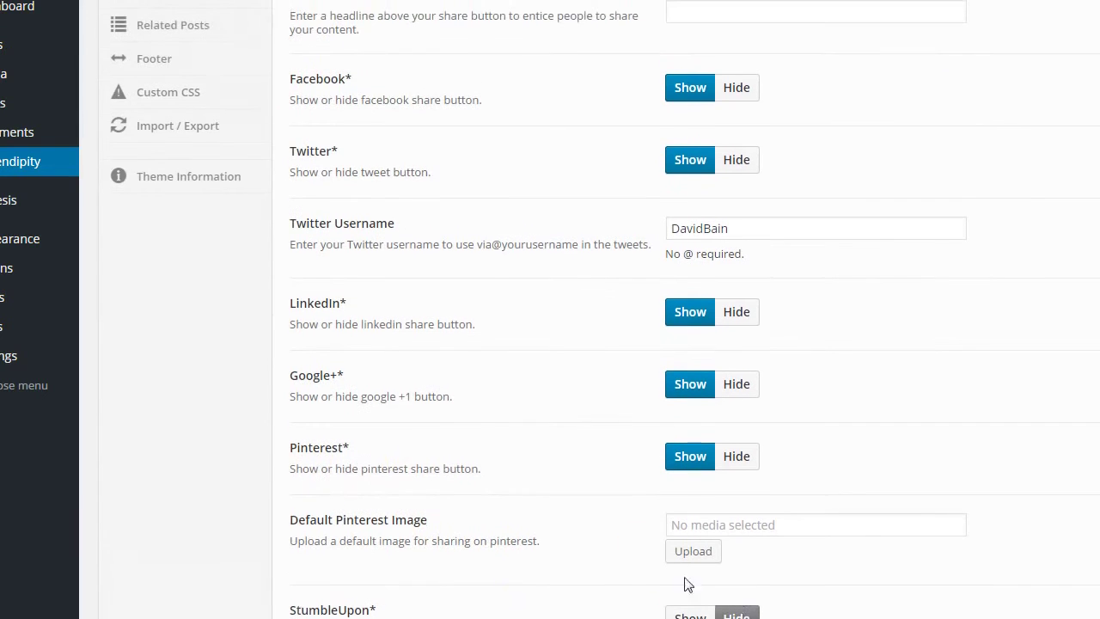
left_click(741, 456)
scroll(742, 449, "up", 2)
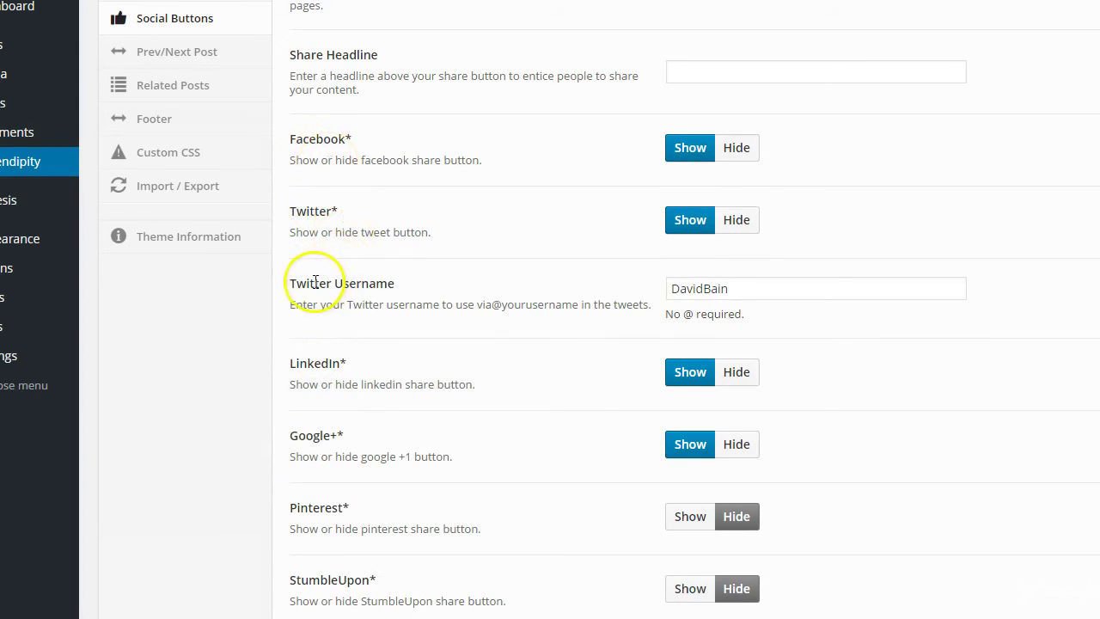
left_click(736, 288)
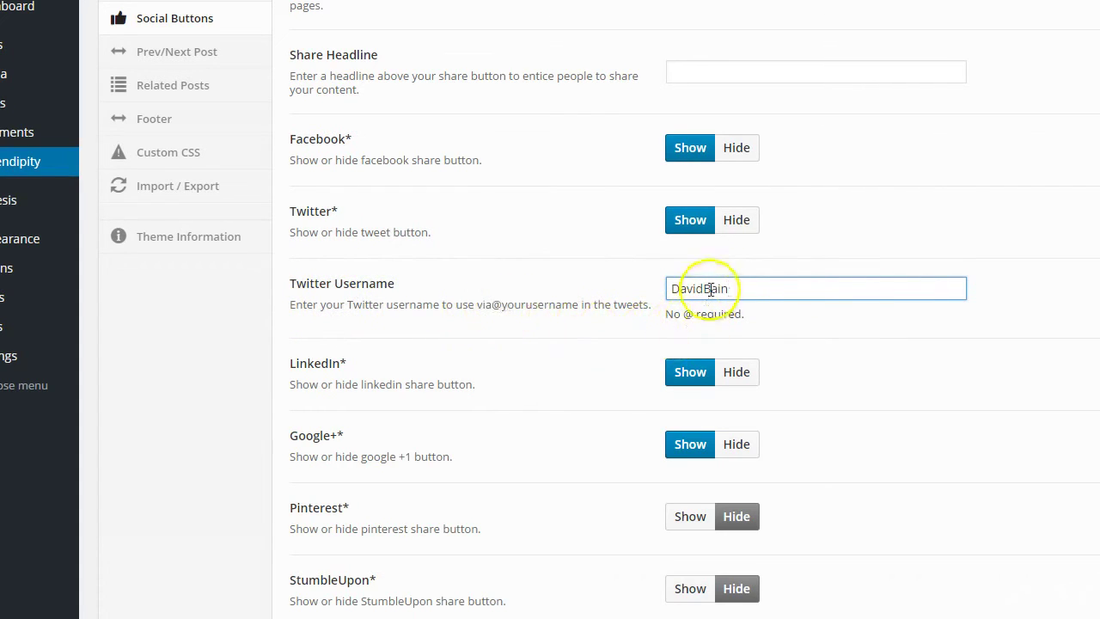
left_click(707, 316)
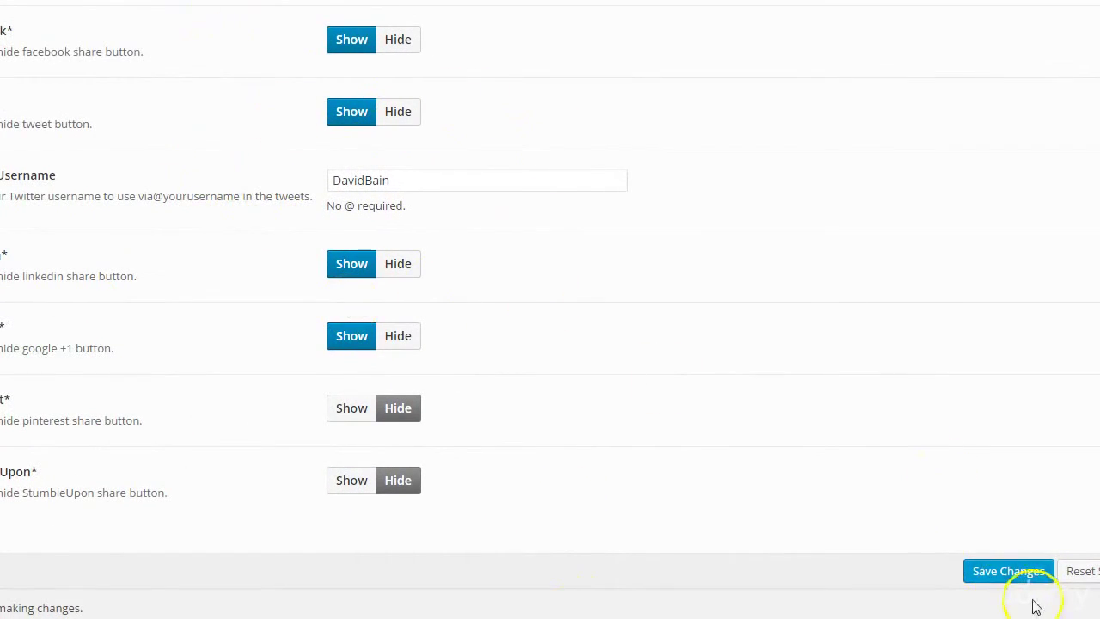
left_click(1012, 581)
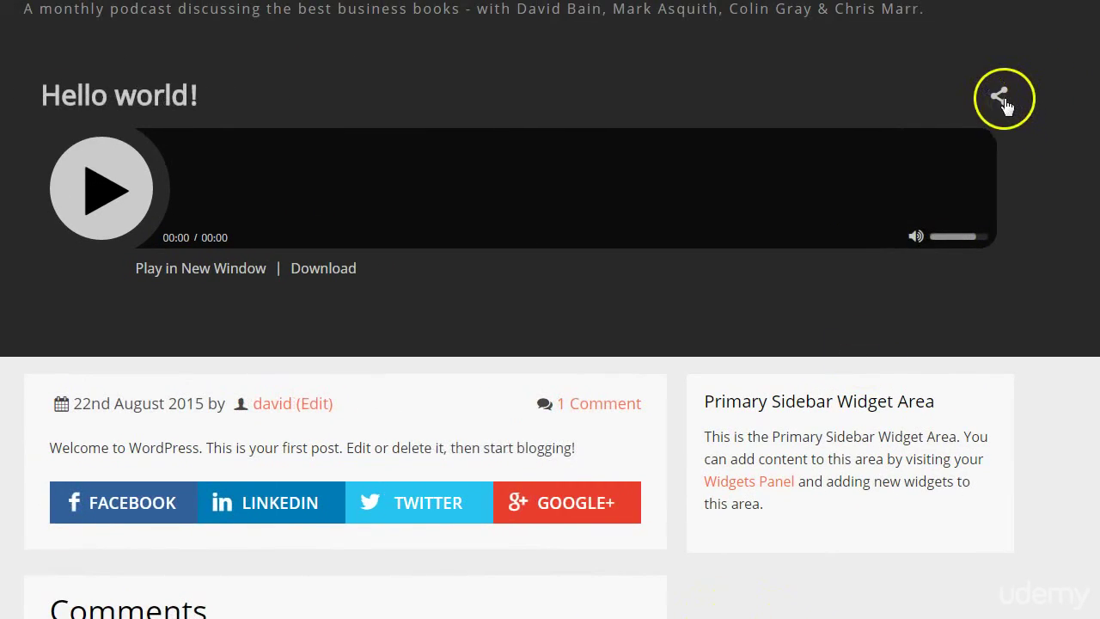
Check the share icon beside the Hello world! title and the row of share buttons below the post content.
left_click(1001, 98)
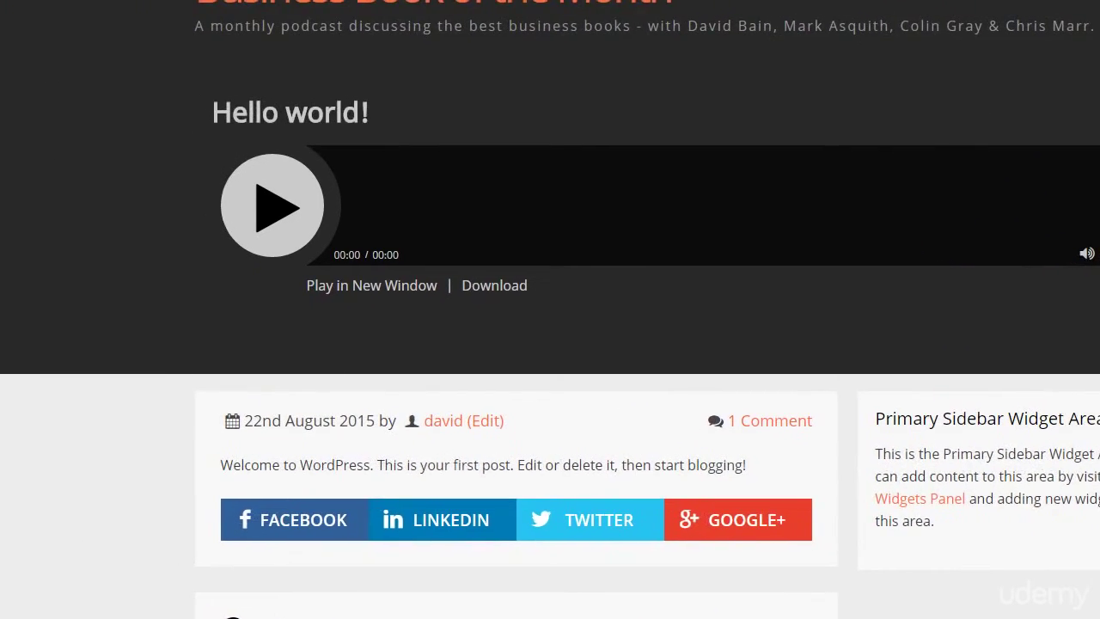
scroll(564, 544, "up", 1)
scroll(564, 543, "down", 3)
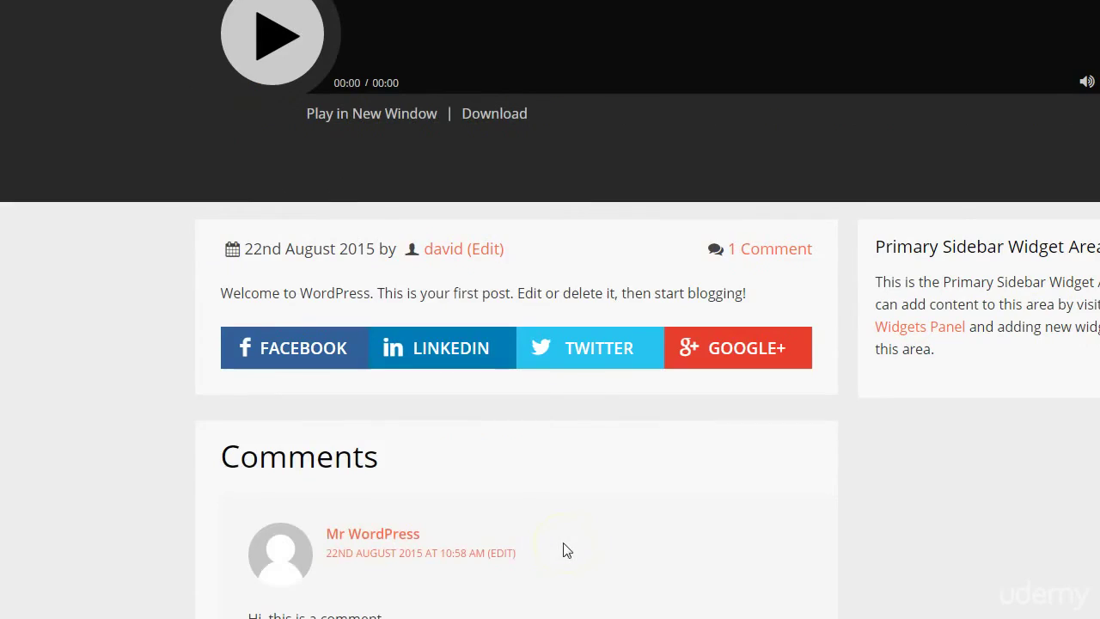
scroll(564, 544, "up", 3)
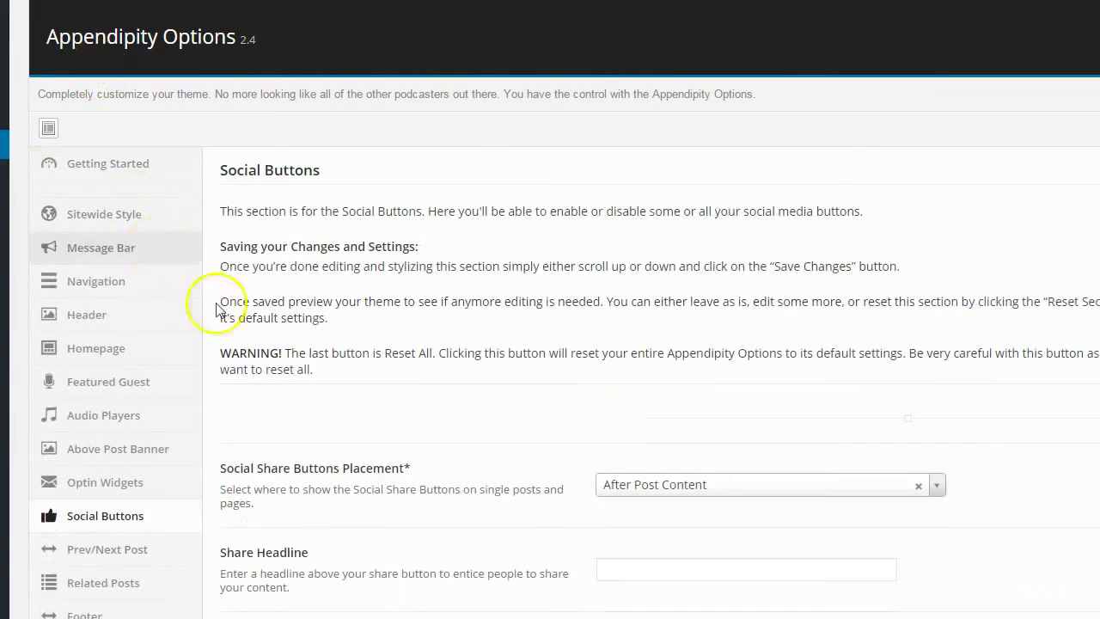
Set the Google+ share button to Hide and save the Social Buttons settings.
scroll(289, 361, "down", 5)
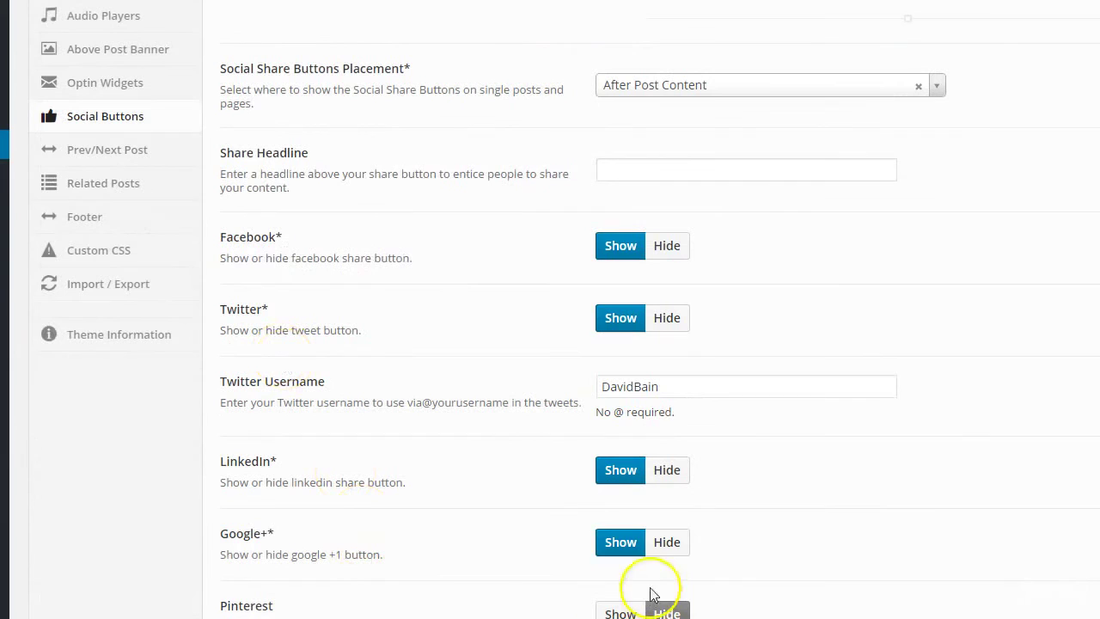
left_click(666, 542)
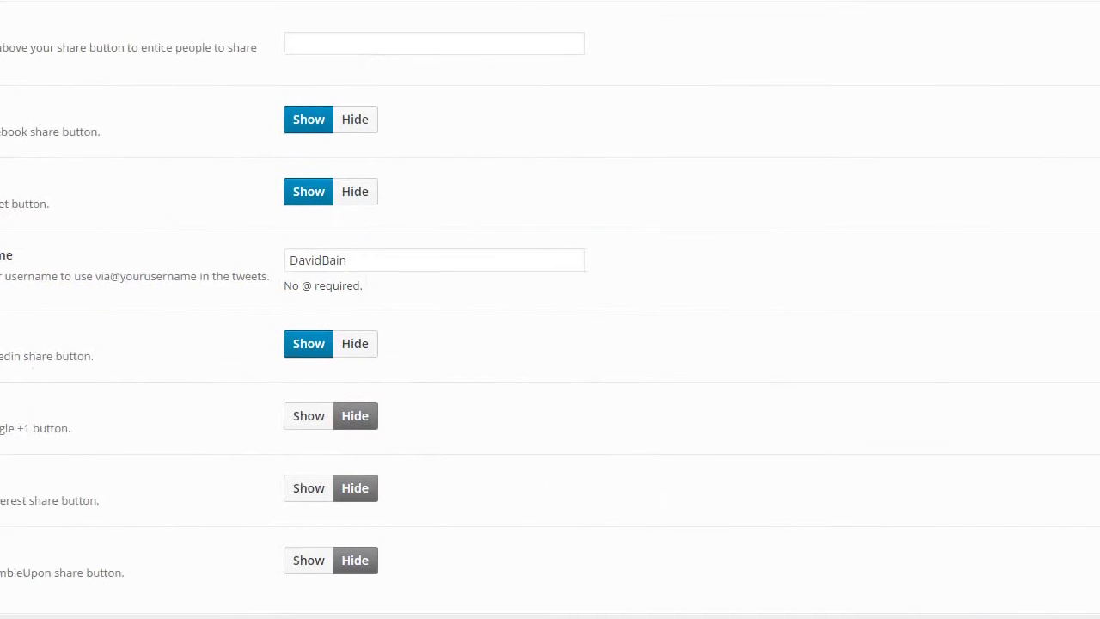
left_click(933, 607)
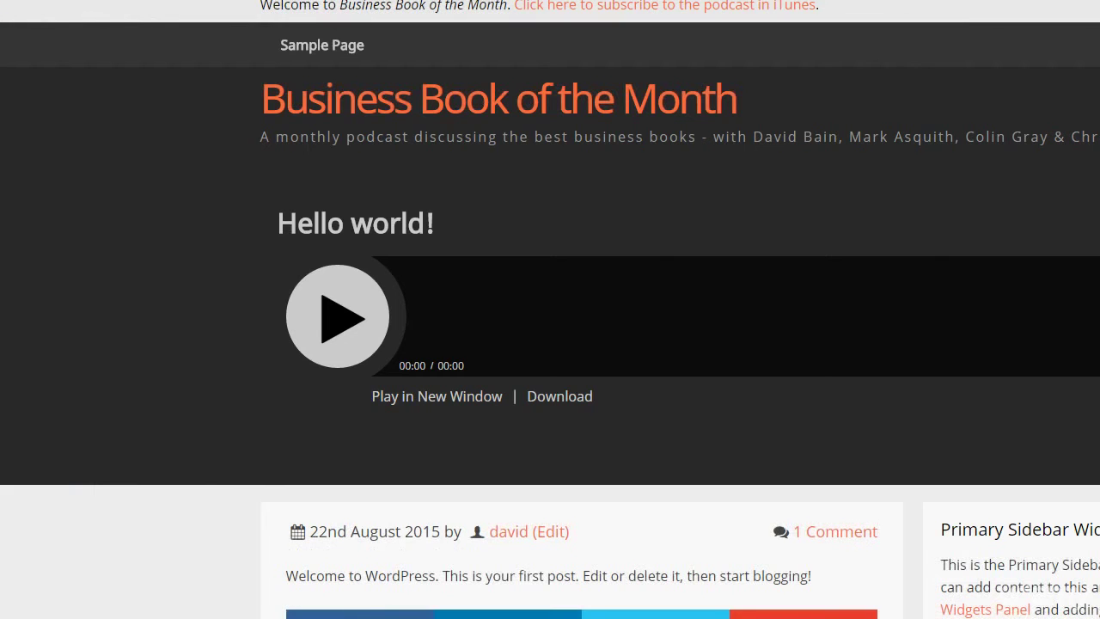
Reload the Hello world! post, check its share buttons and share icon, and return to the Social Buttons settings.
left_click(357, 391)
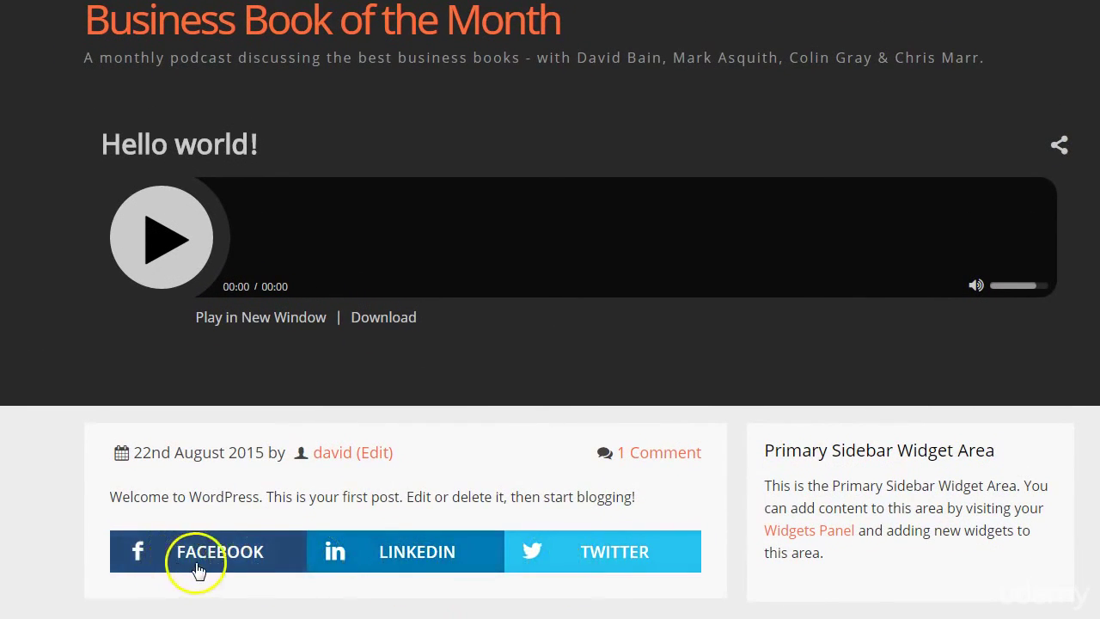
left_click(294, 491)
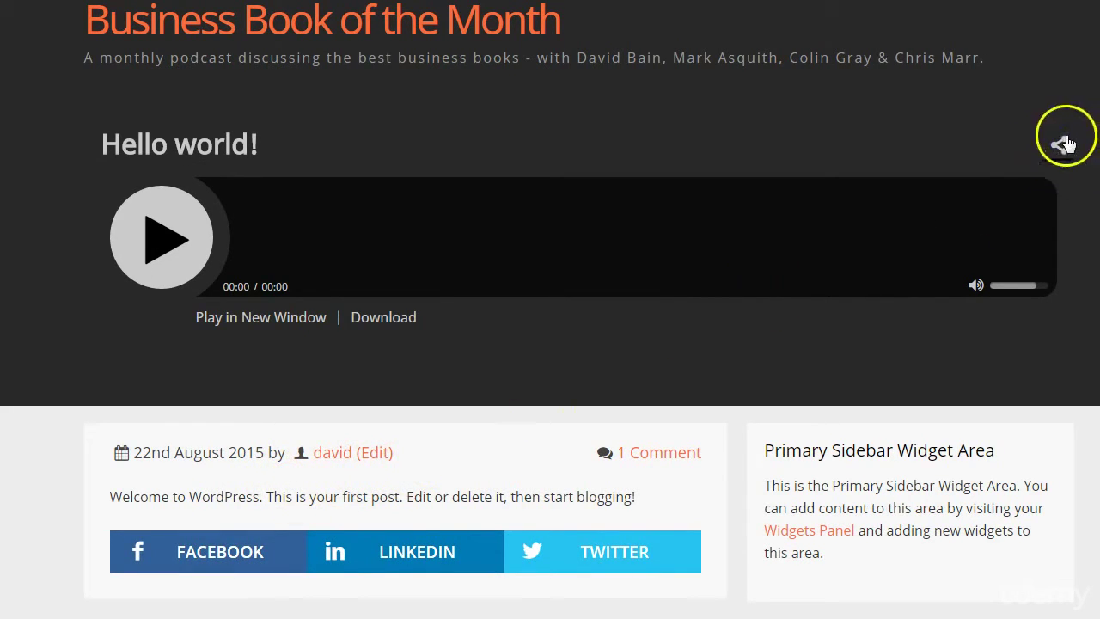
left_click(1063, 142)
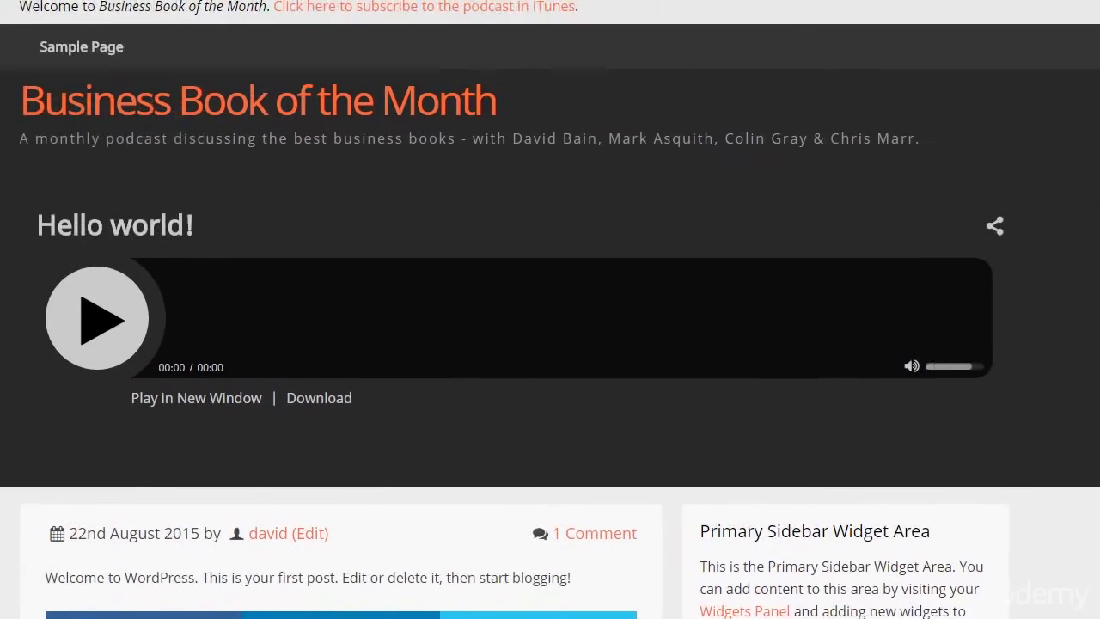
scroll(495, 511, "down", 3)
scroll(290, 436, "down", 5)
scroll(283, 447, "up", 8)
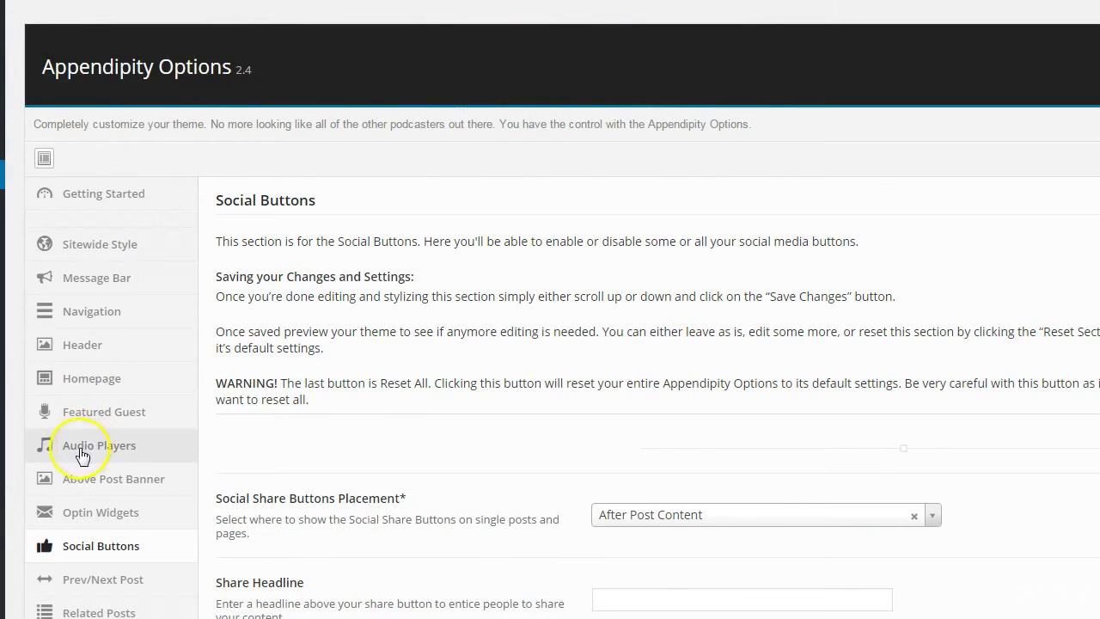
scroll(82, 455, "down", 2)
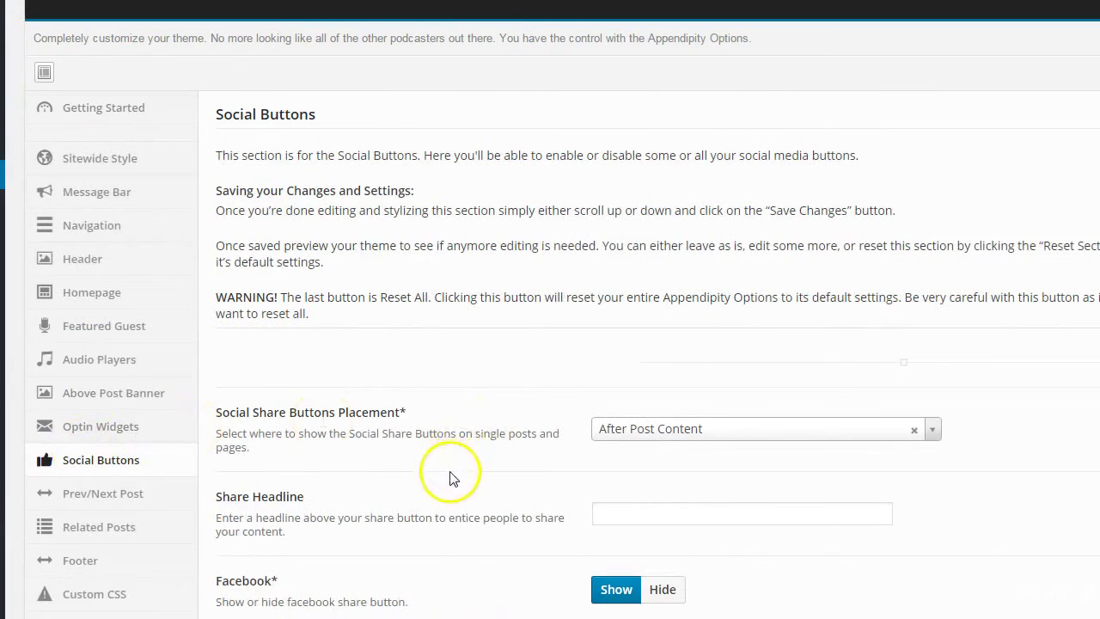
Enable the Prev/Next Post Nav in the Appendipity options and save the settings.
scroll(258, 451, "down", 1)
left_click(90, 409)
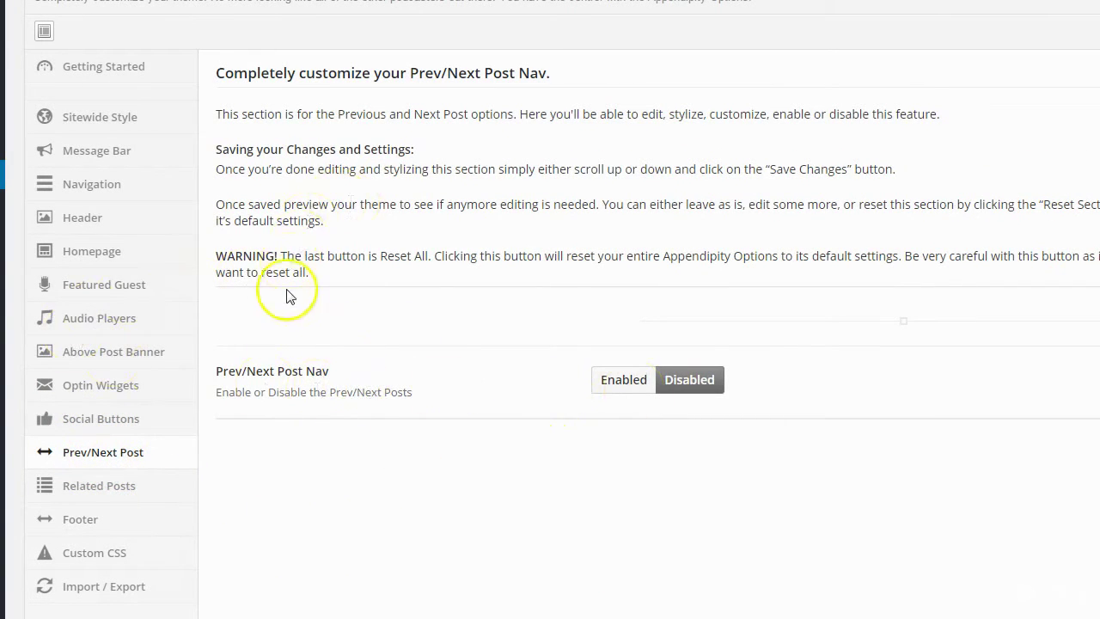
left_click(634, 379)
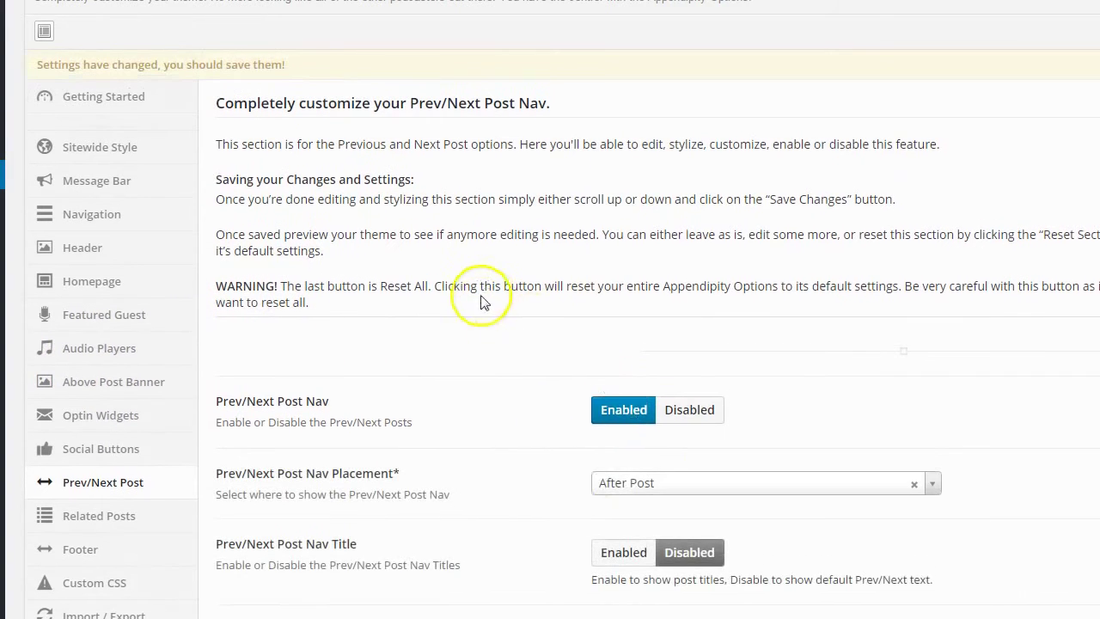
scroll(610, 485, "down", 4)
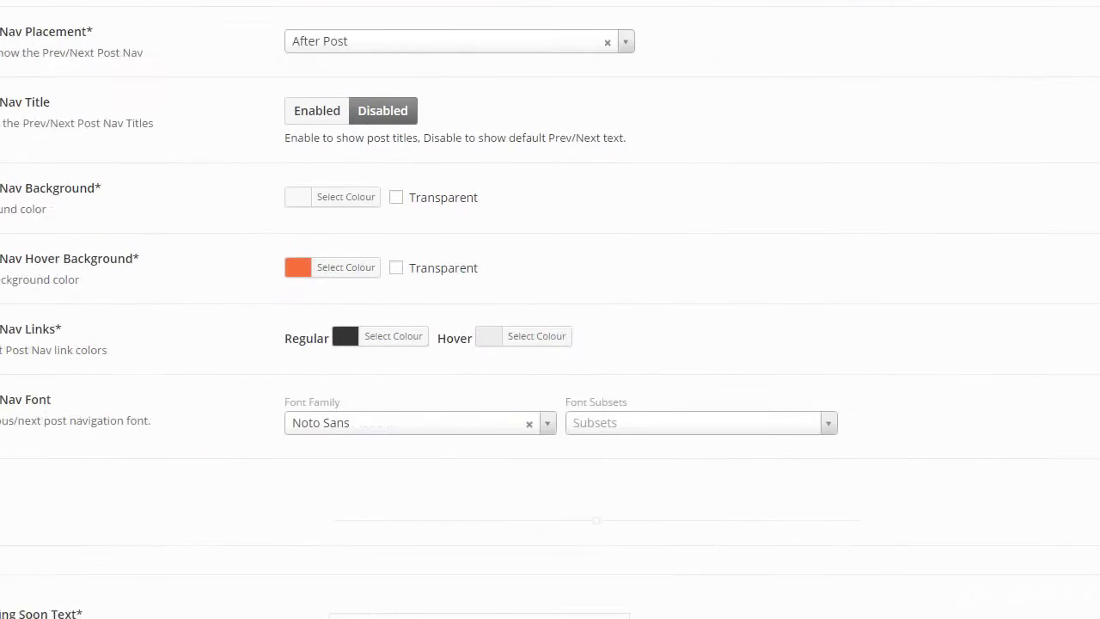
left_click(868, 599)
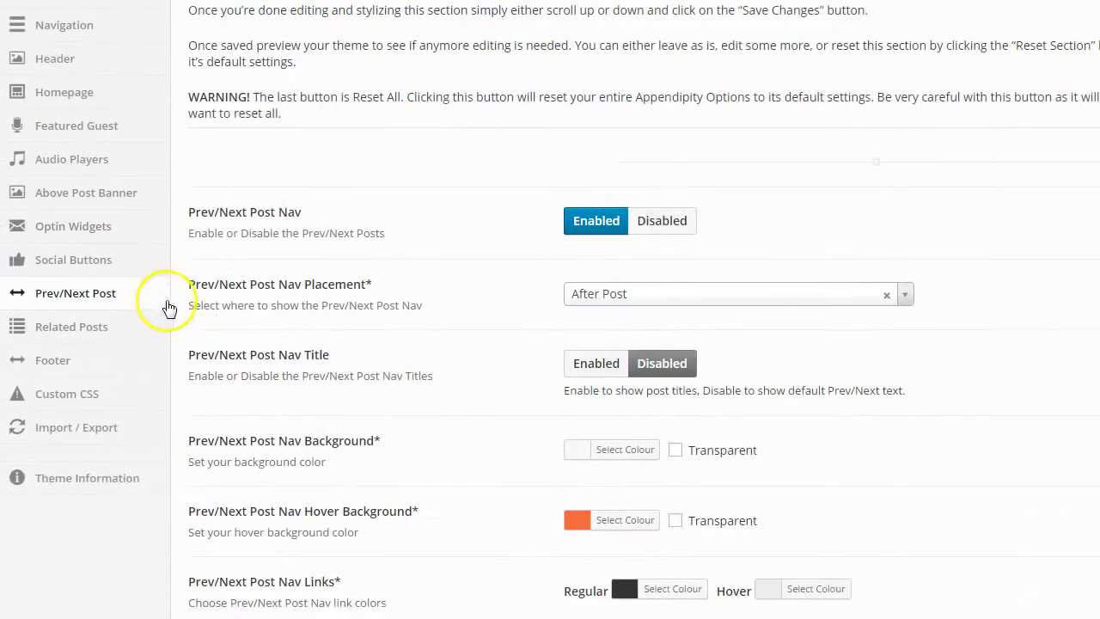
Enable Related Posts, leave their placement at After Post, and save the settings.
scroll(172, 308, "down", 2)
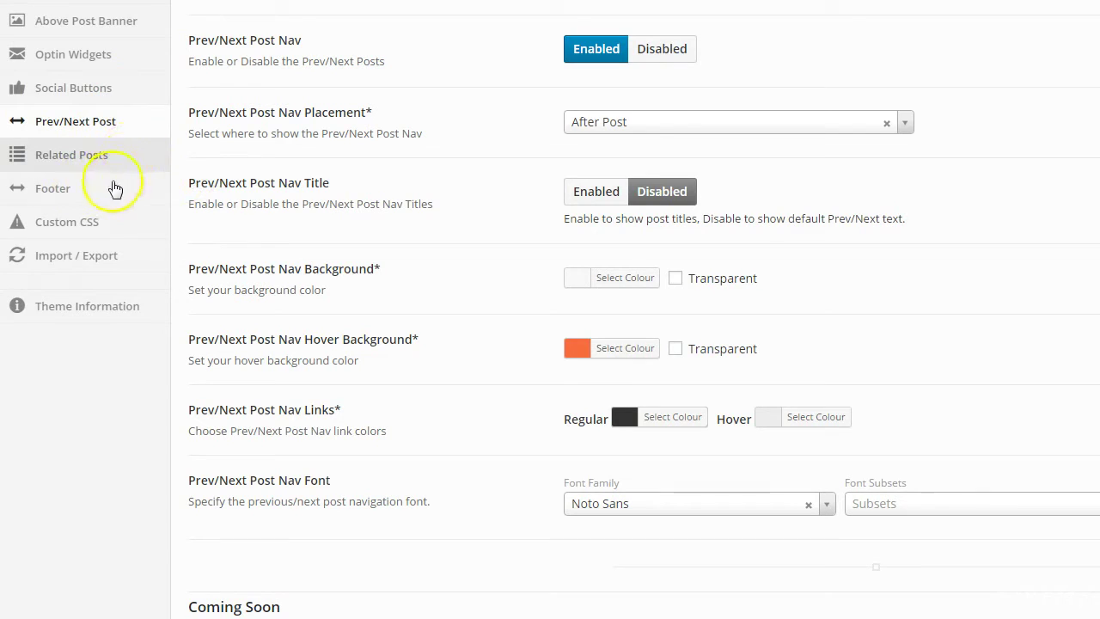
left_click(59, 159)
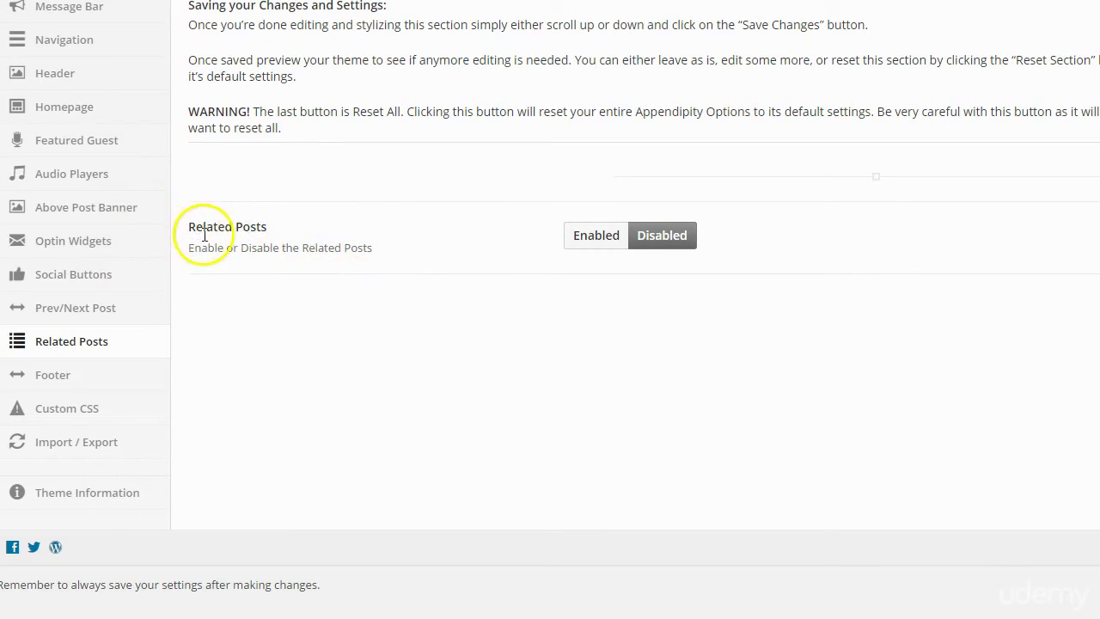
left_click(593, 237)
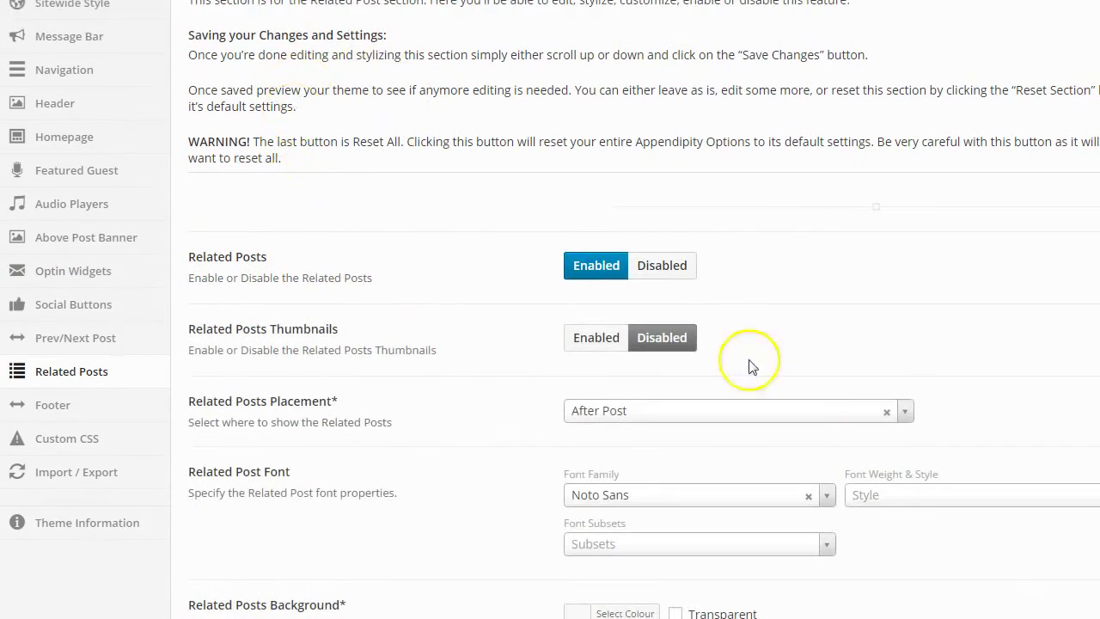
scroll(821, 361, "down", 3)
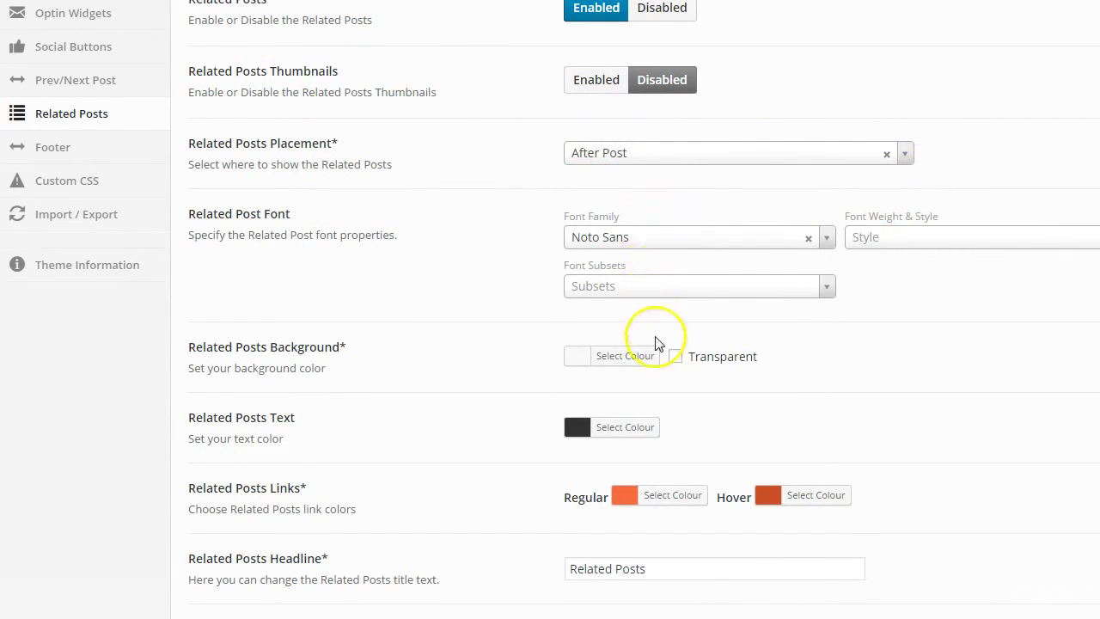
left_click(646, 154)
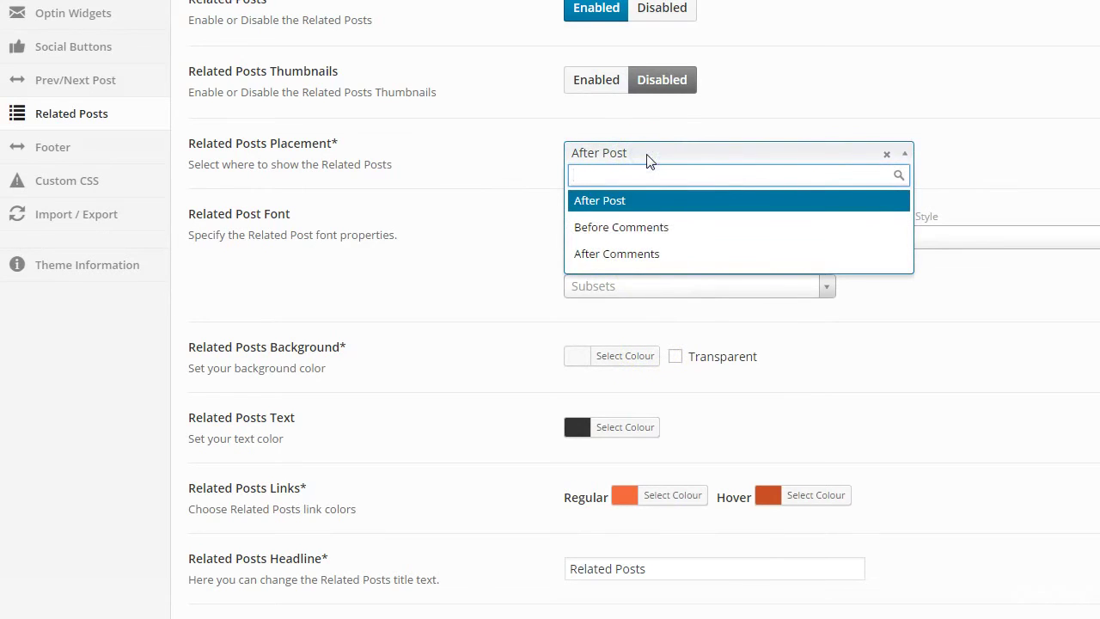
left_click(512, 217)
scroll(606, 336, "down", 2)
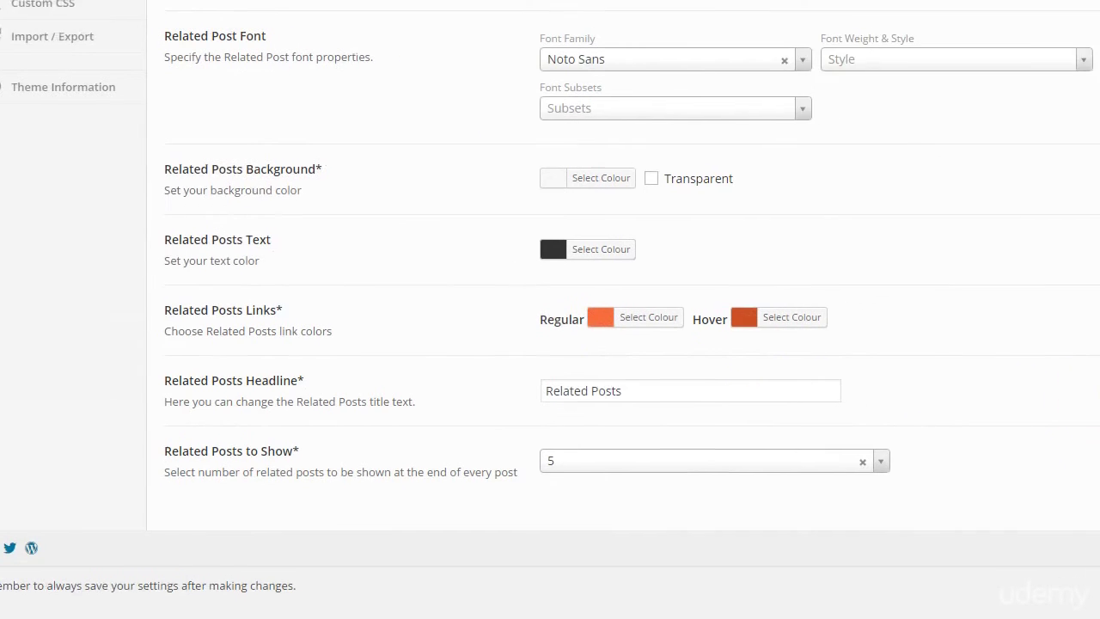
left_click(1031, 572)
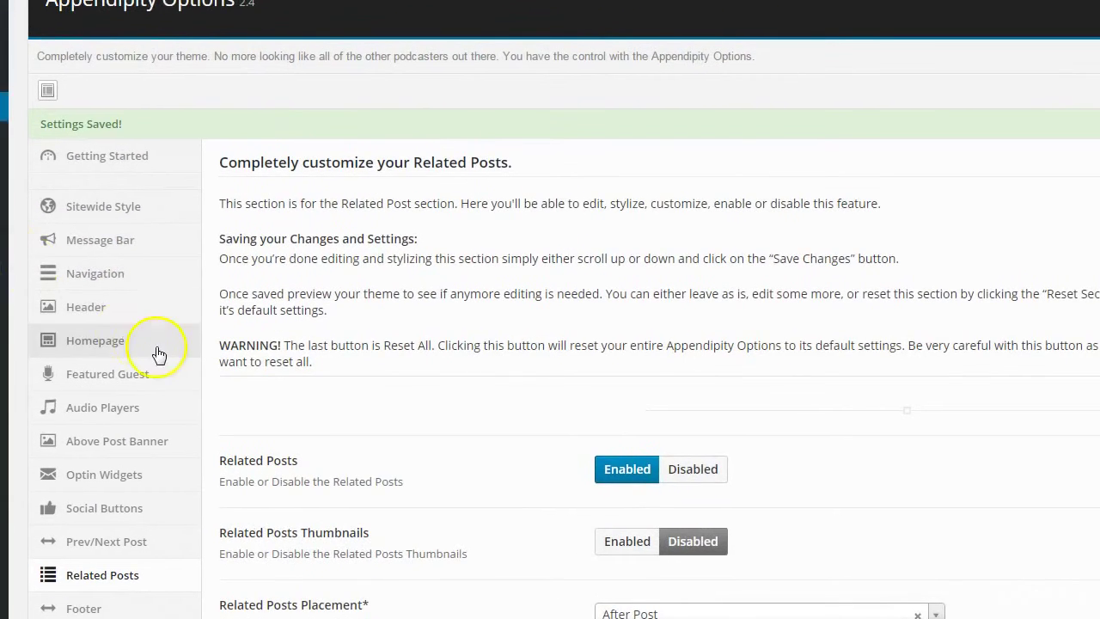
Look over the Footer and footer widget colour options and the CSS code in the Custom CSS section.
scroll(159, 354, "down", 2)
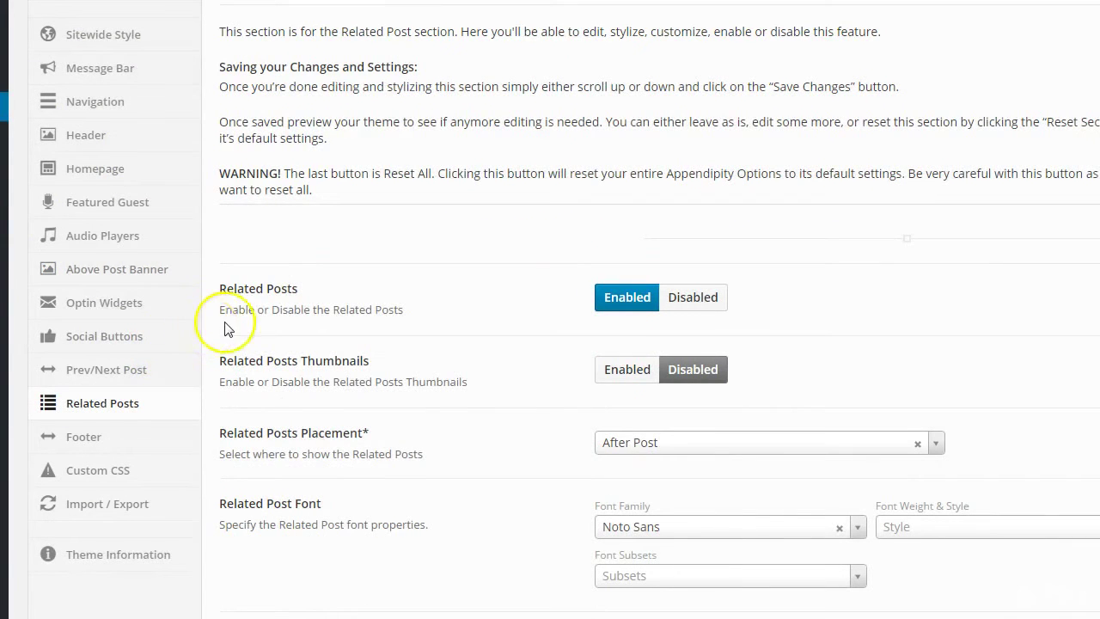
scroll(215, 324, "down", 1)
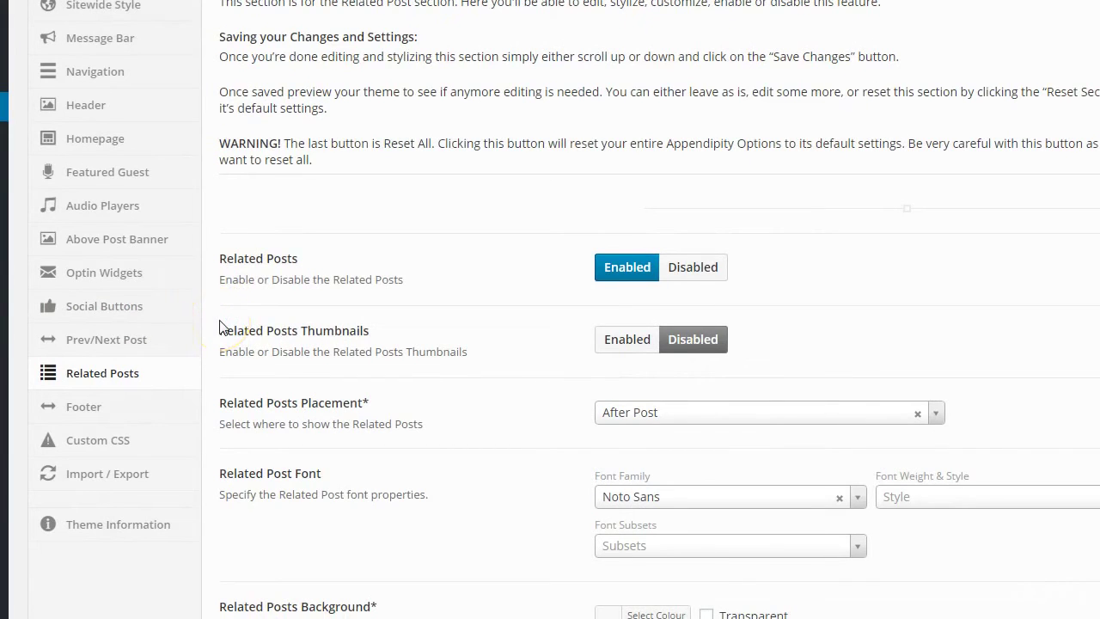
scroll(220, 326, "down", 1)
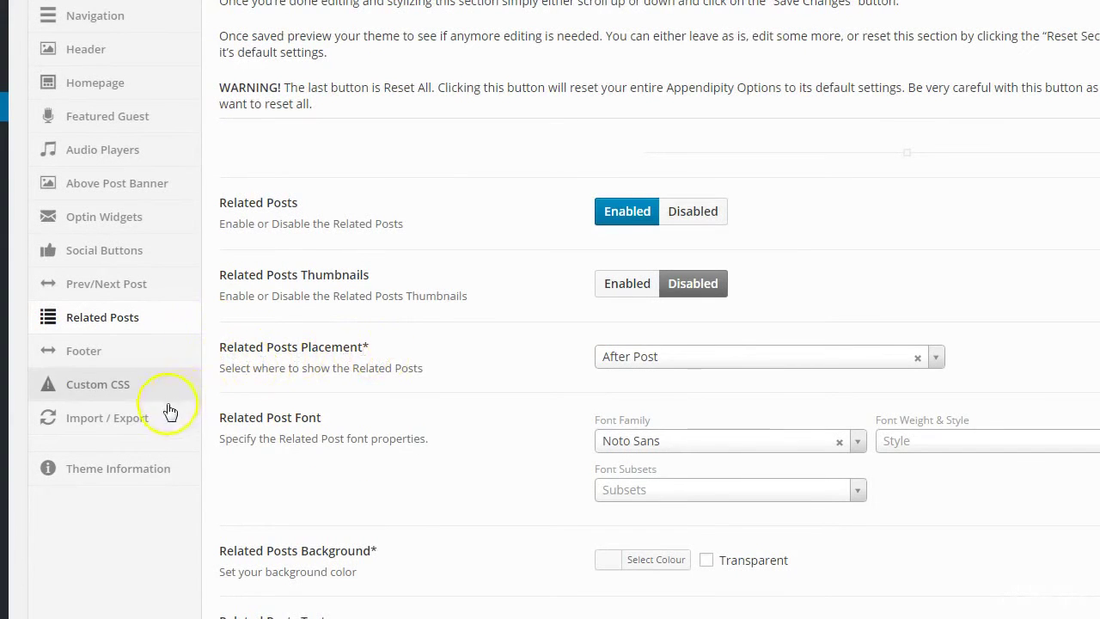
left_click(84, 361)
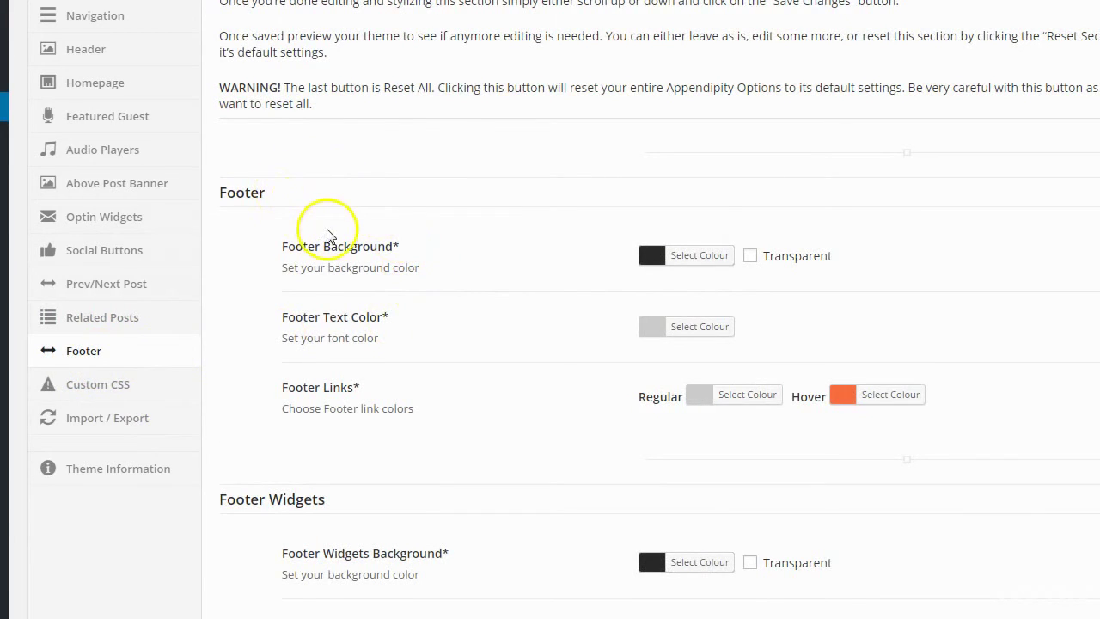
scroll(329, 228, "down", 3)
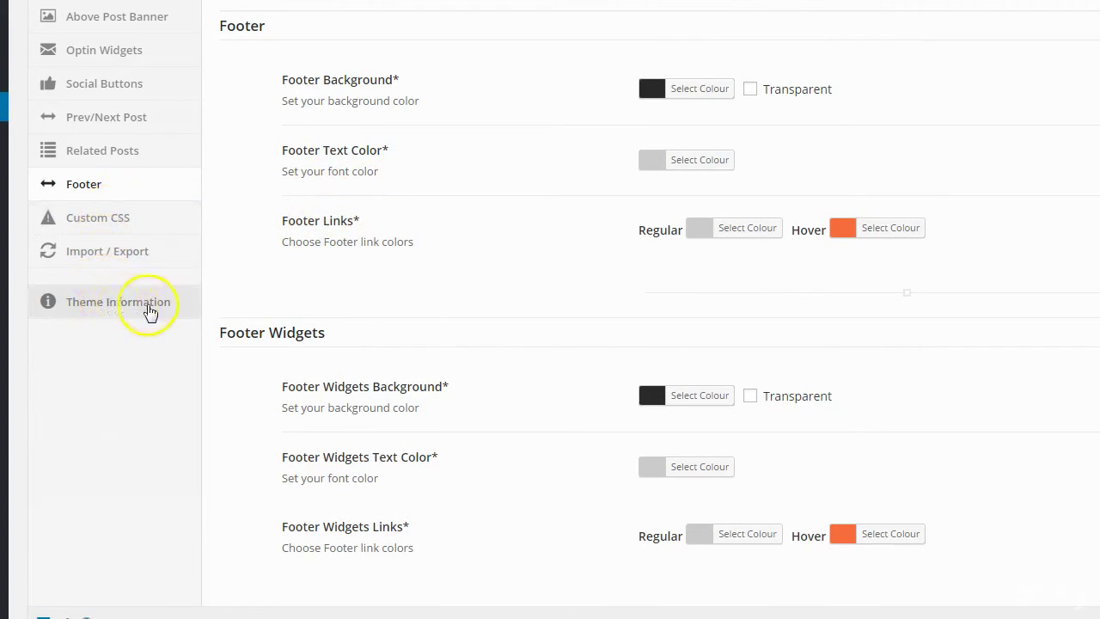
left_click(98, 221)
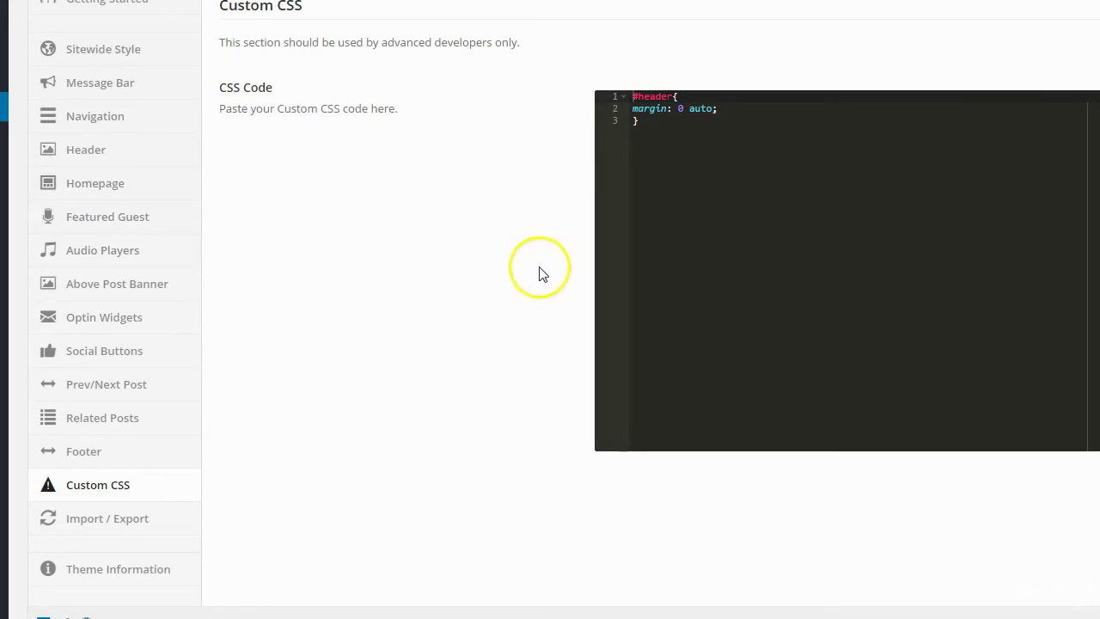
left_click(664, 120)
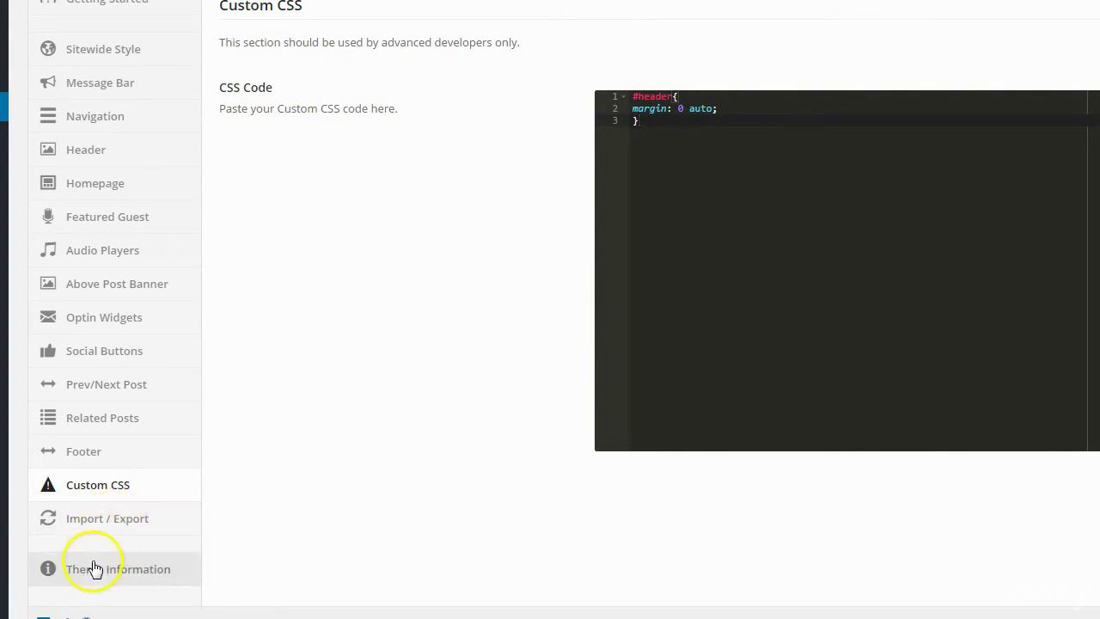
left_click(349, 510)
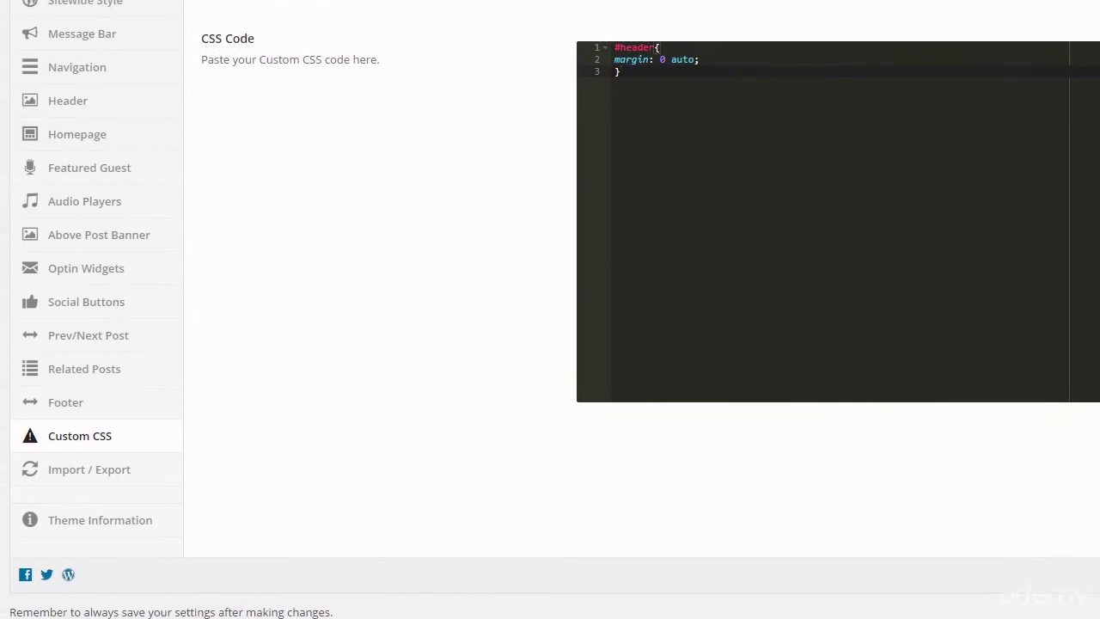
Review the Import / Export options and the Theme Information section.
left_click(91, 473)
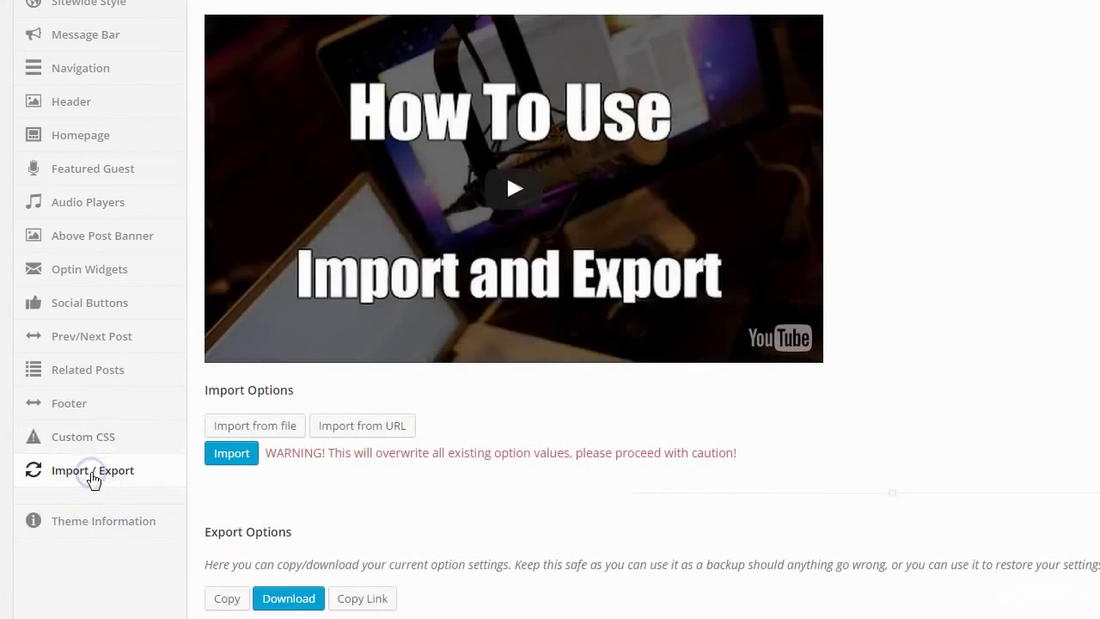
scroll(341, 452, "down", 1)
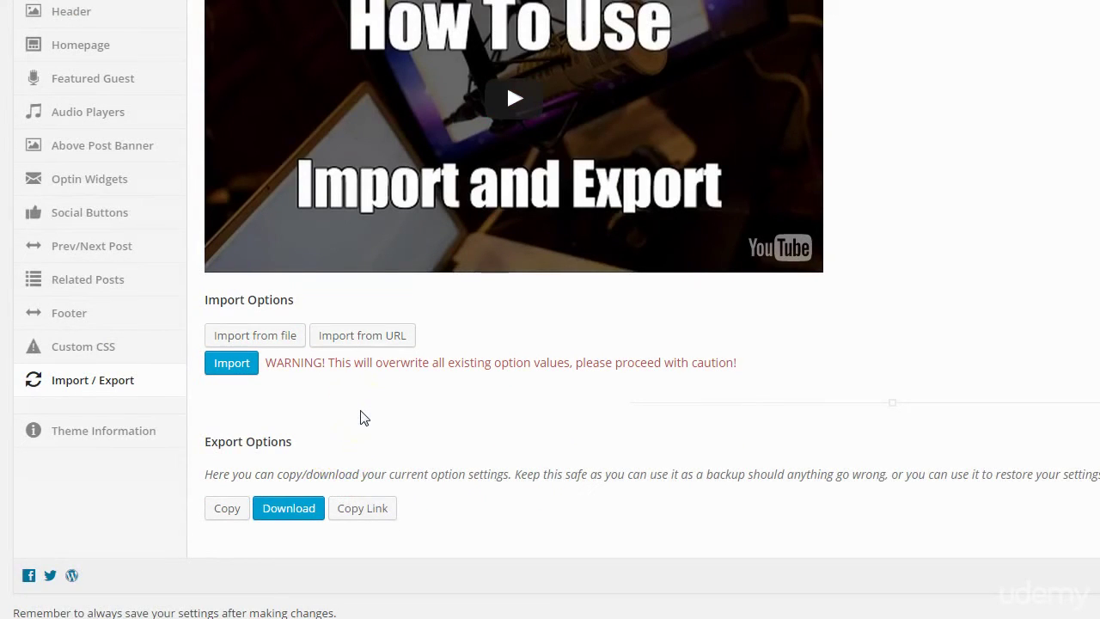
left_click(244, 366)
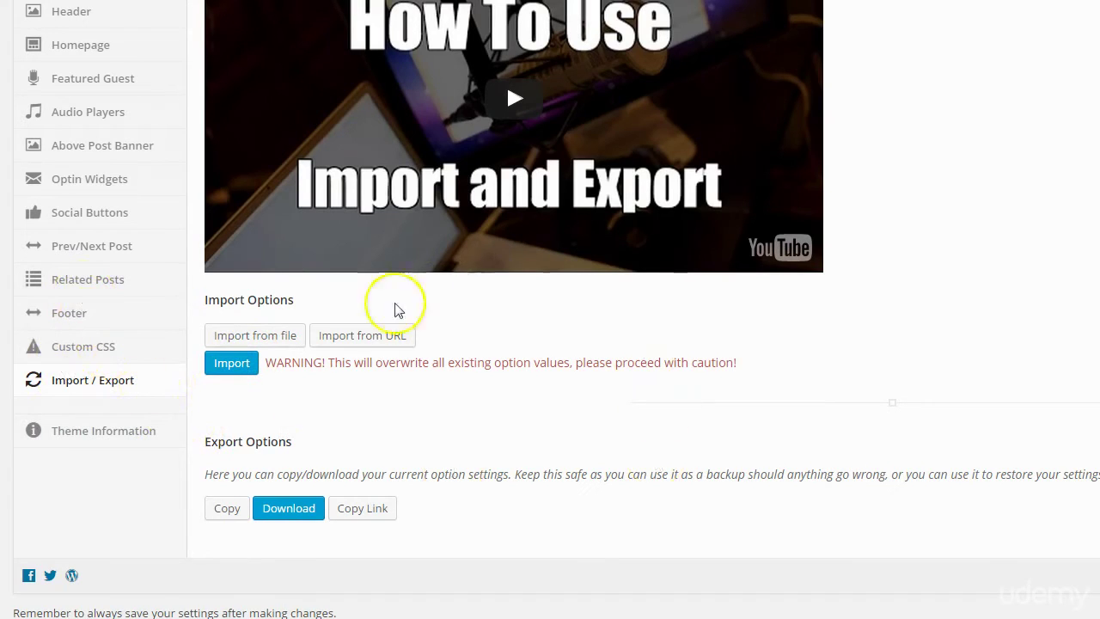
left_click(74, 440)
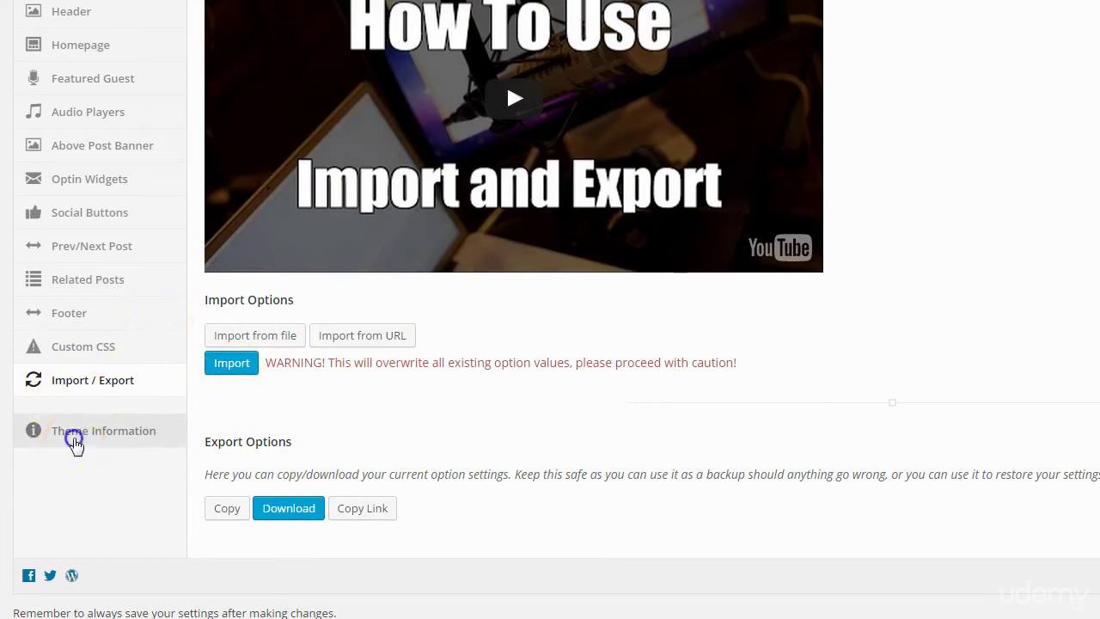
scroll(221, 451, "down", 1)
scroll(216, 454, "up", 3)
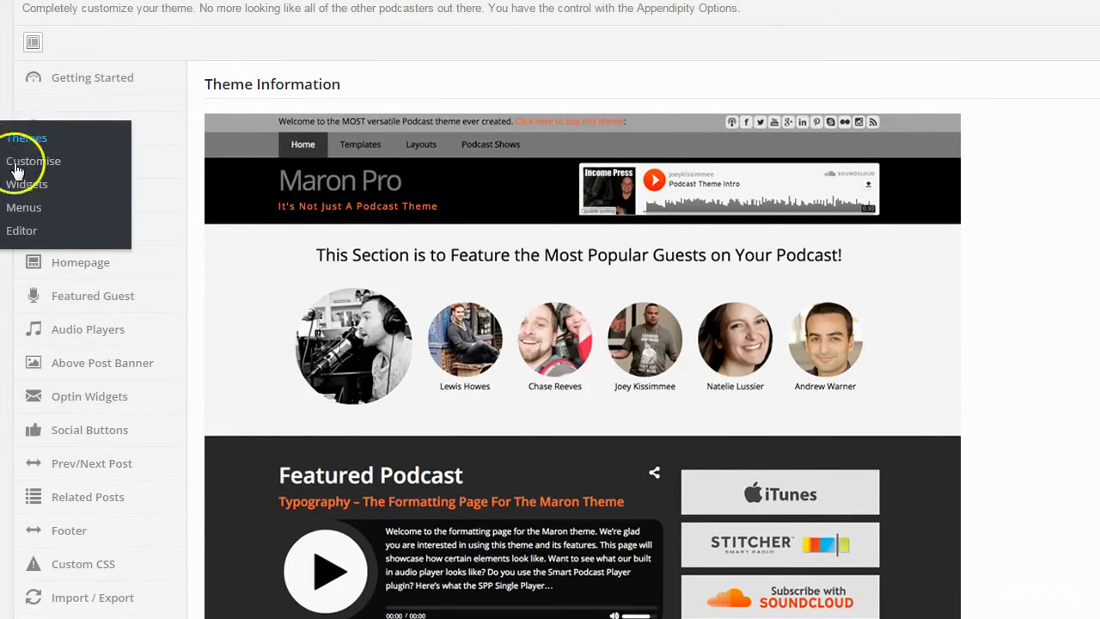
Examine the Hello world! post page from the audio player and share buttons down to the comment form.
scroll(94, 331, "down", 2)
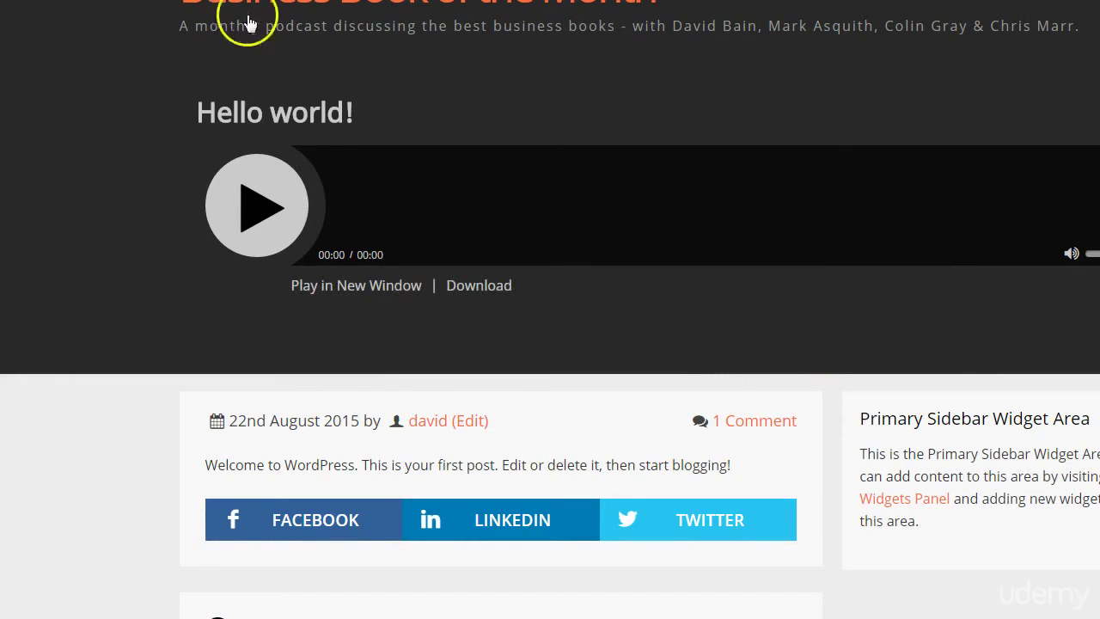
scroll(344, 211, "down", 8)
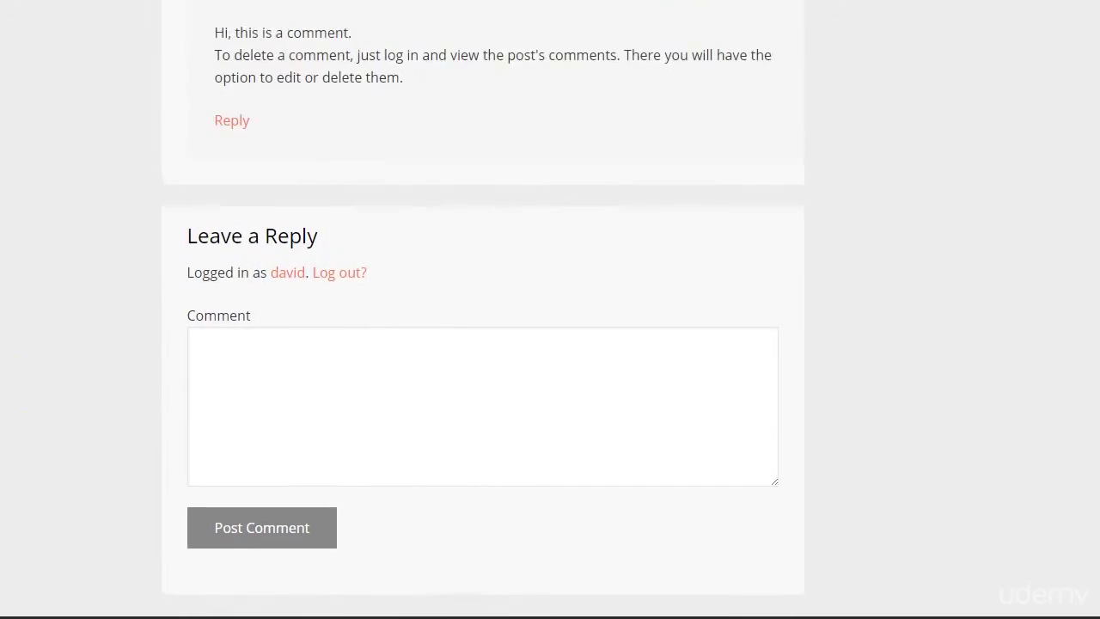
scroll(81, 398, "up", 6)
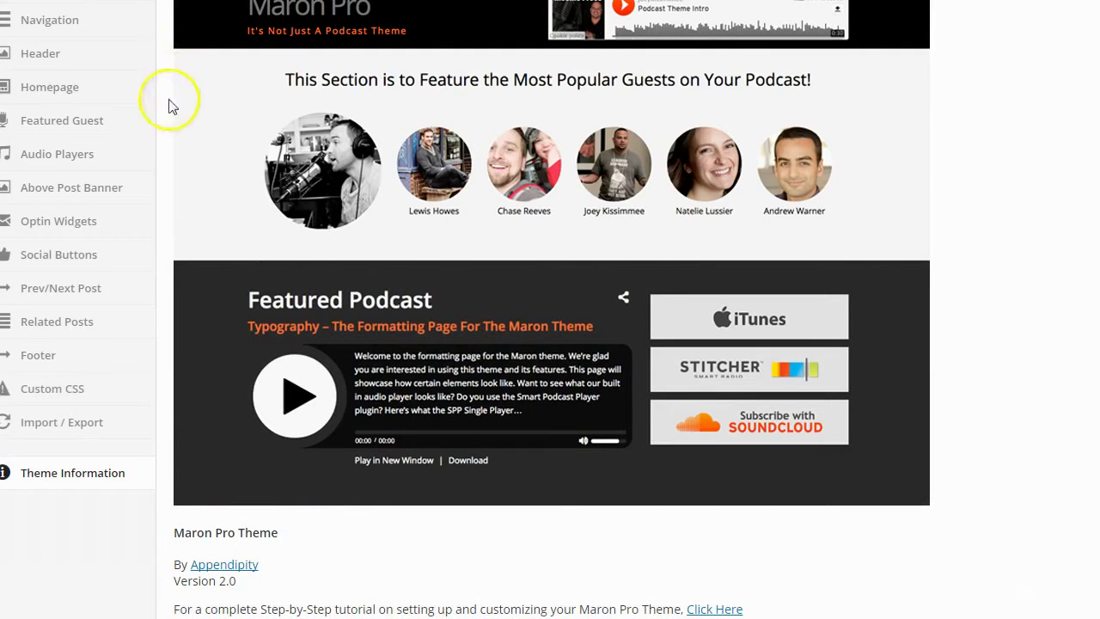
scroll(108, 115, "down", 1)
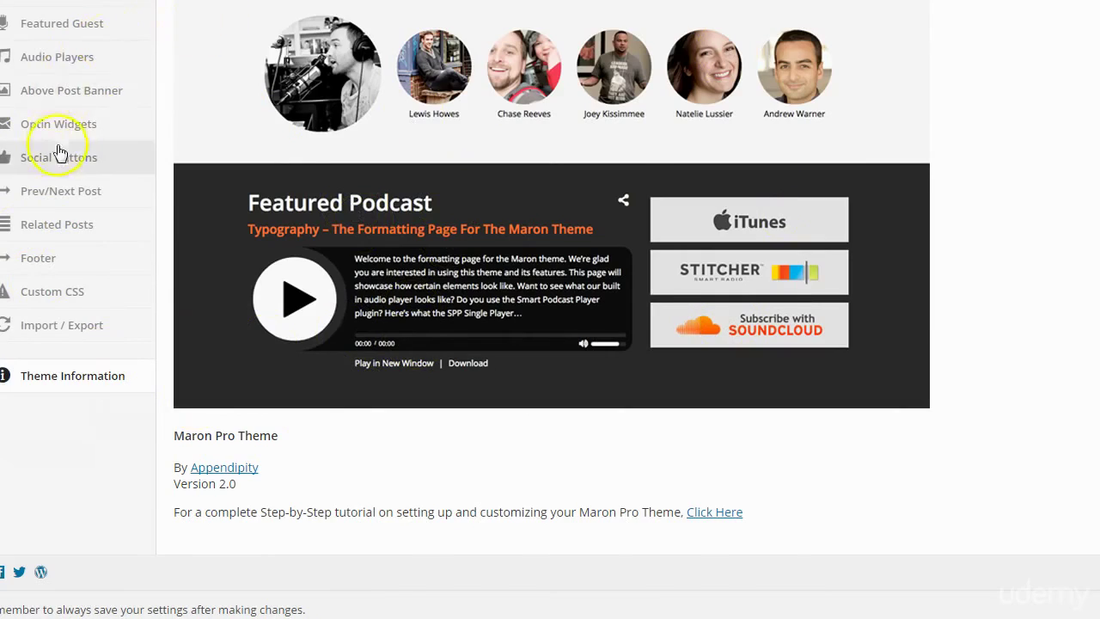
scroll(54, 150, "up", 3)
mouse_move(3, 163)
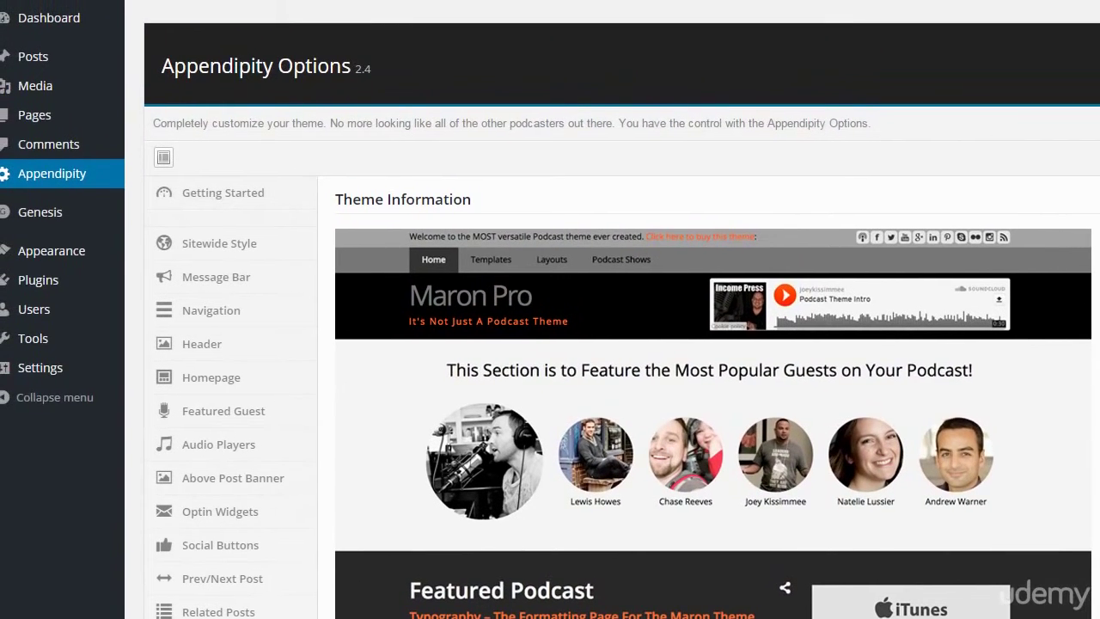
mouse_move(38, 290)
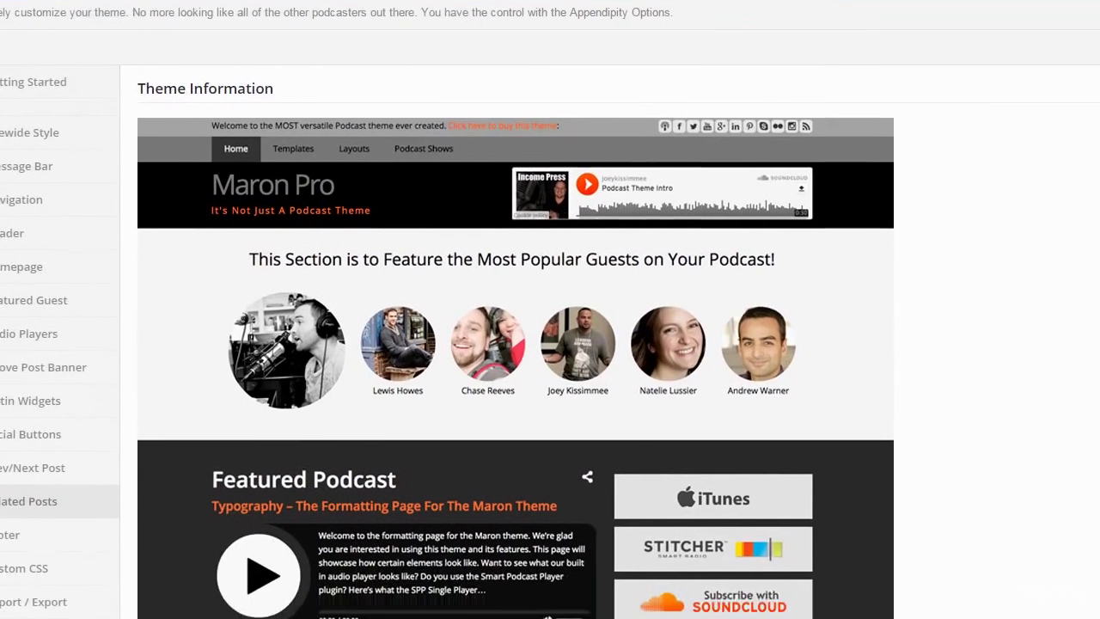
scroll(239, 574, "down", 3)
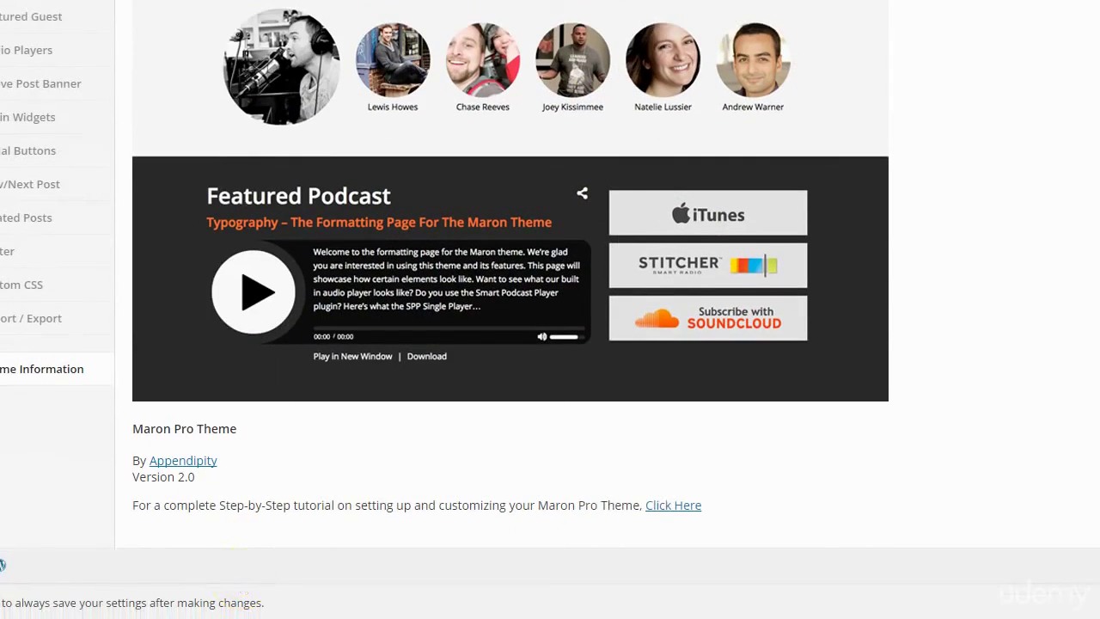
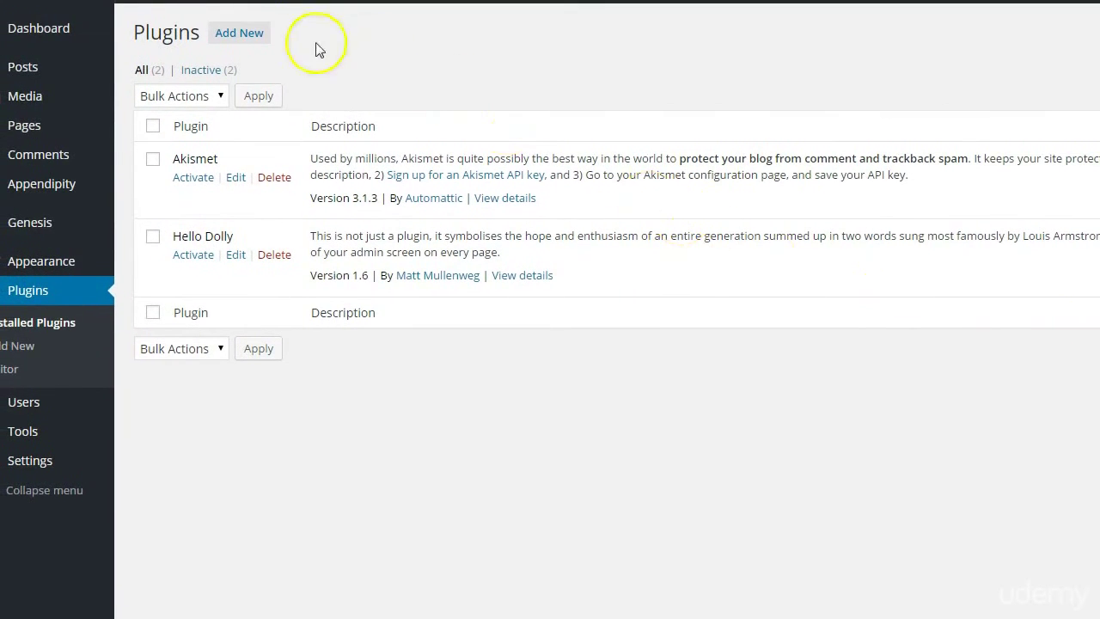
Search the plugin directory for Genesis Simple Edits, and install and activate that plugin.
left_click(248, 32)
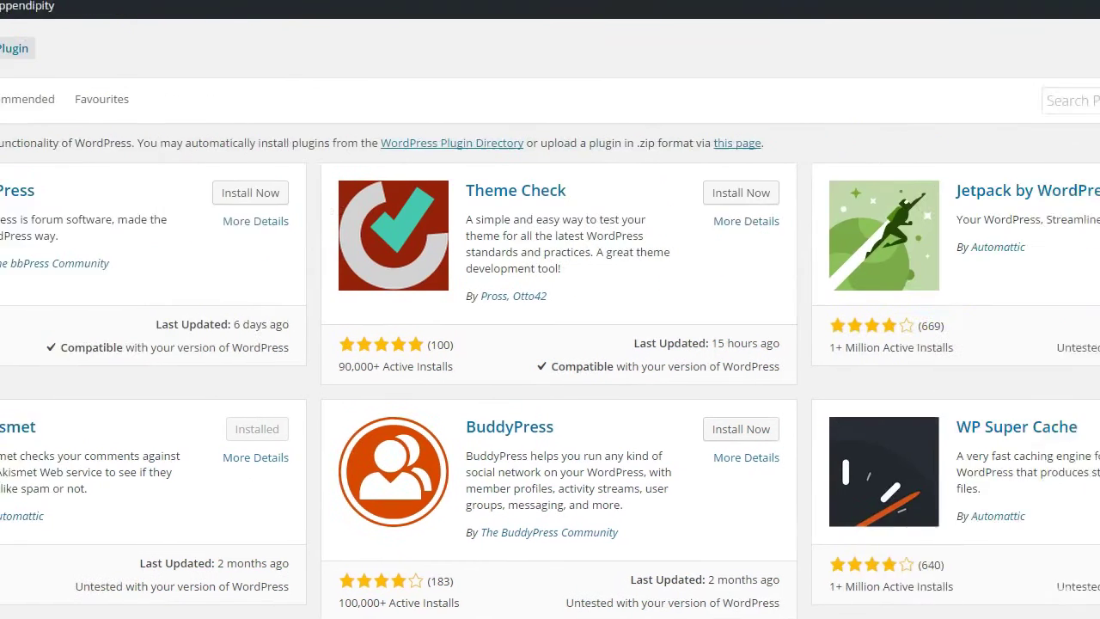
left_click(901, 98)
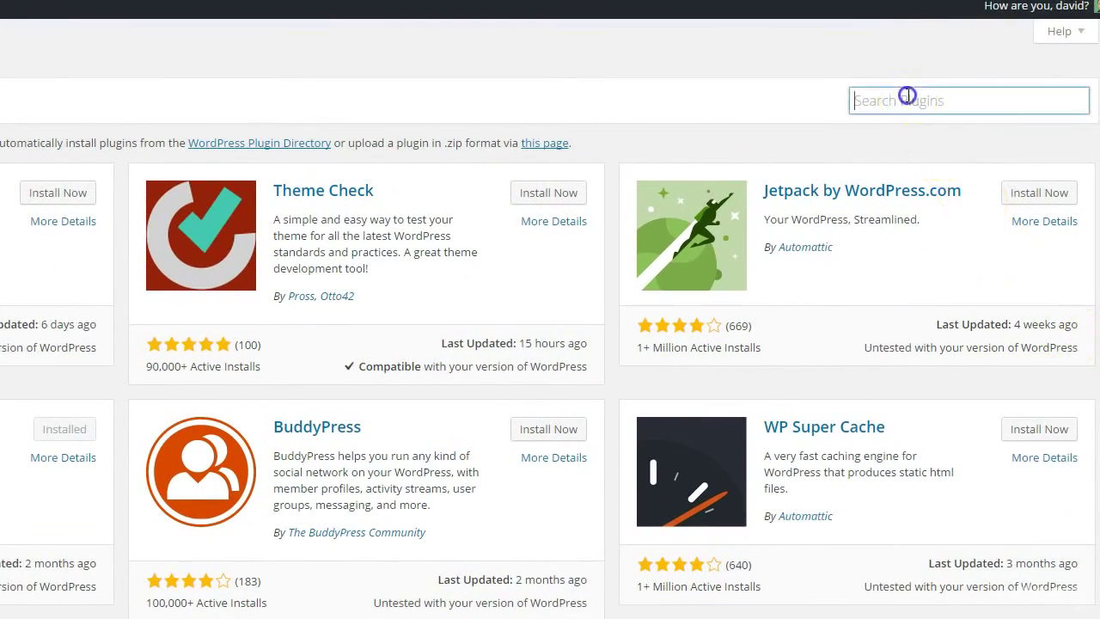
type("Genesis Simple Edits")
left_click(867, 126)
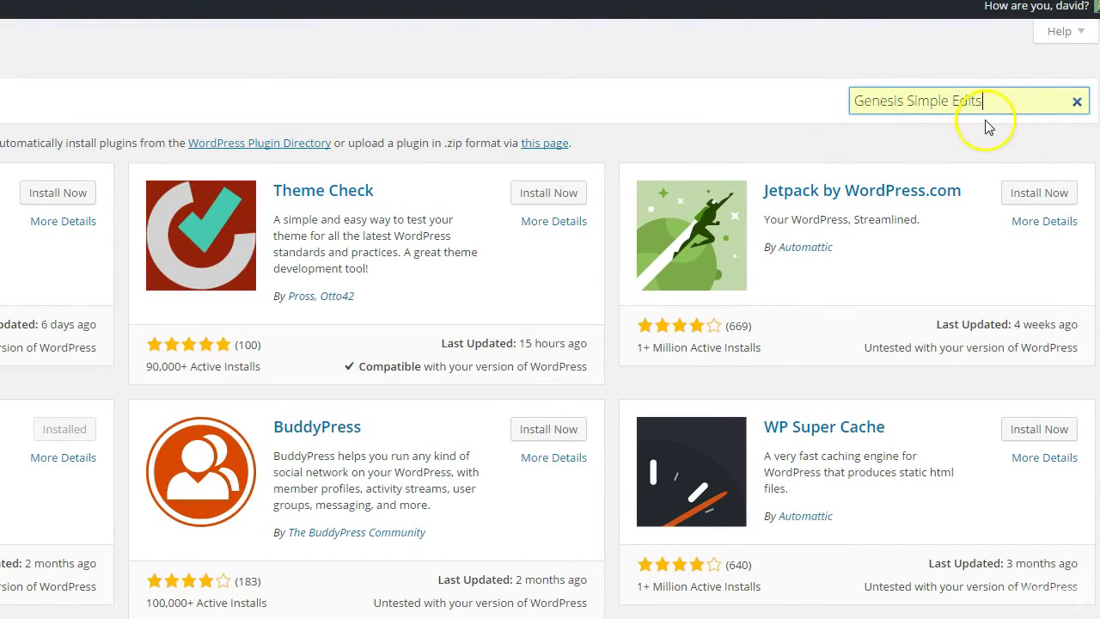
key("Return")
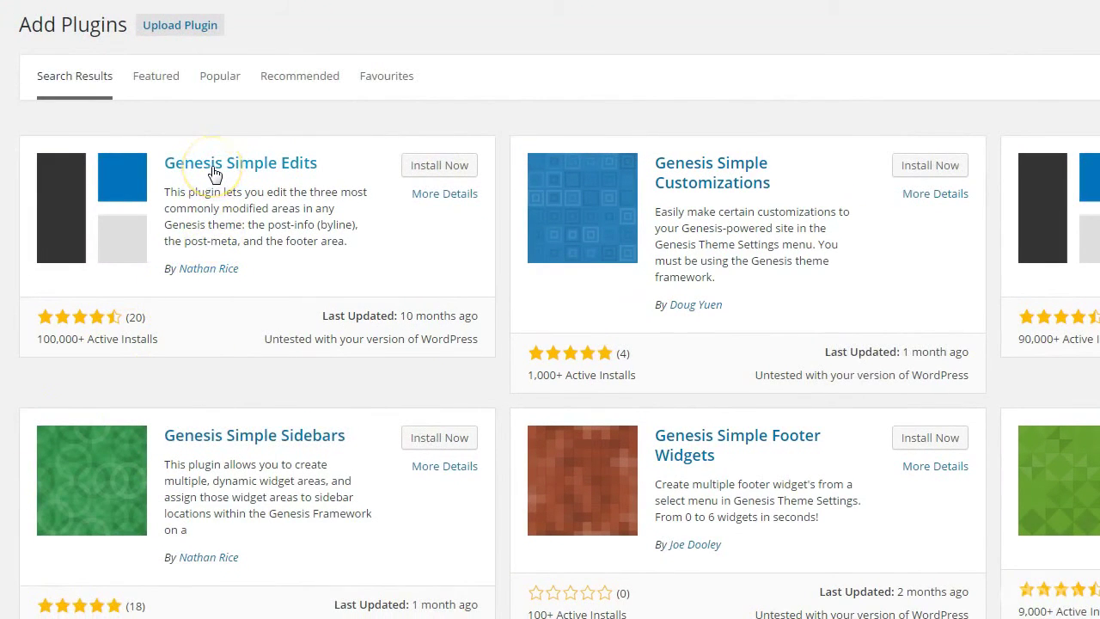
left_click(450, 173)
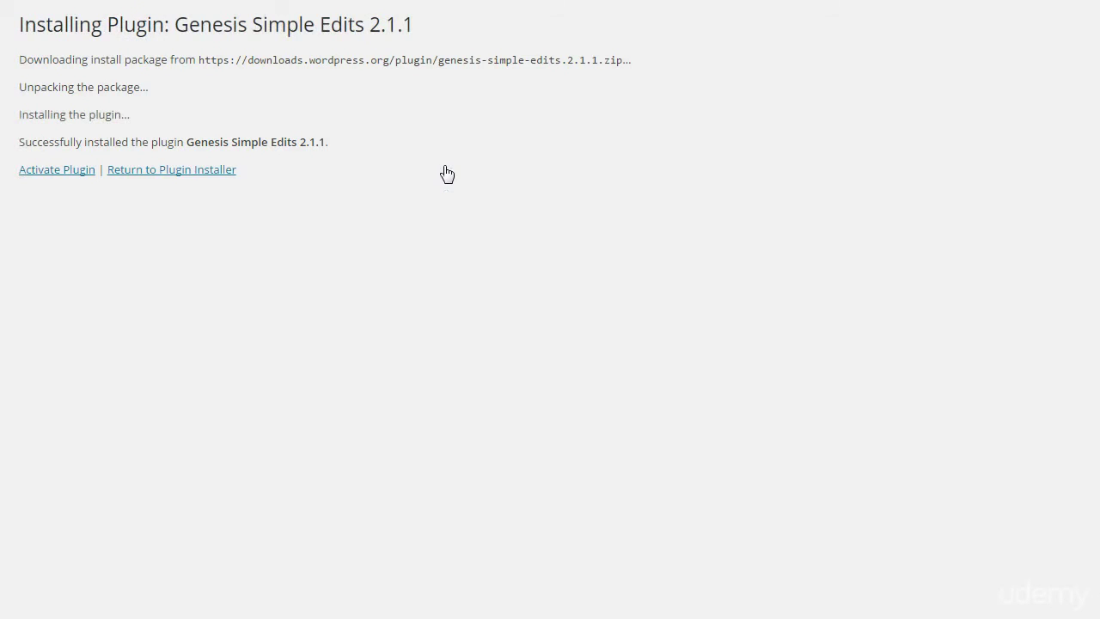
left_click(73, 170)
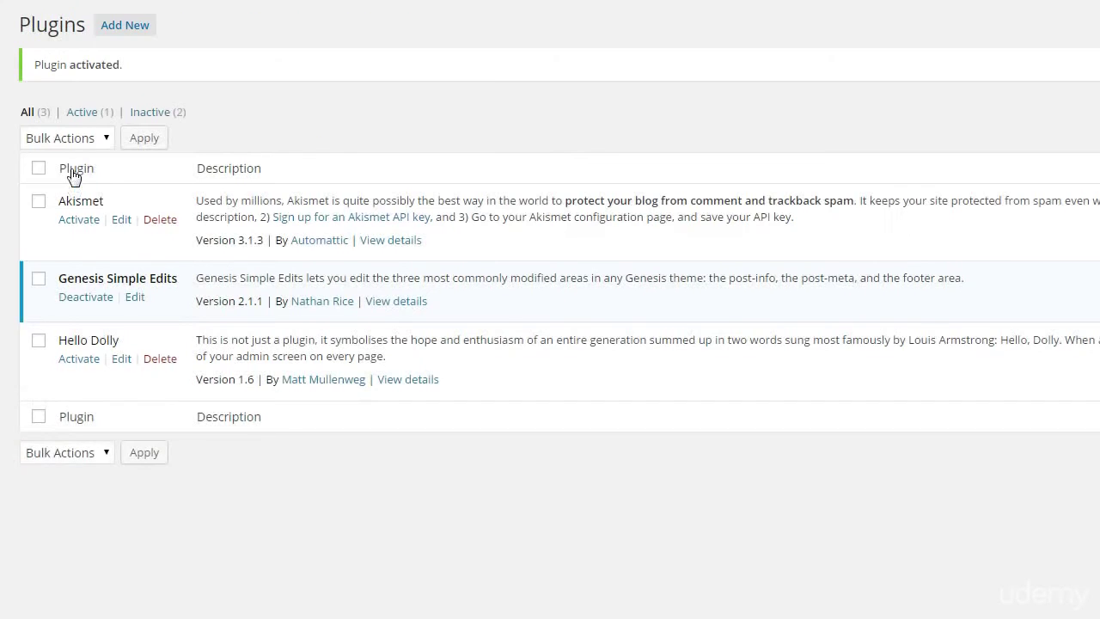
Open the Simple Edits settings page of the Genesis framework.
mouse_move(2, 255)
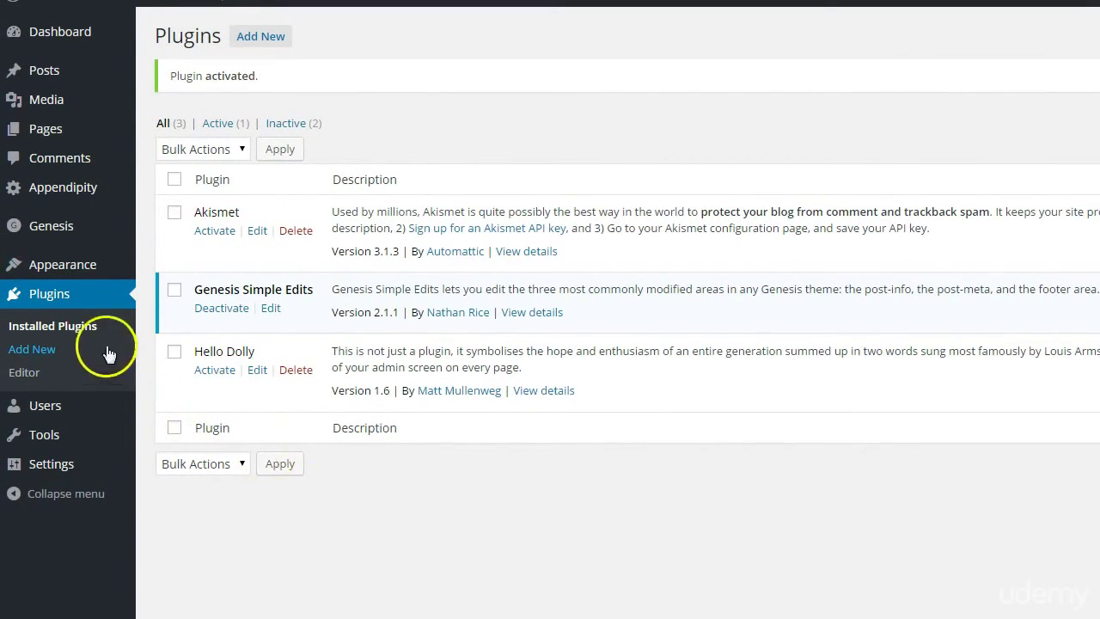
mouse_move(52, 237)
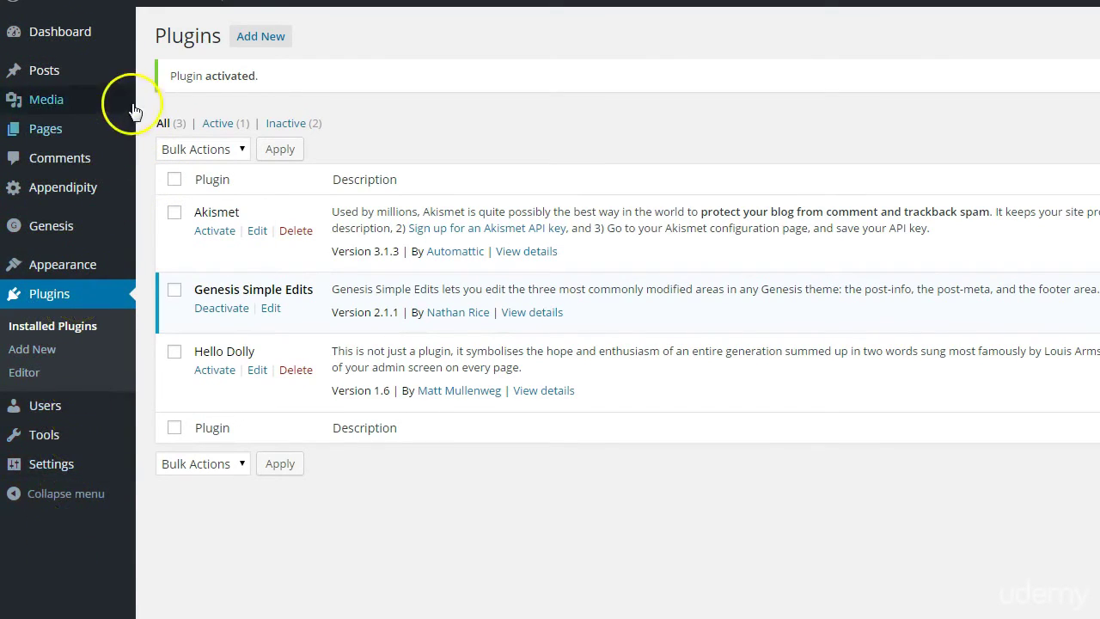
mouse_move(133, 110)
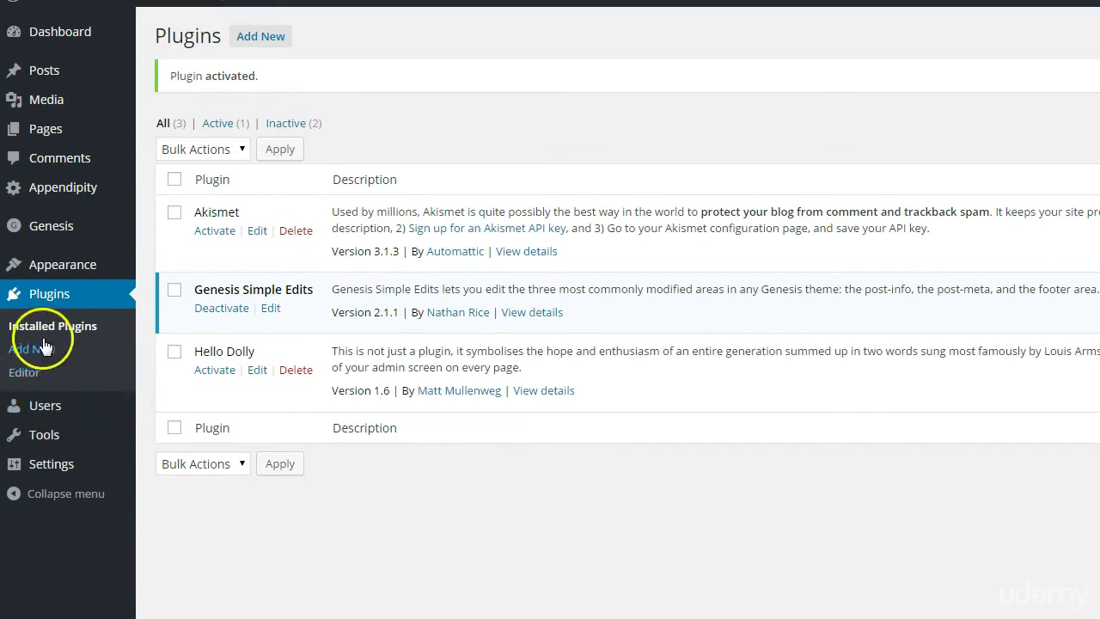
mouse_move(51, 268)
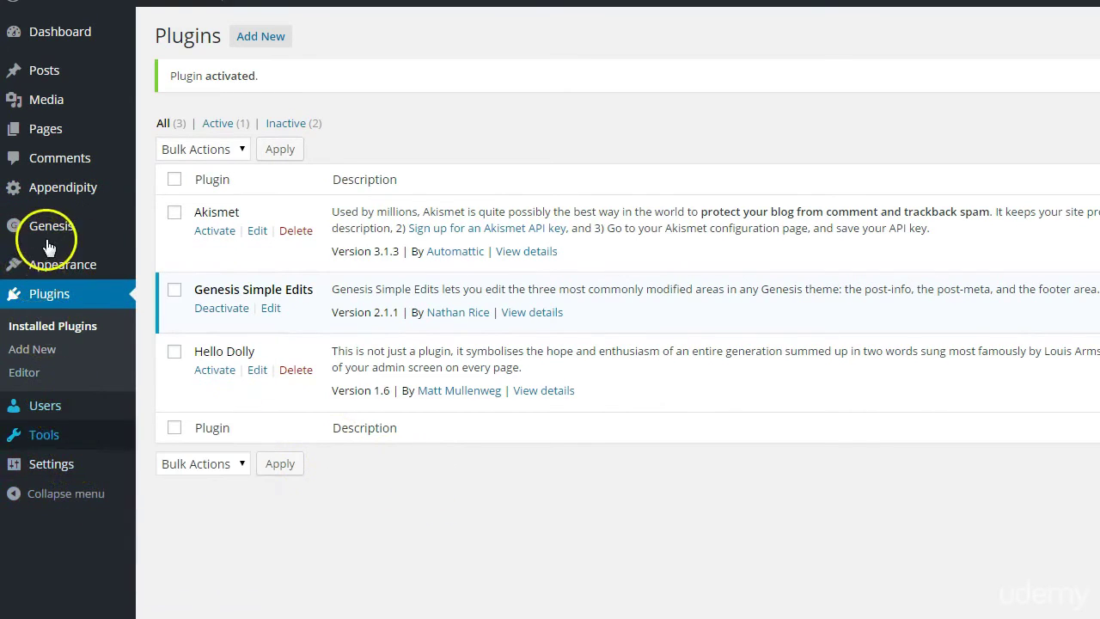
left_click(181, 299)
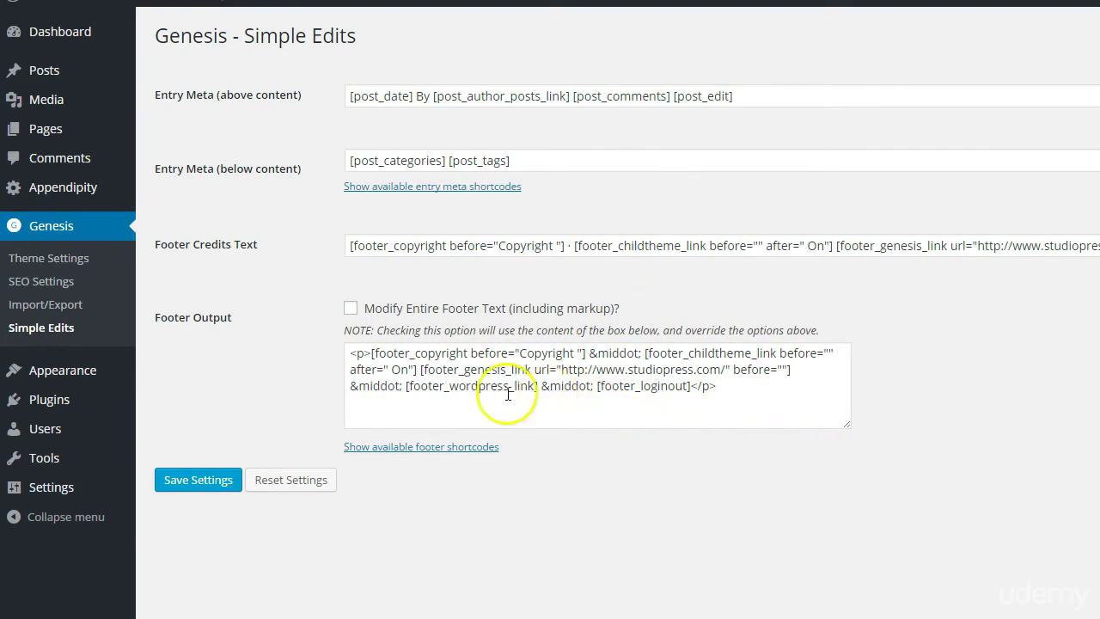
Try adding "test test" after the opening <p> tag in Footer Output, save the settings, and check the footer on the reloaded post page.
left_click(372, 352)
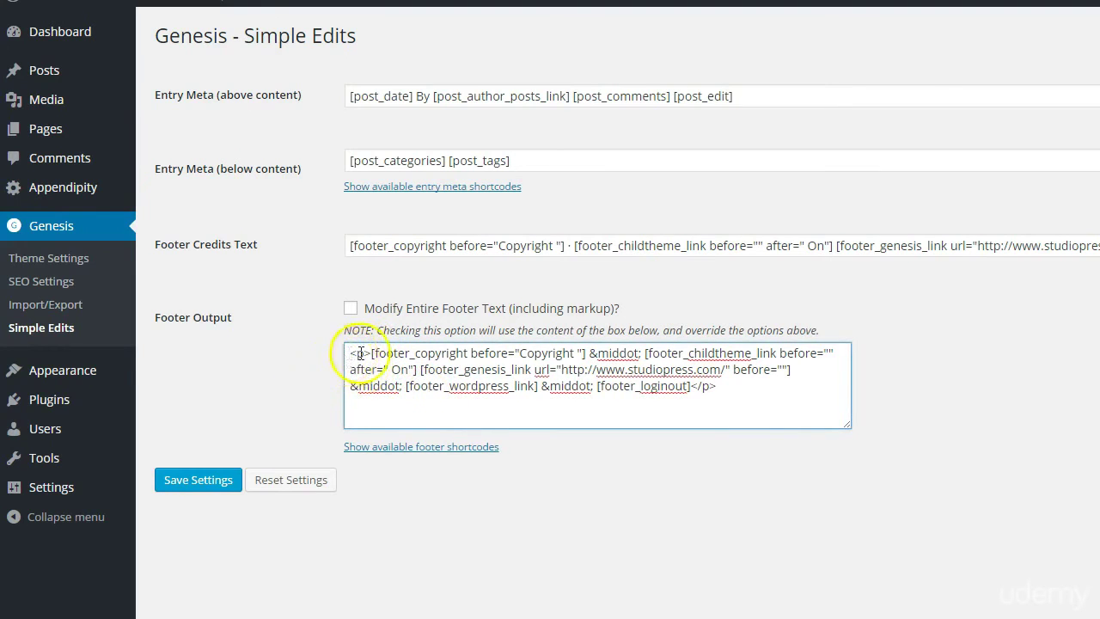
left_click_drag(372, 352, 341, 352)
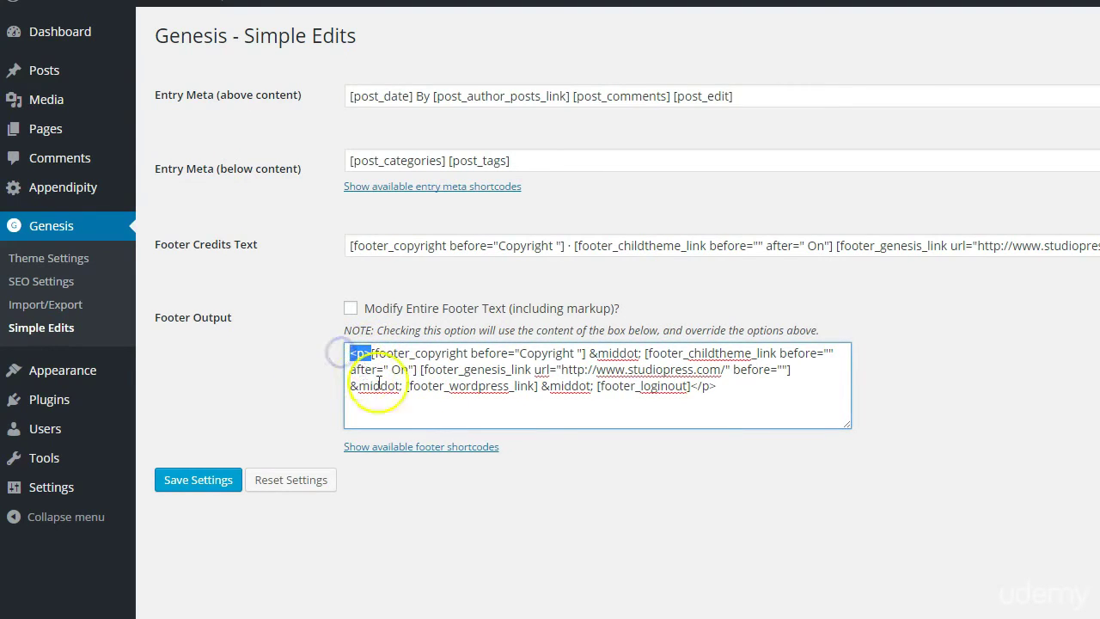
left_click_drag(716, 386, 692, 386)
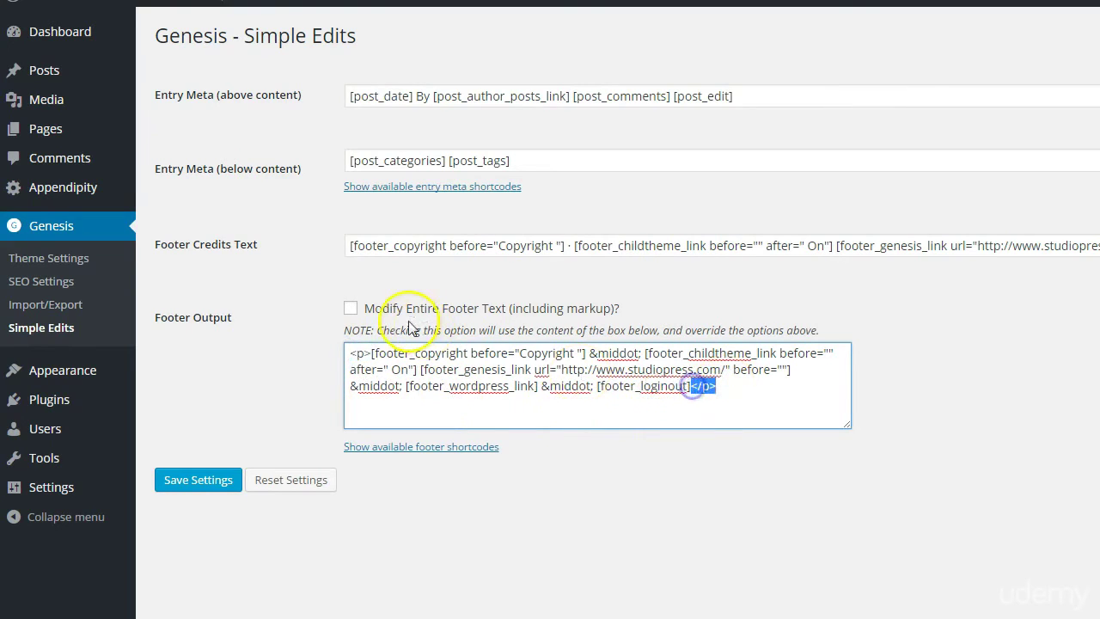
left_click(371, 352)
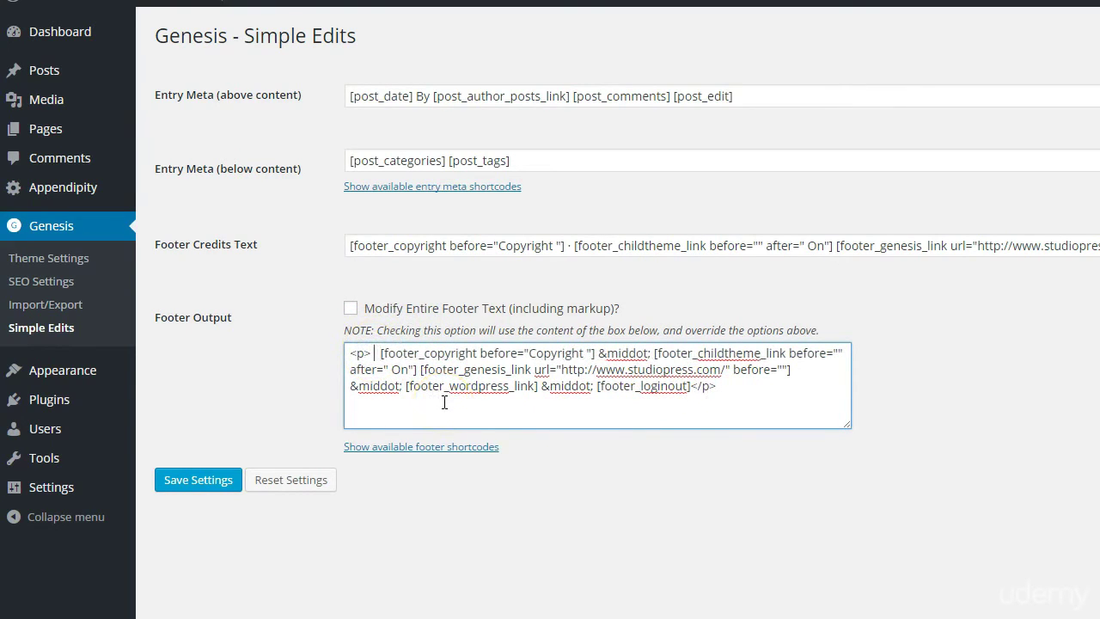
type("test test")
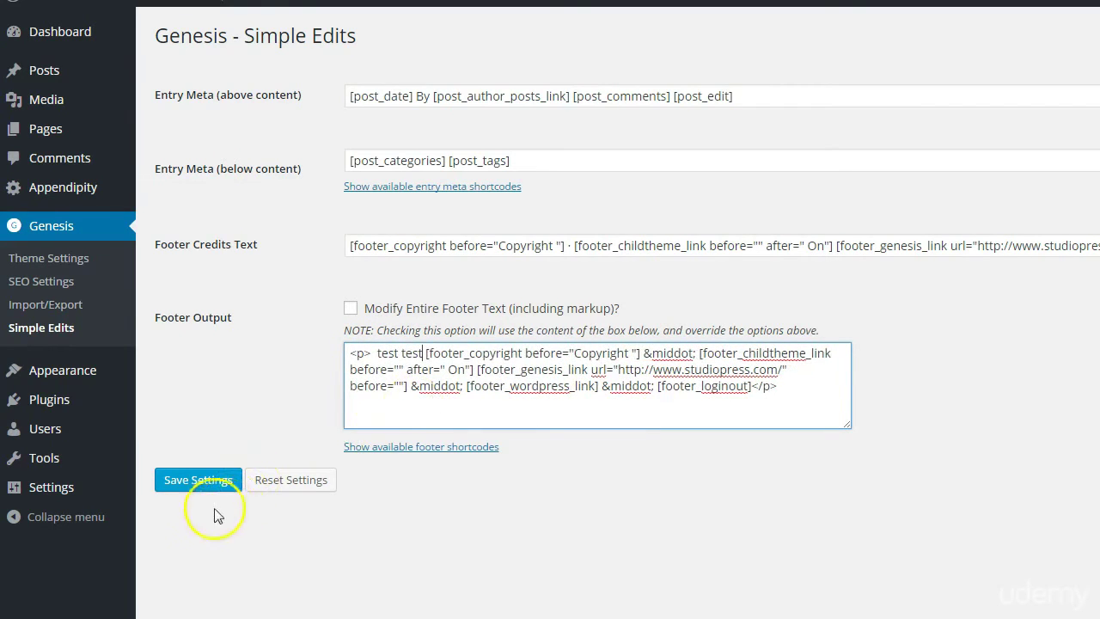
left_click(200, 480)
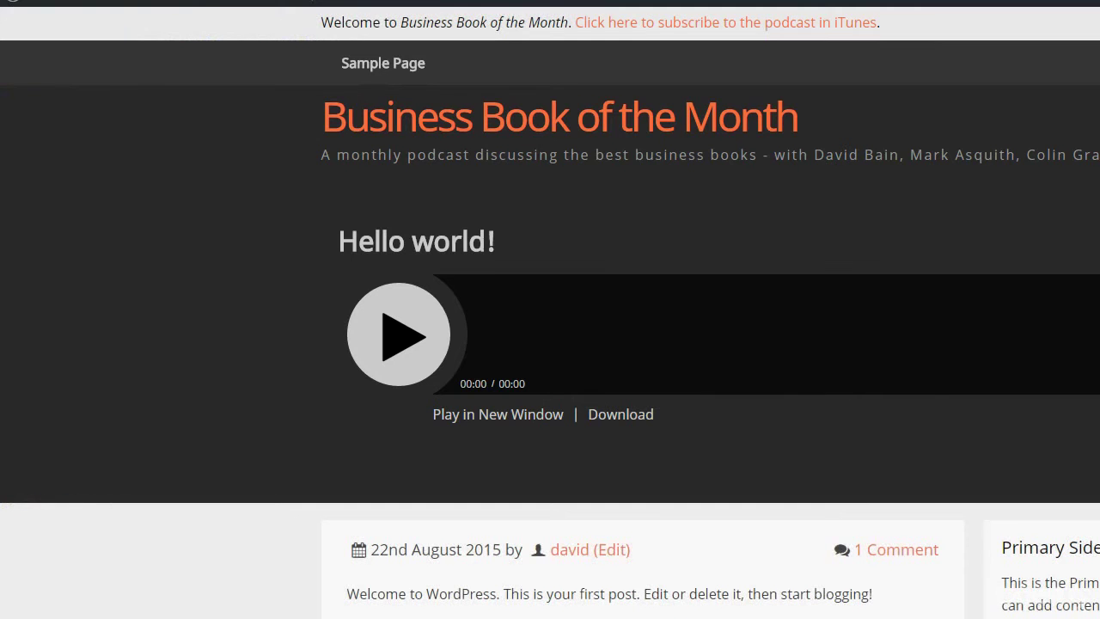
key("F5")
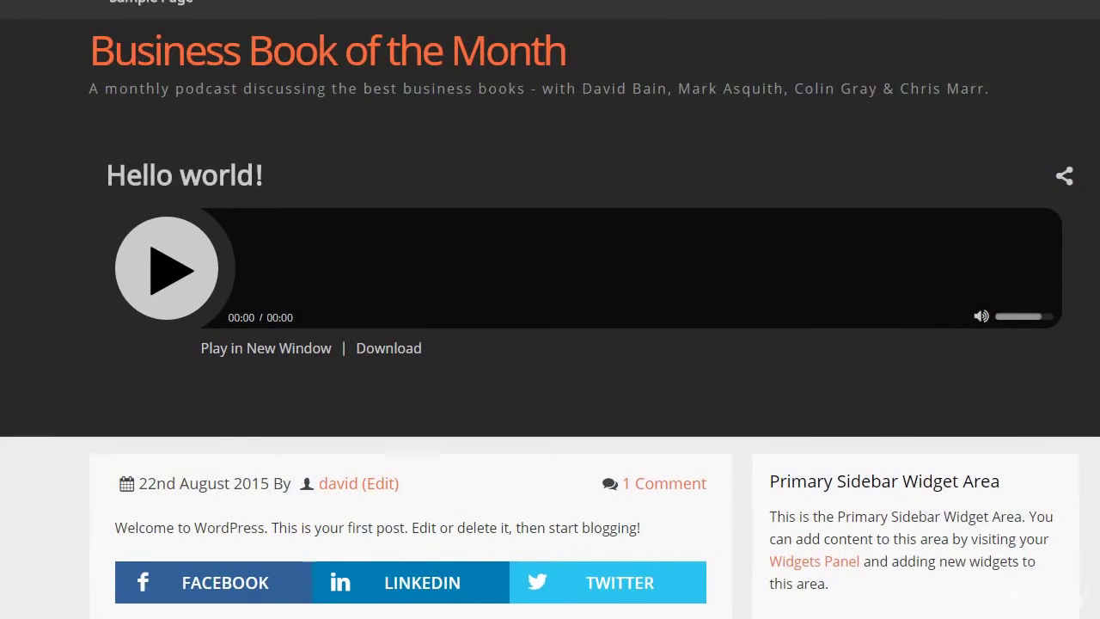
scroll(860, 568, "down", 10)
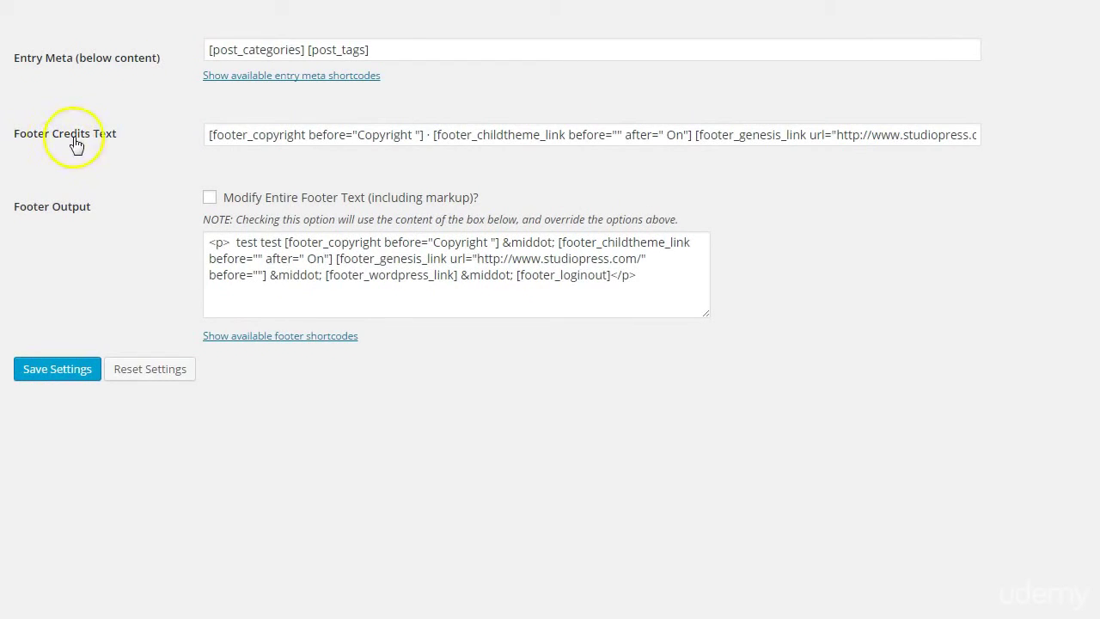
Remove "test test" and the extra spaces after the <p> tag from the Footer Output text.
double_click(278, 242)
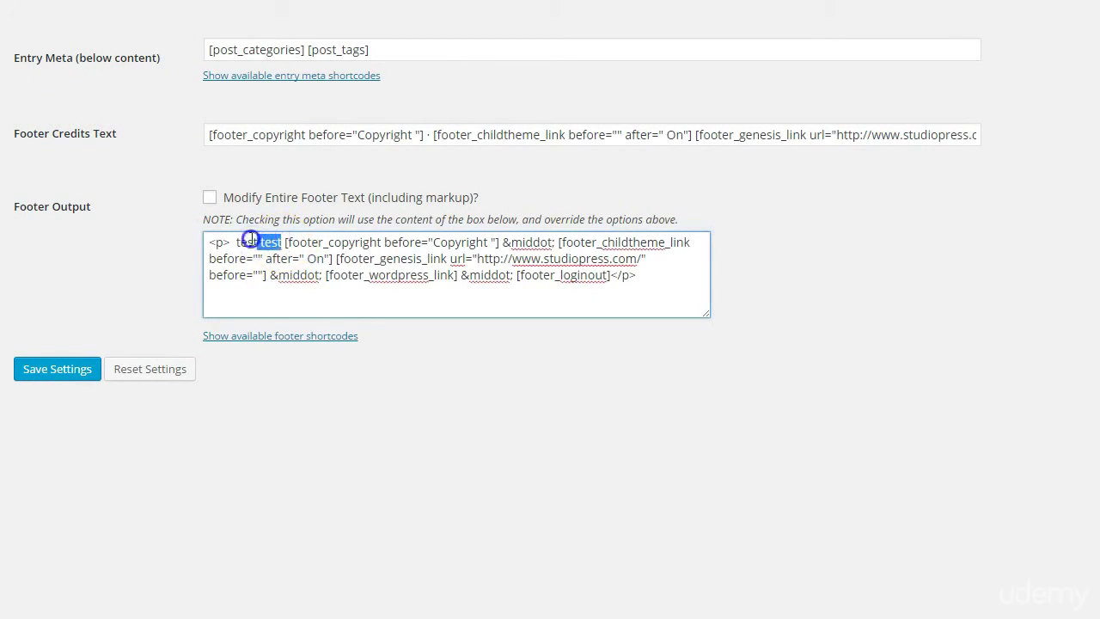
left_click_drag(250, 240, 240, 242)
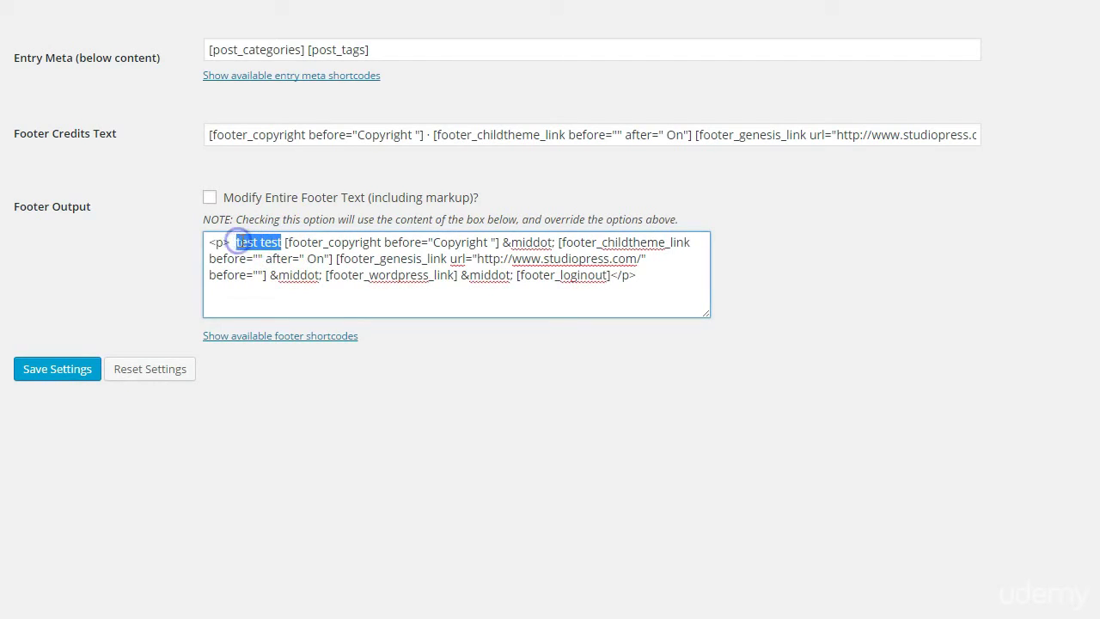
key("Delete")
key("BackSpace")
key("BackSpace")
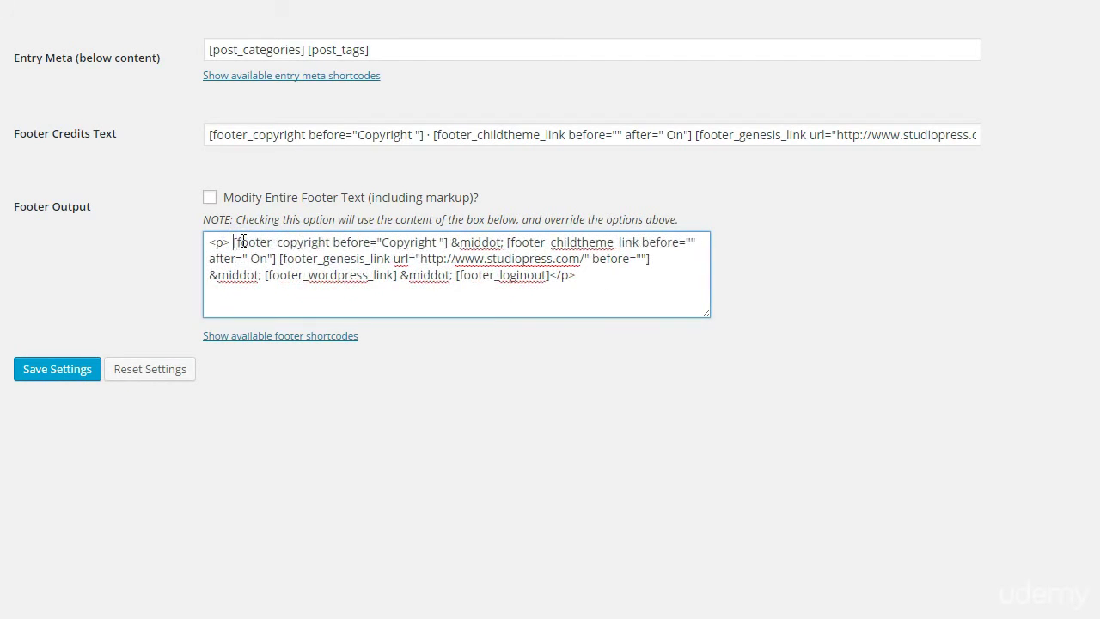
Insert "test test" at the start of the Footer Credits Text and save the settings.
left_click(207, 136)
type("test test")
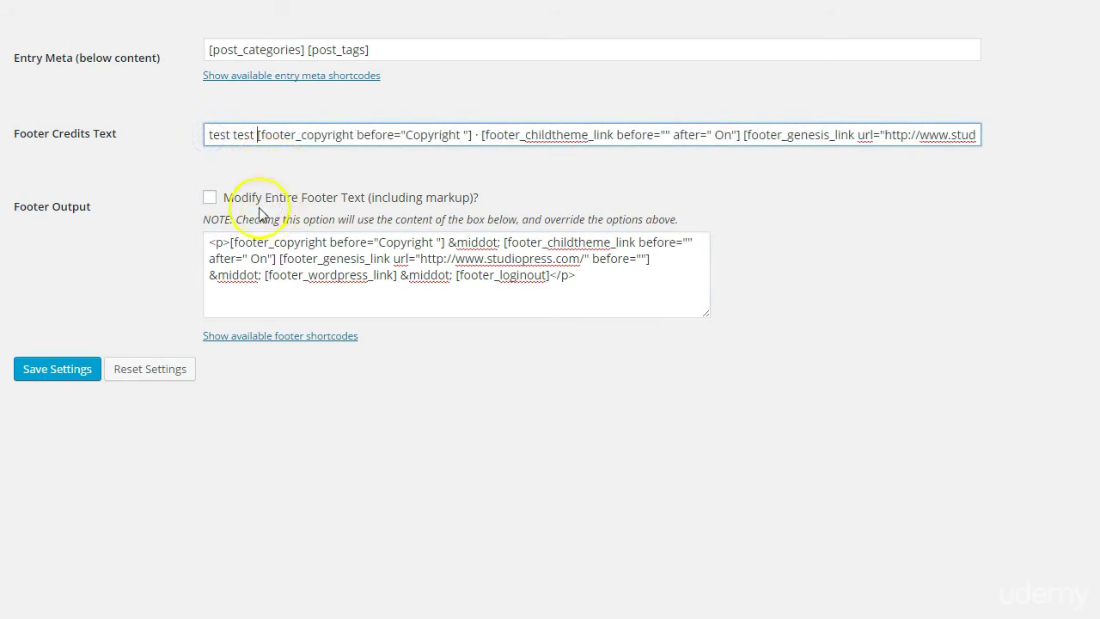
left_click(57, 374)
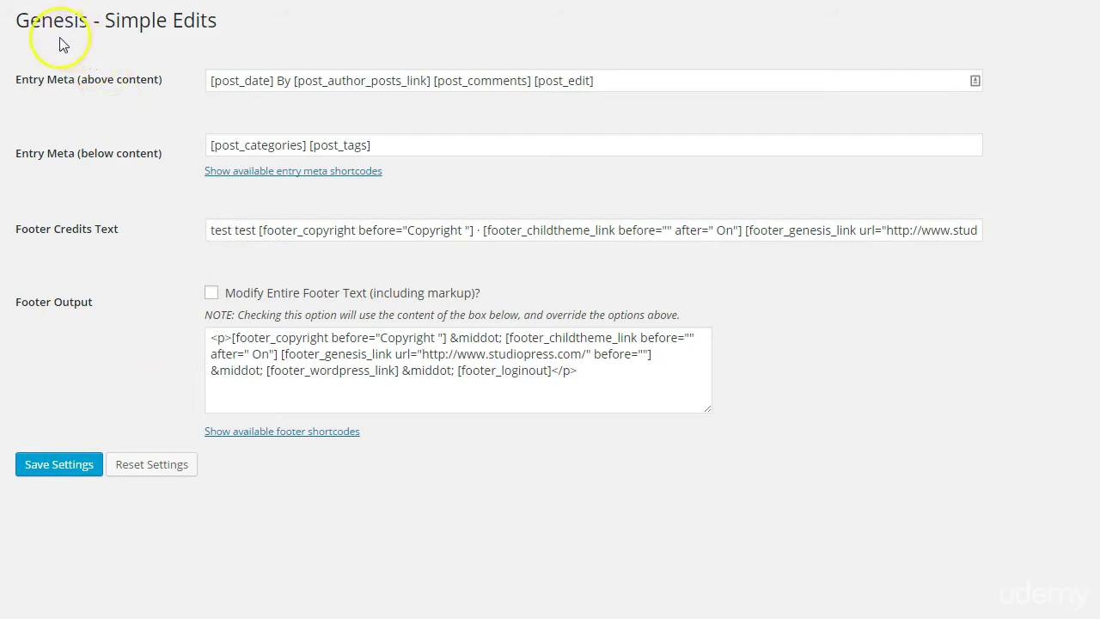
mouse_move(0, 18)
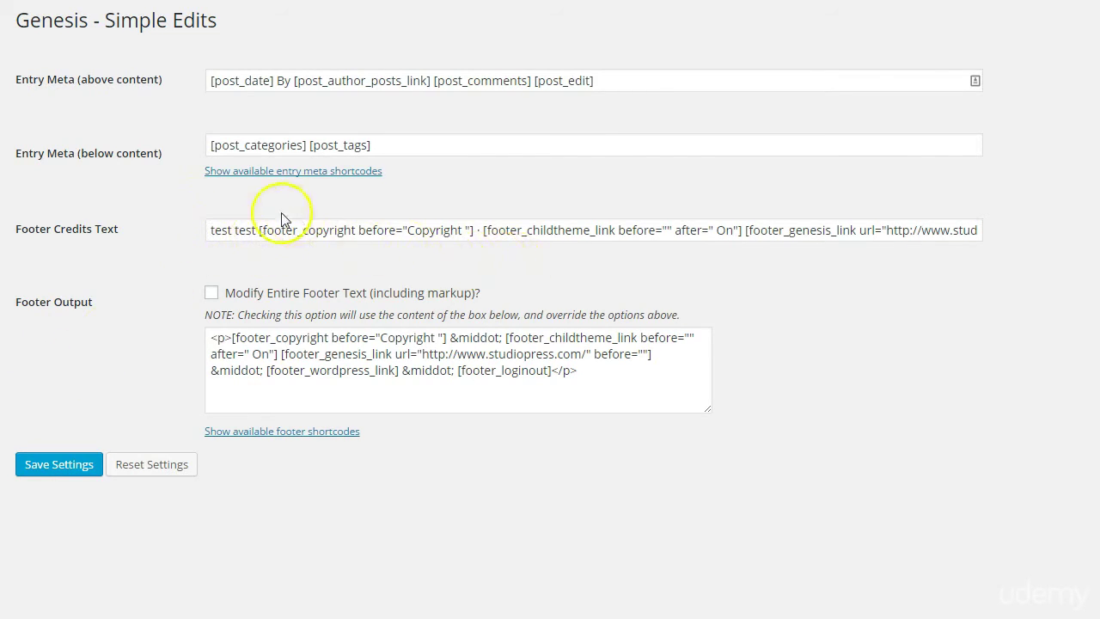
left_click(238, 227)
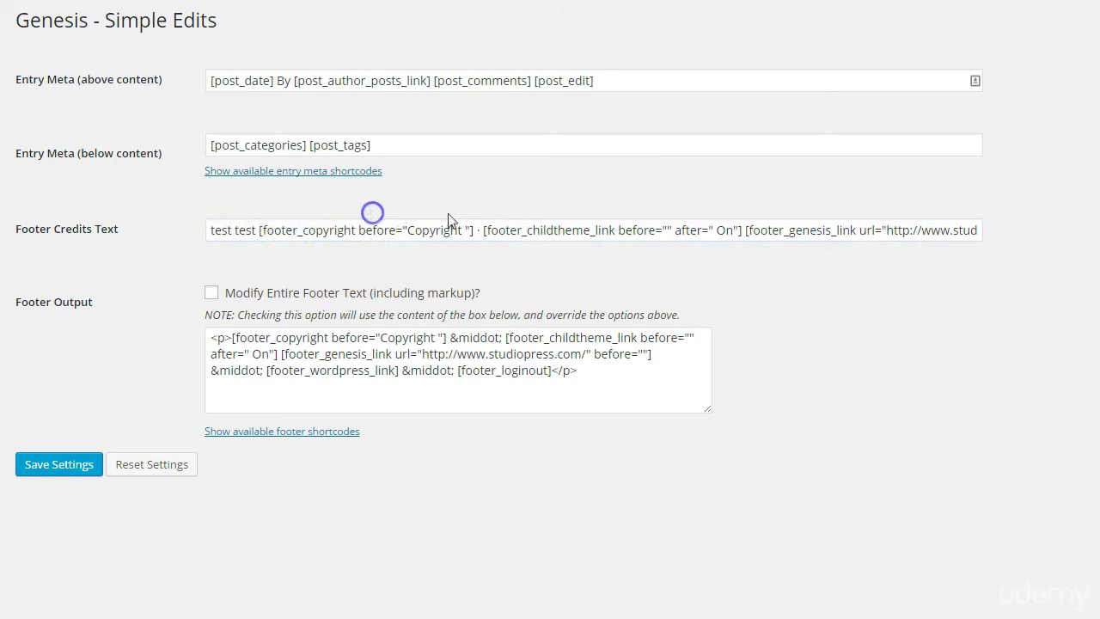
left_click(479, 217)
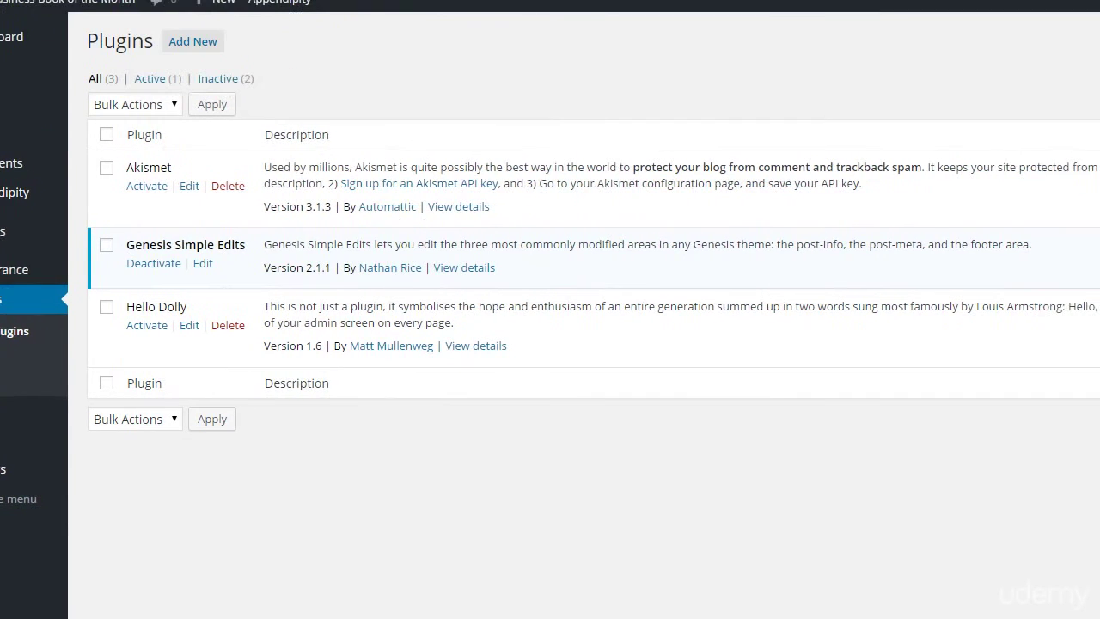
Search for "yoast seo" among the new plugins, and install and activate the Yoast SEO plugin by Team Yoast.
left_click(197, 40)
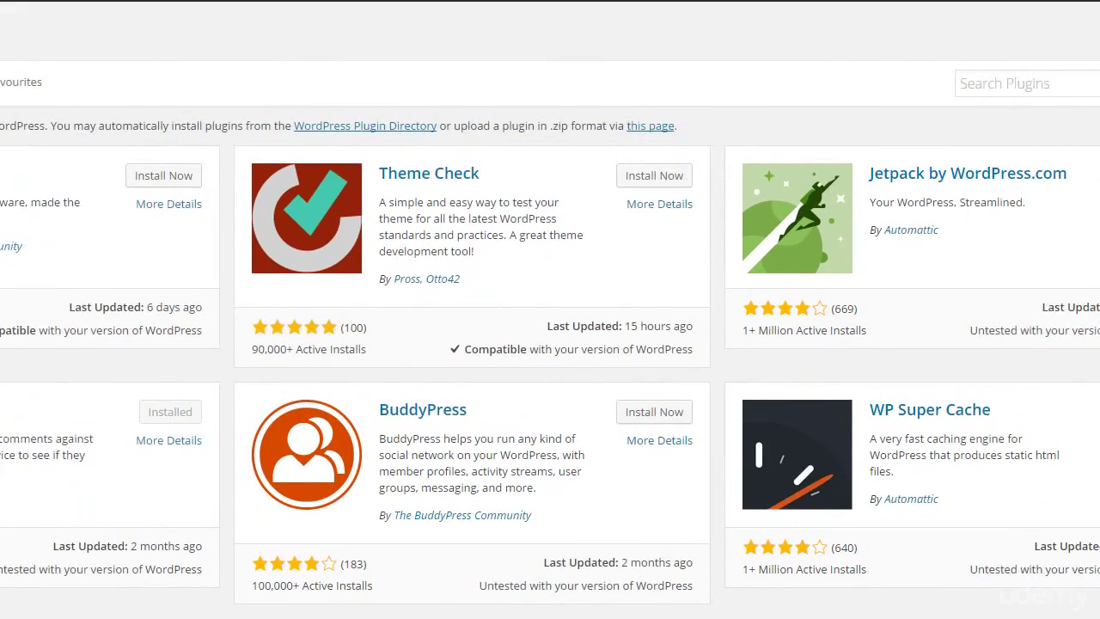
left_click(977, 83)
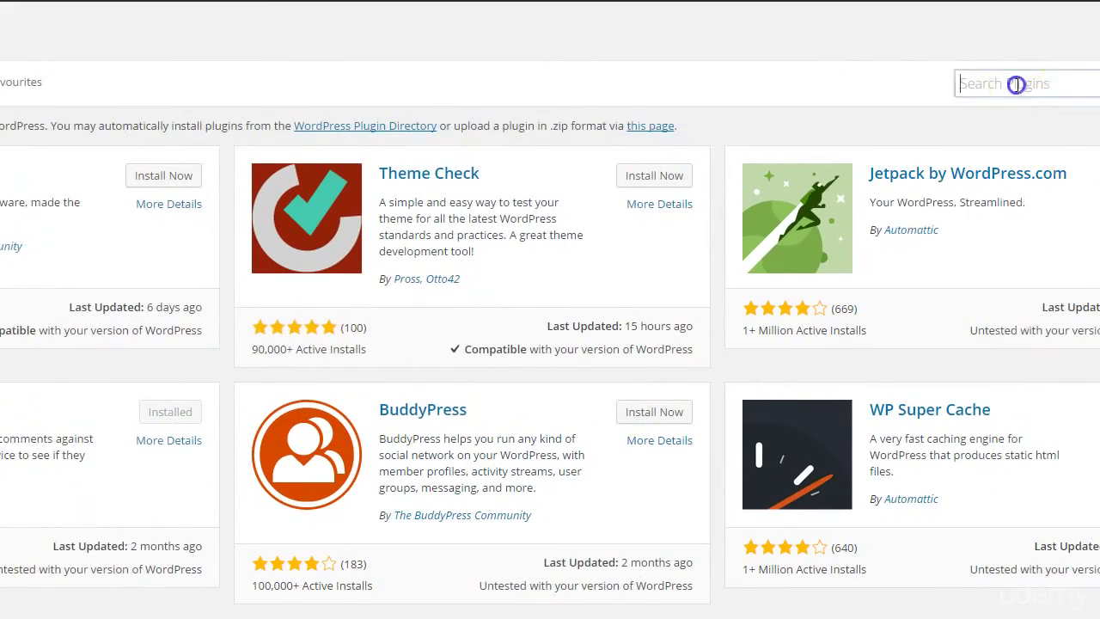
type("yoast seo")
left_click(1035, 115)
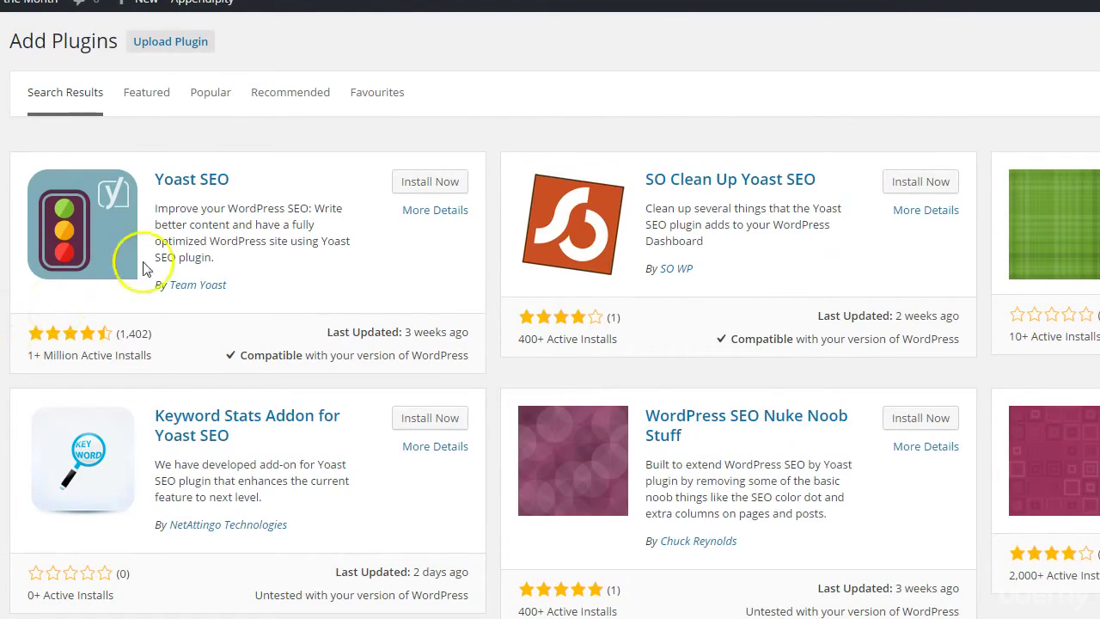
left_click(418, 183)
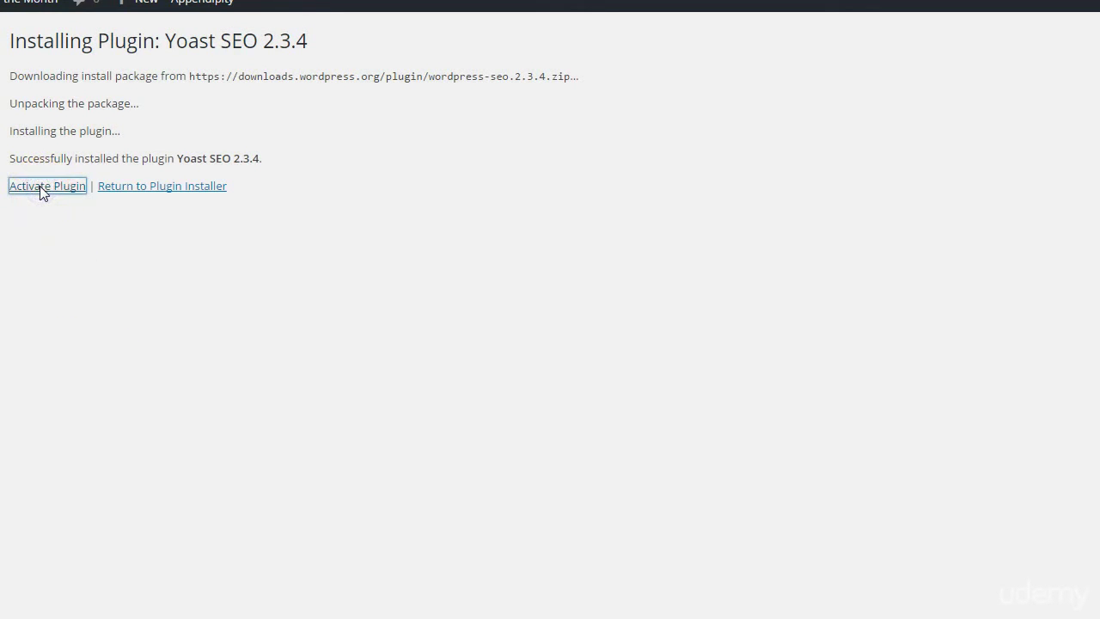
left_click(42, 191)
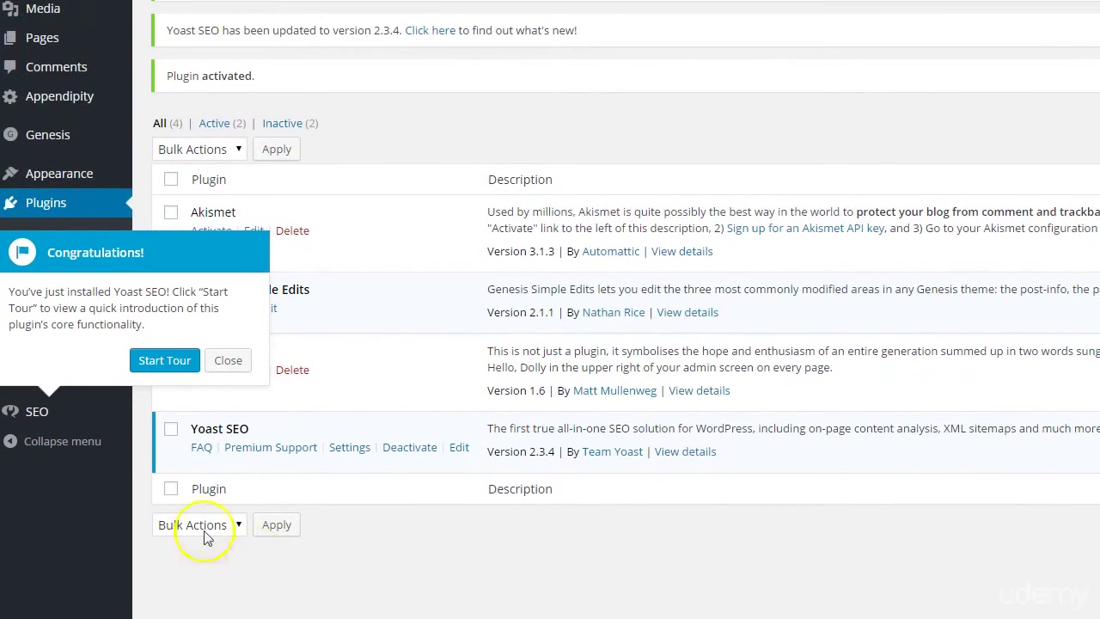
Dismiss the Yoast SEO tour invitation and bring up the list of SEO settings sections.
mouse_move(22, 527)
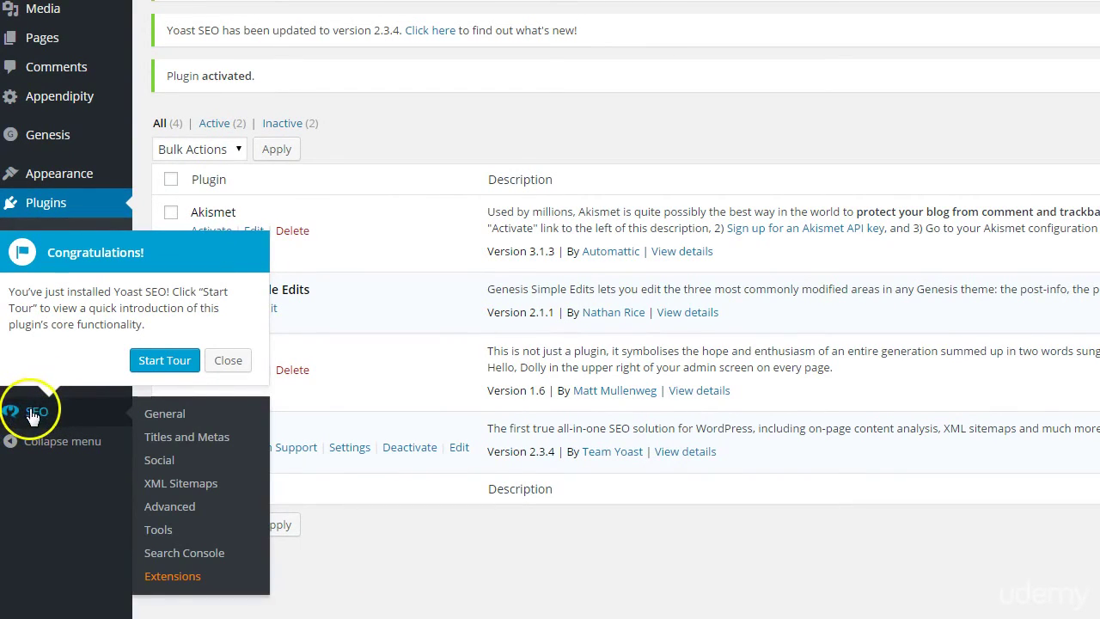
left_click(228, 360)
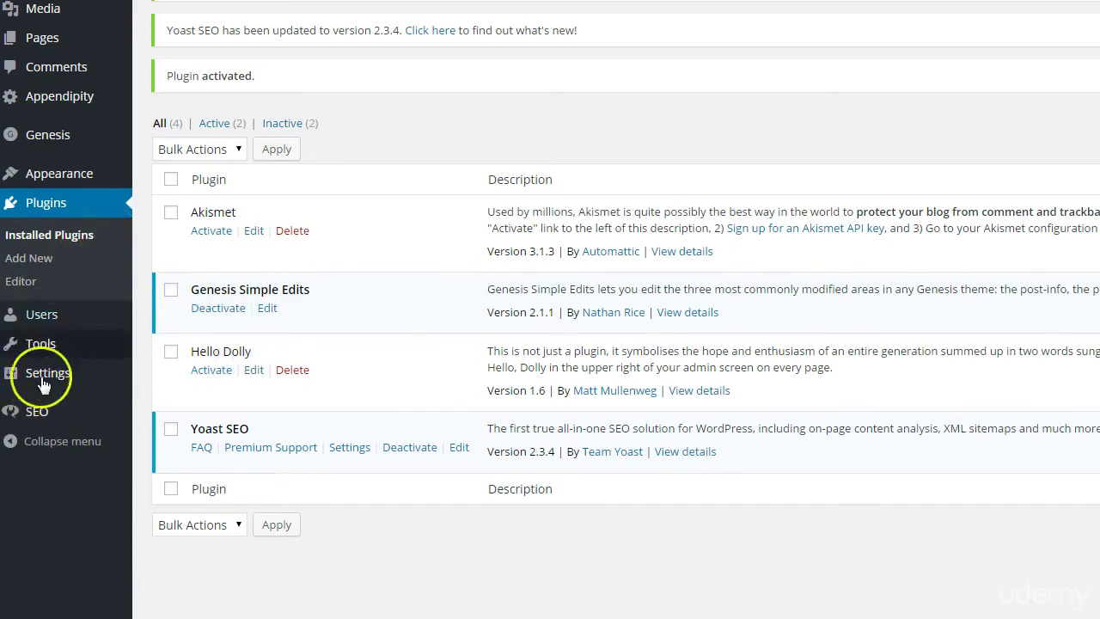
mouse_move(19, 416)
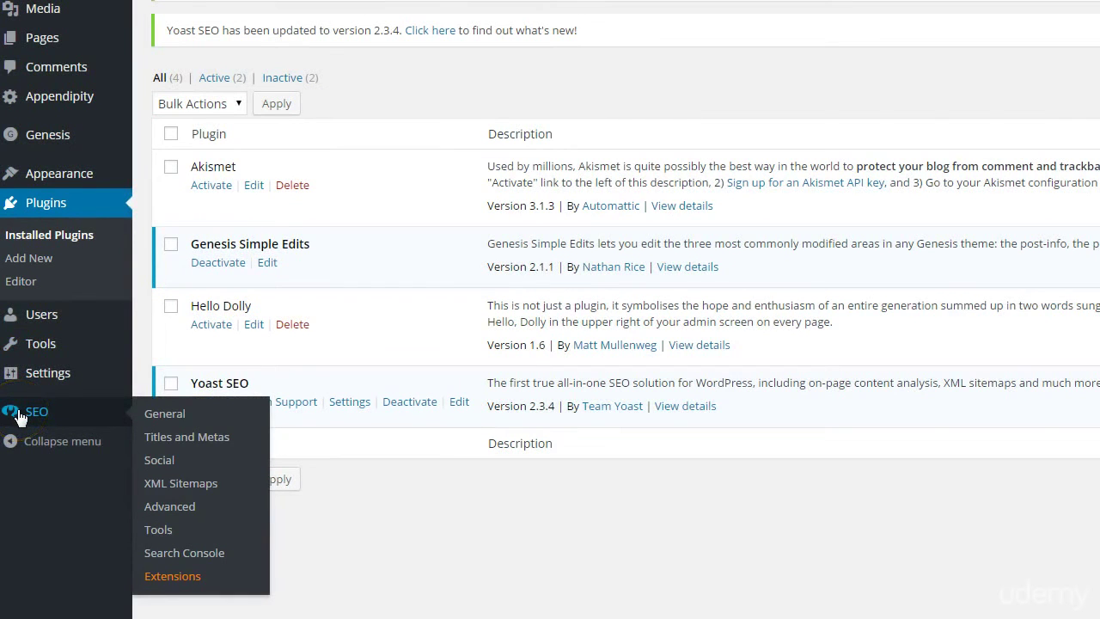
Bring up the "Hello world!" post for editing and examine the General and Page Analysis sections of its Yoast SEO box.
left_click(55, 419)
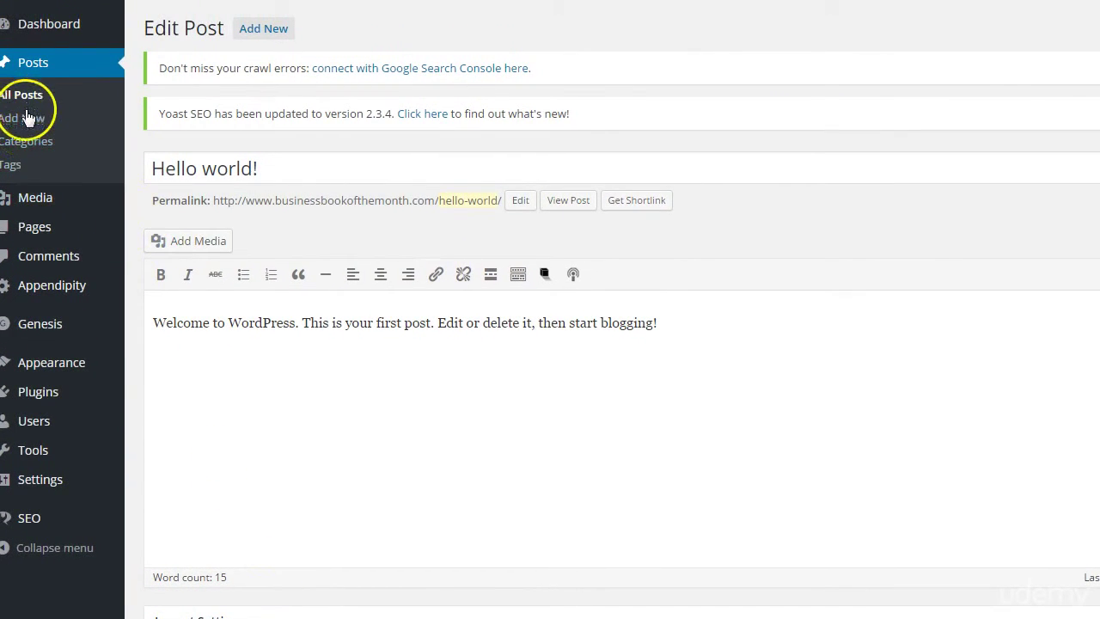
scroll(348, 489, "down", 8)
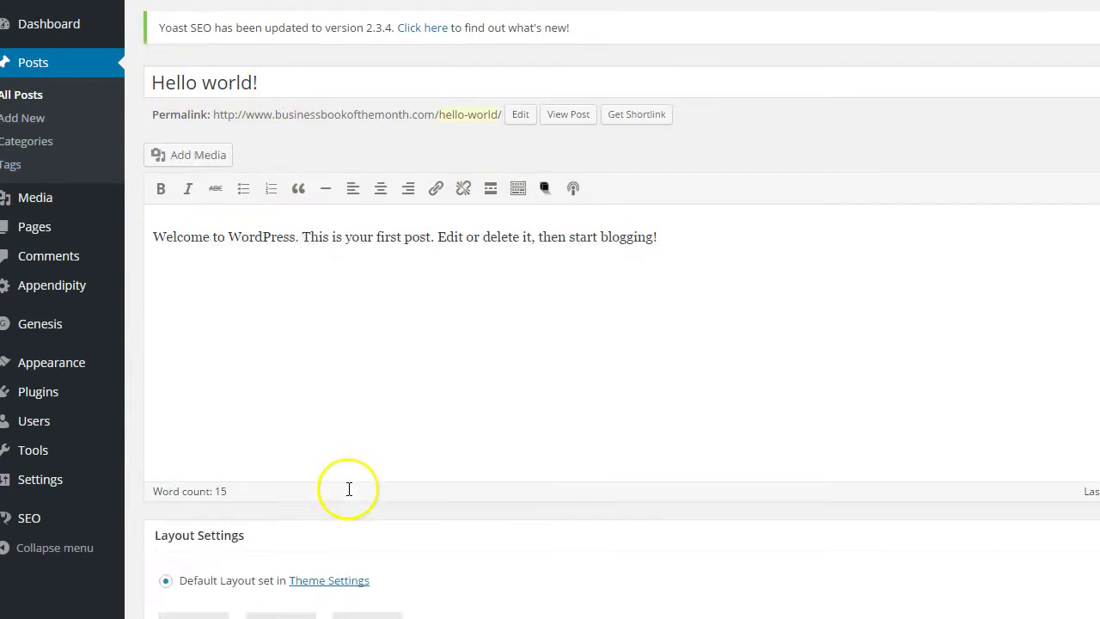
scroll(348, 491, "down", 7)
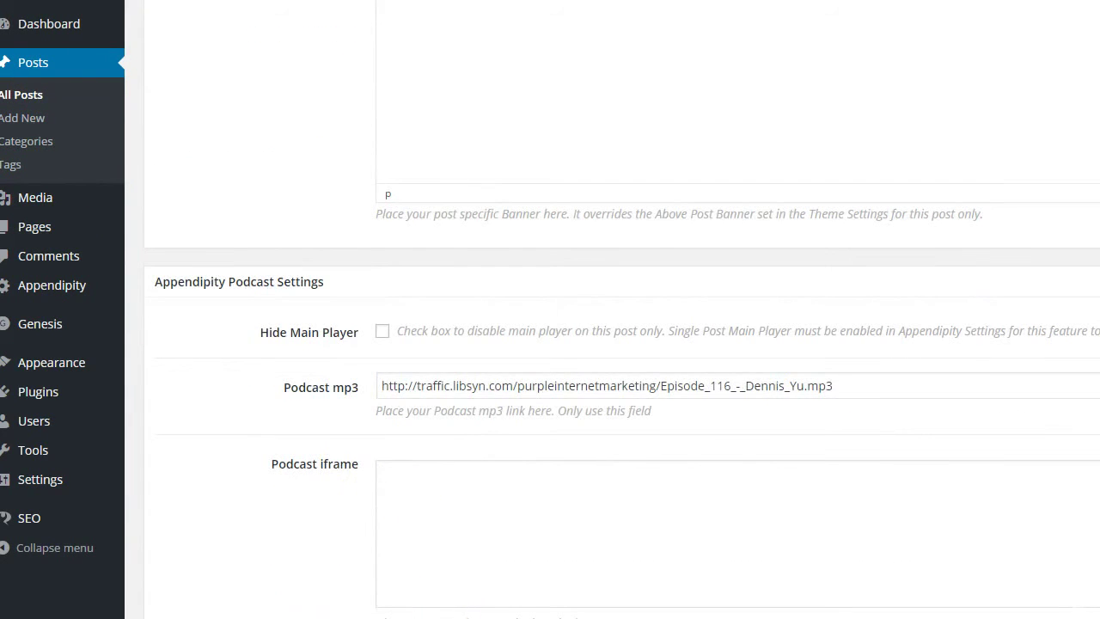
scroll(514, 502, "down", 6)
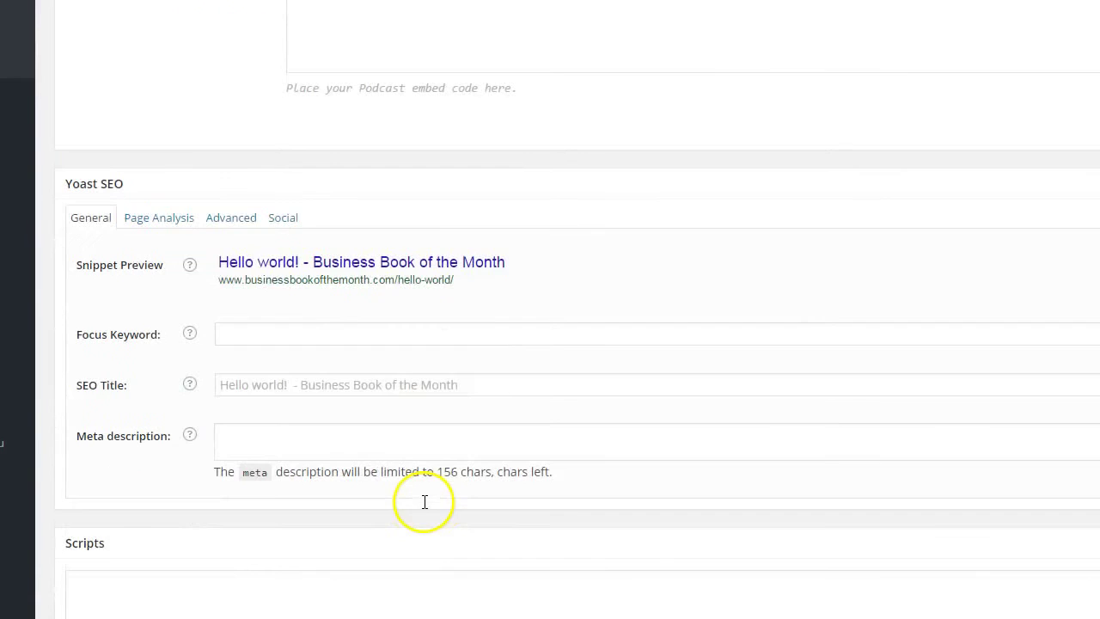
scroll(422, 508, "down", 1)
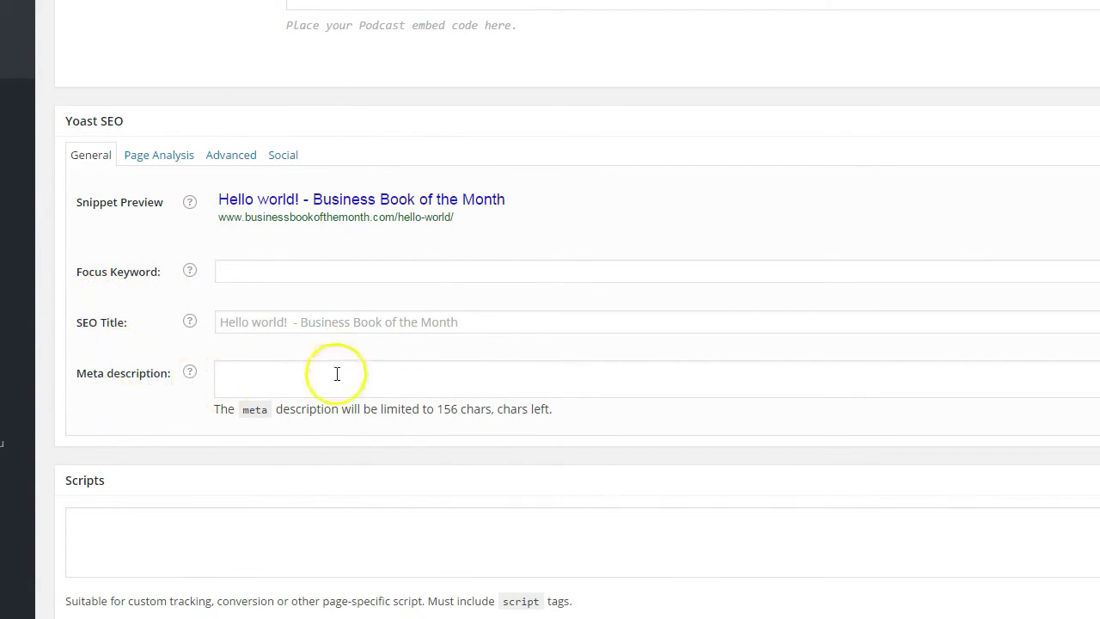
scroll(311, 396, "up", 1)
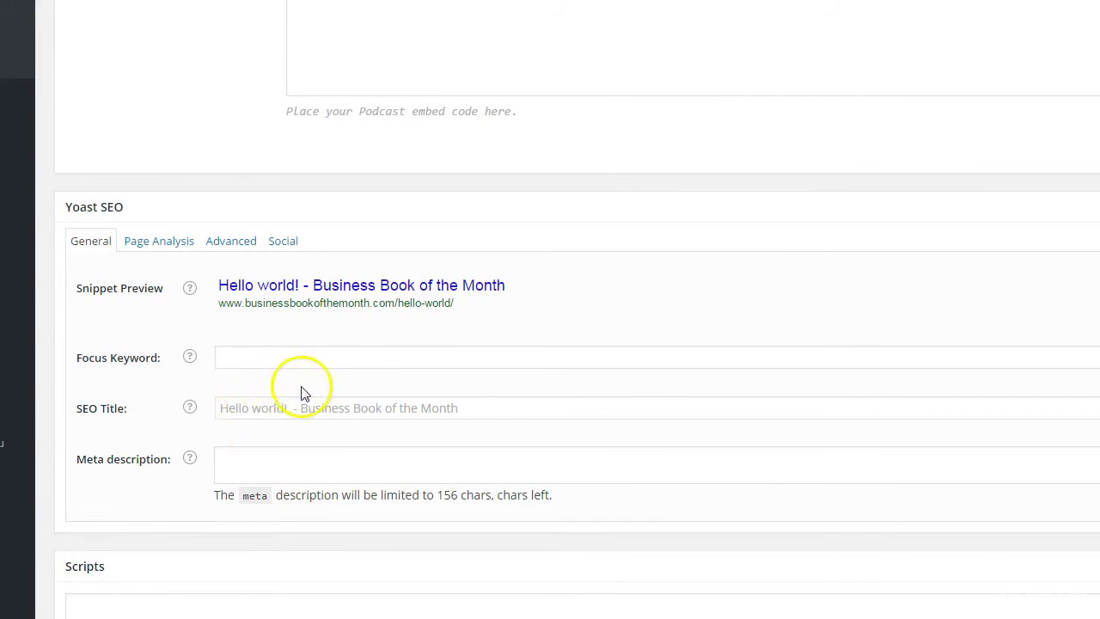
left_click(163, 242)
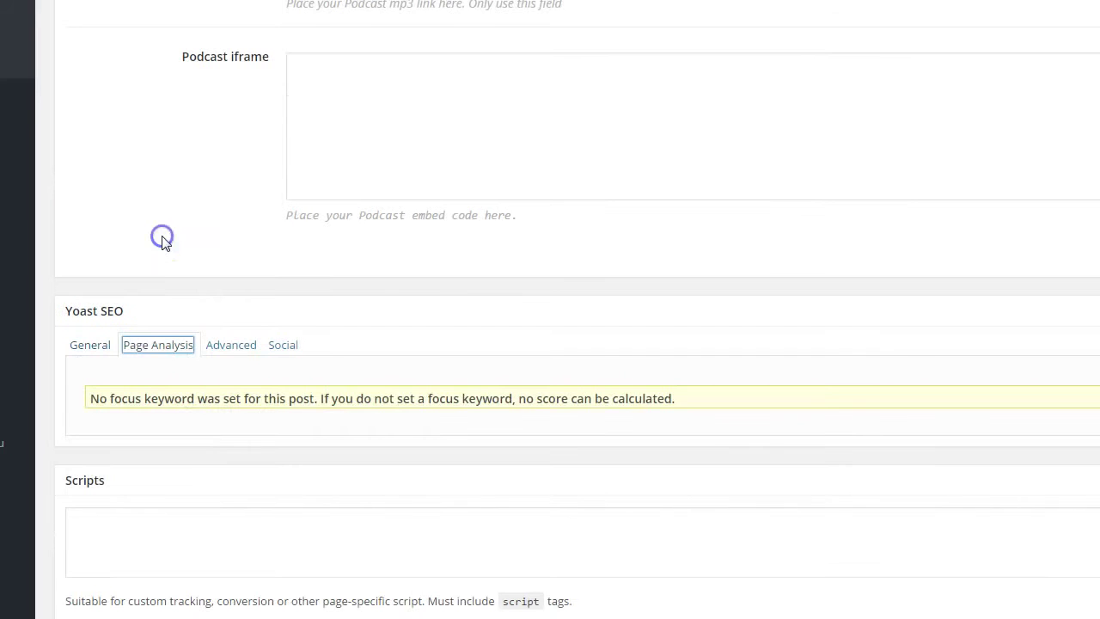
left_click(90, 347)
scroll(258, 381, "down", 2)
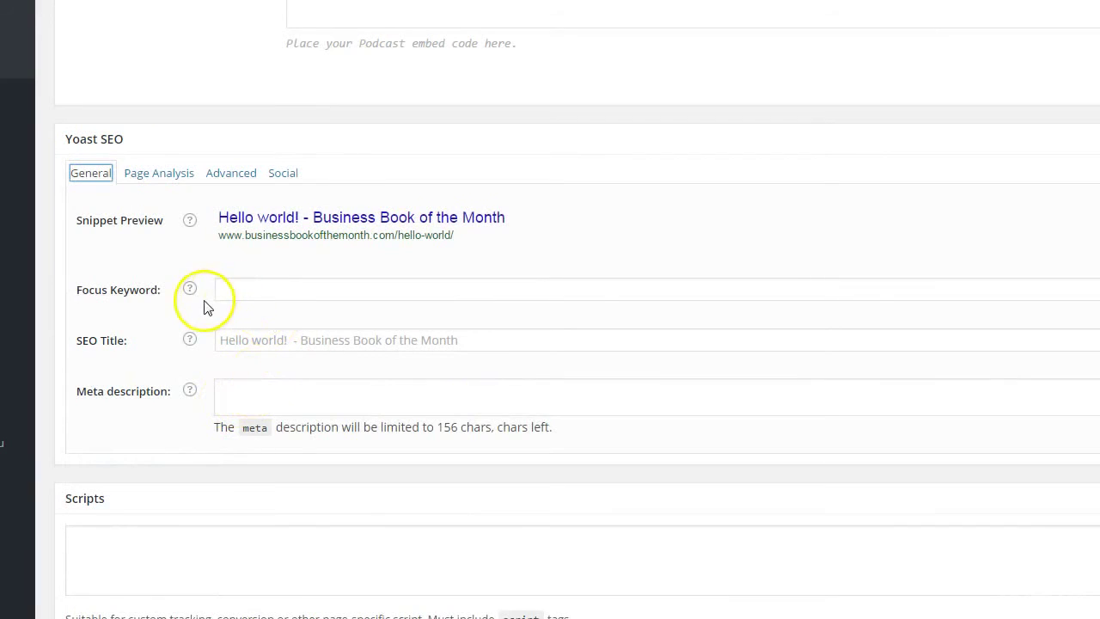
Set the Yoast SEO focus keyword to "business book", update the post and return to the Yoast SEO box.
left_click(238, 283)
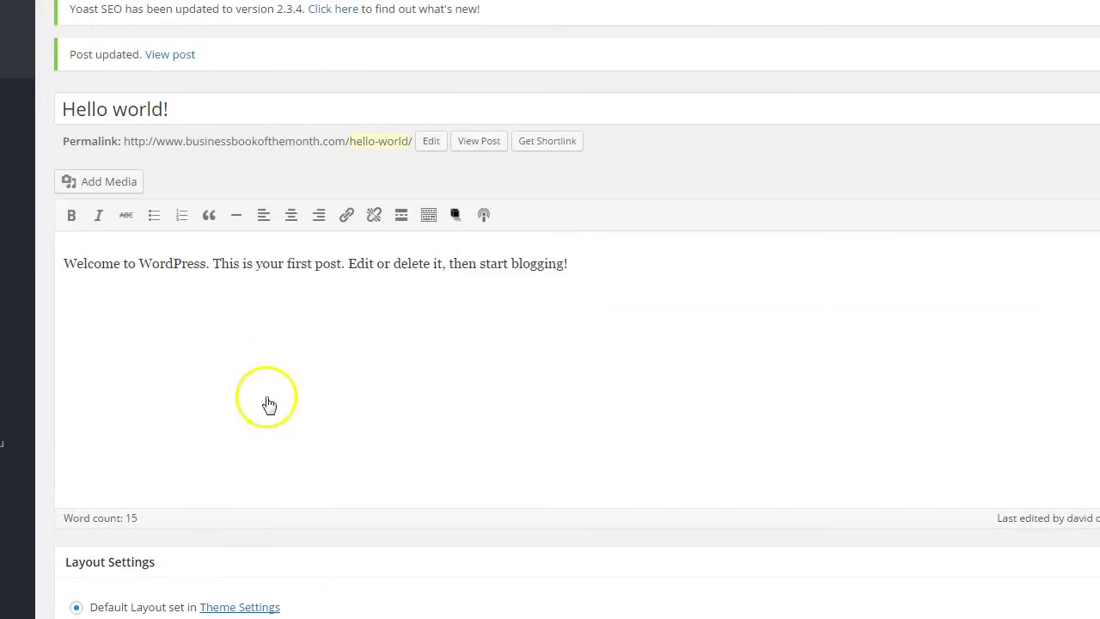
scroll(266, 400, "down", 17)
scroll(266, 400, "down", 5)
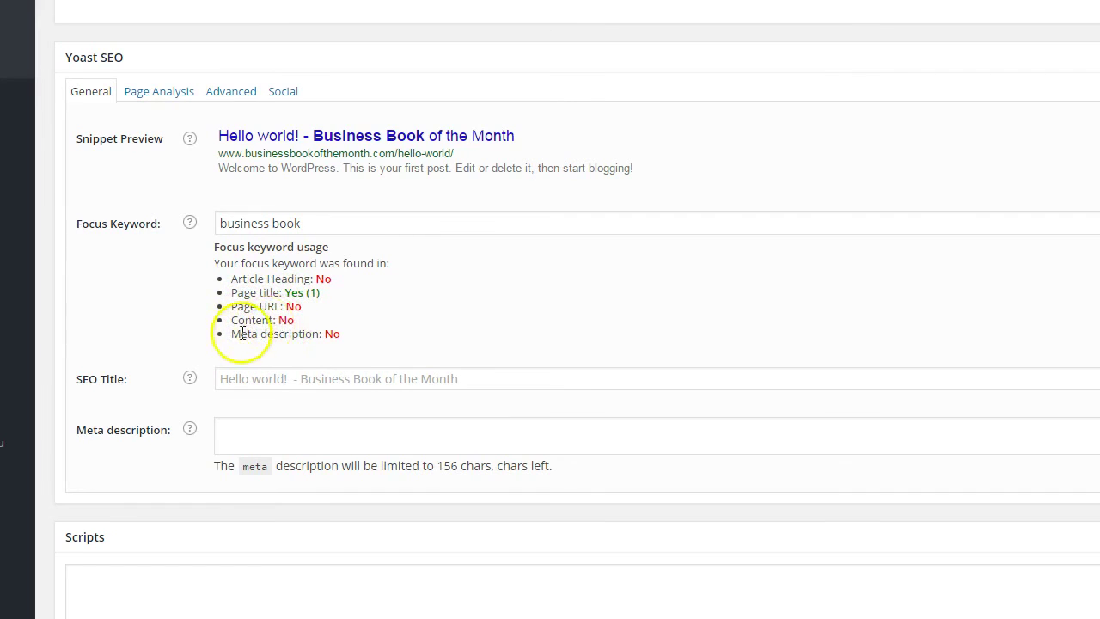
Try "dsg" as the SEO title of the "Hello world!" post.
left_click(321, 379)
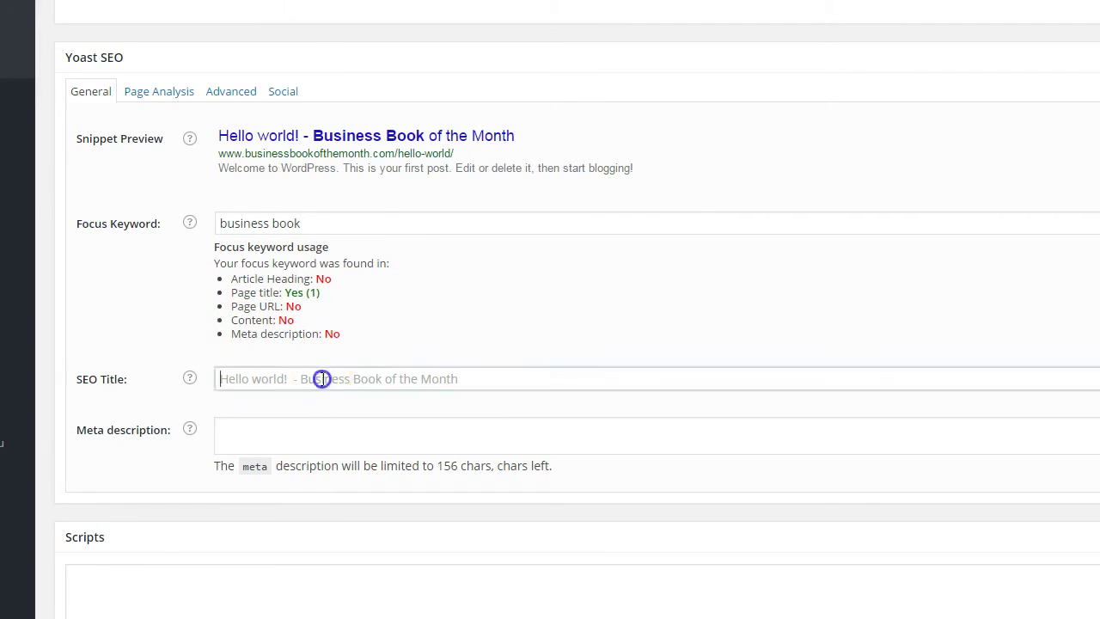
type("dsg")
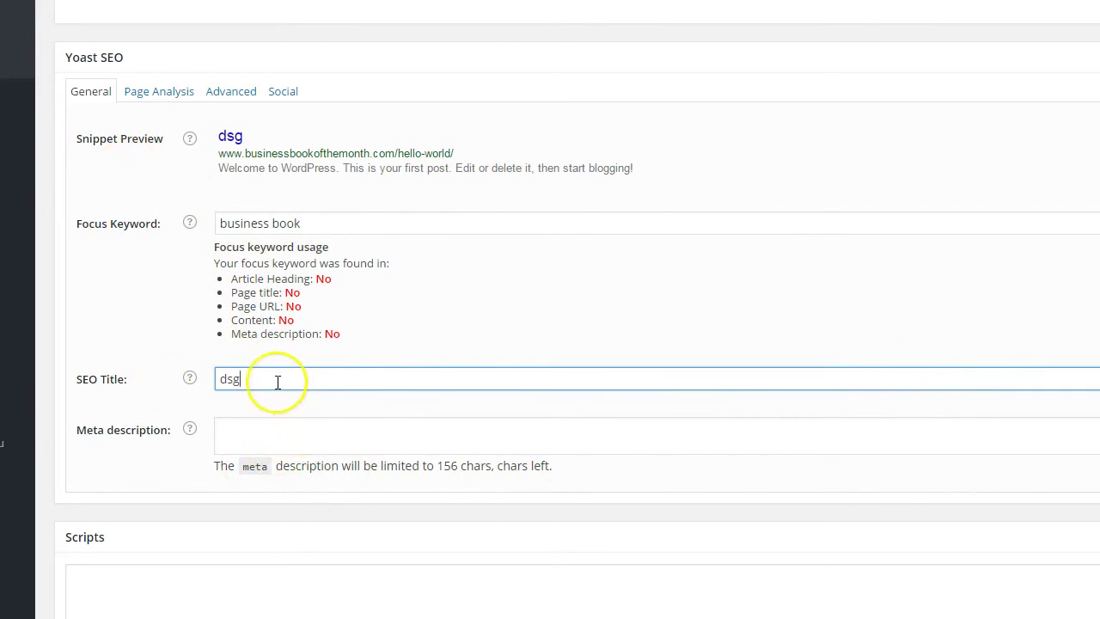
left_click_drag(278, 381, 157, 366)
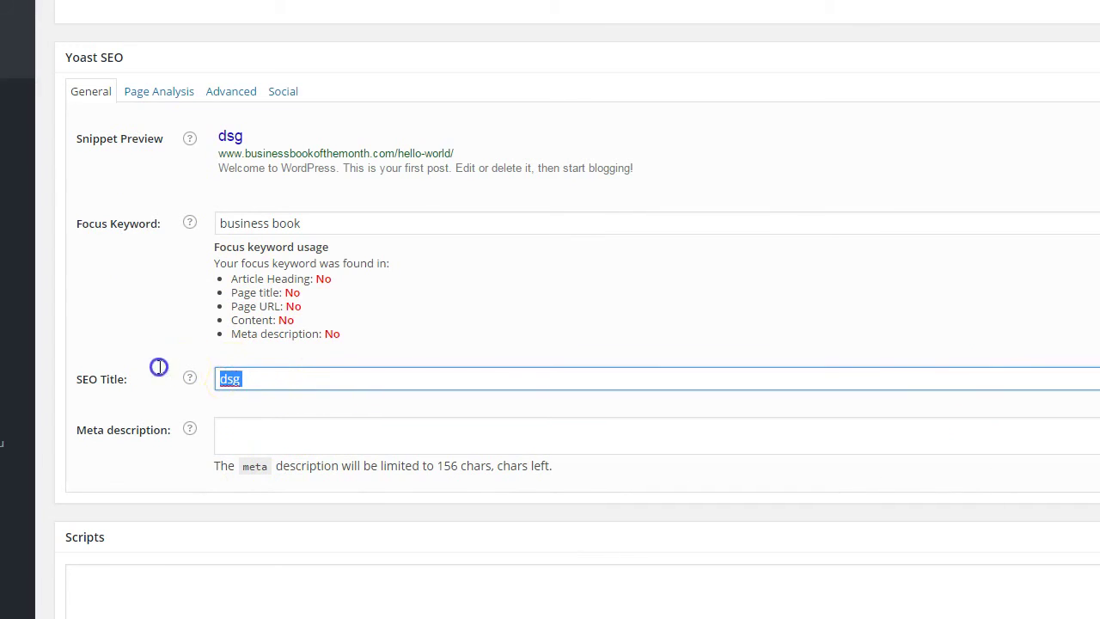
Replace the SEO title with the snippet preview's description, "Welcome to WordPress. This is your first post. Edit or delete it, then start blogging!".
left_click_drag(619, 171, 228, 175)
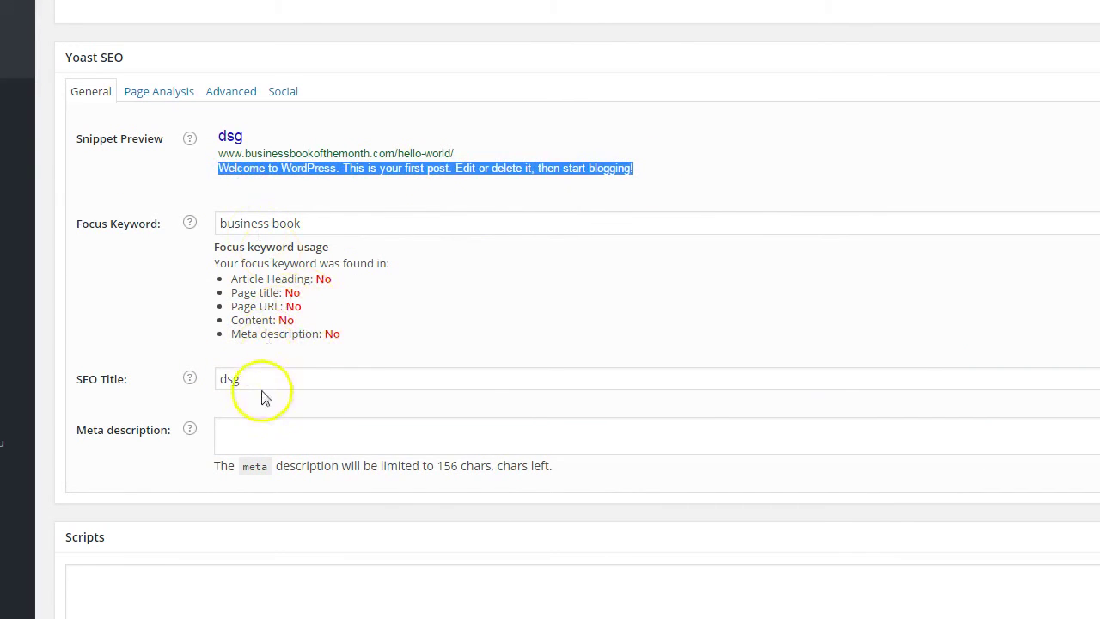
left_click_drag(260, 383, 189, 376)
type("Welcome to WordPress. This is your first post. Edit or delete it, then start blogging!")
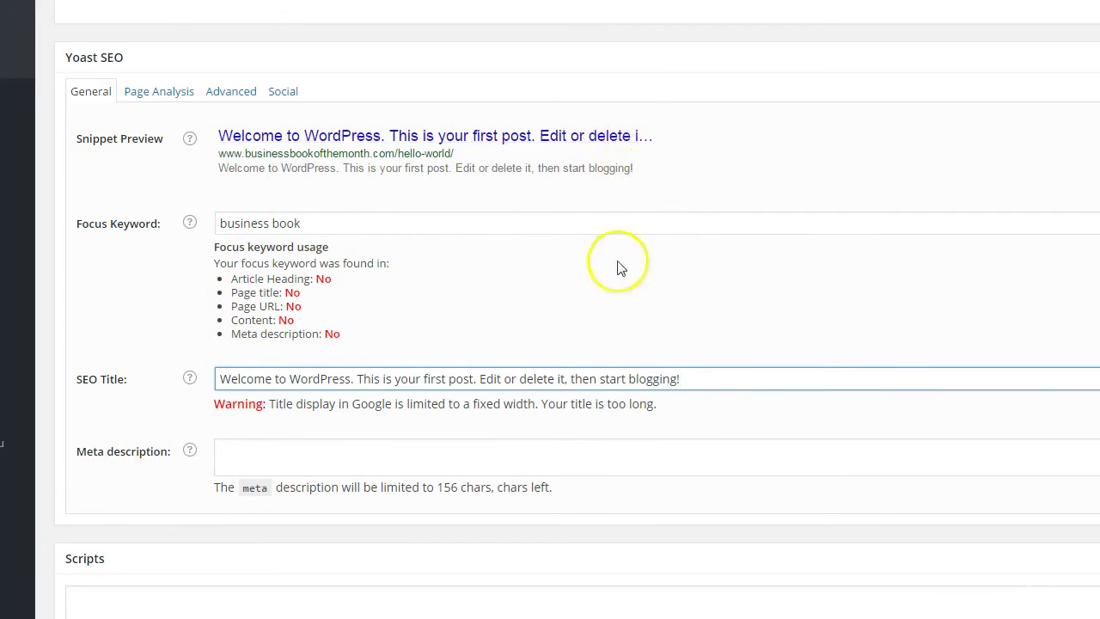
Fill the meta description with three repetitions of "Welcome to WordPress. This is your first post. Edit or delete it, then start blogging!".
left_click_drag(564, 385, 702, 385)
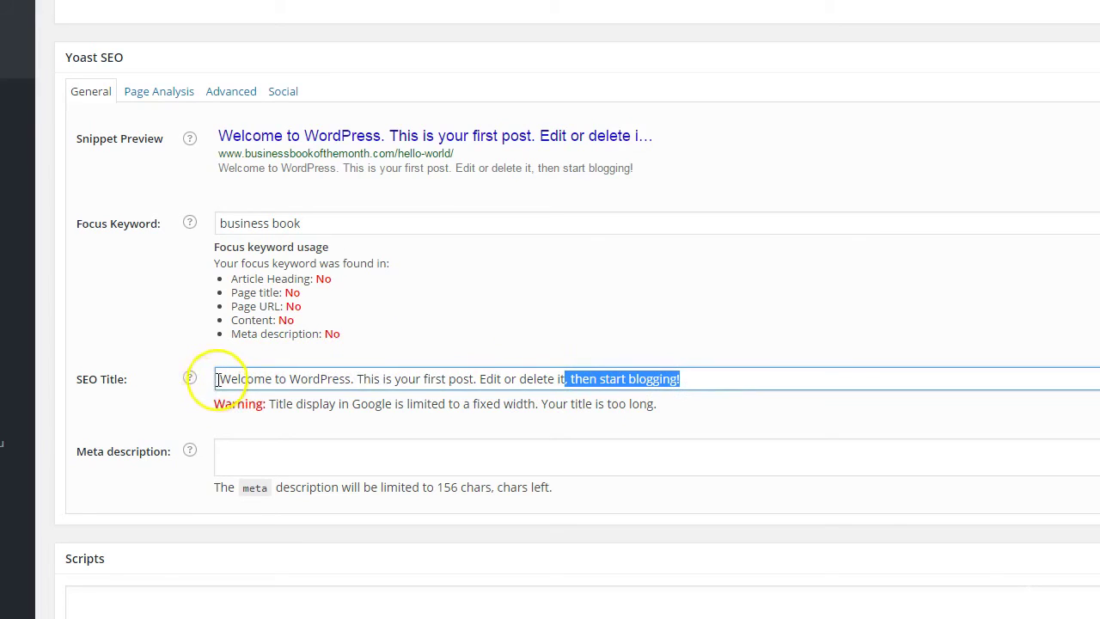
left_click_drag(218, 379, 582, 391)
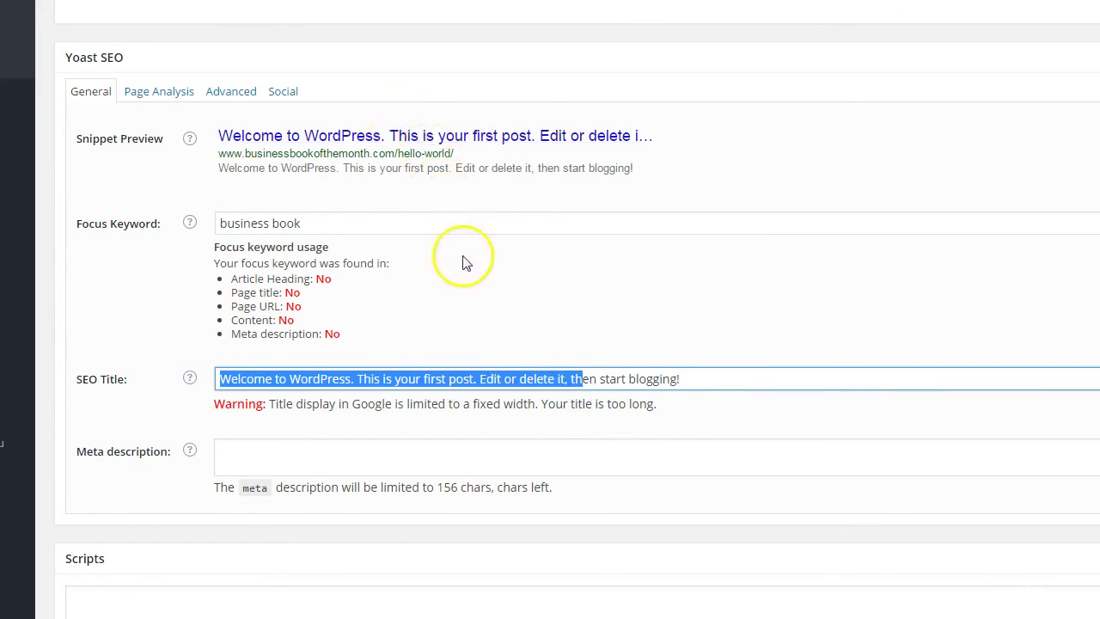
scroll(474, 290, "up", 10)
scroll(473, 294, "up", 8)
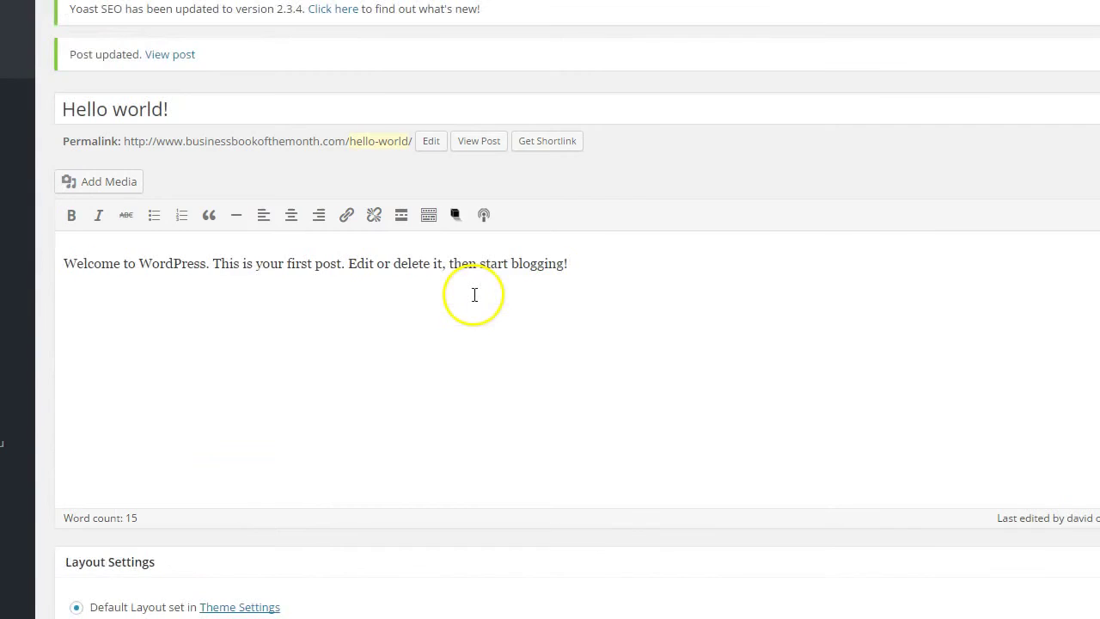
scroll(473, 295, "down", 15)
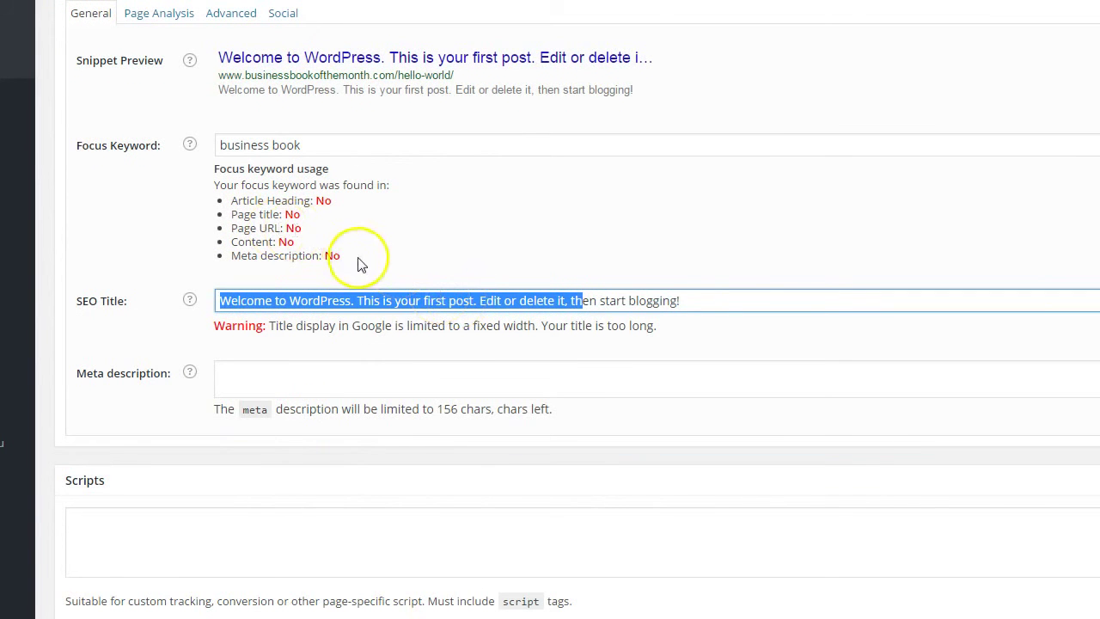
left_click(312, 376)
type("Welcome to WordPress. This is your first post. Edit or delete it, then start blogging!")
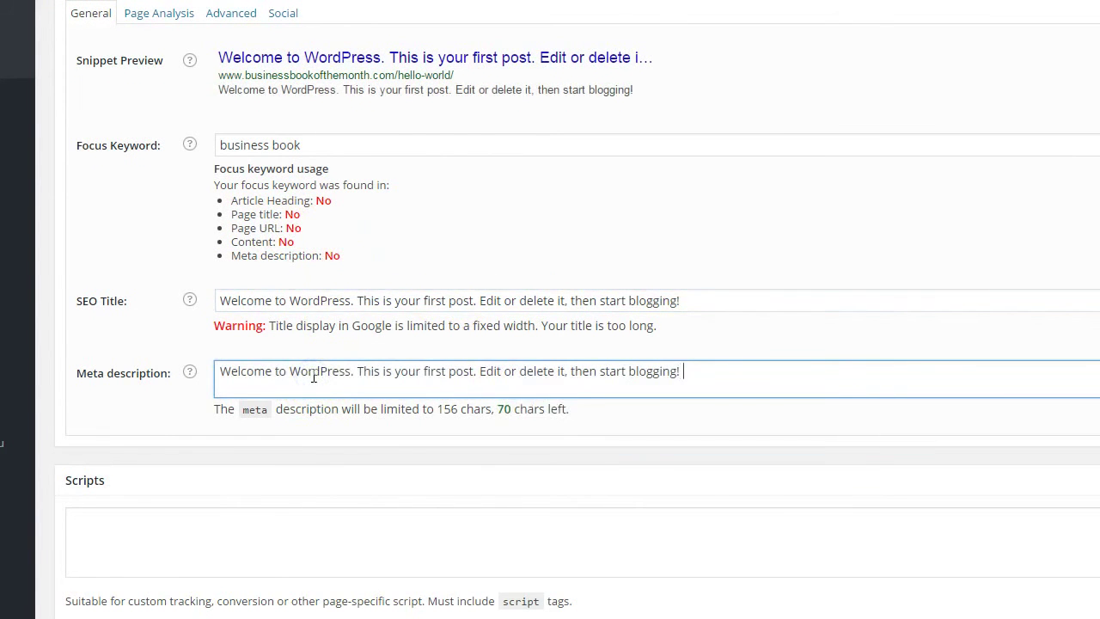
type("Welcome to WordPress. This is your first post. Edit or delete it, then start blogging!")
type("Welcome to WordPress. This is your first post. Edit or delete it, then start blogging!")
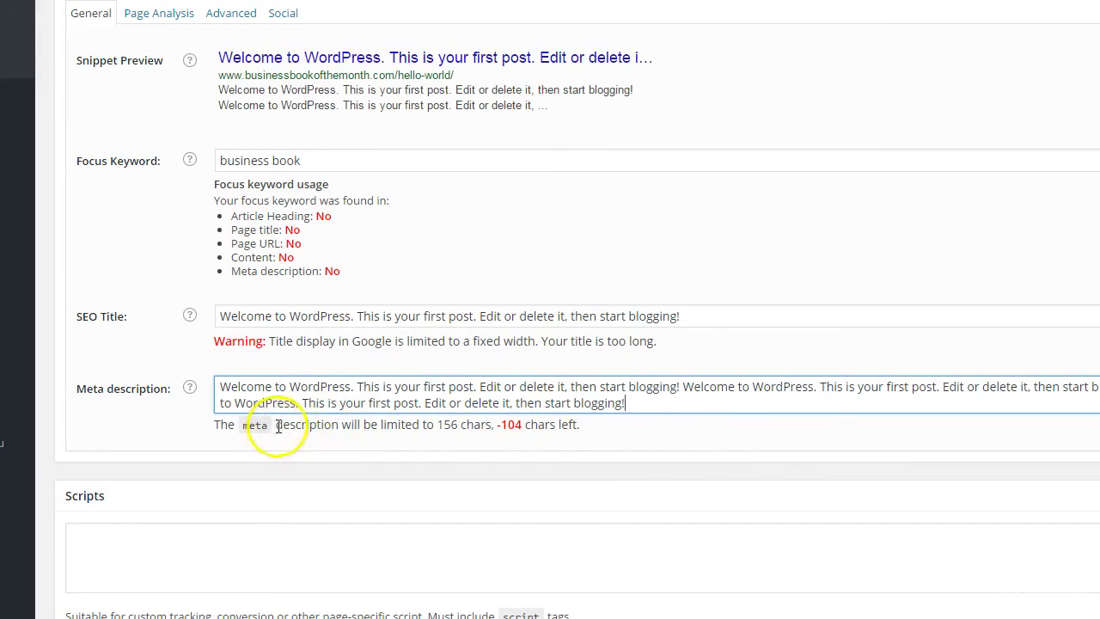
Shorten the SEO title to "Welcome to WordPress. This is your first post. Edit or delete".
scroll(277, 425, "up", 1)
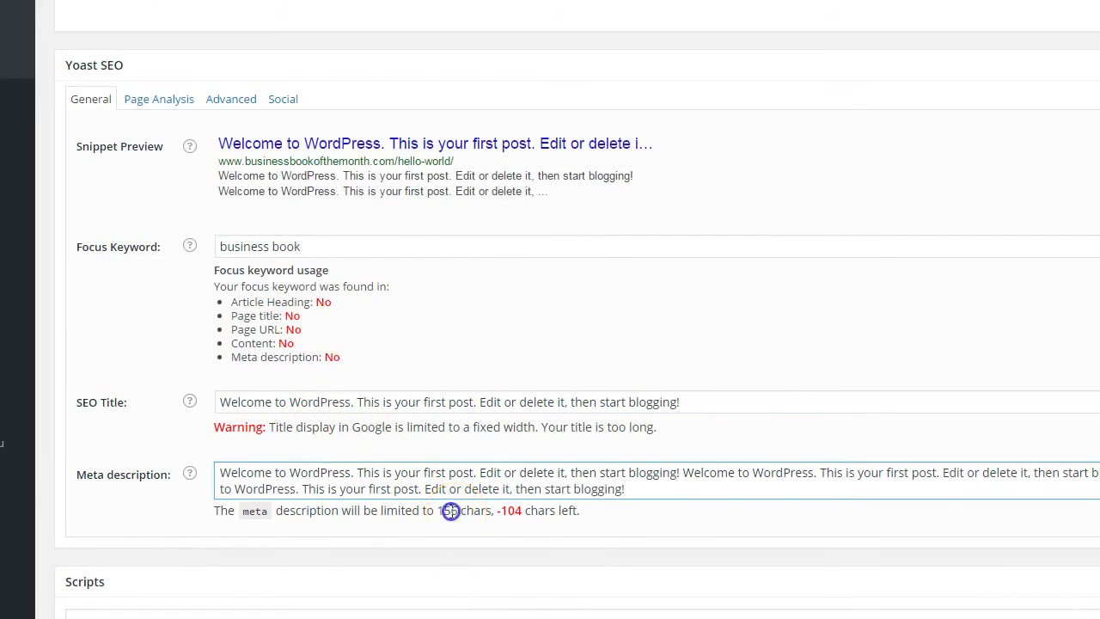
double_click(451, 511)
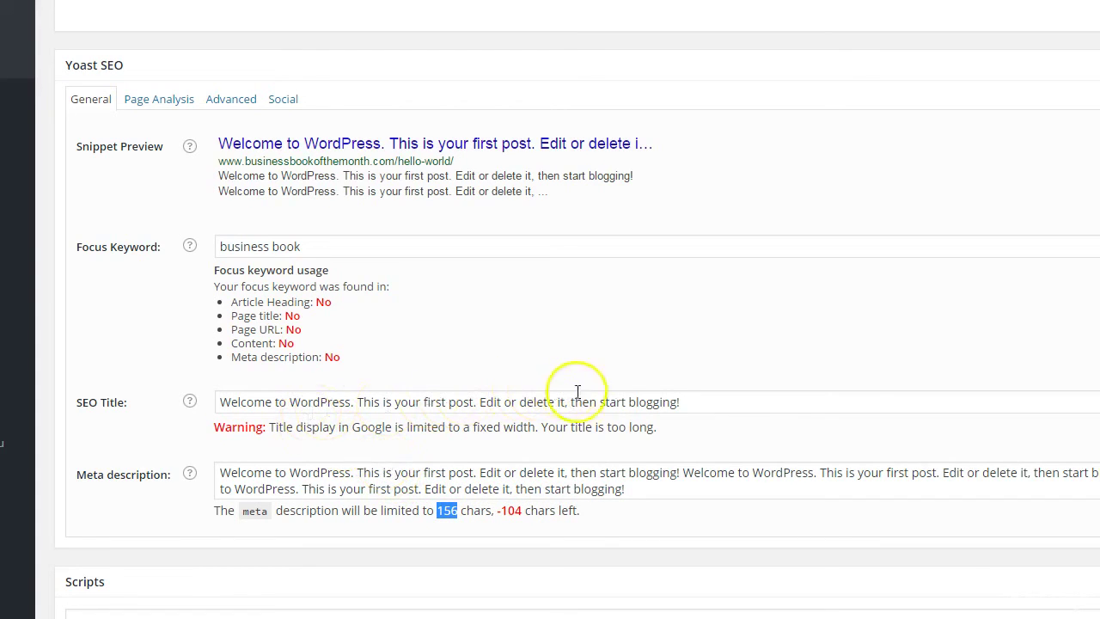
left_click_drag(589, 401, 759, 403)
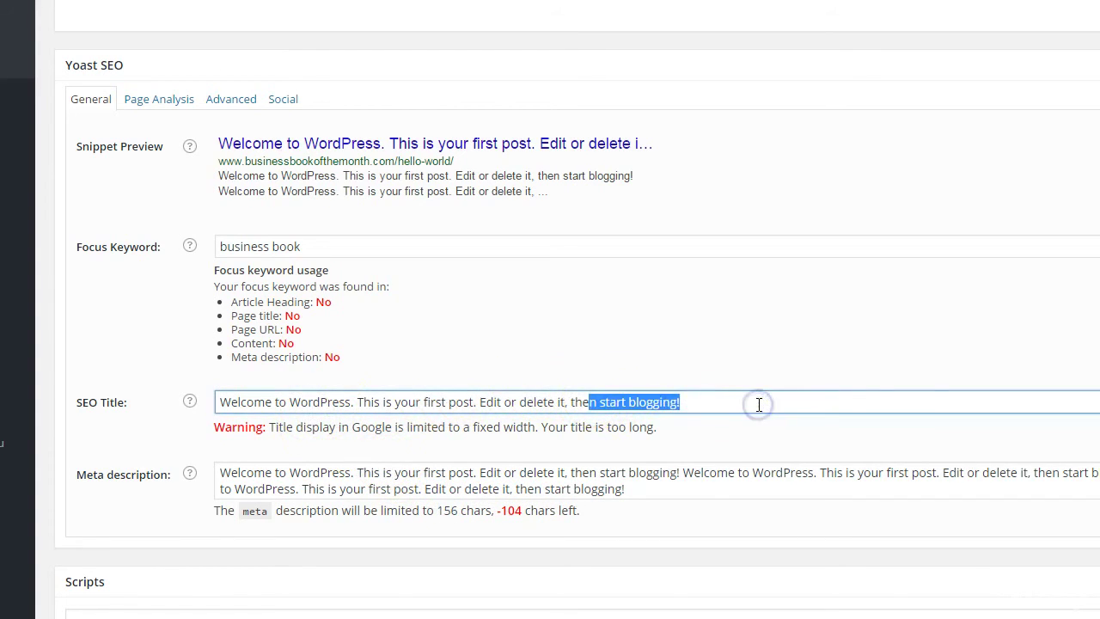
key("BackSpace")
key("BackSpace")
key("BackSpace")
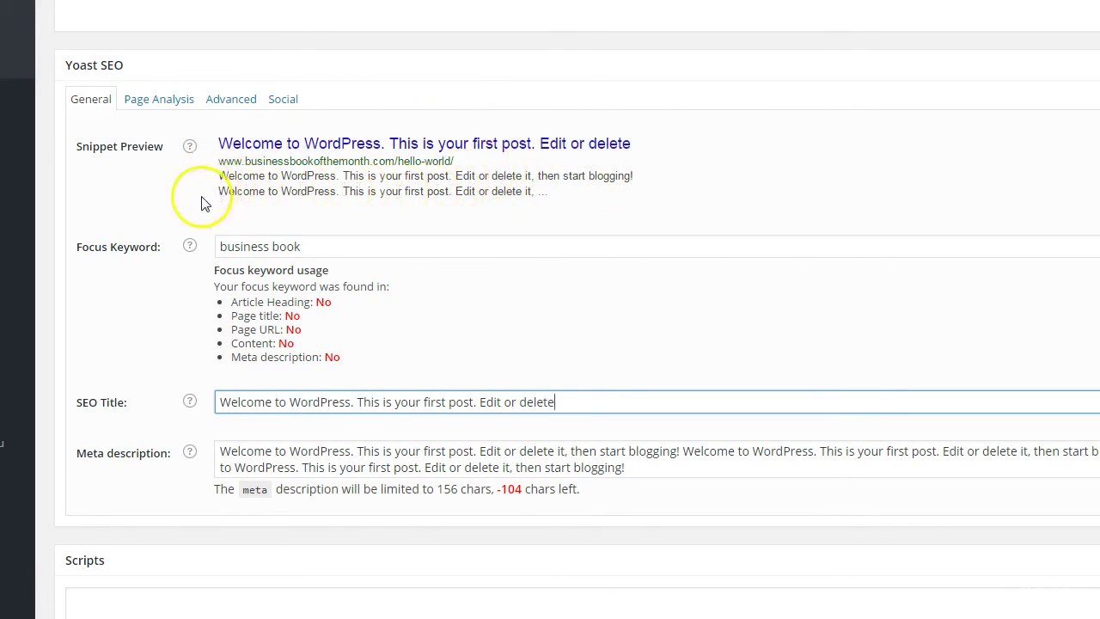
Review the post's SEO title, meta description and focus keyword entries against the focus keyword usage list.
left_click_drag(221, 401, 629, 389)
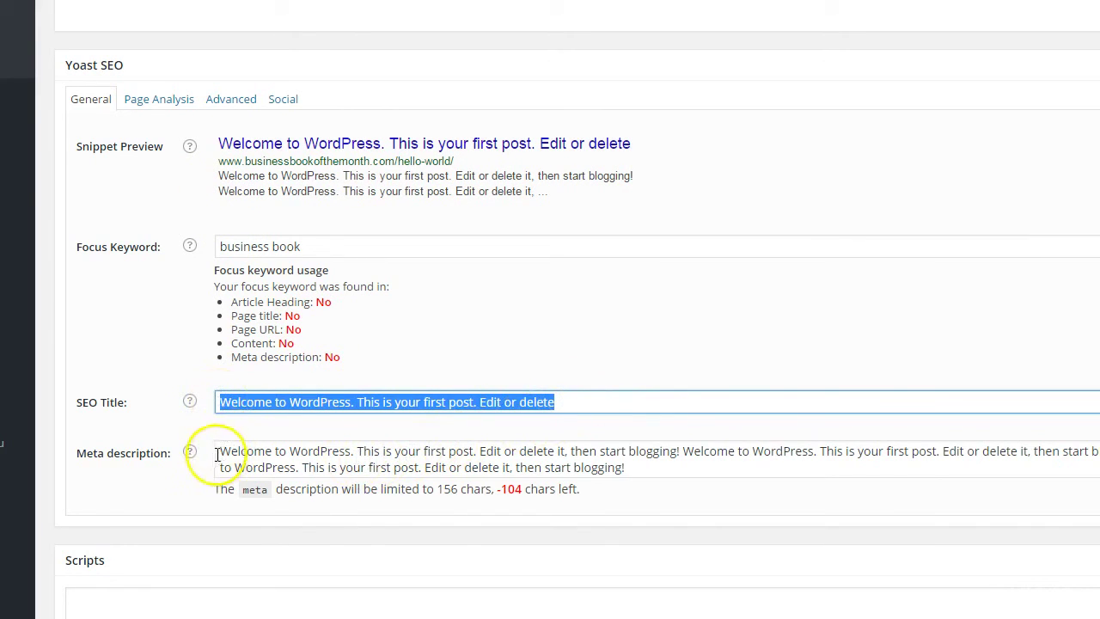
left_click_drag(217, 455, 661, 474)
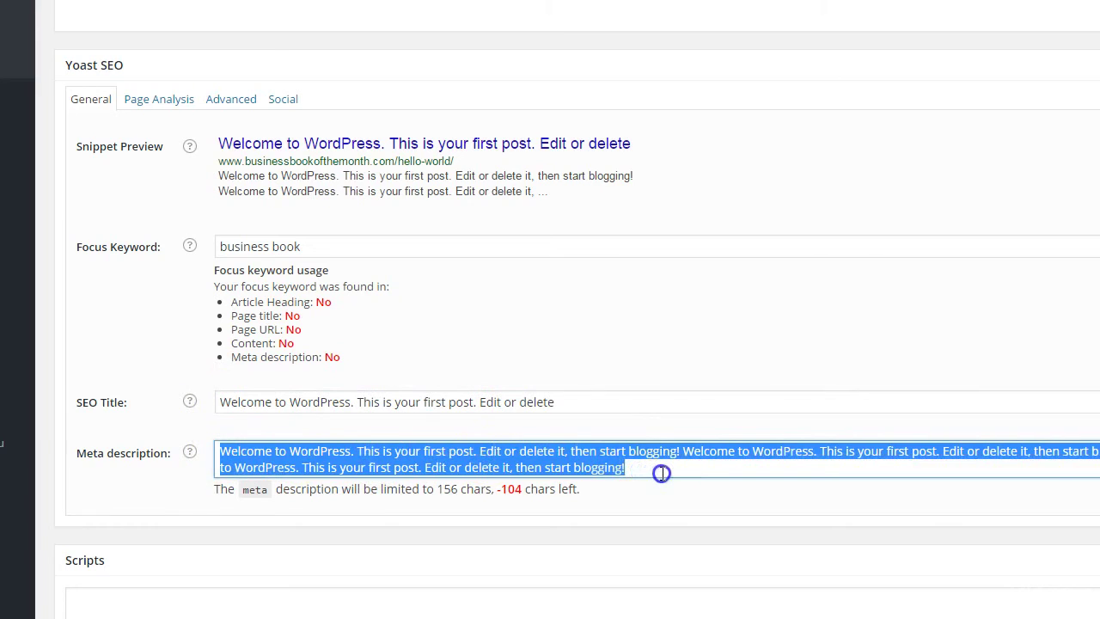
left_click(498, 464)
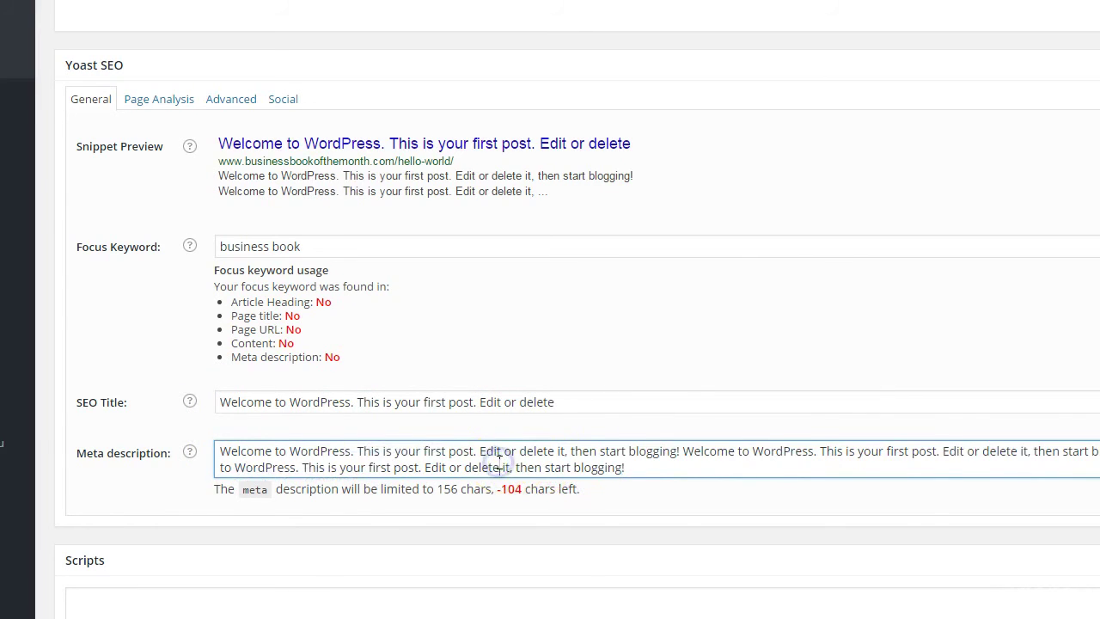
left_click(309, 243)
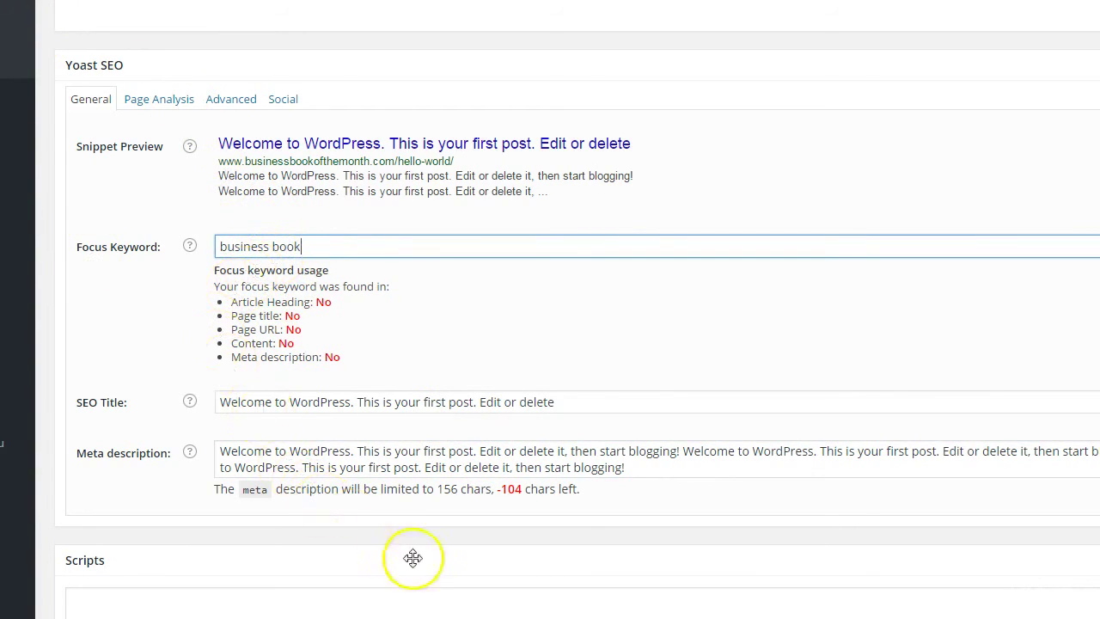
Examine the Page Analysis, Advanced and Social sections of the post's Yoast SEO box, returning to Advanced.
left_click(153, 103)
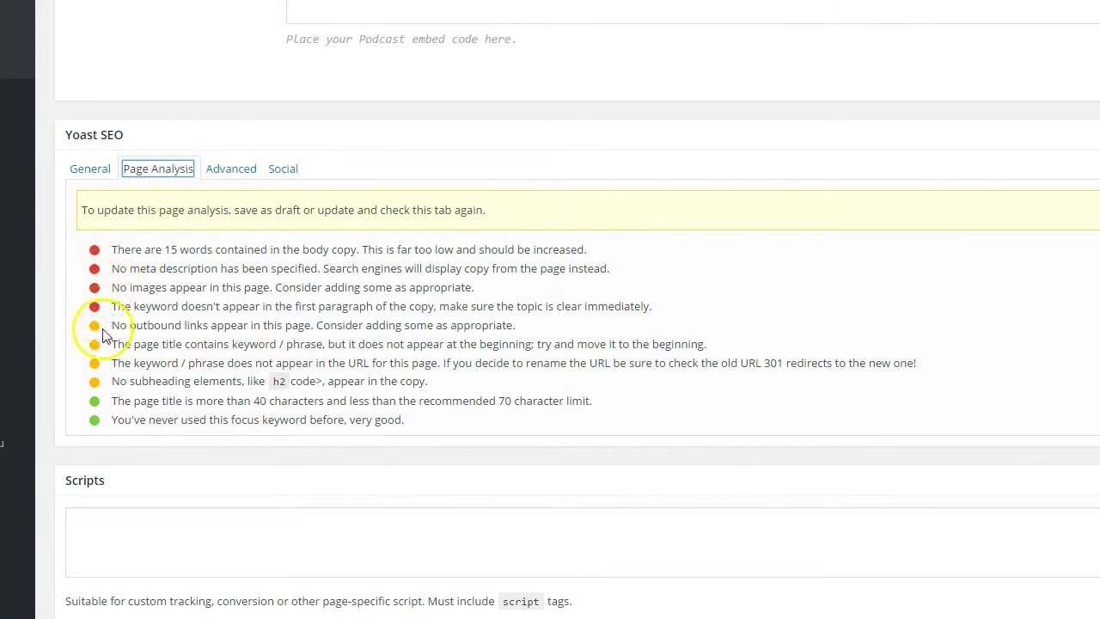
left_click(245, 172)
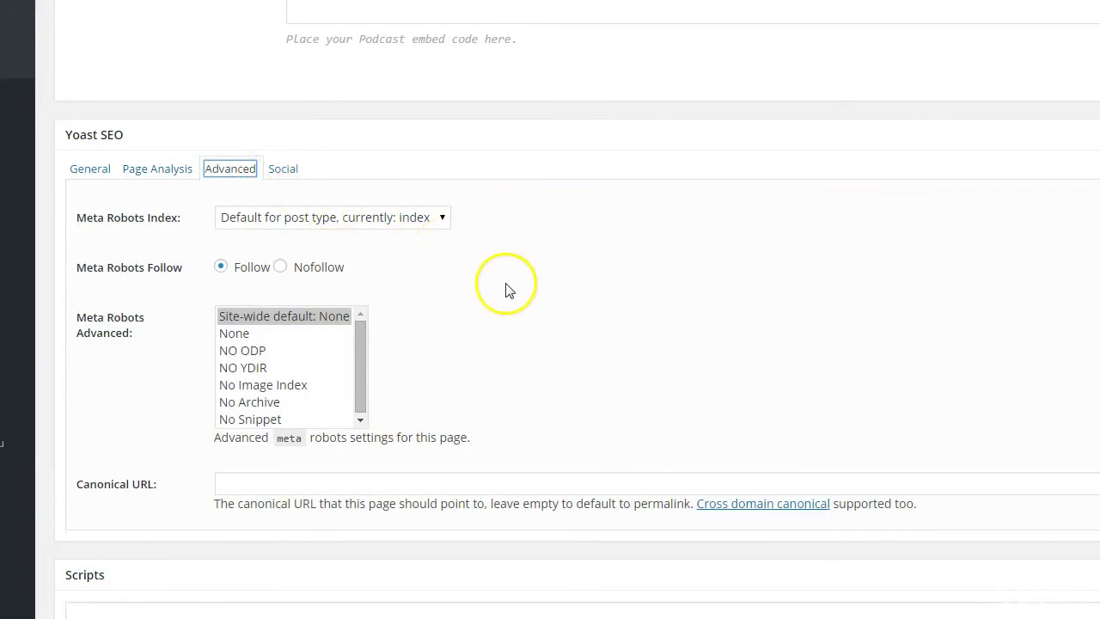
scroll(507, 291, "down", 1)
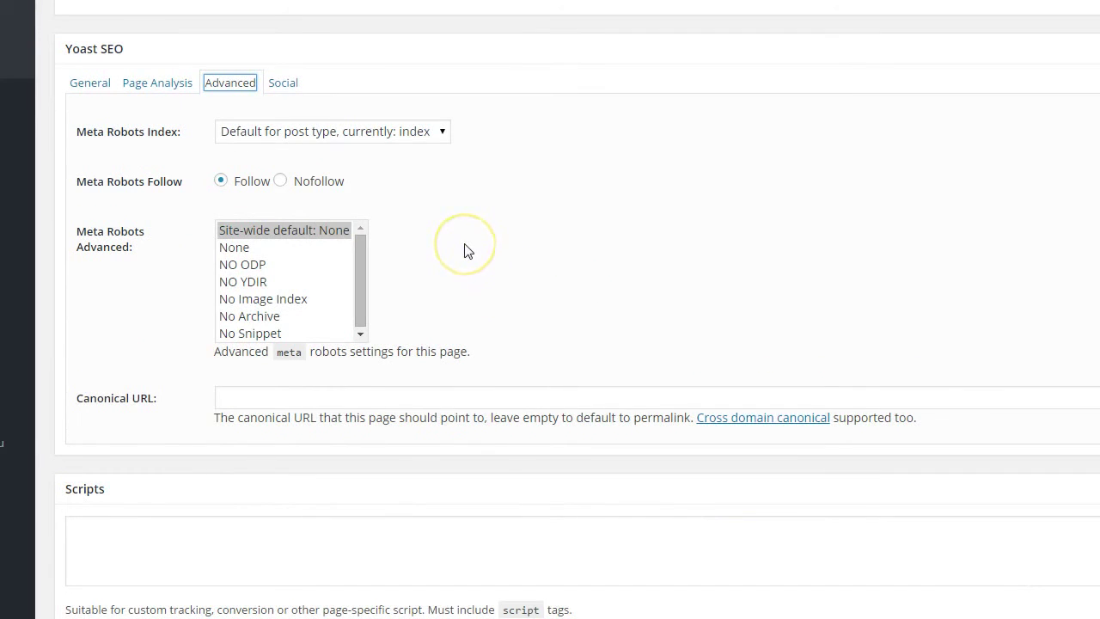
scroll(464, 250, "down", 1)
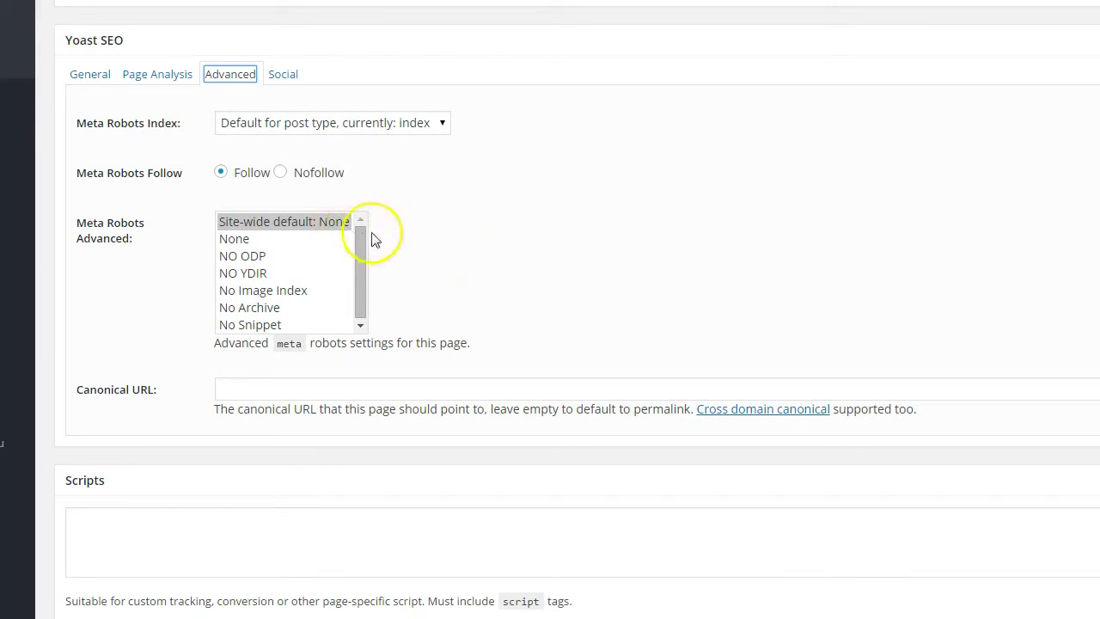
left_click(282, 74)
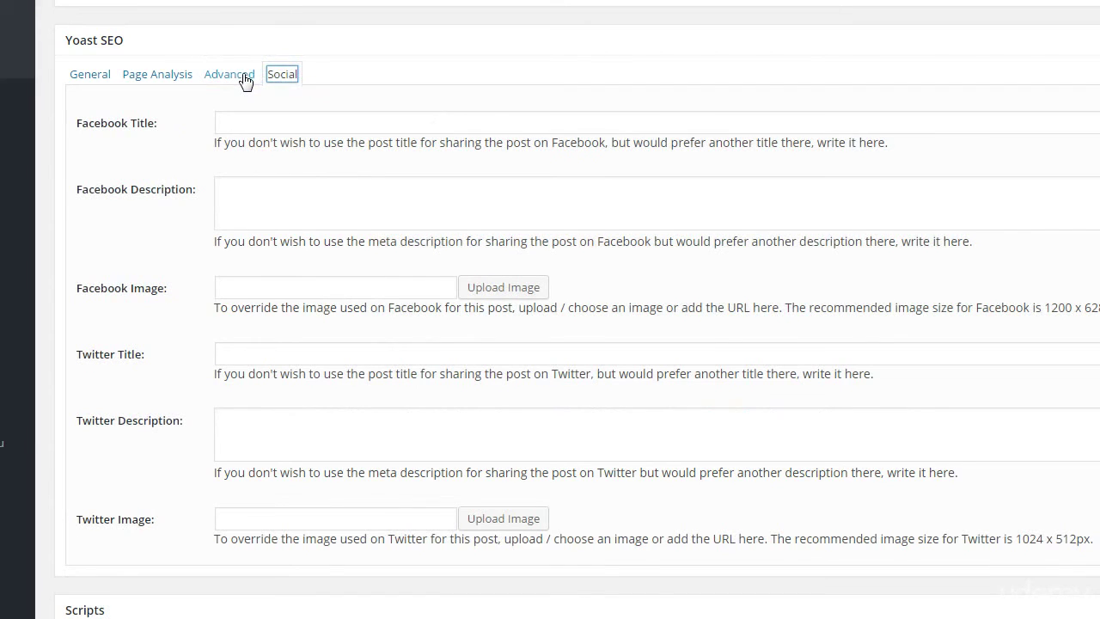
left_click(244, 76)
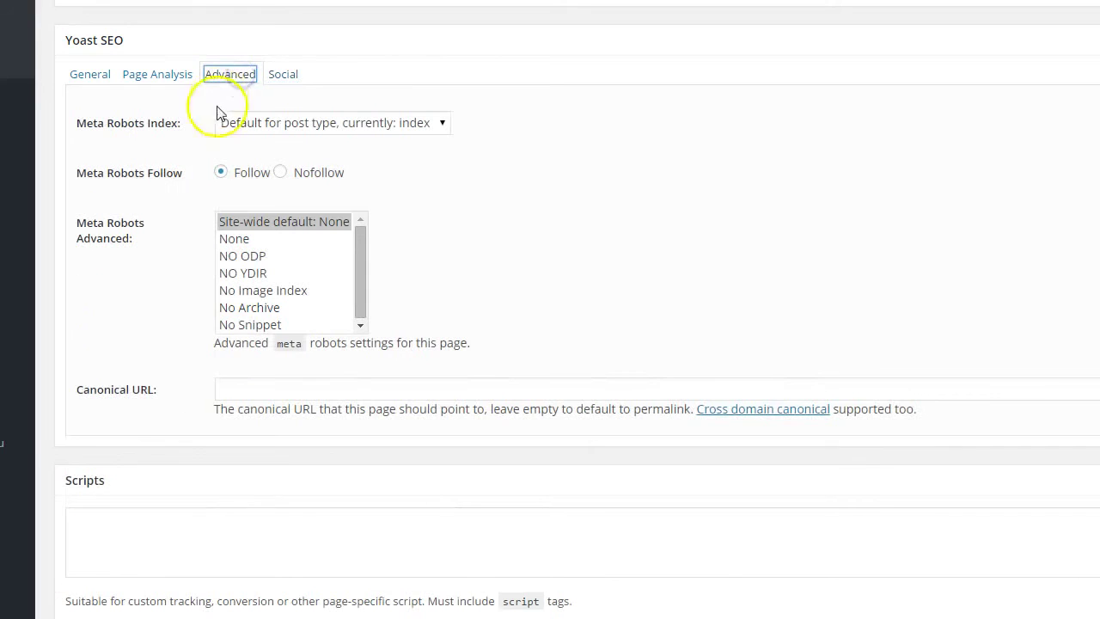
Return to the General section of the post's Yoast SEO box.
left_click(89, 75)
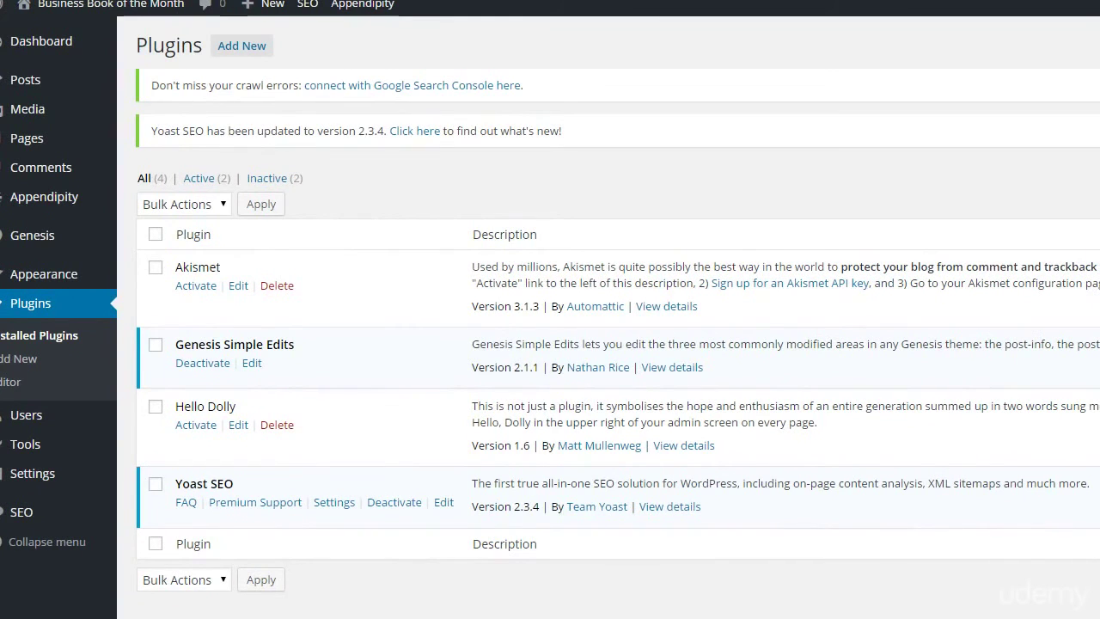
Find the Fast Secure Contact Form plugin in the plugin directory, then install and activate it.
left_click(230, 48)
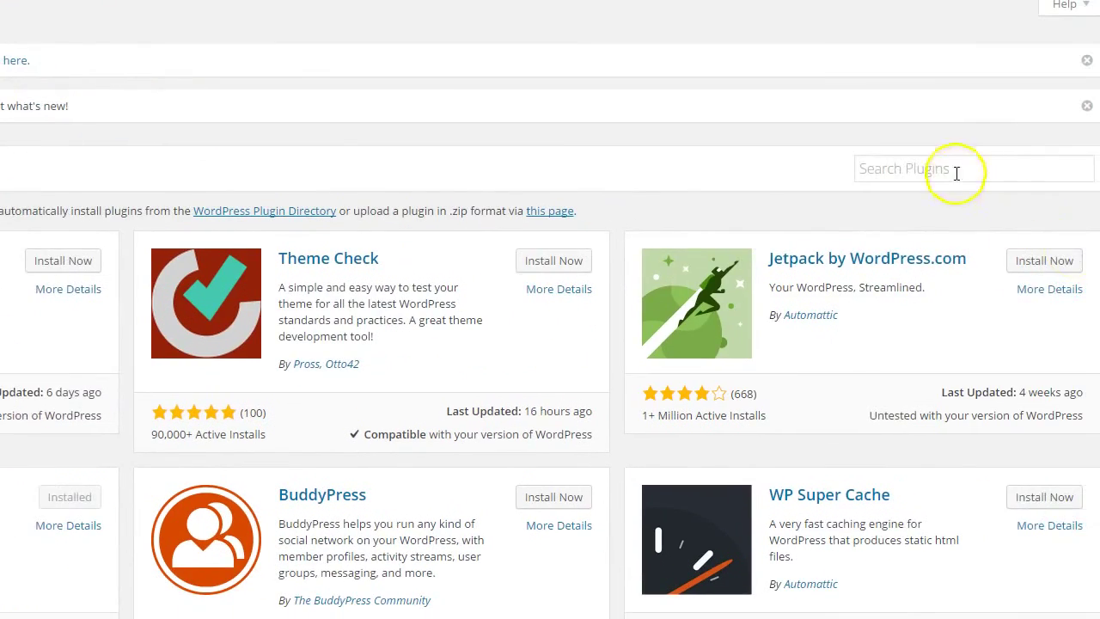
left_click(956, 172)
type("Fast Secure Contact Form")
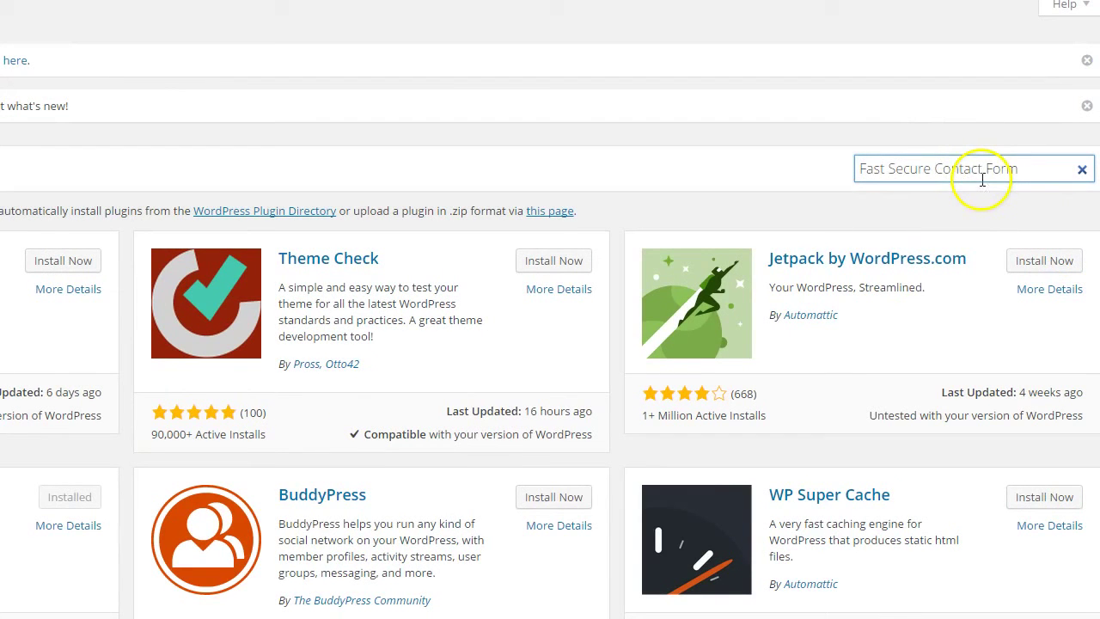
key("Return")
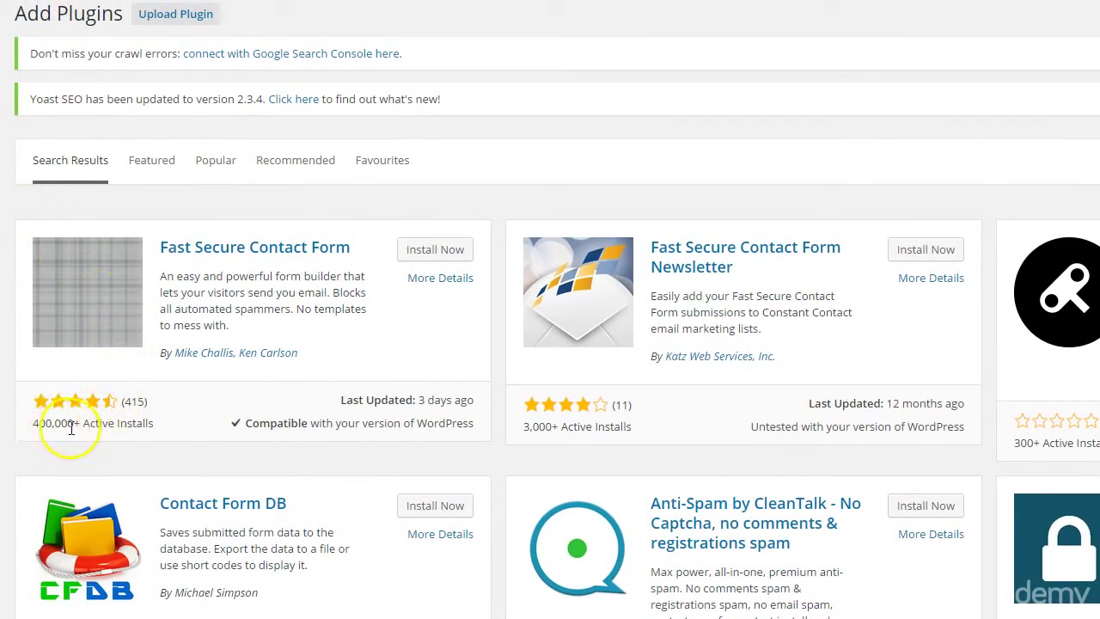
left_click(437, 250)
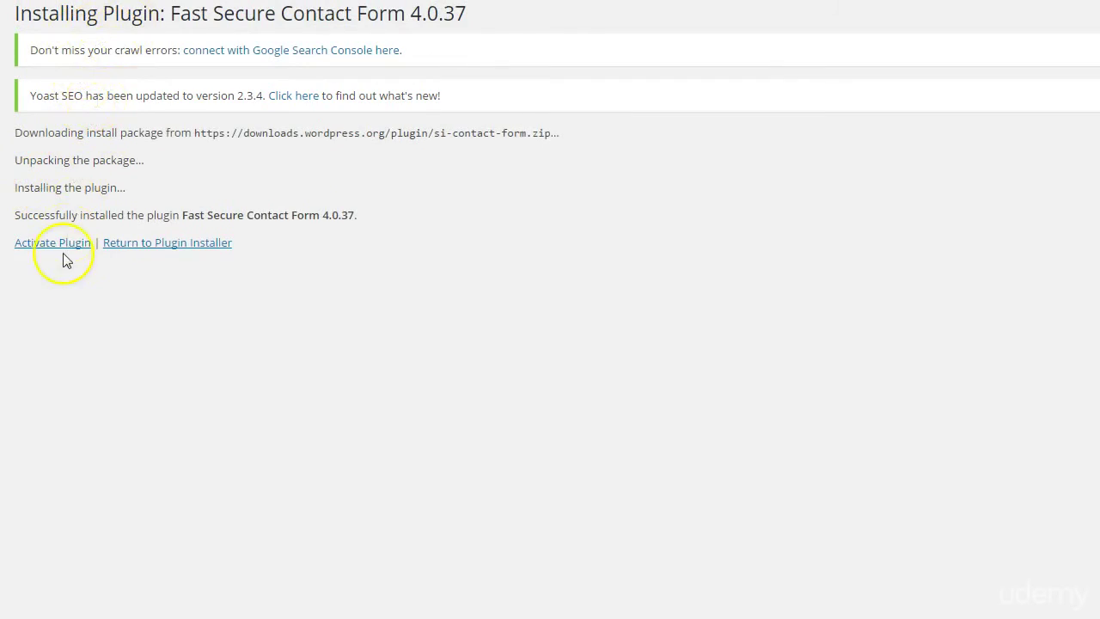
left_click(65, 245)
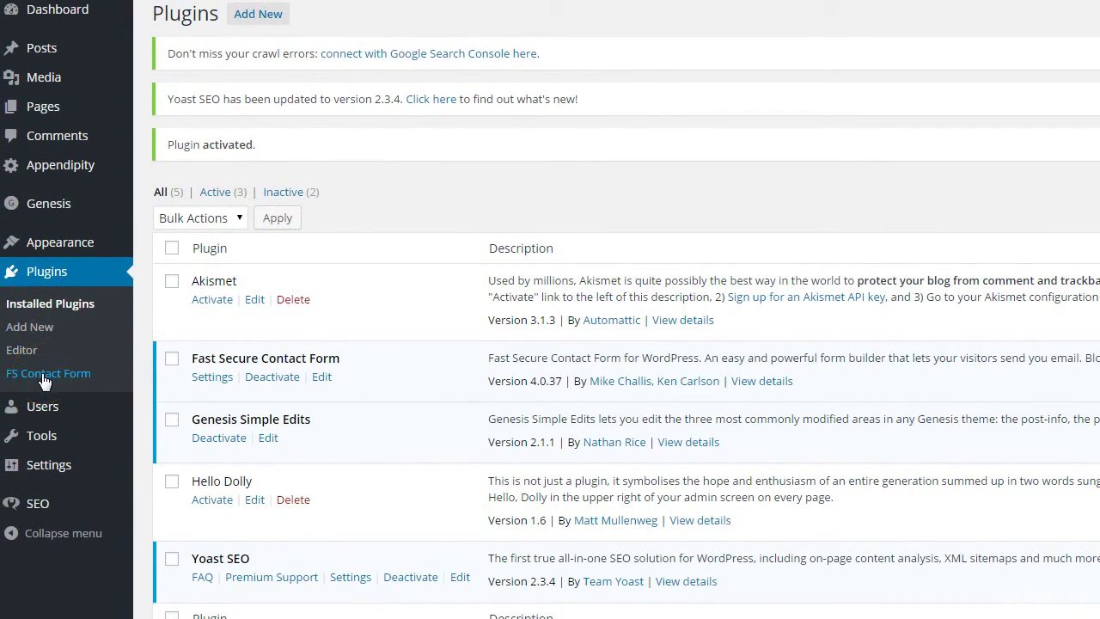
Copy the shortcode [si-contact-form form='1'] from the Fast Secure Contact Form basic settings.
left_click(41, 373)
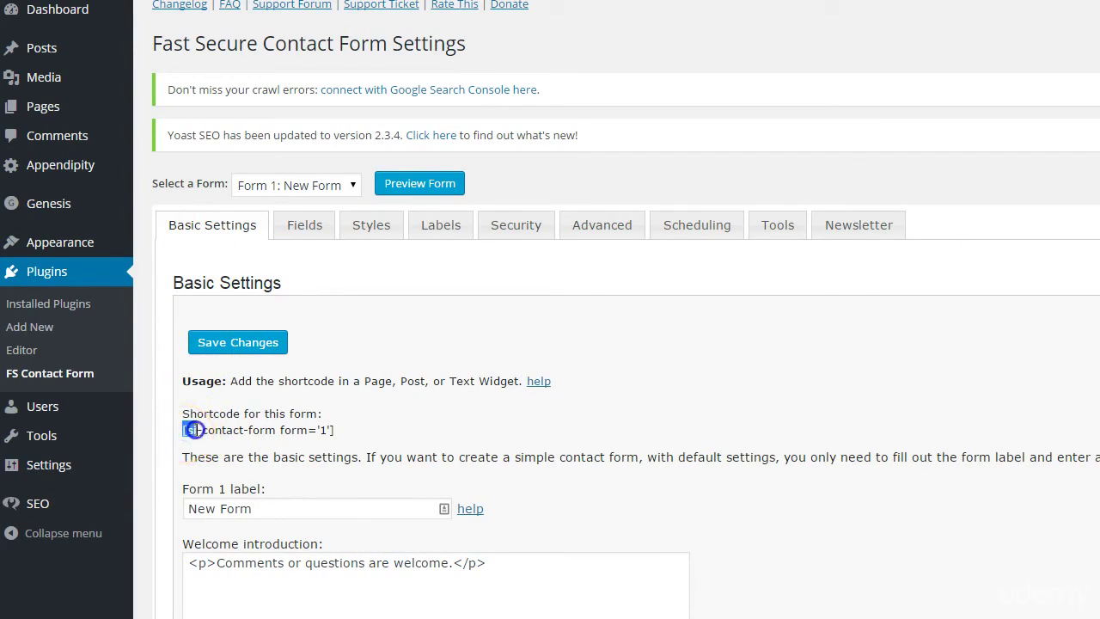
left_click_drag(232, 429, 332, 438)
key("ctrl+c")
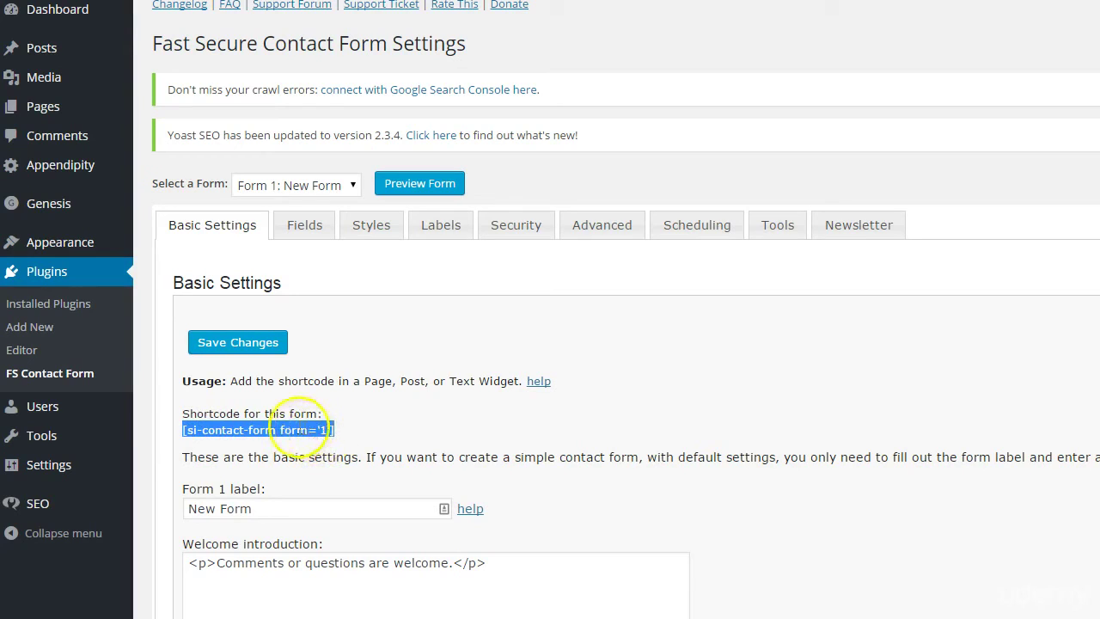
Create a new page titled "Contact".
mouse_move(61, 119)
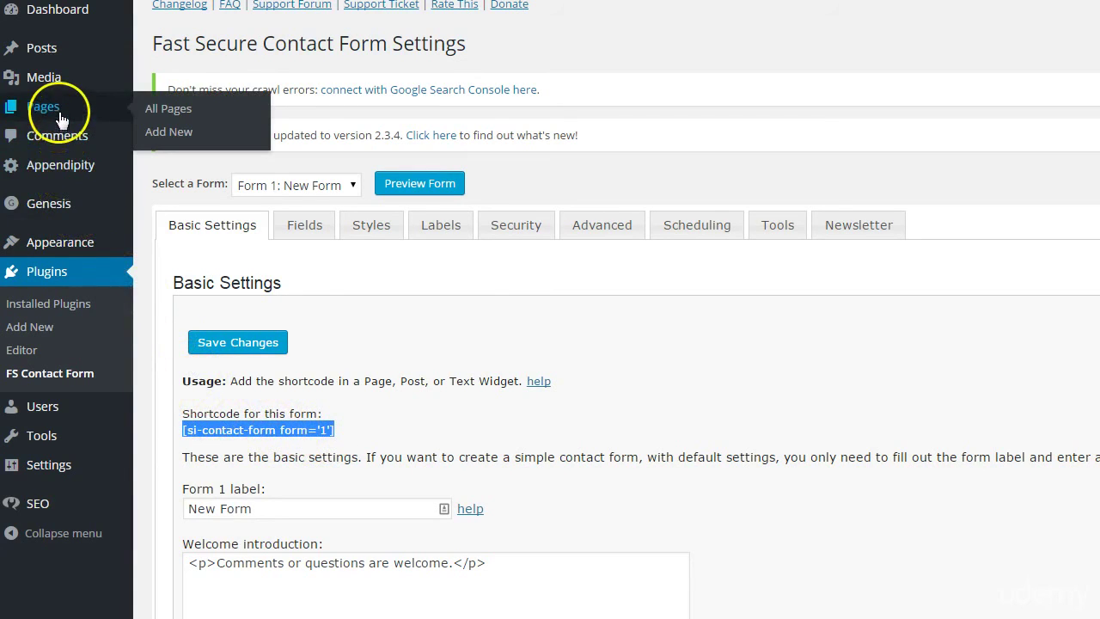
left_click(162, 130)
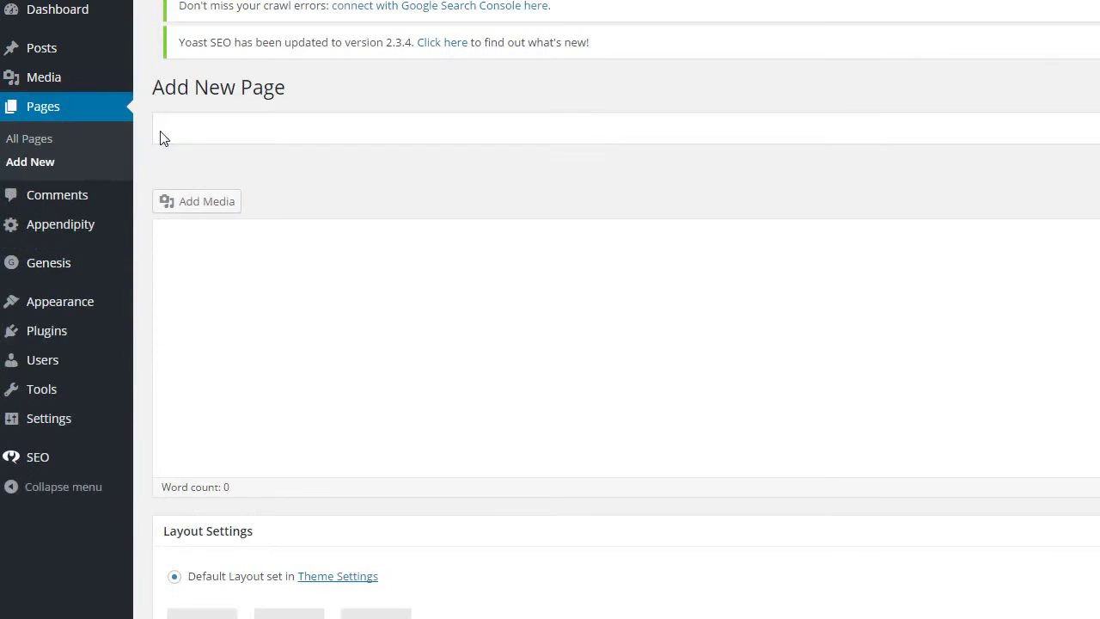
left_click(253, 139)
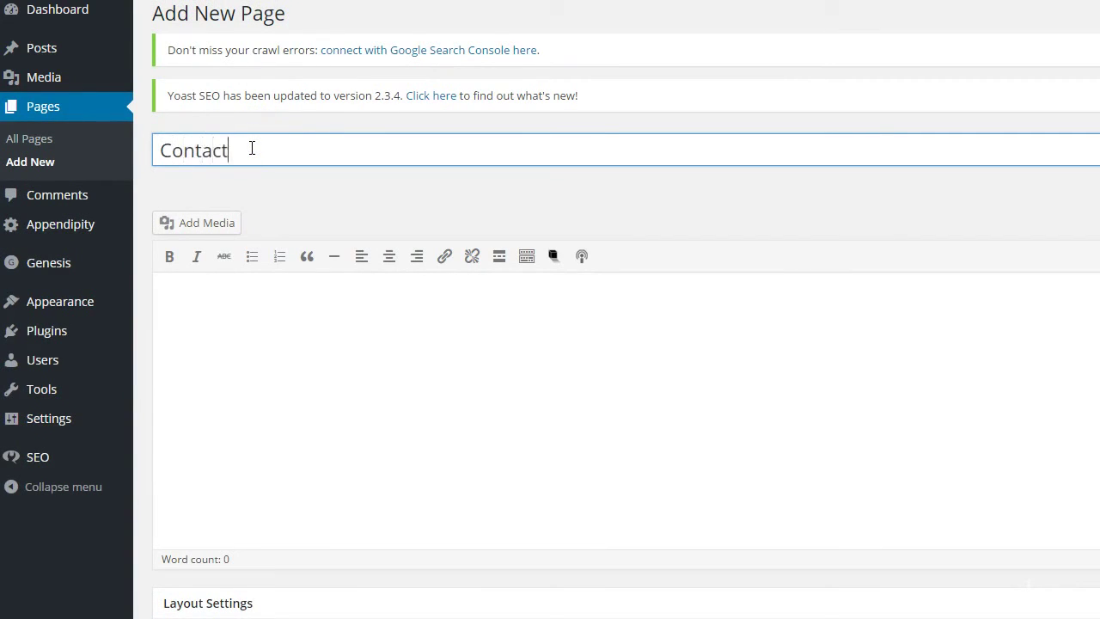
left_click(400, 449)
left_click(410, 415)
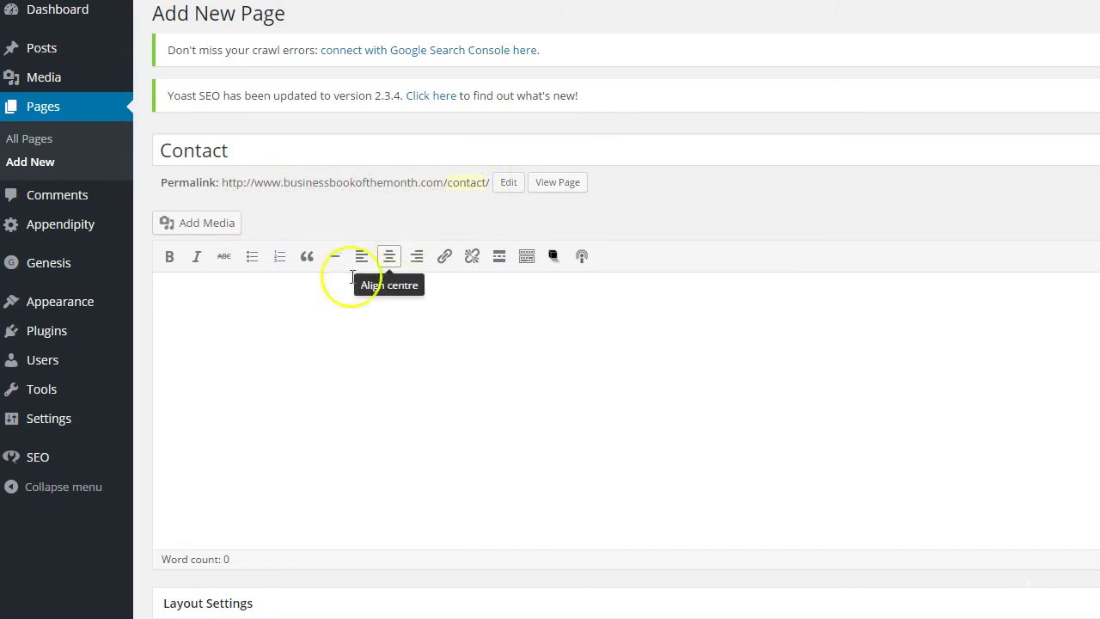
left_click(325, 278)
left_click(269, 150)
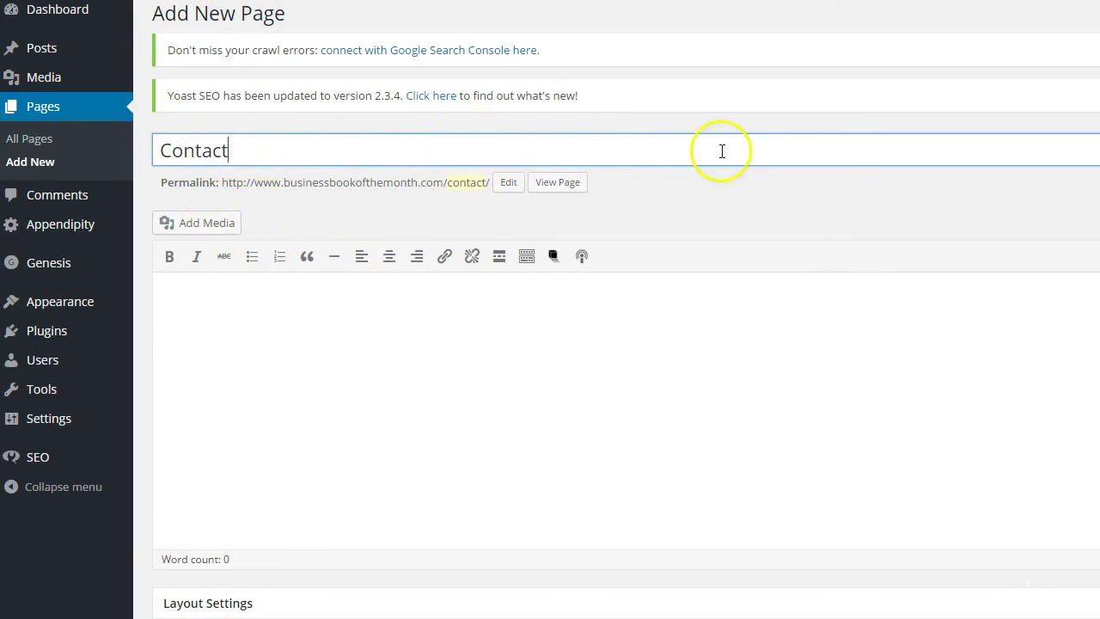
Paste the shortcode [si-contact-form form='1'] into the Contact page's body and publish the page.
left_click(397, 305)
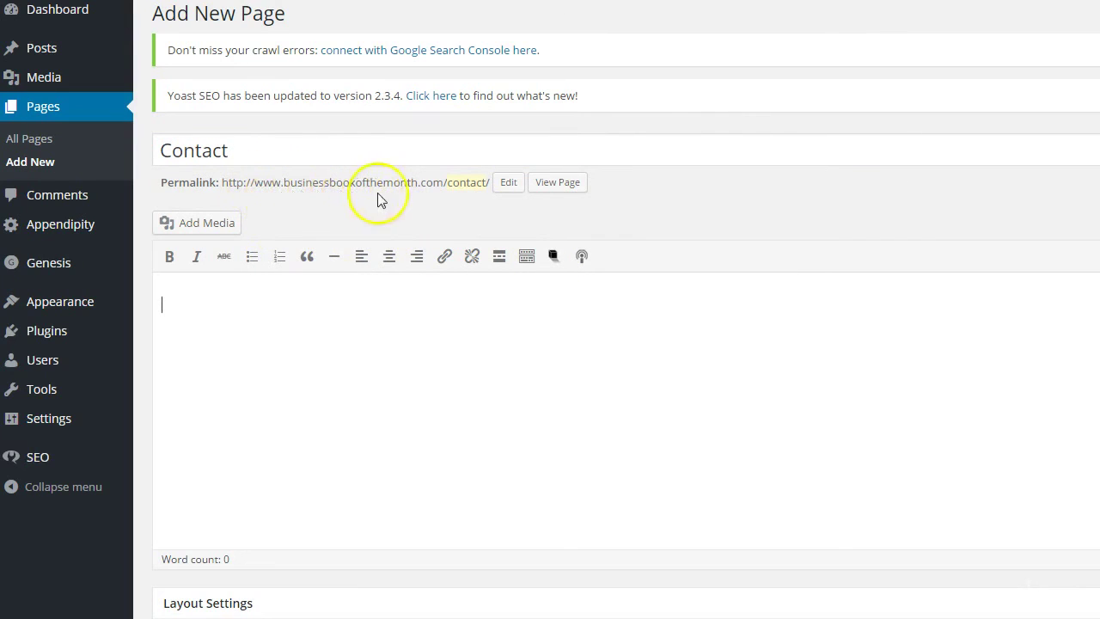
left_click(387, 295)
key("ctrl+v")
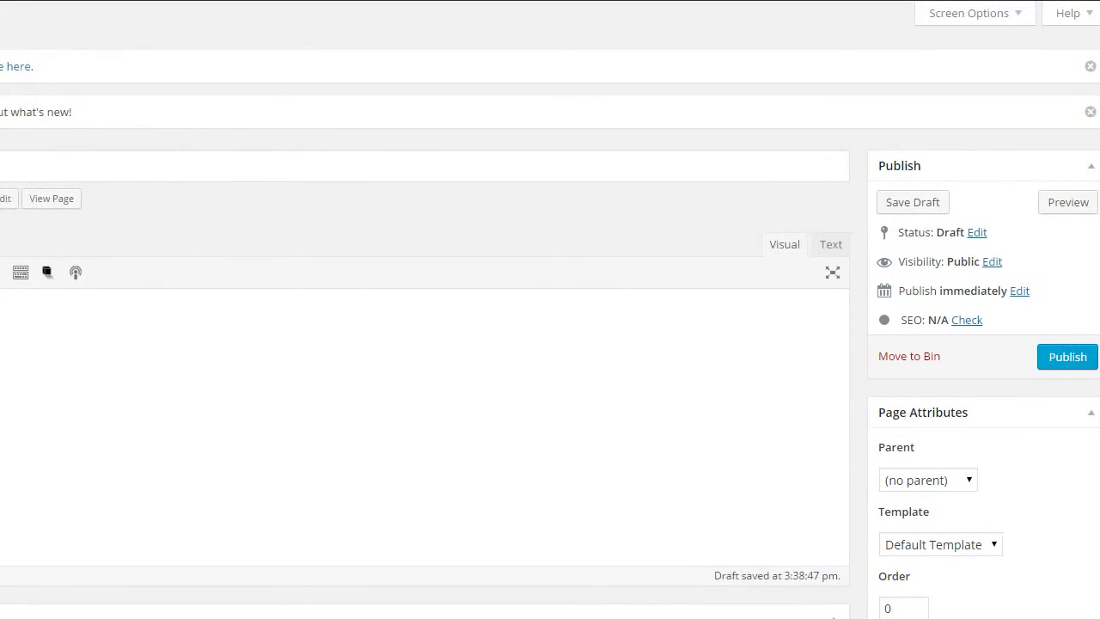
left_click(1080, 355)
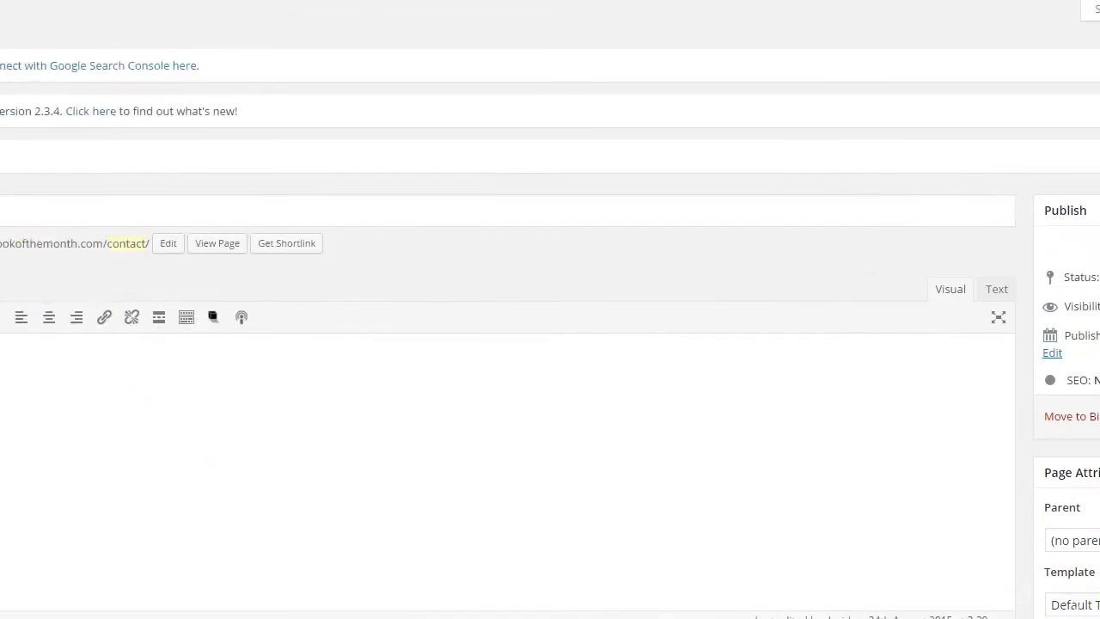
View the published Contact page and examine its form fields from the introduction down to the CAPTCHA.
left_click(48, 250)
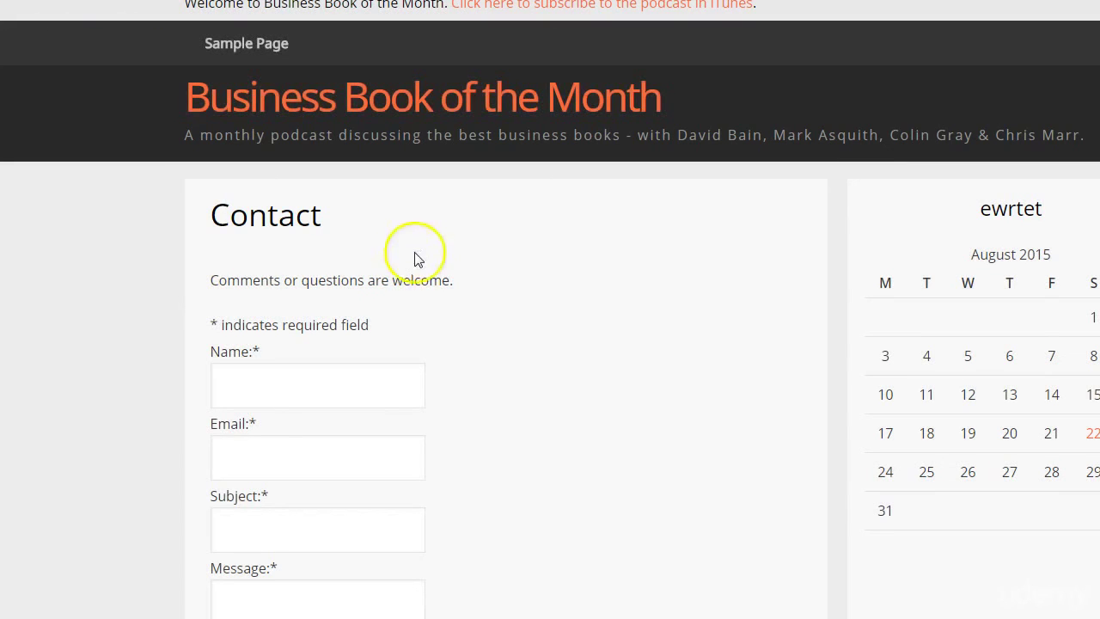
scroll(432, 368, "down", 1)
scroll(430, 361, "up", 1)
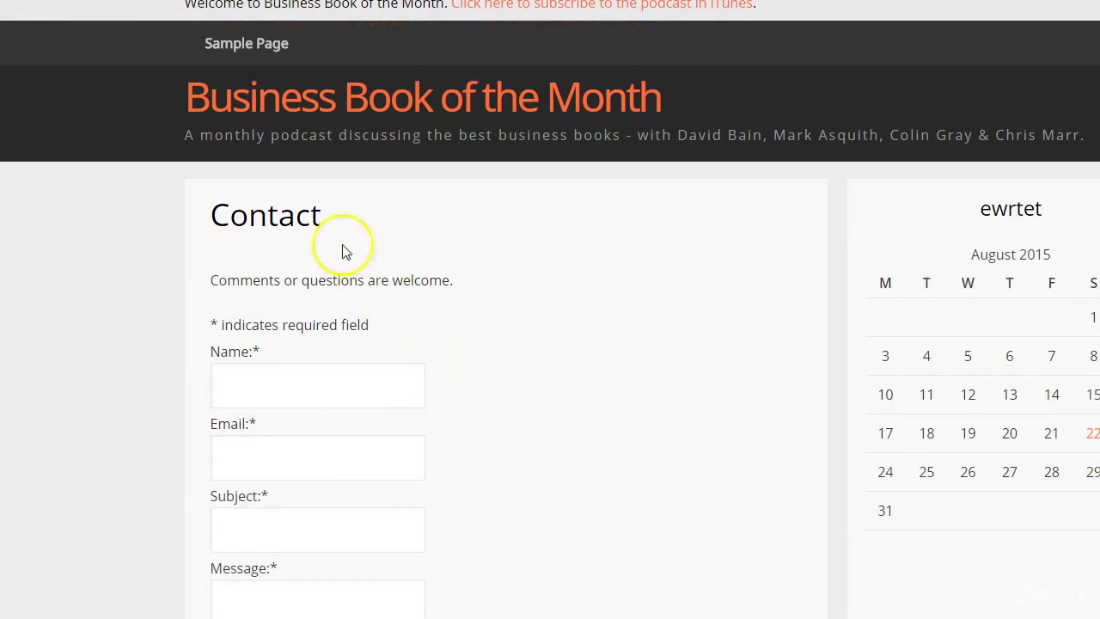
scroll(305, 362, "down", 3)
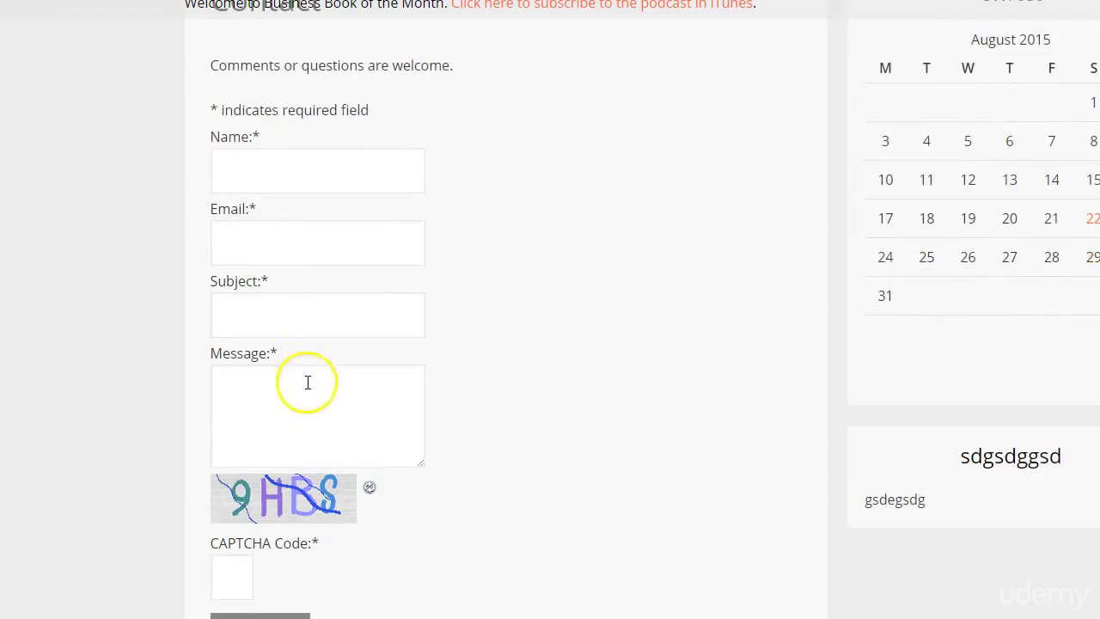
scroll(270, 569, "up", 3)
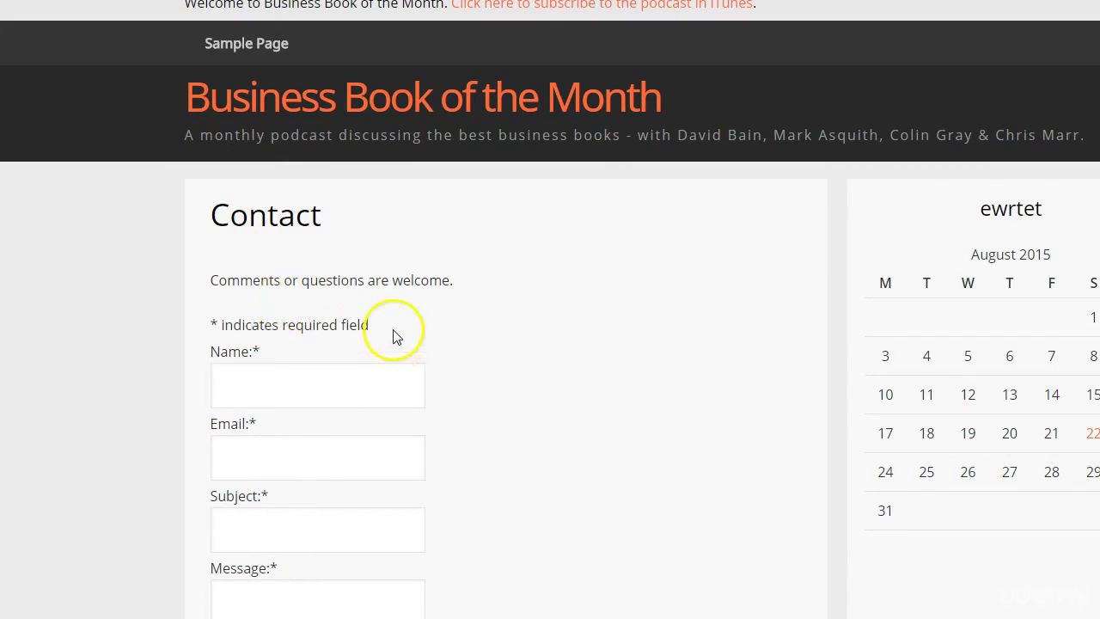
scroll(379, 314, "down", 2)
scroll(344, 327, "up", 2)
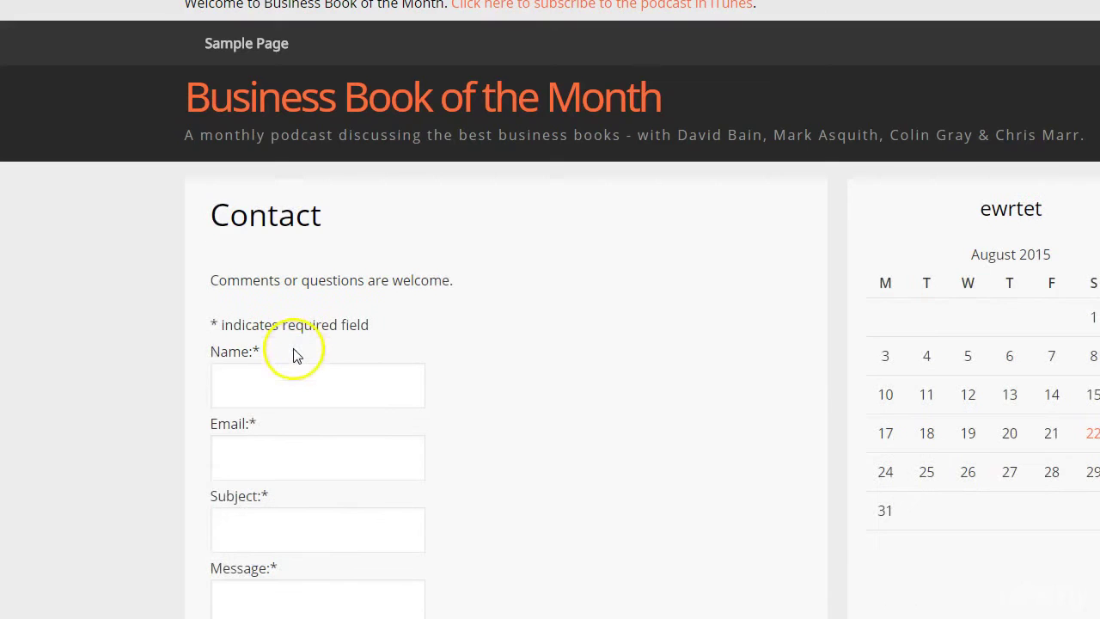
scroll(282, 378, "down", 3)
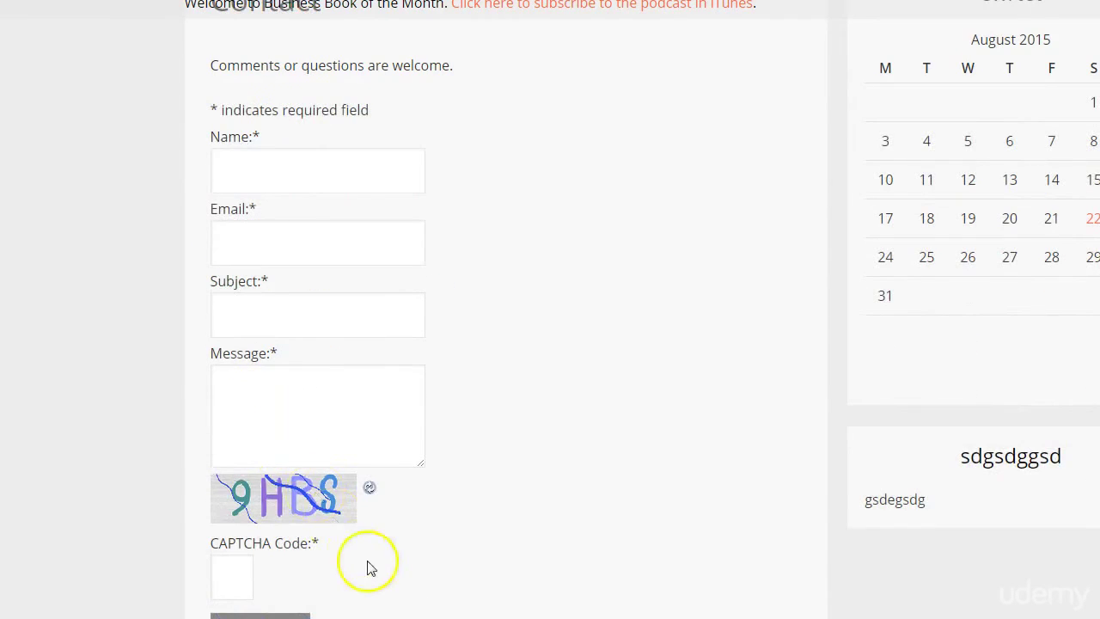
scroll(172, 361, "up", 2)
scroll(106, 250, "up", 2)
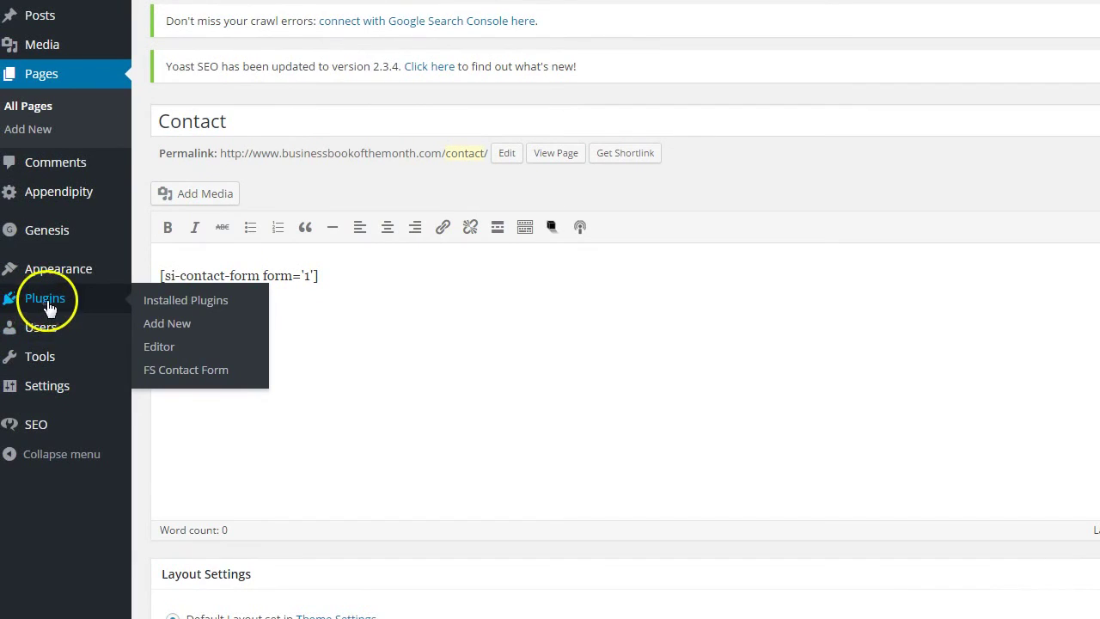
Open the Fast Secure Contact Form settings and review the Email To, Bcc and Subject Prefix entries of Form 1.
left_click(168, 375)
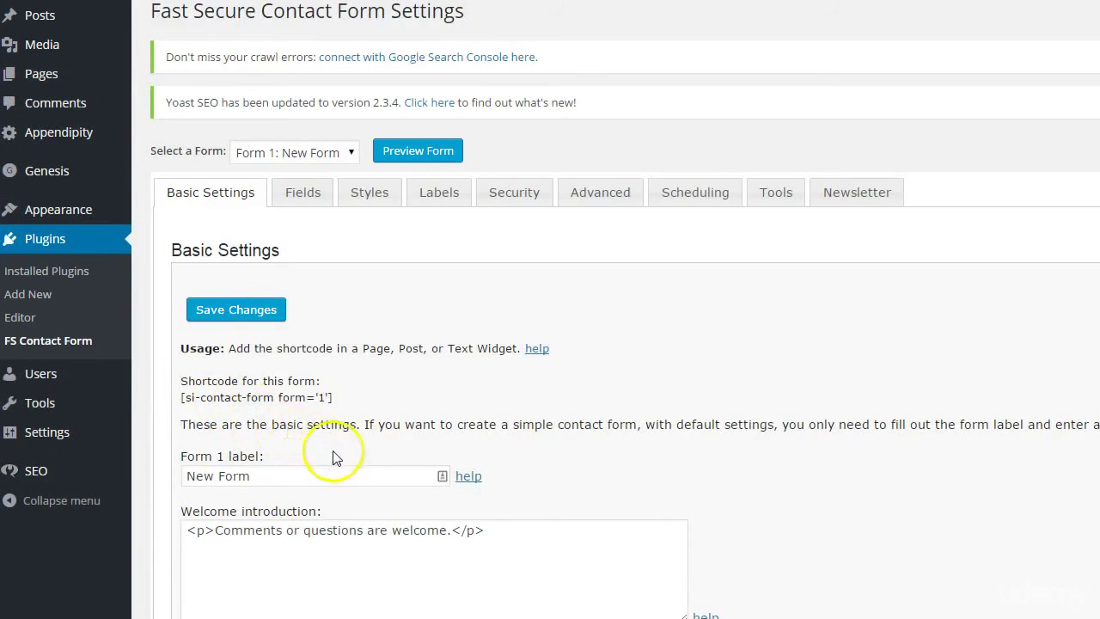
scroll(335, 451, "down", 2)
scroll(335, 451, "down", 4)
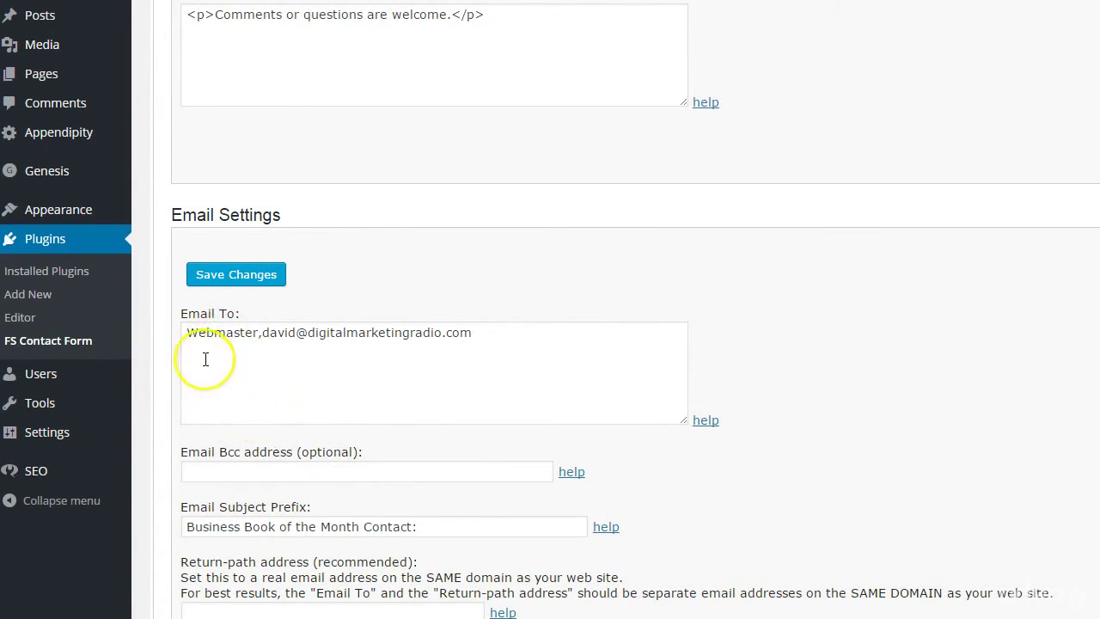
left_click(300, 334)
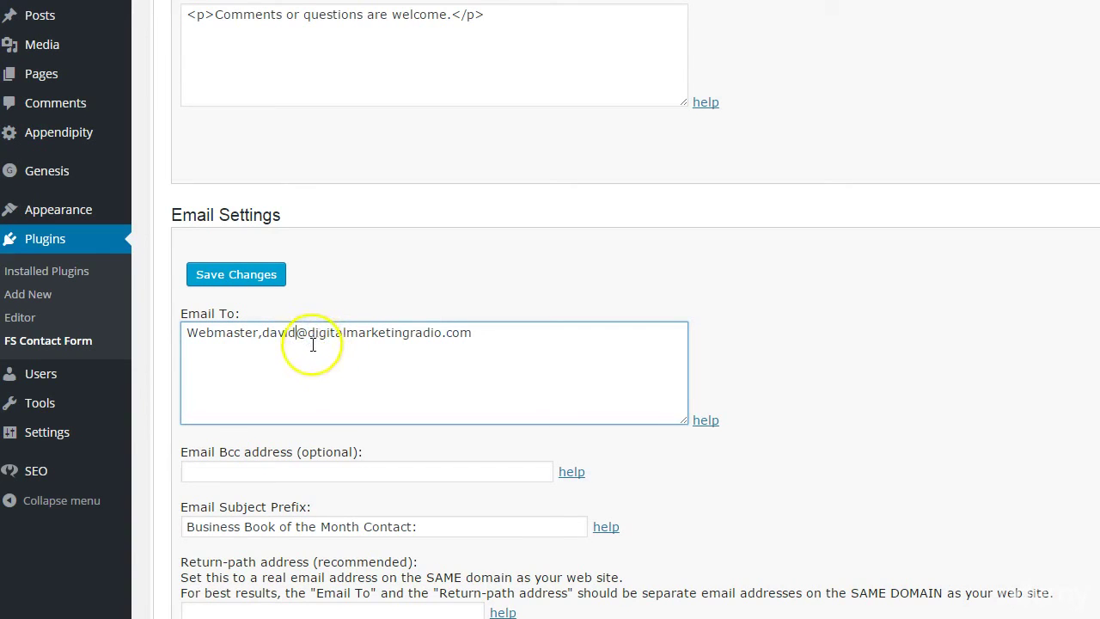
scroll(310, 343, "down", 1)
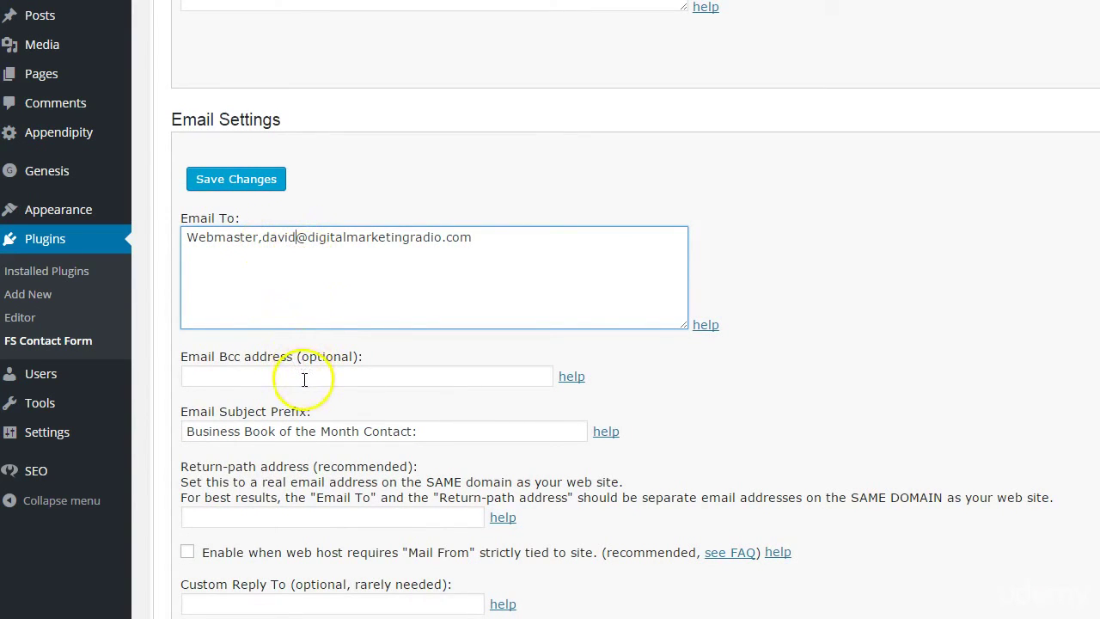
scroll(337, 521, "up", 1)
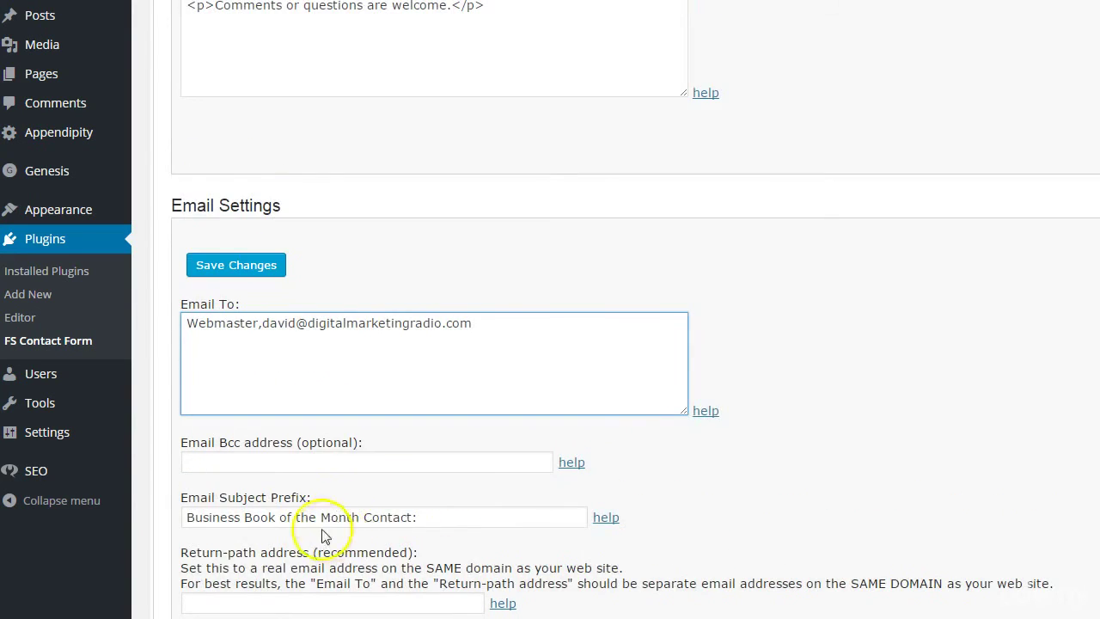
left_click(353, 518)
scroll(386, 523, "up", 5)
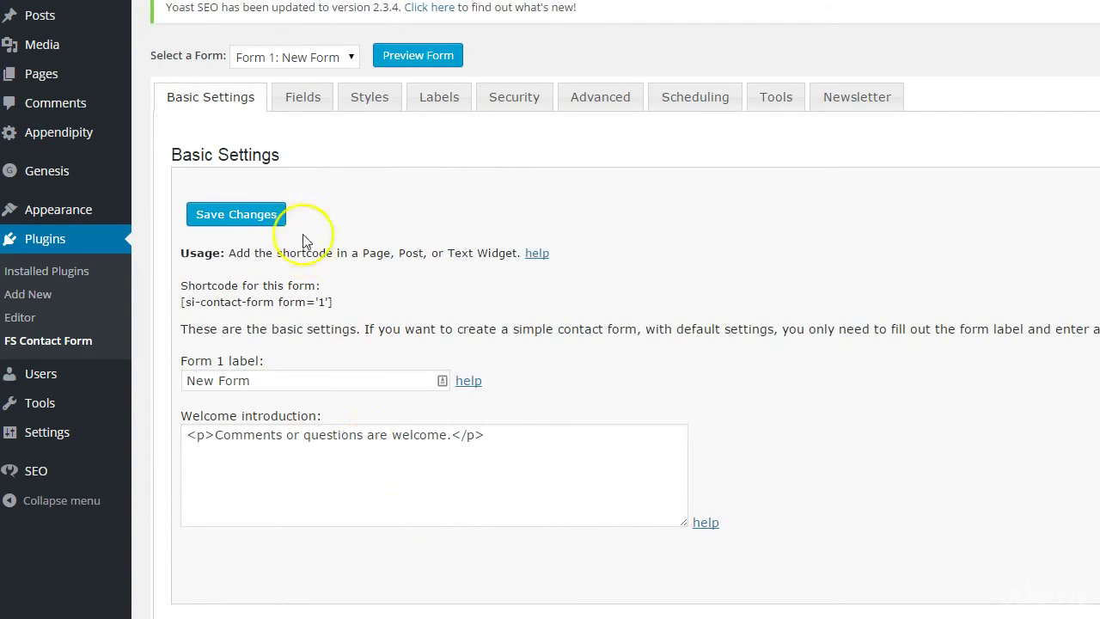
Examine the contact form's field settings, including the standard fields and the General Field Settings.
left_click(369, 97)
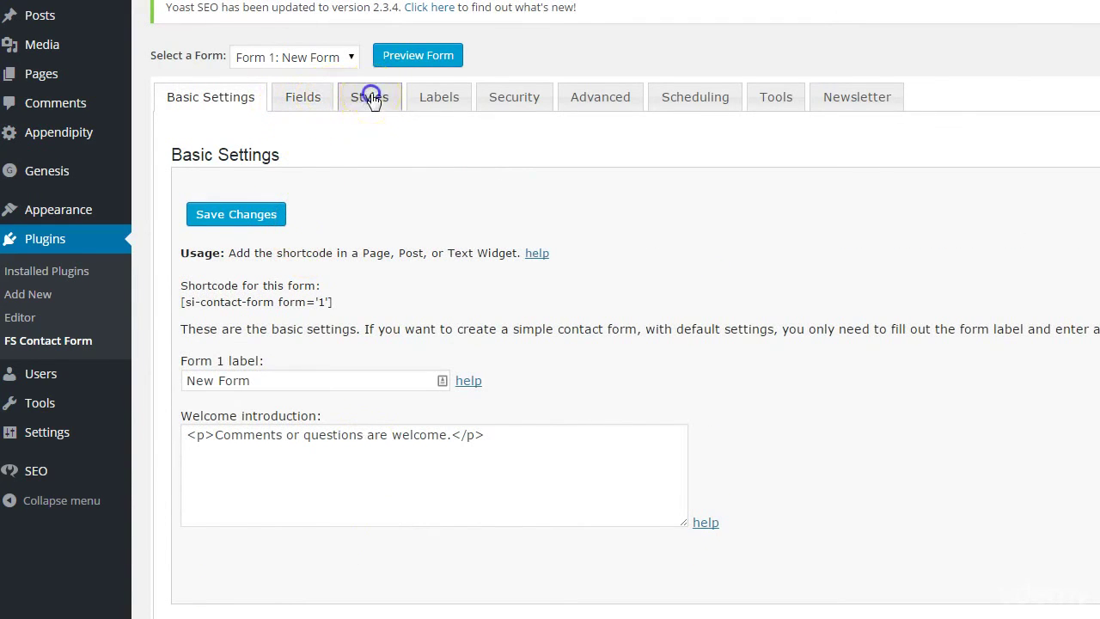
left_click(304, 96)
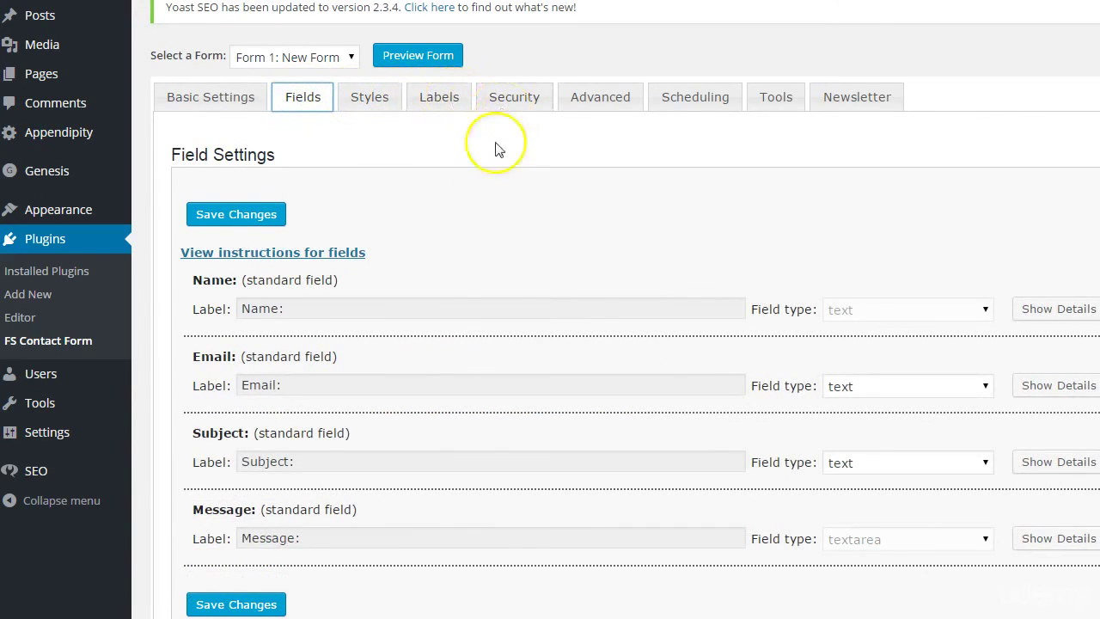
scroll(493, 287, "down", 2)
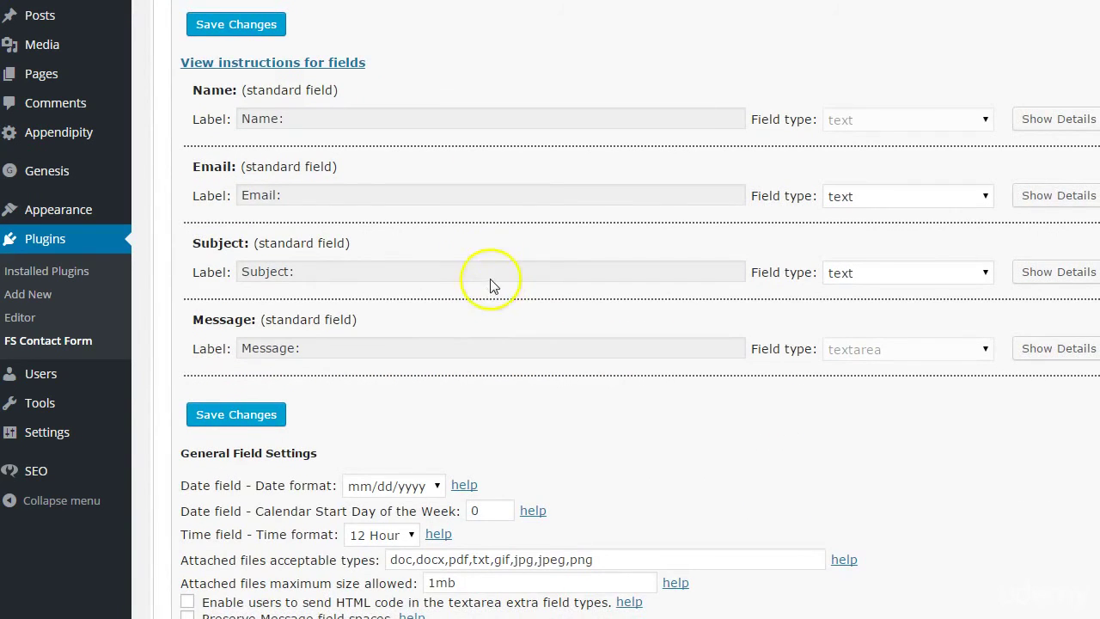
scroll(295, 77, "up", 3)
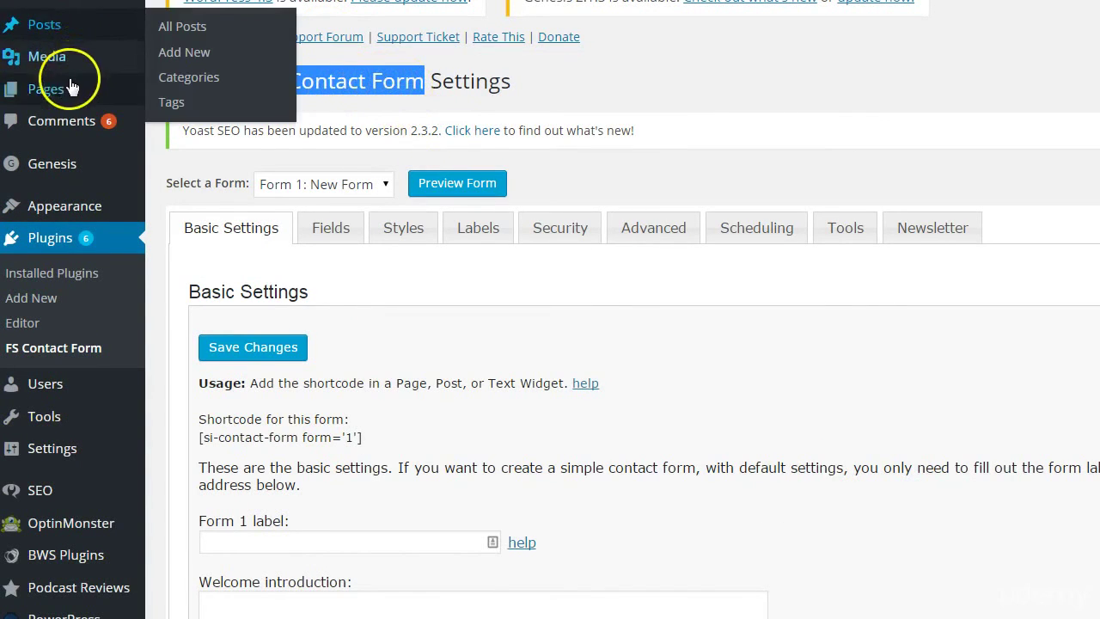
Open the list of pages in the dashboard of the other podcast site.
left_click(69, 88)
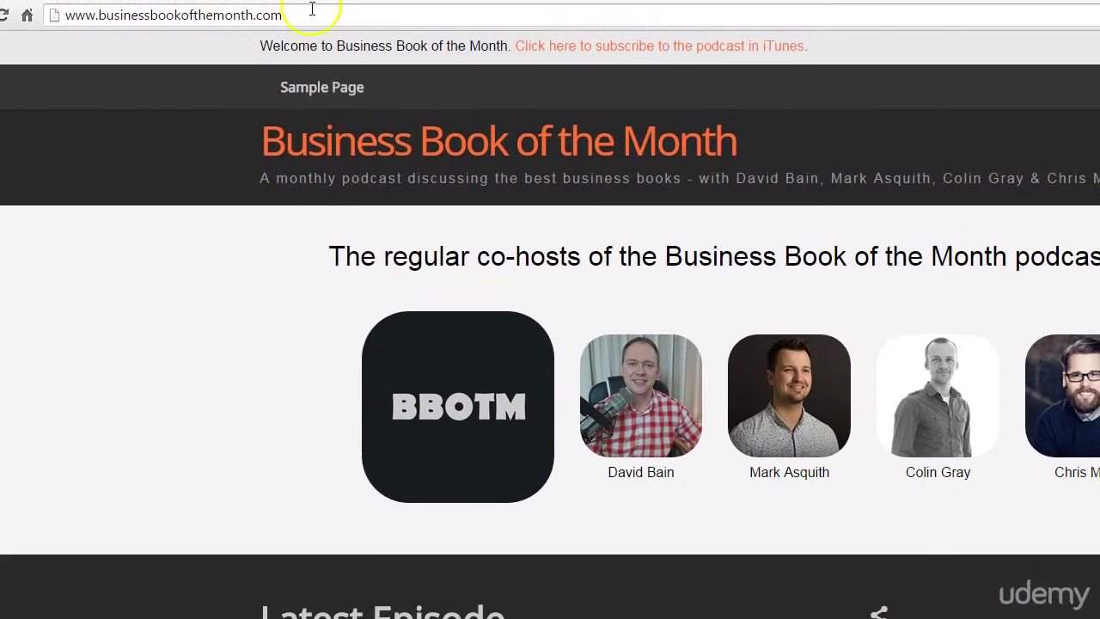
triple_click(305, 16)
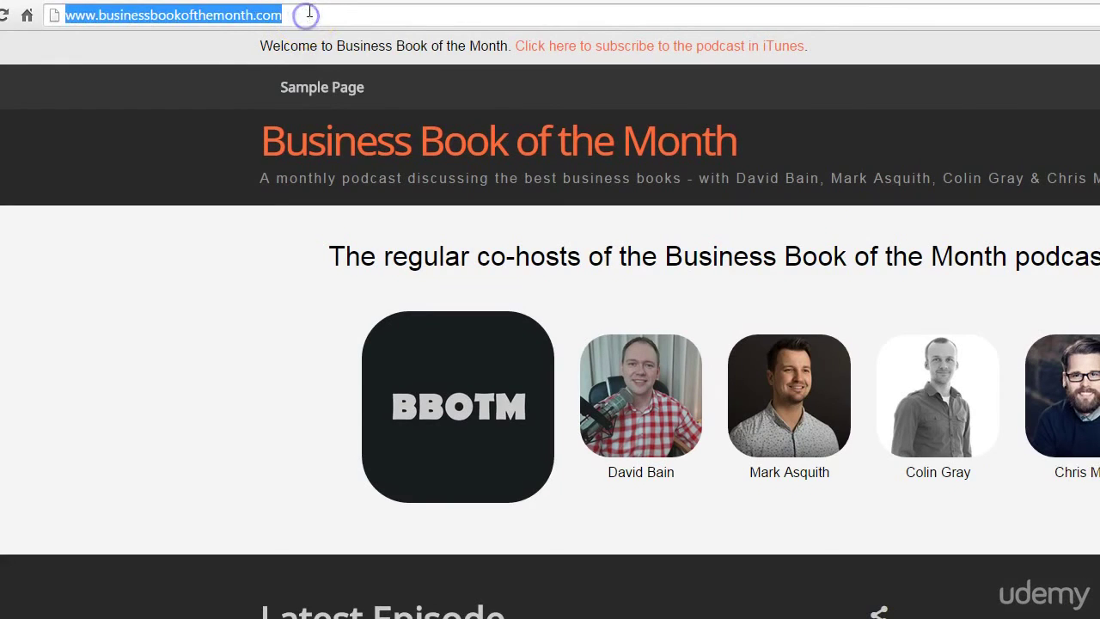
left_click(309, 13)
type("/co")
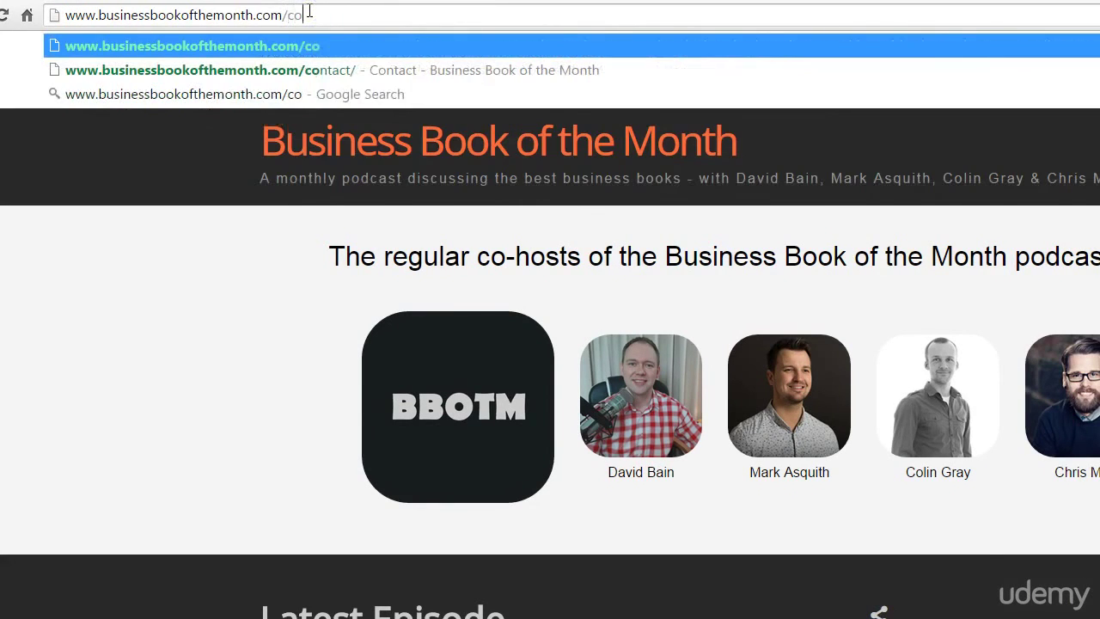
type("ntact")
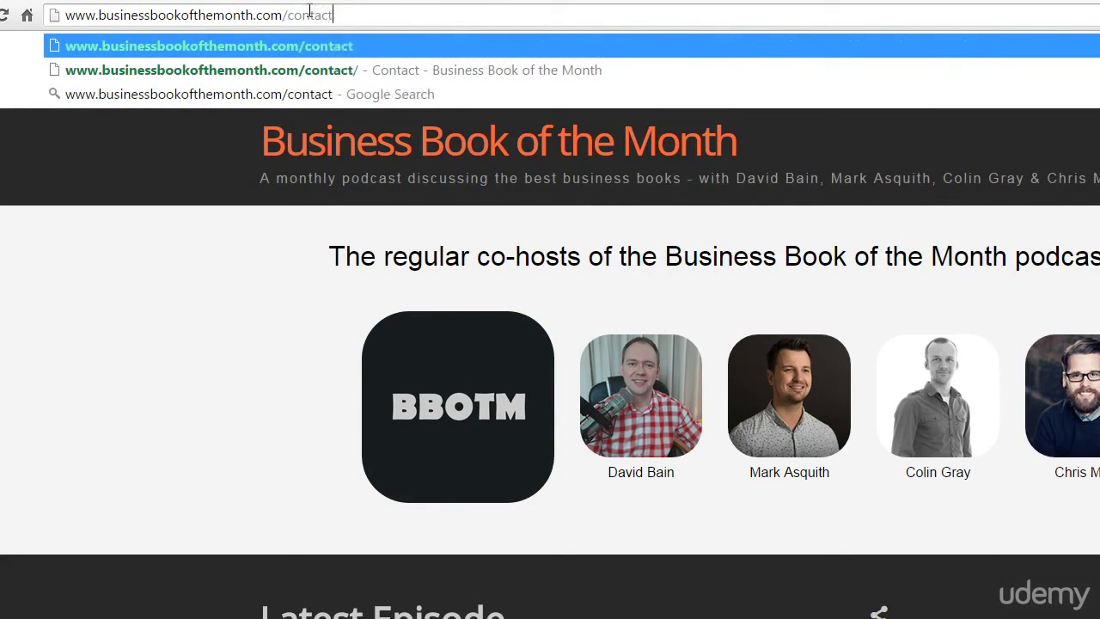
key("Return")
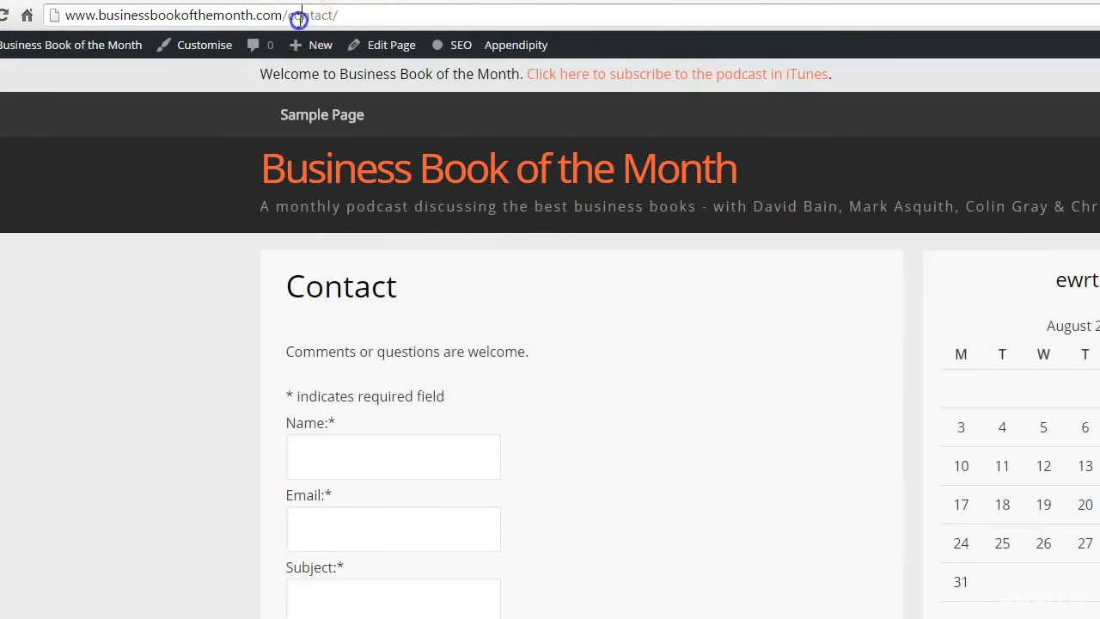
left_click(296, 18)
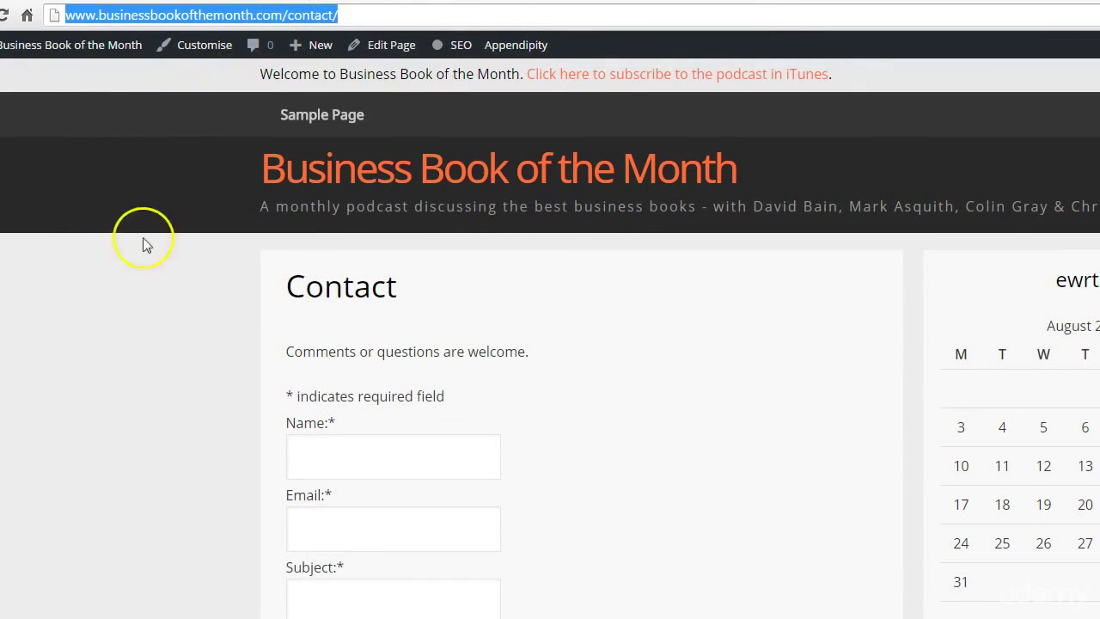
Open the site's menu editor in the dashboard and add the Contact page to the Primary menu.
left_click(18, 44)
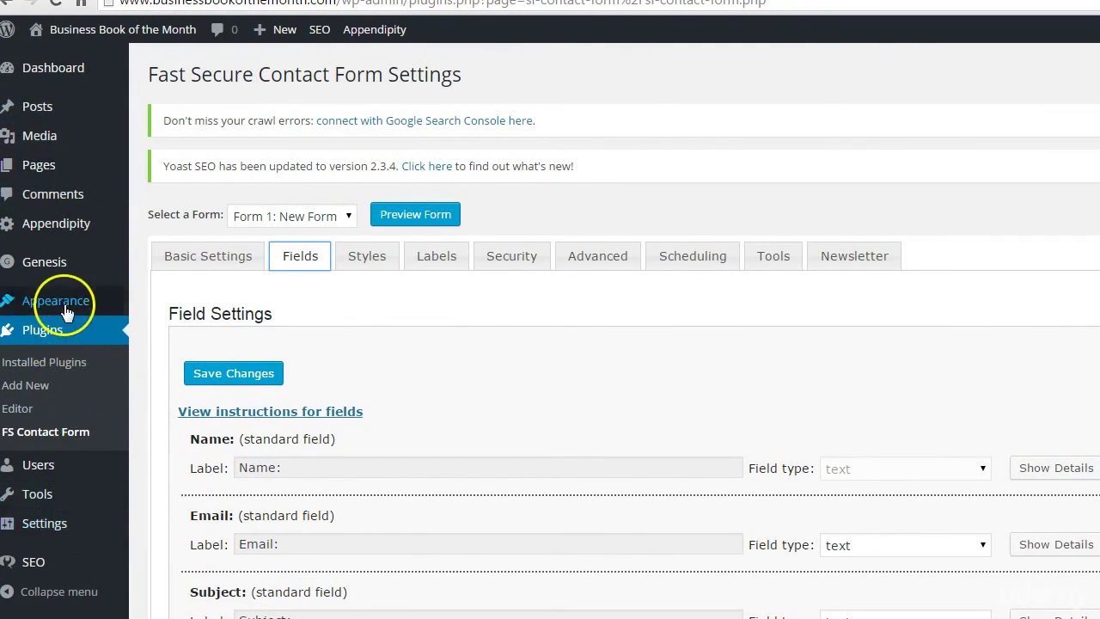
mouse_move(67, 309)
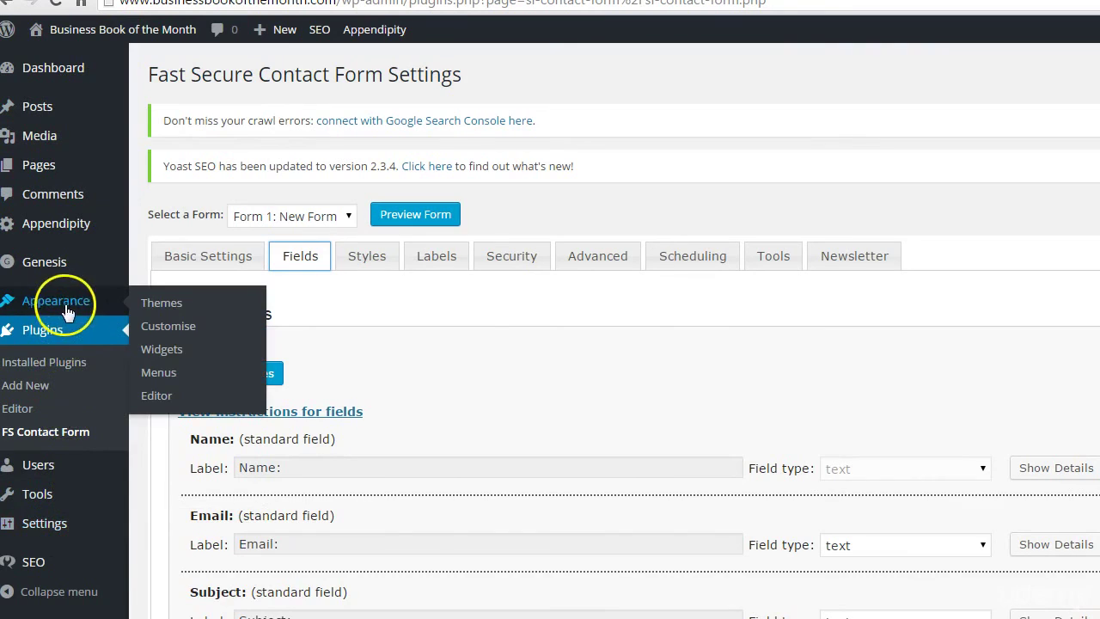
left_click(172, 373)
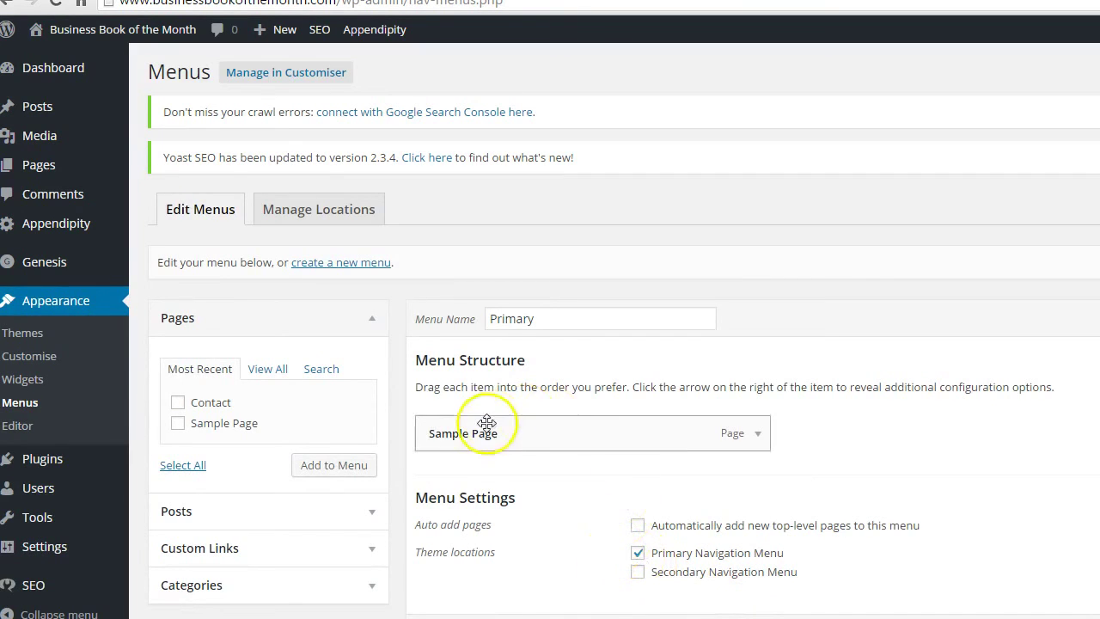
left_click(177, 402)
left_click(335, 465)
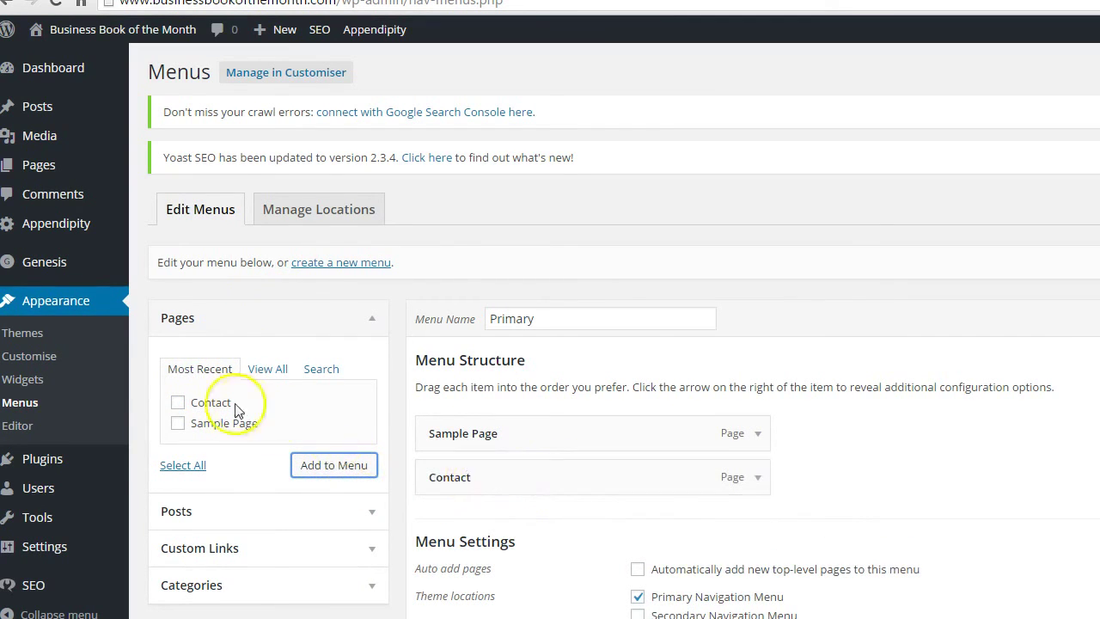
Add a second Contact entry to the Primary menu, nest one Contact under Sample Page as a sub-item, and save the menu.
left_click(177, 402)
left_click(333, 465)
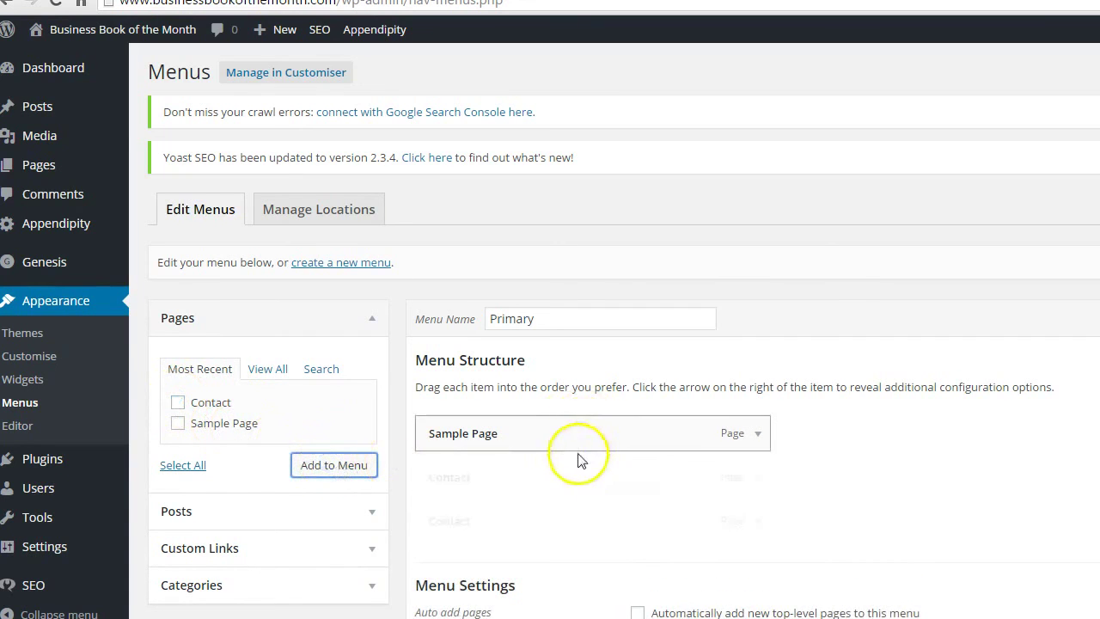
left_click_drag(530, 524, 559, 484)
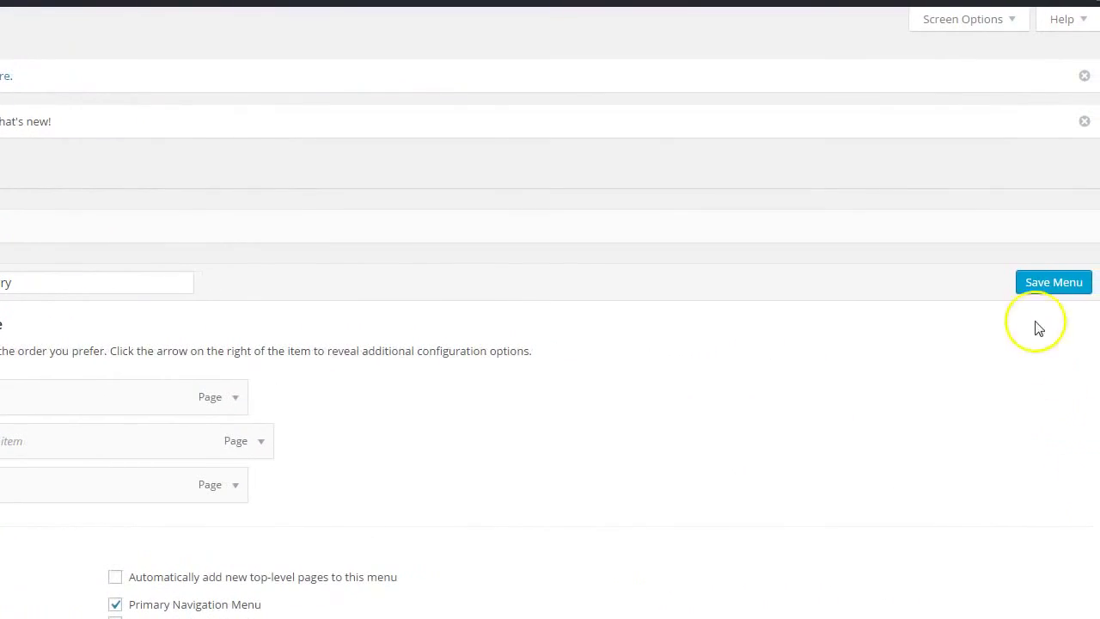
left_click(1044, 284)
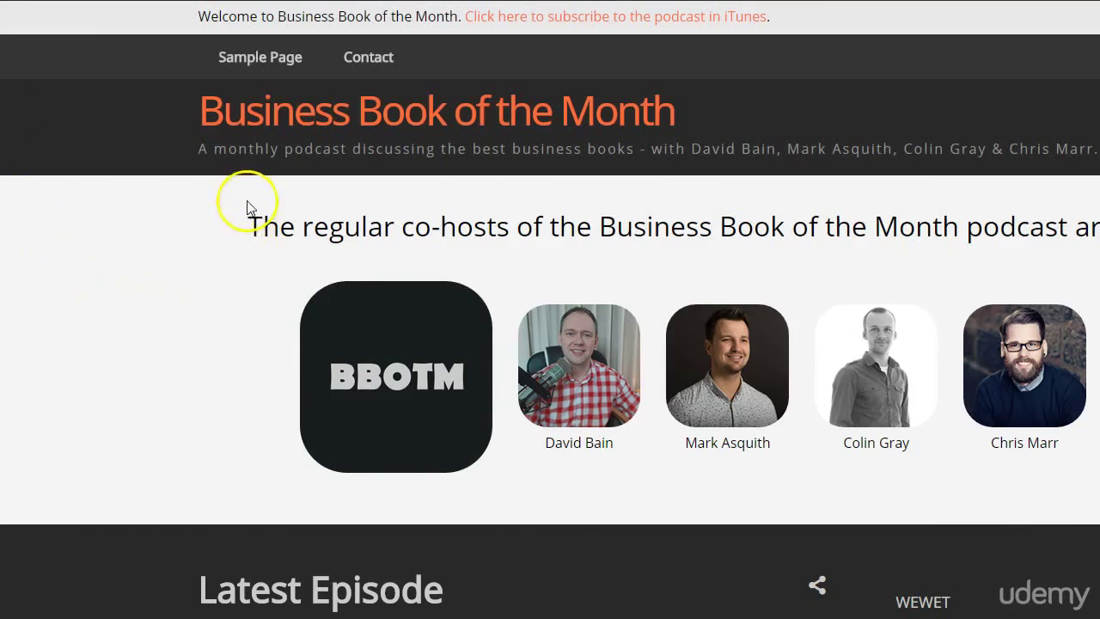
mouse_move(253, 57)
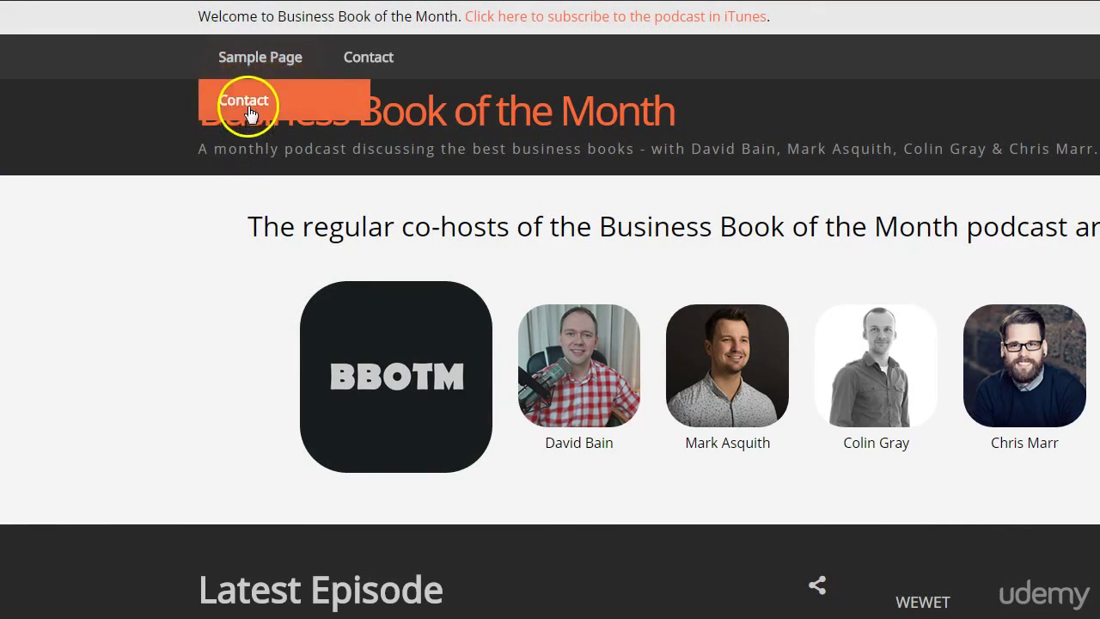